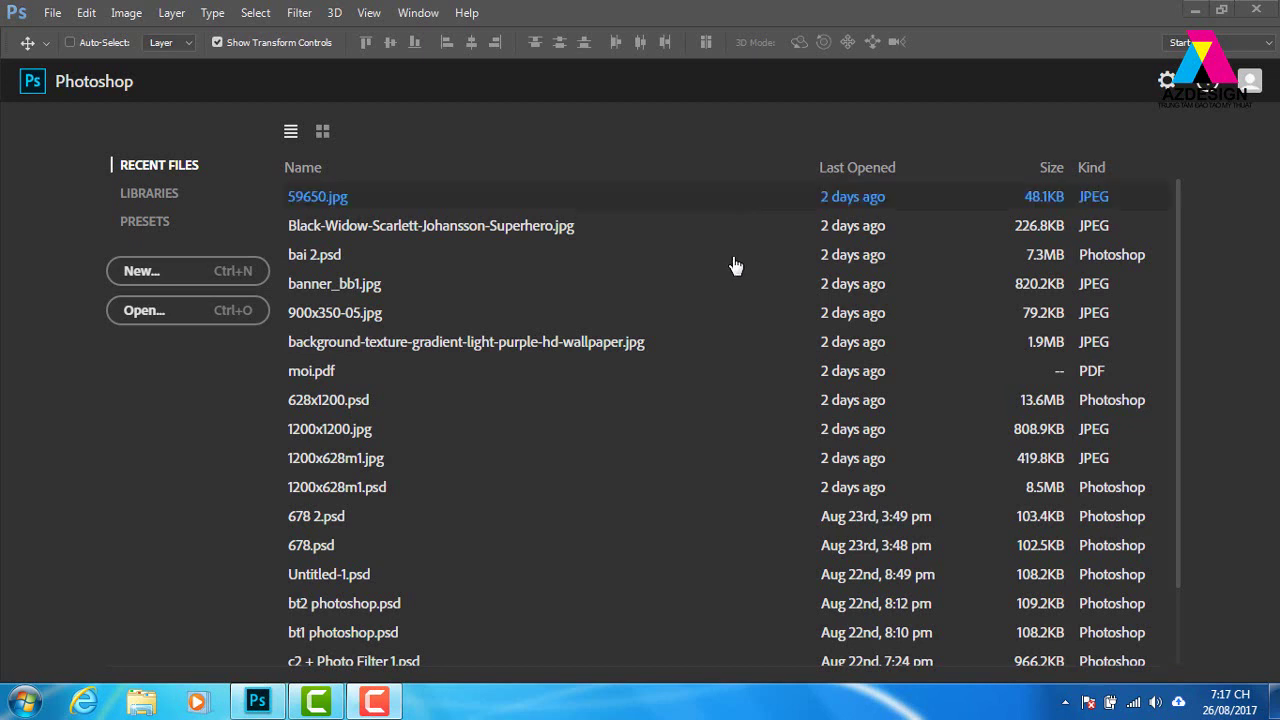
Open the New document settings, prefilled at 828 × 315 pixels and 150 ppi.
left_click(392, 705)
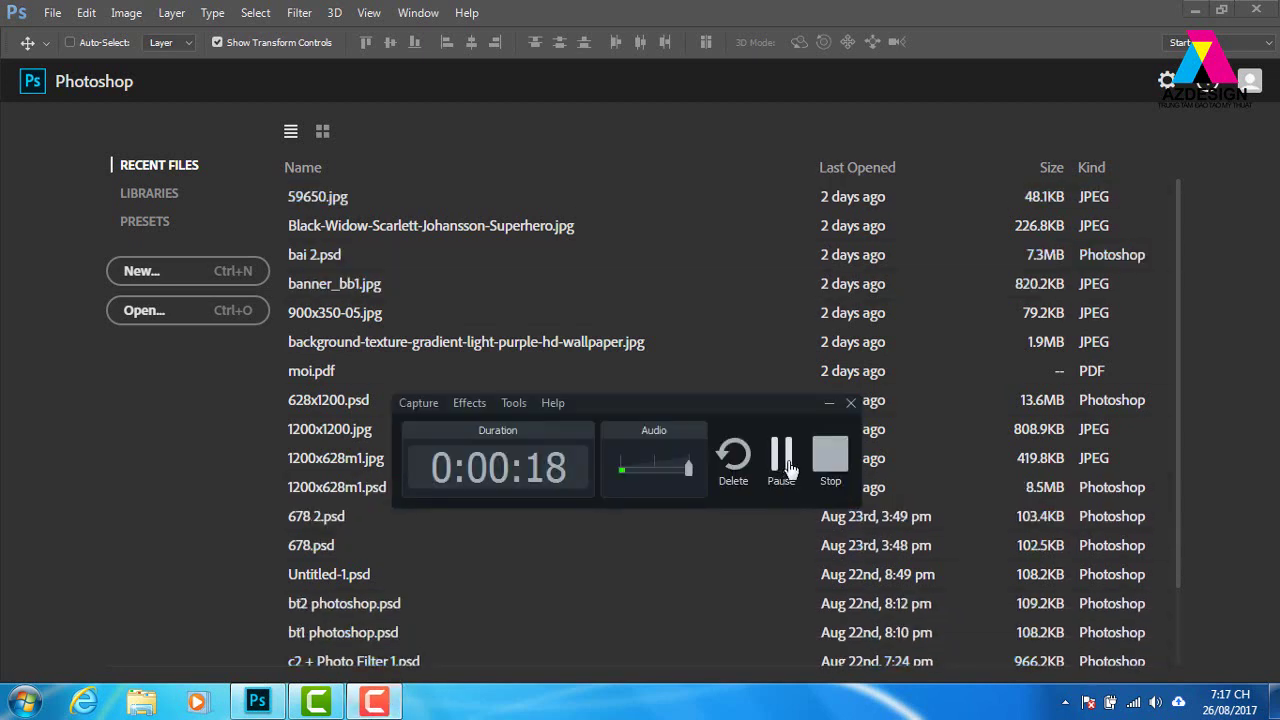
left_click(789, 468)
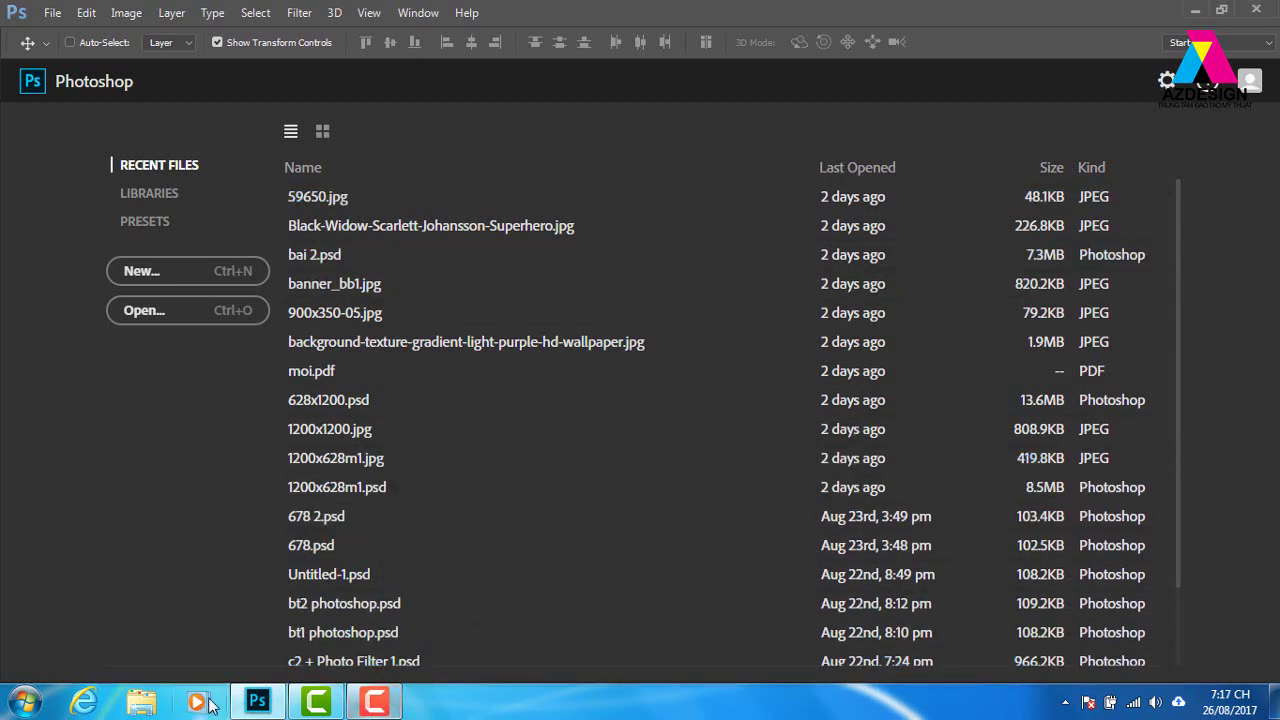
left_click(257, 703)
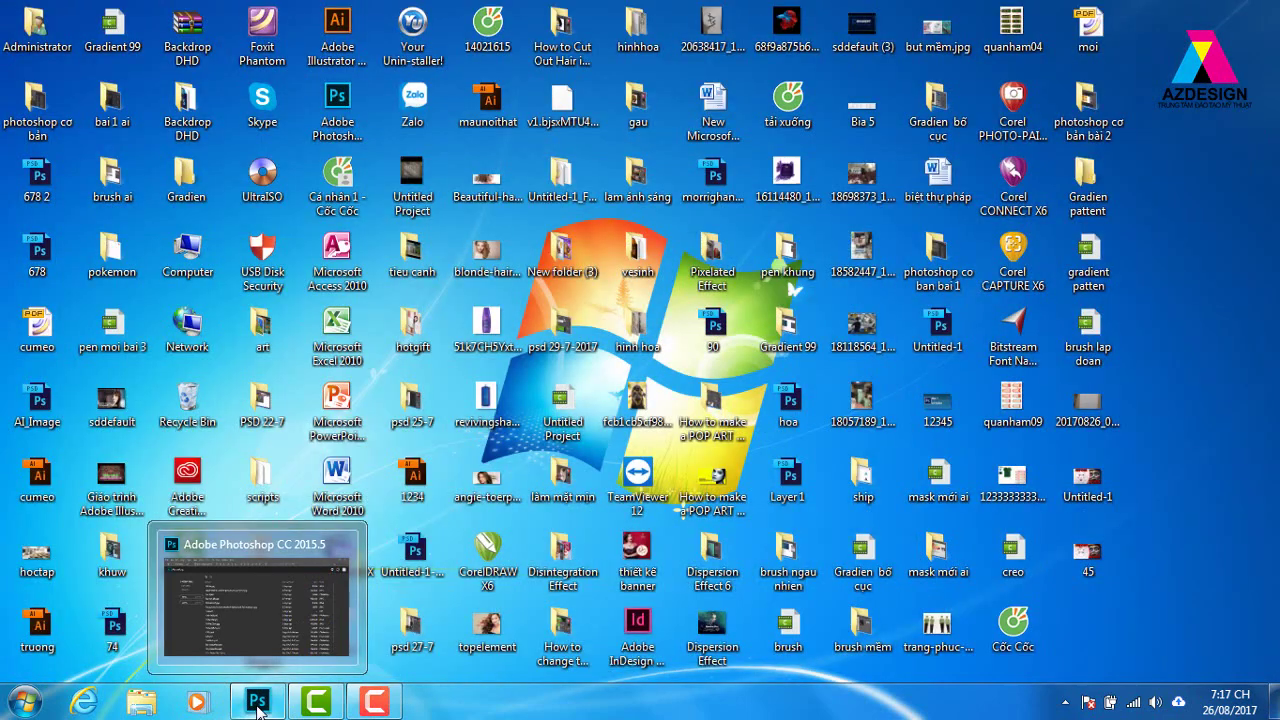
left_click(257, 703)
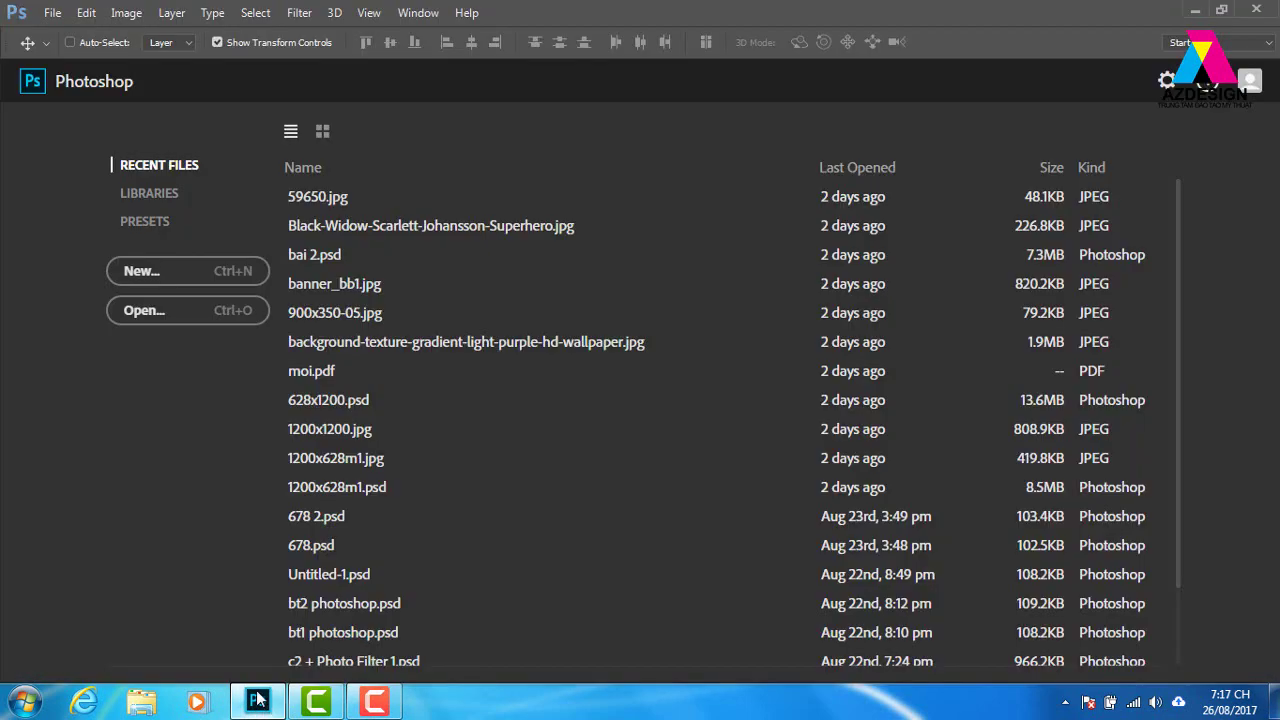
left_click(163, 270)
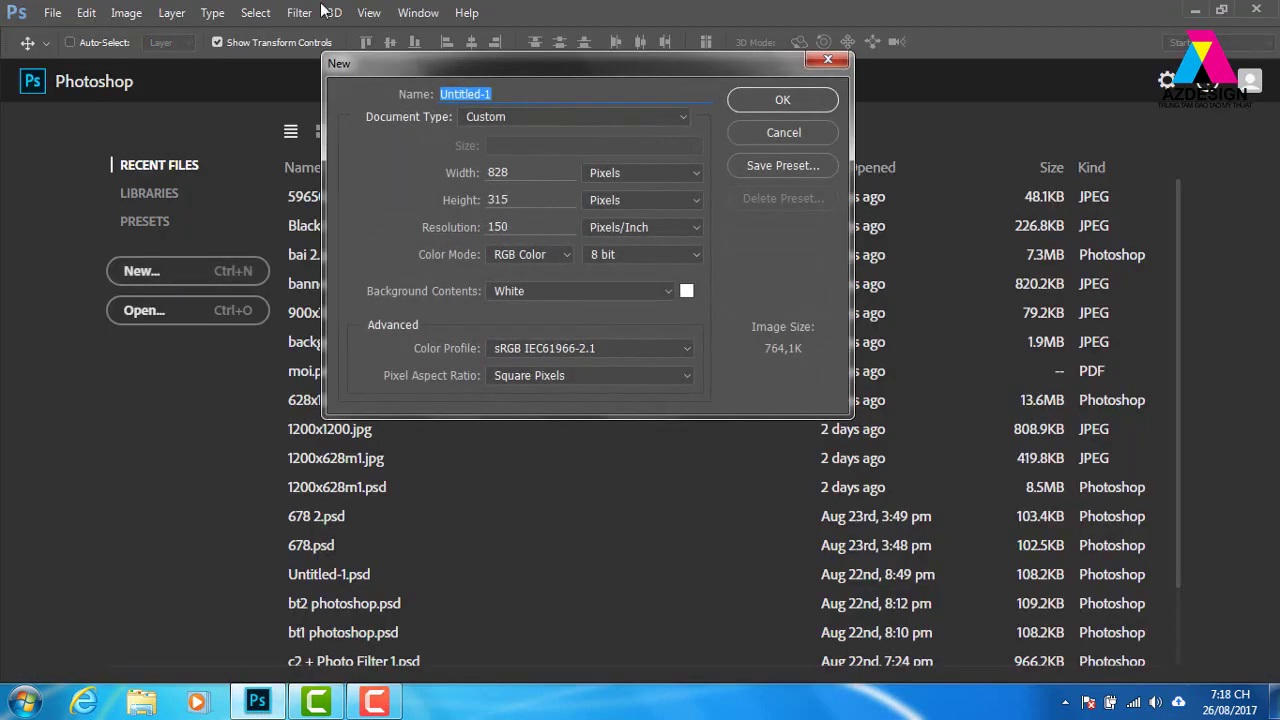
Confirm the dialog to create the blank white 828 × 315 pixel Untitled-1 canvas.
left_click(755, 101)
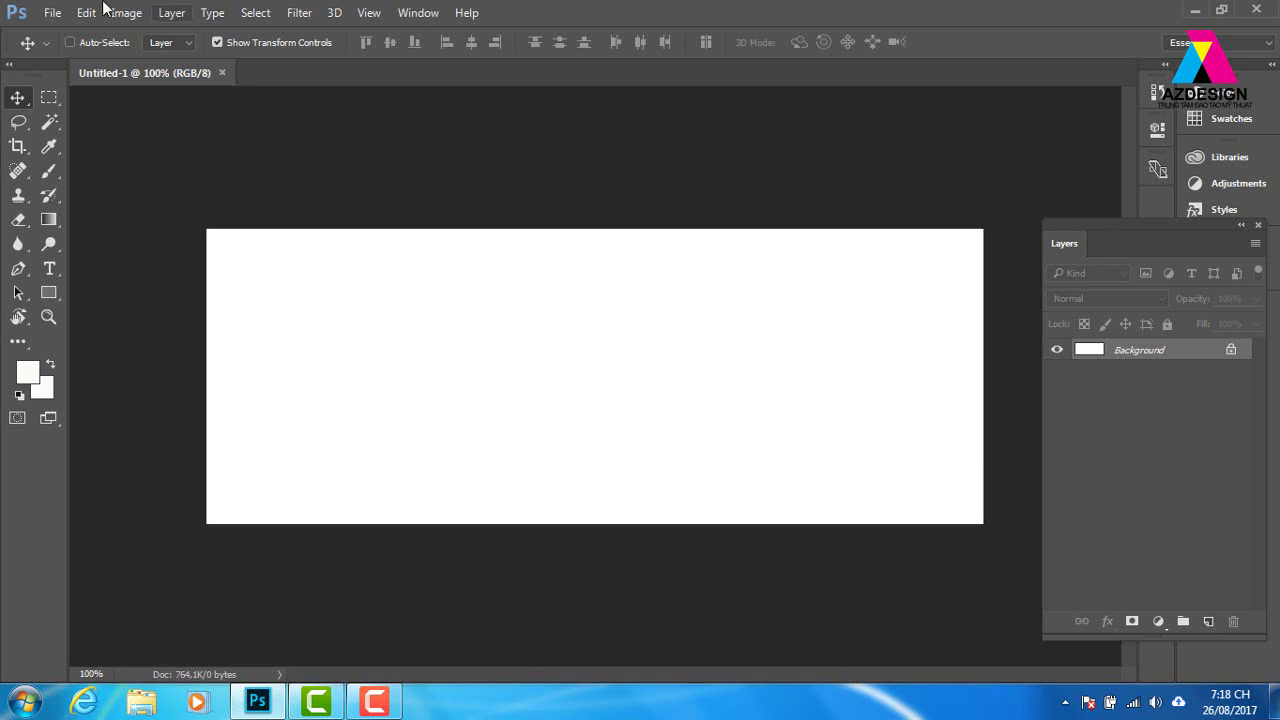
Pick the Rectangular Marquee, try Single Column Marquee, return to Rectangular, and show the marquee variants.
left_click(50, 100)
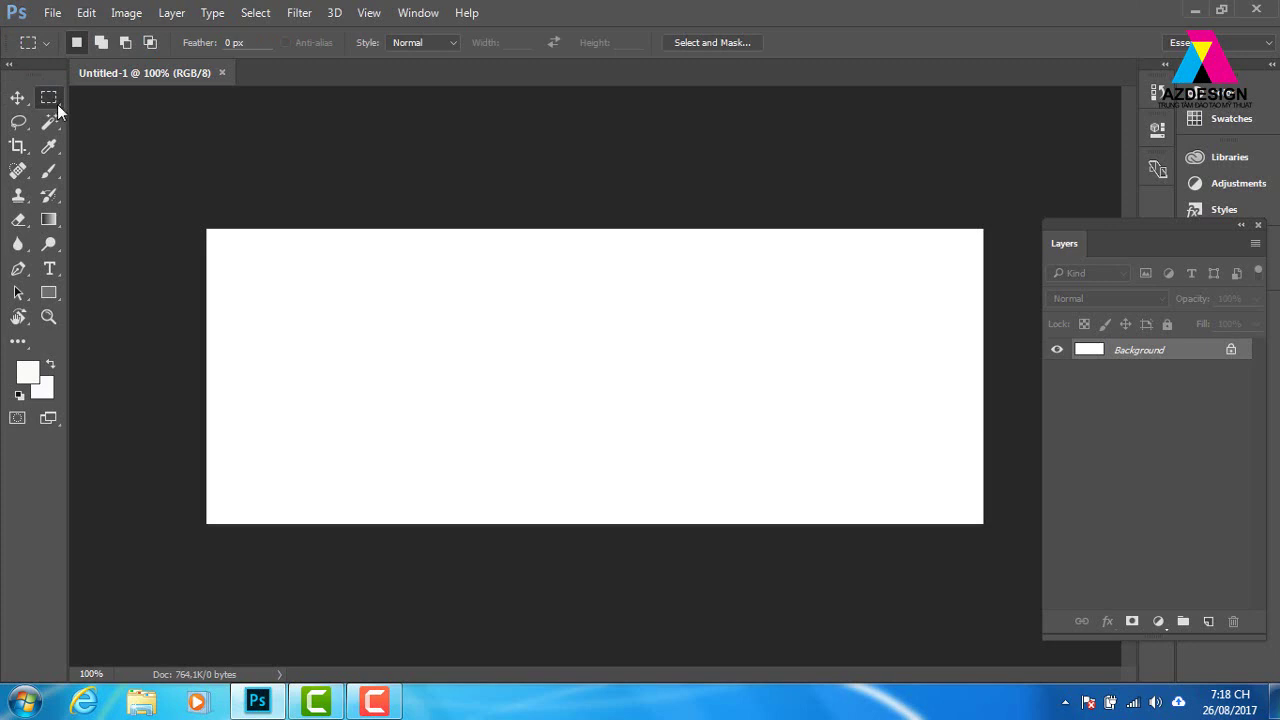
right_click(58, 104)
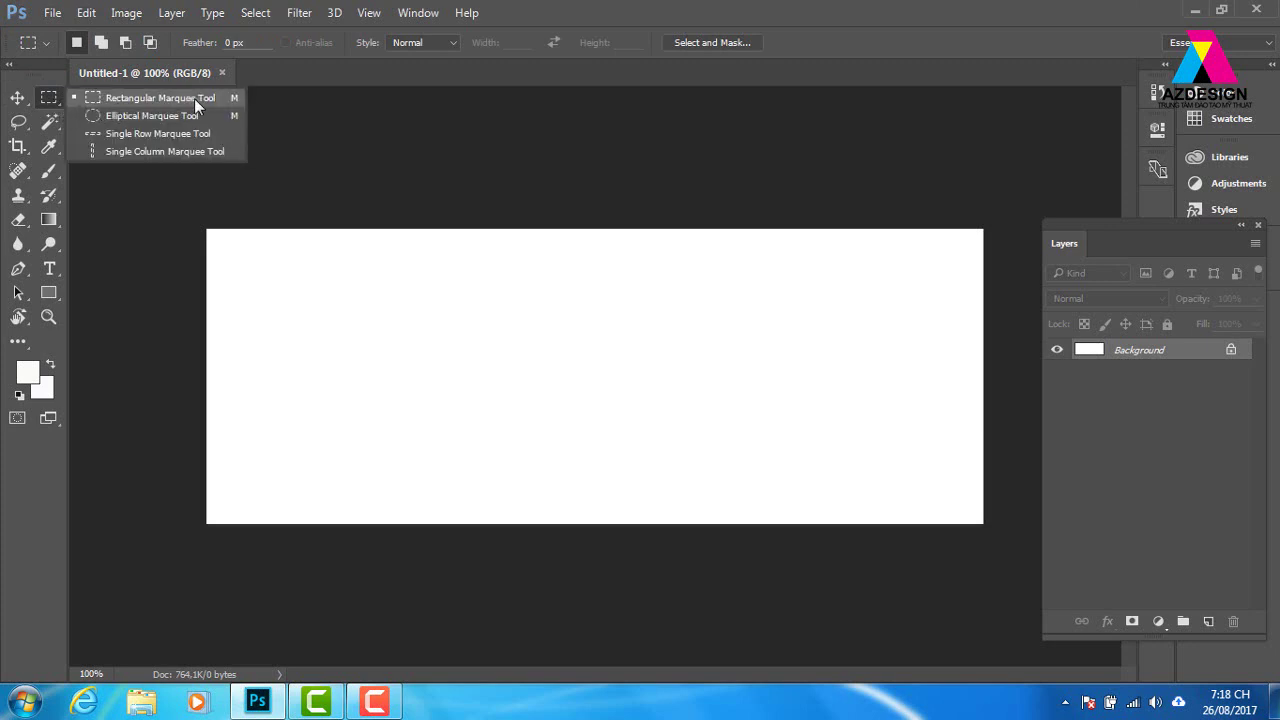
left_click(226, 148)
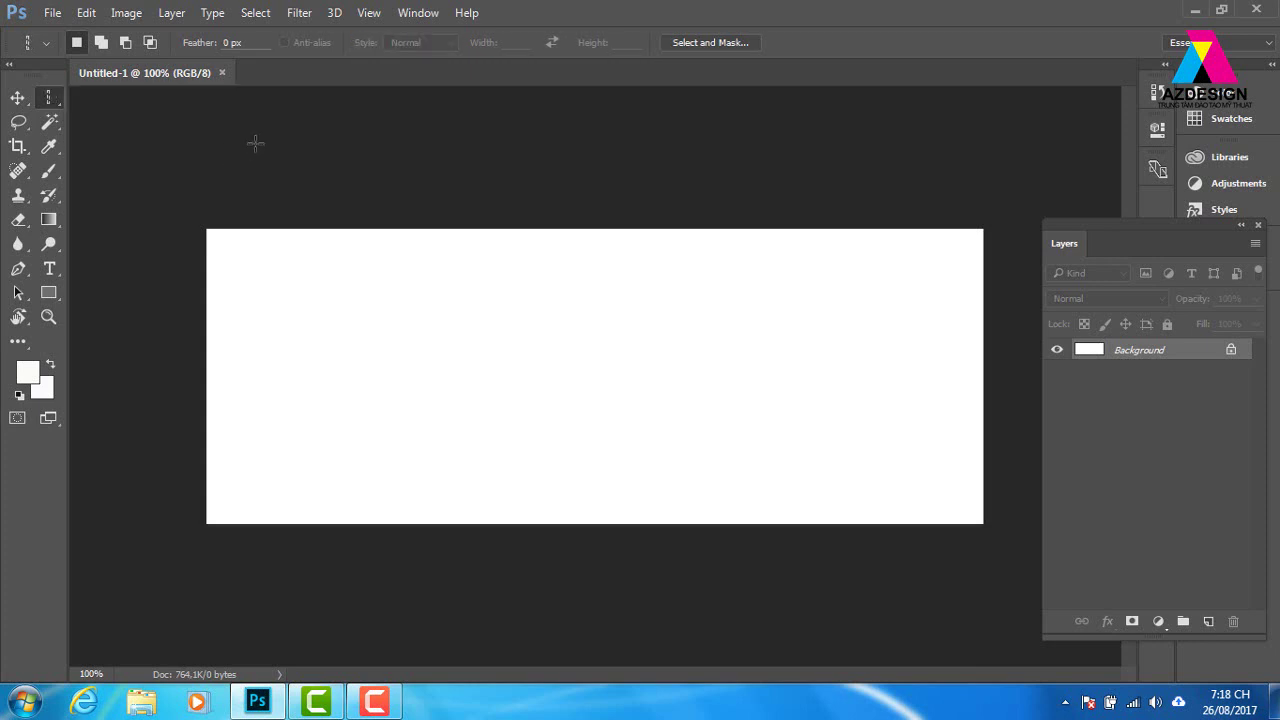
right_click(64, 98)
left_click(87, 98)
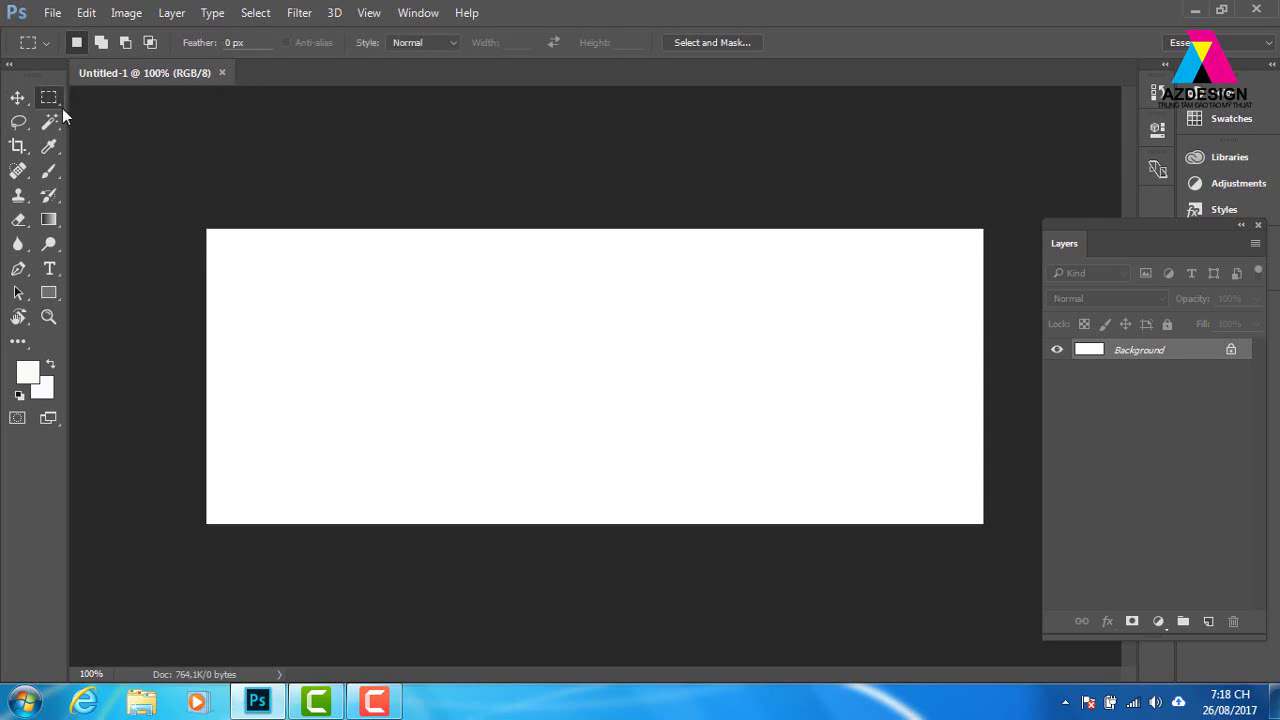
right_click(60, 102)
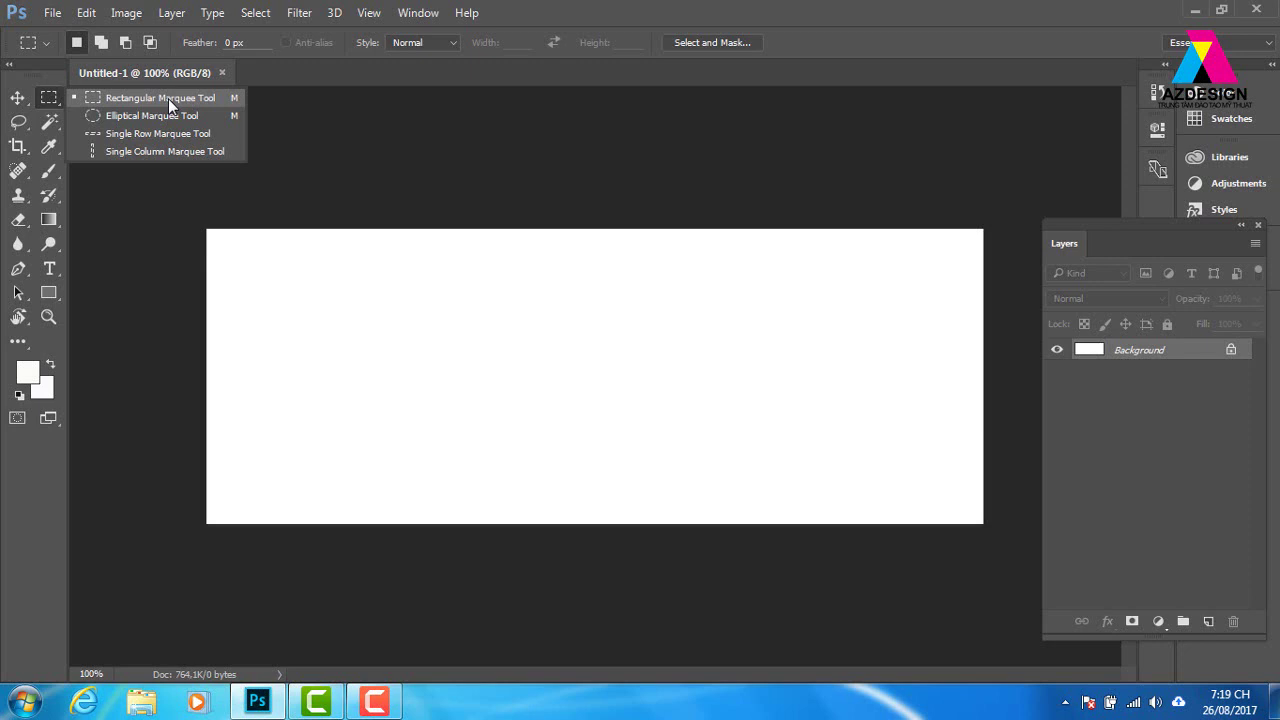
Close the marquee flyout, keeping the Rectangular Marquee Tool selected.
left_click(168, 98)
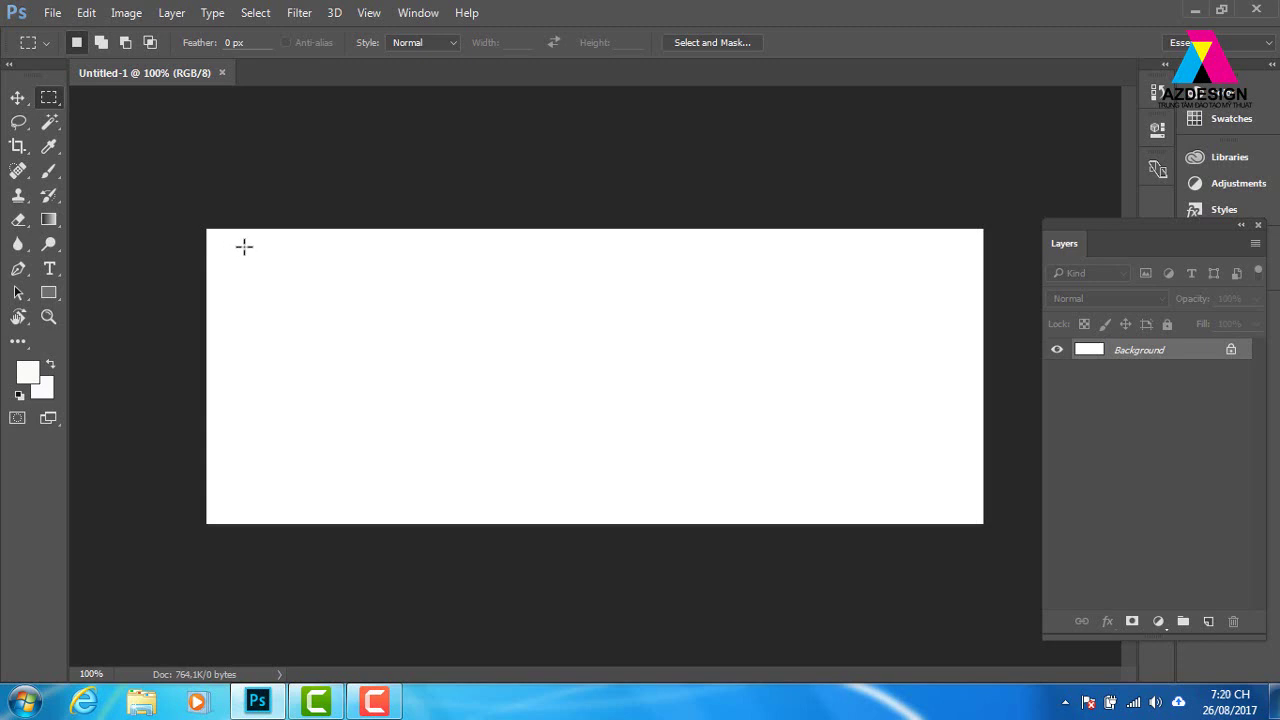
Draw a wide freehand rectangular selection across the canvas top, then clear it and open Style choices.
left_click_drag(234, 244, 336, 295)
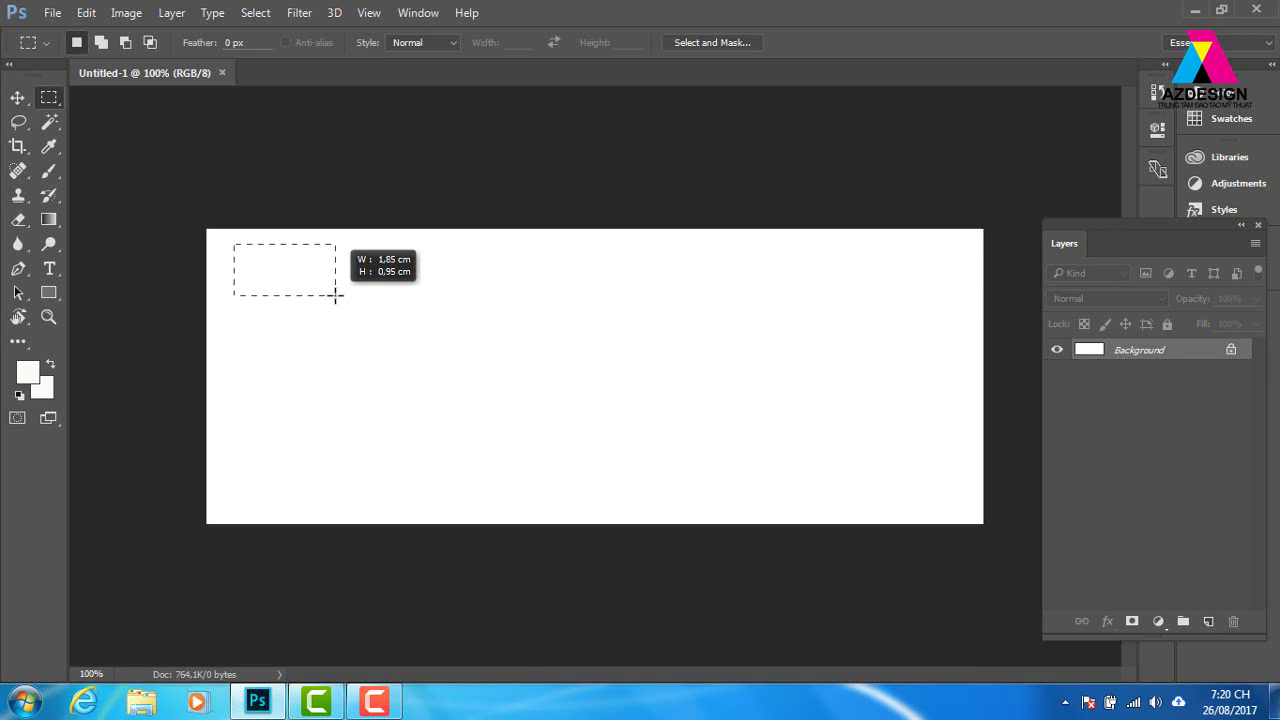
left_click_drag(336, 295, 337, 295)
mouse_move(337, 295)
left_mouse_down()
mouse_move(350, 289)
mouse_move(291, 289)
mouse_move(949, 317)
mouse_move(972, 304)
mouse_move(958, 310)
left_mouse_up()
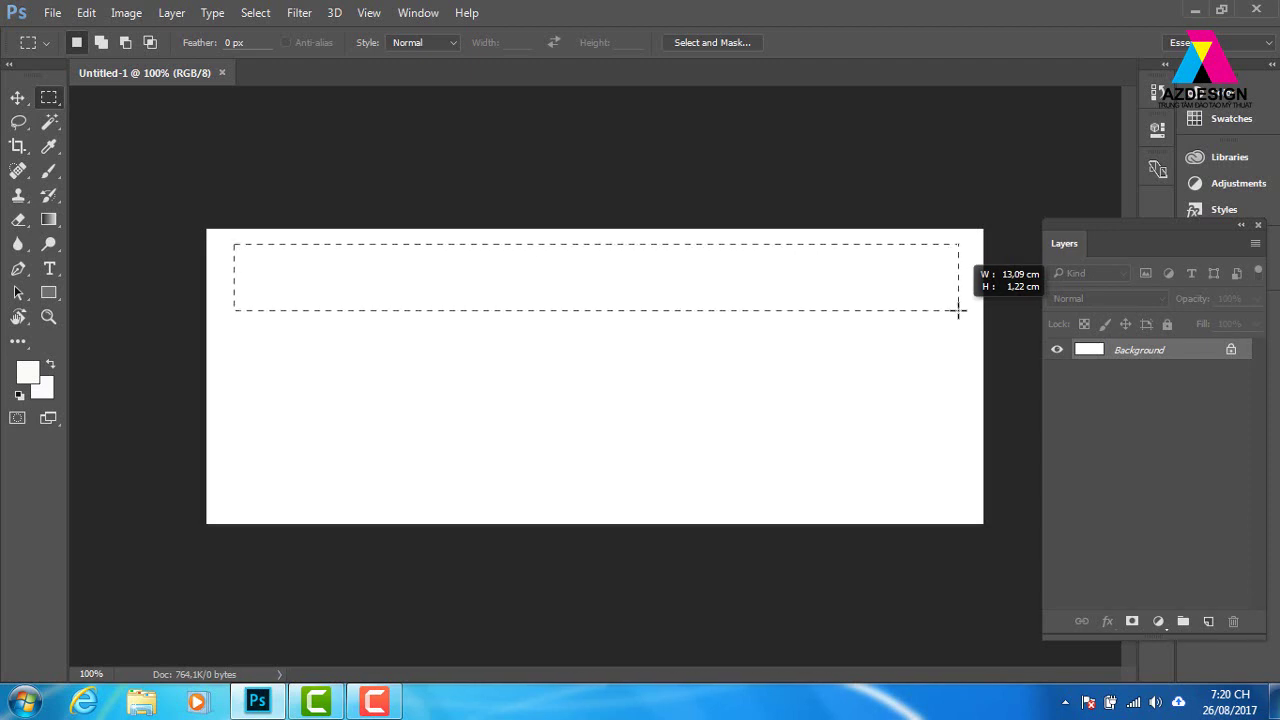
left_click_drag(958, 310, 962, 362)
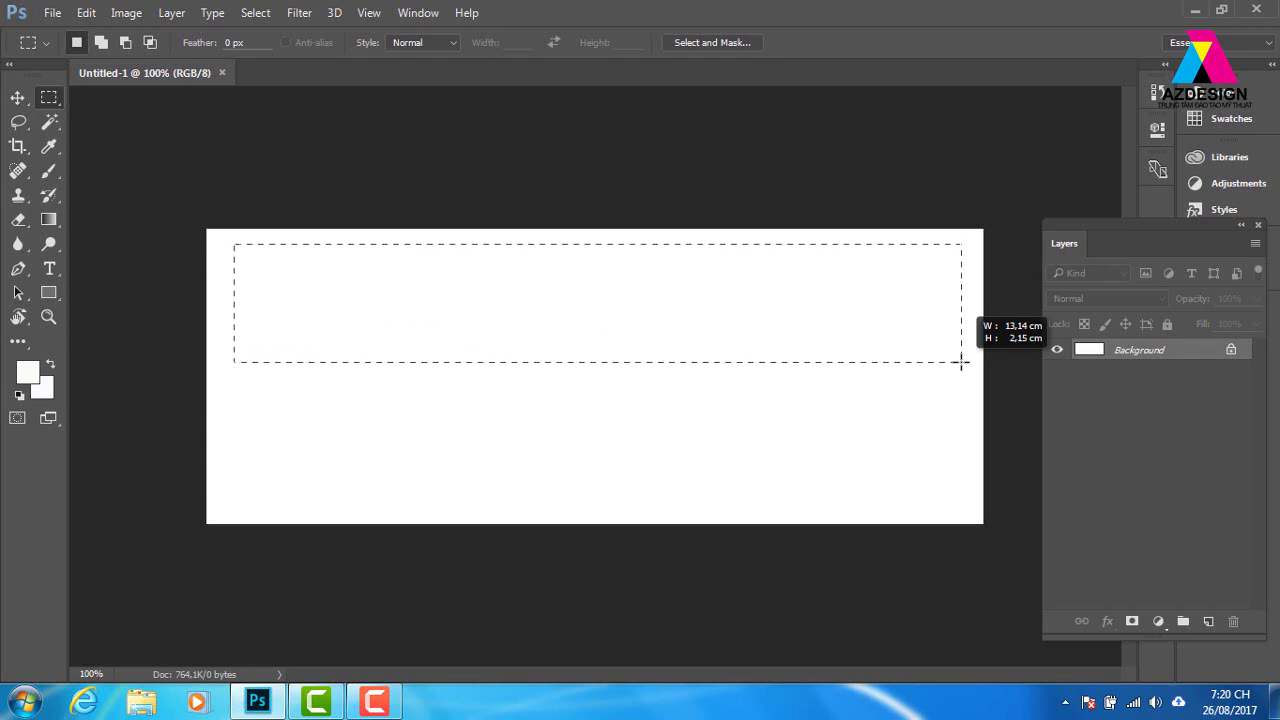
mouse_move(962, 362)
left_mouse_down()
mouse_move(937, 320)
mouse_move(934, 346)
mouse_move(954, 338)
left_mouse_up()
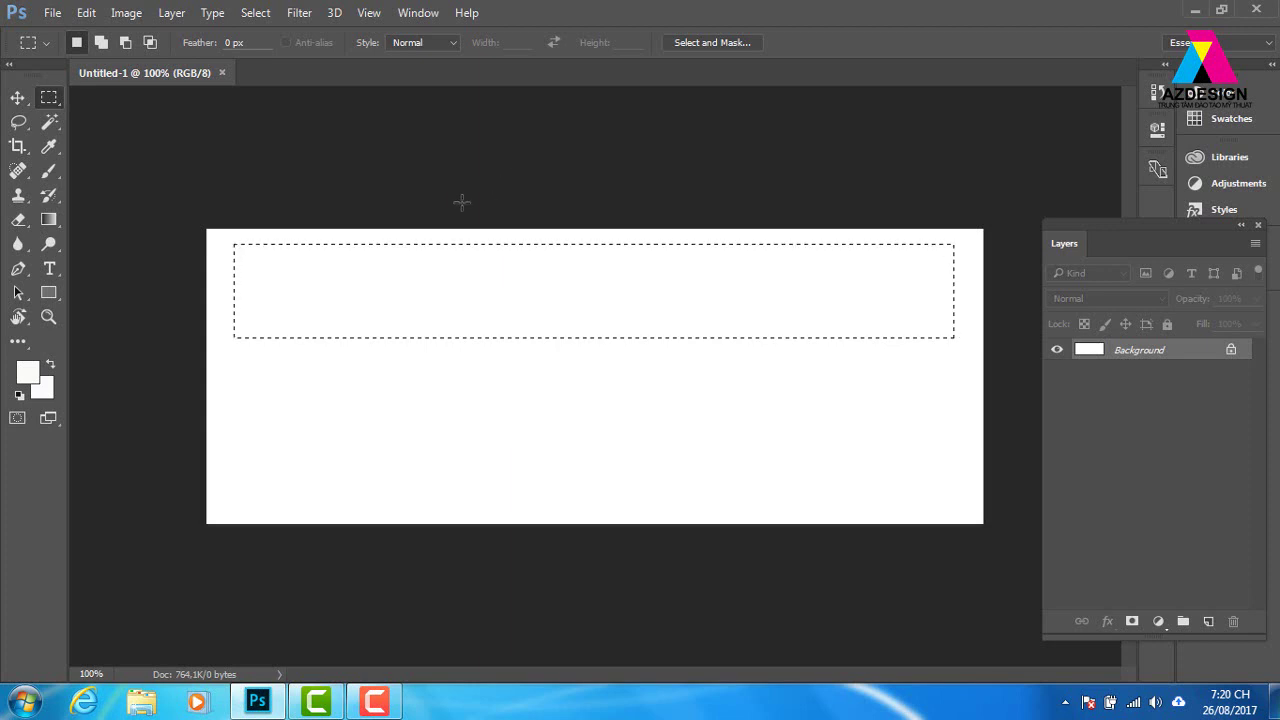
left_click(348, 394)
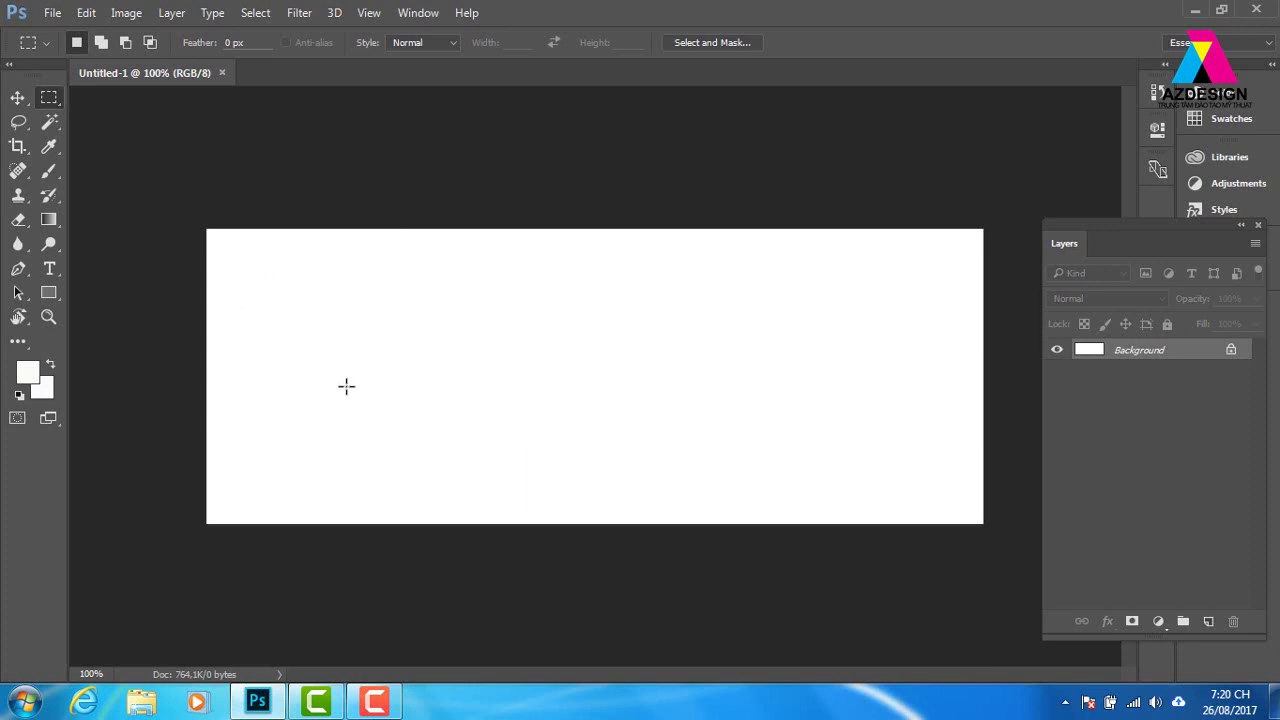
left_click(455, 43)
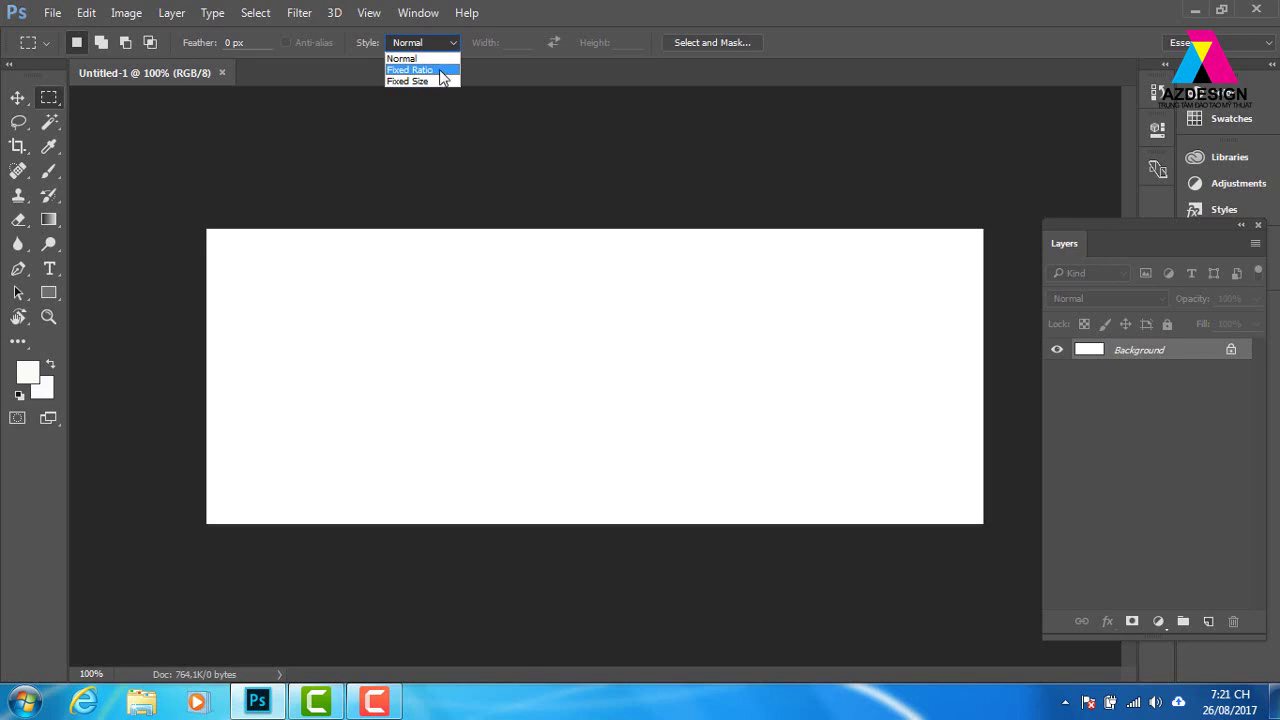
Set the marquee Style to Fixed Ratio, width 1 and height 2, and drag test selections.
left_click(441, 72)
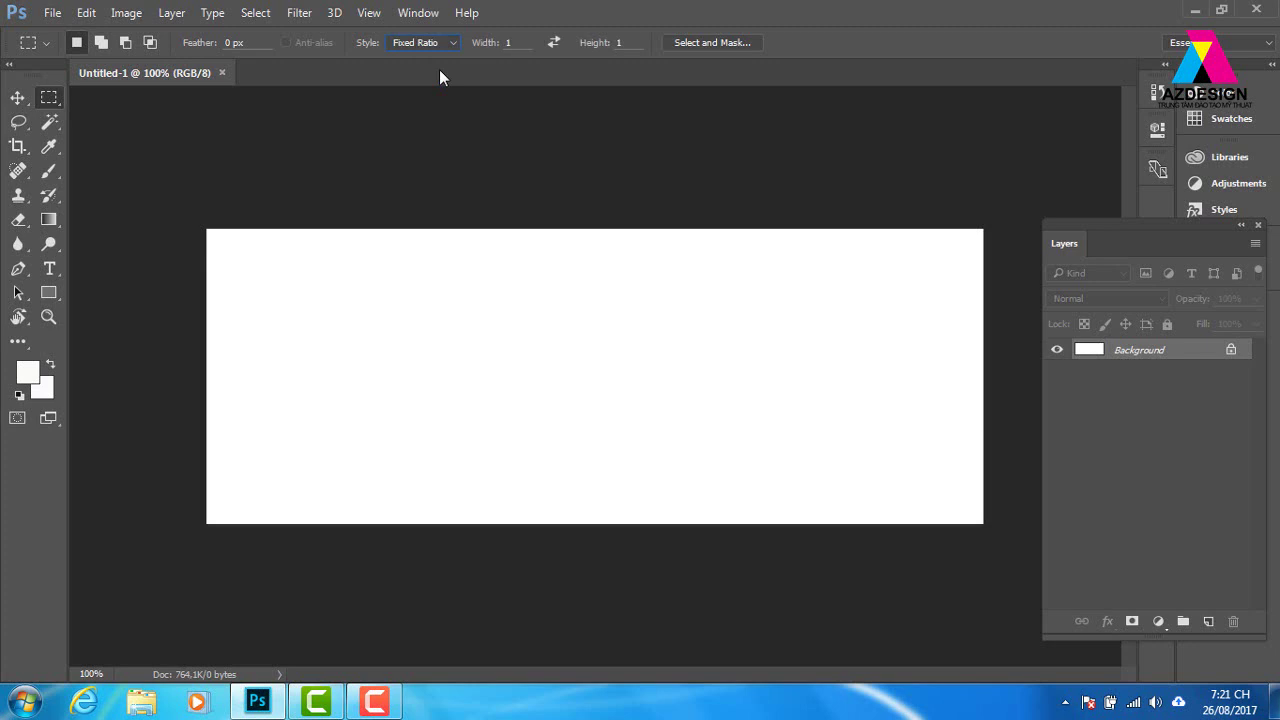
double_click(512, 43)
double_click(619, 43)
type("2")
mouse_move(541, 265)
left_mouse_down()
mouse_move(630, 379)
mouse_move(694, 374)
mouse_move(680, 300)
mouse_move(688, 463)
mouse_move(700, 466)
left_mouse_up()
left_click_drag(594, 280, 790, 457)
left_click_drag(397, 286, 594, 447)
left_click_drag(546, 290, 893, 494)
Change the ratio height to 3, drag a 1:3 selection, then deselect and reopen Style.
left_click(618, 43)
type("3")
left_click_drag(413, 260, 630, 443)
left_click(623, 338)
left_click(453, 43)
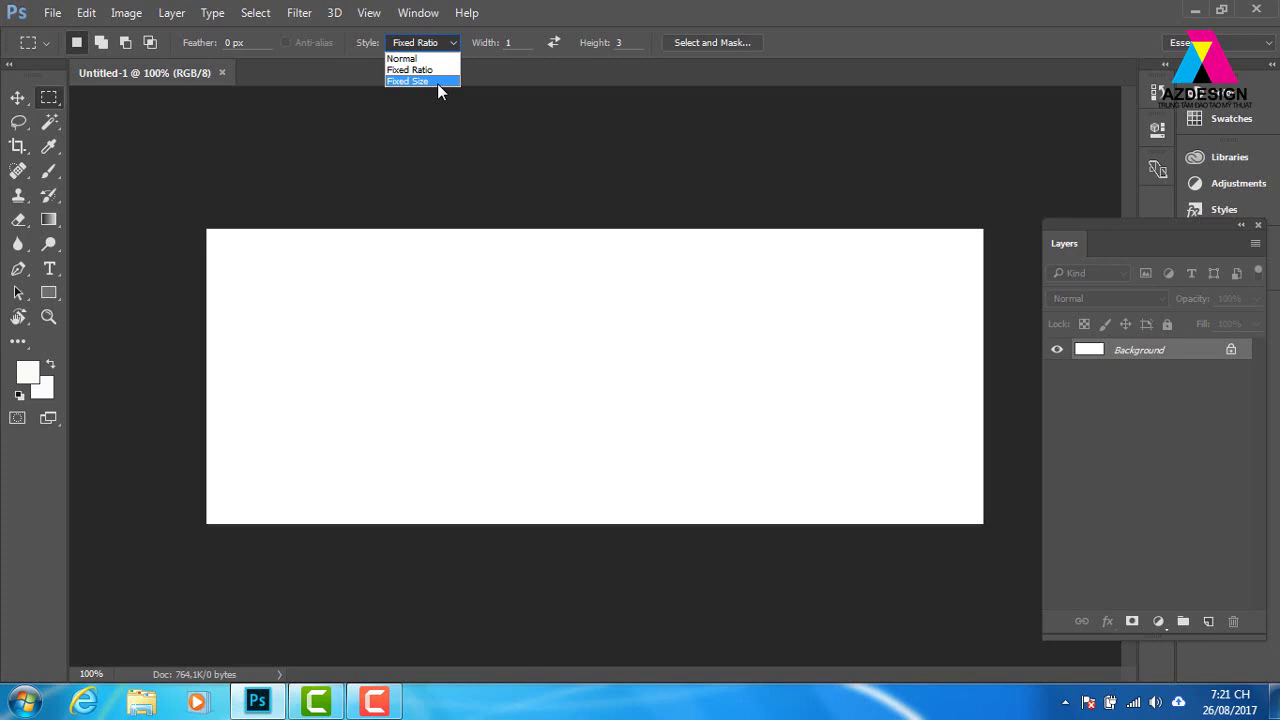
Set Fixed Size selections to 5 cm wide by 10 cm high and place one on the canvas.
left_click(437, 83)
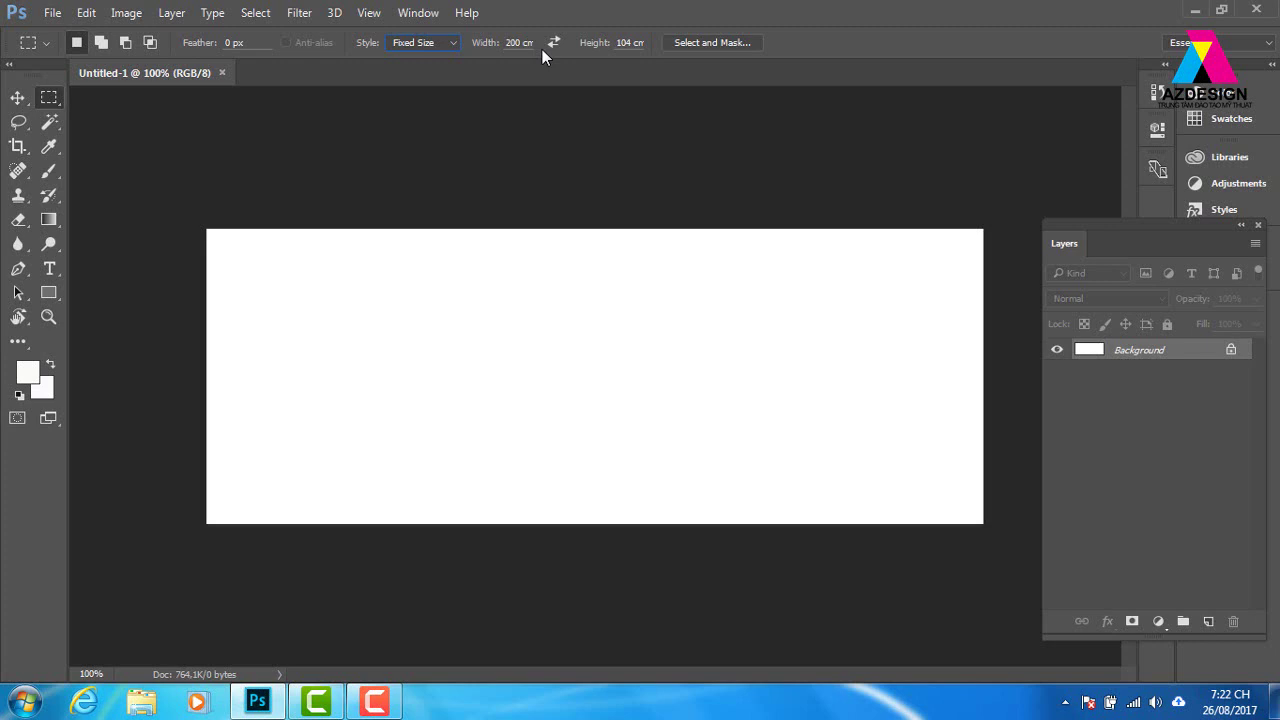
left_click_drag(633, 44, 603, 61)
left_click_drag(525, 42, 481, 52)
type("5")
left_click_drag(638, 43, 600, 56)
type("10")
left_click_drag(437, 260, 563, 434)
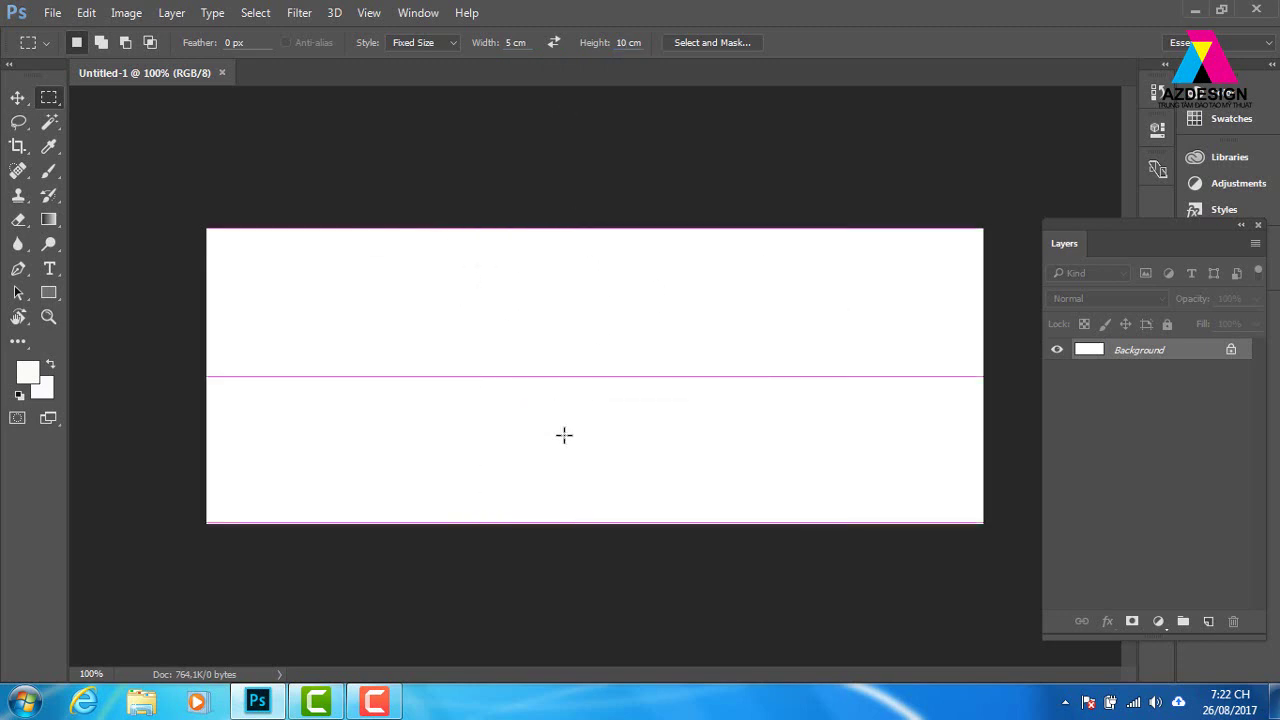
left_click(404, 315)
Change the Fixed Size selection to 1 cm wide by 2 cm high.
left_click_drag(734, 297, 550, 78)
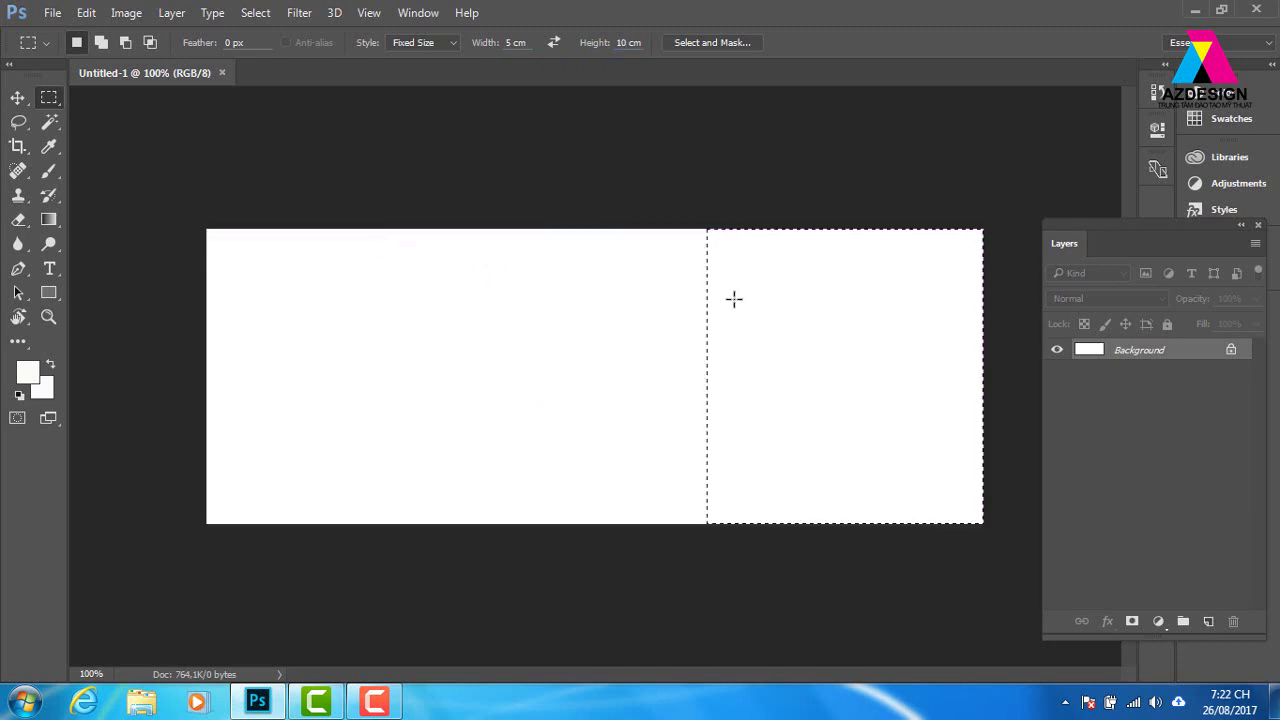
double_click(514, 42)
type("1")
double_click(622, 42)
type("2")
Place the 1 × 2 cm selection at various spots on the canvas, then deselect with Ctrl+D.
left_click(726, 282)
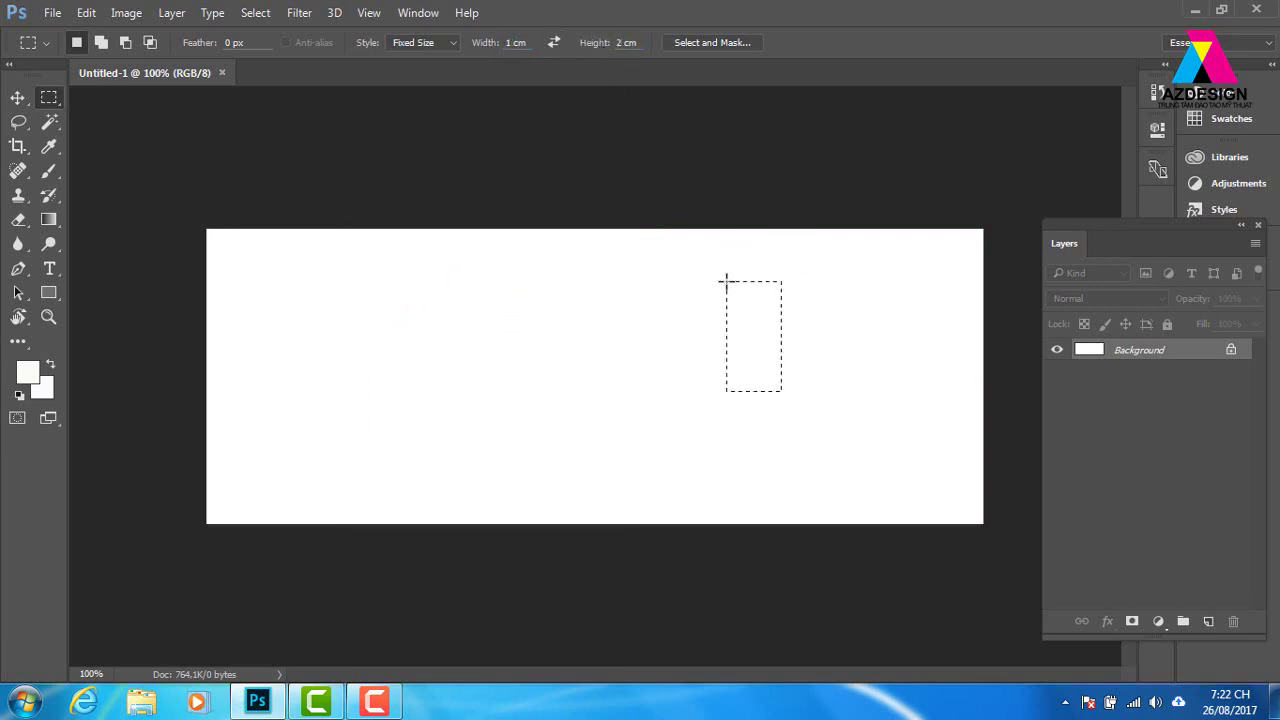
left_click(564, 322)
left_click(478, 298)
left_click(704, 286)
left_click(828, 309)
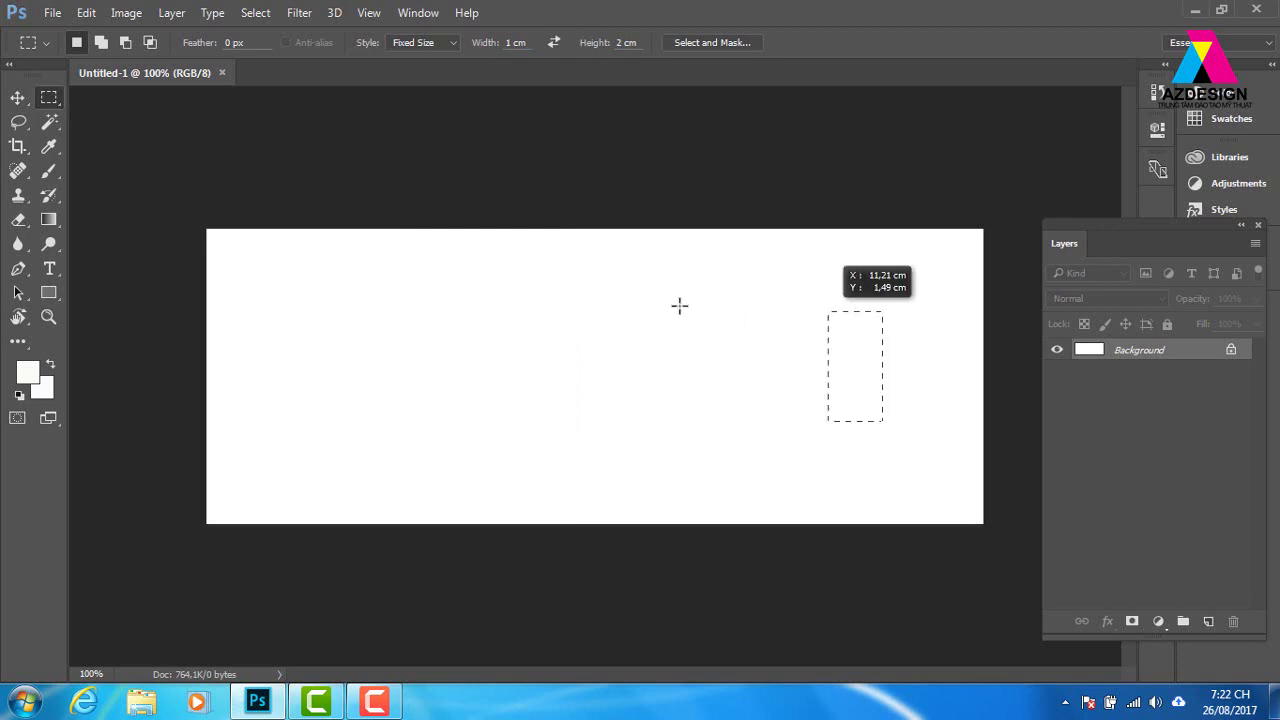
left_click(268, 357)
left_click(397, 411)
left_click(627, 406)
left_click(736, 341)
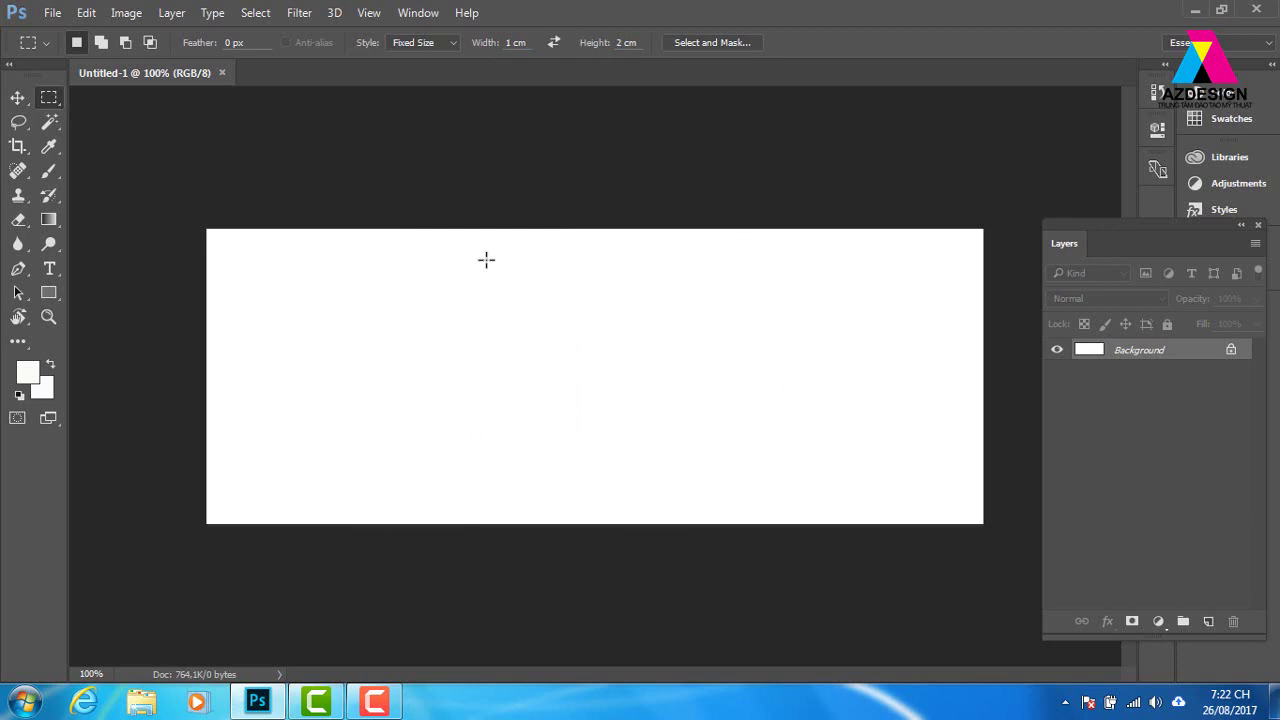
left_click(606, 334)
left_click(635, 363)
left_click(744, 349)
left_click(495, 354)
left_click_drag(549, 400, 587, 413)
left_click(494, 257)
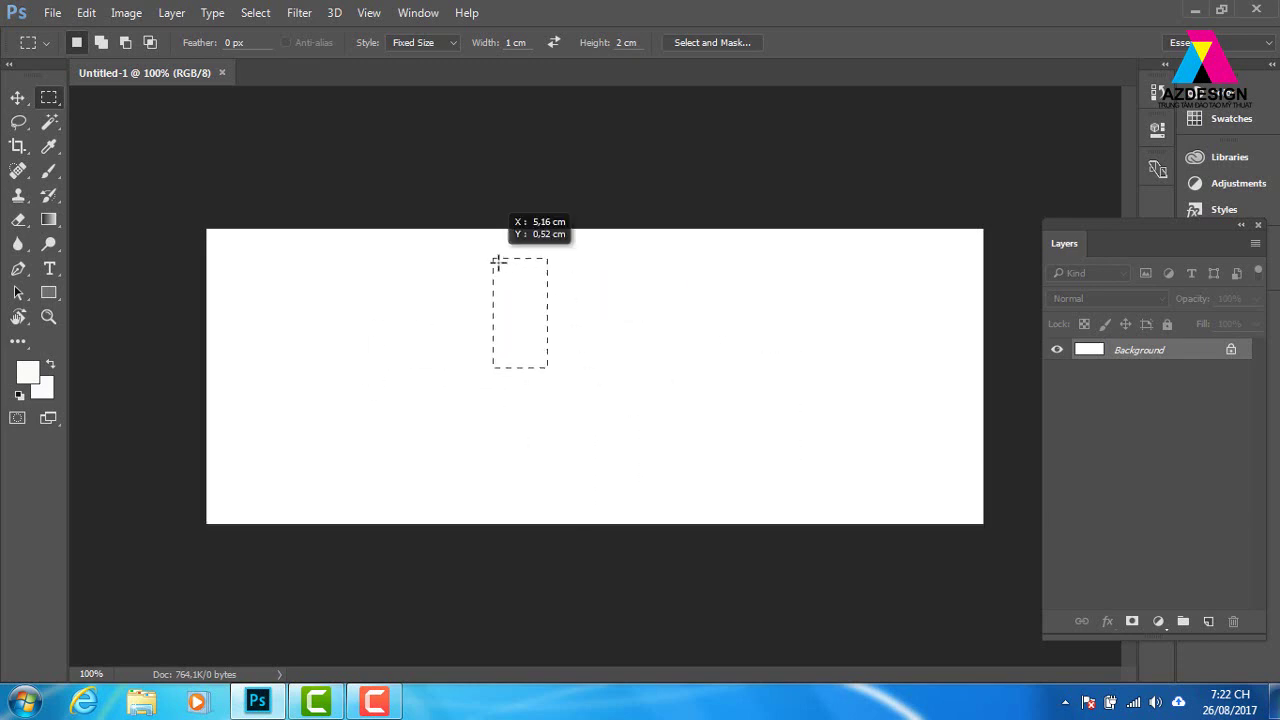
left_click(737, 292)
left_click(297, 340)
key("ctrl+d")
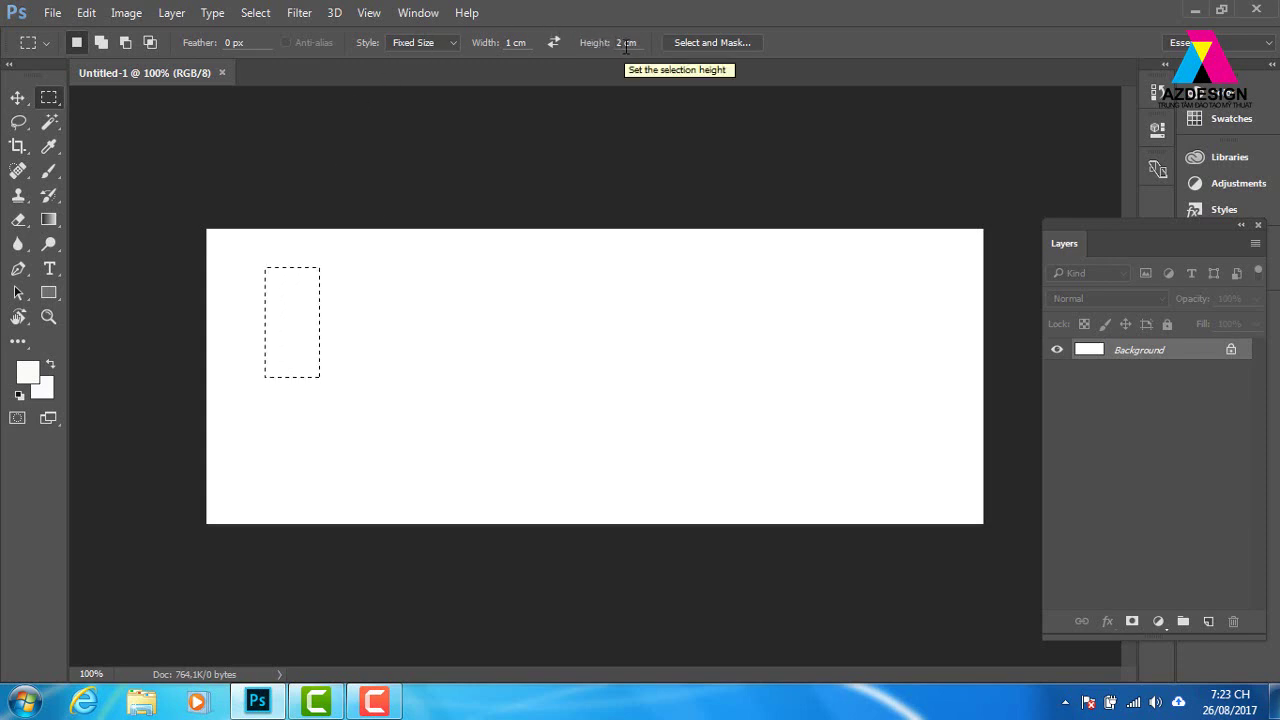
left_click(450, 43)
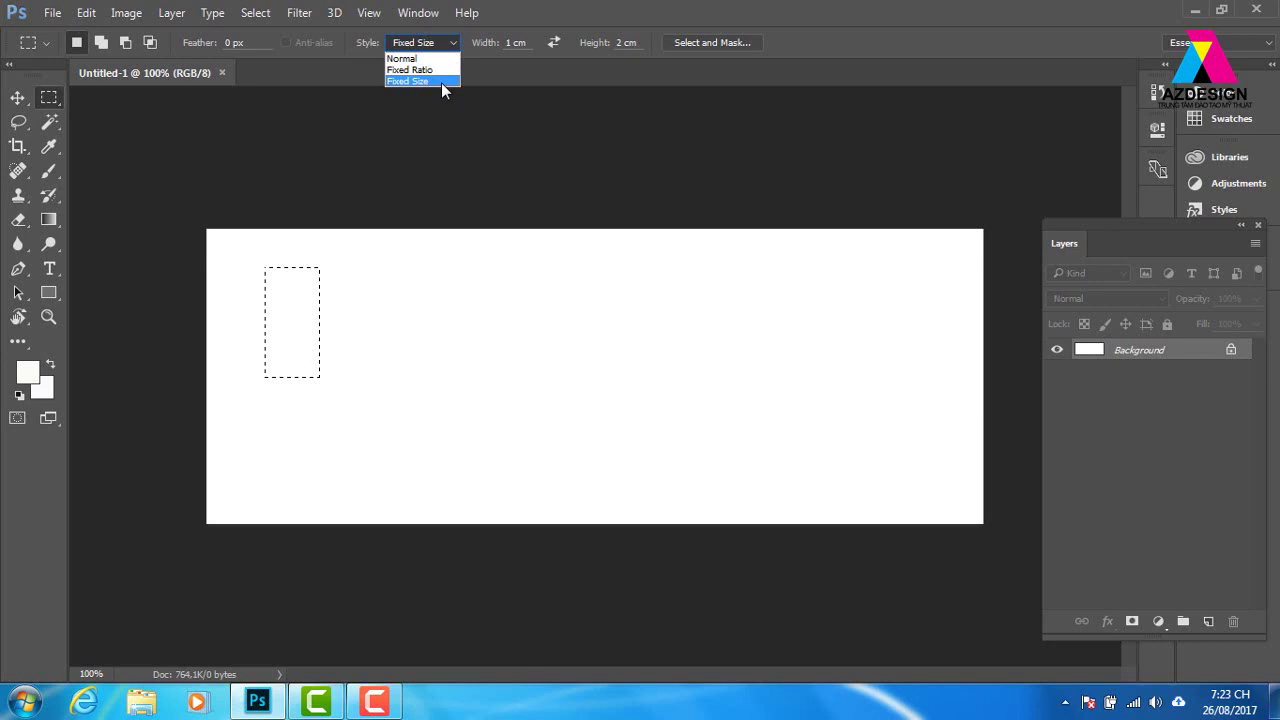
Keep the Fixed Size style and place the 1 × 2 cm selection around the canvas repeatedly.
left_click(441, 82)
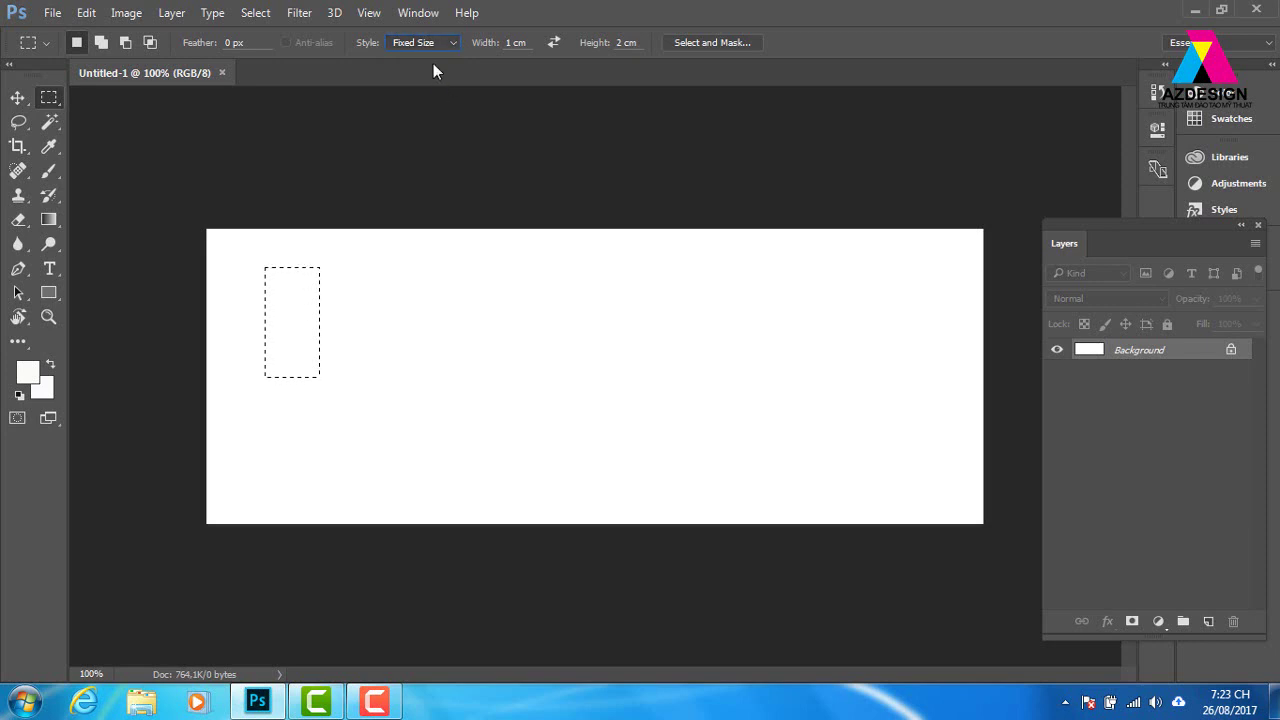
left_click(440, 42)
left_click(441, 82)
left_click_drag(497, 329, 748, 305)
left_click(425, 356)
left_click(406, 403)
left_click(443, 271)
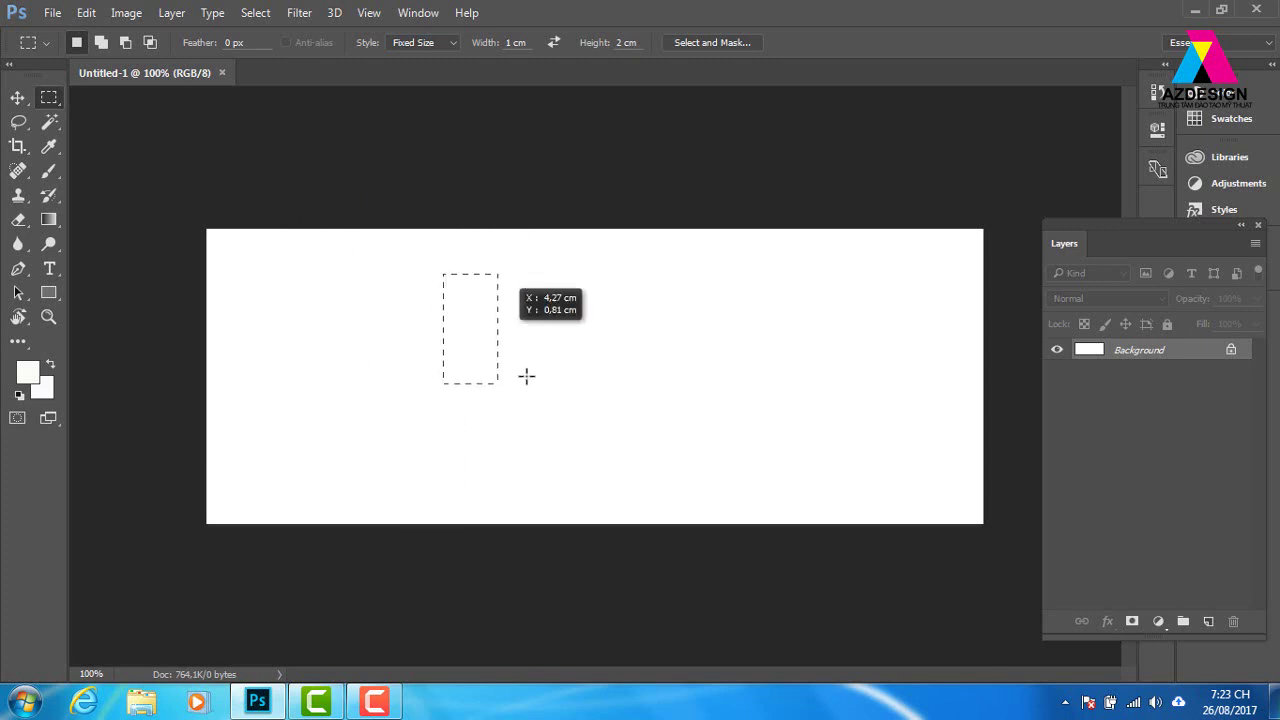
left_click(526, 366)
left_click(605, 331)
left_click(389, 249)
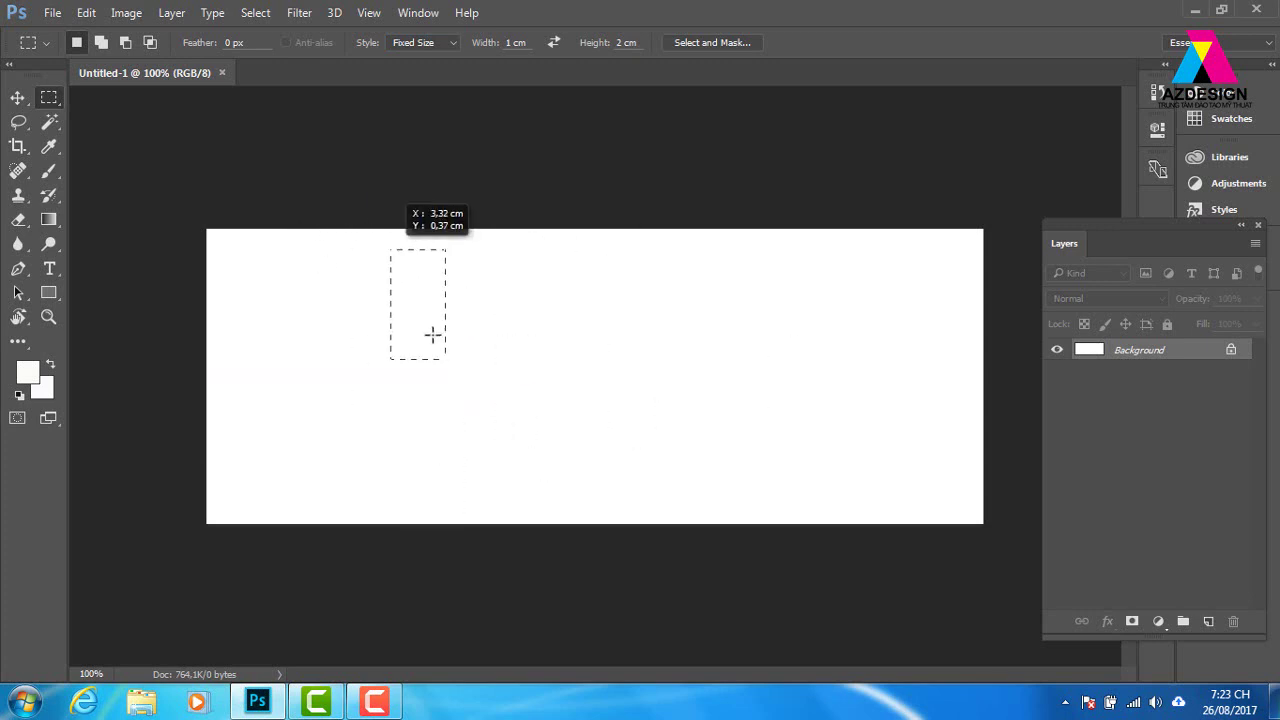
left_click(430, 321)
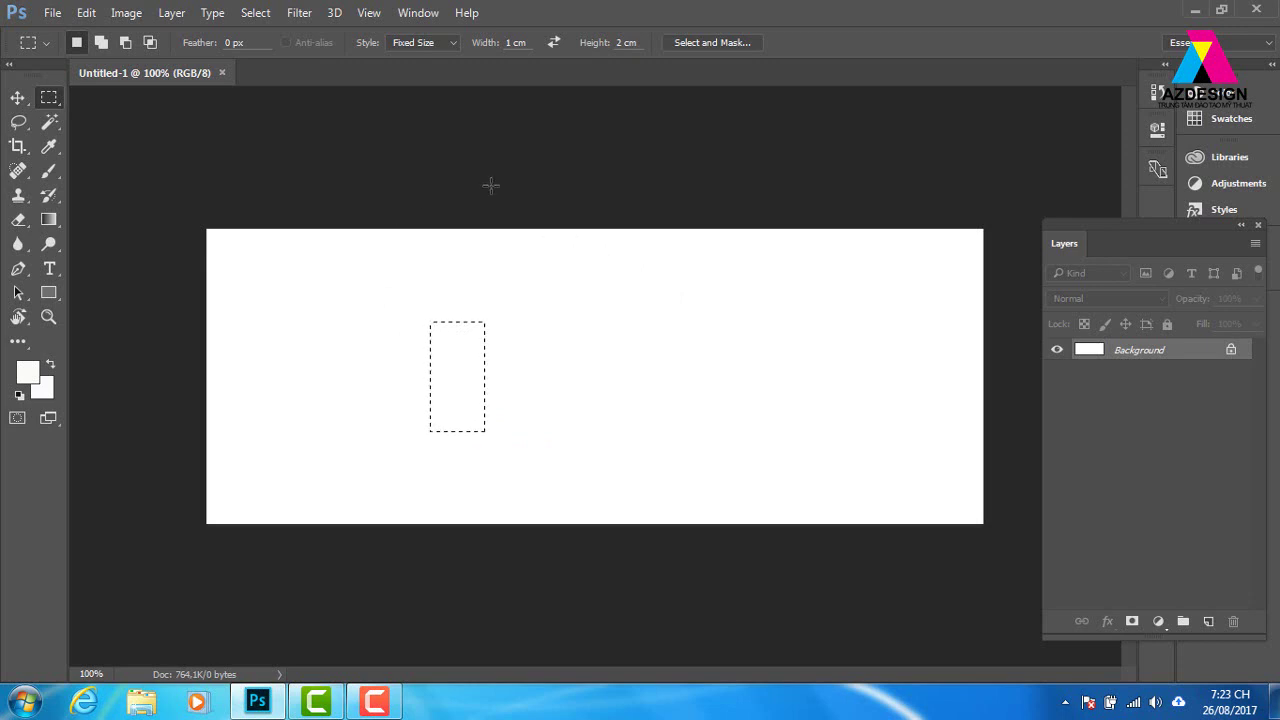
left_click(625, 308)
left_click(472, 287)
left_click(486, 317)
left_click(360, 240)
left_click(399, 301)
left_click(488, 244)
Switch the marquee Style to Normal and drag a large rectangle on the canvas's left half.
left_click(448, 47)
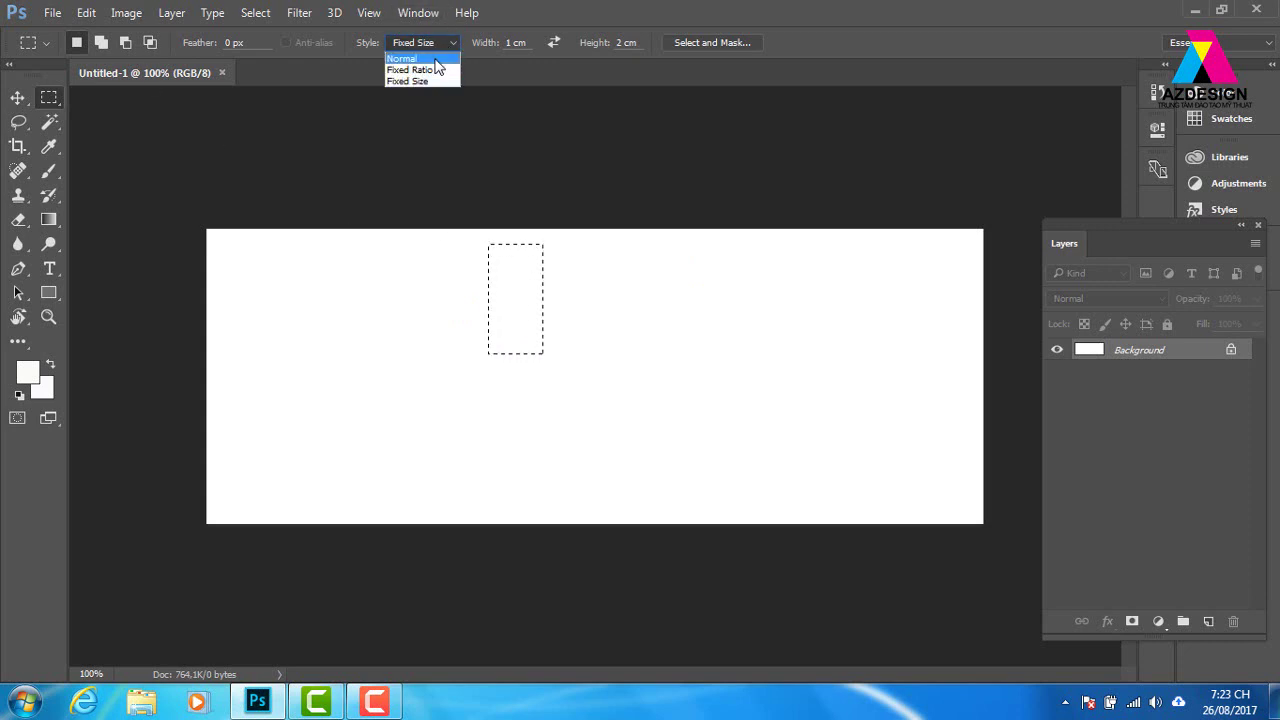
left_click(434, 56)
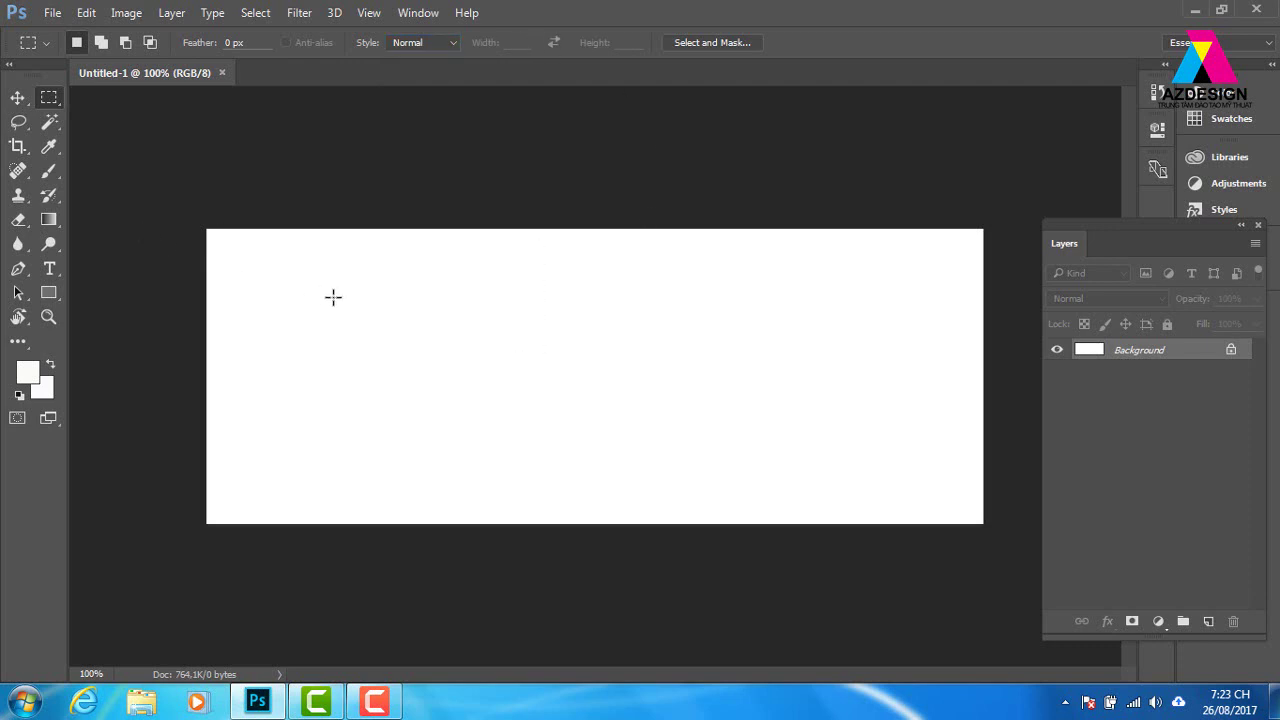
left_click_drag(305, 243, 647, 480)
On a new layer, fill an upper-left rectangular selection with default black, then deselect.
left_click(271, 266)
left_click_drag(249, 248, 510, 438)
left_click(1208, 621)
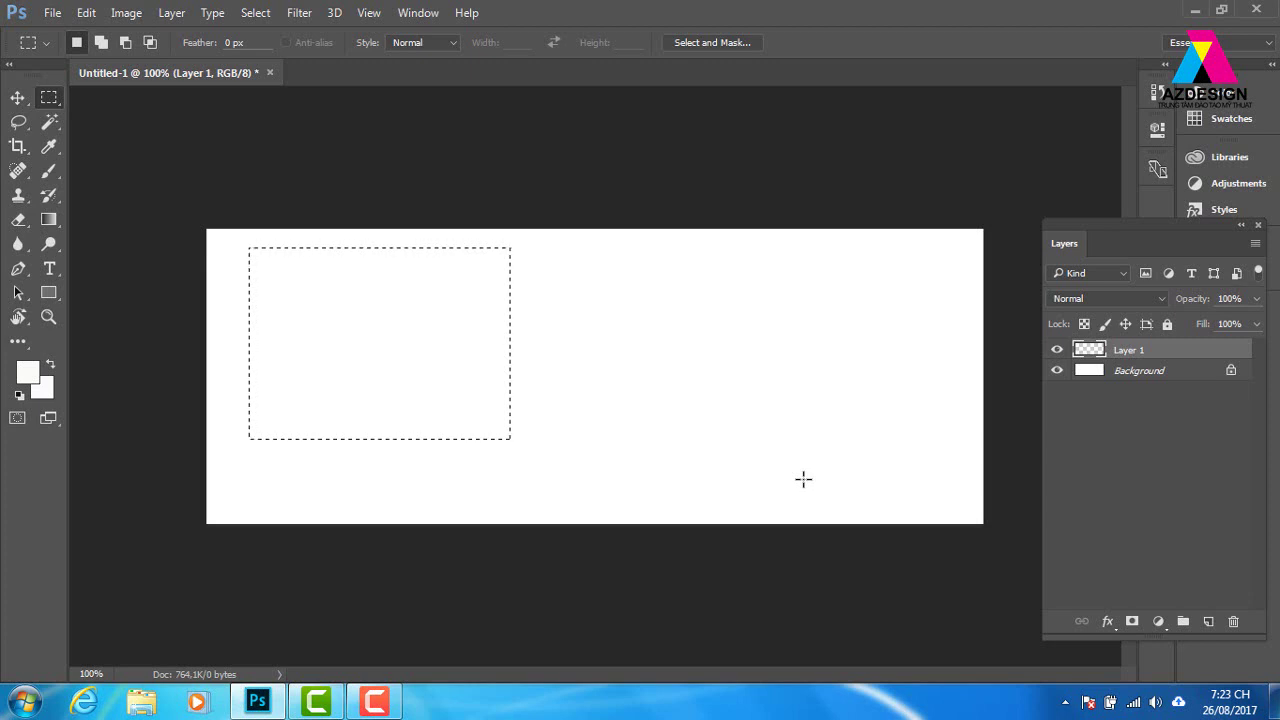
key("d")
key("alt+Delete")
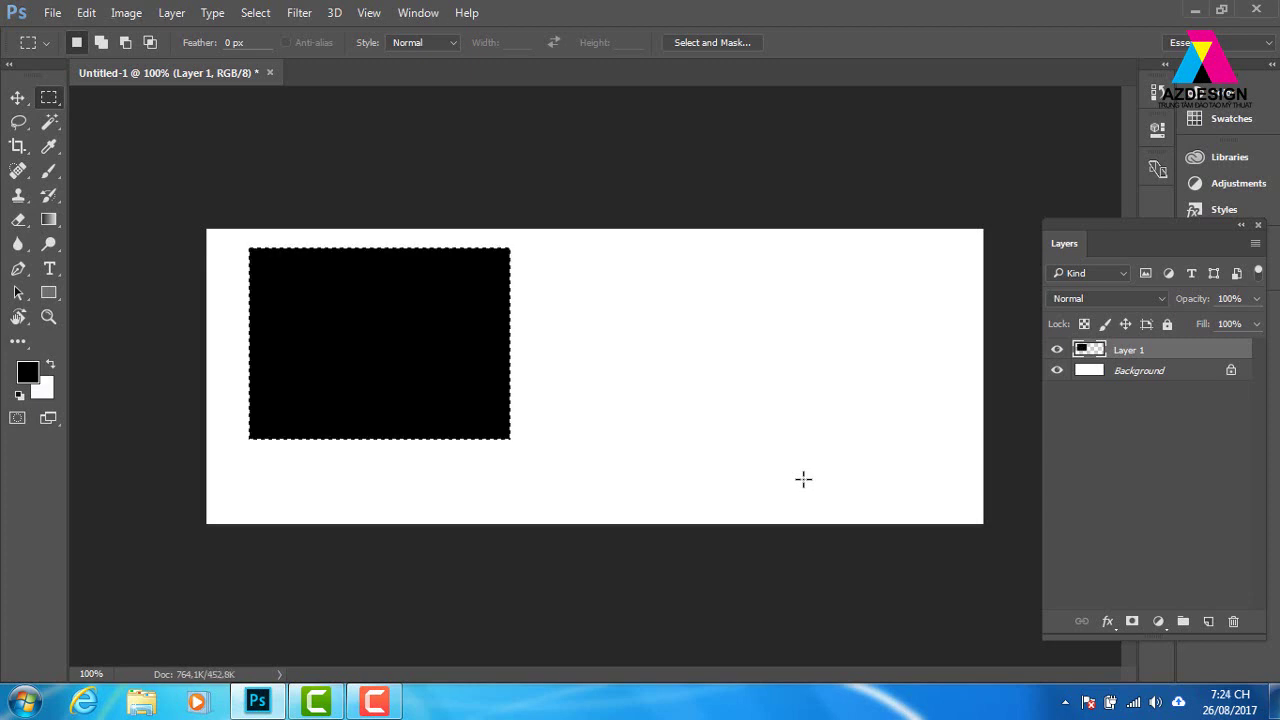
left_click(627, 277)
Trial-delete the rectangle's lower-right area, then undo to restore the full black rectangle.
left_click_drag(308, 292, 736, 627)
key("Delete")
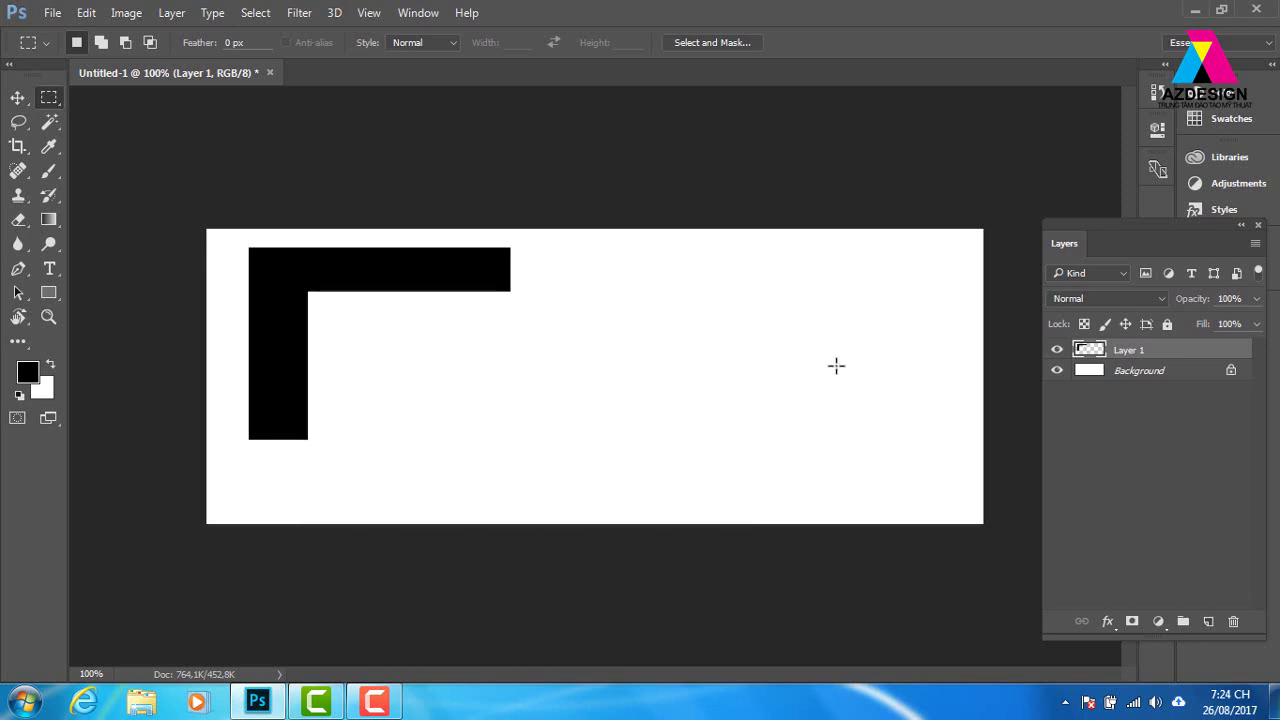
key("ctrl+z")
key("ctrl+z")
key("ctrl+alt+z")
key("ctrl+alt+z")
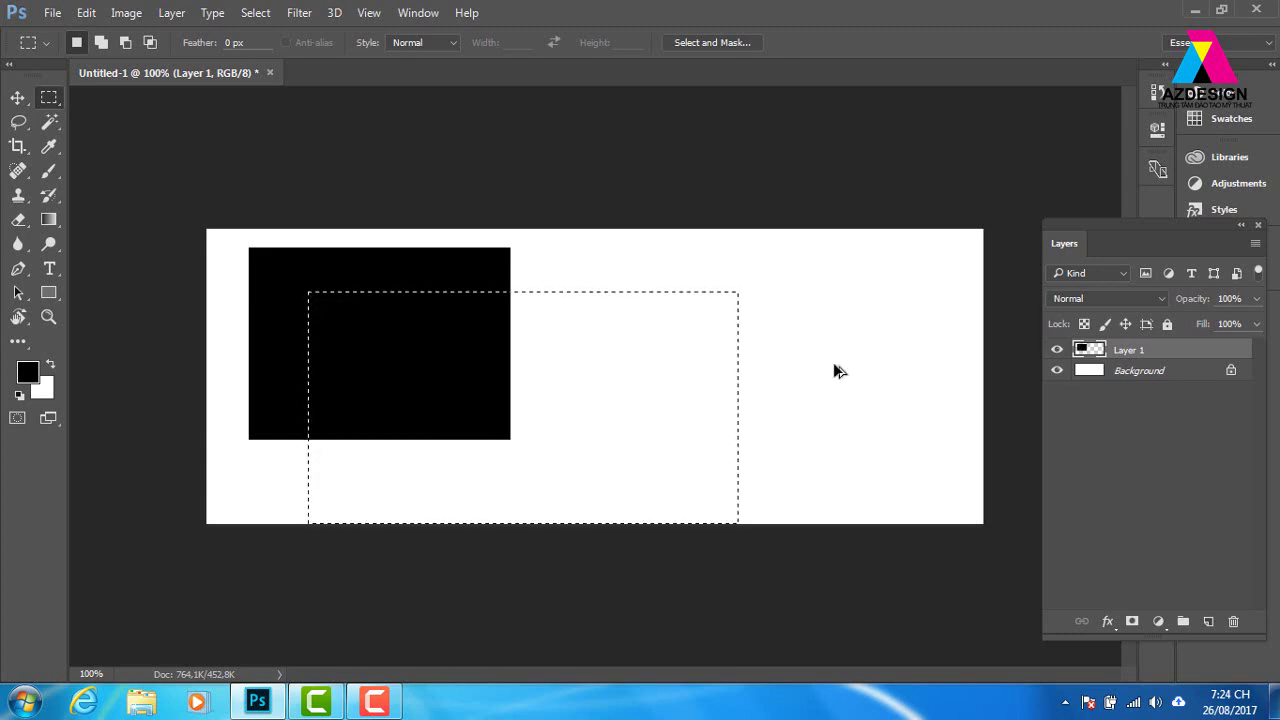
Fill a band extending right from the rectangle with black.
mouse_move(506, 229)
left_mouse_down()
mouse_move(432, 346)
mouse_move(371, 409)
left_mouse_up()
mouse_move(293, 229)
left_mouse_down()
mouse_move(409, 409)
mouse_move(403, 397)
left_mouse_up()
left_click_drag(669, 287, 315, 403)
key("alt+BackSpace")
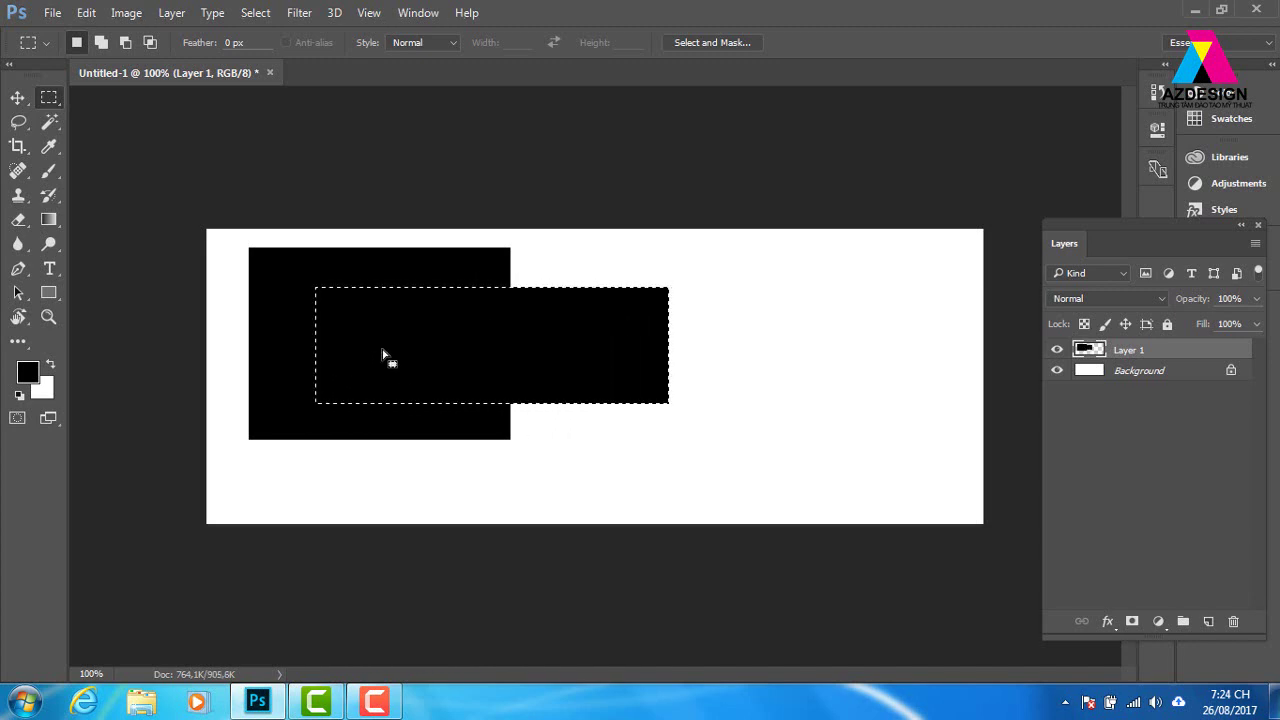
key("ctrl+d")
Clear a tall strip right of the rectangle, leaving a short black tab.
left_click_drag(811, 205, 527, 543)
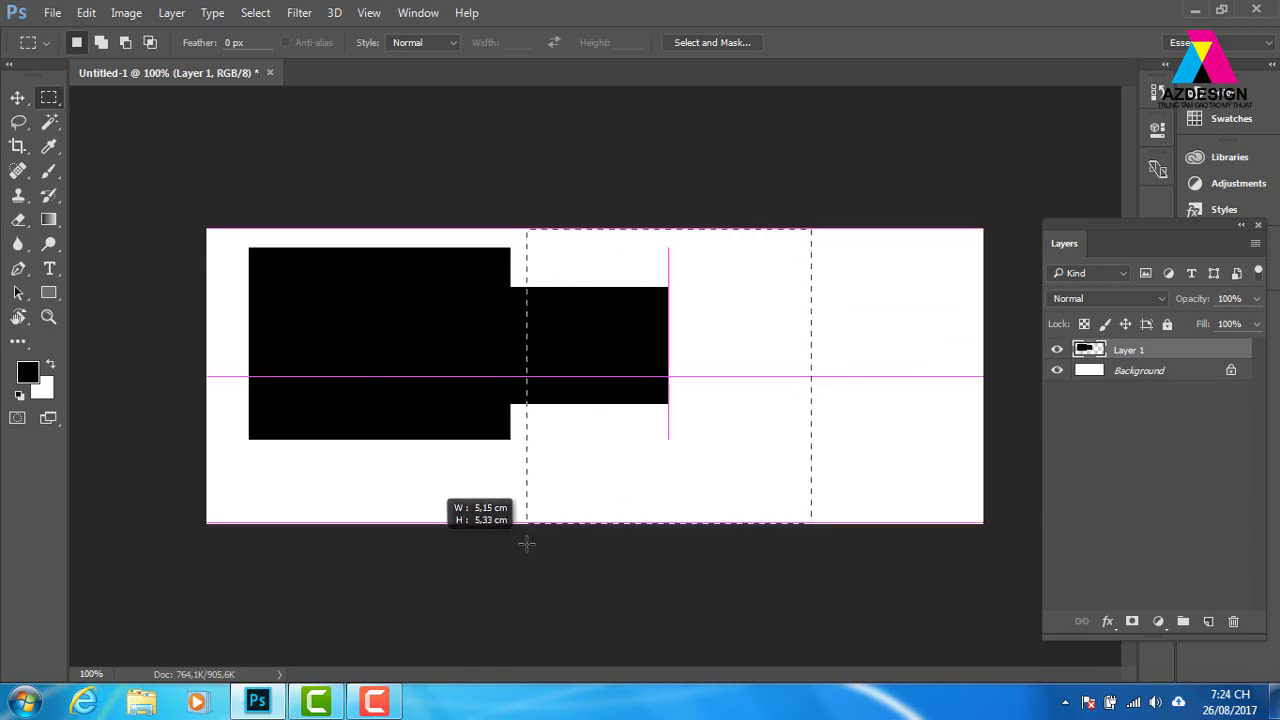
key("Delete")
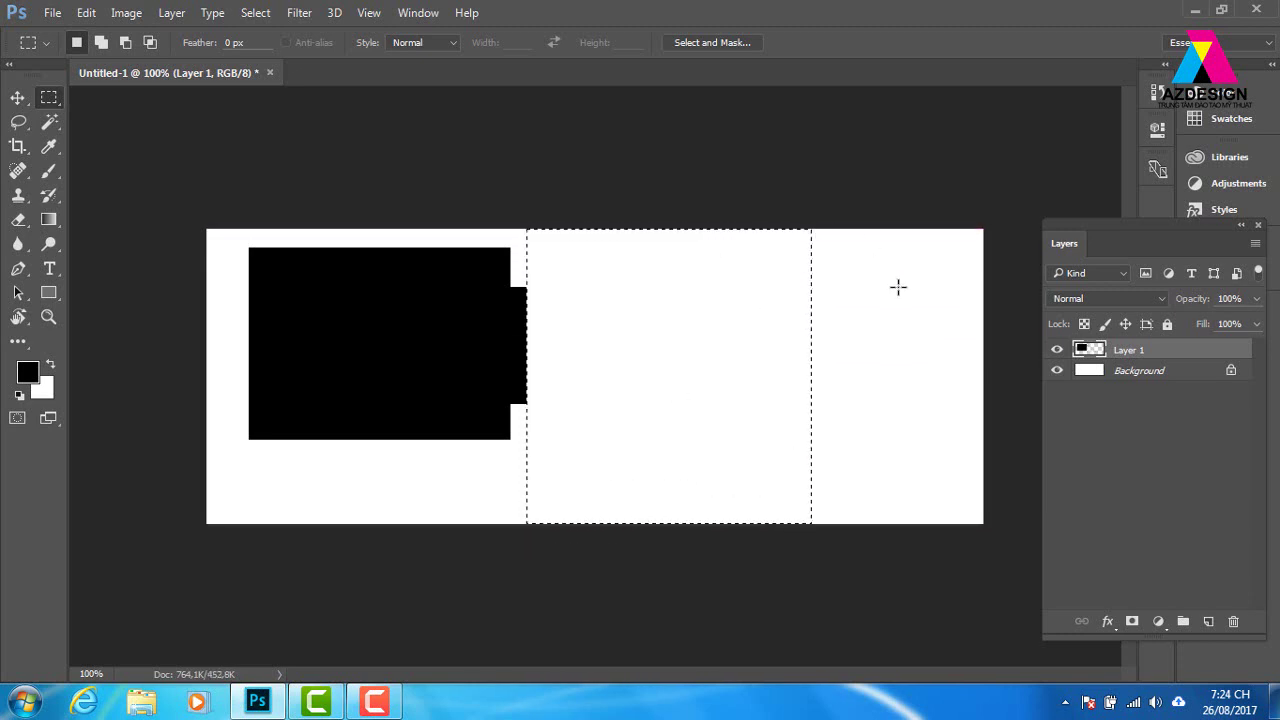
key("ctrl+d")
Browse in Windows Explorer to Pictures > Sample Pictures.
left_click(141, 704)
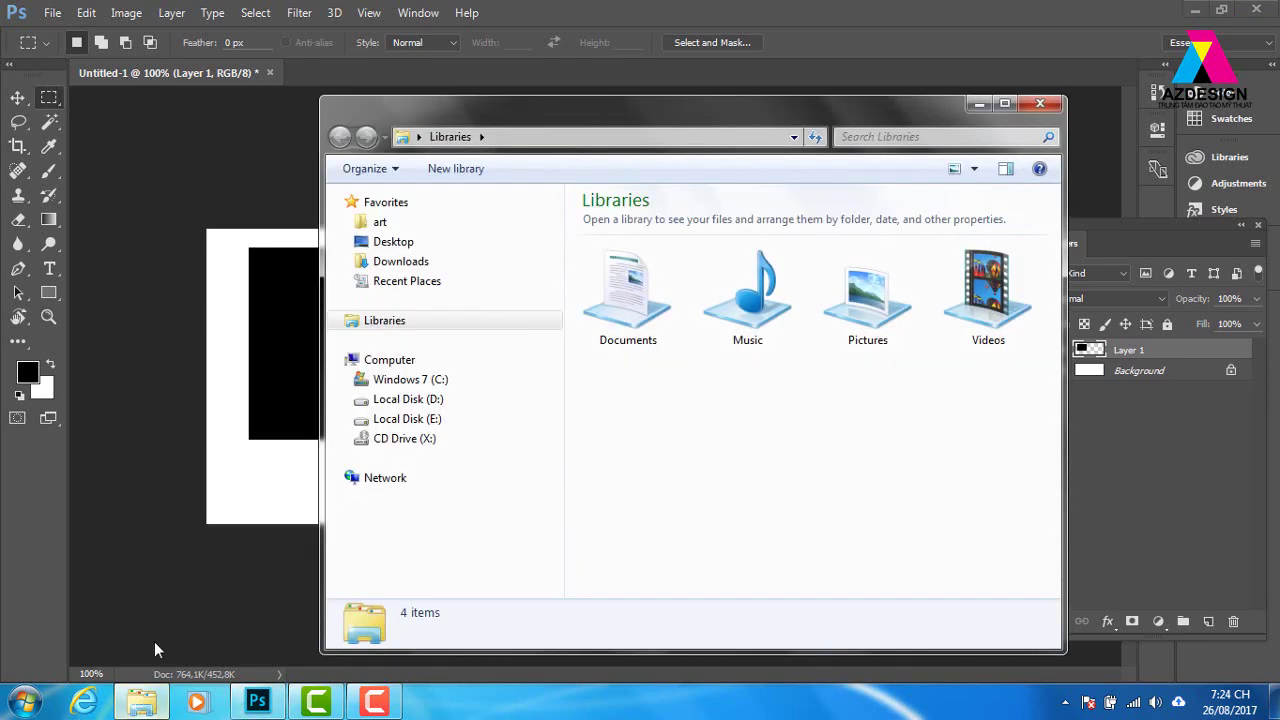
double_click(893, 305)
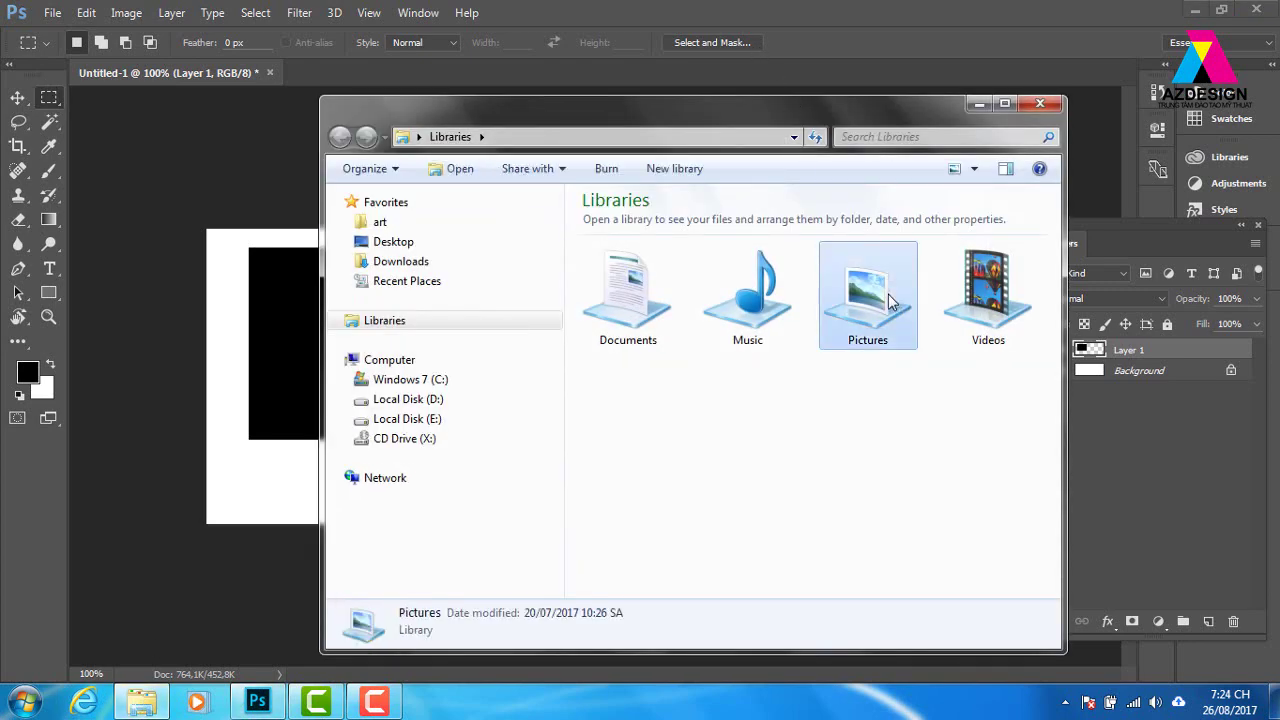
double_click(648, 320)
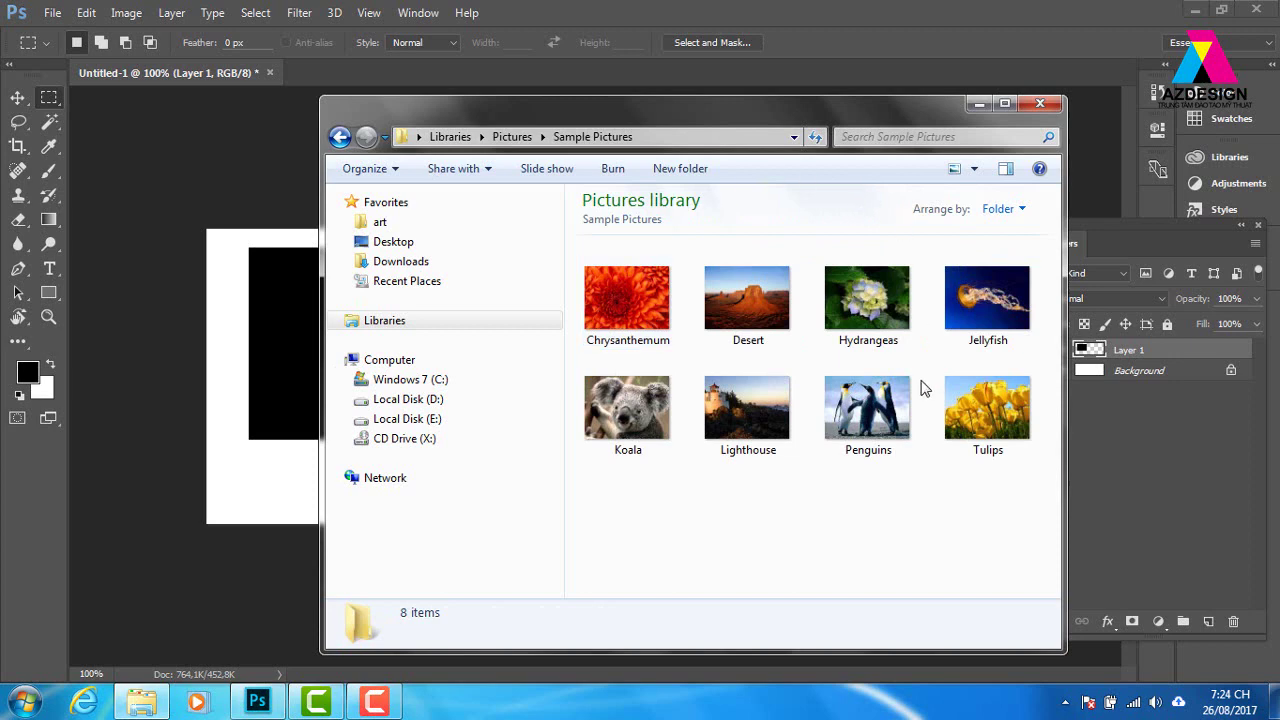
Try placing the Penguins photo in the banner, remove it, and return to Explorer.
mouse_move(862, 410)
left_mouse_down()
mouse_move(503, 717)
mouse_move(616, 356)
left_mouse_up()
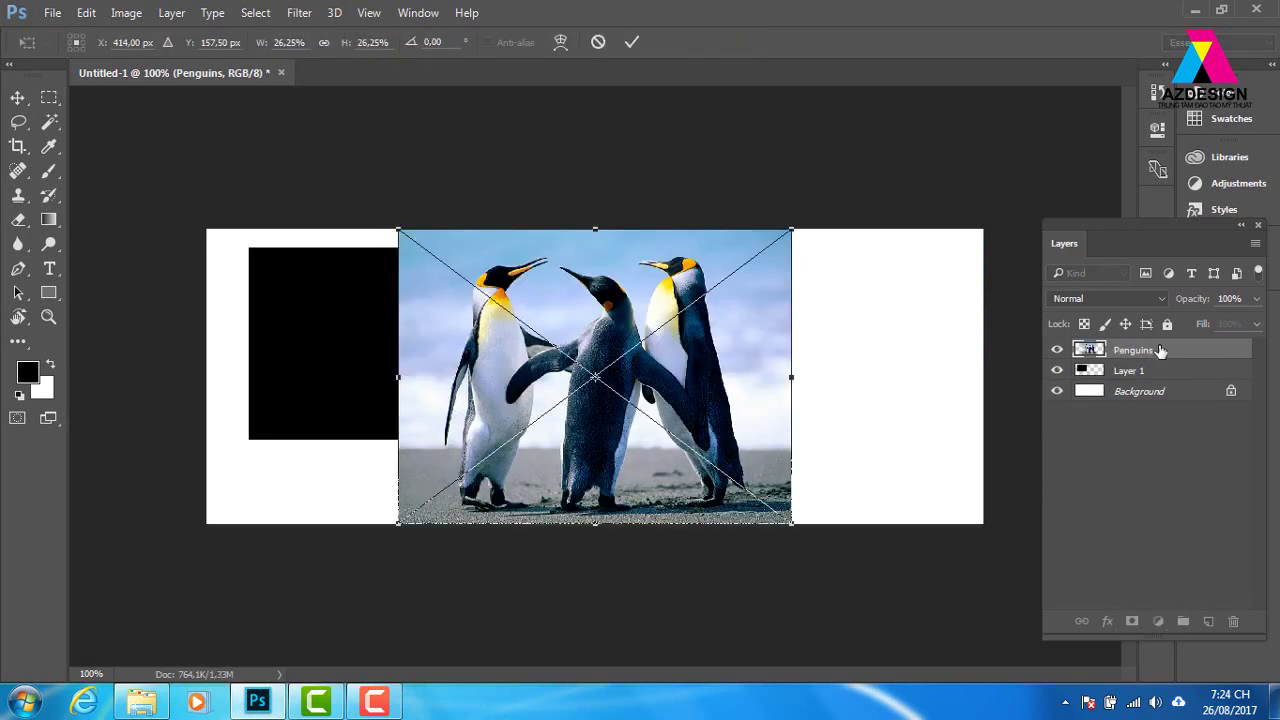
key("Return")
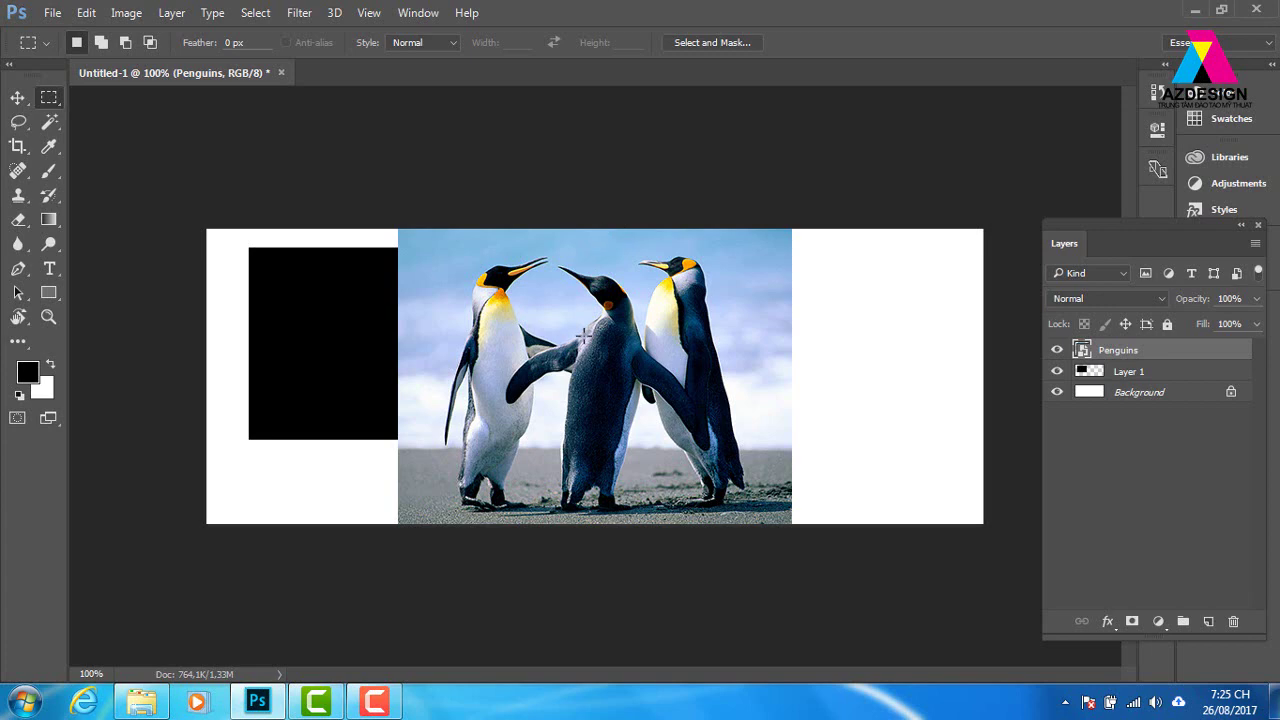
key("Delete")
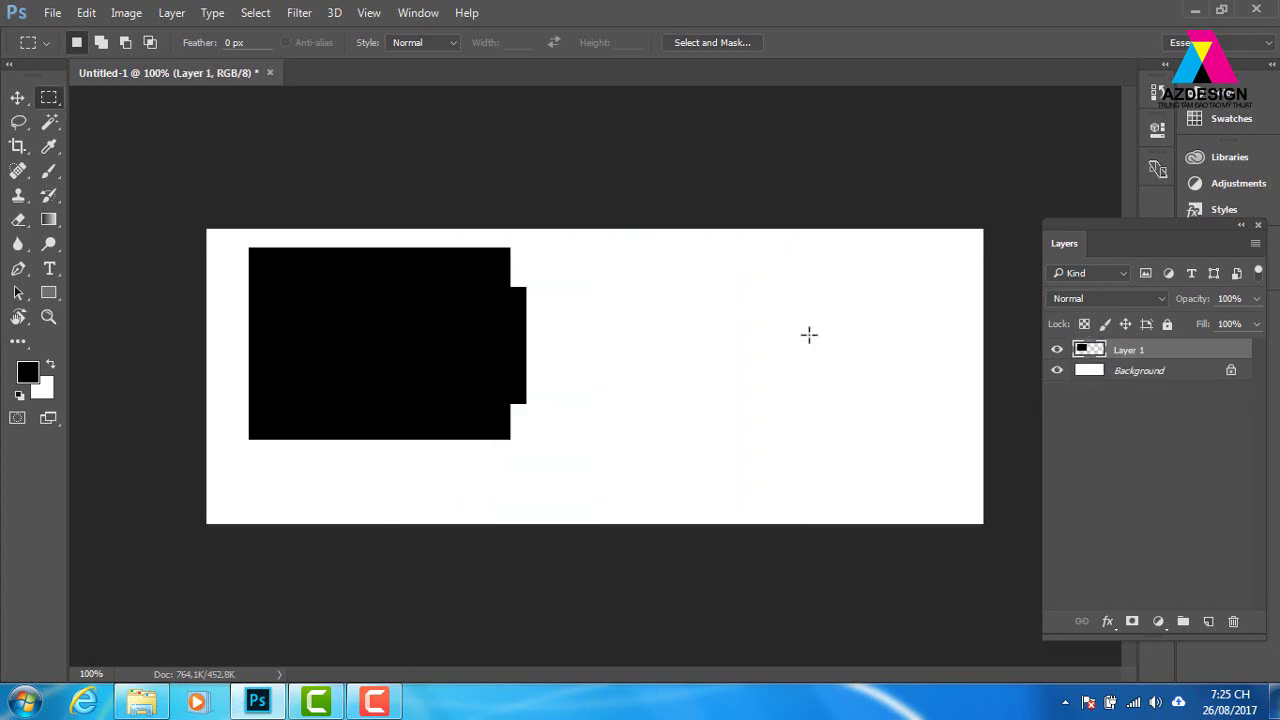
left_click(257, 702)
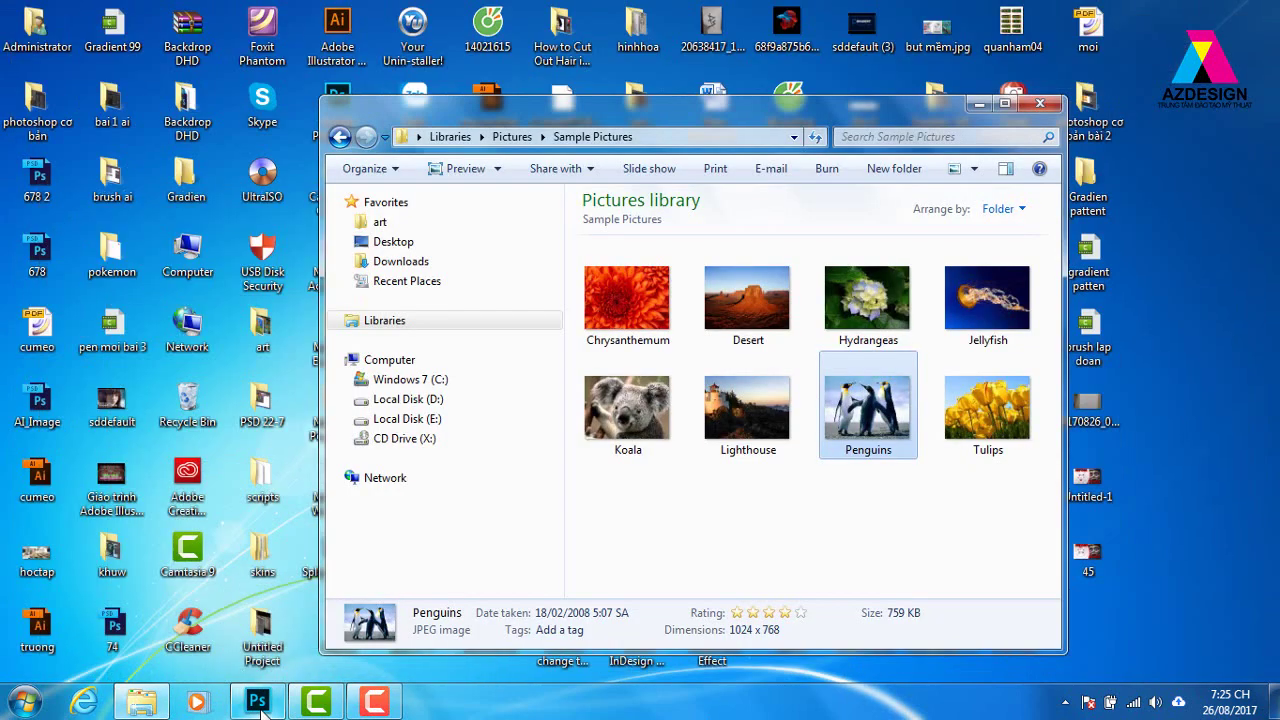
Place Penguins.jpg in the banner at about 25.6%, fitted to the canvas height.
mouse_move(868, 405)
left_mouse_down()
mouse_move(533, 687)
mouse_move(402, 484)
mouse_move(634, 366)
left_mouse_up()
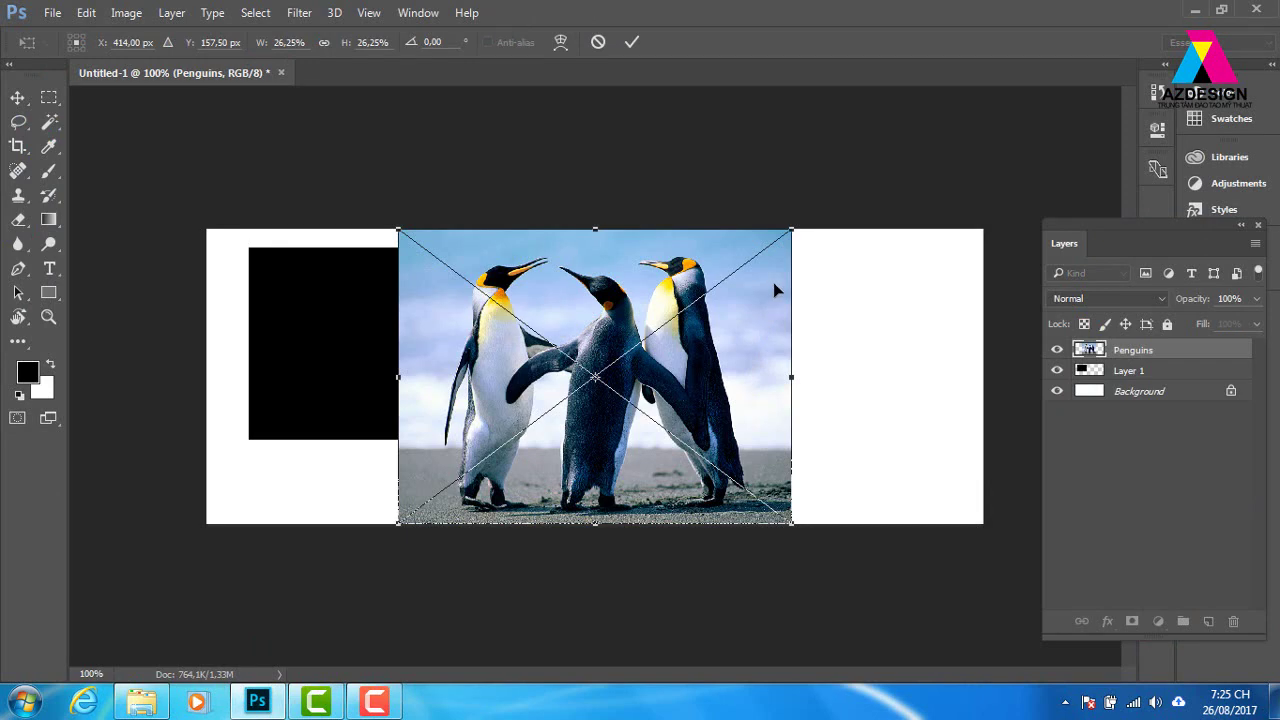
left_click_drag(795, 229, 814, 237)
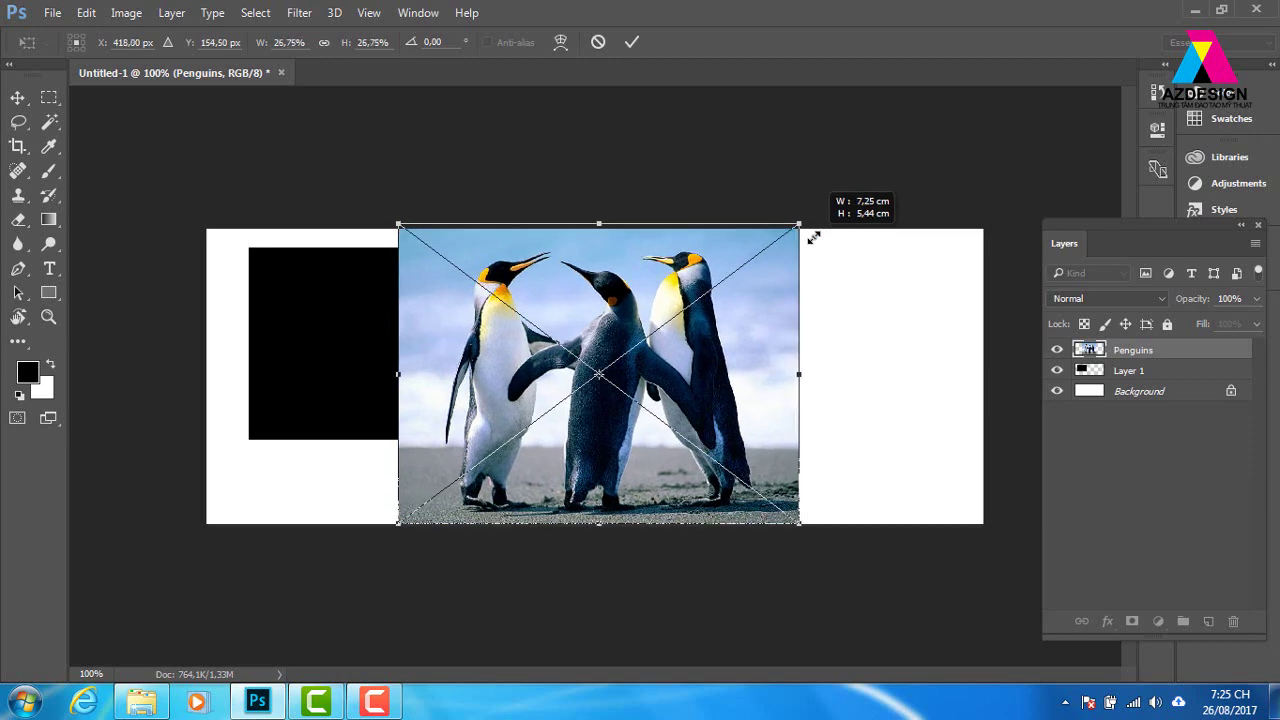
mouse_move(813, 237)
left_mouse_down()
mouse_move(757, 314)
mouse_move(831, 249)
mouse_move(802, 259)
left_mouse_up()
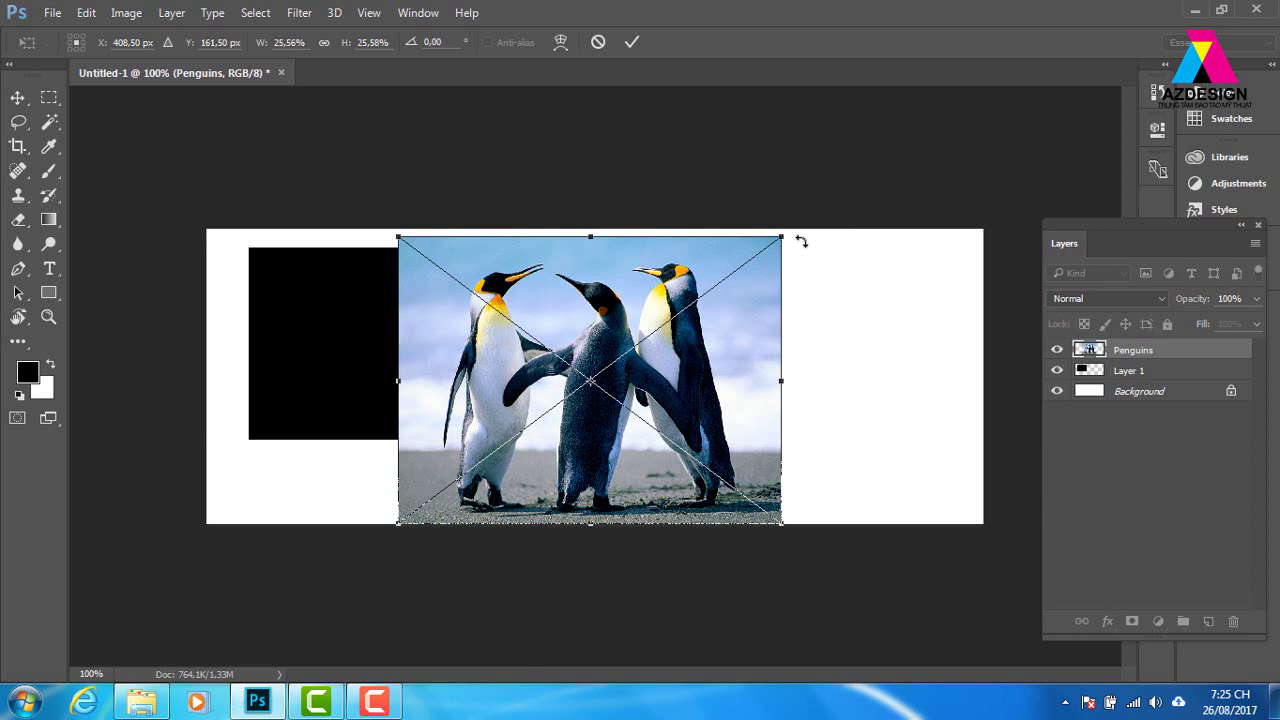
key("Return")
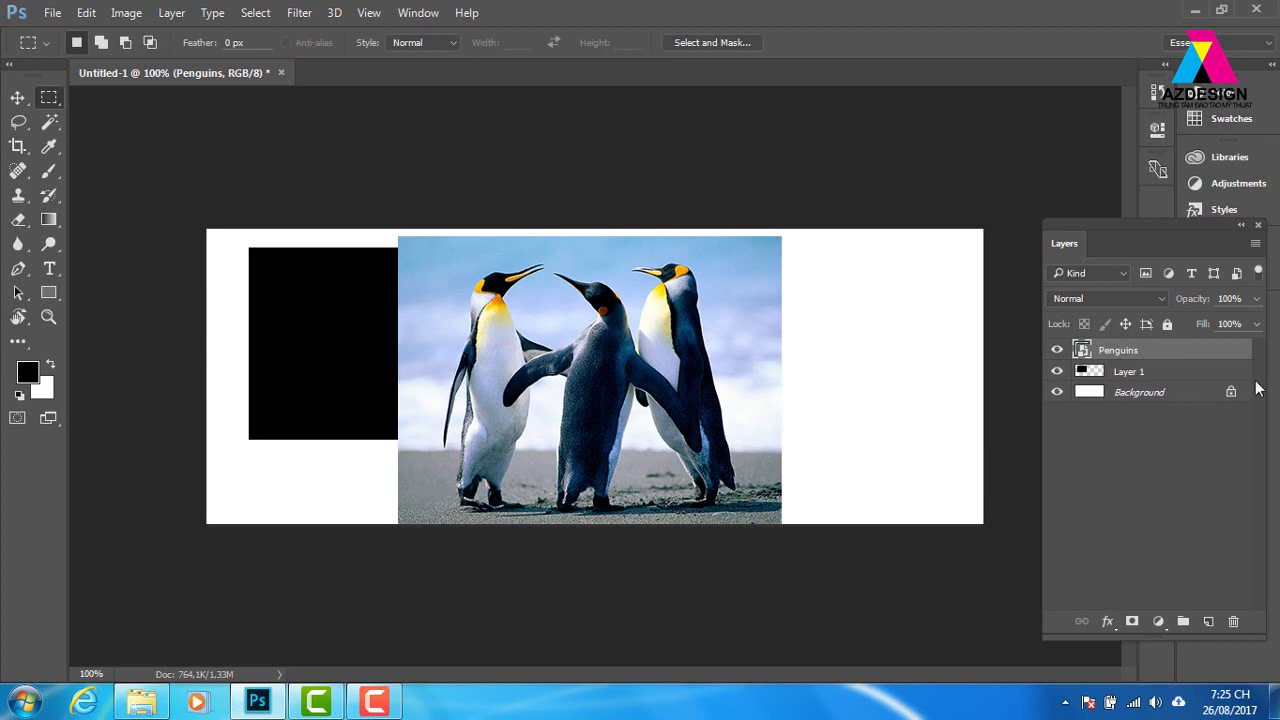
Move the Penguins photo left so it overlaps the black rectangle's right edge.
left_click(17, 97)
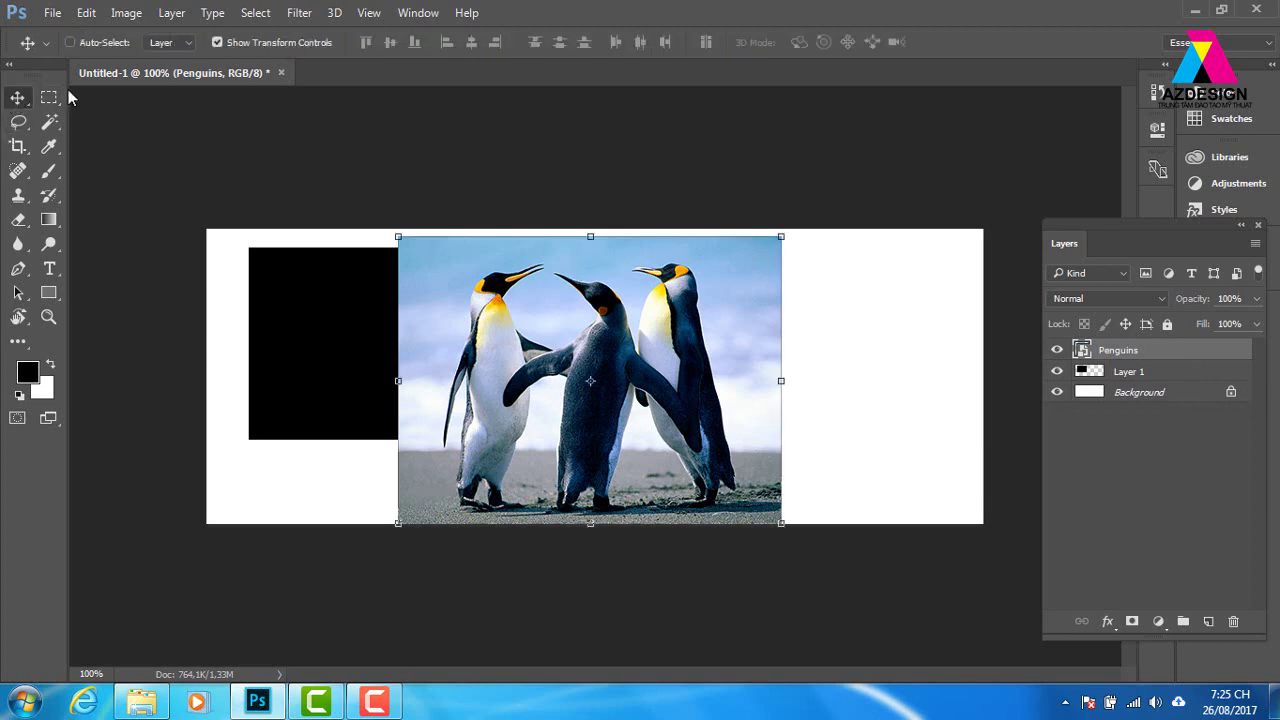
left_click_drag(608, 396, 630, 402)
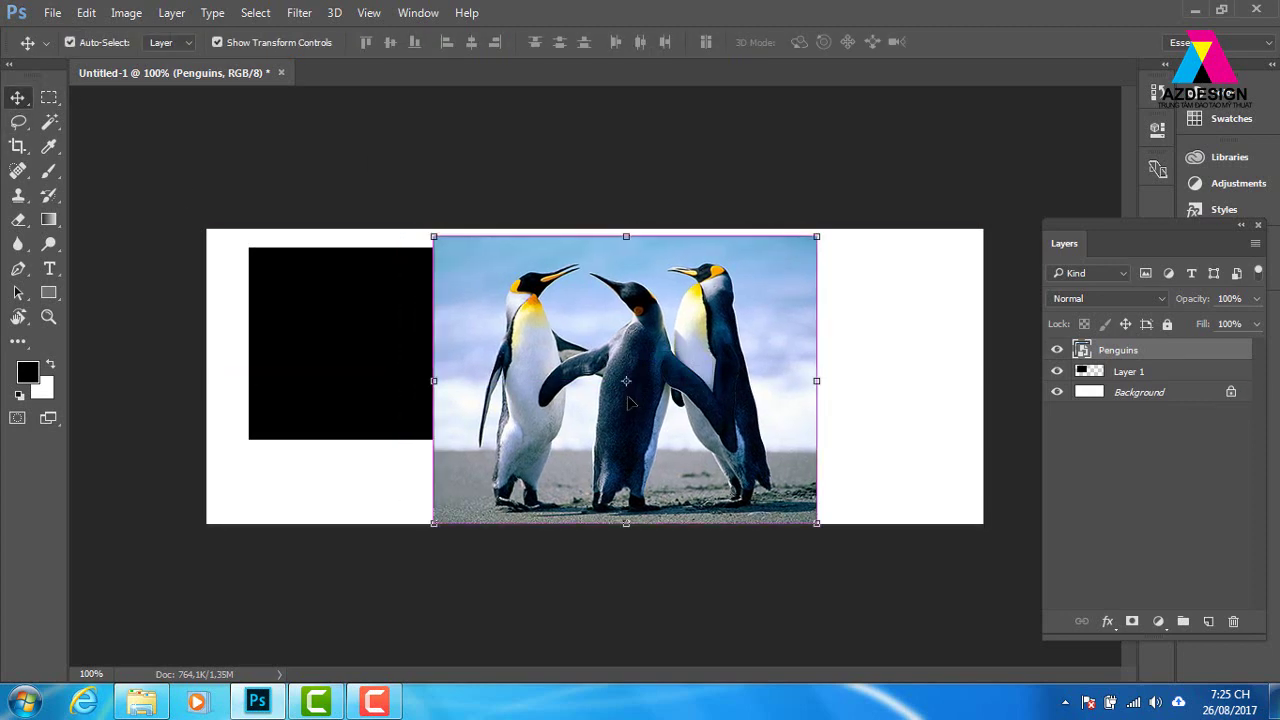
key("ctrl+l")
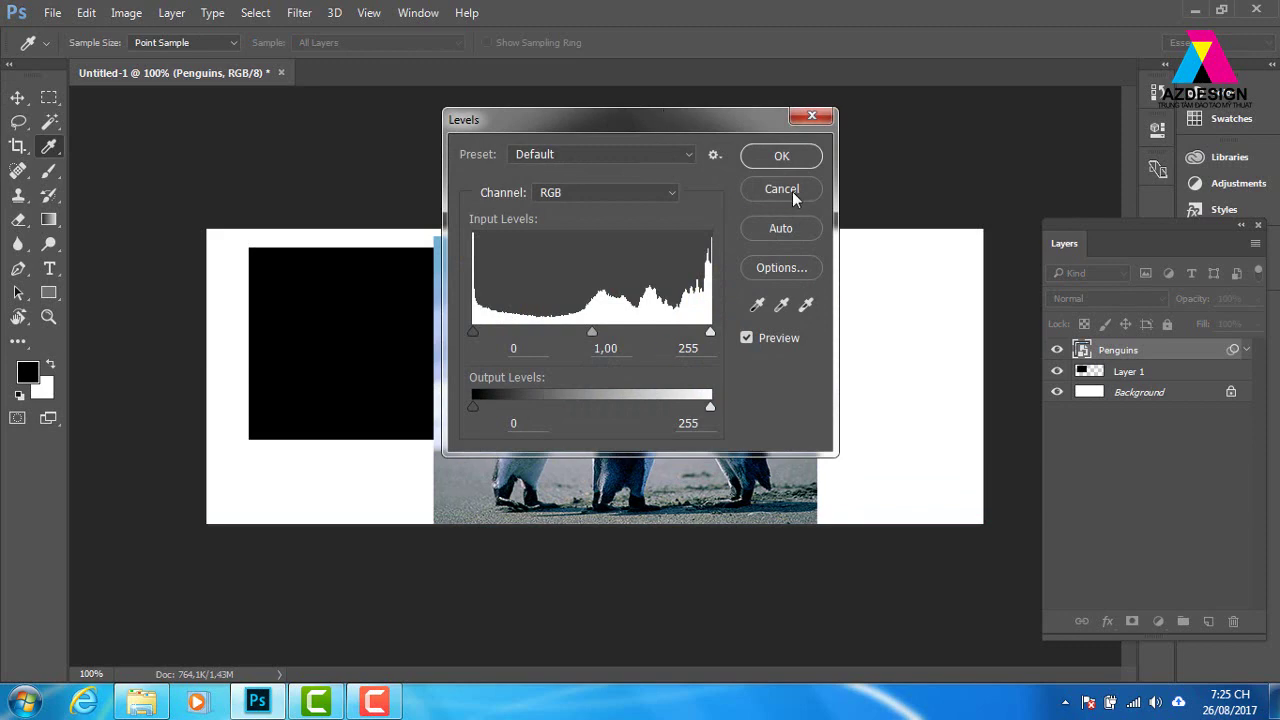
left_click(792, 191)
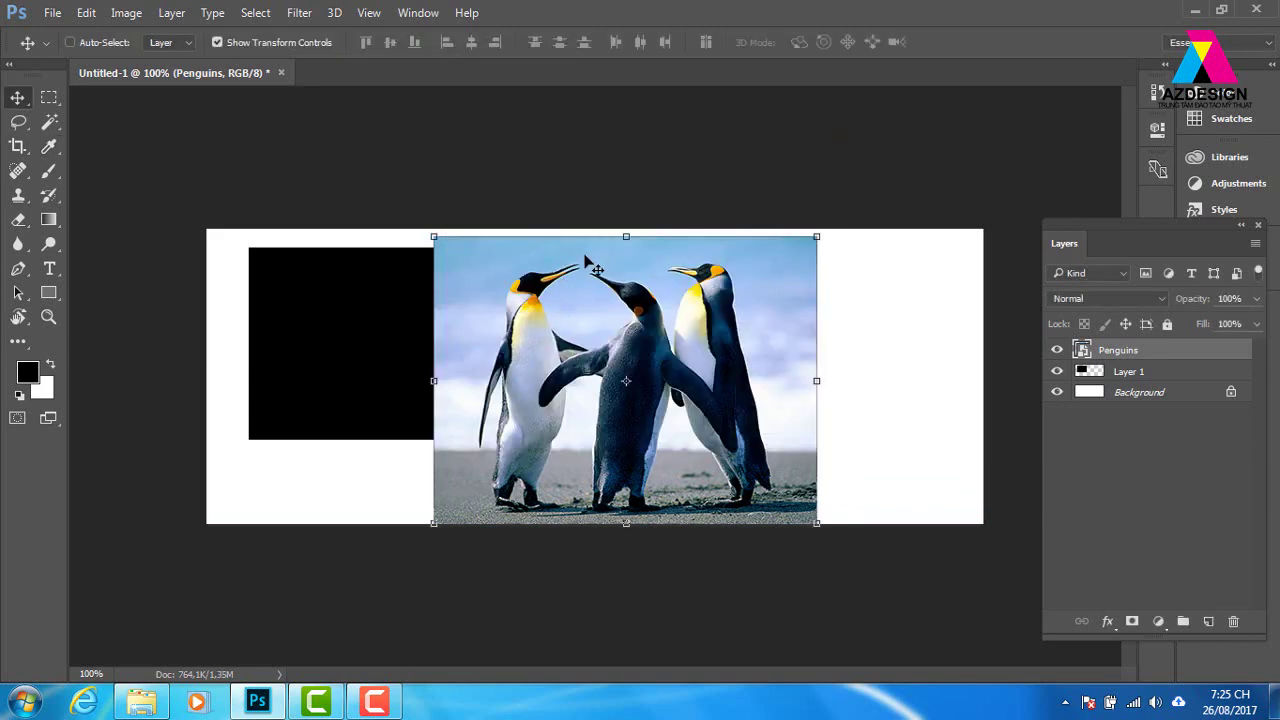
mouse_move(630, 285)
left_mouse_down()
mouse_move(550, 322)
mouse_move(566, 316)
left_mouse_up()
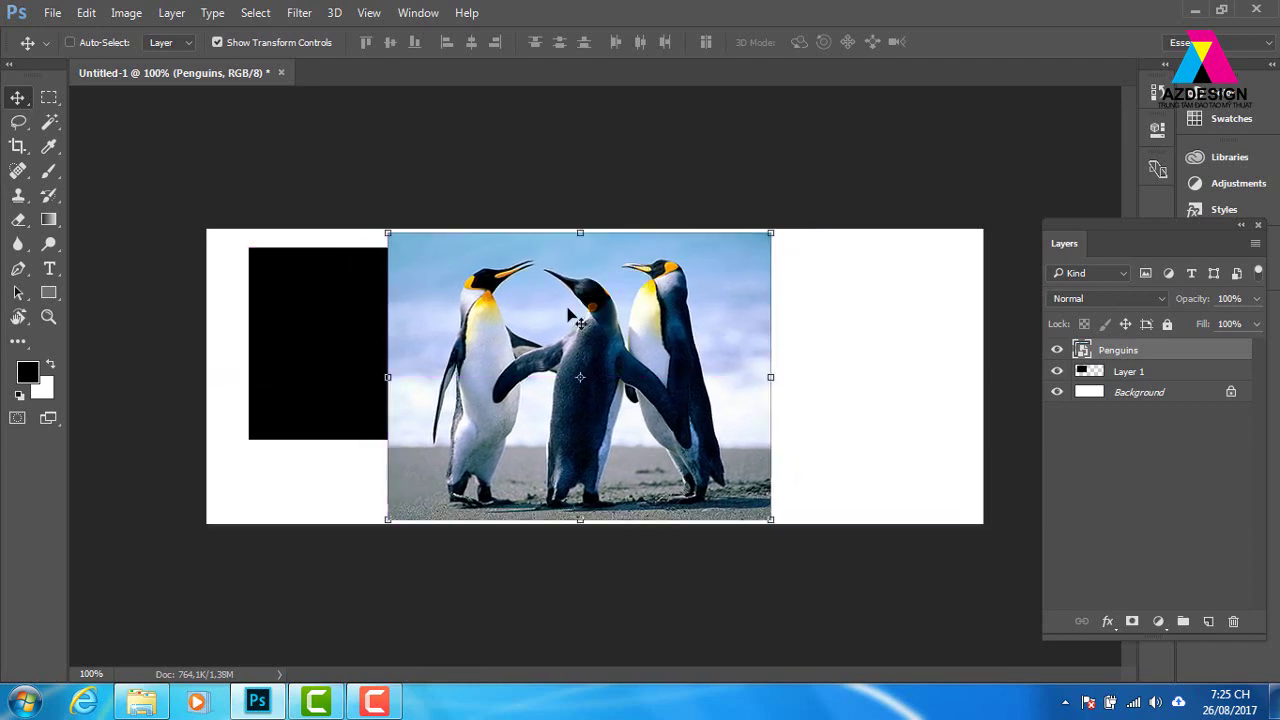
left_click(49, 97)
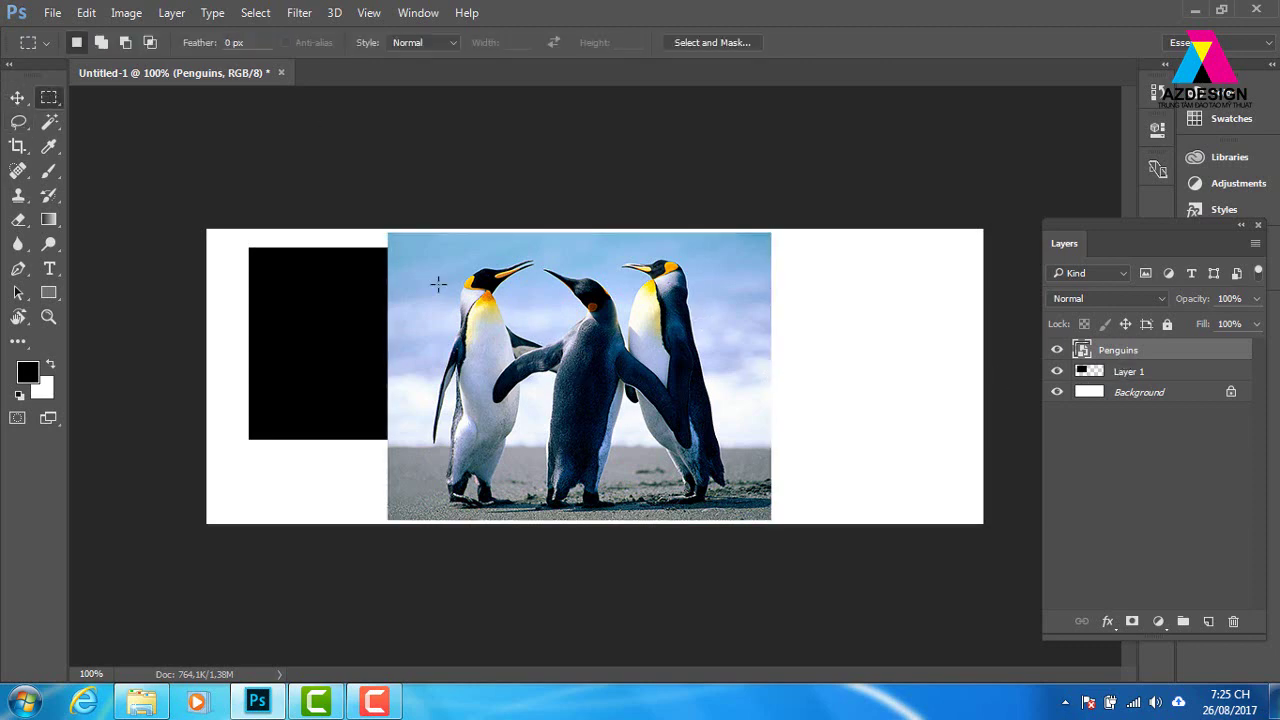
Select a rectangle over the three penguins and try clearing it; smart object edits are refused.
left_click_drag(436, 260, 751, 489)
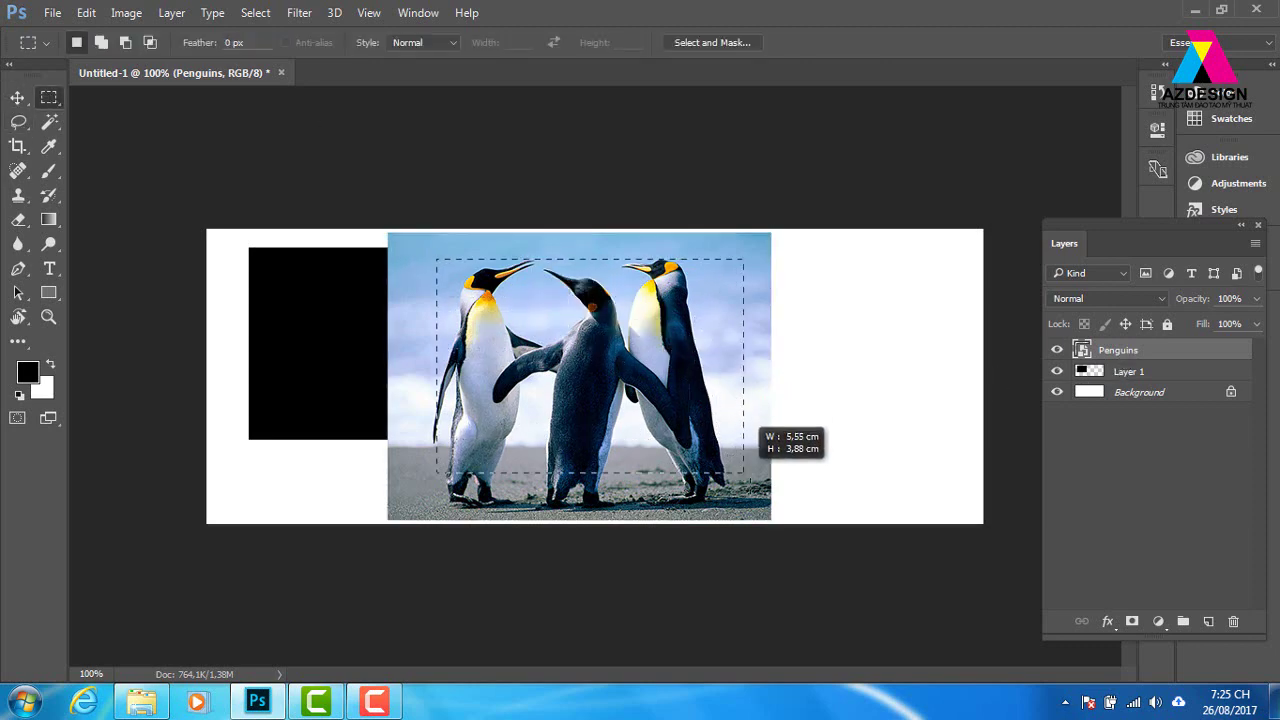
key("Delete")
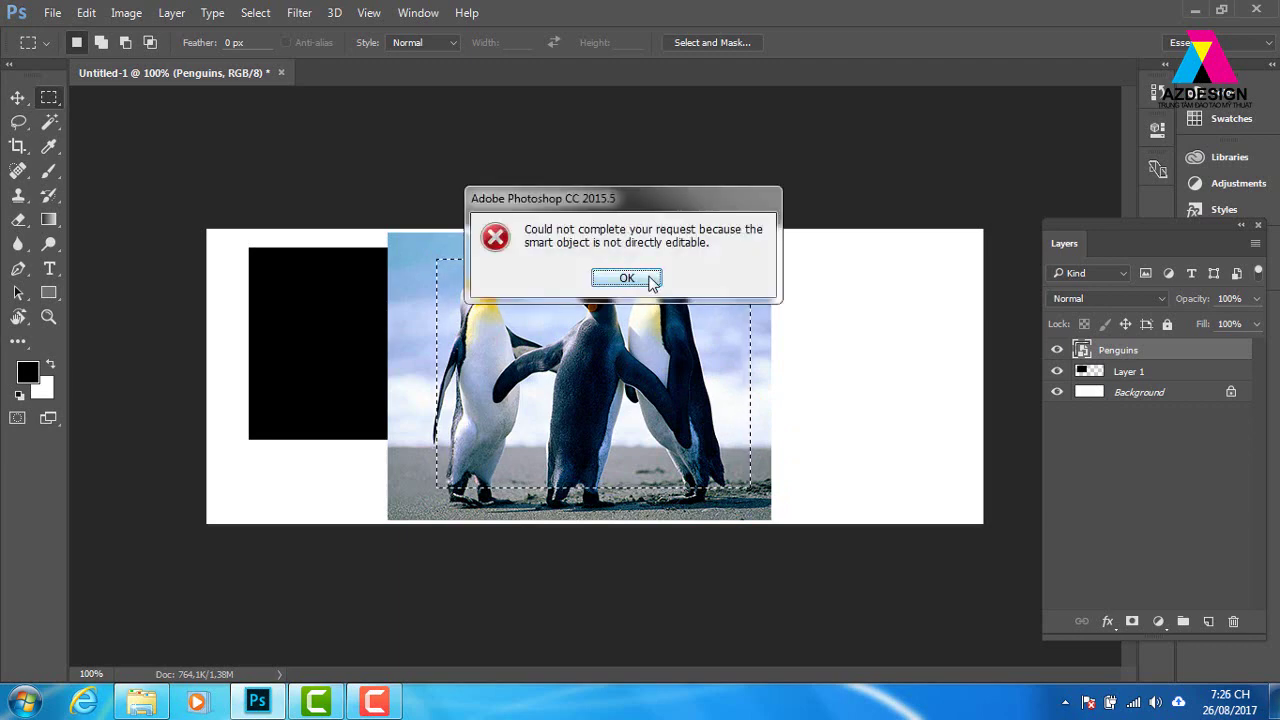
left_click(648, 280)
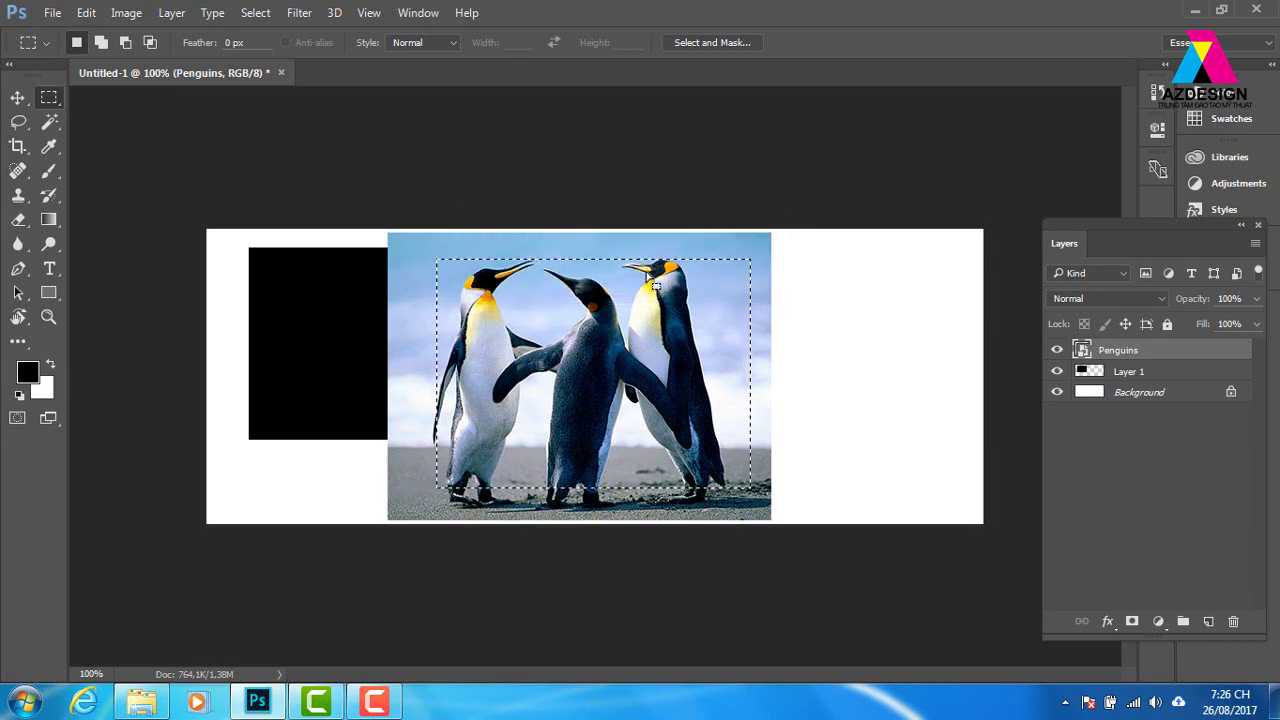
key("Delete")
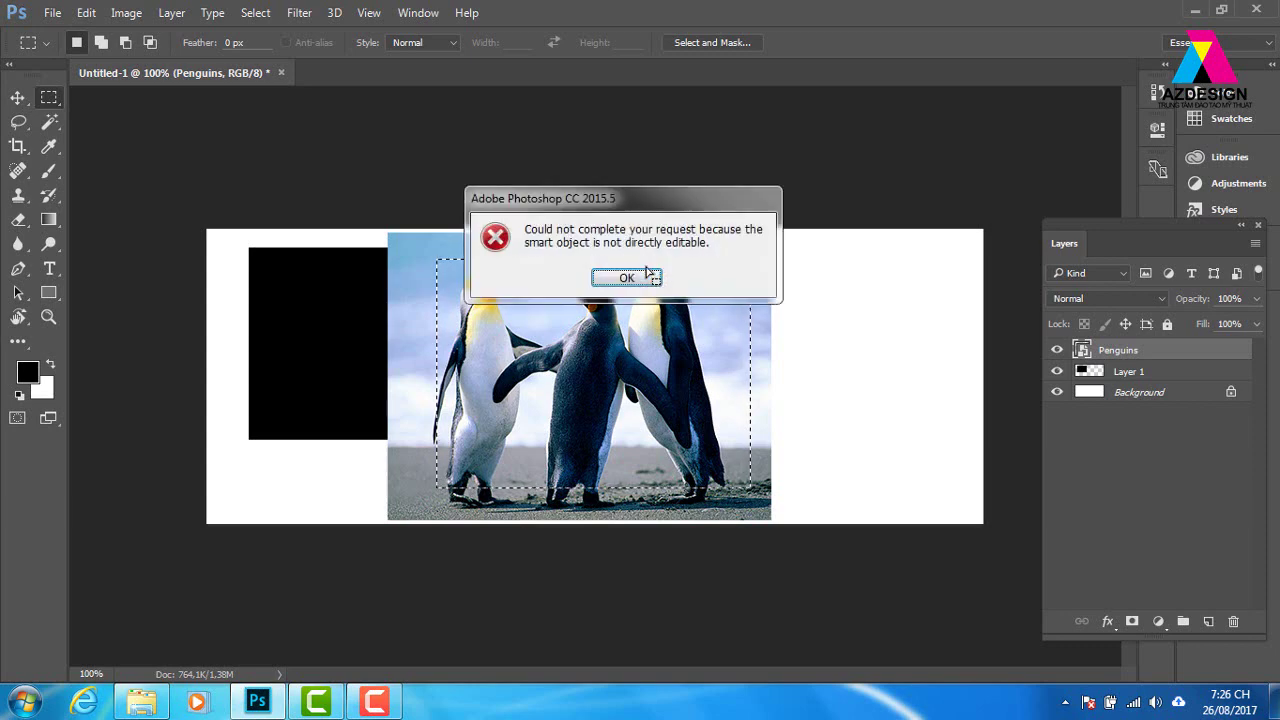
left_click(648, 277)
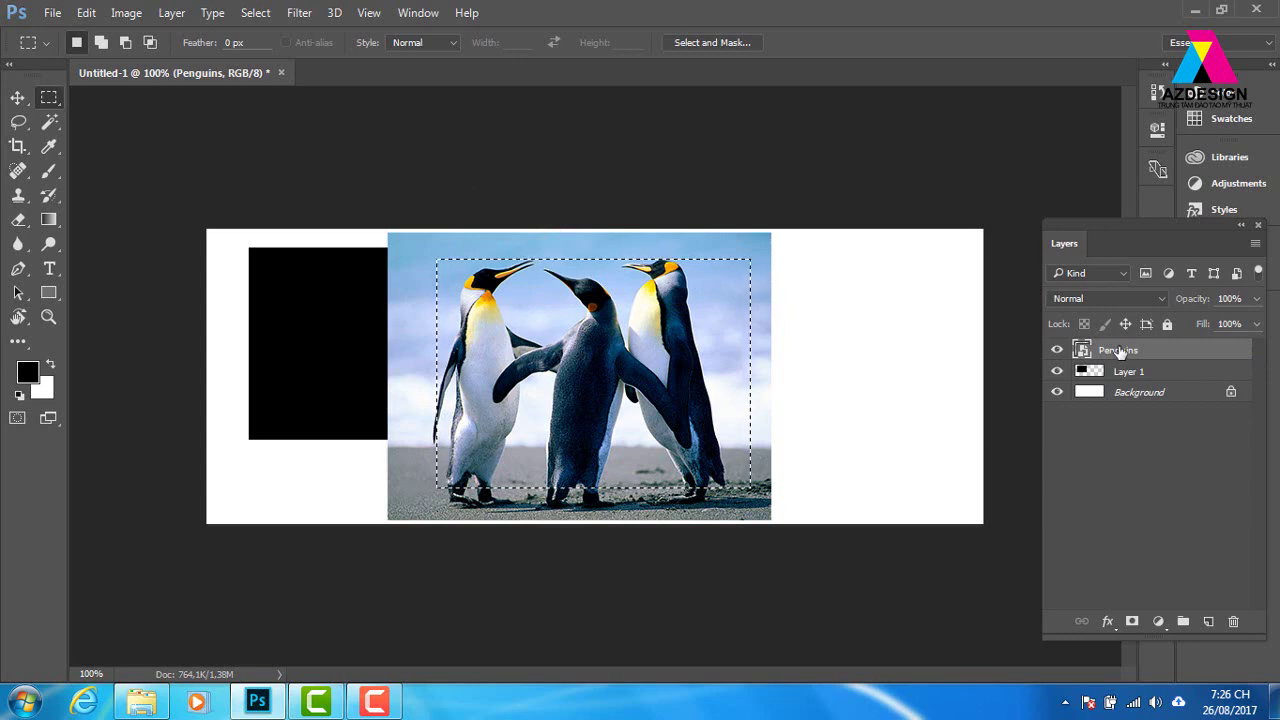
Rasterize the Penguins layer, undo a test delete, and deselect.
right_click(1119, 351)
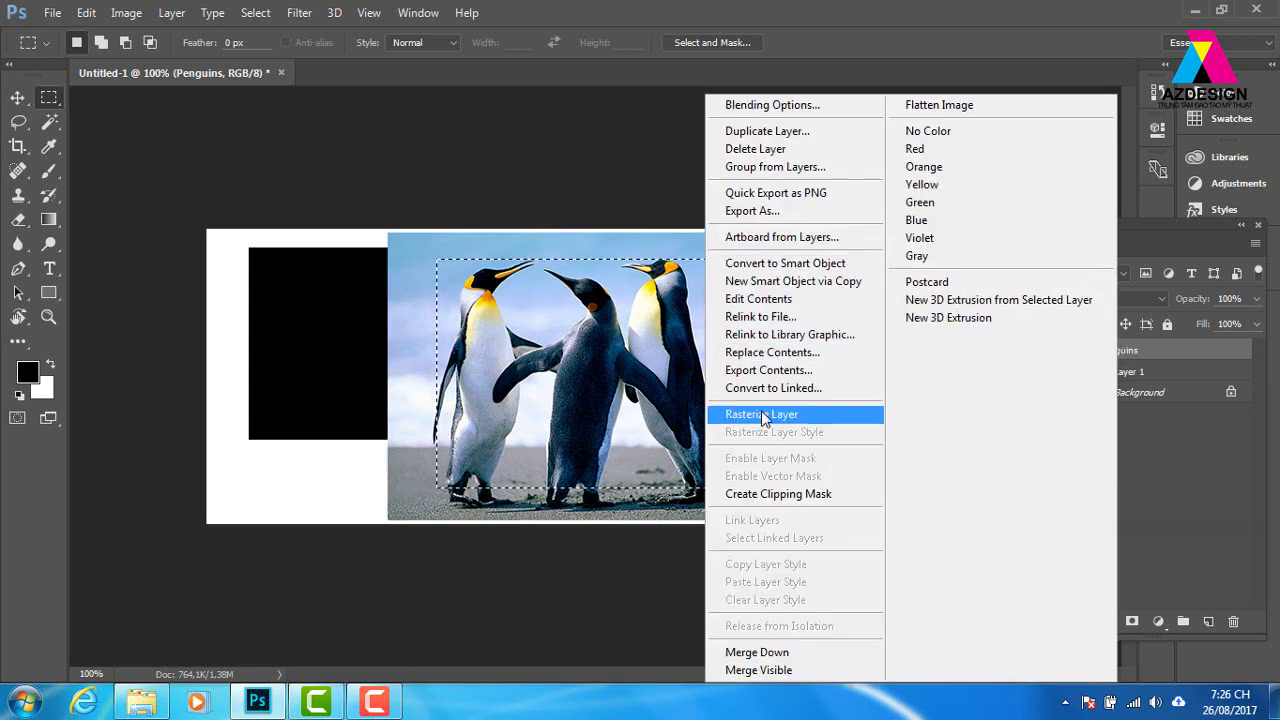
left_click(823, 421)
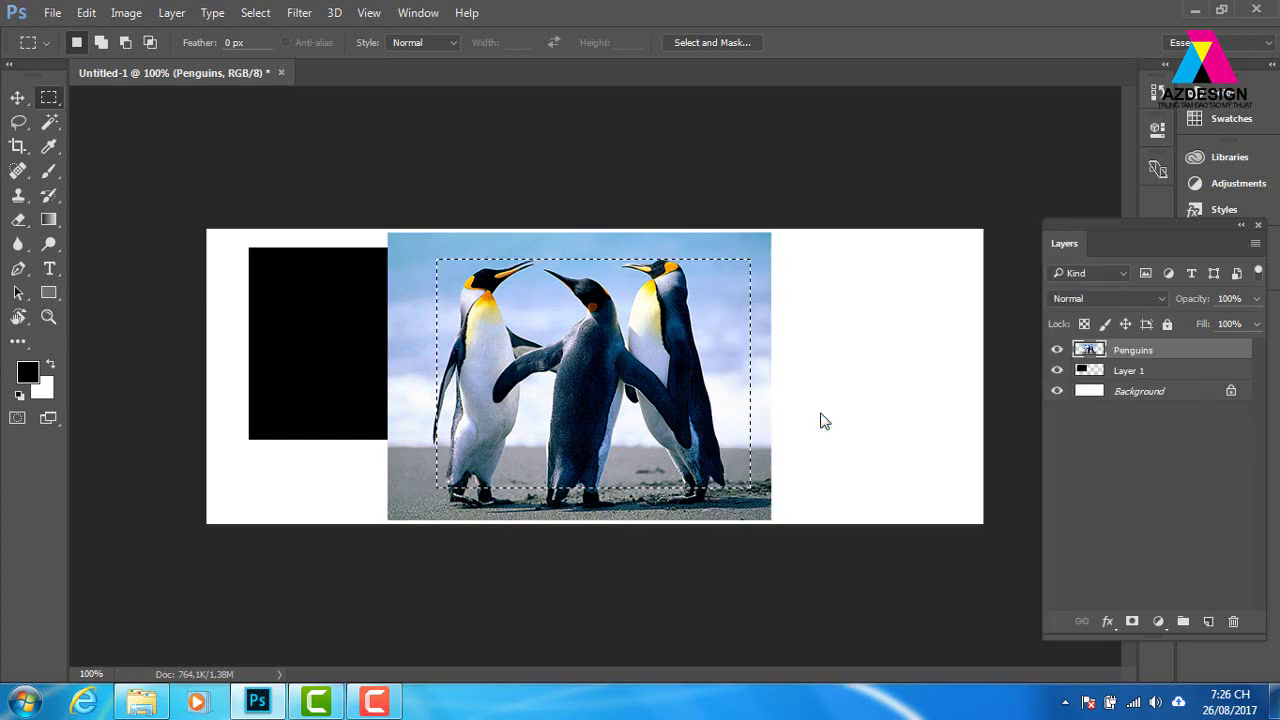
key("Delete")
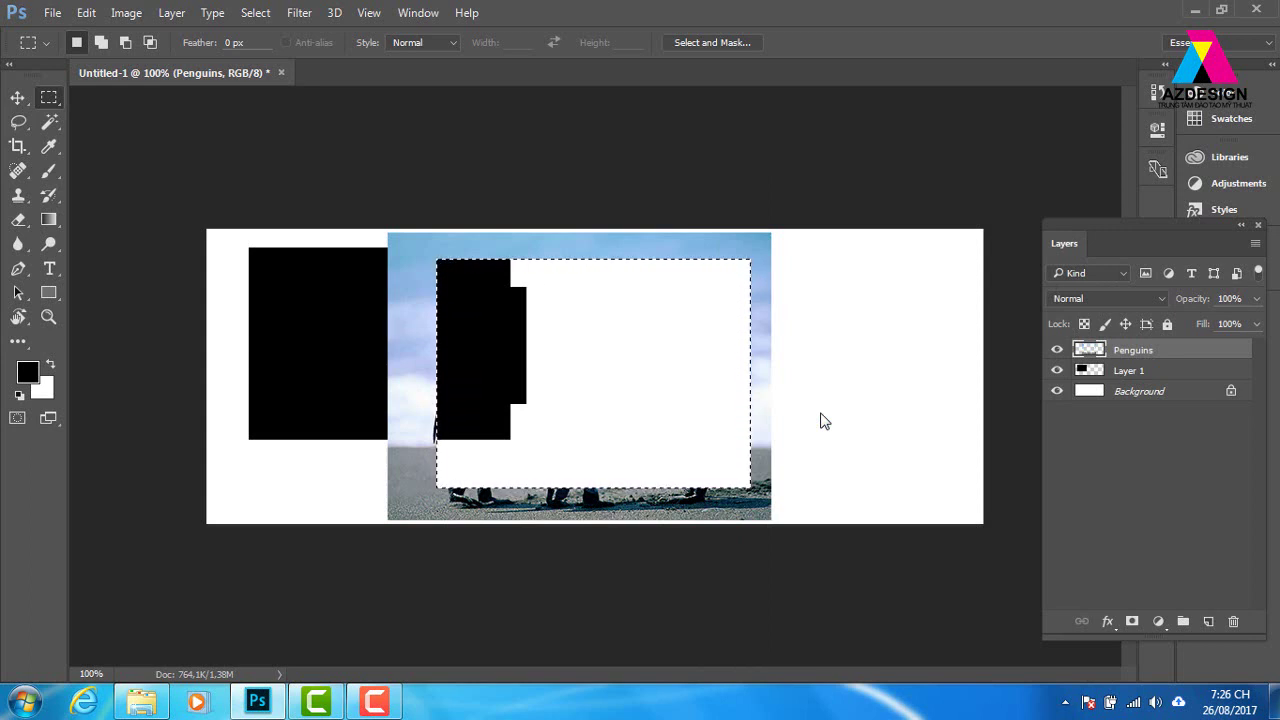
key("ctrl+z")
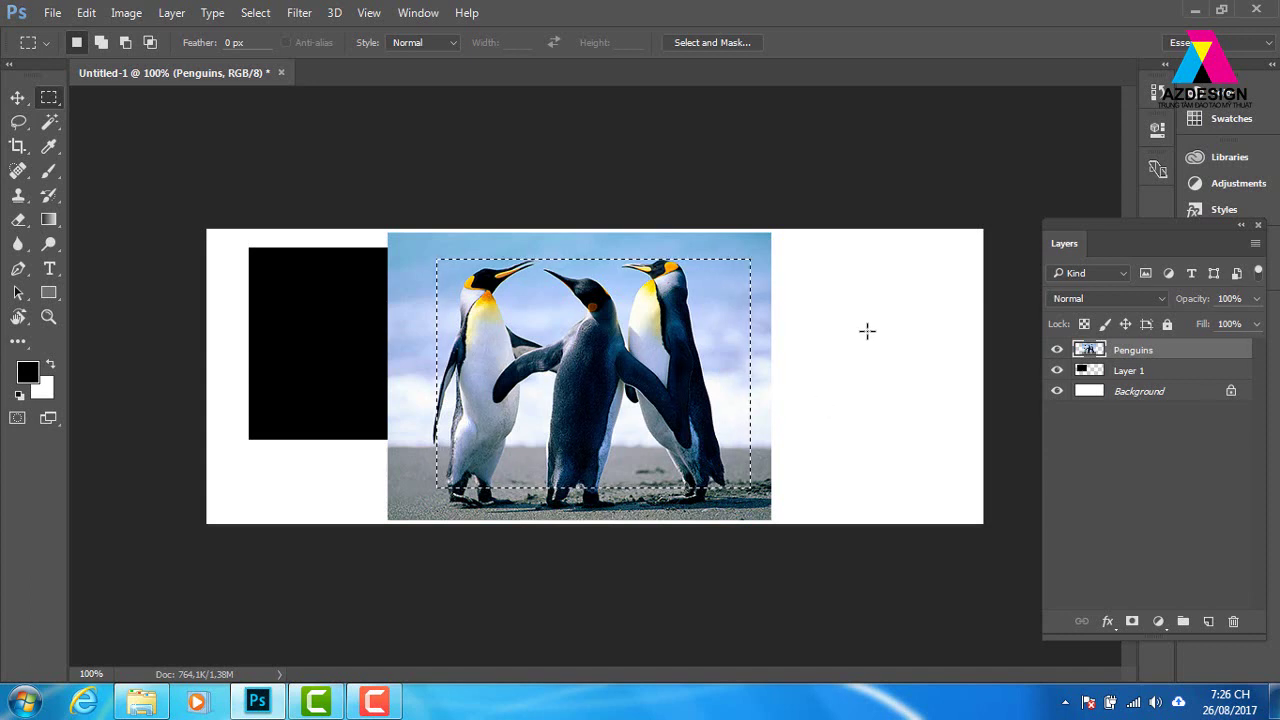
left_click(866, 330)
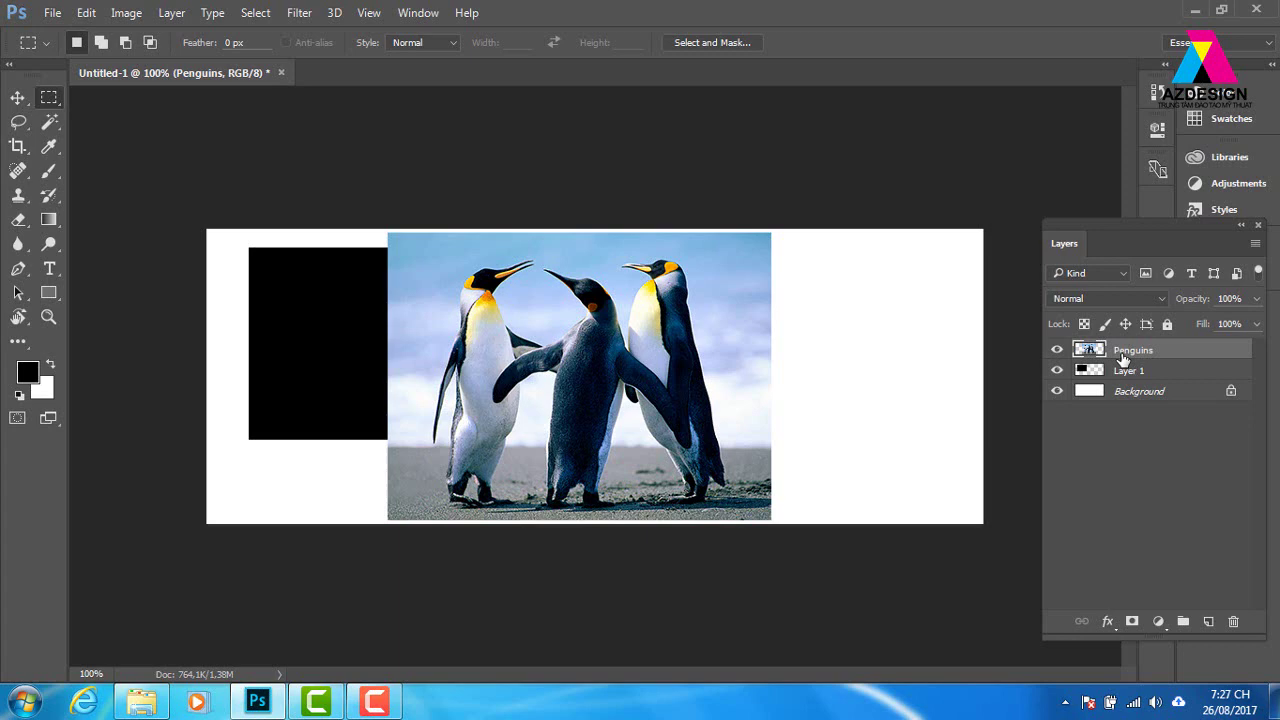
Draw a rectangular selection framing the penguins just inside the photo's edges.
right_click(1123, 360)
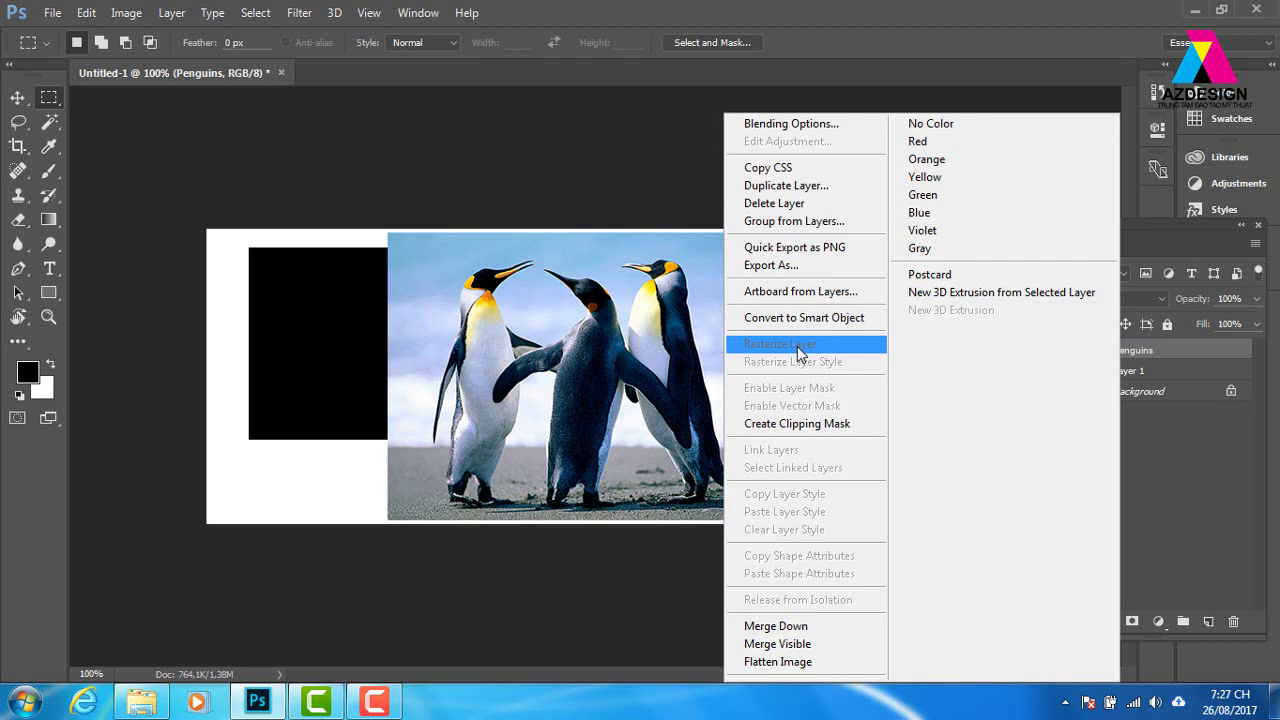
left_click(800, 348)
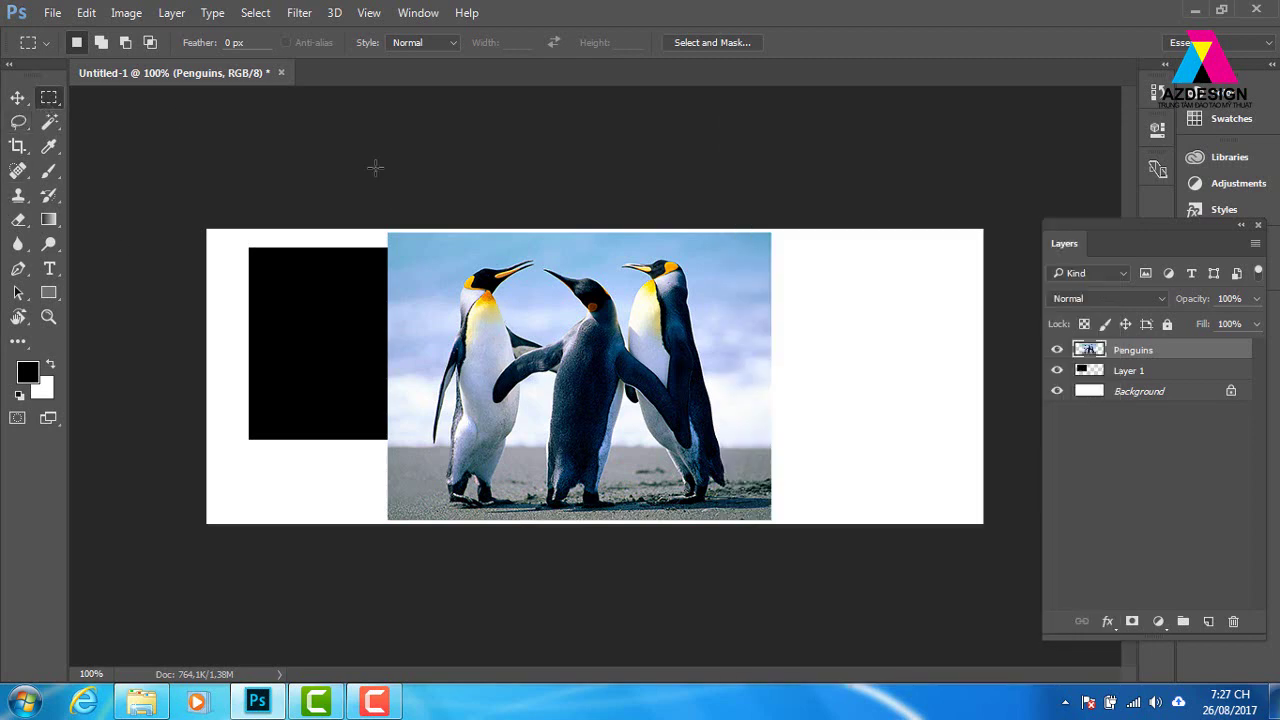
mouse_move(443, 252)
left_mouse_down()
mouse_move(767, 483)
mouse_move(738, 493)
left_mouse_up()
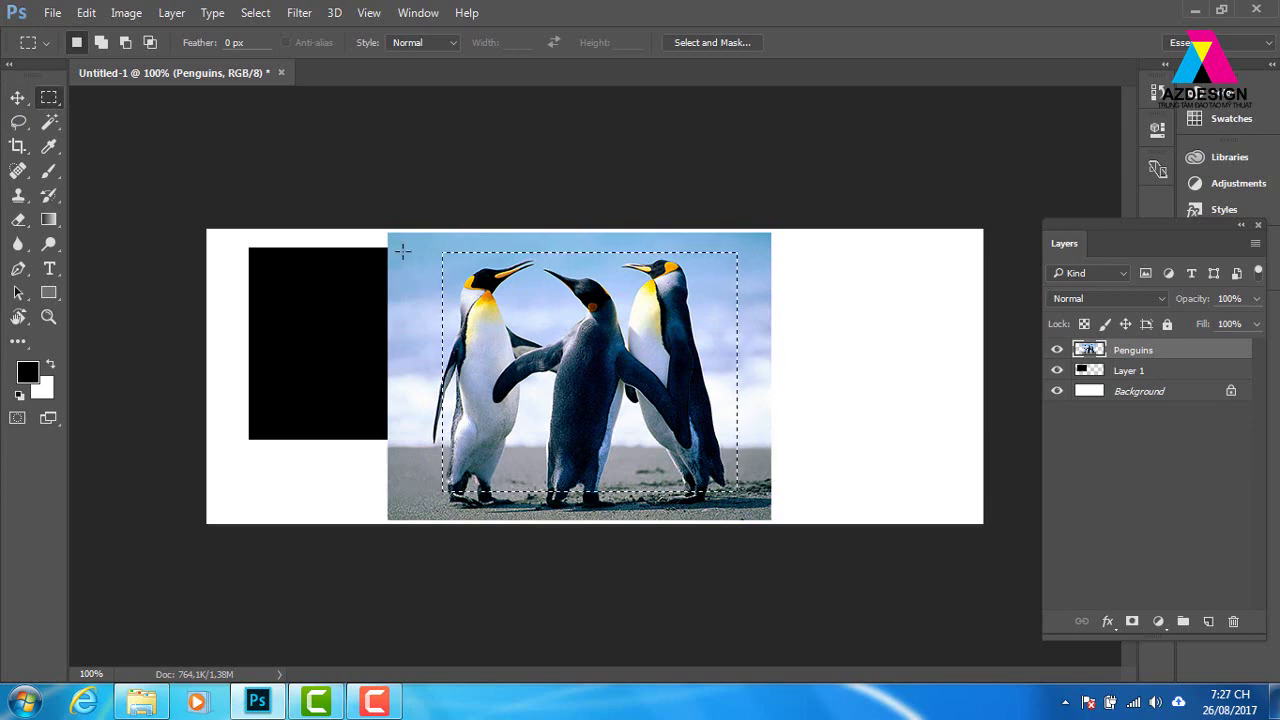
mouse_move(406, 246)
left_mouse_down()
mouse_move(733, 485)
mouse_move(749, 511)
left_mouse_up()
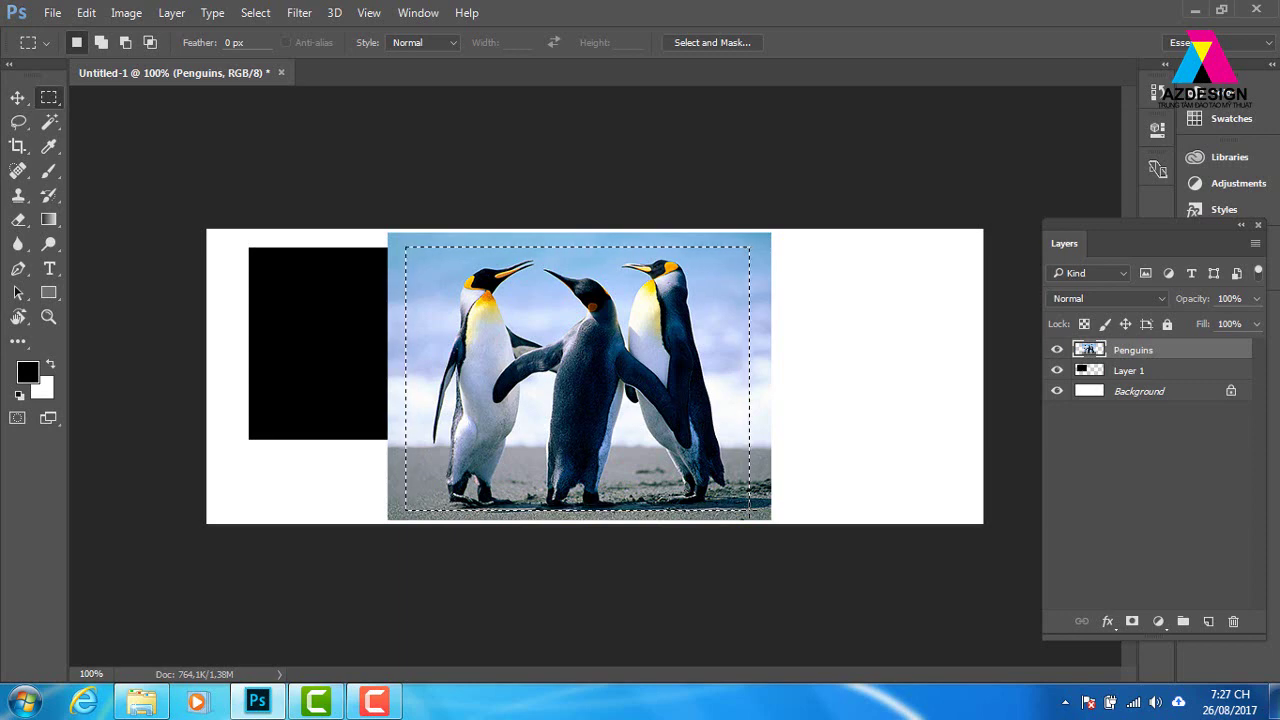
Apply Levels with input 24 / 1.00 / 226 to the selected area, then deselect.
key("ctrl+l")
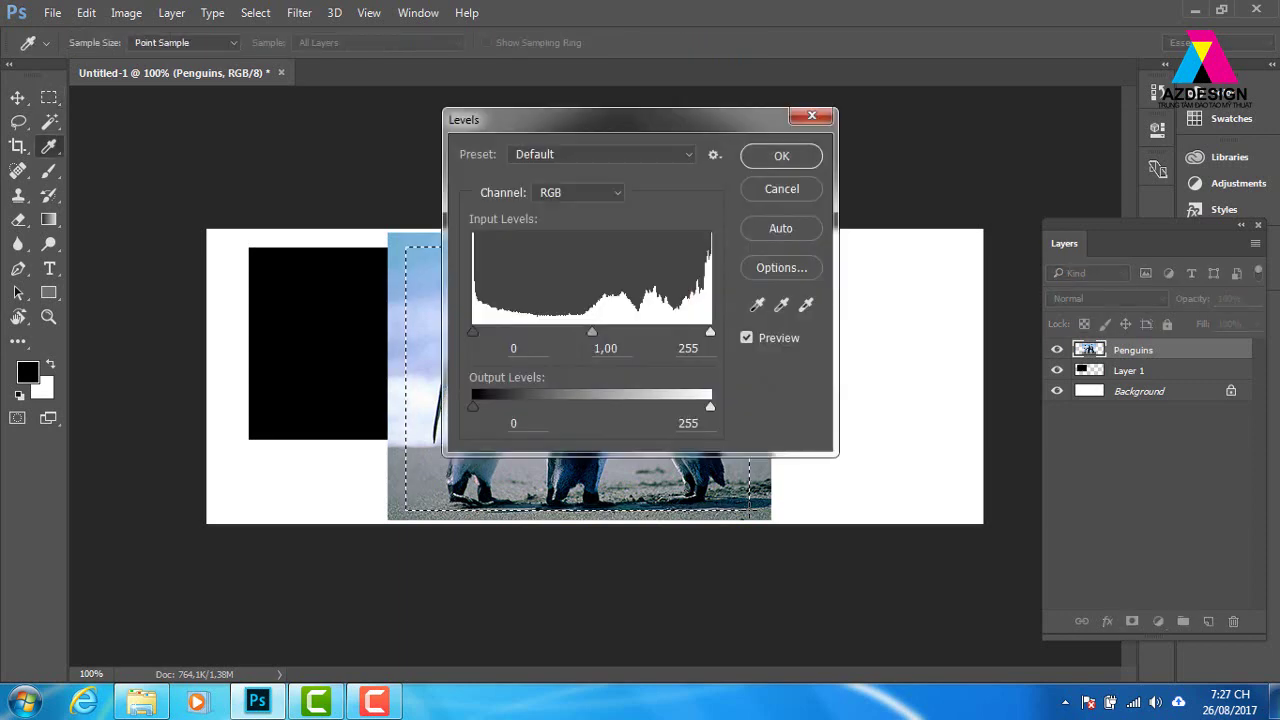
mouse_move(692, 120)
left_mouse_down()
mouse_move(1141, 34)
mouse_move(1091, 23)
left_mouse_up()
left_click_drag(880, 242, 901, 242)
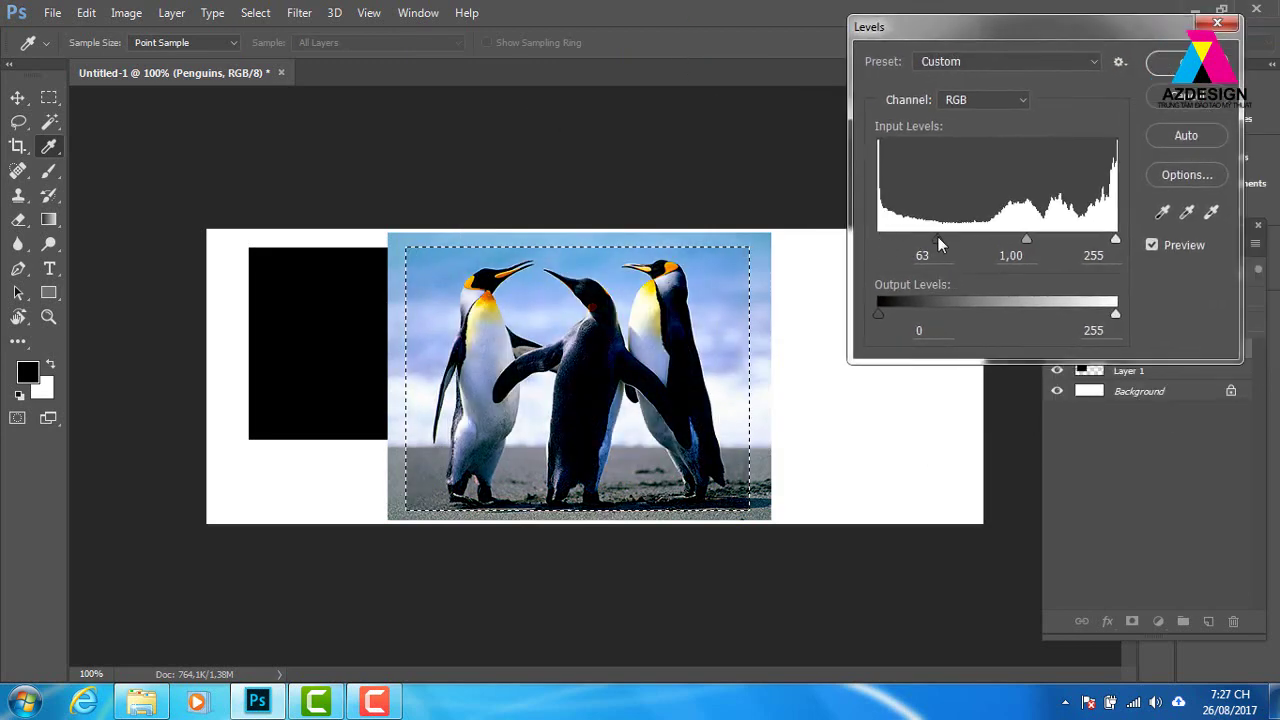
left_click_drag(1115, 240, 1068, 240)
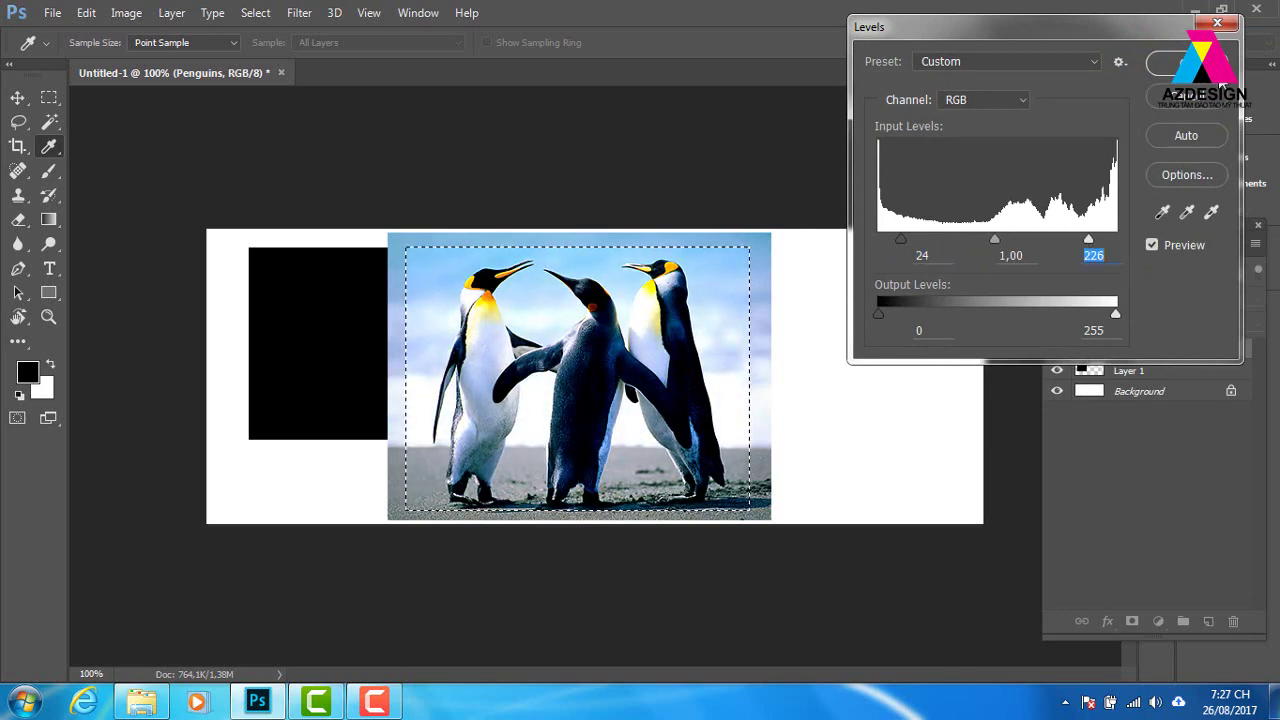
left_click(1186, 62)
left_click(771, 207)
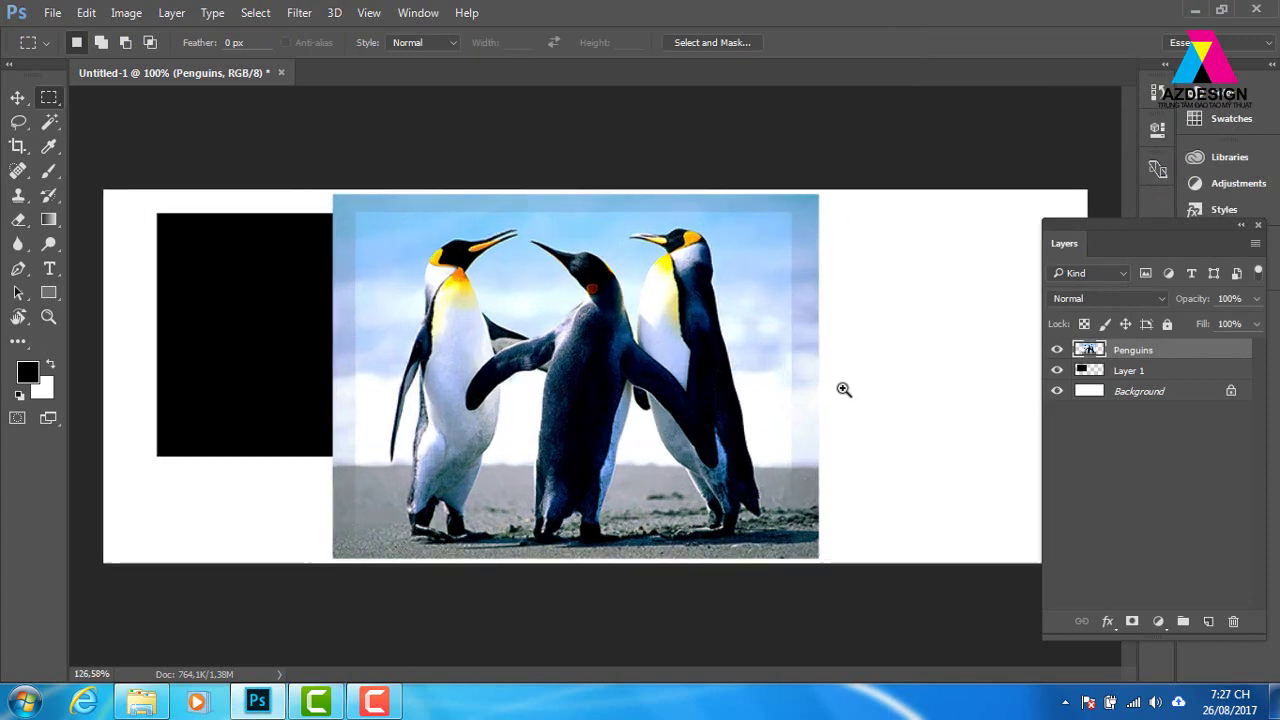
Zoom in on the penguins, undoing the Levels brightening to recover the inner selection.
mouse_move(843, 389)
left_mouse_down()
mouse_move(791, 359)
mouse_move(763, 295)
left_mouse_up()
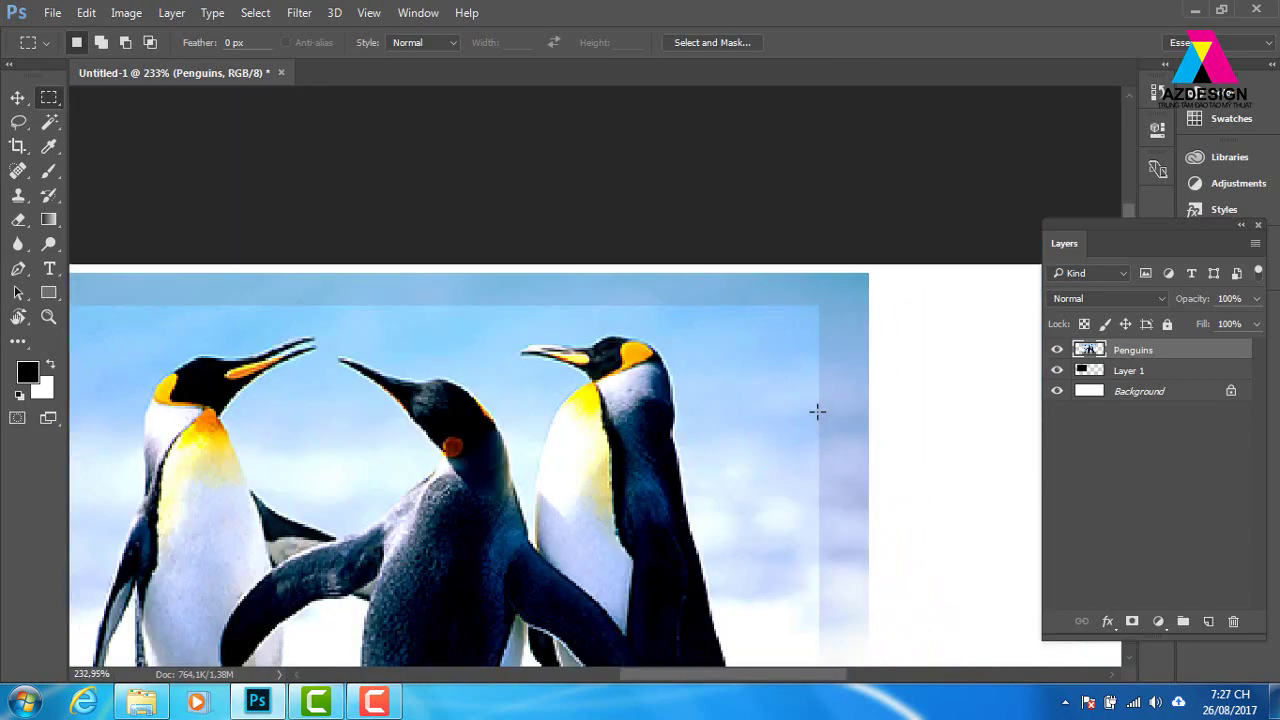
left_click_drag(818, 410, 748, 494)
key("ctrl+z")
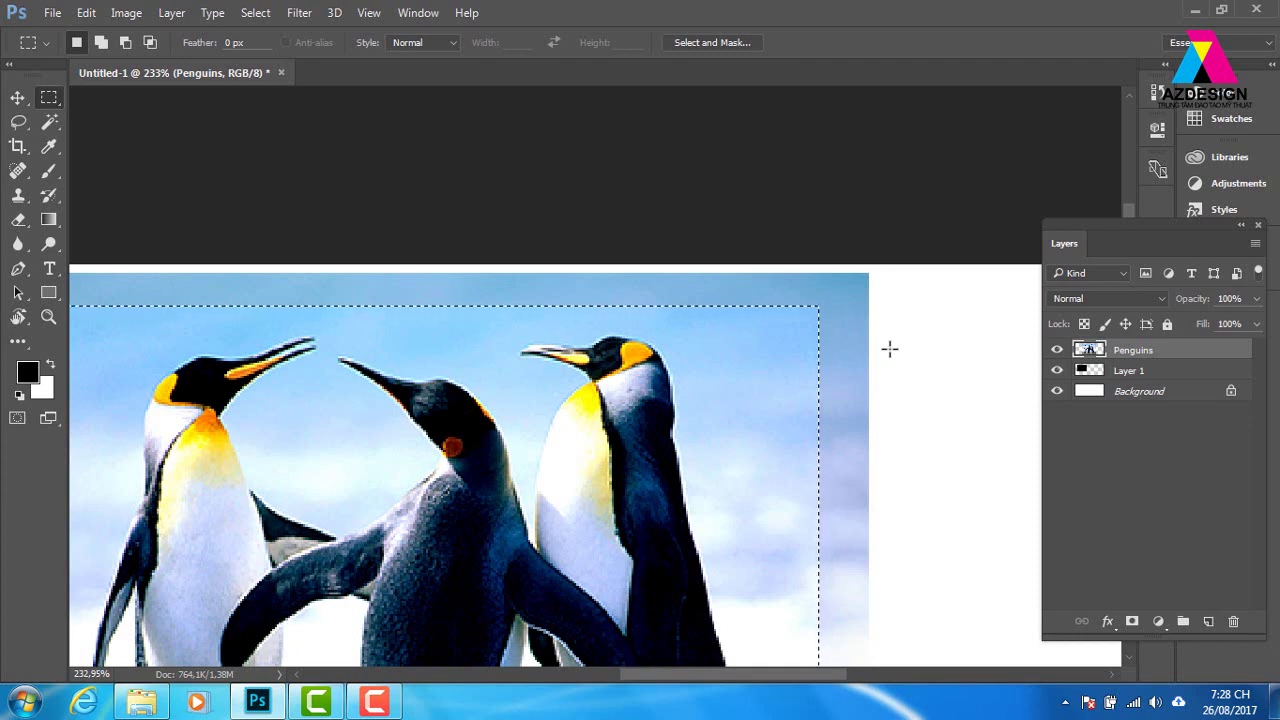
key("ctrl+shift+l")
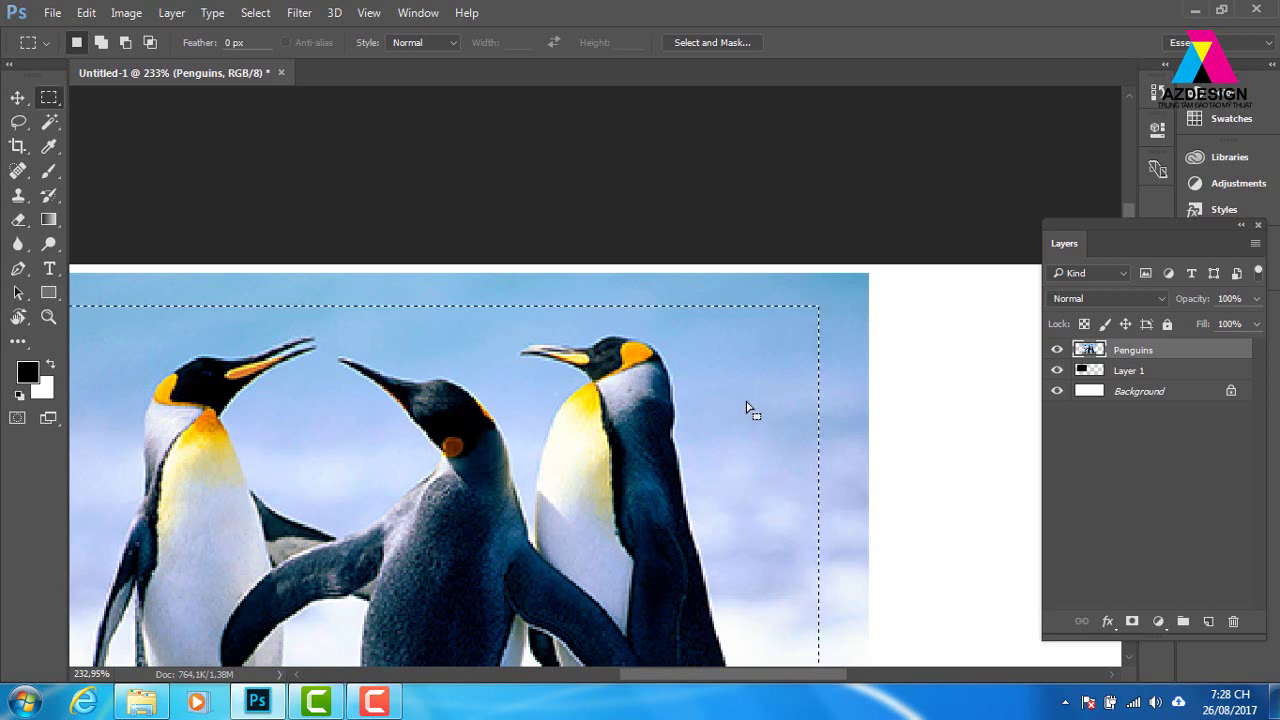
Apply Levels with the highlight input at 226 to the inner penguin rectangle.
key("l")
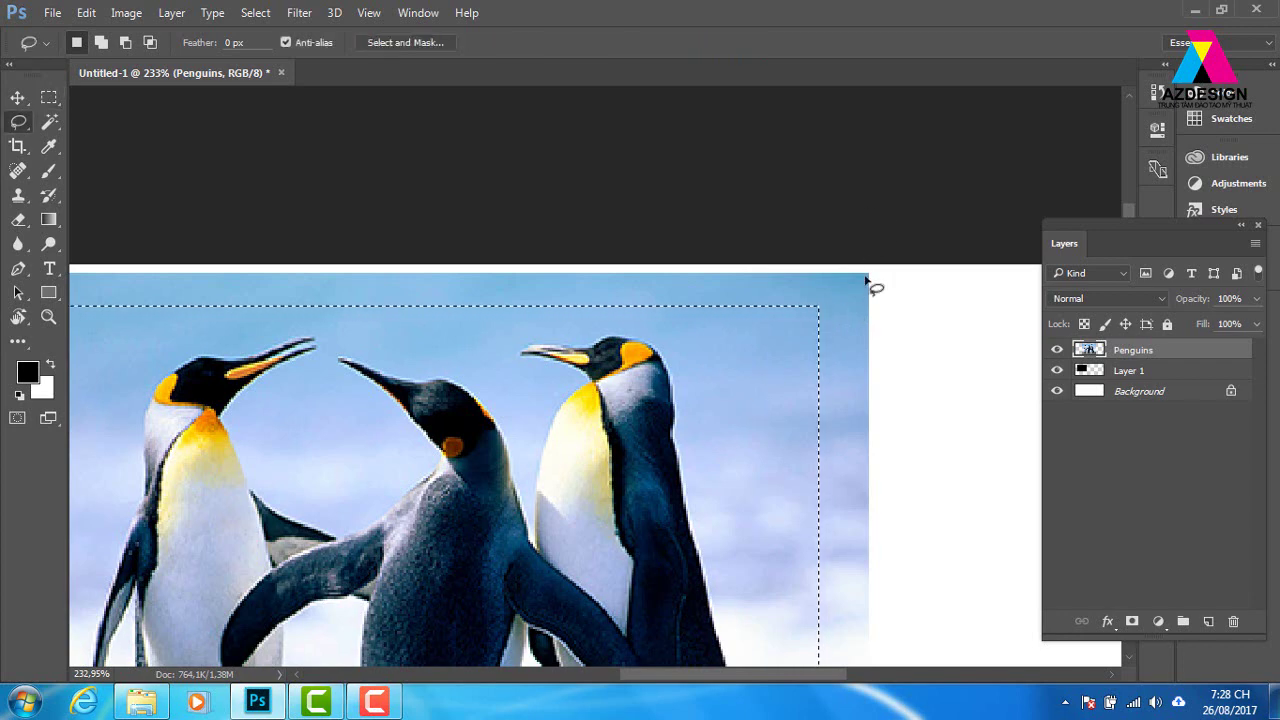
key("ctrl+l")
left_click_drag(1116, 240, 1068, 240)
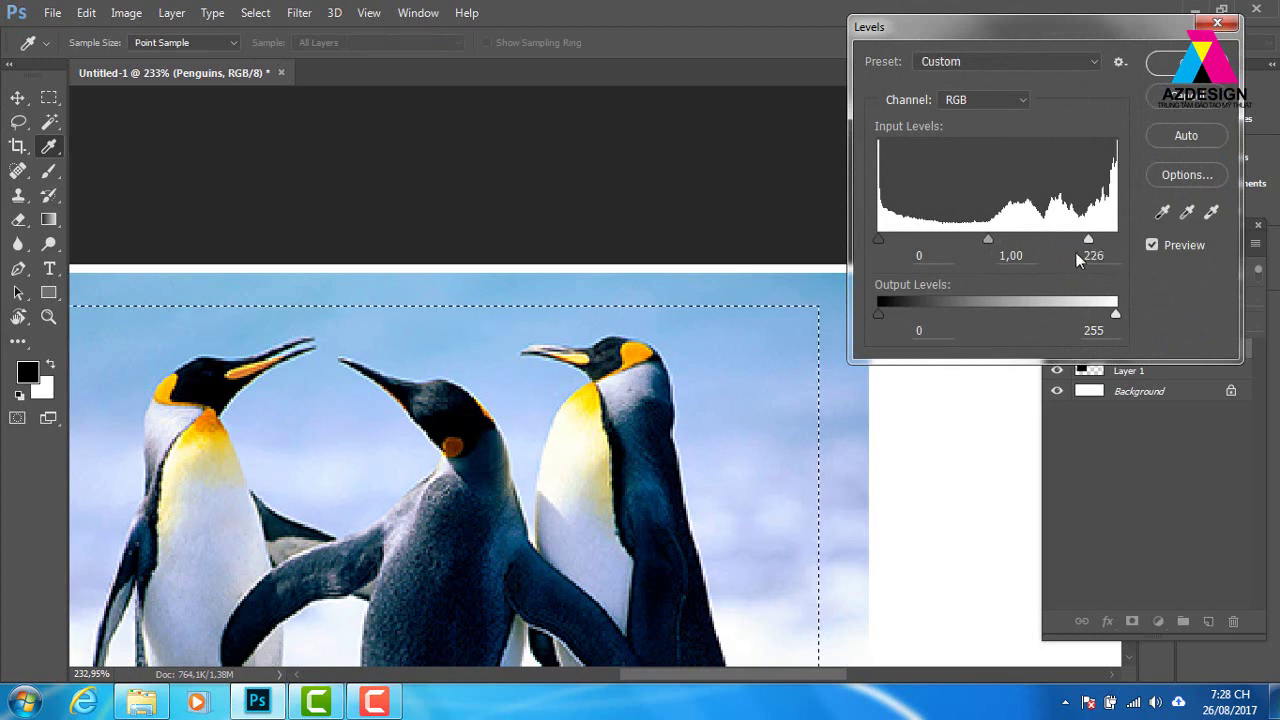
key("Return")
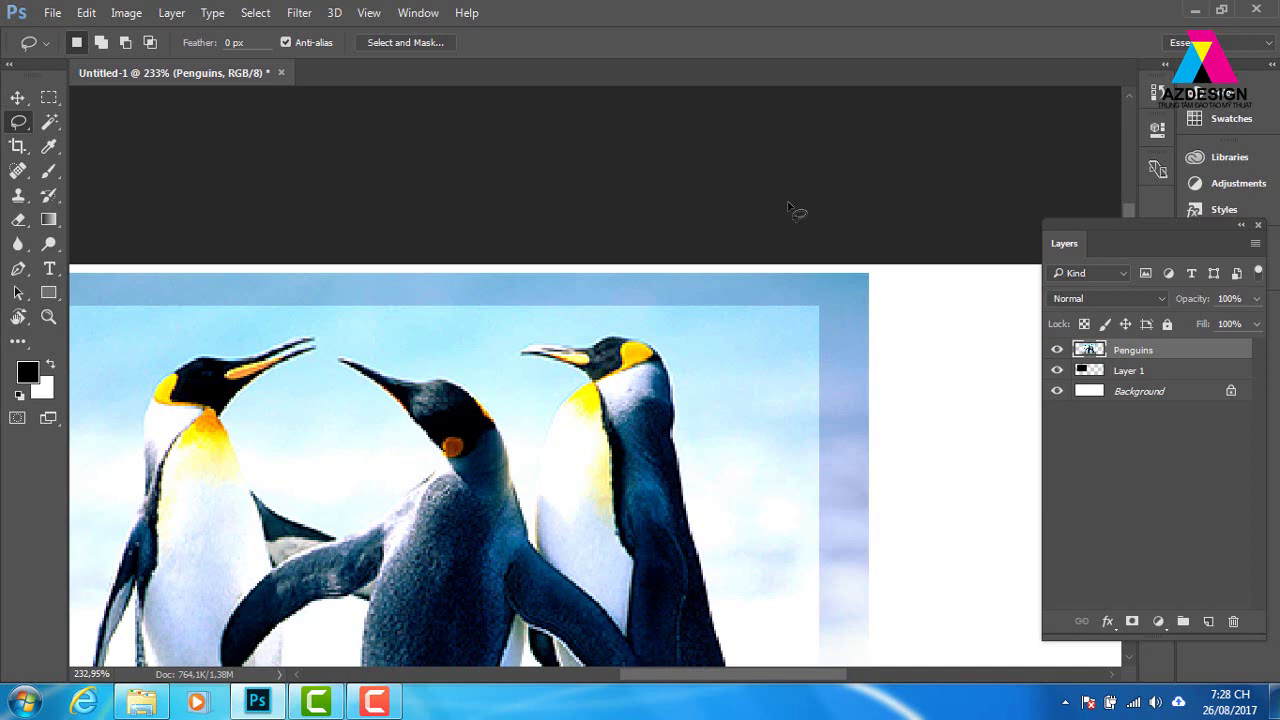
Zoom out to show the whole banner and brighten it with a Levels highlight input of 221.
key("ctrl+minus")
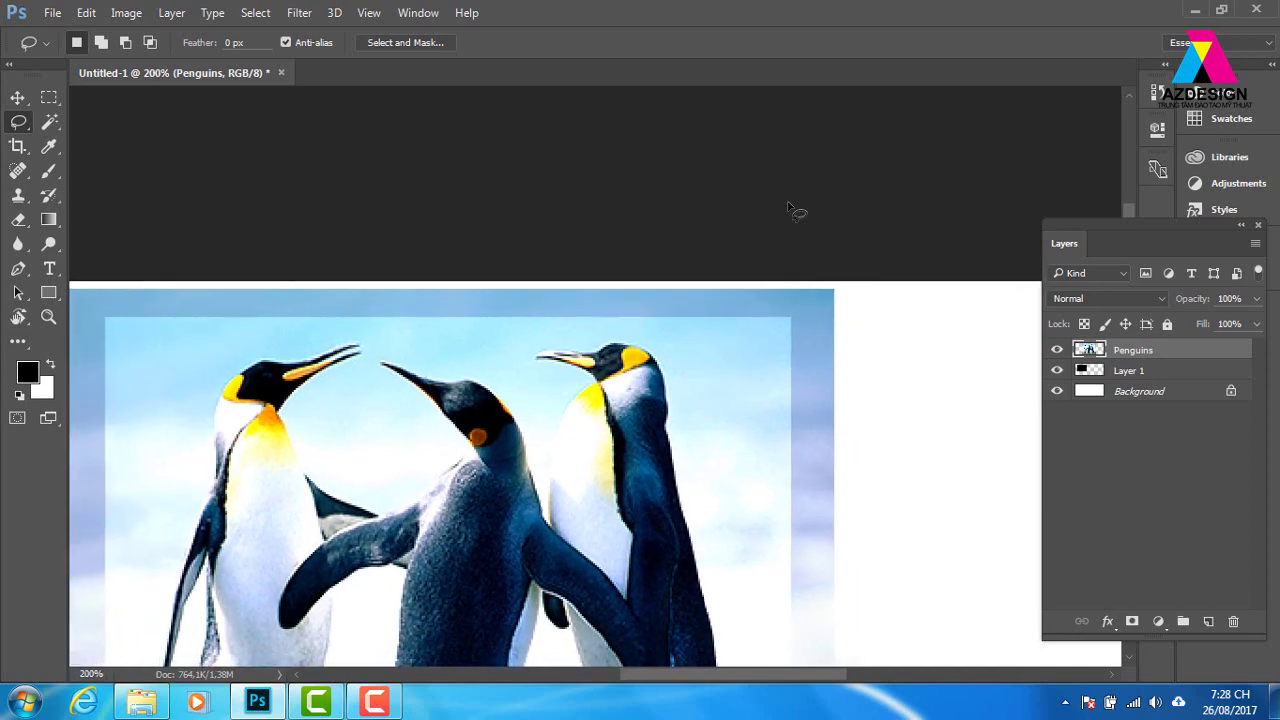
key("ctrl+minus")
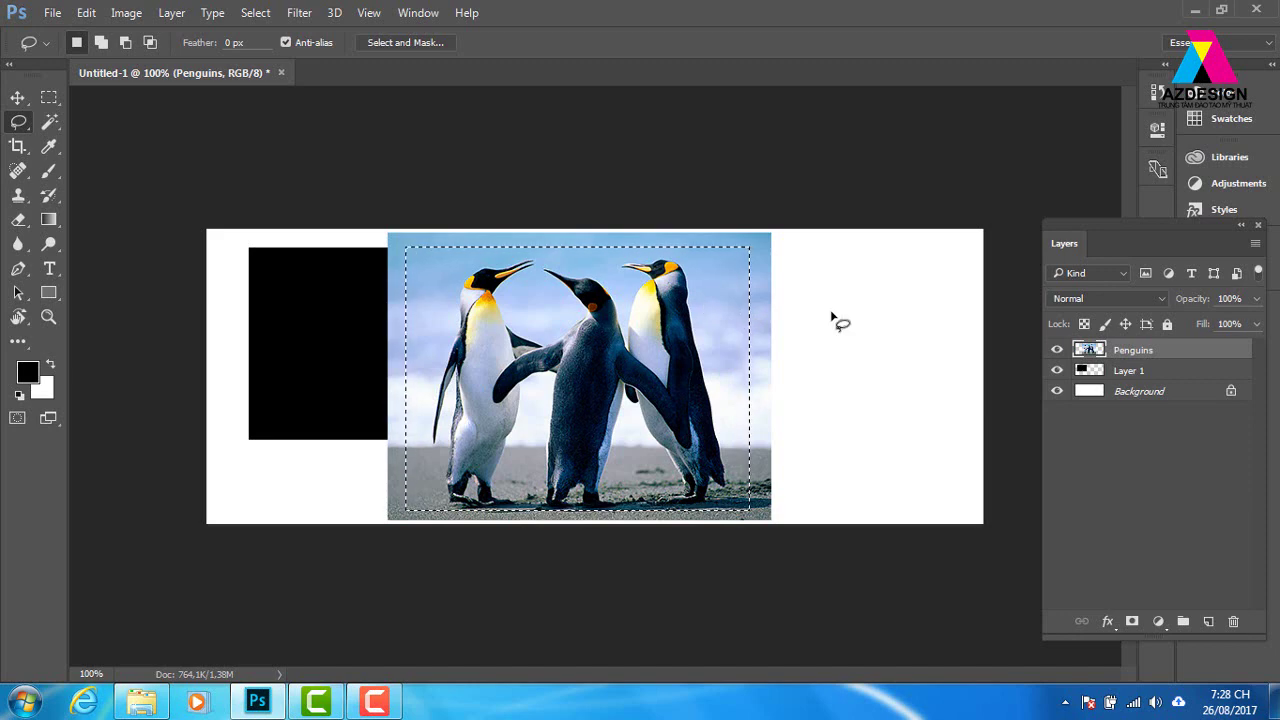
key("ctrl+l")
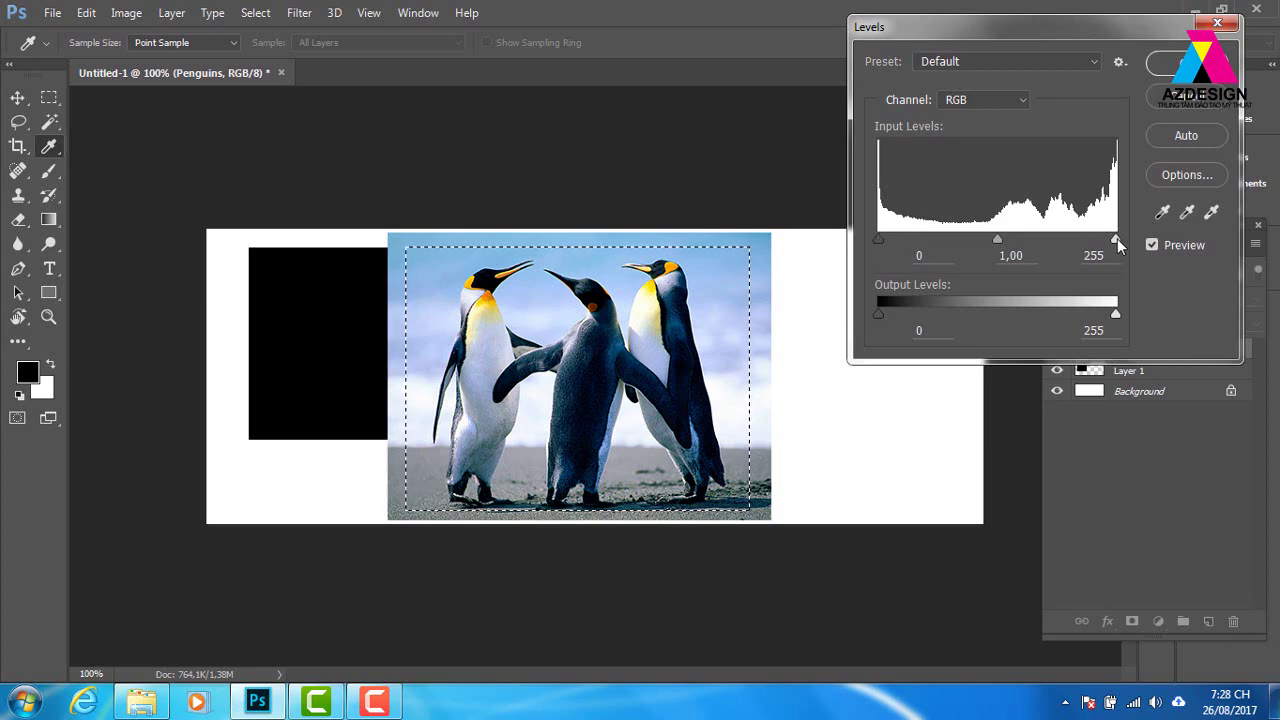
left_click_drag(1115, 240, 1086, 240)
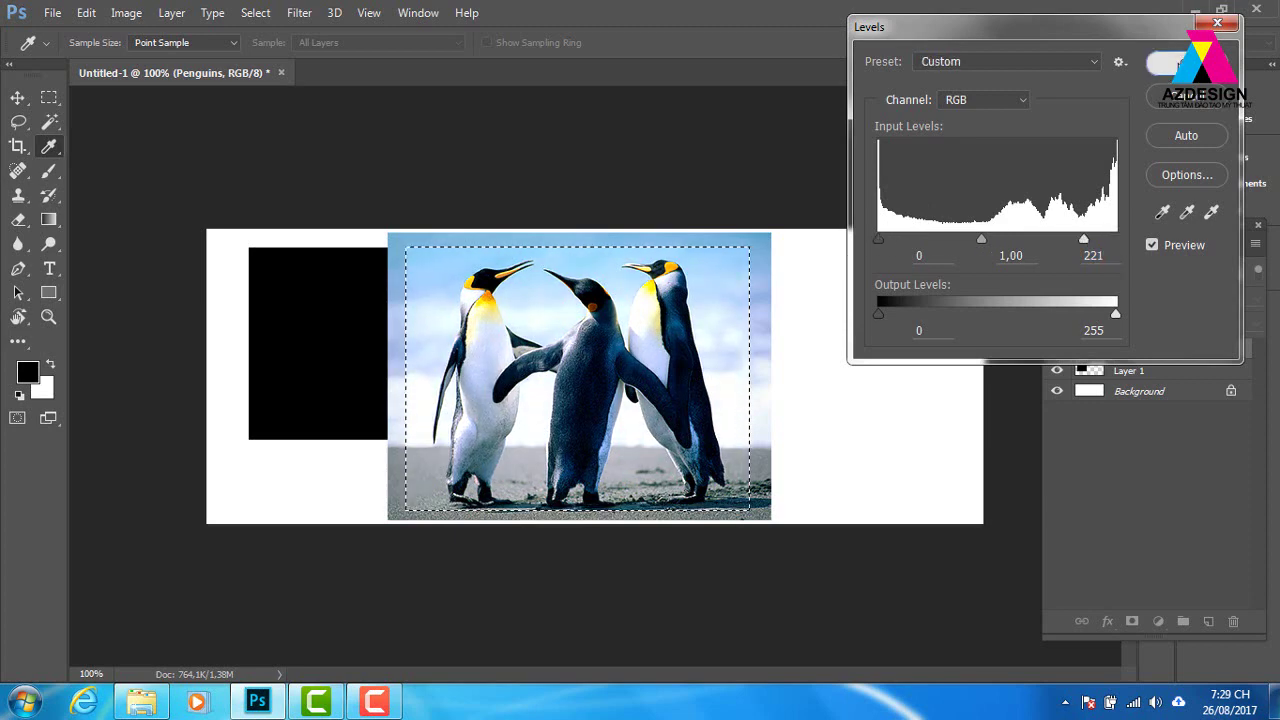
left_click(1170, 62)
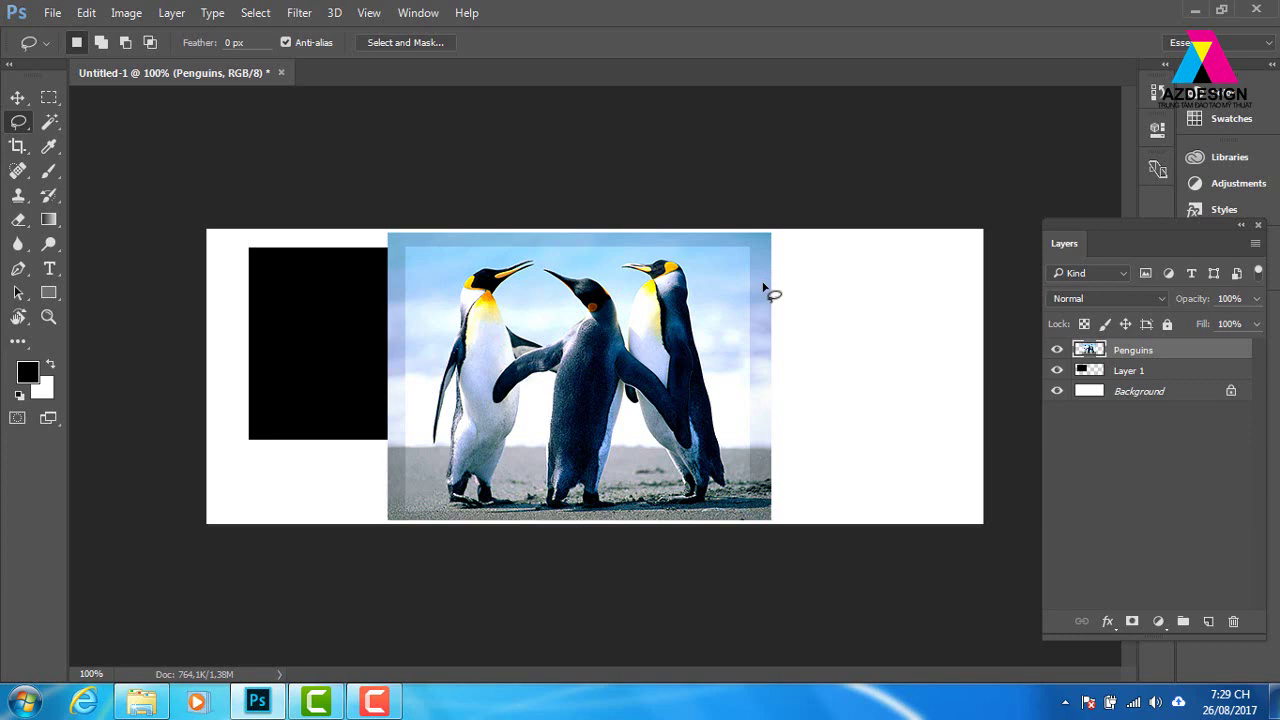
Move the penguin photo to the right of the black shape.
left_click(18, 97)
left_click_drag(718, 322, 823, 340)
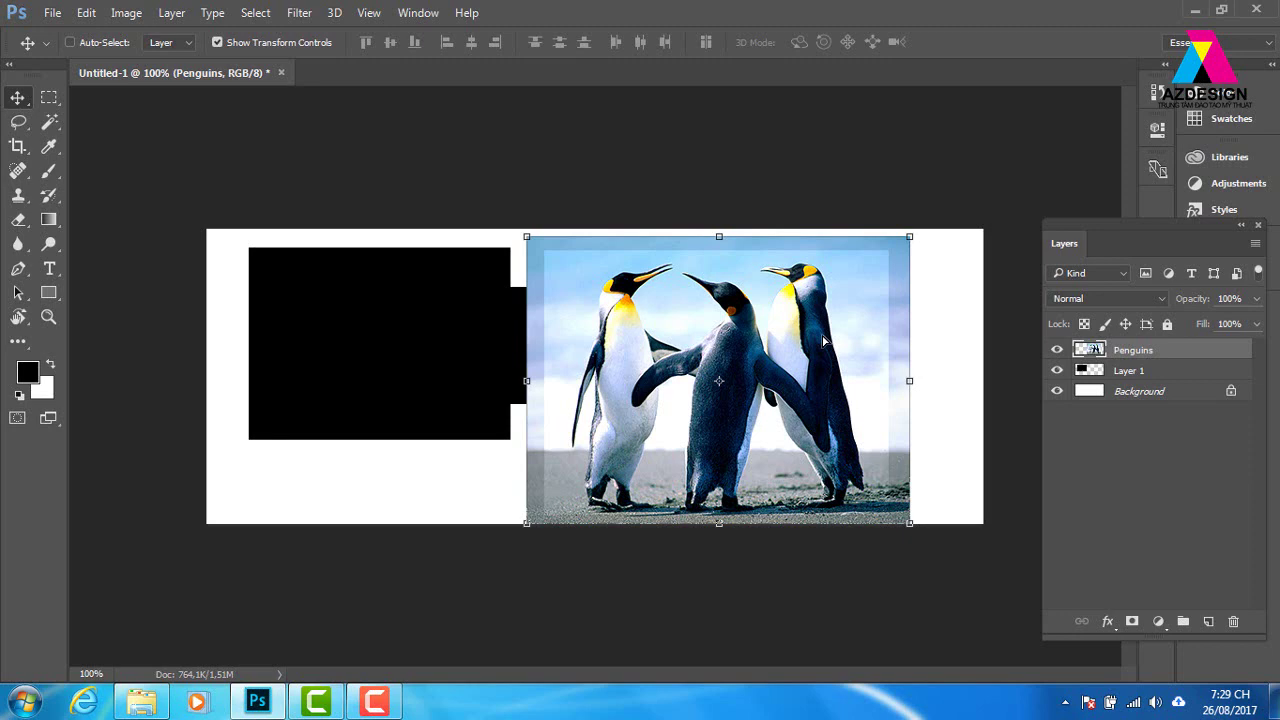
left_click_drag(866, 290, 876, 290)
Scale the penguin photo down to about 70% and shift it up and right.
key("ctrl+t")
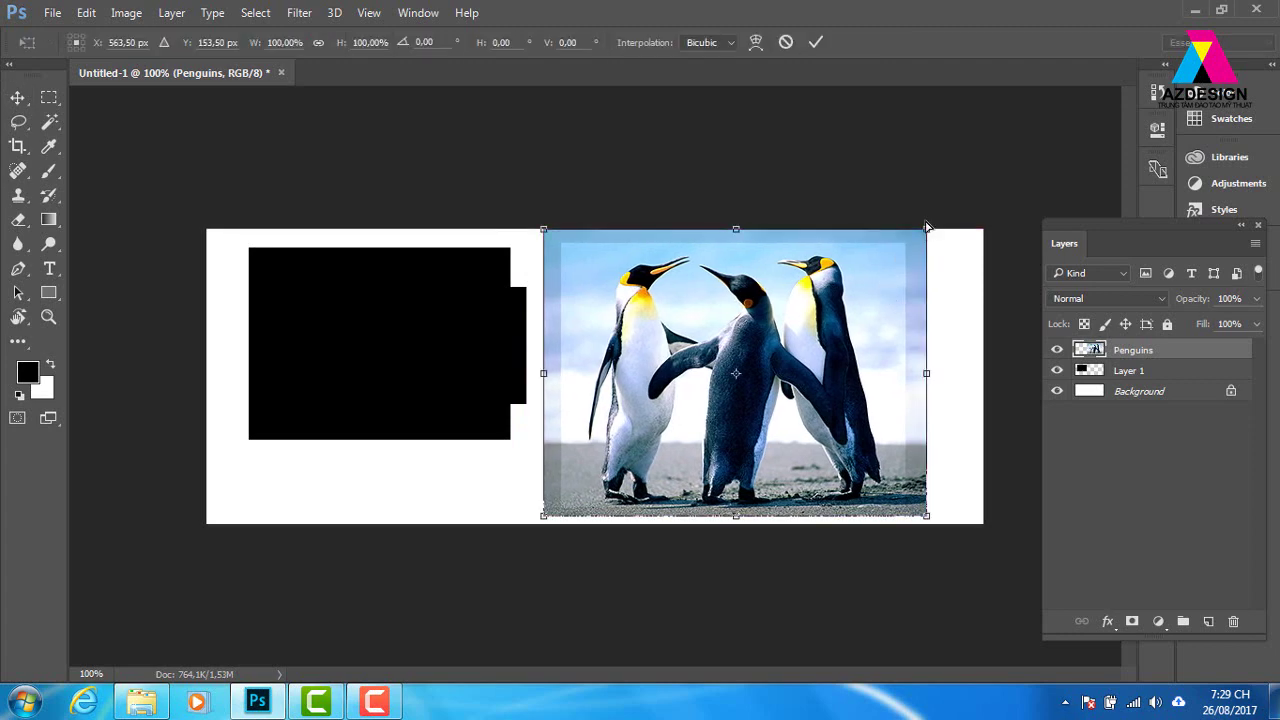
left_click_drag(926, 229, 811, 314)
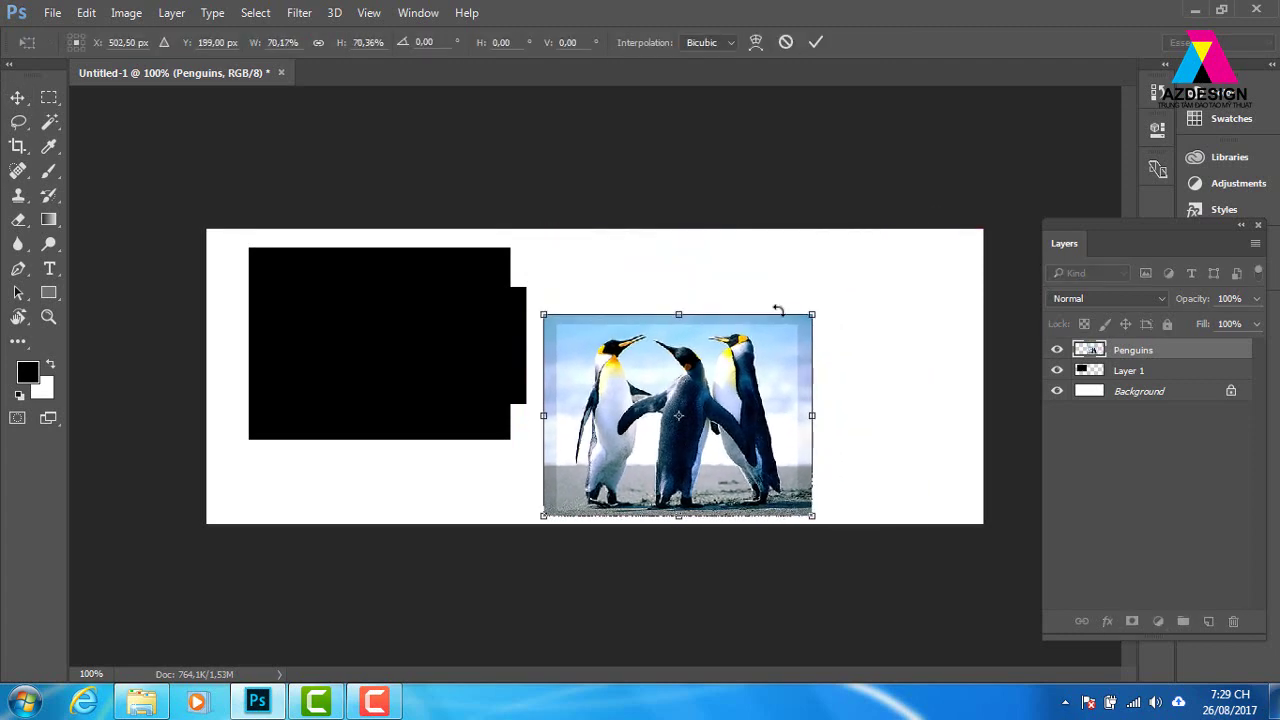
left_click_drag(729, 456, 765, 405)
key("Return")
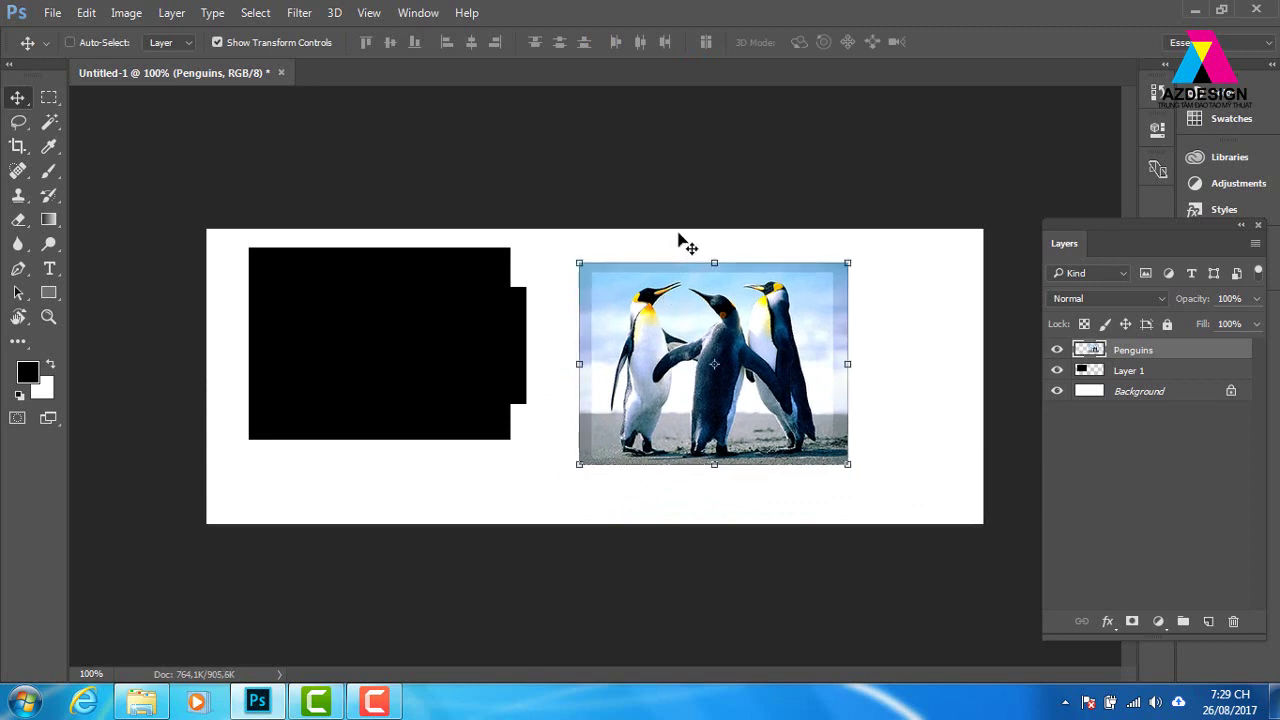
key("ctrl+t")
Zoom in on the banner and undo back to the larger penguin photo overlapping the black shape.
key("Return")
key("ctrl")
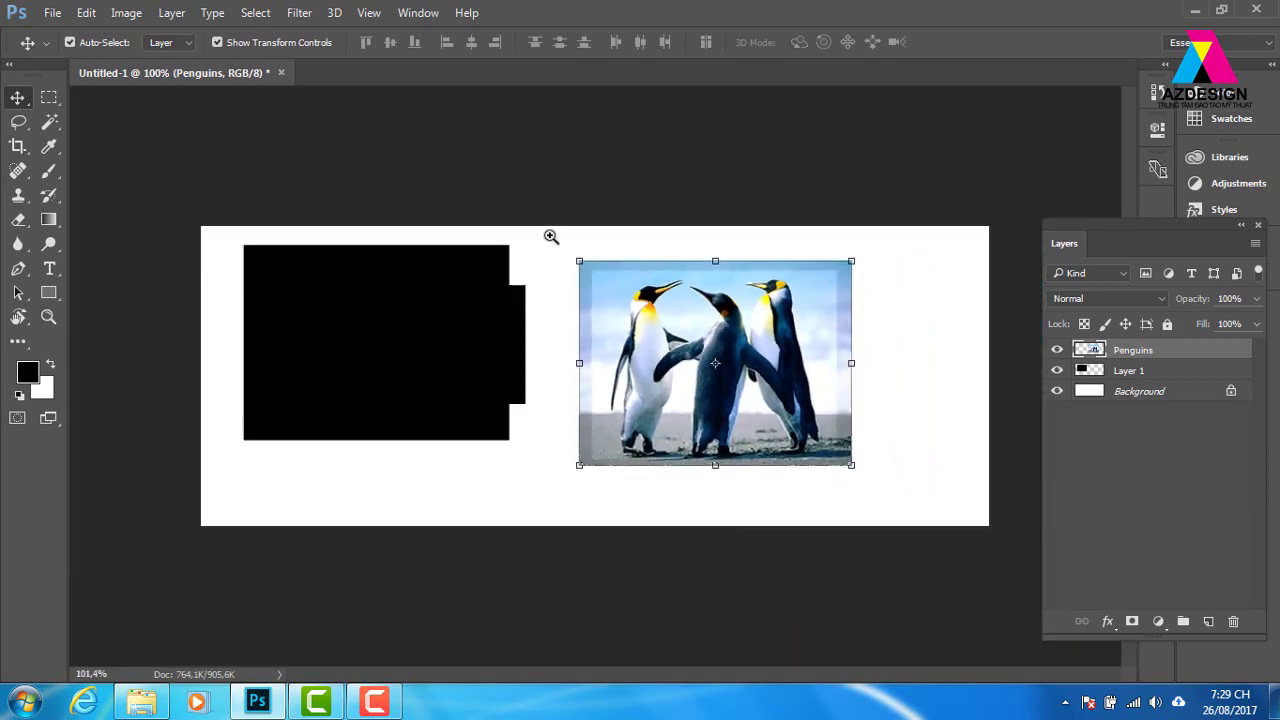
mouse_move(549, 237)
left_mouse_down()
mouse_move(576, 261)
mouse_move(551, 260)
left_mouse_up()
key("ctrl+z")
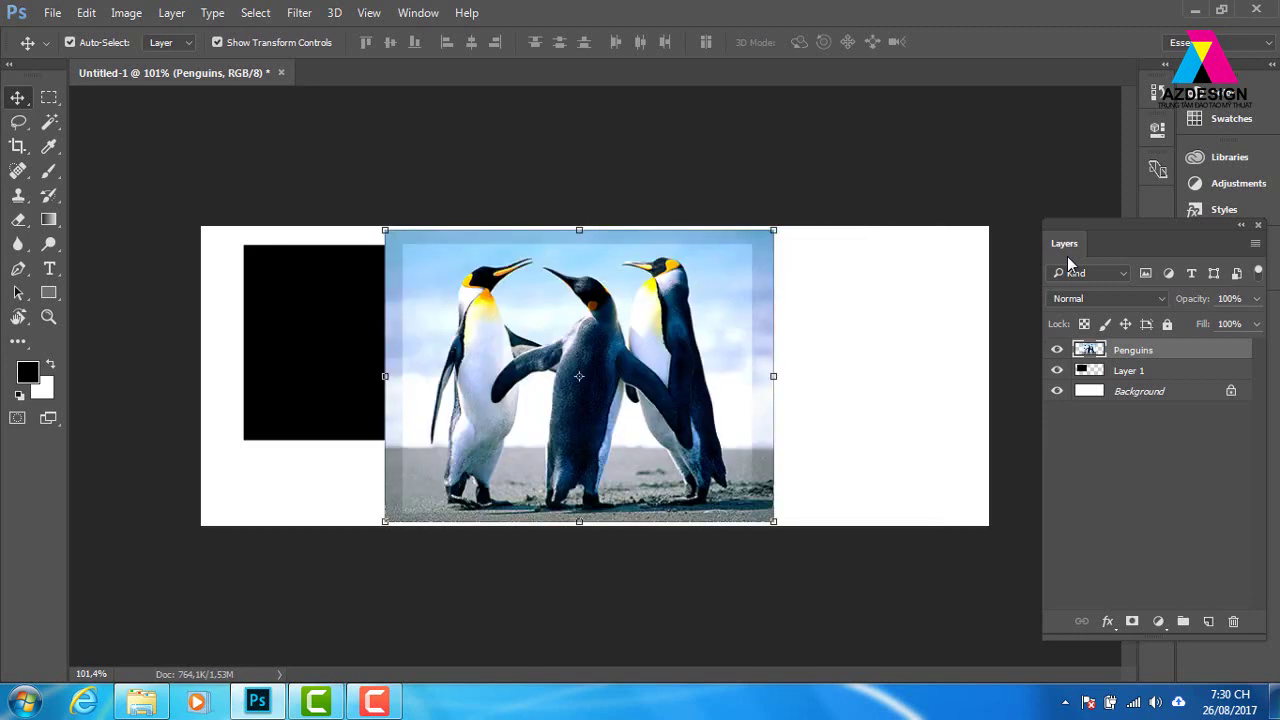
key("ctrl+alt+z")
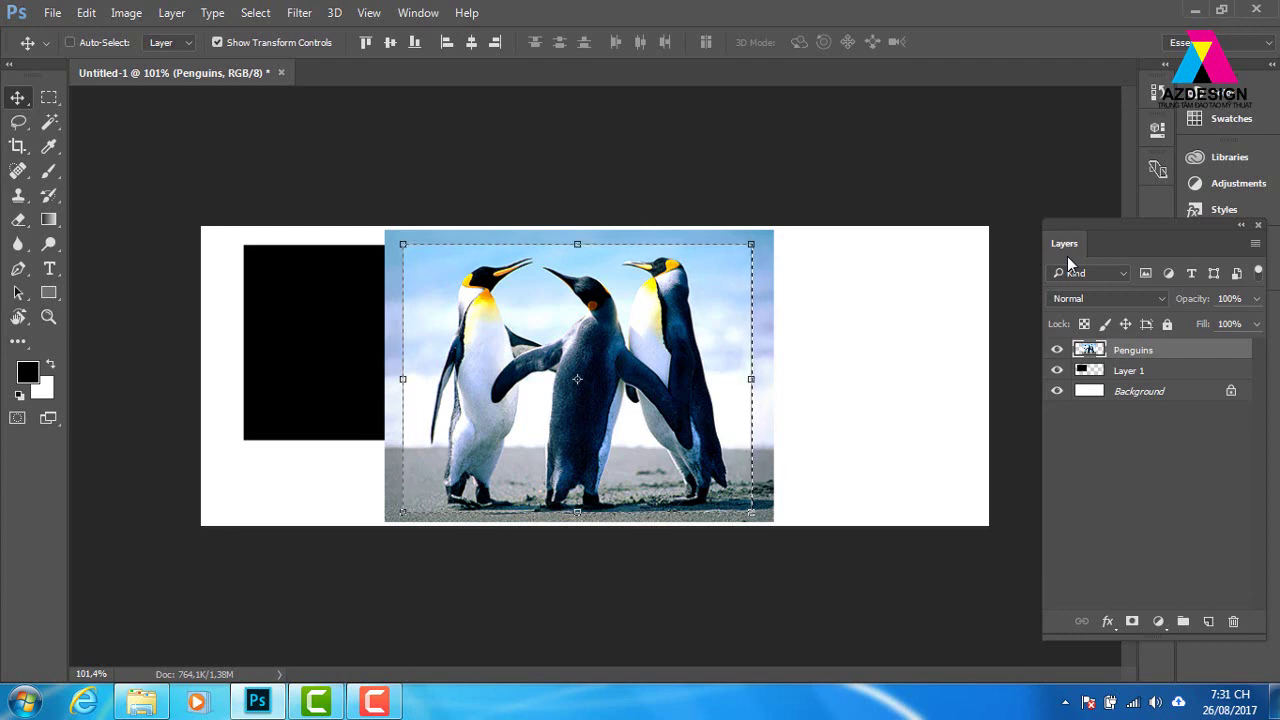
key("ctrl+d")
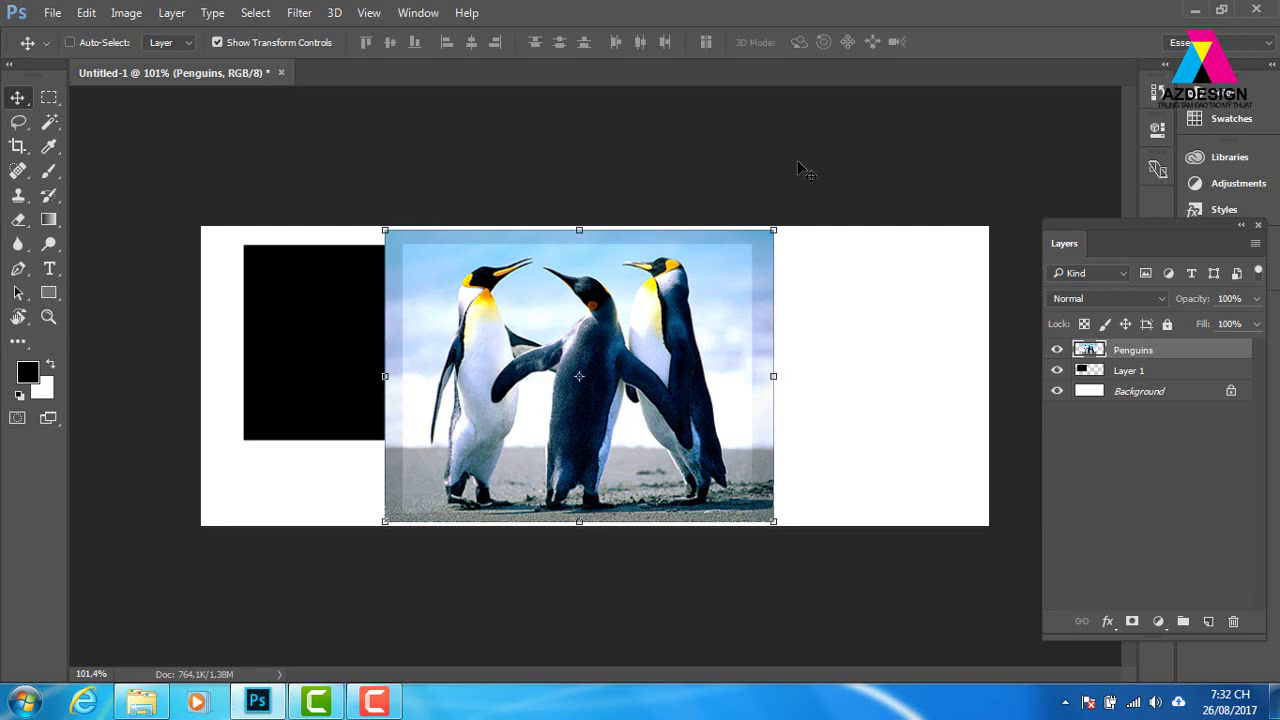
key("ctrl")
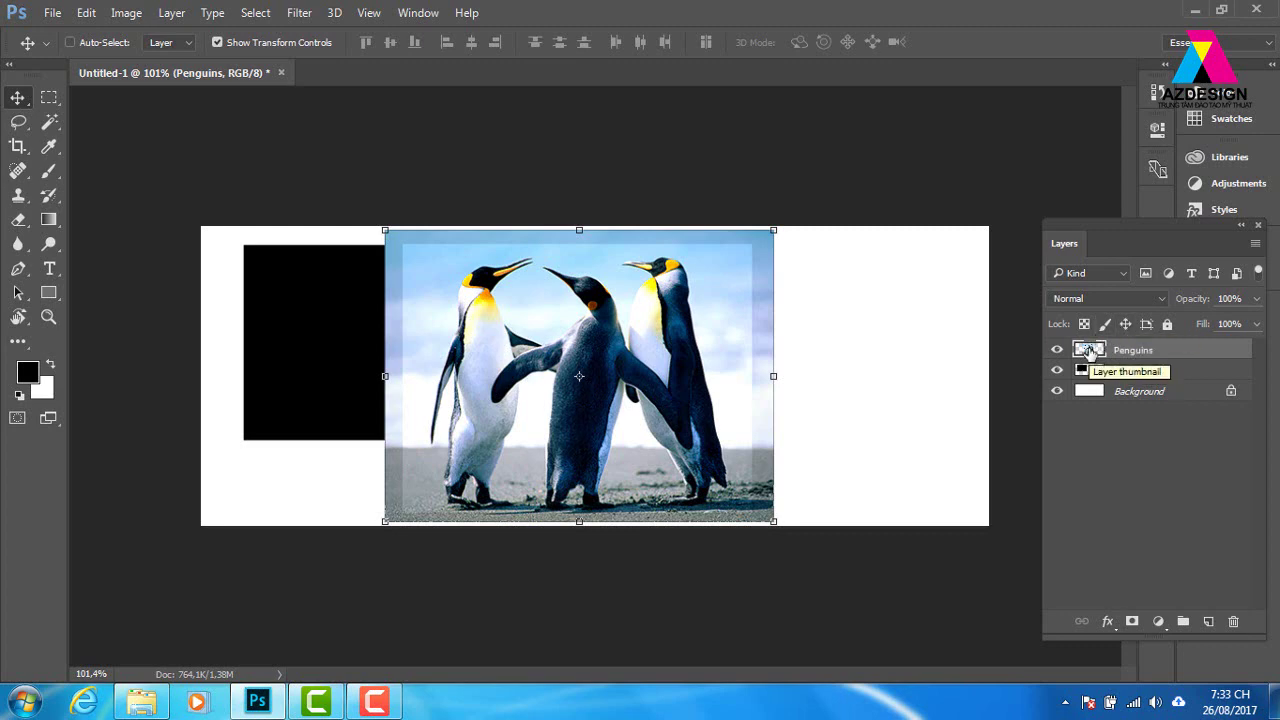
Load the penguin photo's outline as a selection and test shifting it right, undoing each shift.
left_click(1088, 350, "ctrl")
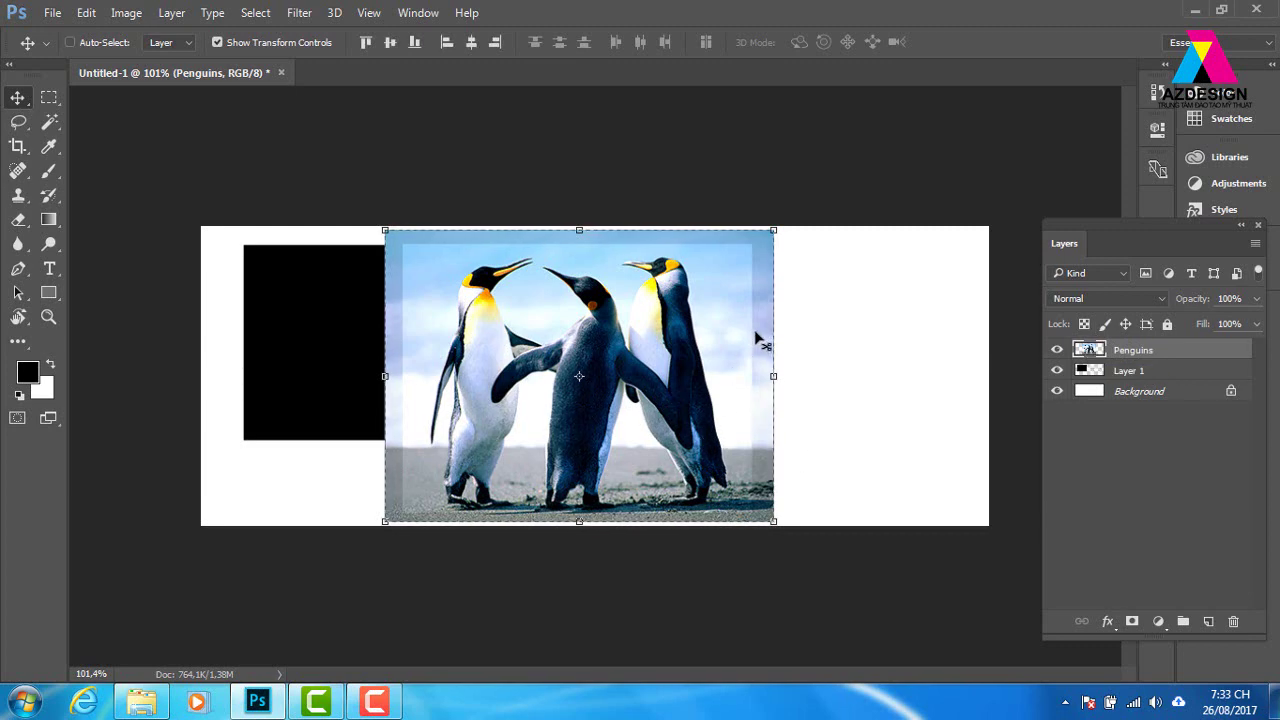
key("m")
left_click_drag(760, 338, 849, 335)
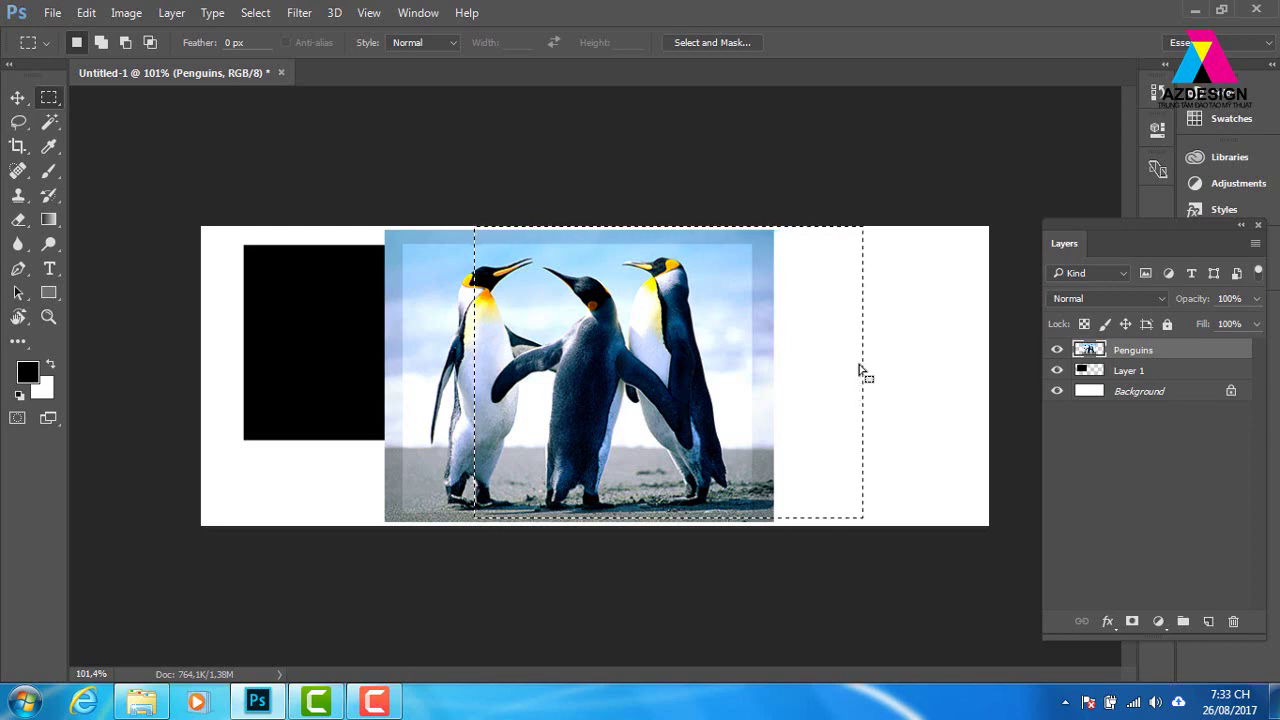
key("ctrl+z")
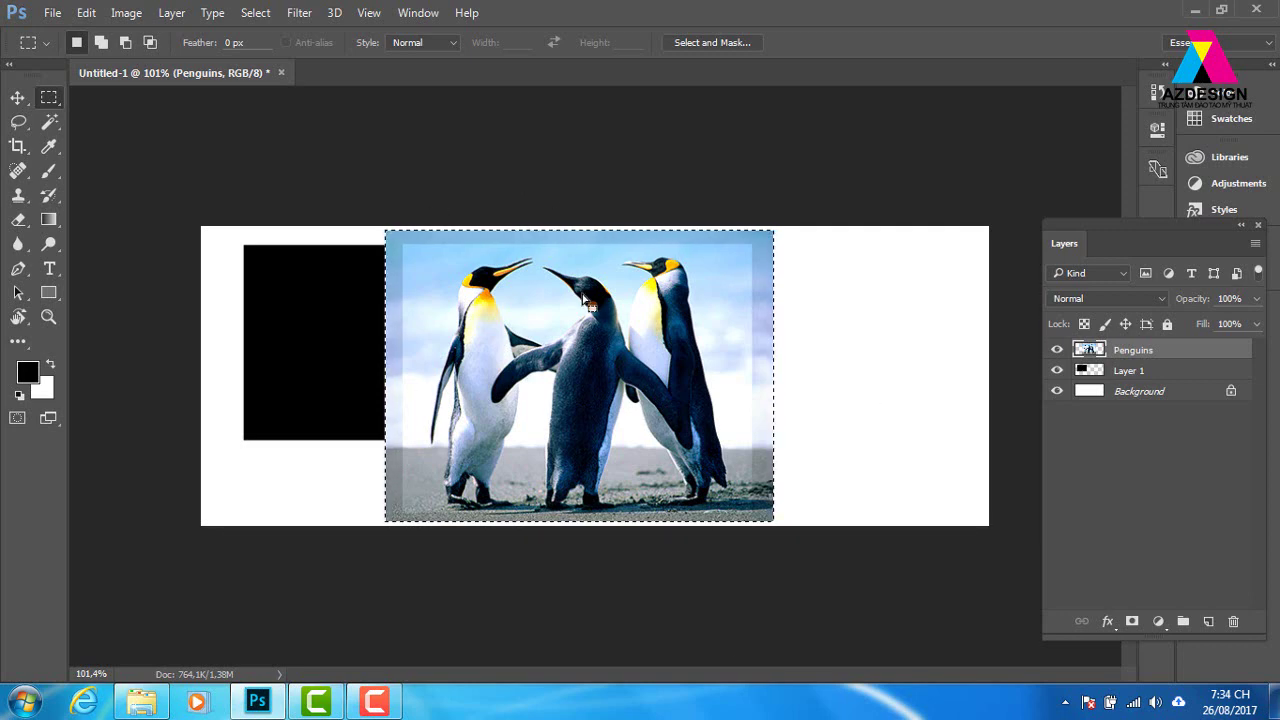
mouse_move(585, 295)
left_mouse_down()
mouse_move(673, 297)
mouse_move(692, 315)
left_mouse_up()
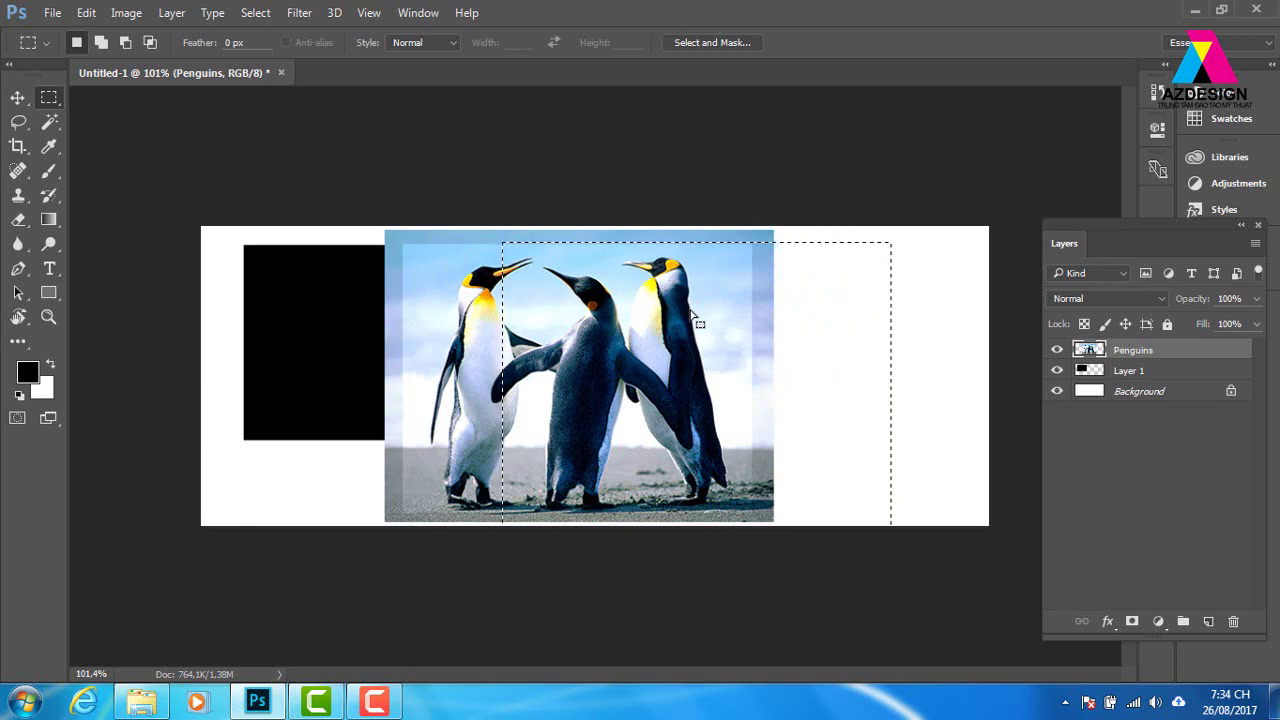
key("ctrl+z")
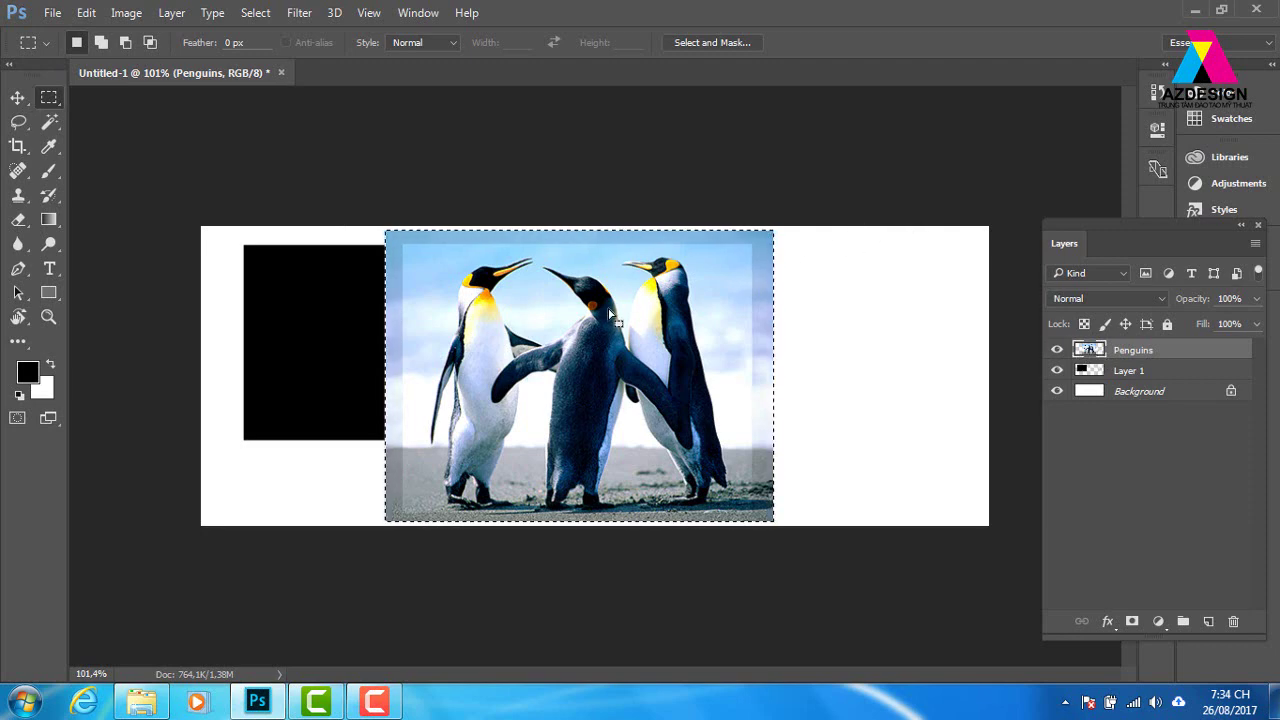
Try moving the penguin photo toward the banner's right edge, then undo the move.
key("v")
left_click_drag(610, 300, 802, 304)
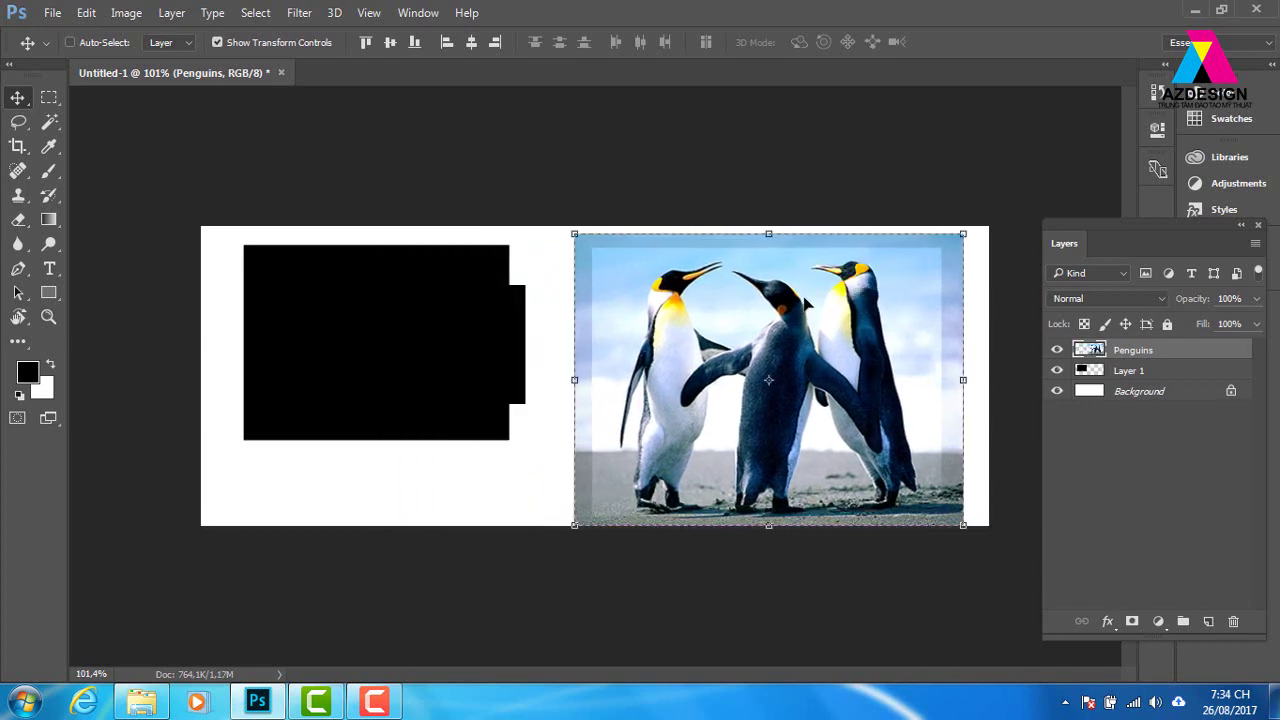
key("ctrl+z")
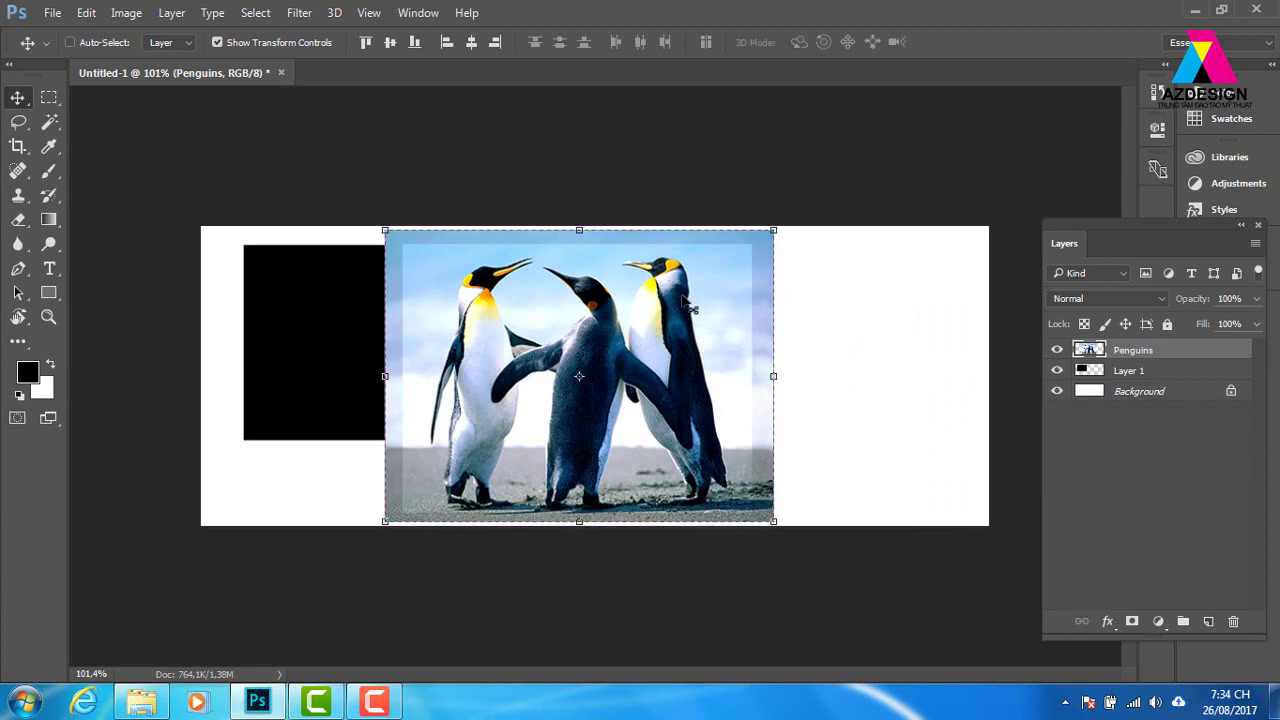
key("m")
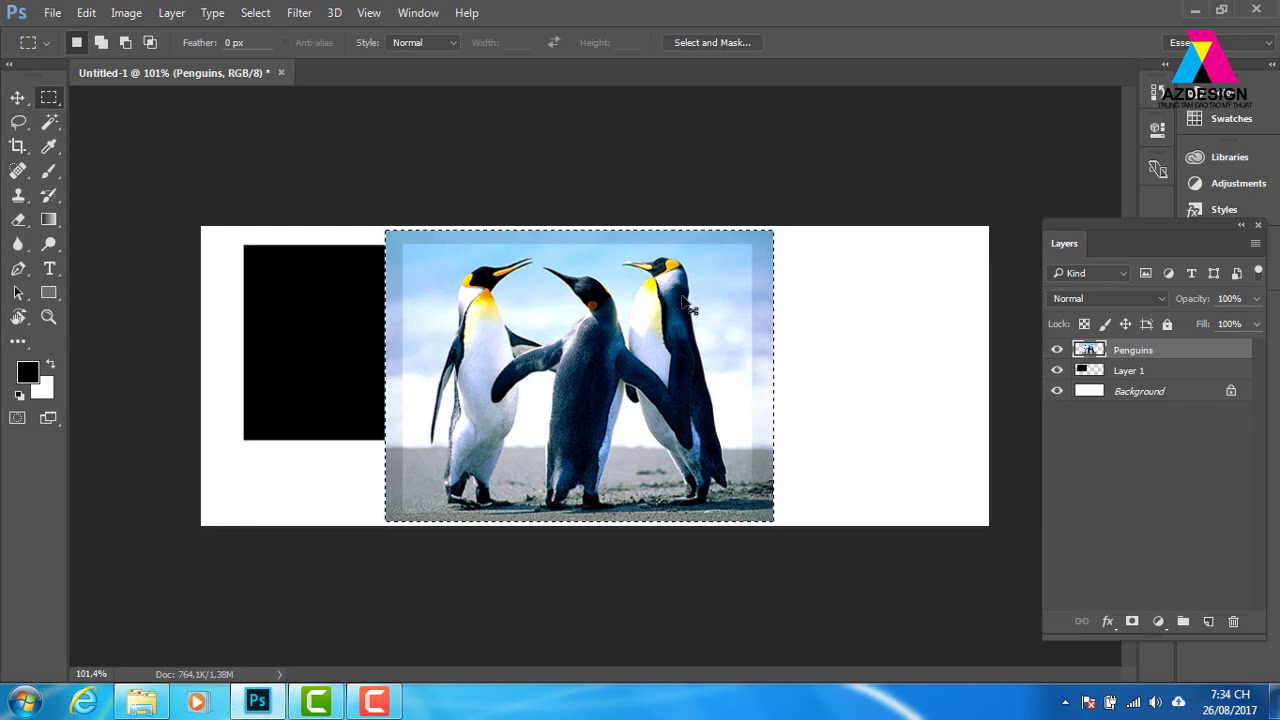
Nudge the rectangular marquee, then load the Penguins layer's exact pixel outline as the selection.
left_click_drag(660, 297, 747, 303)
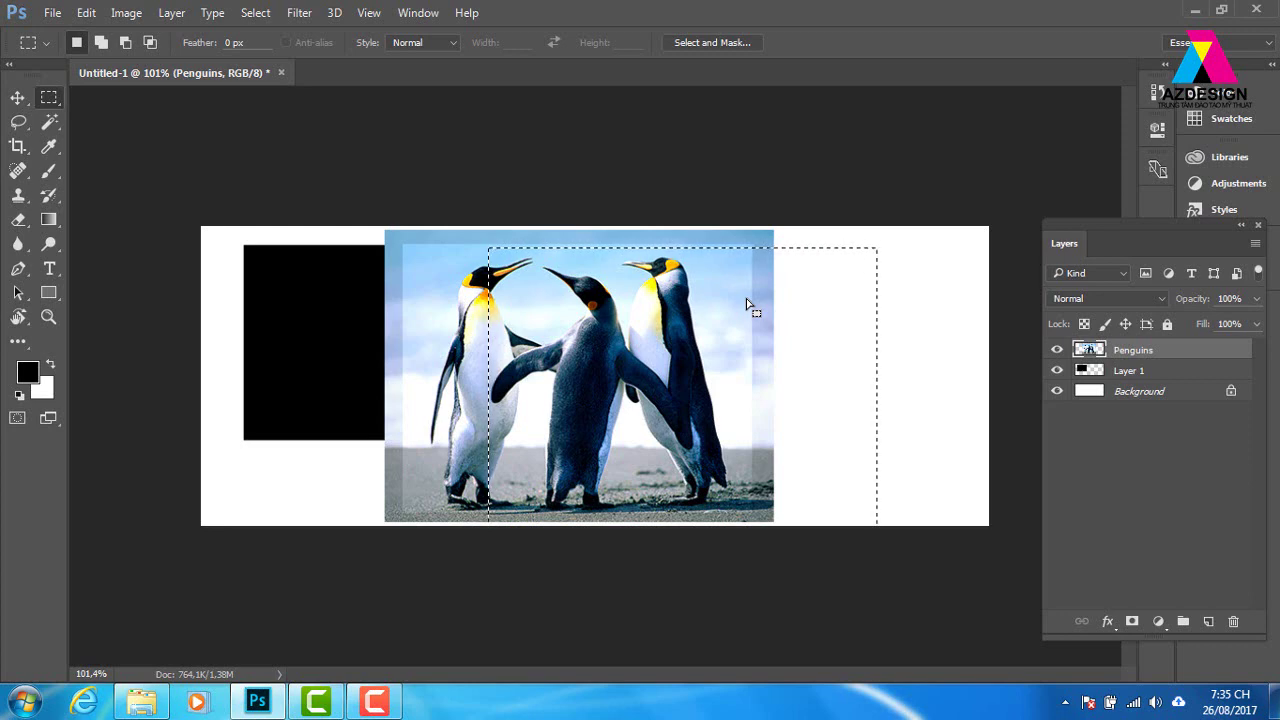
mouse_move(674, 284)
left_mouse_down()
mouse_move(703, 274)
mouse_move(606, 308)
mouse_move(657, 294)
left_mouse_up()
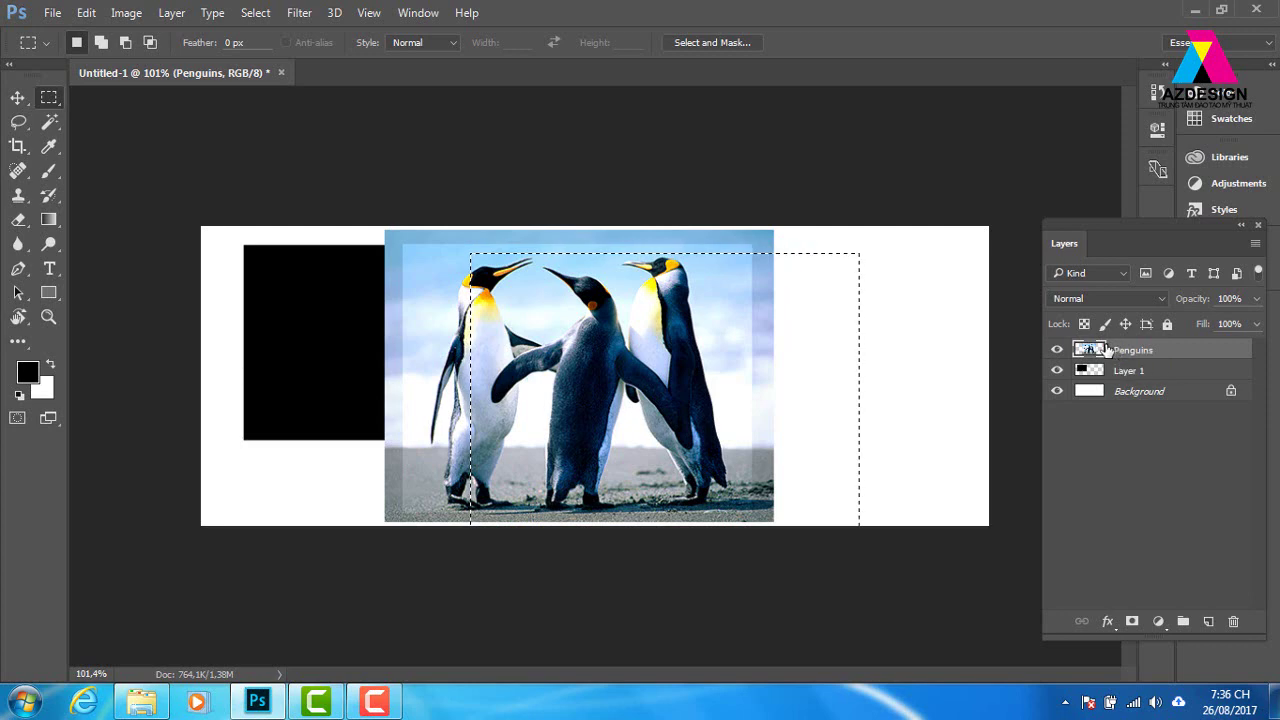
left_click(1100, 349, "ctrl")
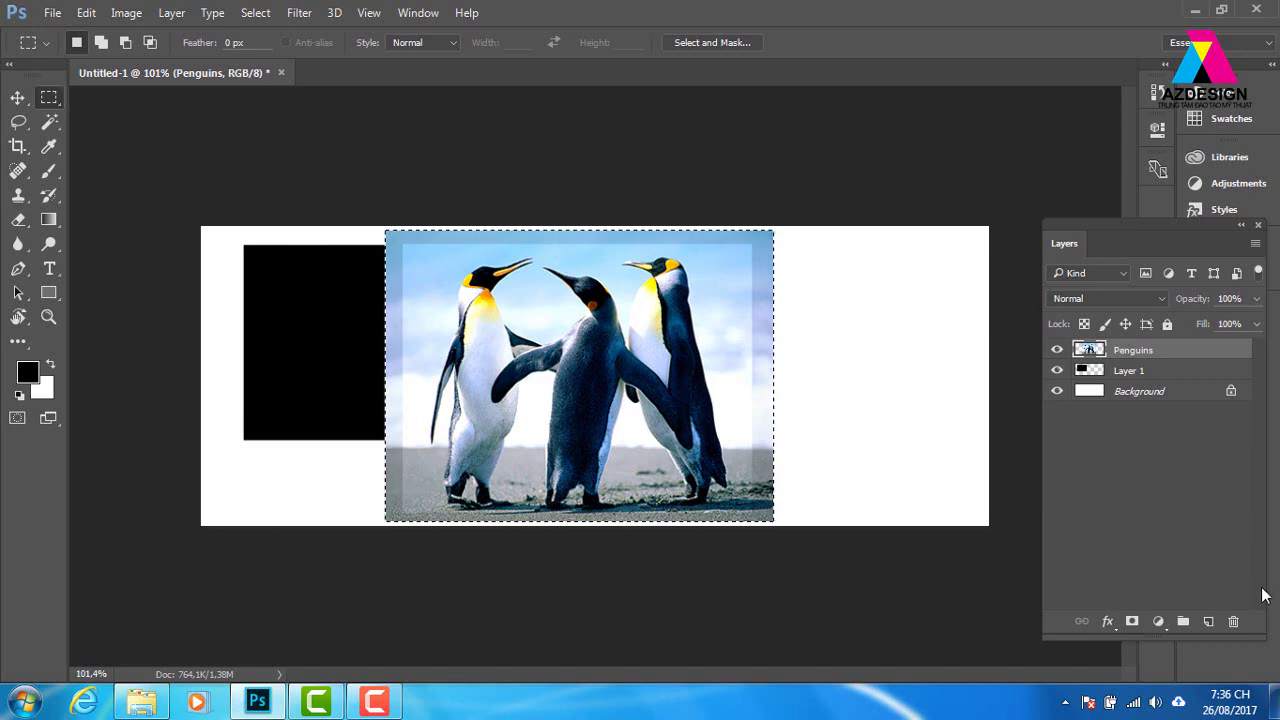
Add Layer 2, fill the penguin-photo selection with bright orange #ff8400, and deselect.
left_click(1209, 622)
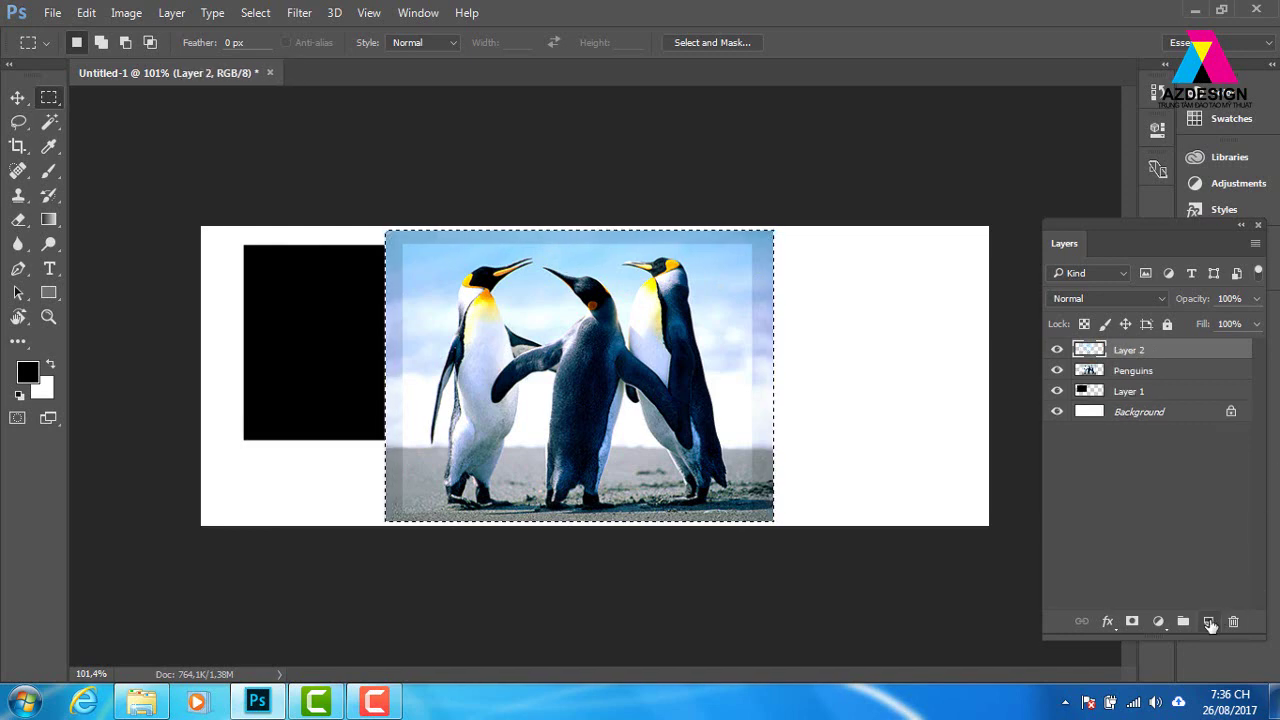
left_click(27, 372)
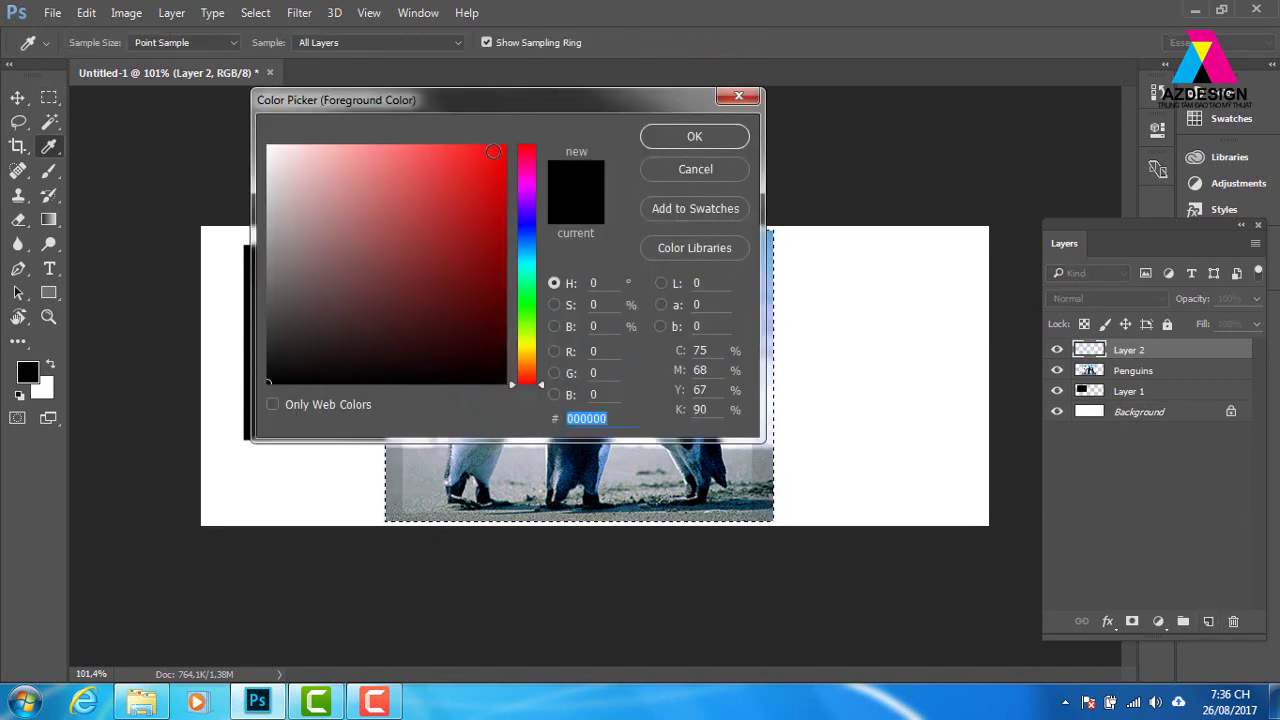
left_click(521, 362)
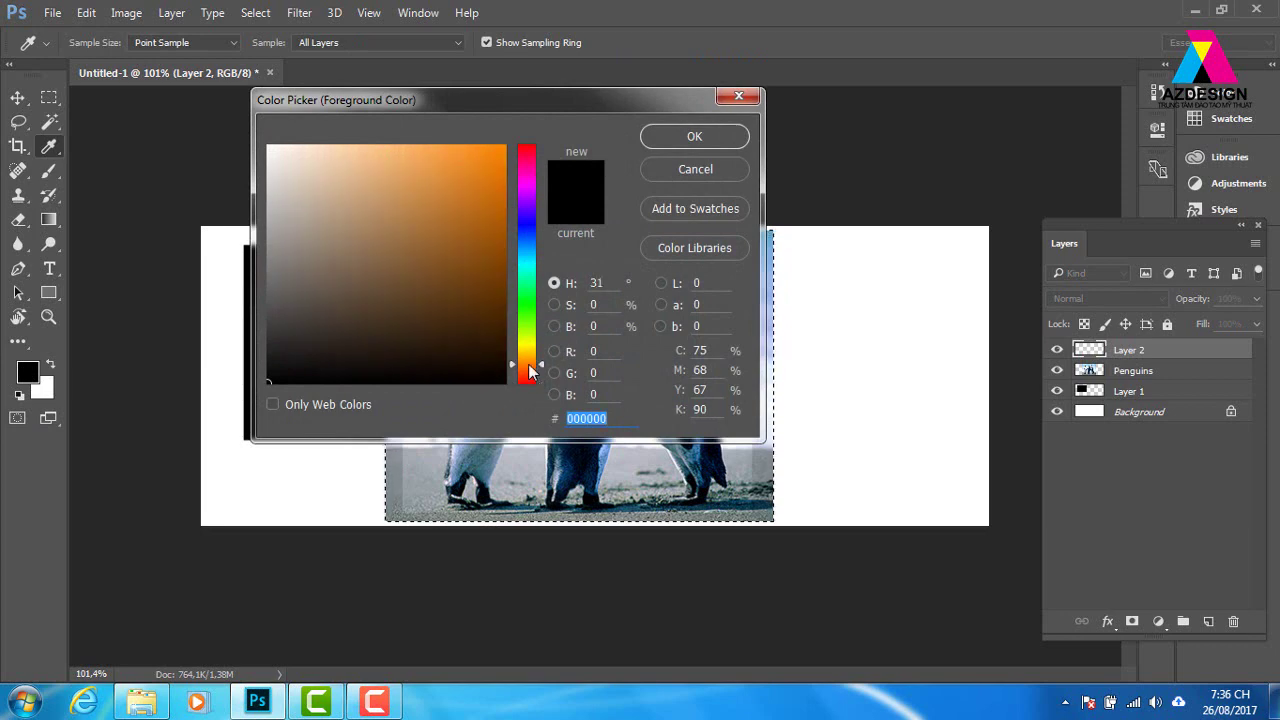
left_click(505, 146)
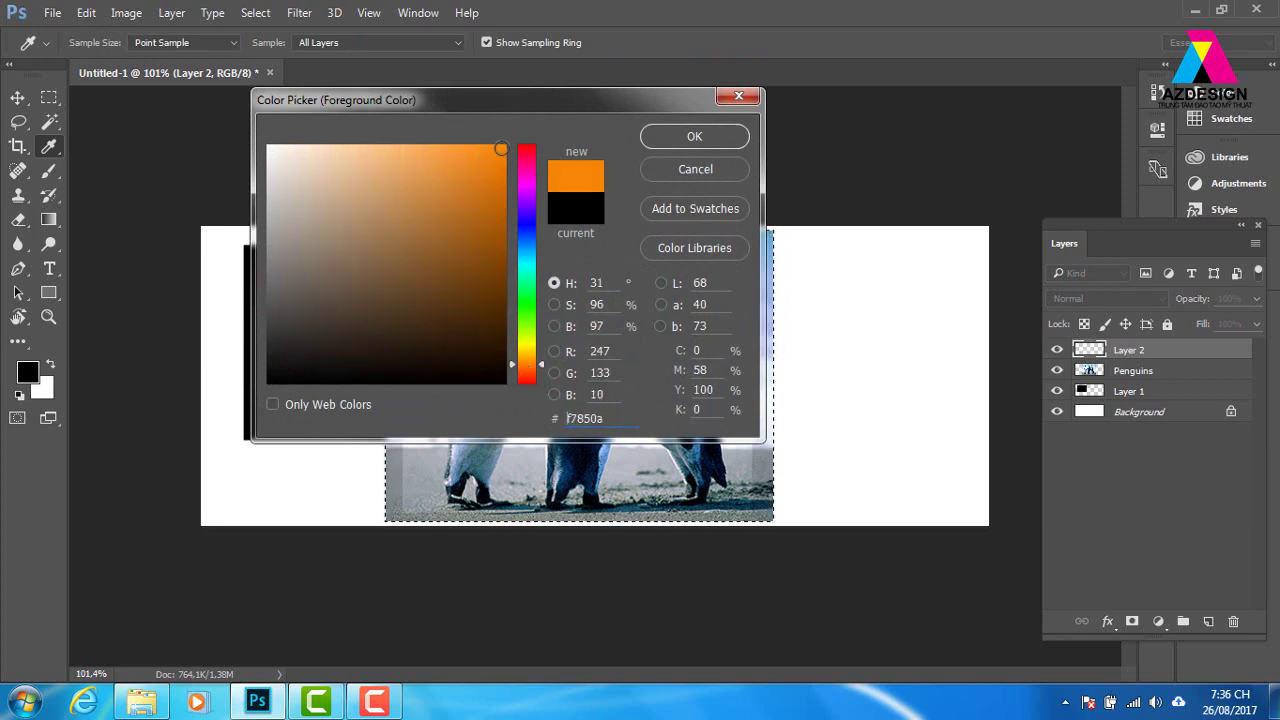
left_click(712, 136)
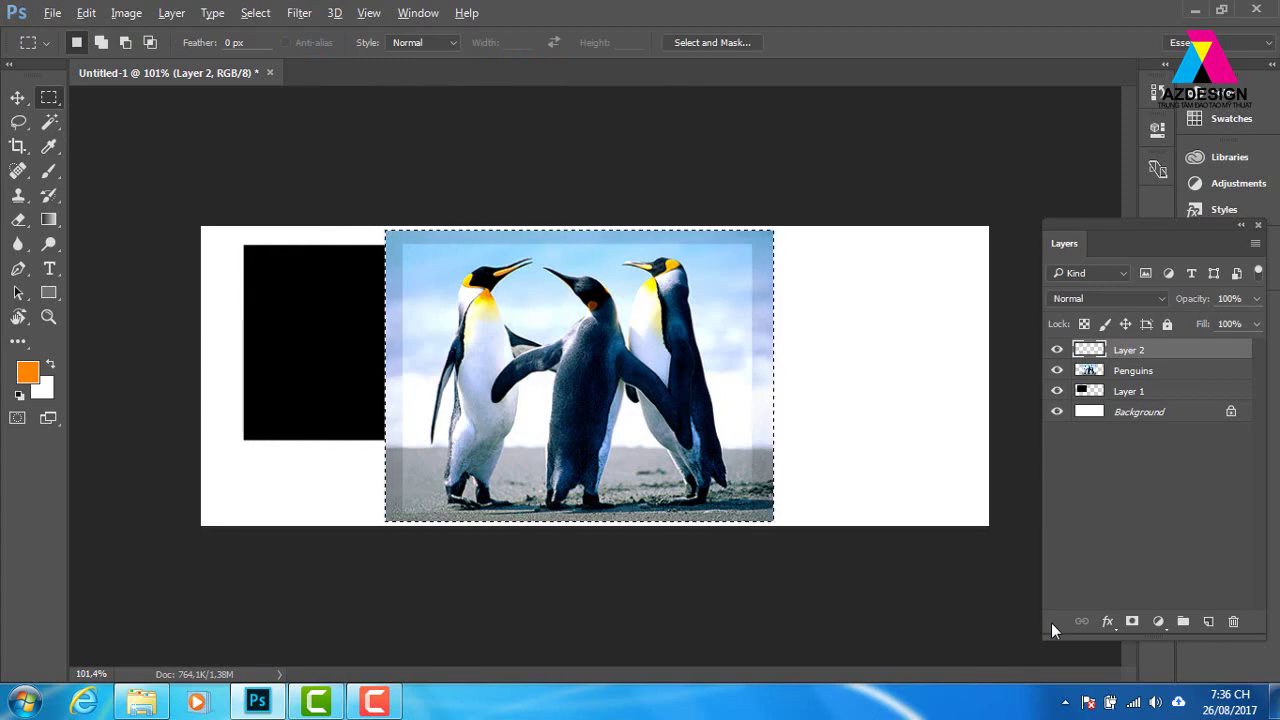
key("alt+BackSpace")
key("ctrl+d")
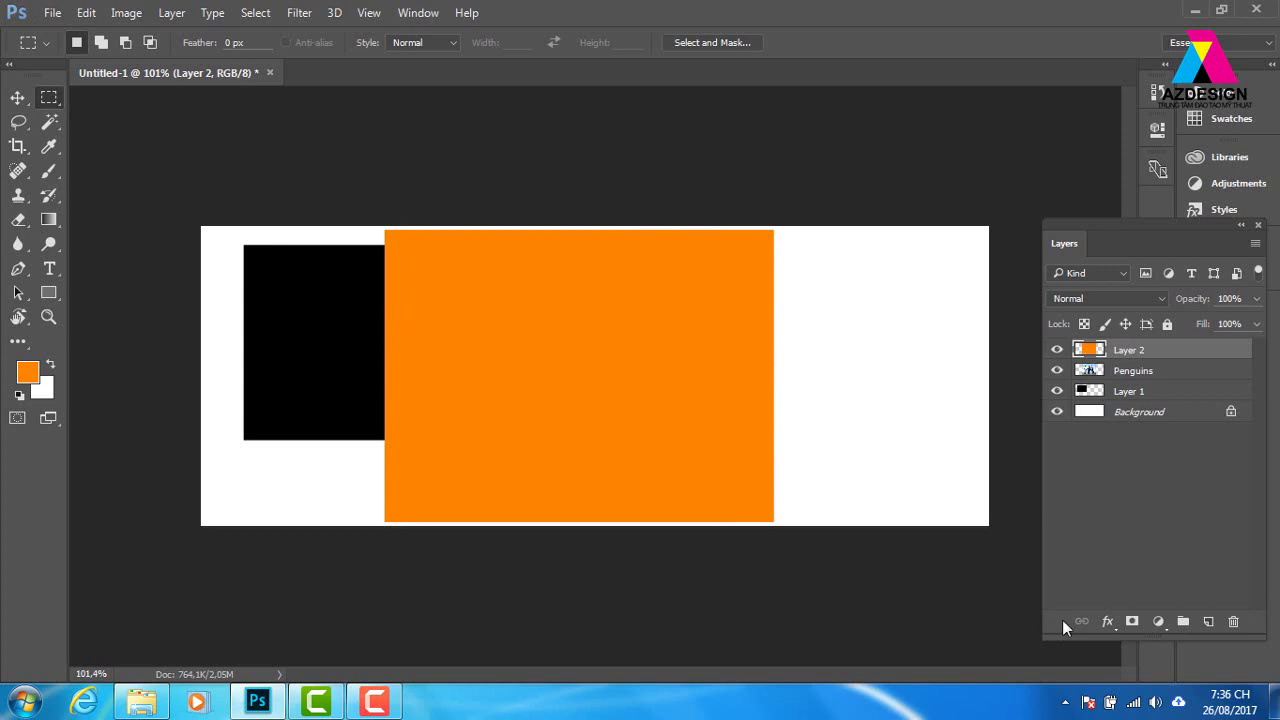
left_click_drag(748, 314, 822, 416)
mouse_move(766, 300)
left_mouse_down()
mouse_move(803, 333)
mouse_move(754, 309)
left_mouse_up()
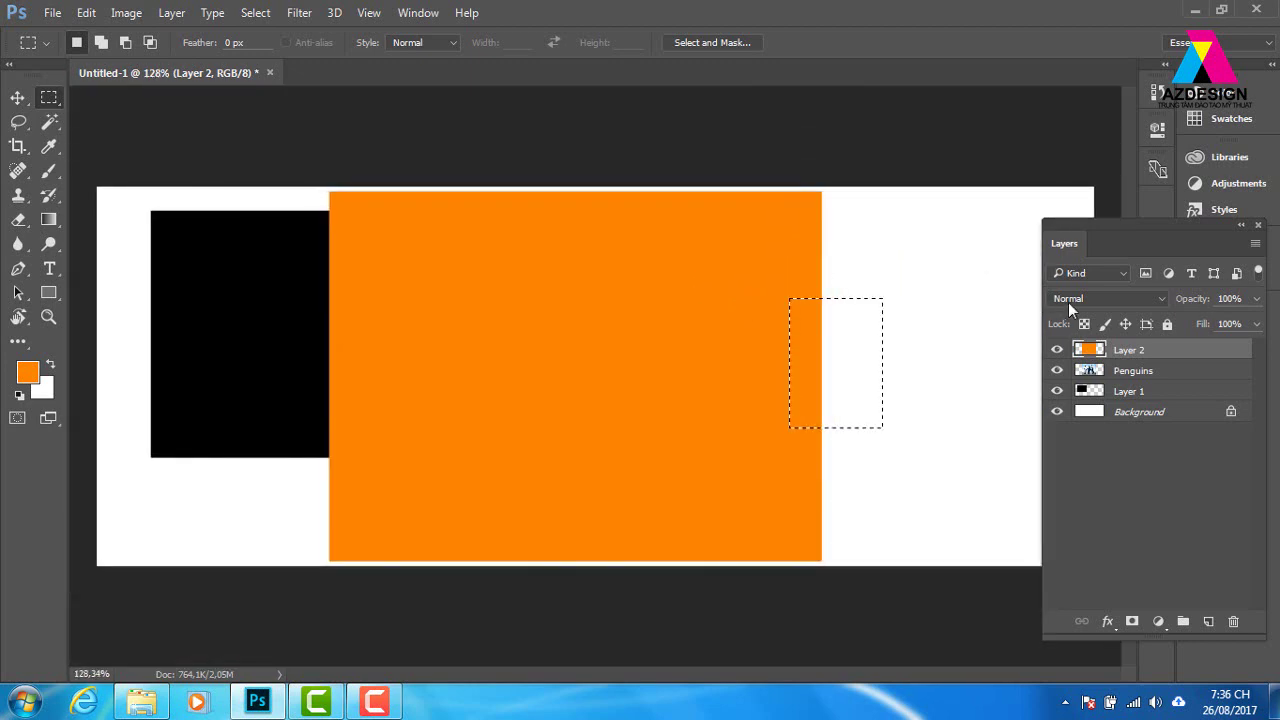
key("ctrl+d")
Set Layer 2 to Dissolve, then try Darken, Multiply, Color Burn and Linear Burn.
left_click(1092, 299)
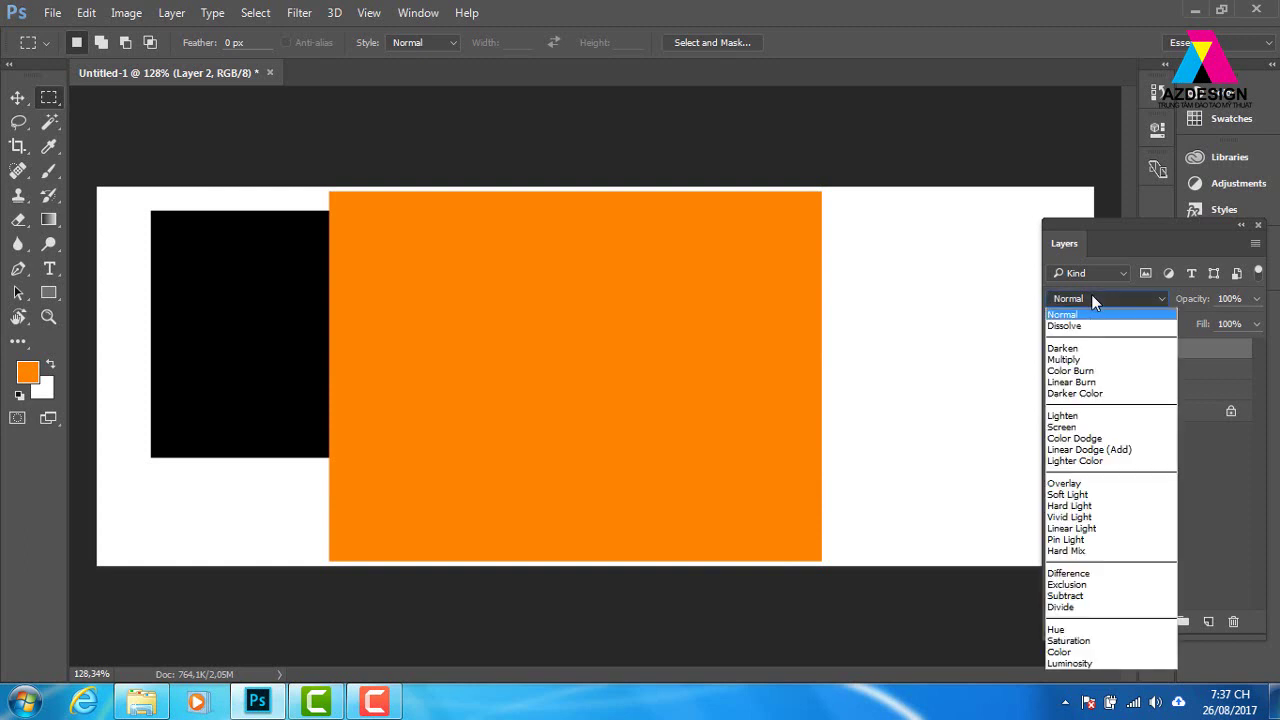
left_click(1097, 327)
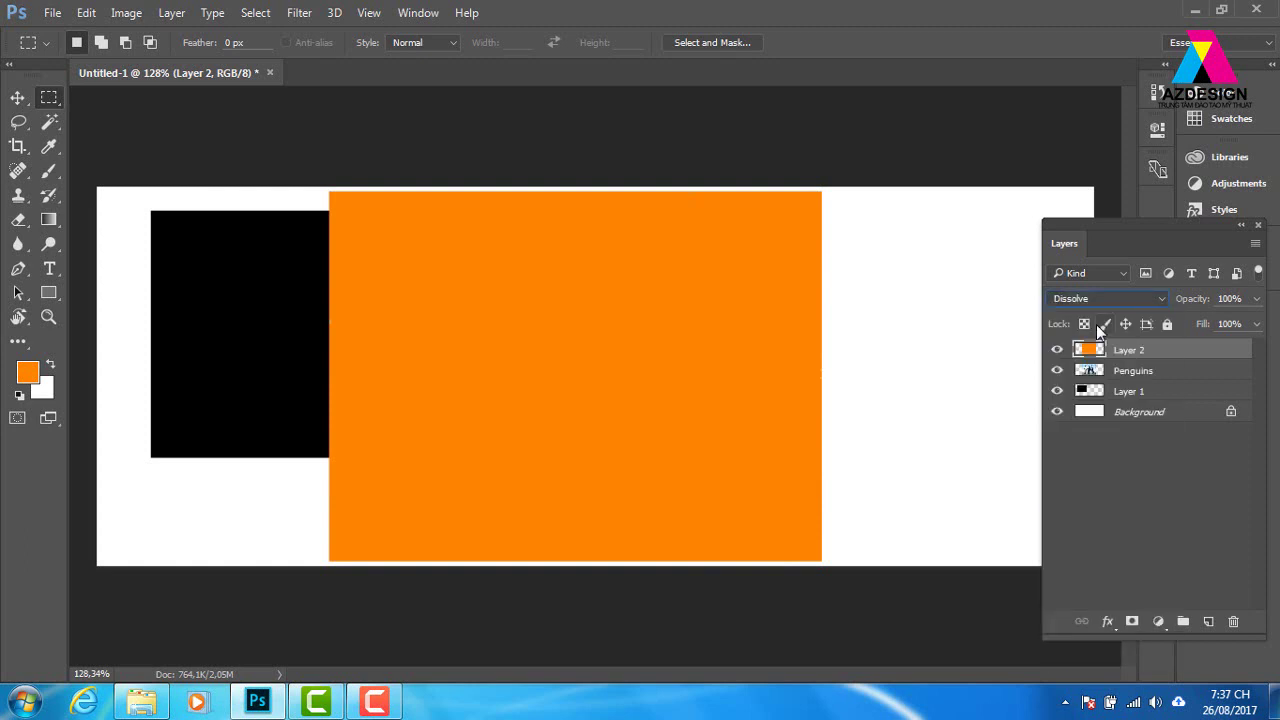
key("shift+plus")
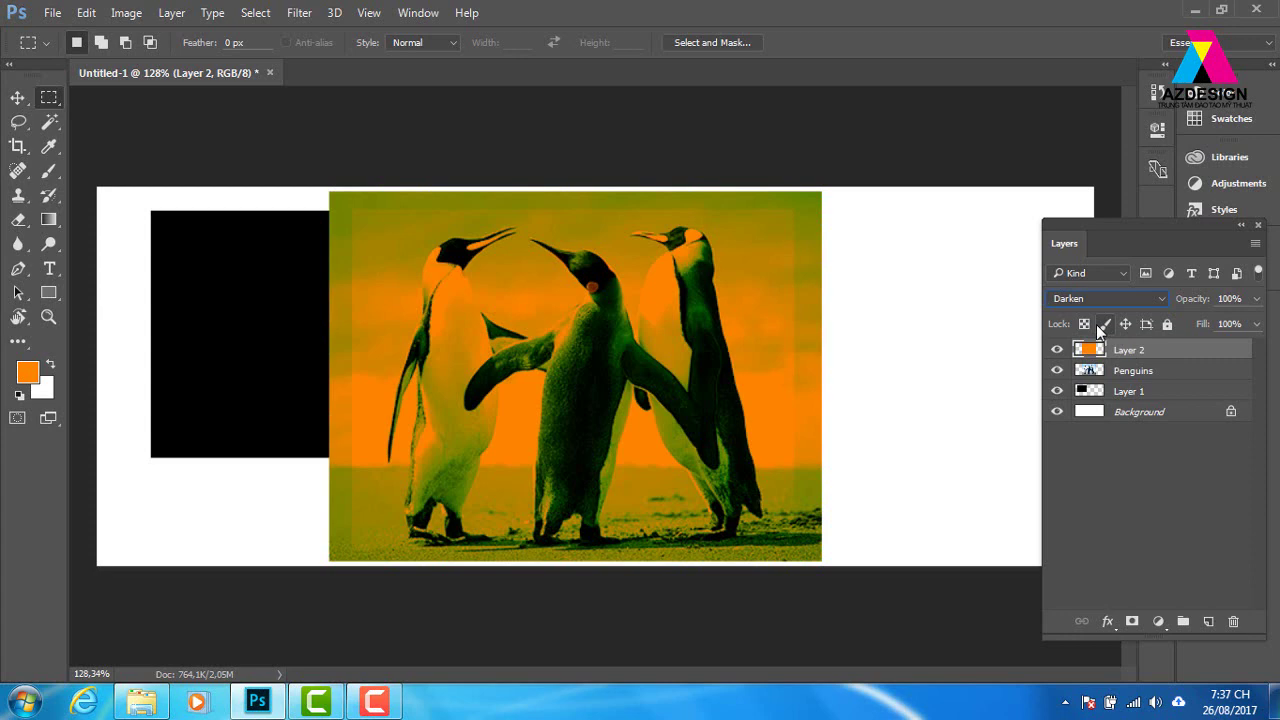
key("shift+plus")
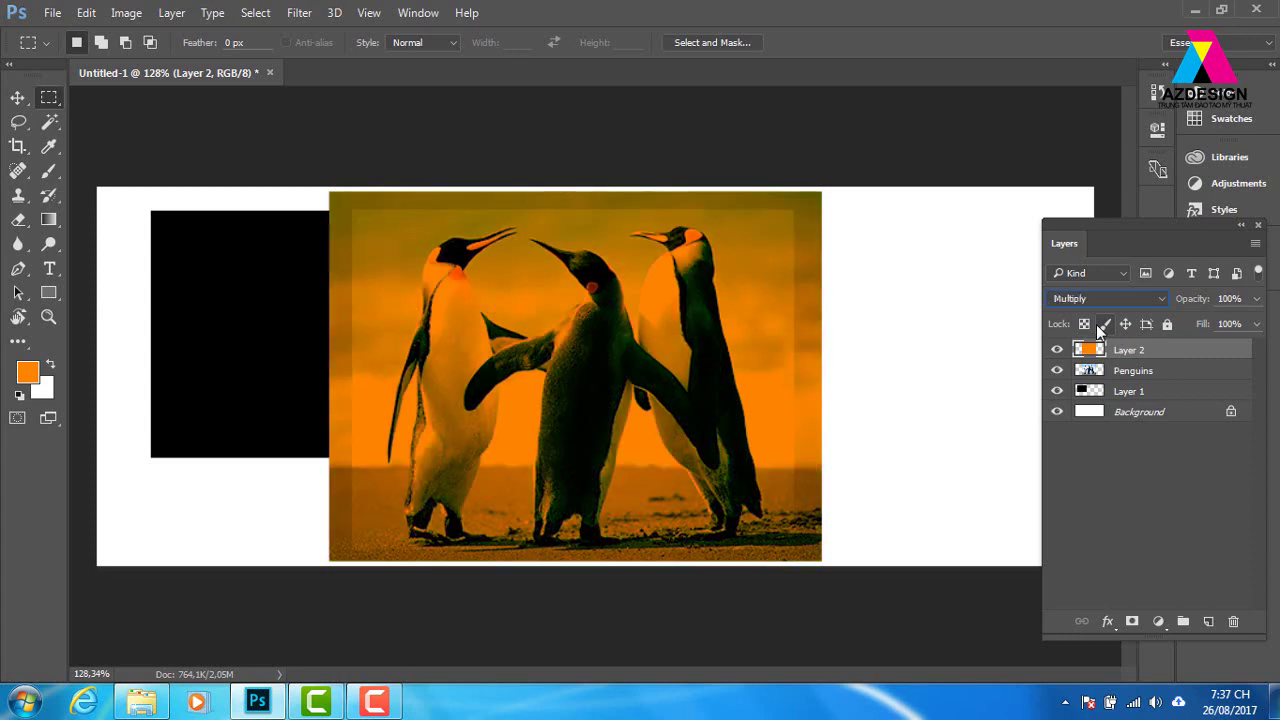
key("shift+plus")
key("shift+plus")
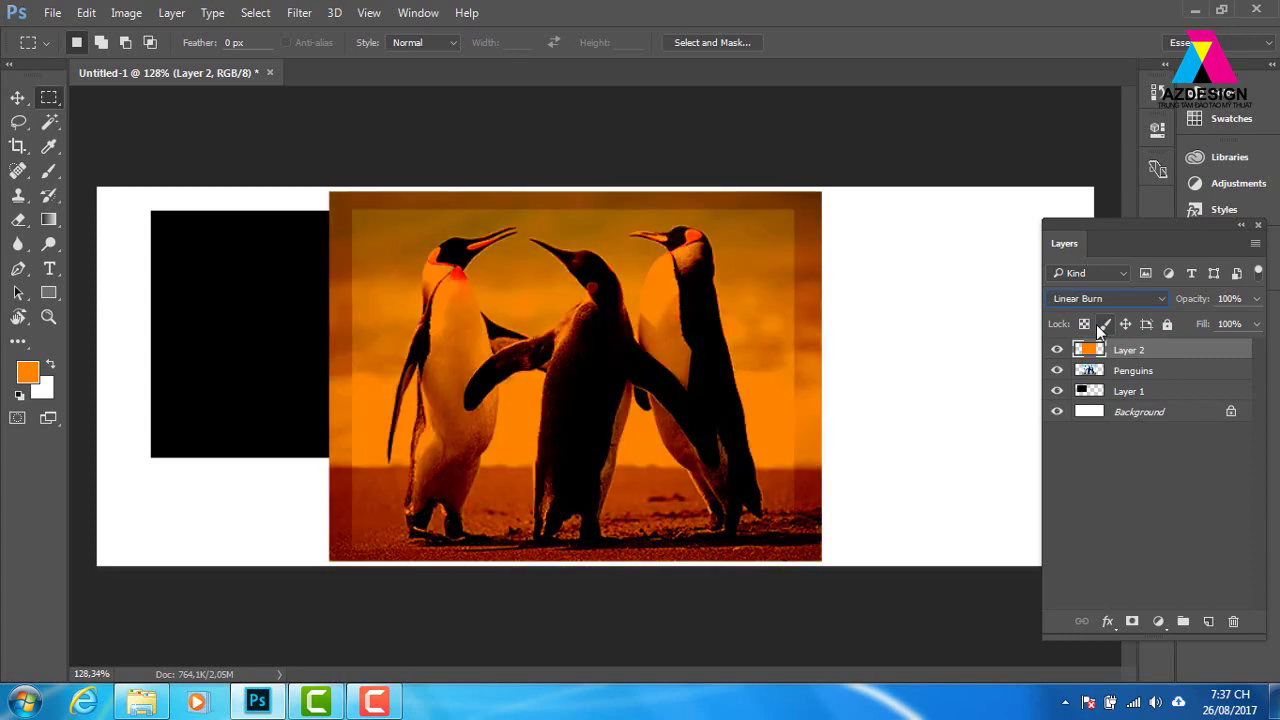
Continue through Screen, Lighter Color, Soft Light, Vivid Light and Difference, ending on Subtract.
key("shift+plus")
key("shift+plus")
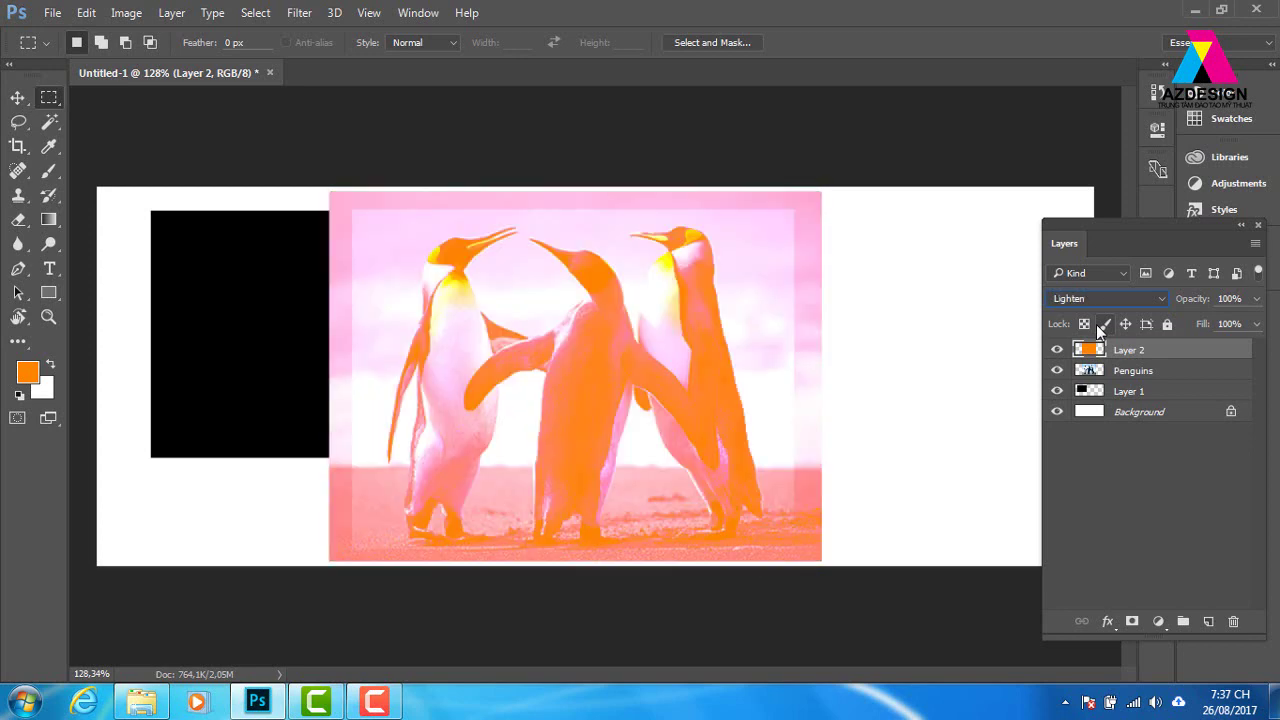
key("shift+plus")
key("shift+plus")
key("shift+plus")
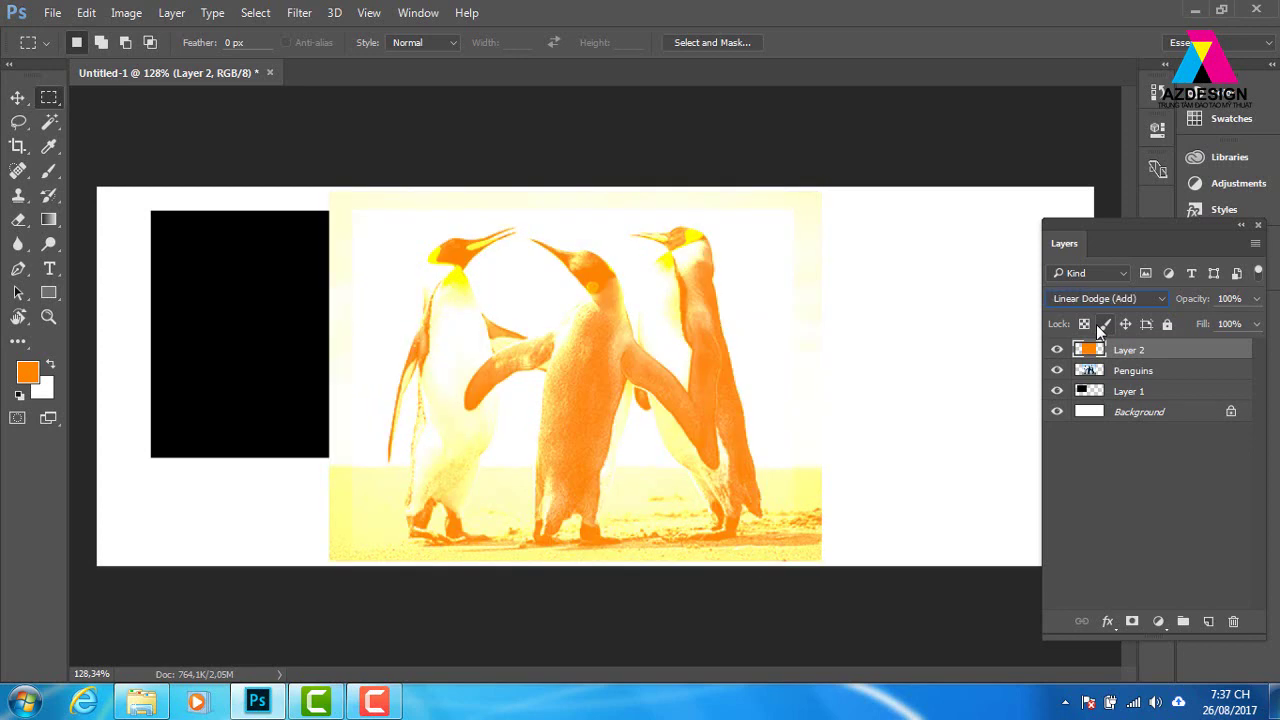
key("shift+plus")
key("shift+plus")
key("shift+plus")
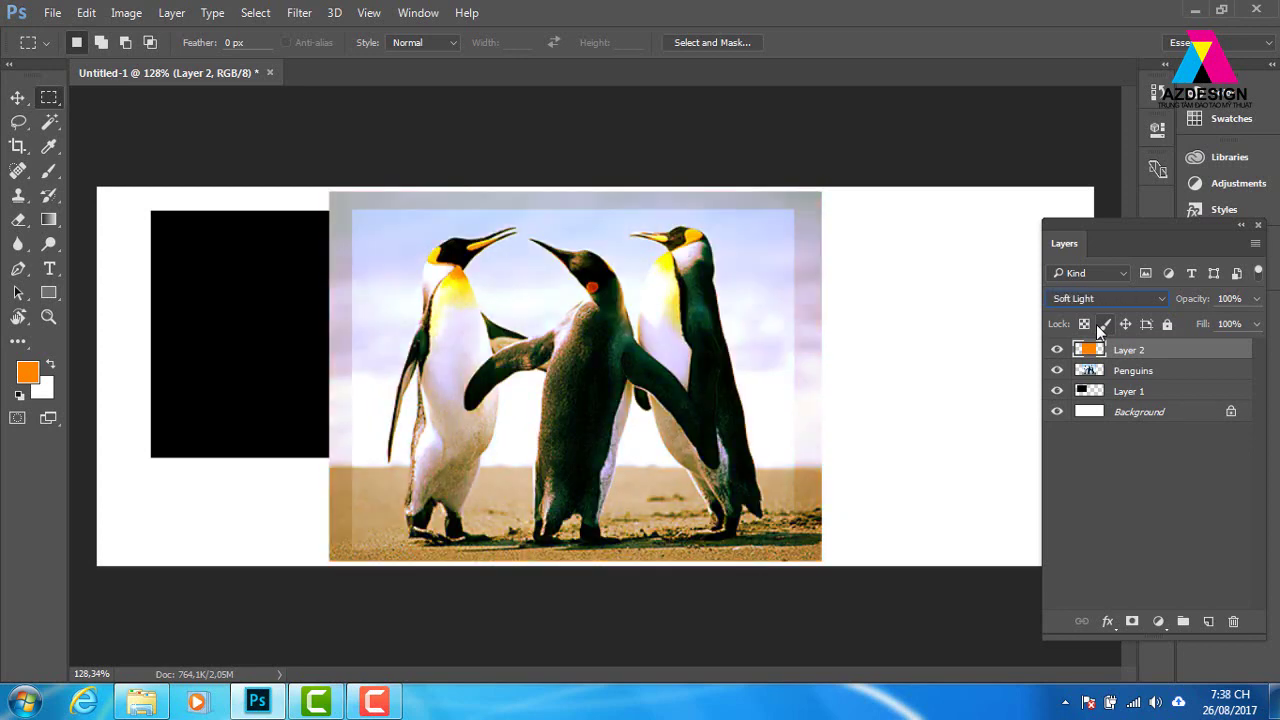
key("shift+plus")
key("shift+plus")
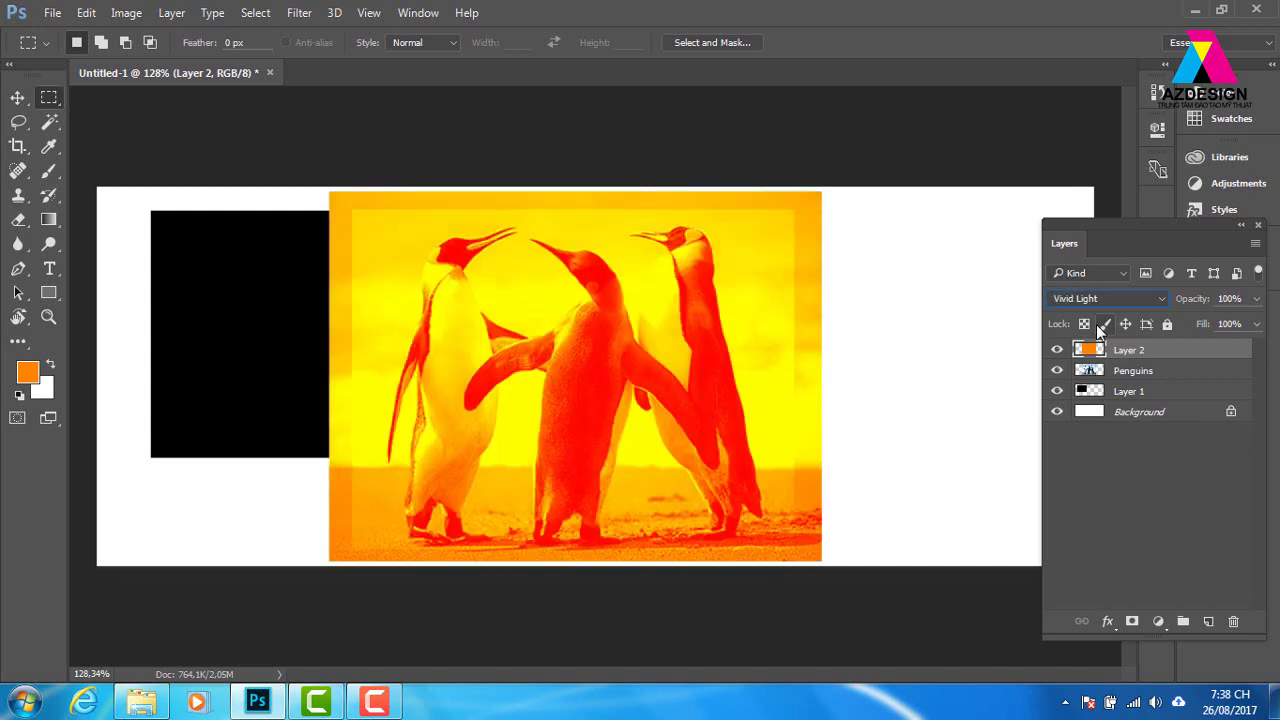
key("shift+plus")
key("shift+plus")
key("shift+plus")
key("shift+plus")
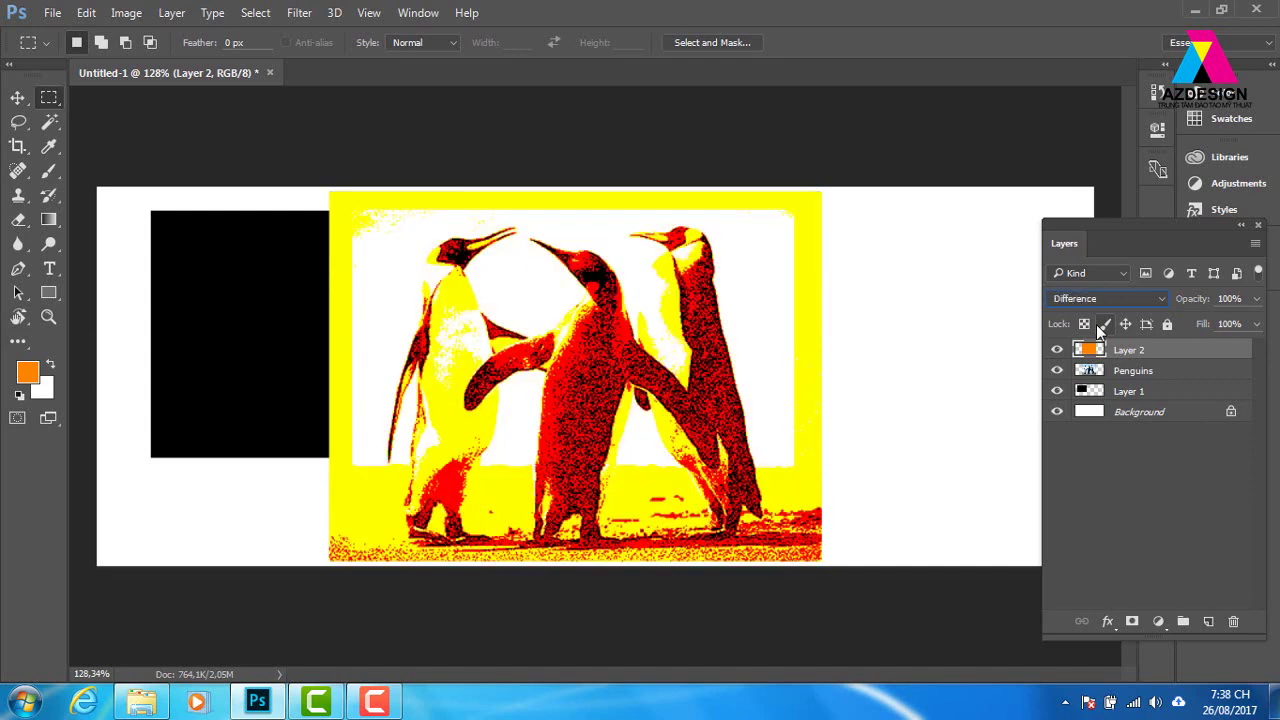
key("shift+plus")
key("shift+plus")
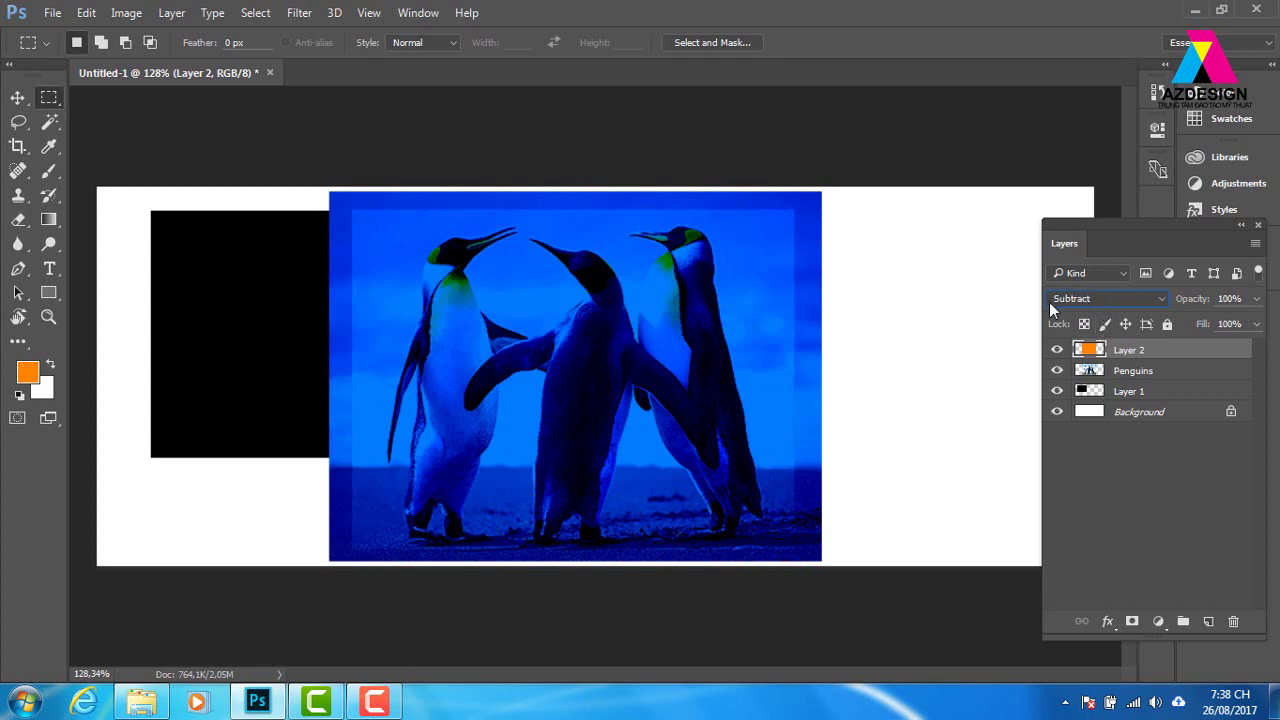
left_click(1163, 299)
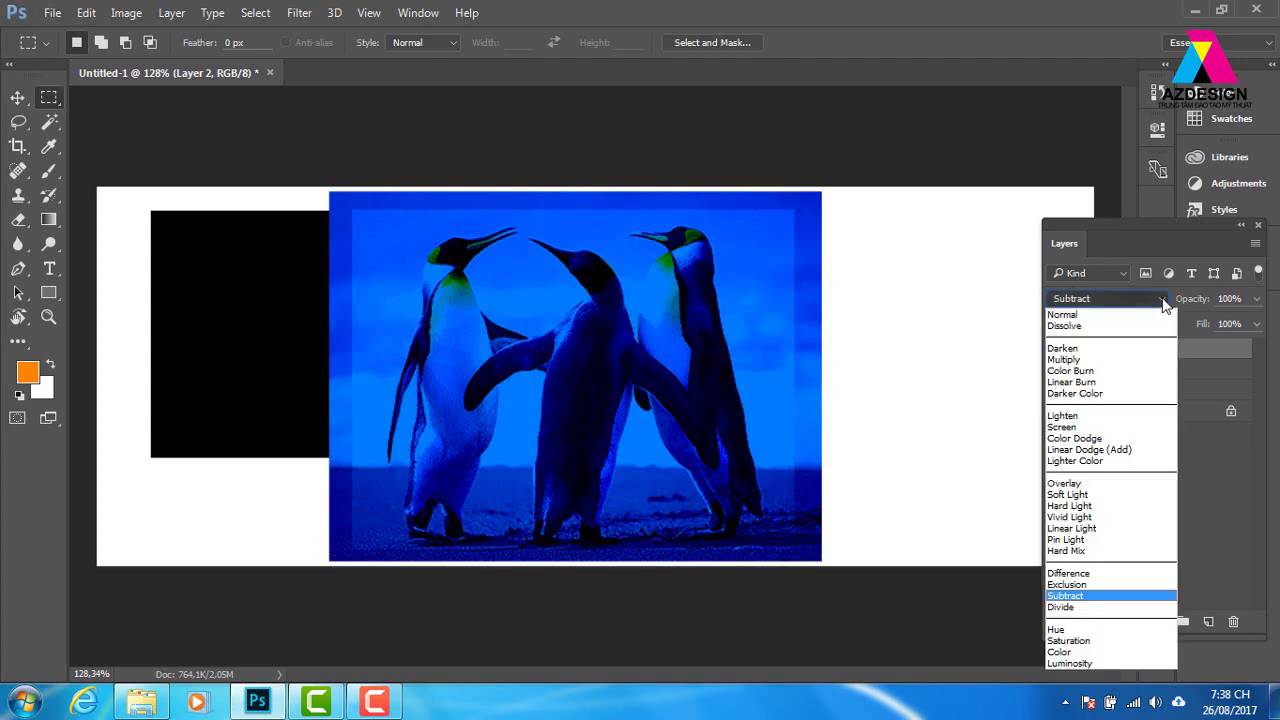
left_click(1163, 299)
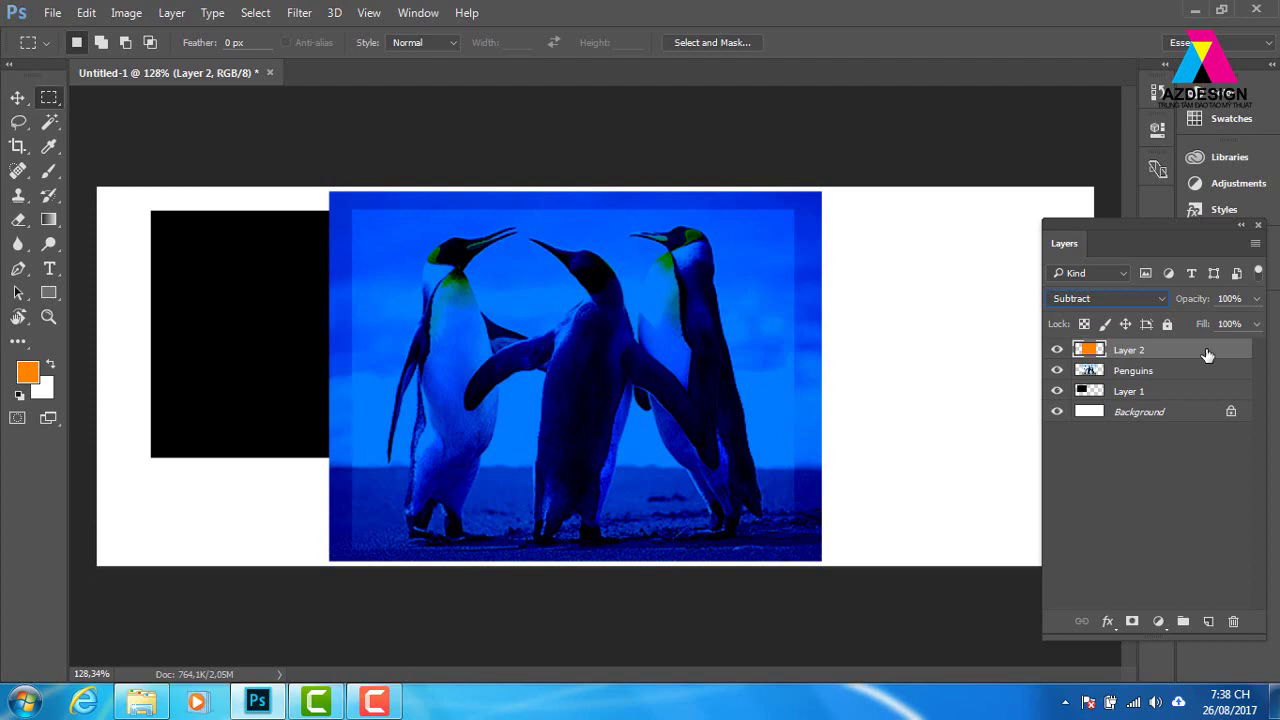
Delete the orange Layer 2, zoom in on the penguins, and marquee a thin strip down the middle penguin's belly.
left_click(1233, 621)
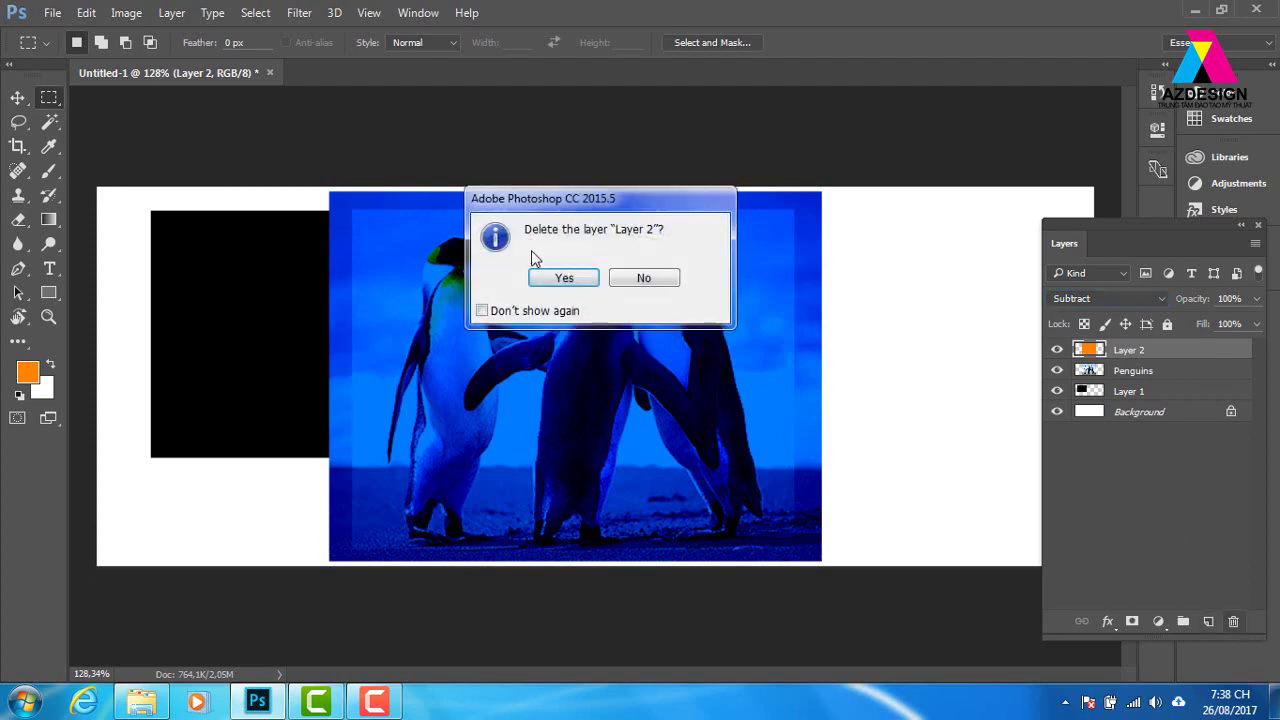
left_click(546, 278)
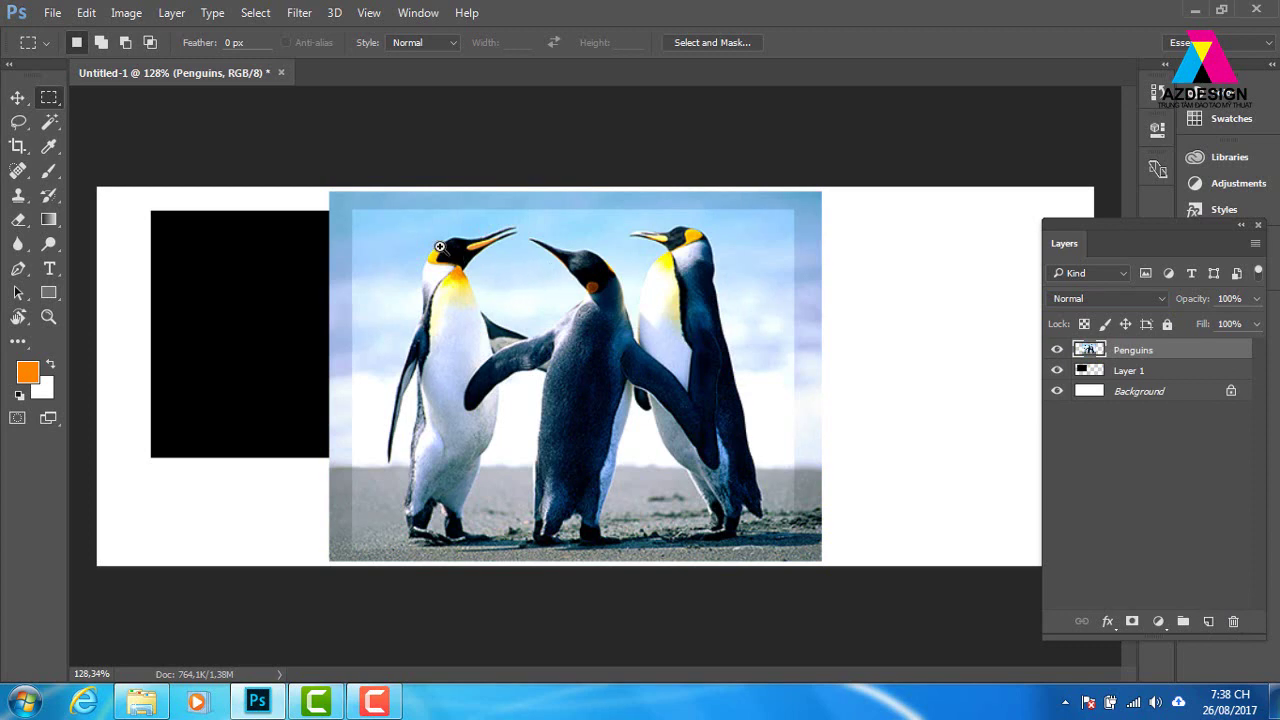
left_click_drag(446, 252, 500, 313)
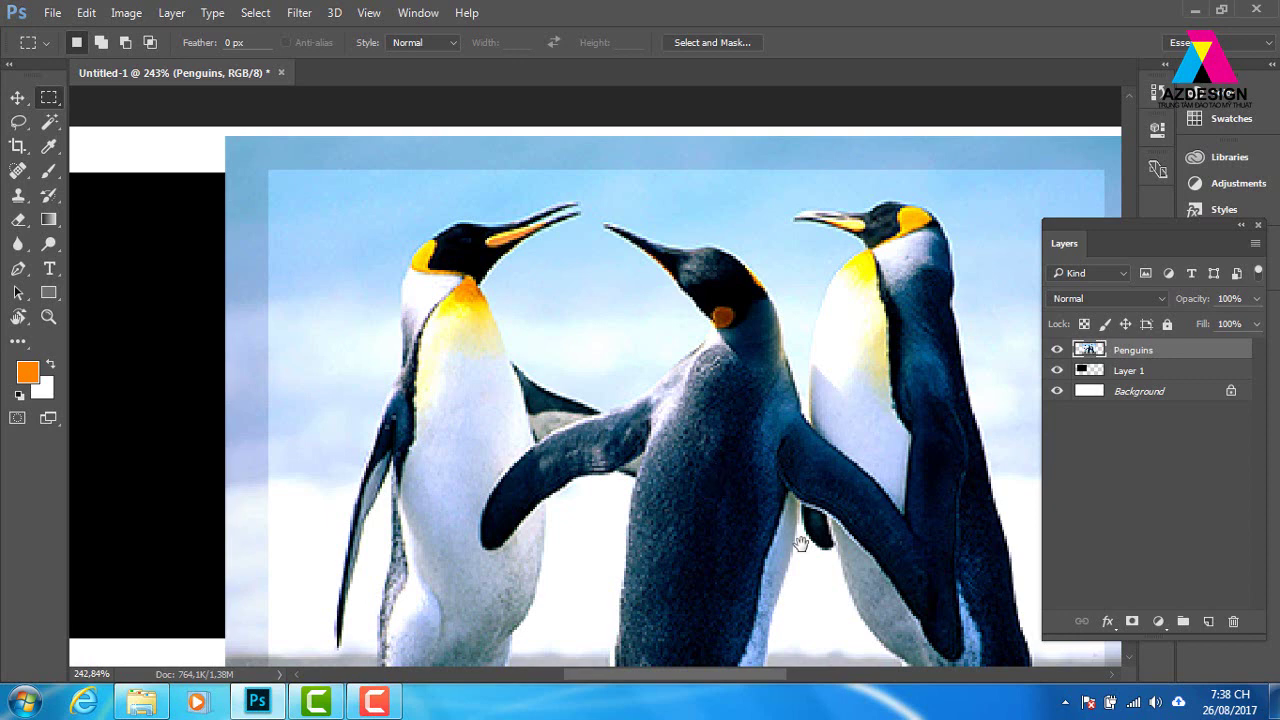
left_click_drag(801, 545, 770, 342)
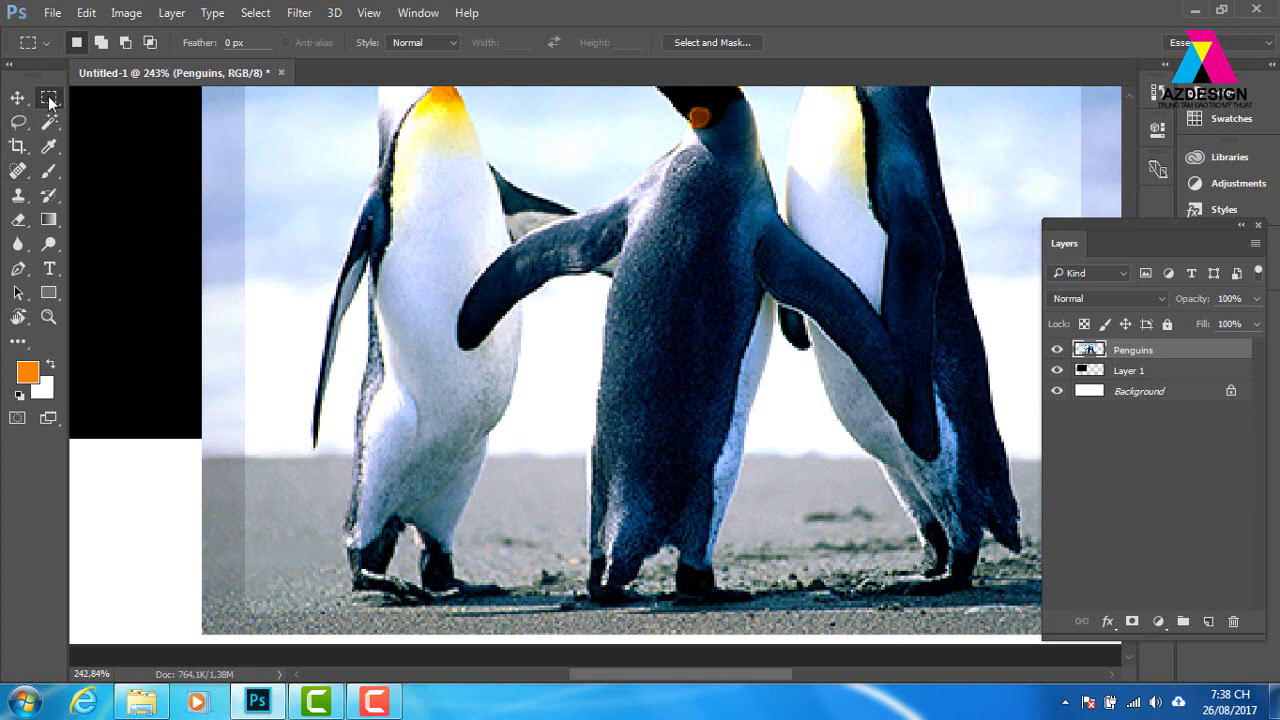
mouse_move(696, 170)
left_mouse_down()
mouse_move(647, 484)
mouse_move(662, 498)
left_mouse_up()
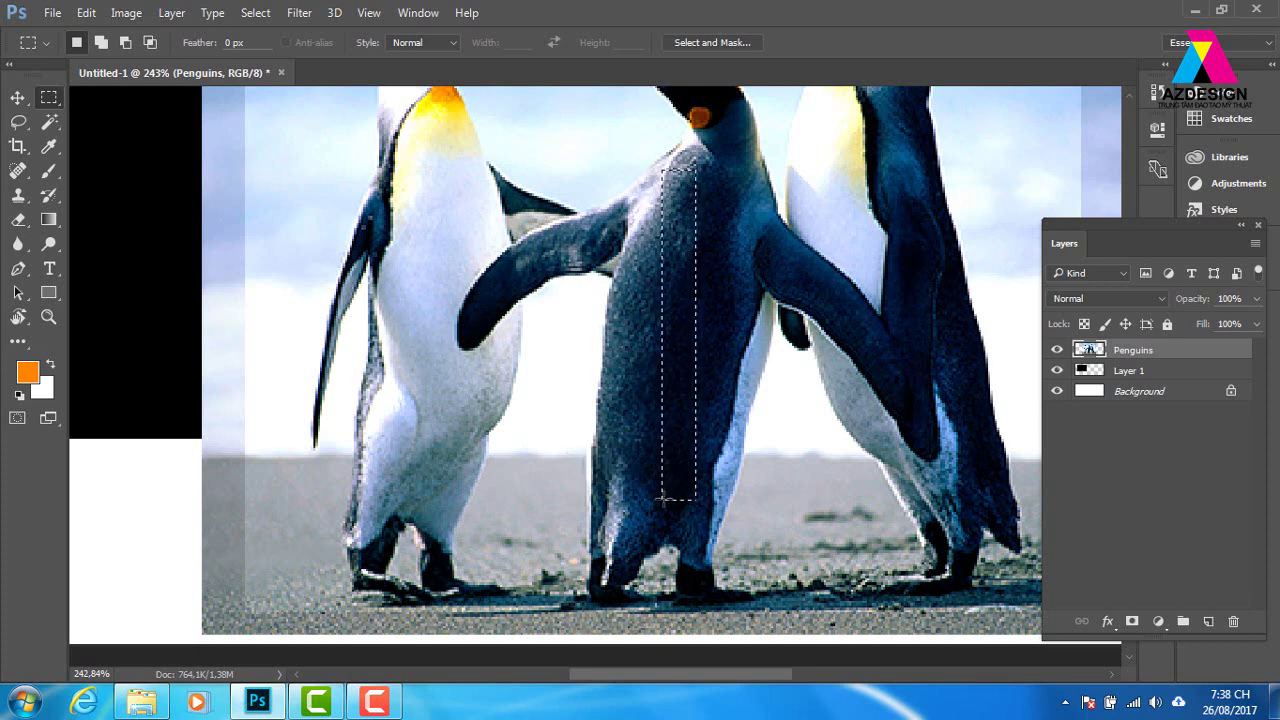
Deselect, redraw a thin strip marquee on the middle penguin's belly, and bring up its context menu.
left_click(703, 204)
left_click_drag(654, 204, 700, 444)
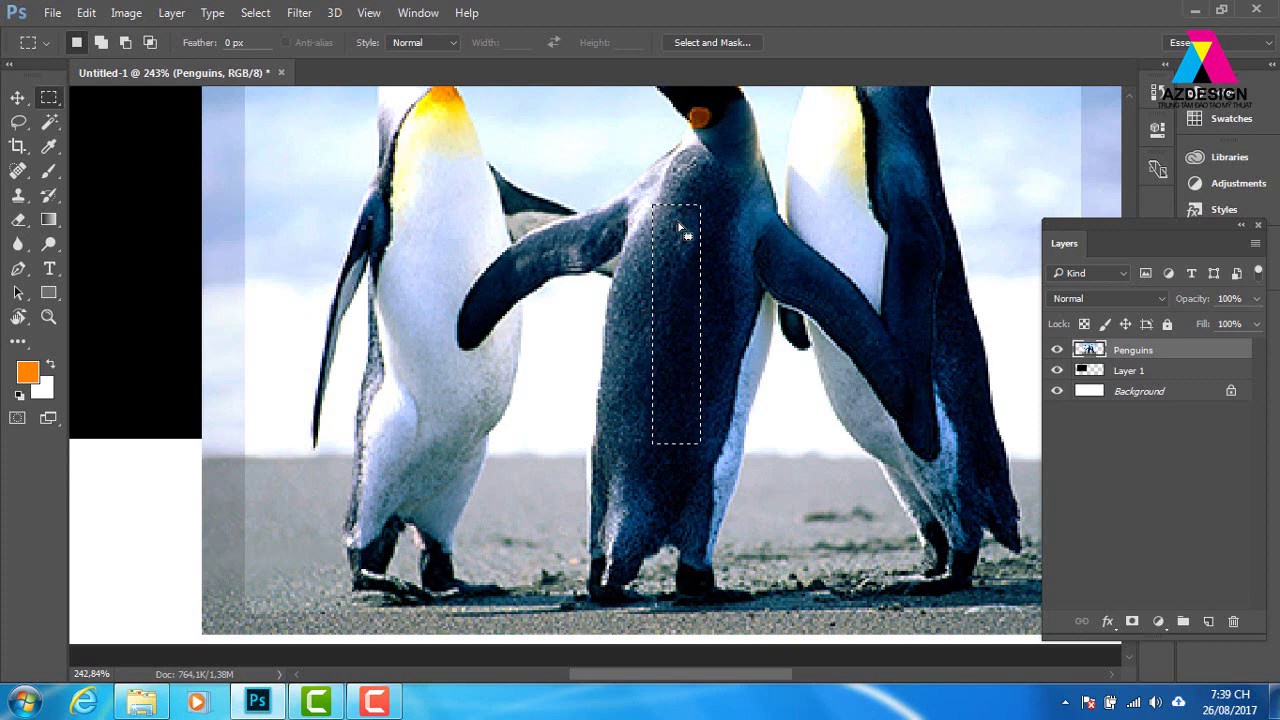
right_click(680, 230)
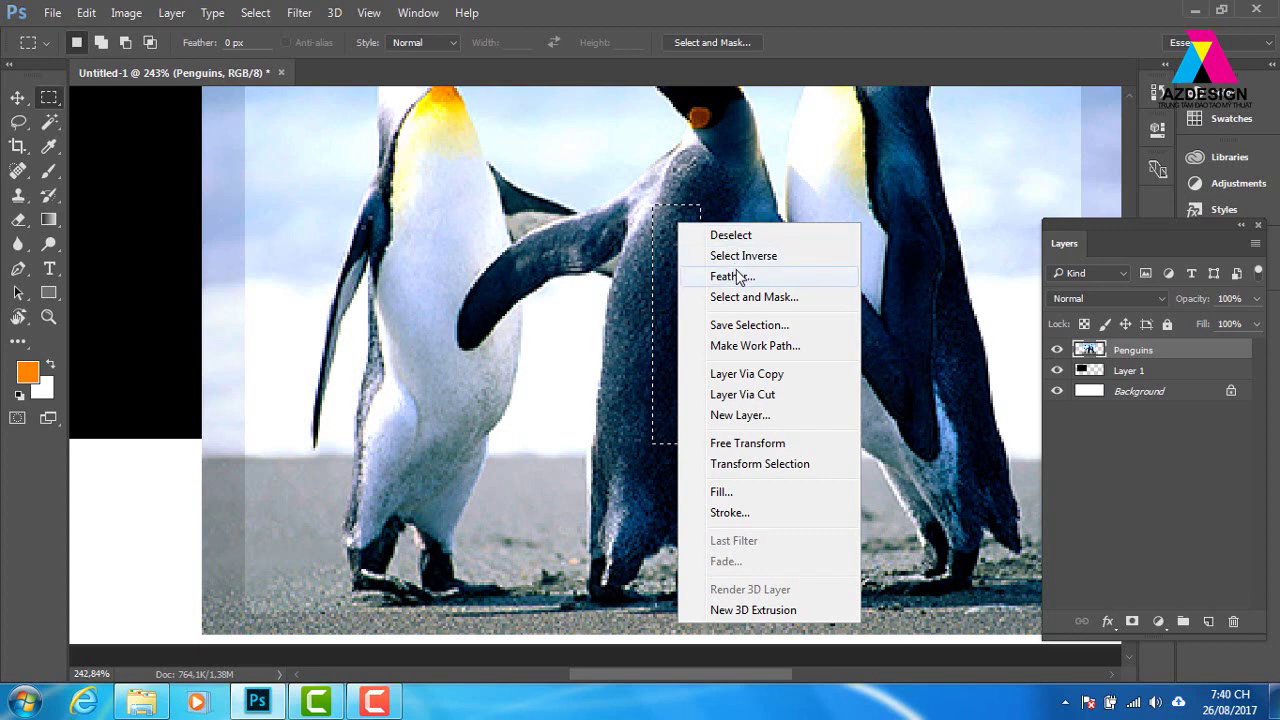
Feather the belly selection with a 10 px radius, then apply Feather a second time.
left_click(737, 276)
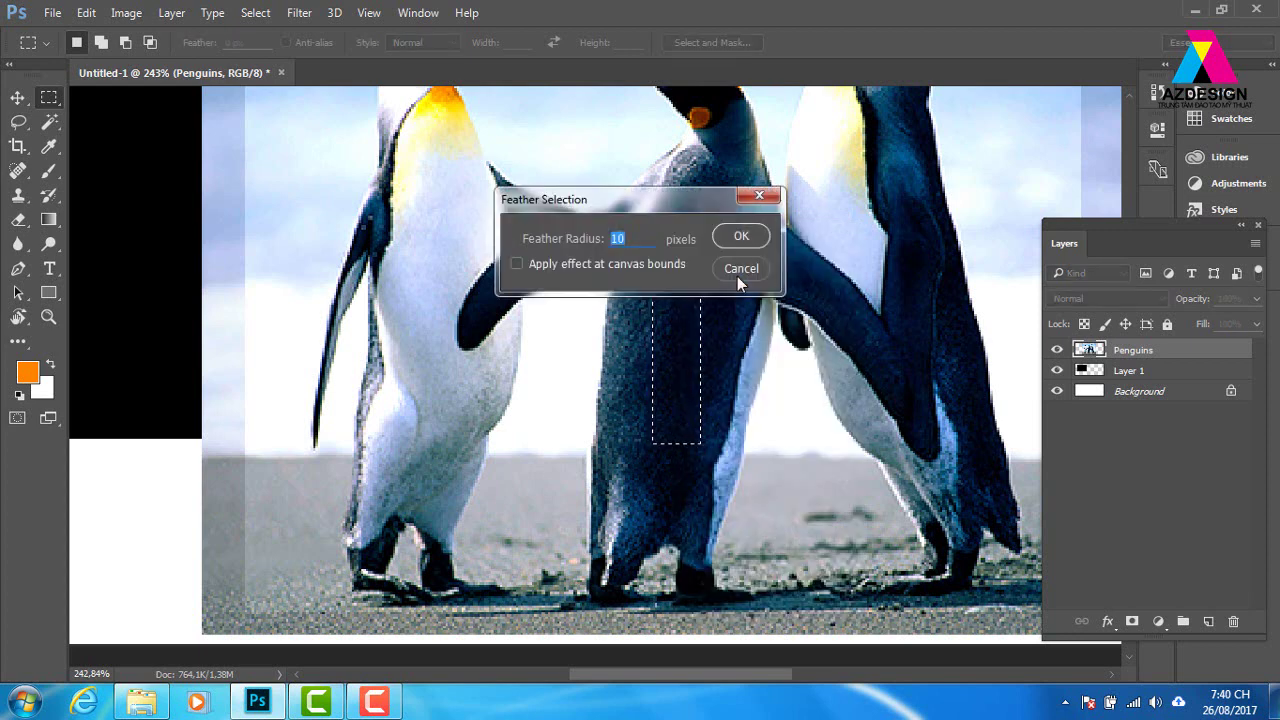
left_click_drag(707, 201, 975, 123)
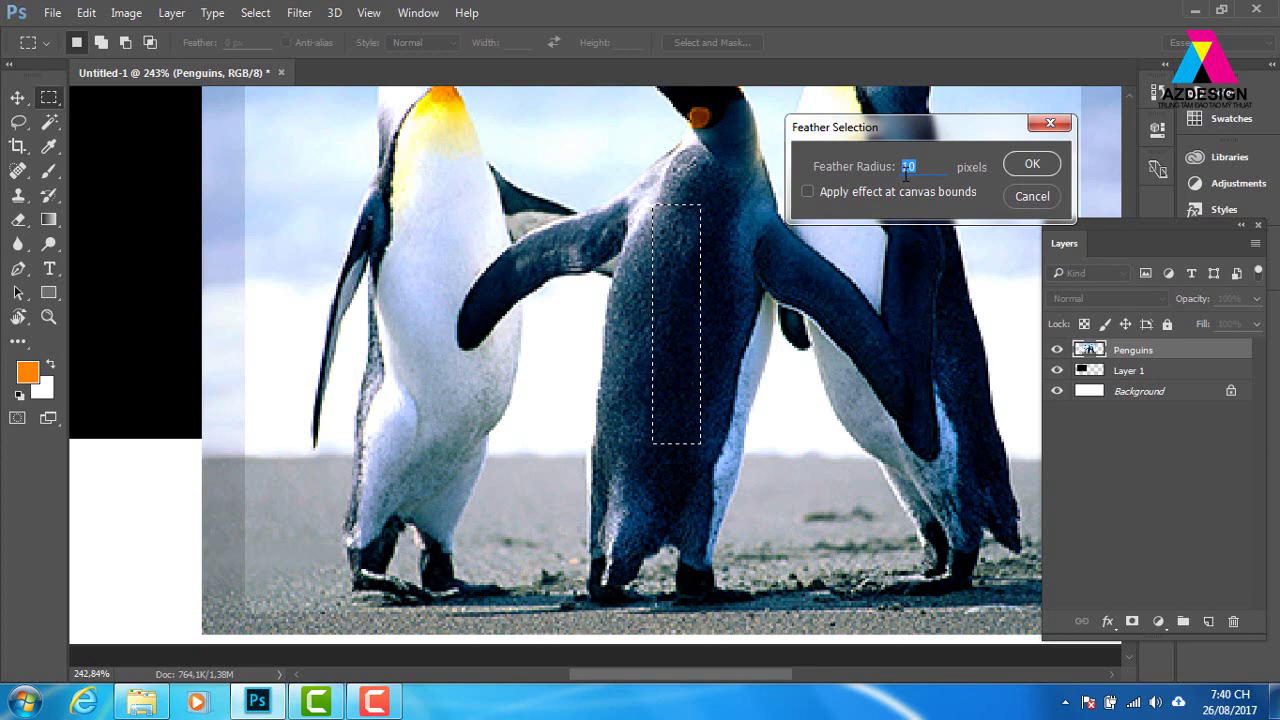
left_click(1045, 168)
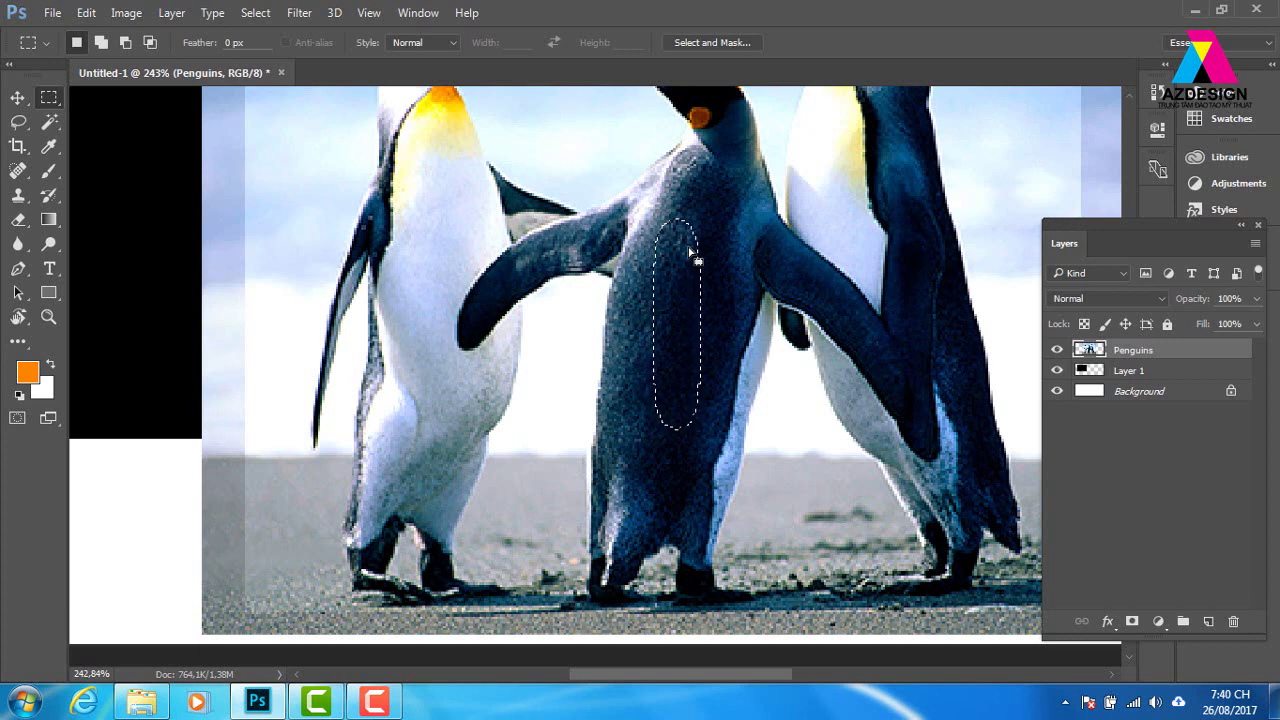
right_click(690, 251)
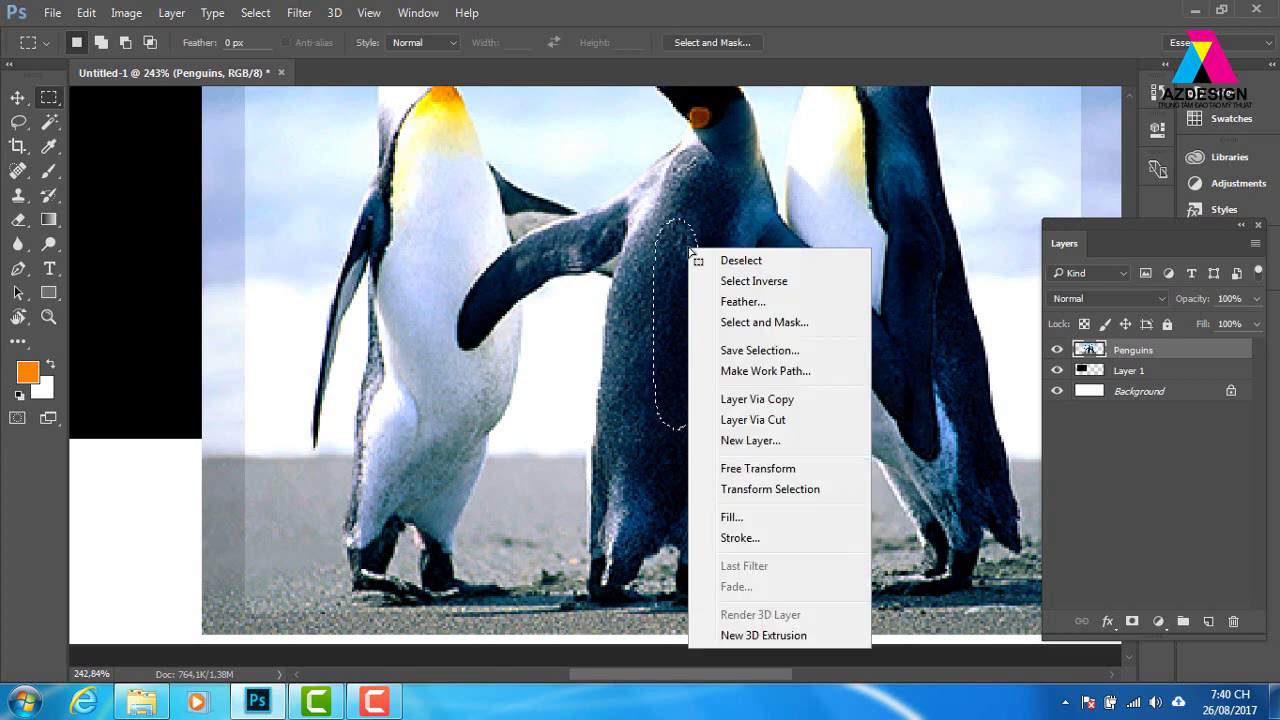
left_click(733, 302)
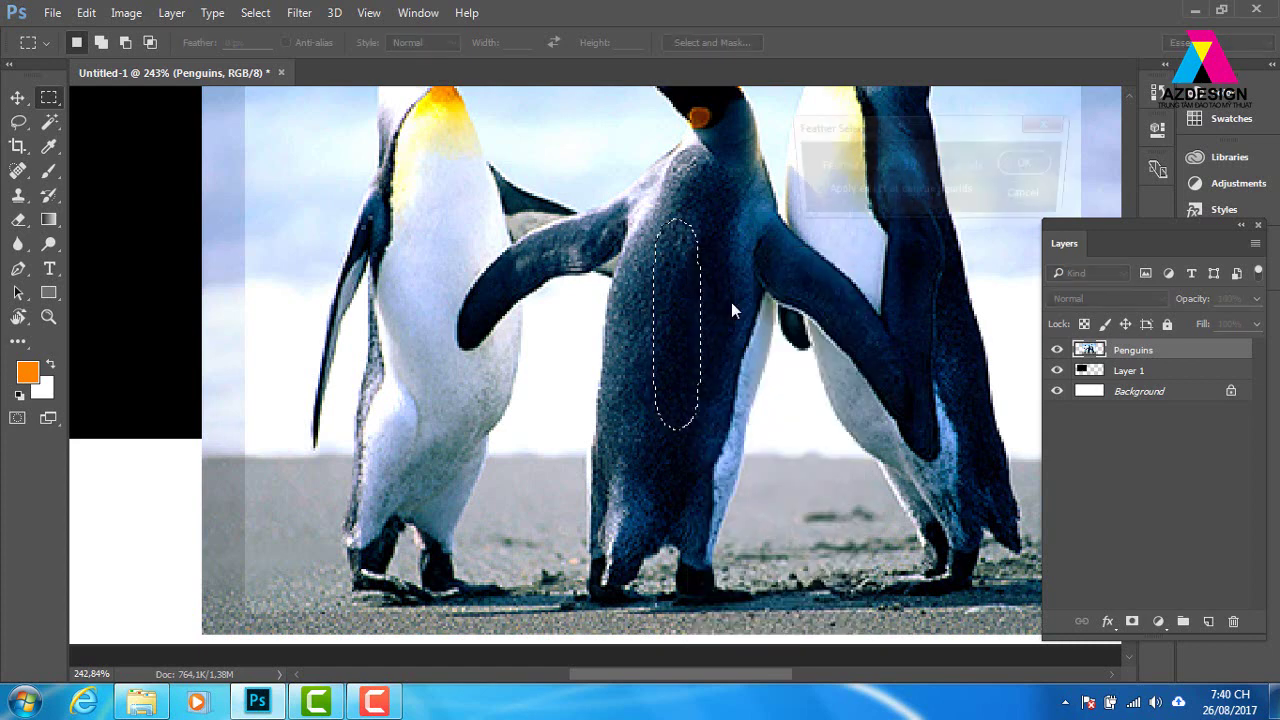
left_click(1027, 165)
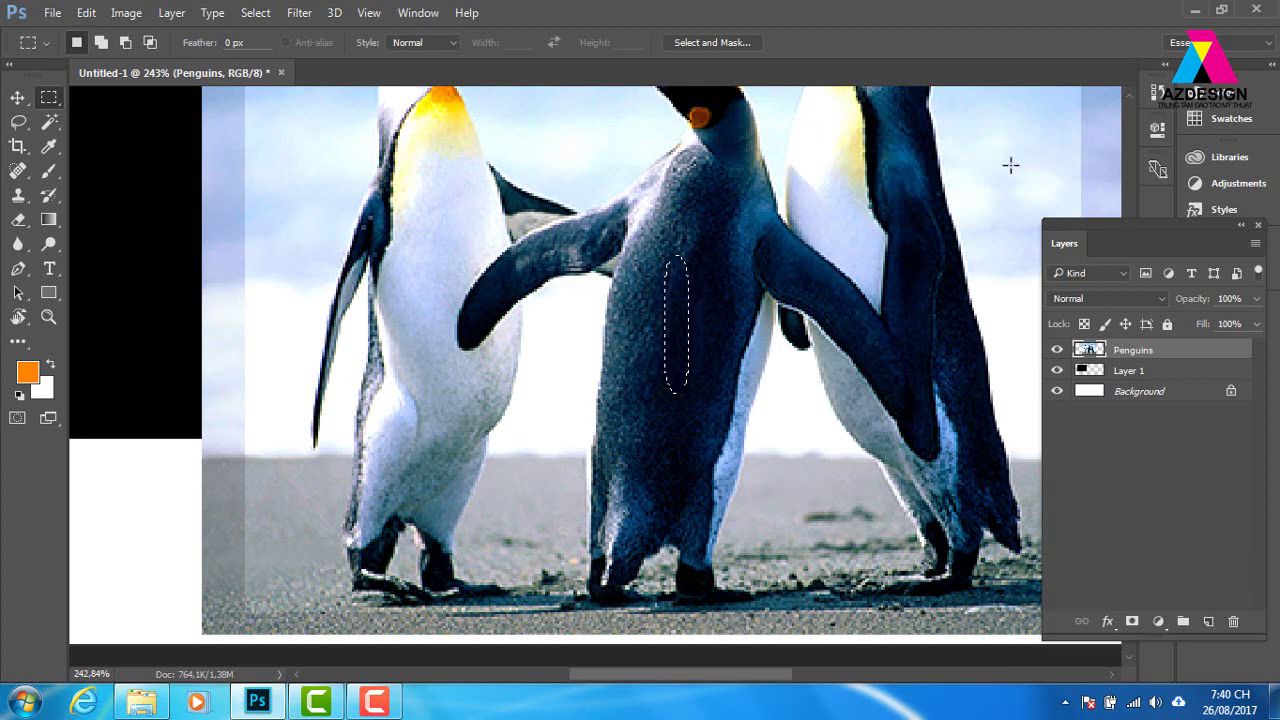
Fill a new layer's feathered belly selection with the orange foreground colour, then deselect.
left_click(1209, 622)
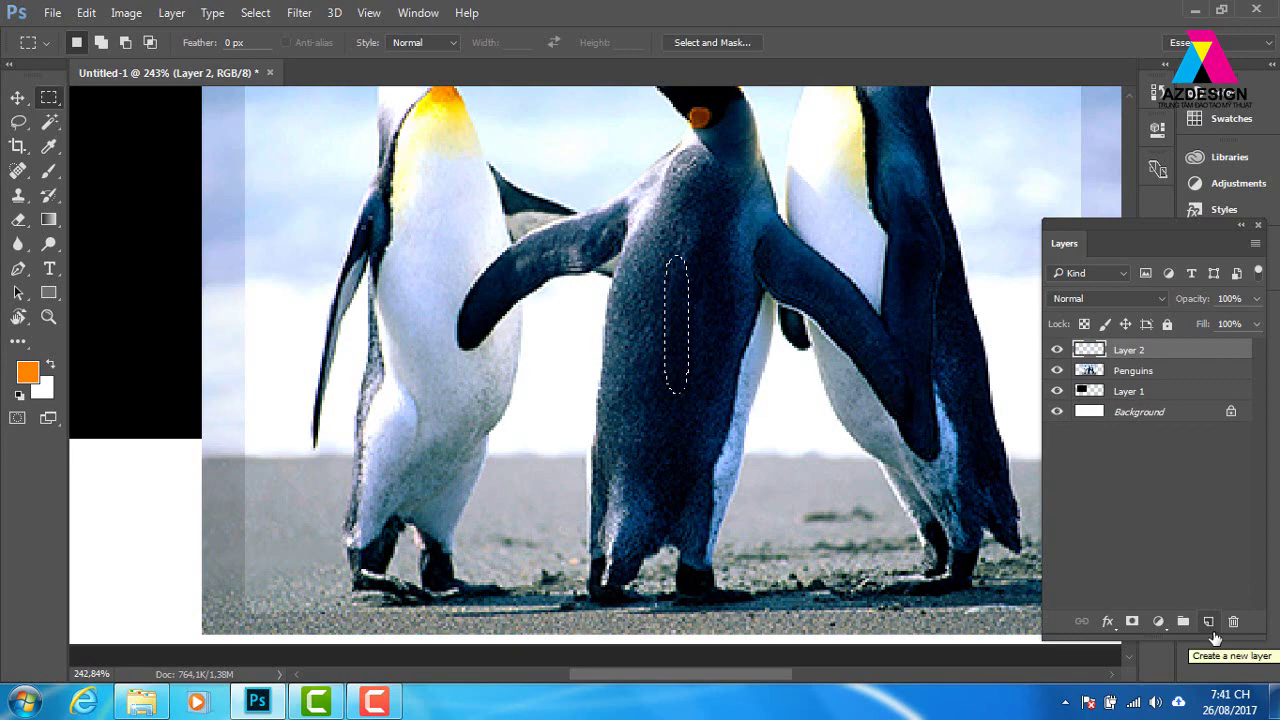
key("alt+BackSpace")
key("ctrl+s")
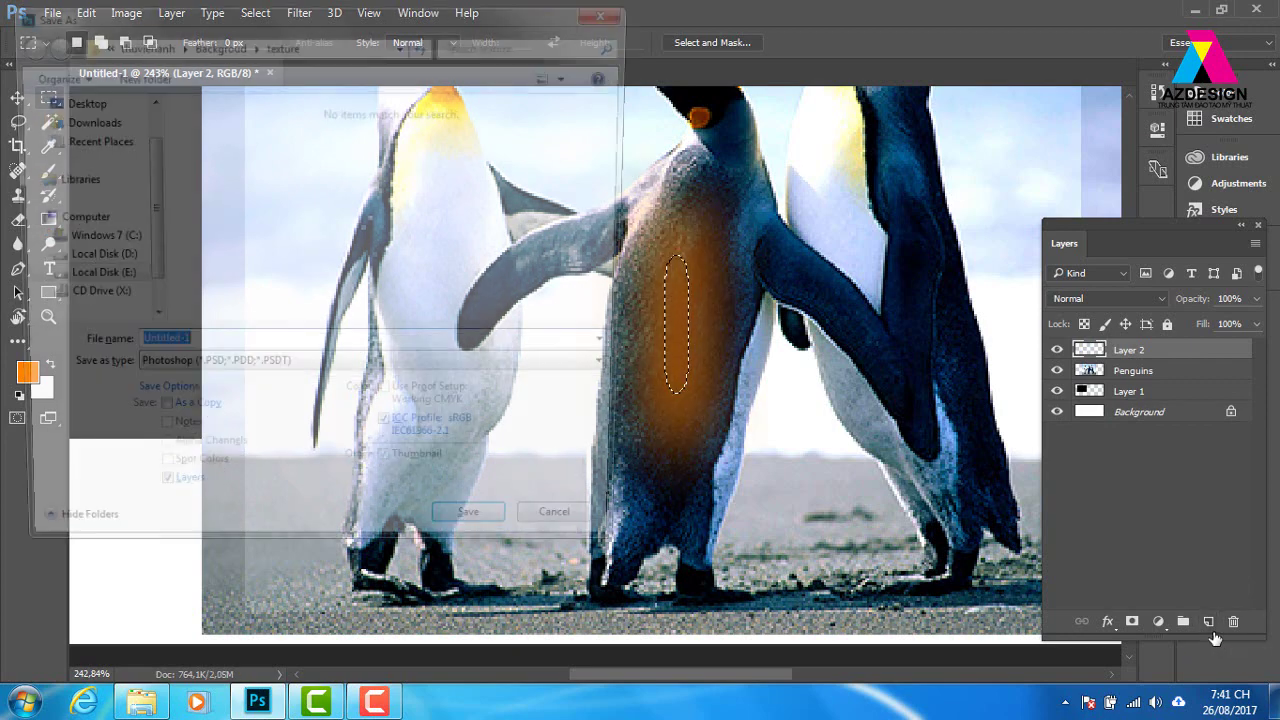
left_click(563, 540)
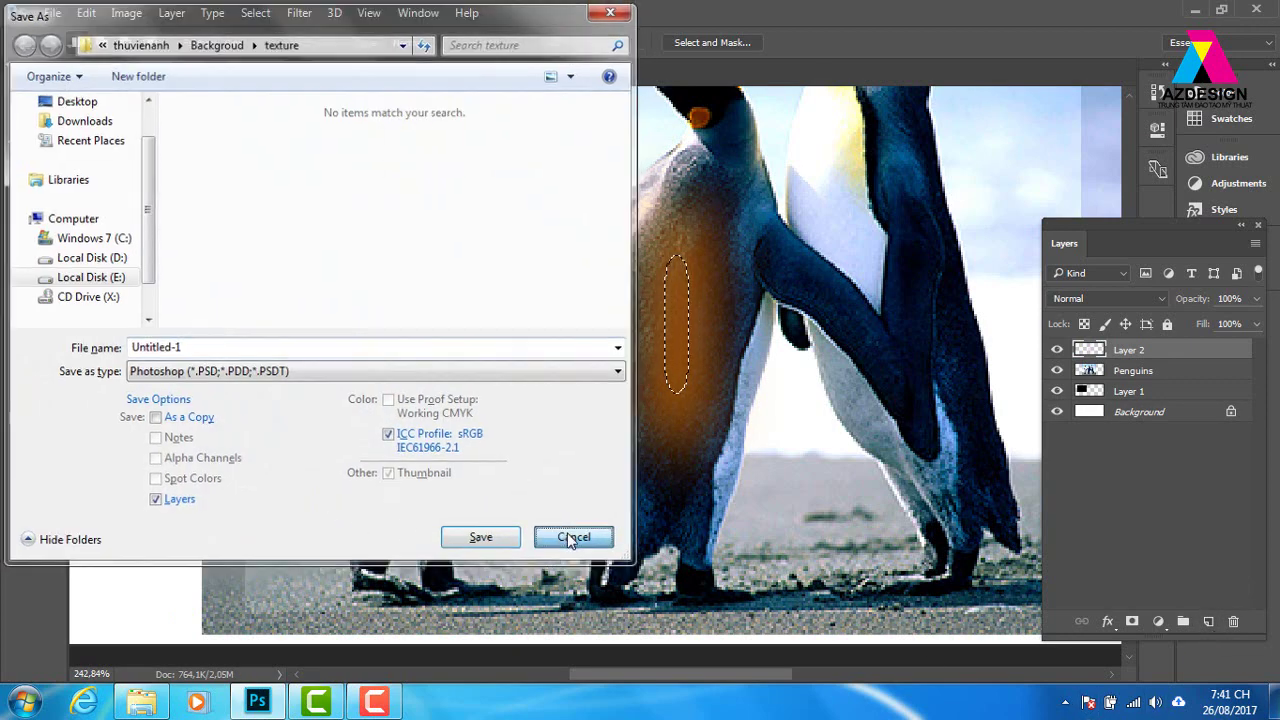
key("ctrl+d")
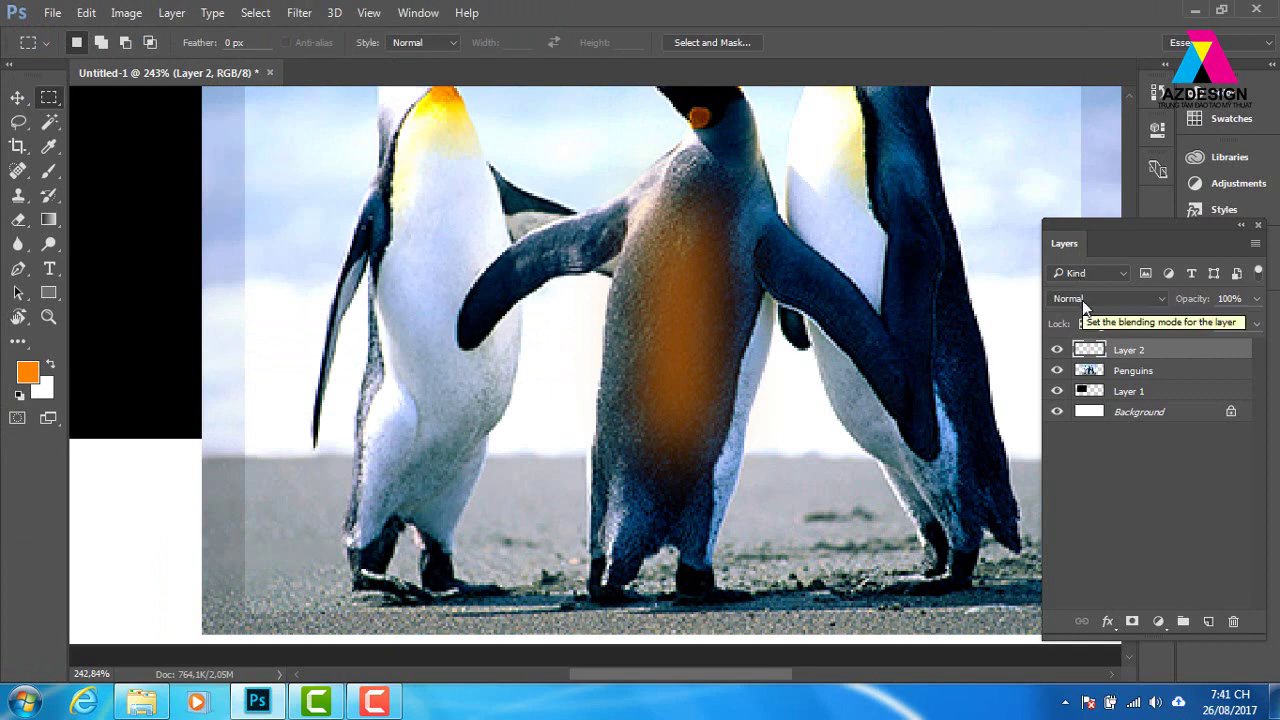
Try Overlay, Multiply and Color Dodge on Layer 2's orange glow, settling on Soft Light.
left_click(1084, 298)
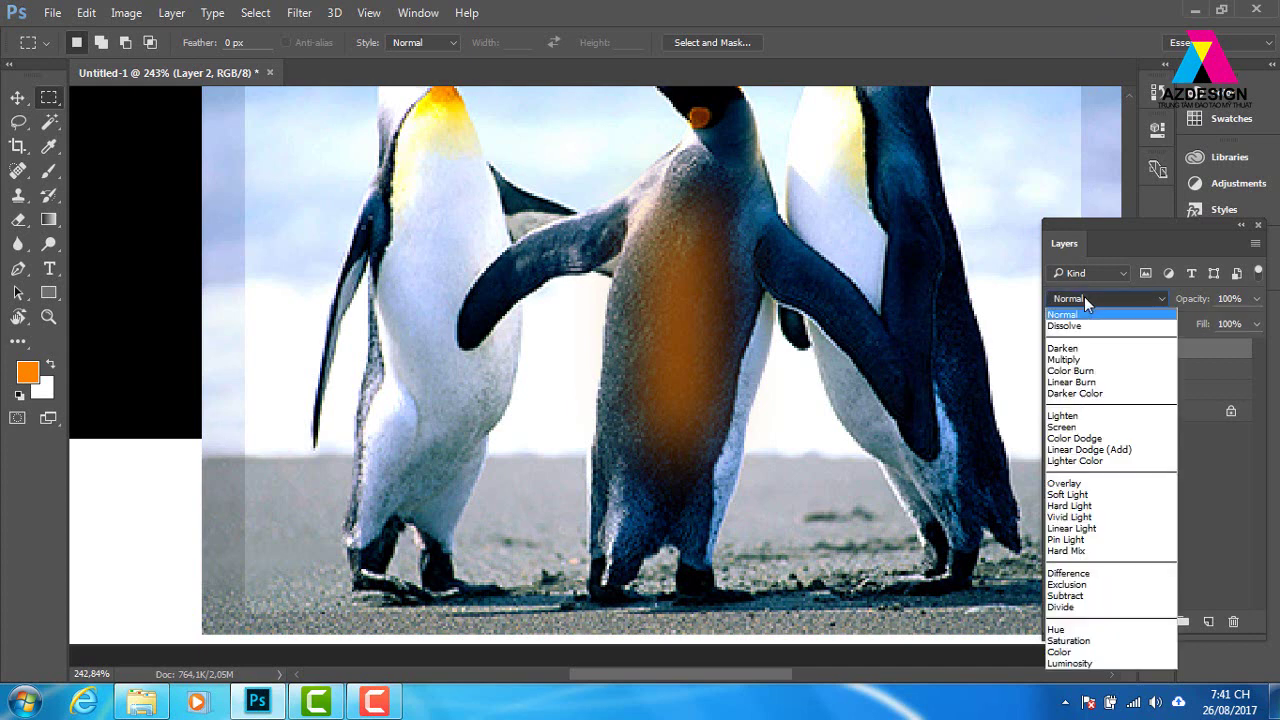
left_click(1064, 483)
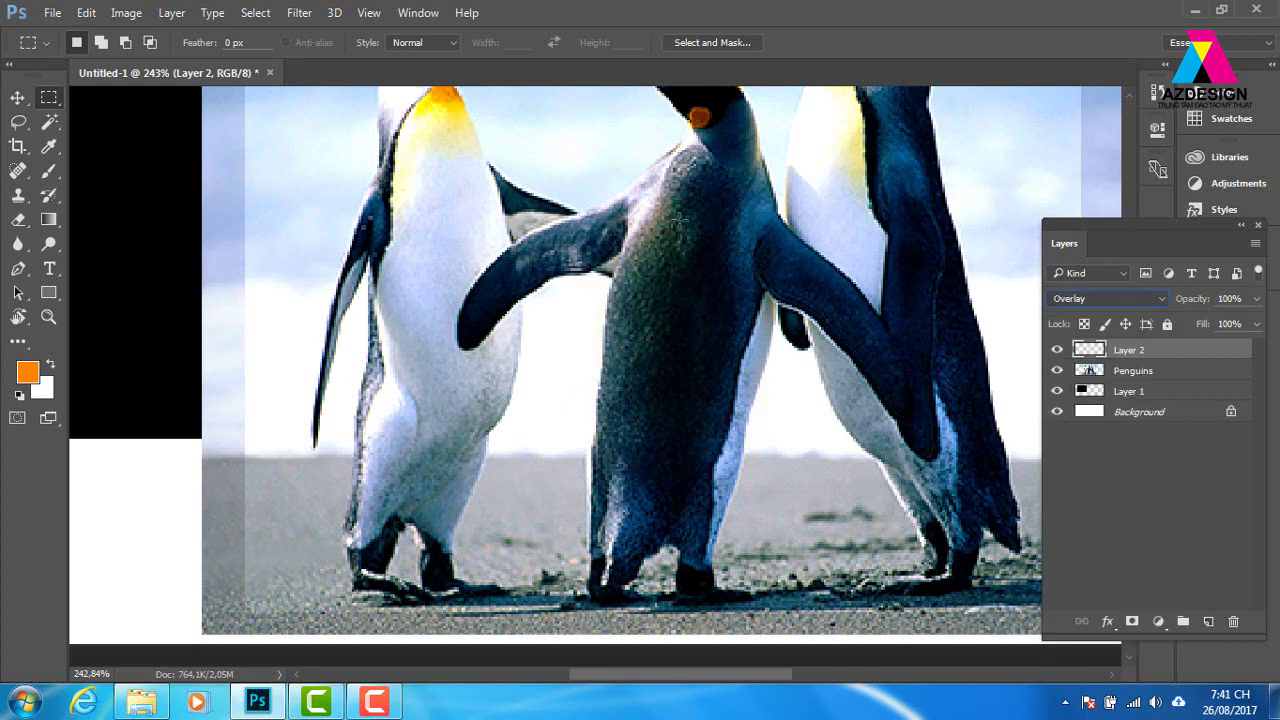
left_click(1067, 298)
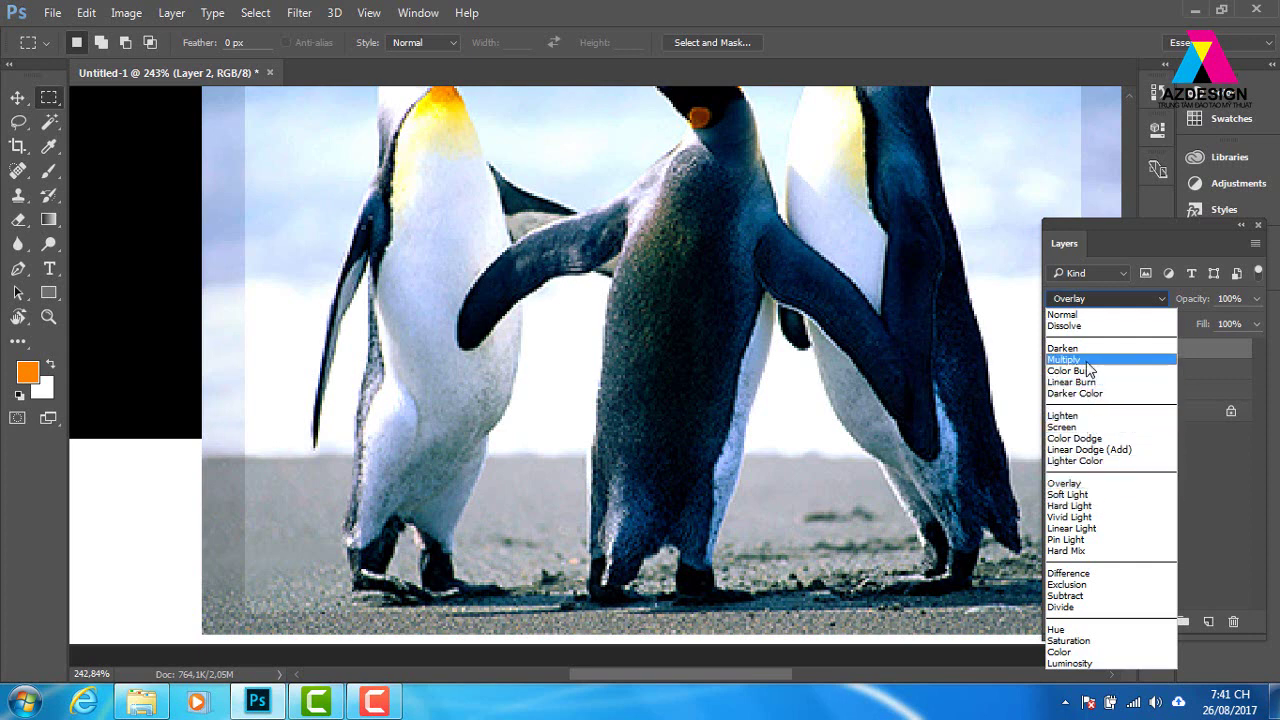
left_click(1085, 359)
left_click(1084, 300)
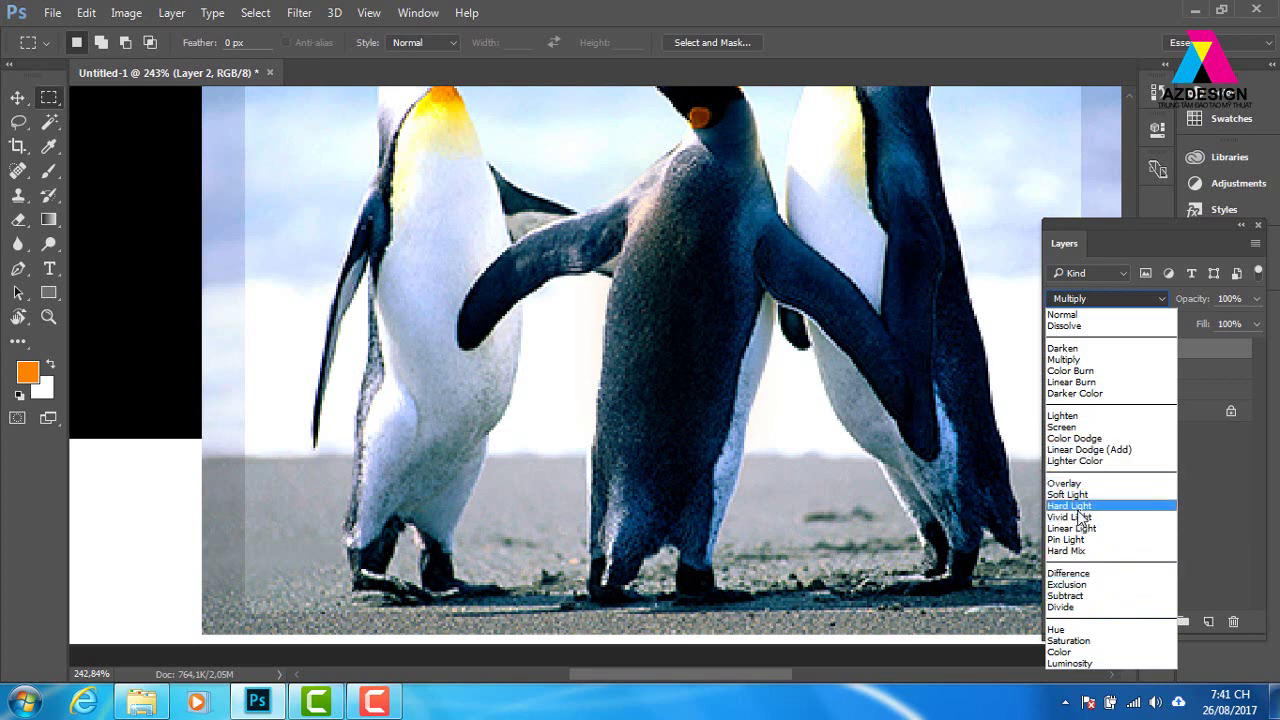
left_click(1076, 437)
left_click(1078, 299)
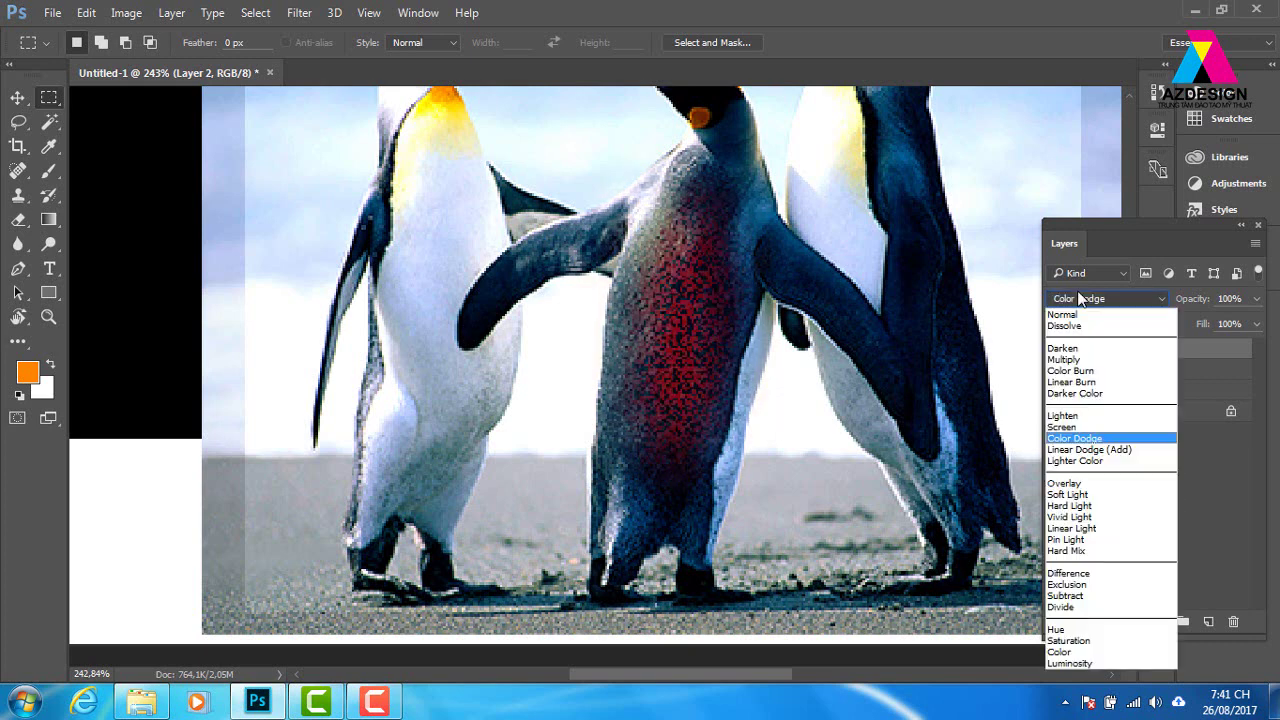
left_click(1072, 495)
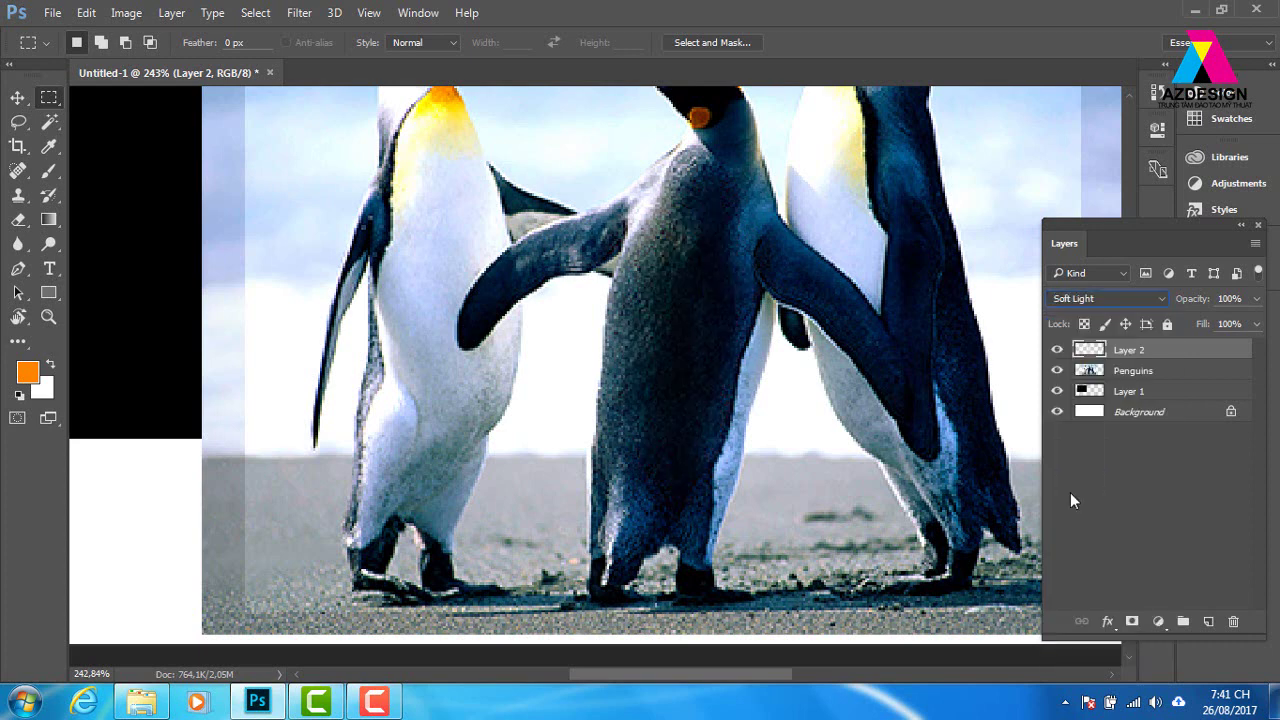
Free-transform Layer 2's orange tint onto the middle penguin and commit its position.
key("v")
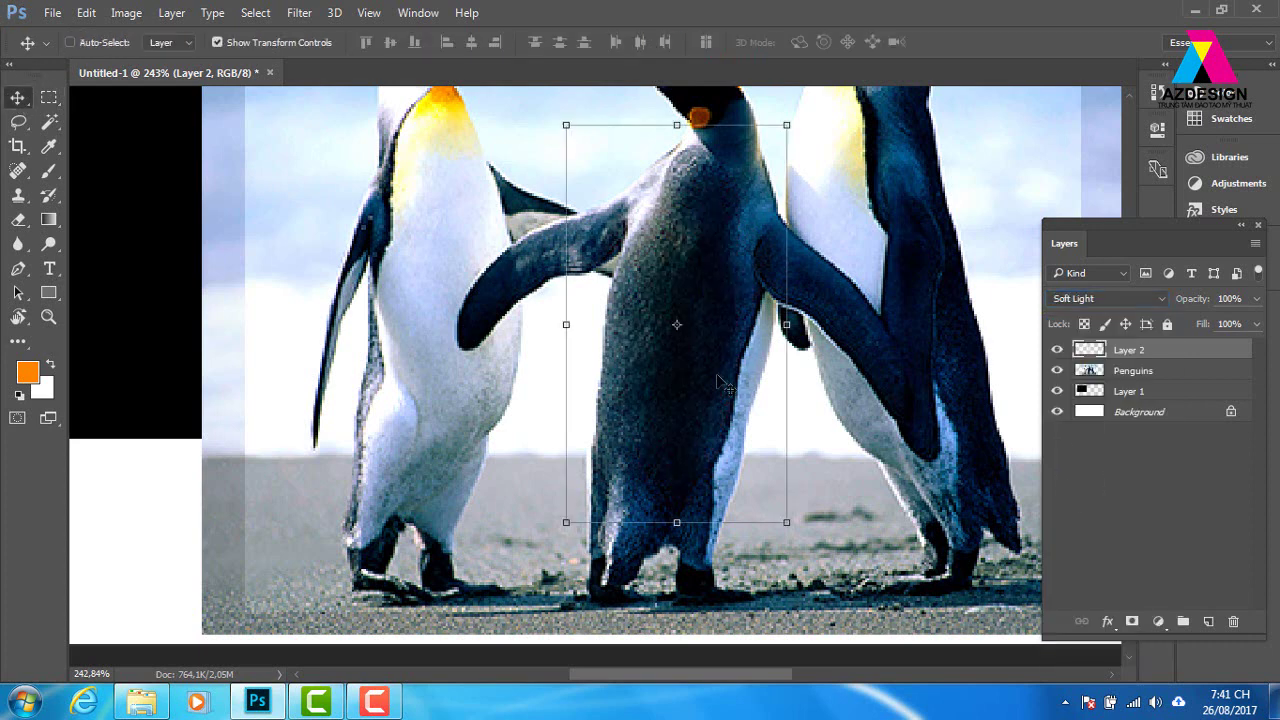
key("ctrl+t")
mouse_move(676, 325)
left_mouse_down()
mouse_move(951, 327)
mouse_move(660, 318)
mouse_move(437, 270)
left_mouse_up()
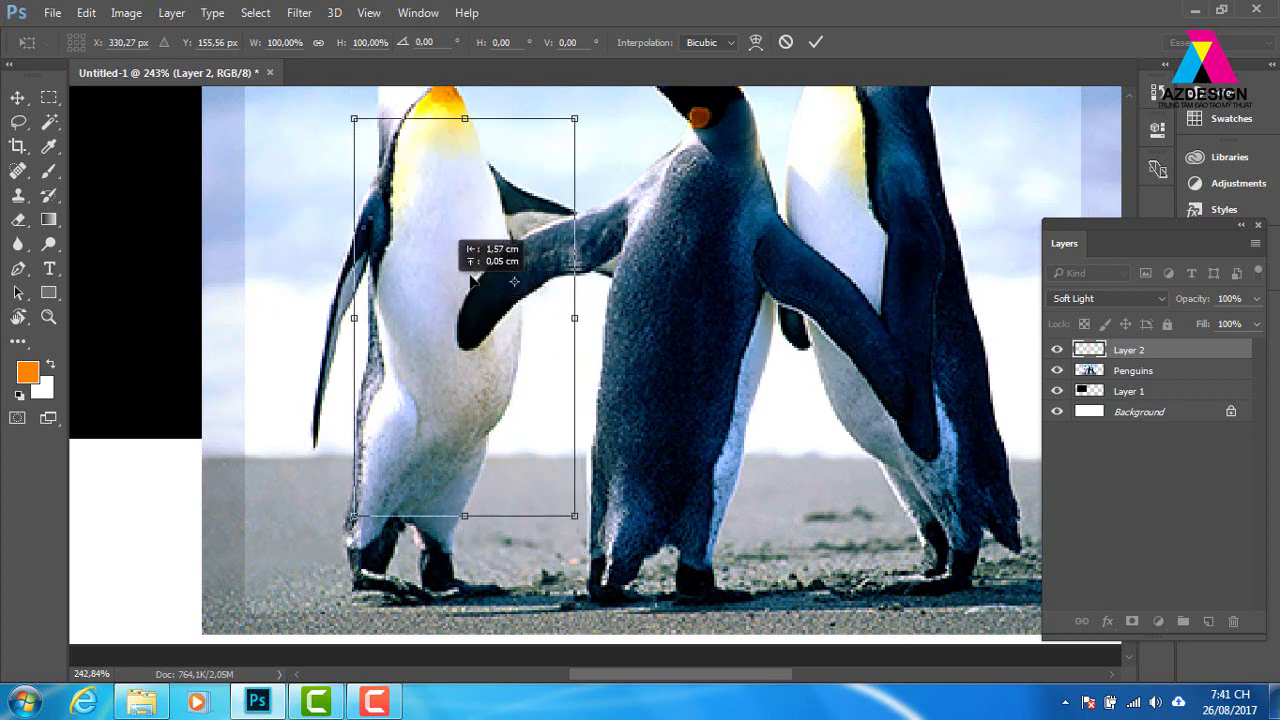
left_click_drag(437, 270, 656, 304)
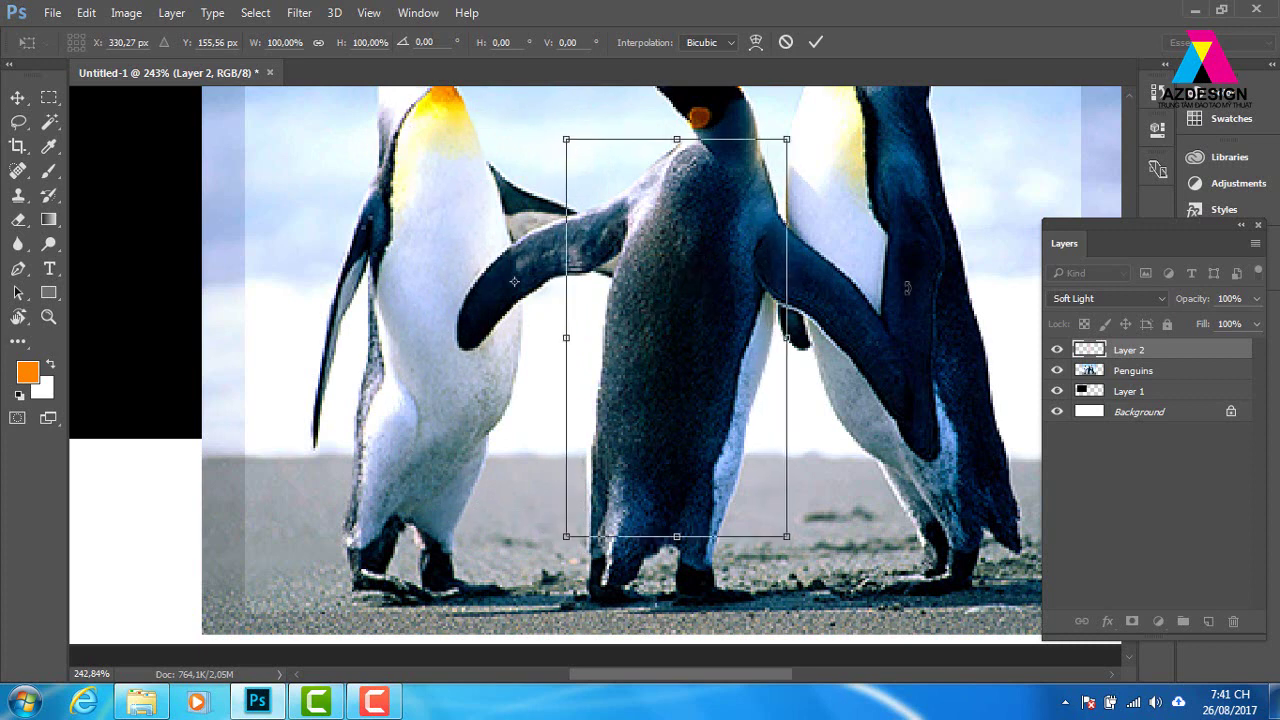
key("Return")
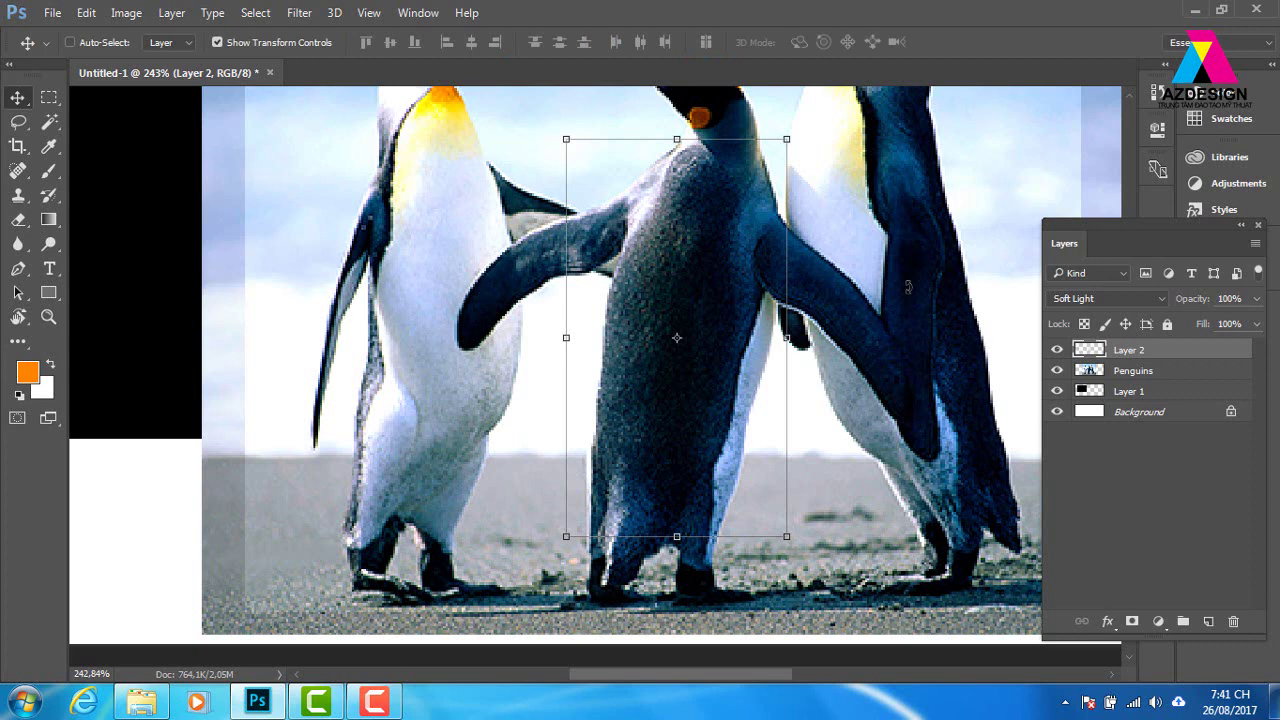
mouse_move(650, 347)
left_mouse_down()
mouse_move(530, 427)
mouse_move(648, 340)
left_mouse_up()
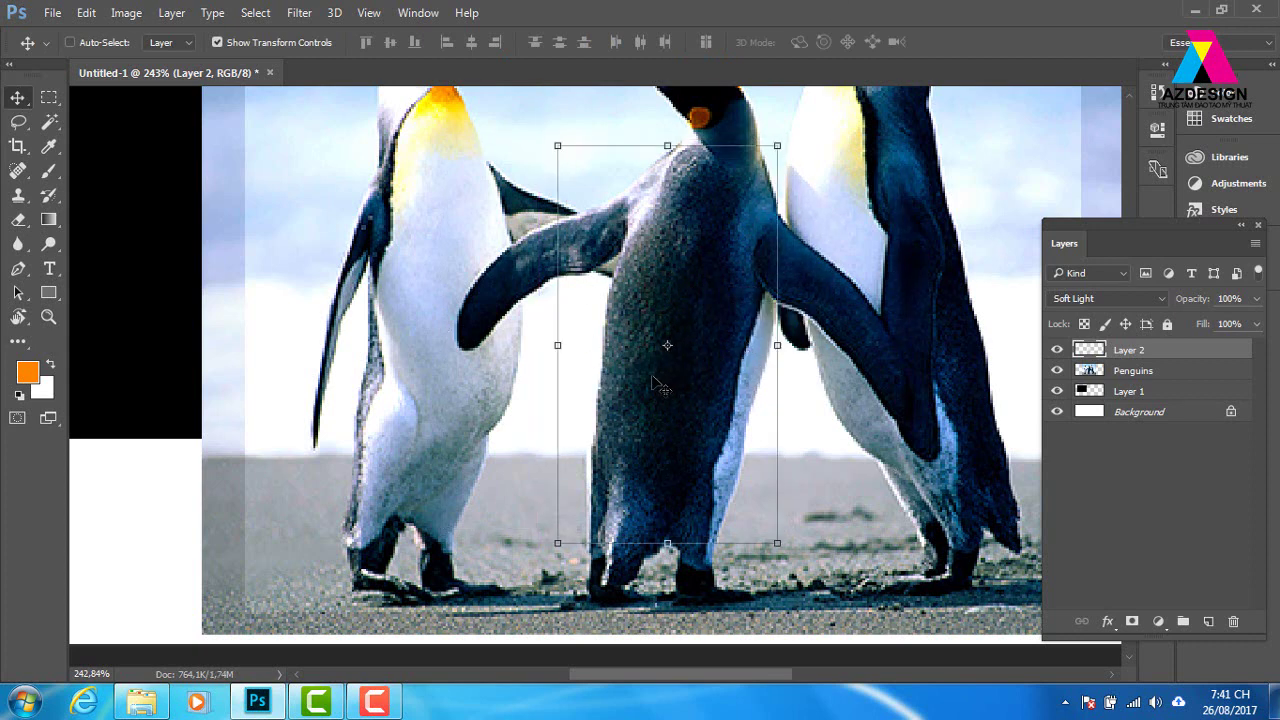
Toggle Show Transform Controls and fine-tune the tint upward over the penguin's belly.
left_click(217, 42)
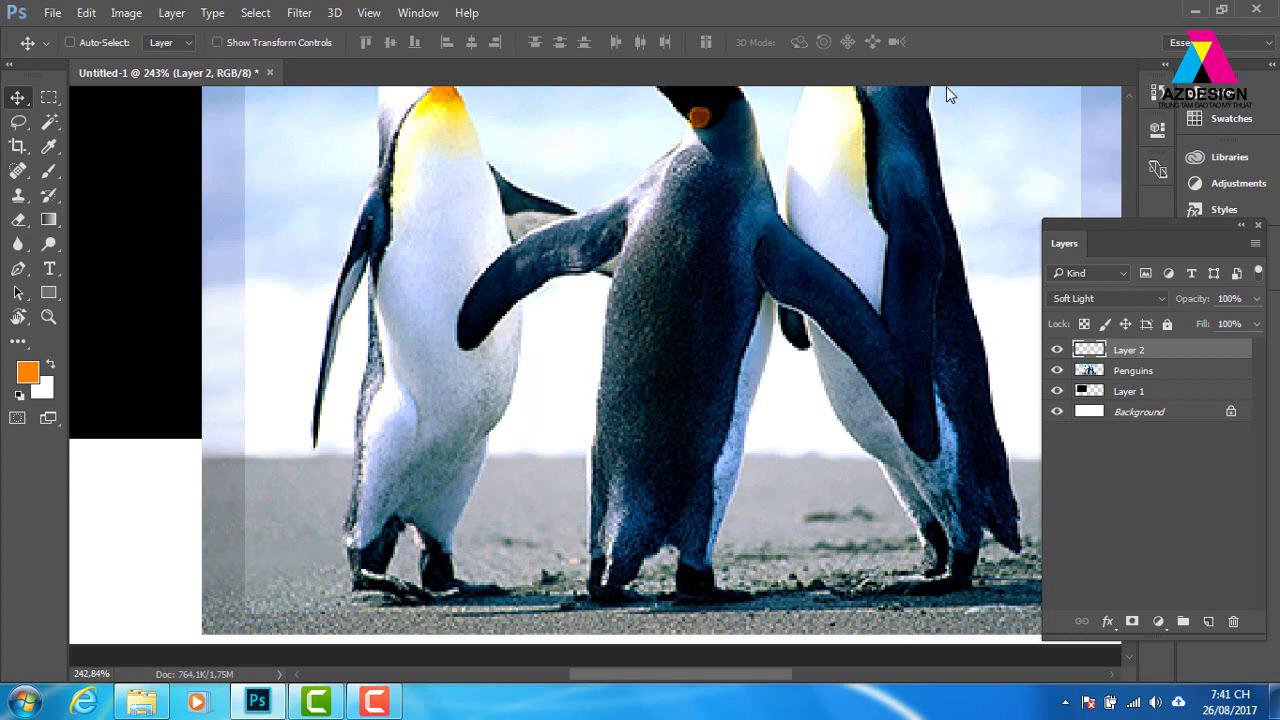
left_click(217, 42)
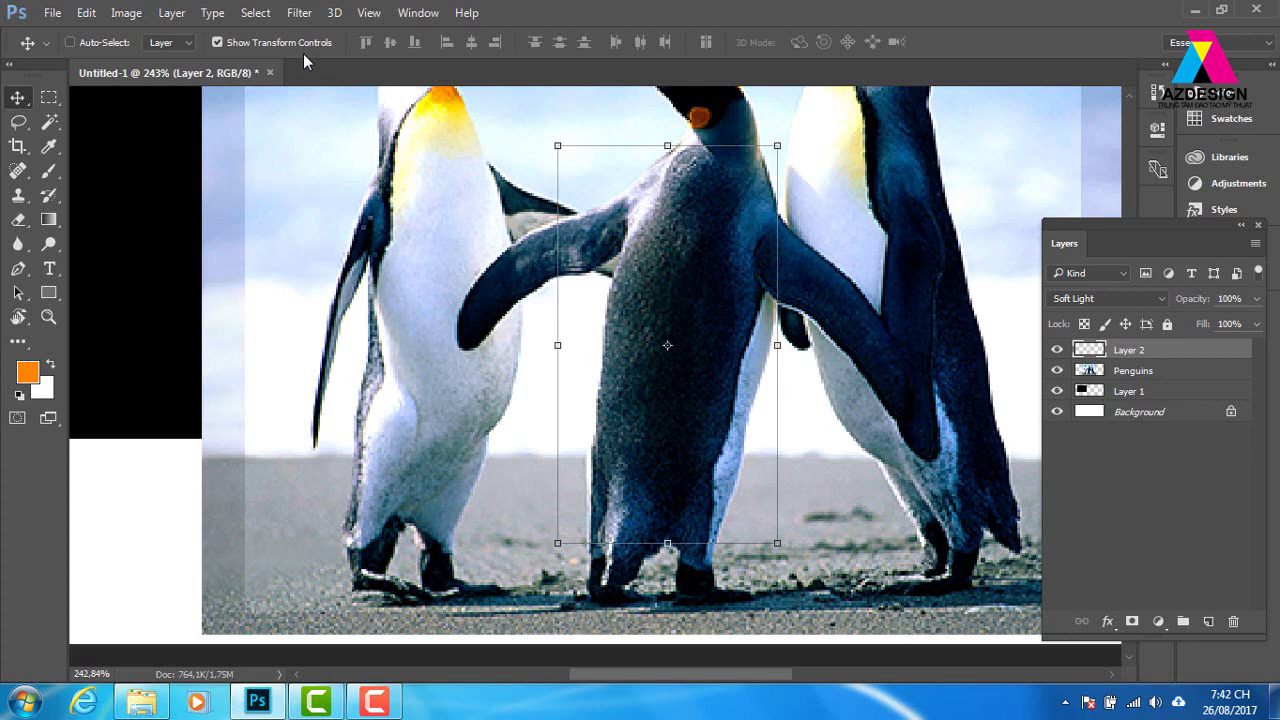
left_click(217, 42)
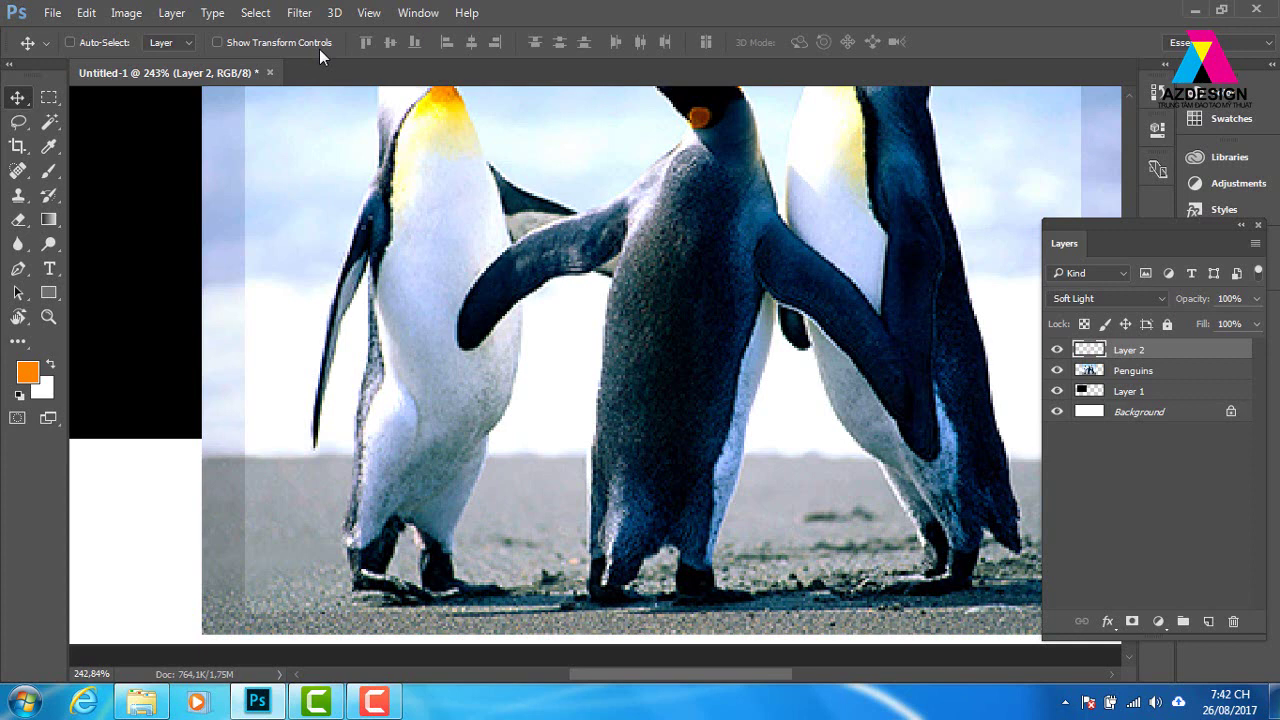
mouse_move(692, 280)
left_mouse_down()
mouse_move(674, 263)
mouse_move(692, 257)
left_mouse_up()
View the banner at 100% and delete the Penguins photo layer.
key("ctrl+1")
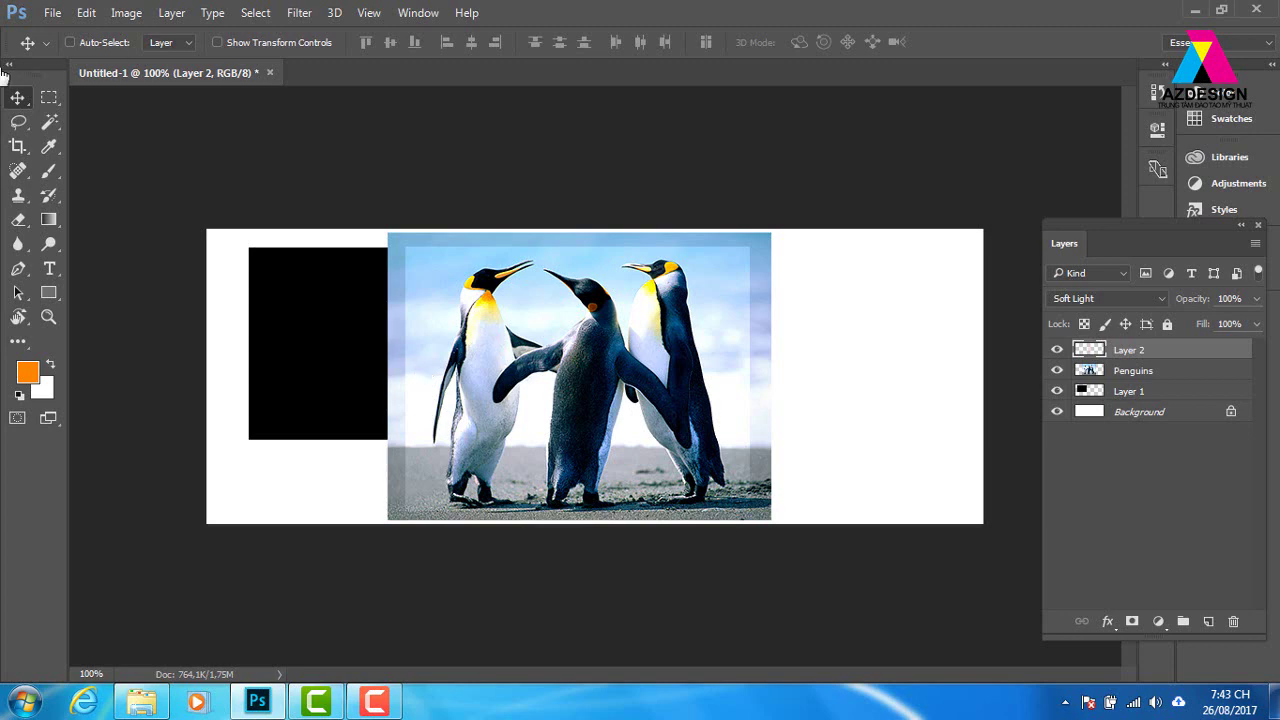
right_click(590, 292)
left_click(610, 314)
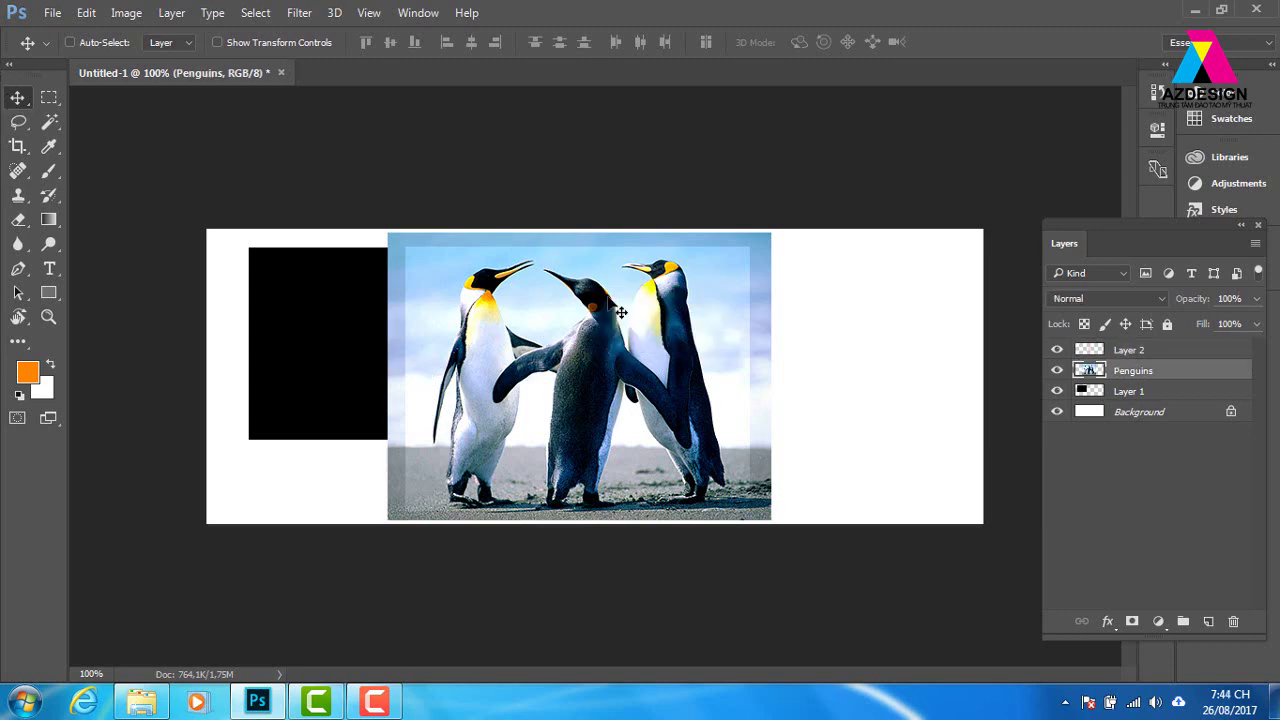
key("Delete")
Open Explorer and browse Local Disk (D:), peeking into the yensao folder before backing out.
left_click(141, 703)
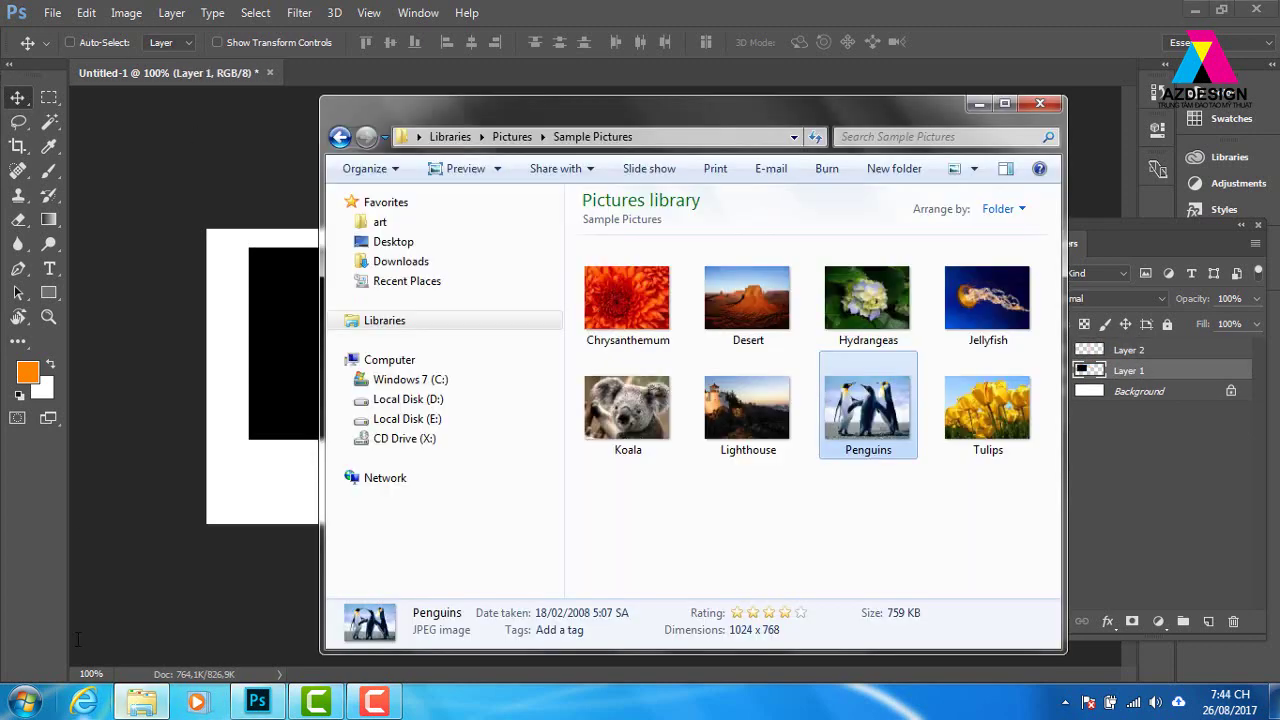
mouse_move(407, 399)
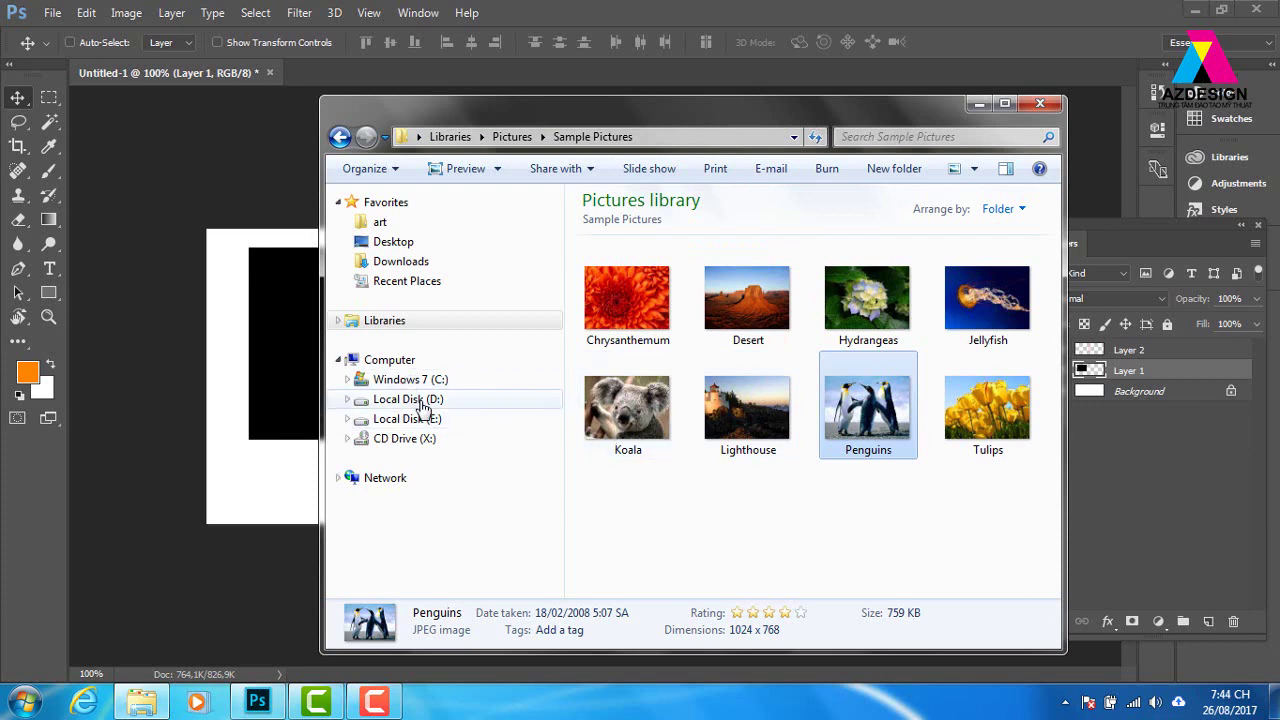
left_click(422, 406)
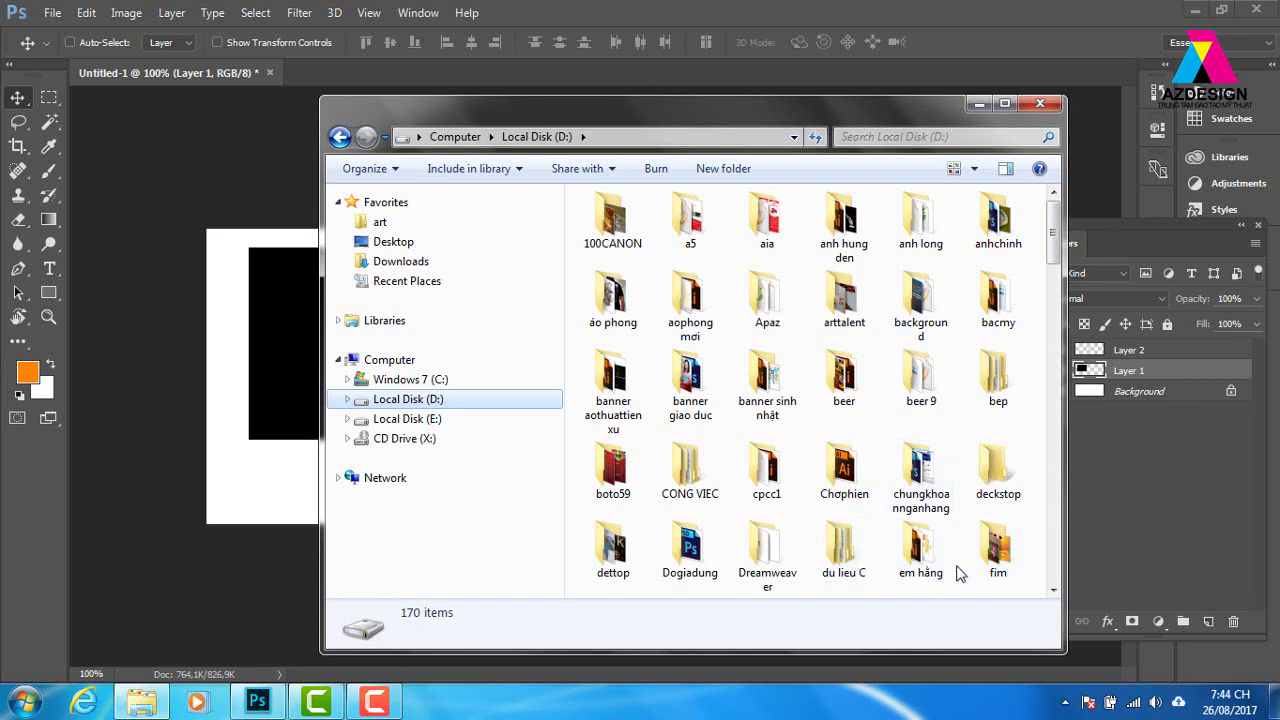
left_click(917, 556)
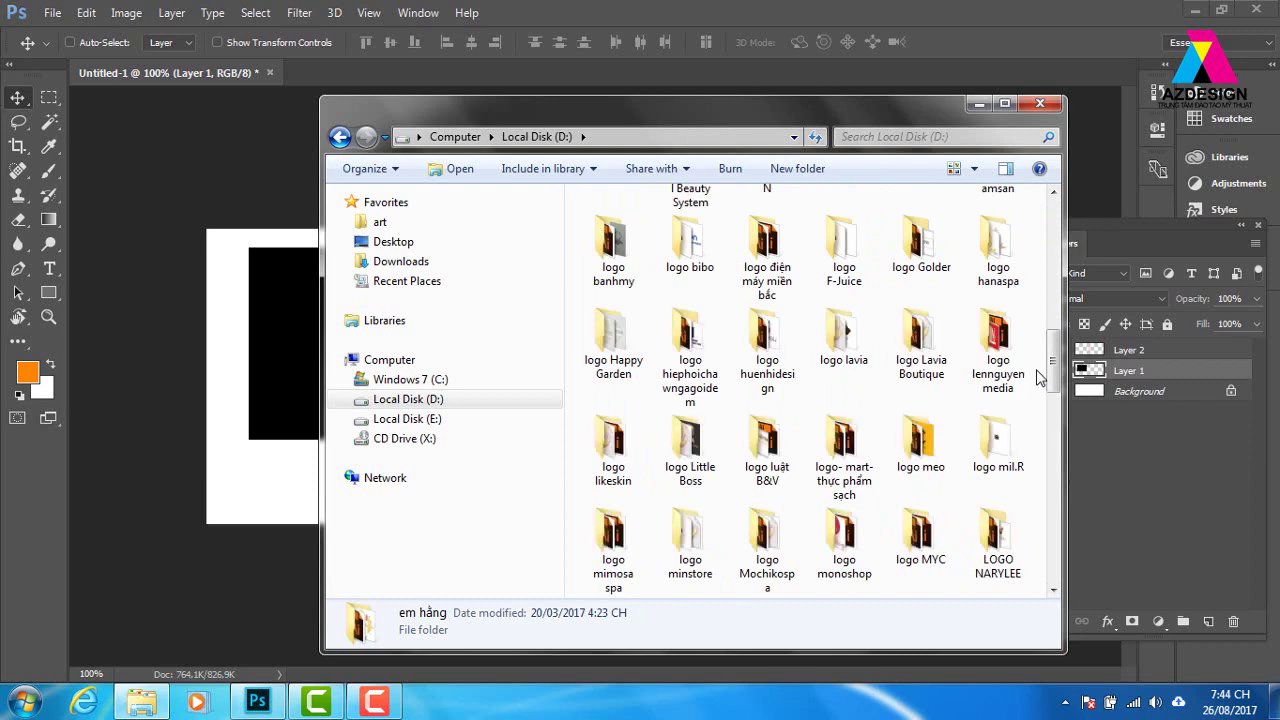
left_click(861, 360)
key("a")
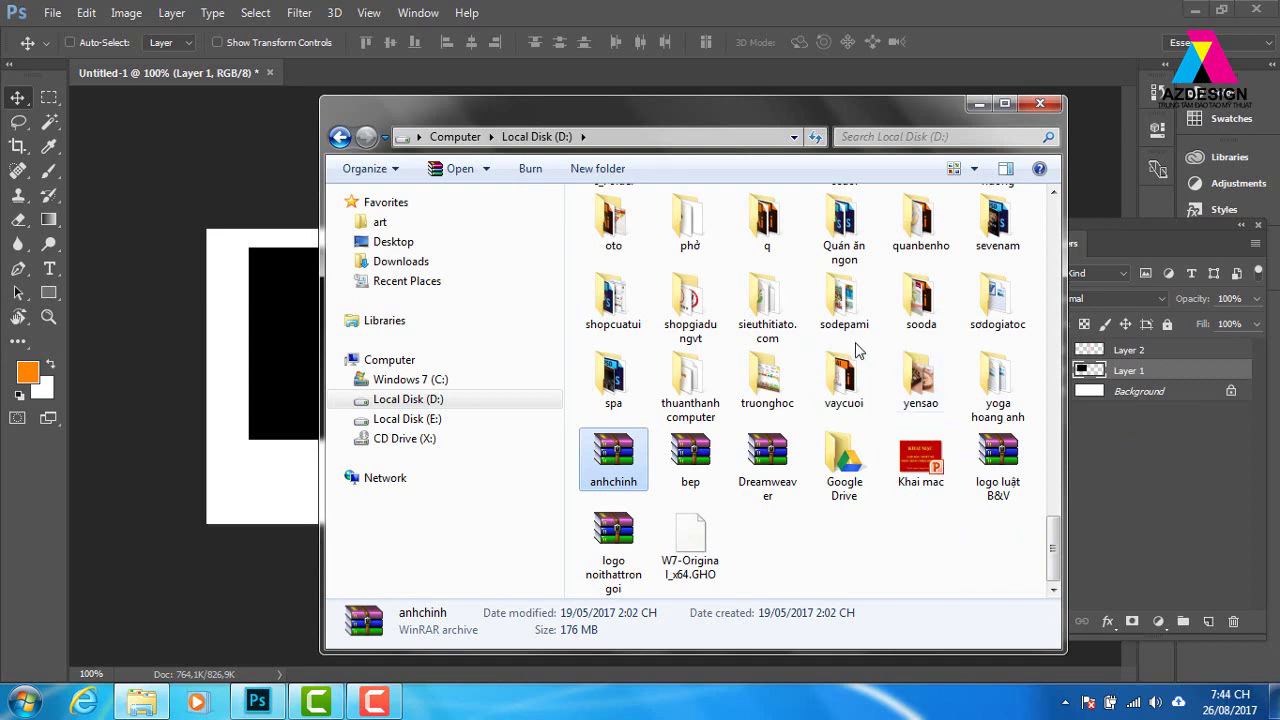
key("t")
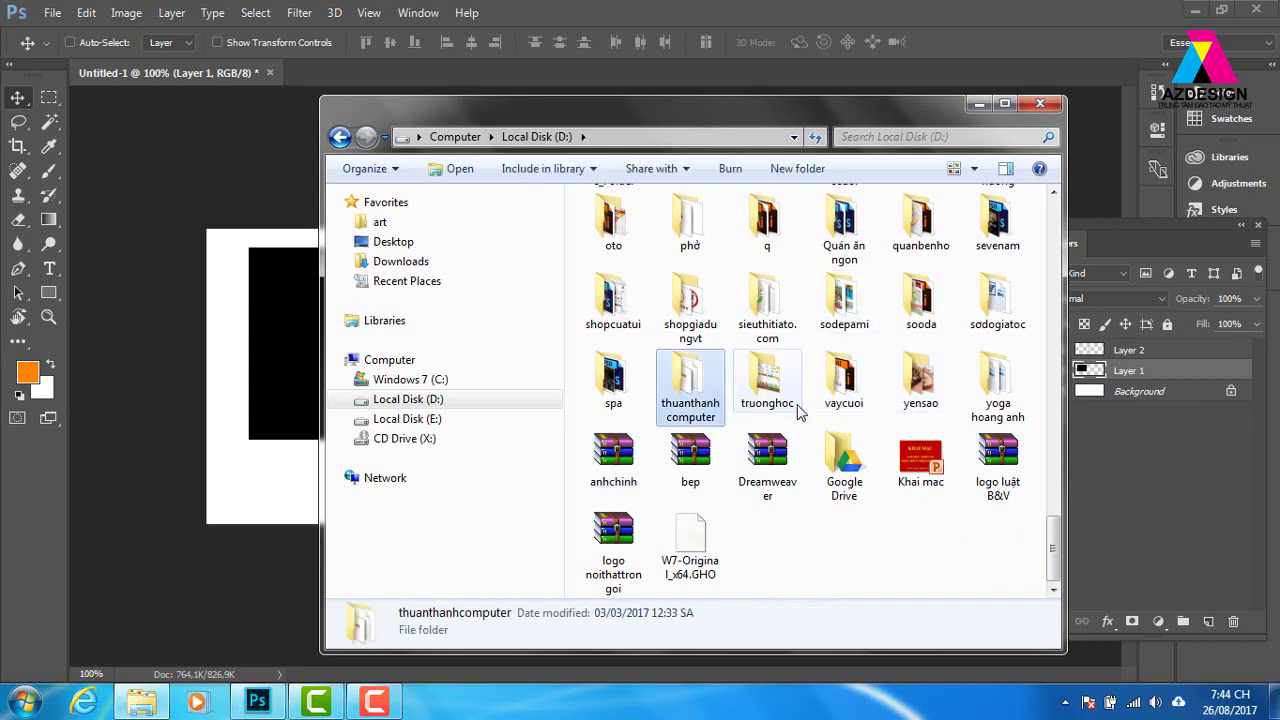
key("t")
key("t")
key("t")
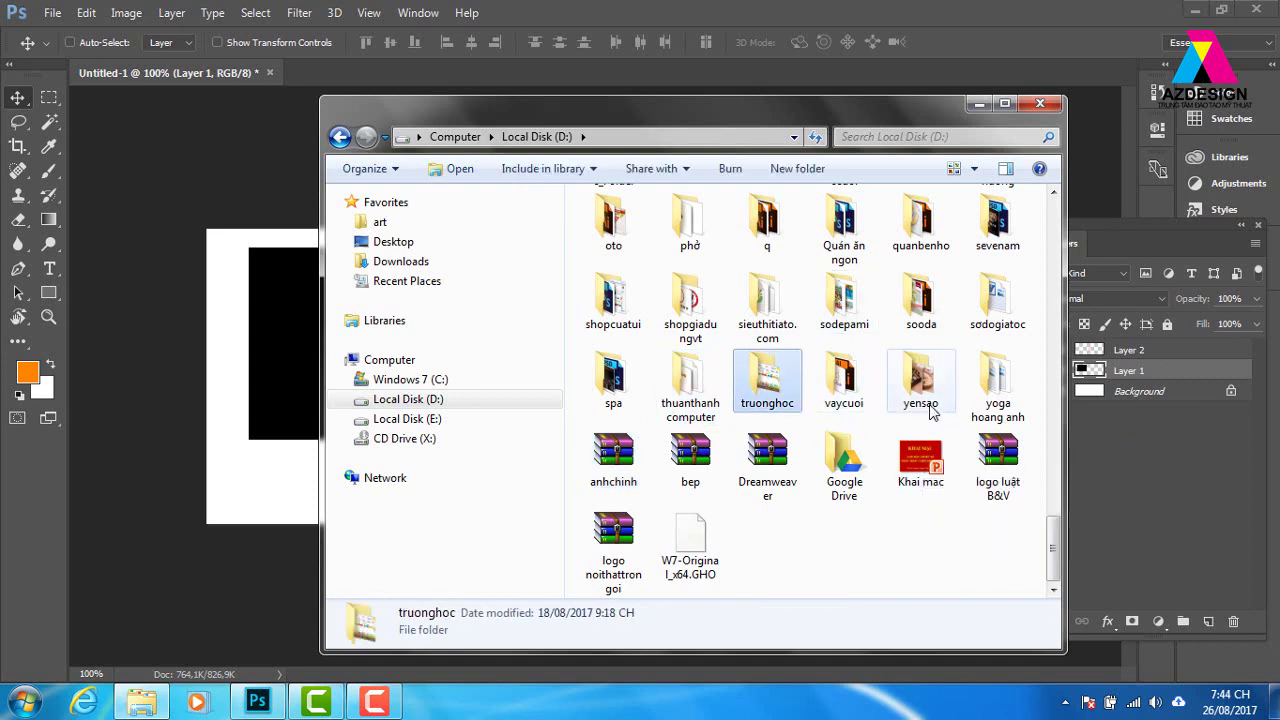
double_click(933, 390)
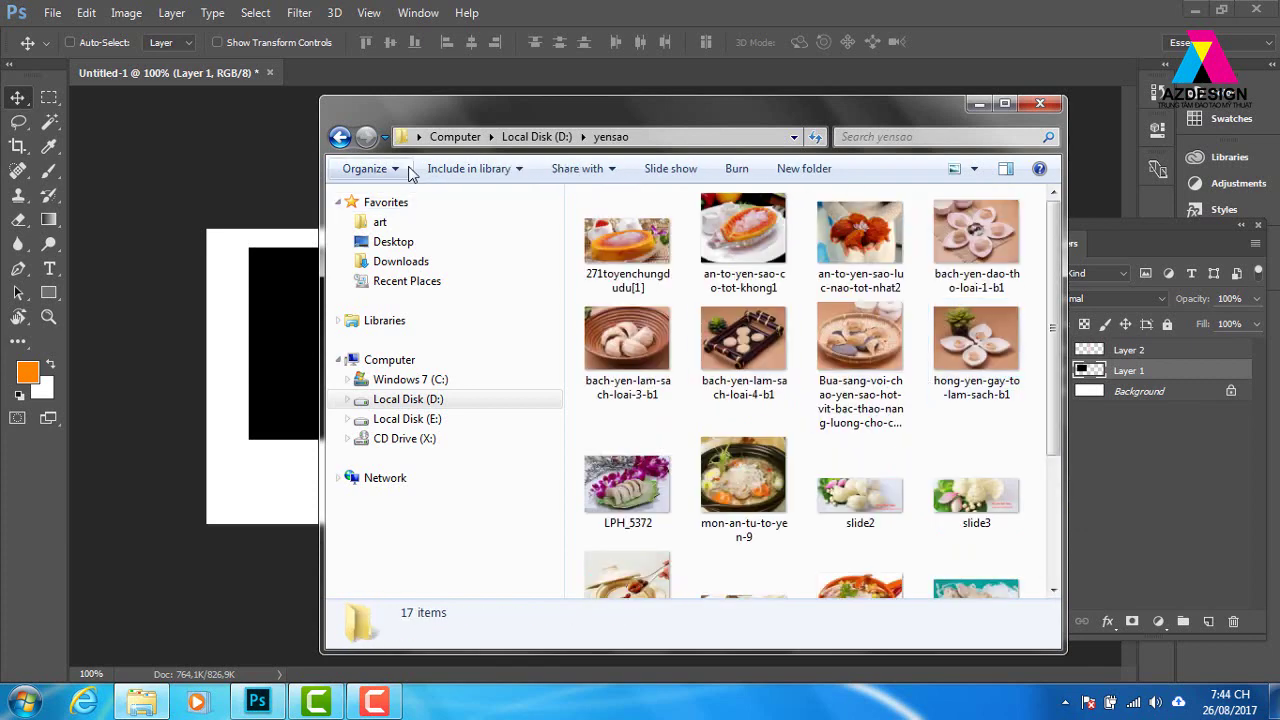
left_click(340, 137)
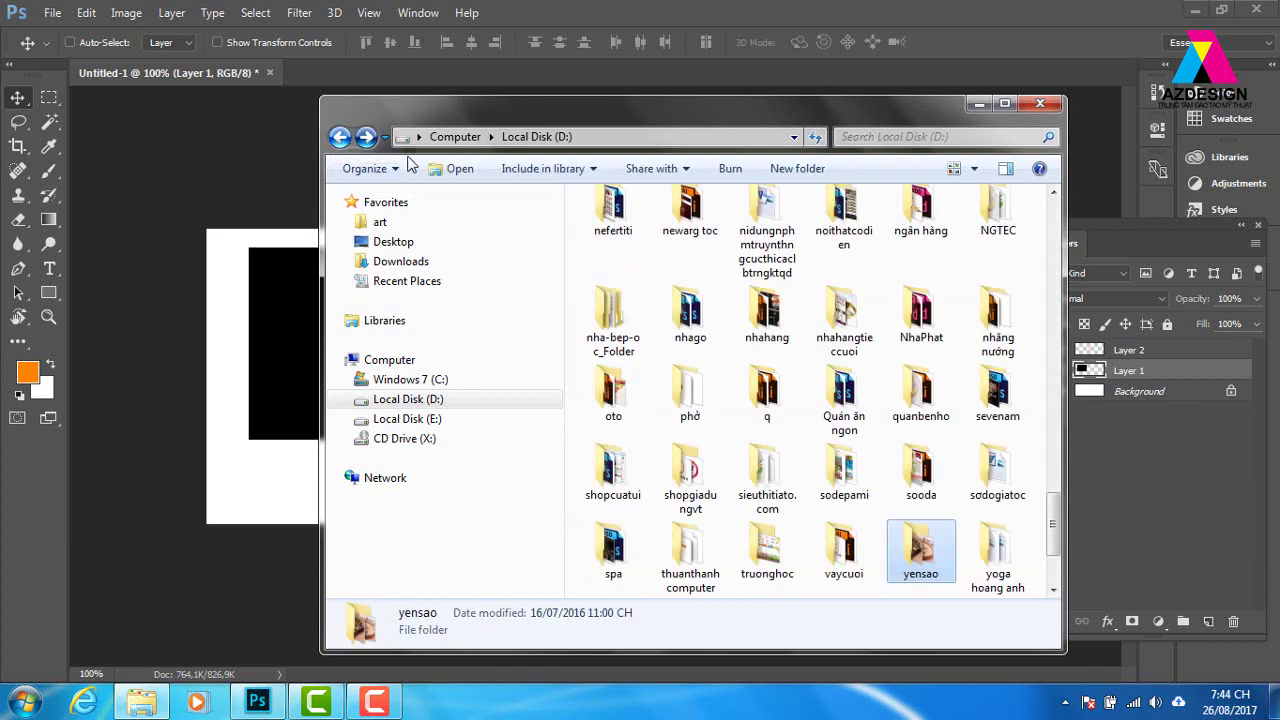
Open Local Disk (E:) > thuvienanh > casi and drag the white-dress photo toward Photoshop.
left_click(436, 419)
left_click(765, 285)
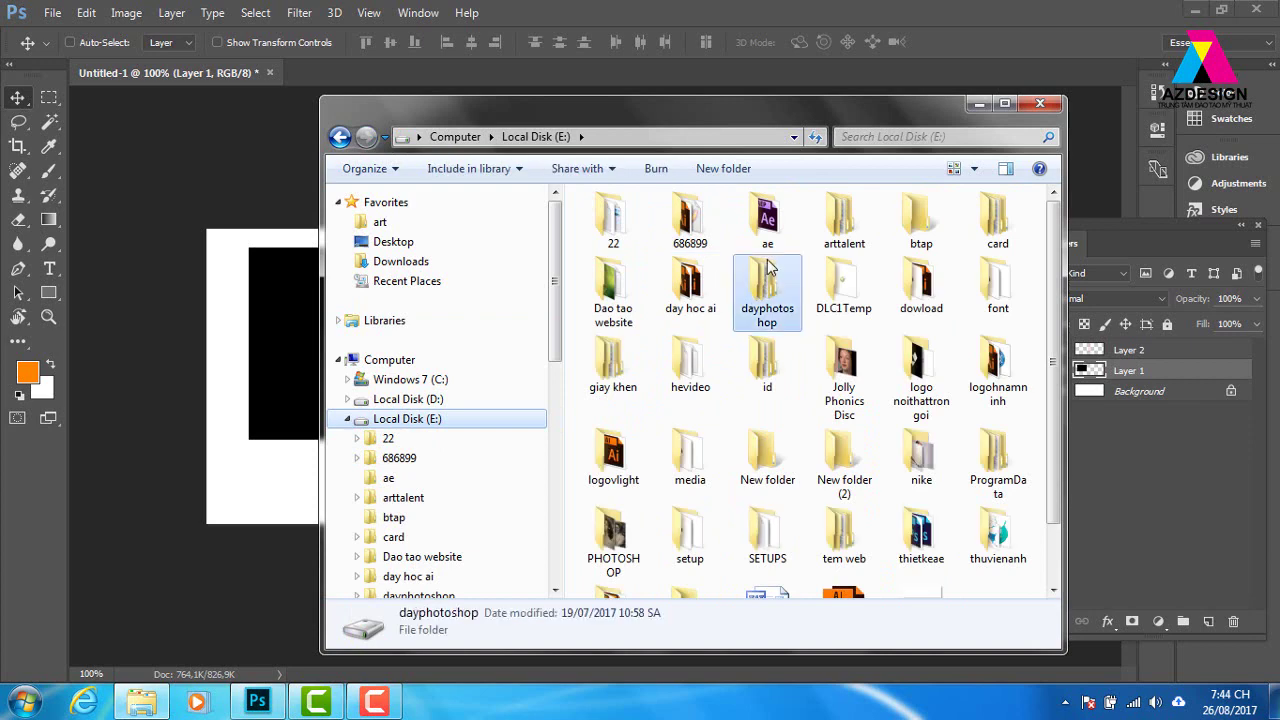
left_click(844, 535)
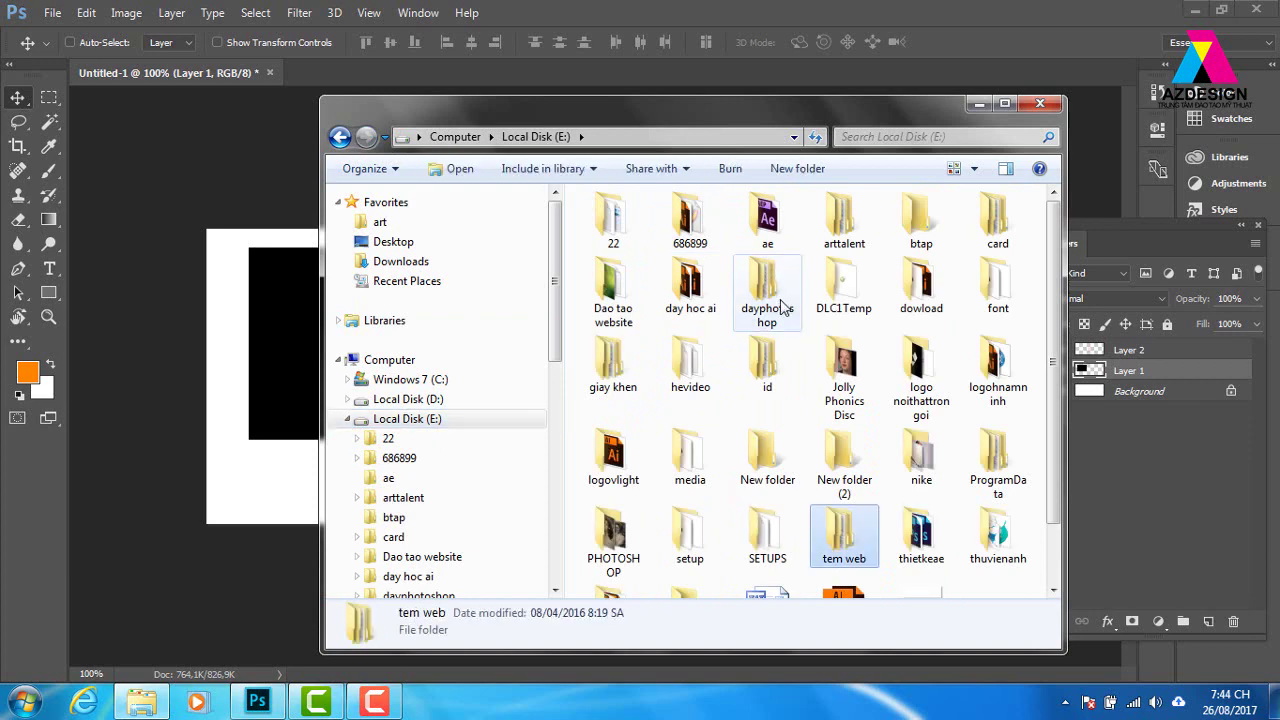
double_click(1003, 540)
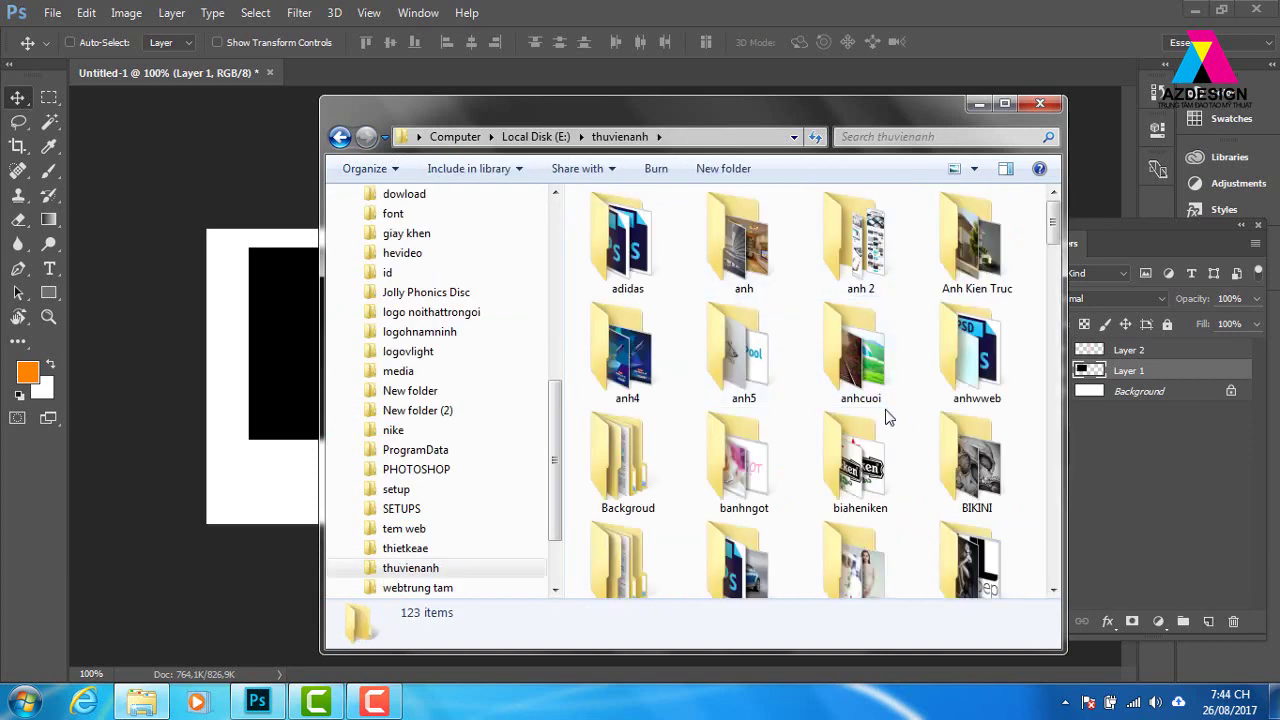
scroll(969, 490, "down", 1)
double_click(869, 455)
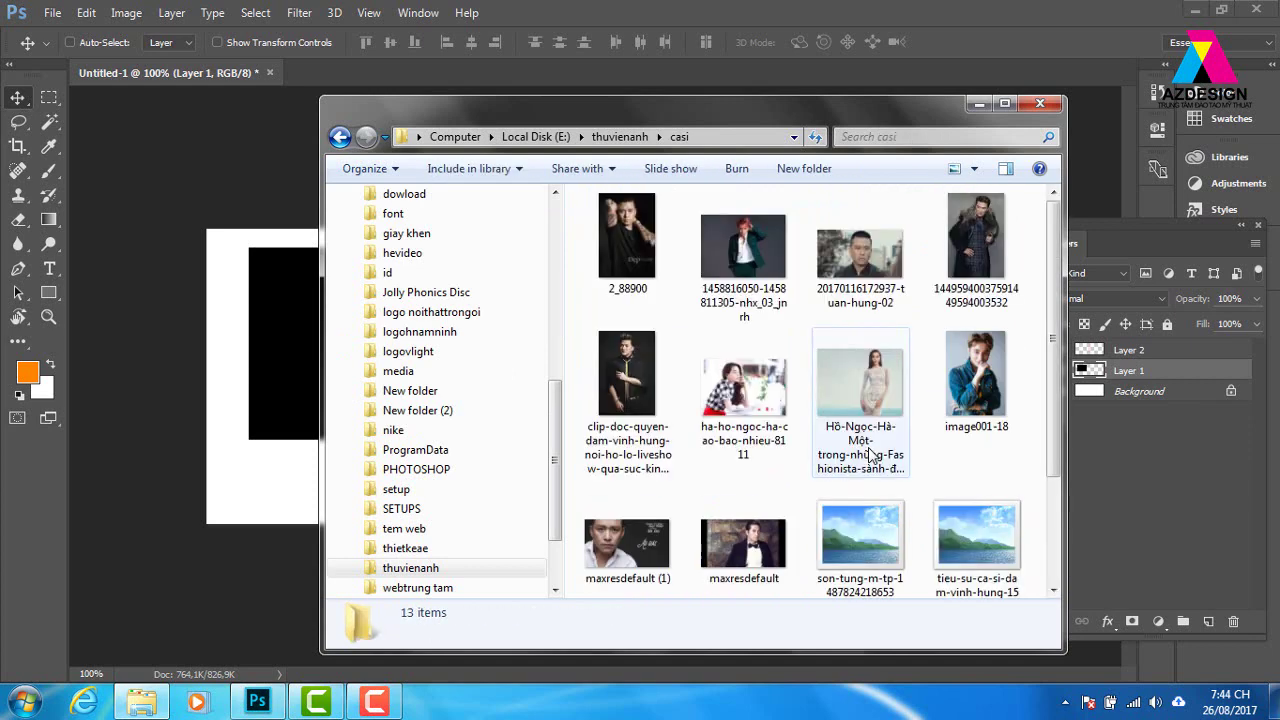
left_click_drag(851, 416, 490, 710)
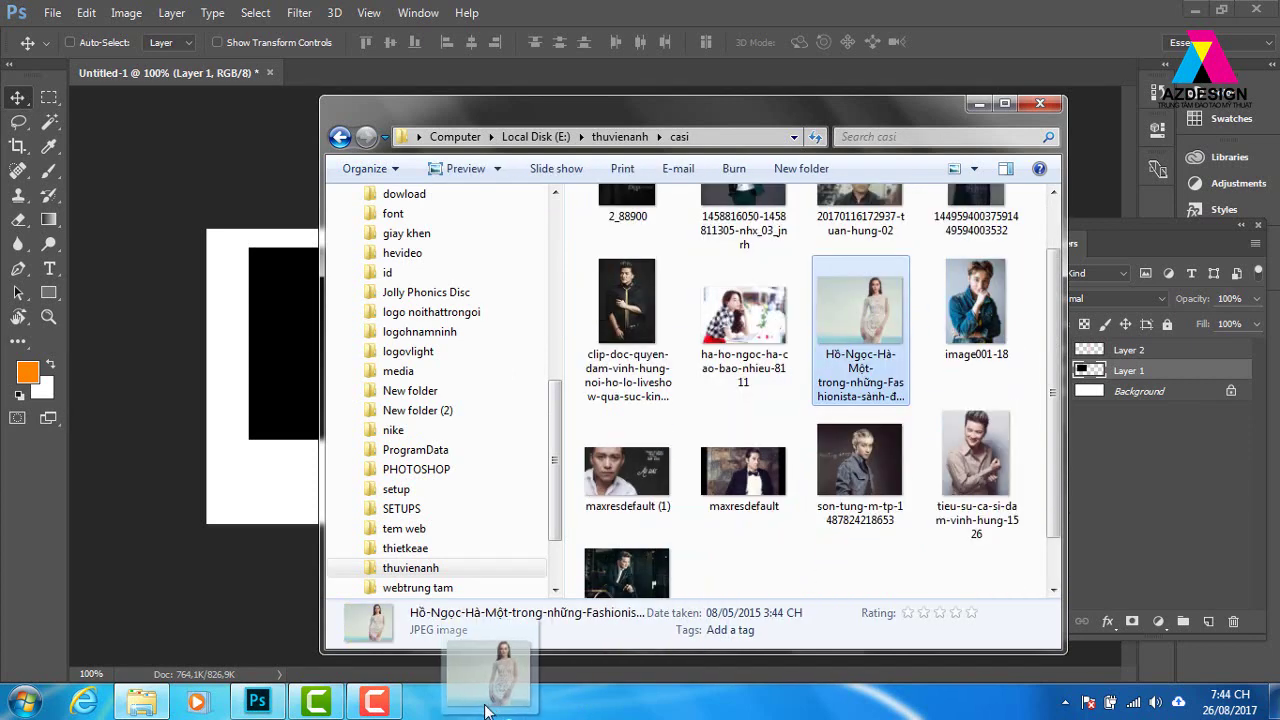
Place the white-dress portrait into the banner and zoom in on her head.
left_click_drag(490, 710, 851, 333)
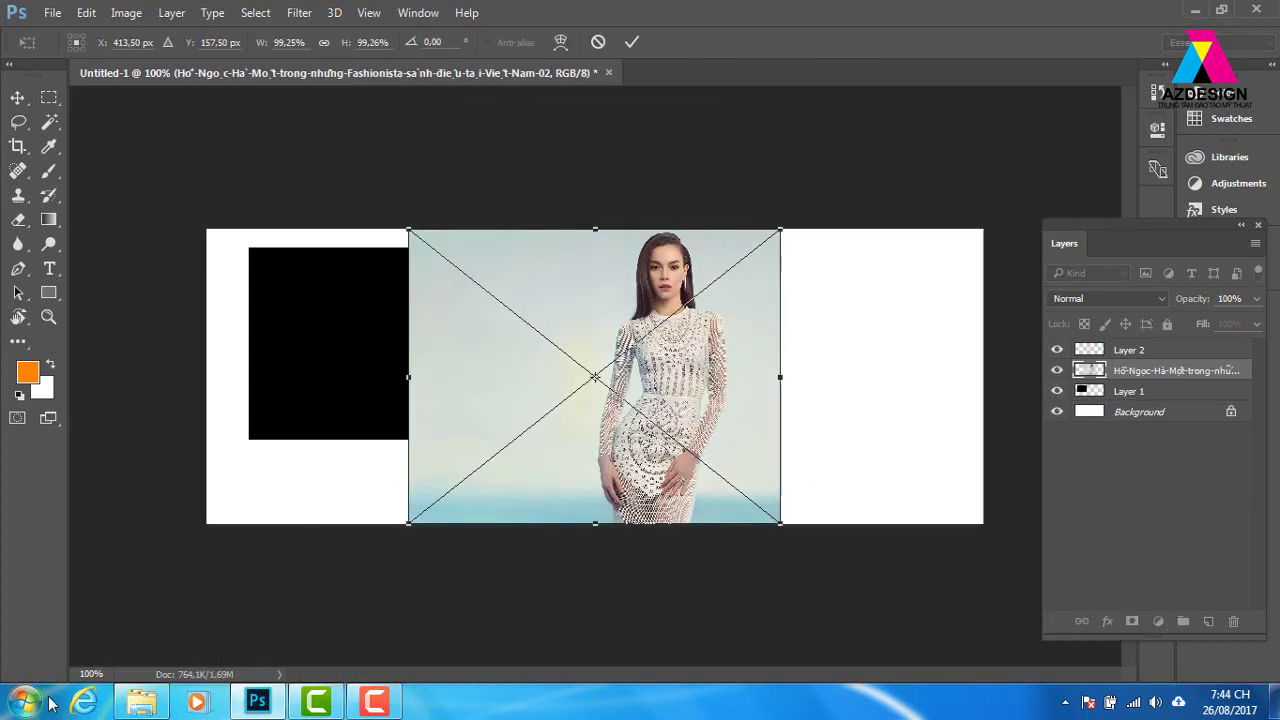
key("Return")
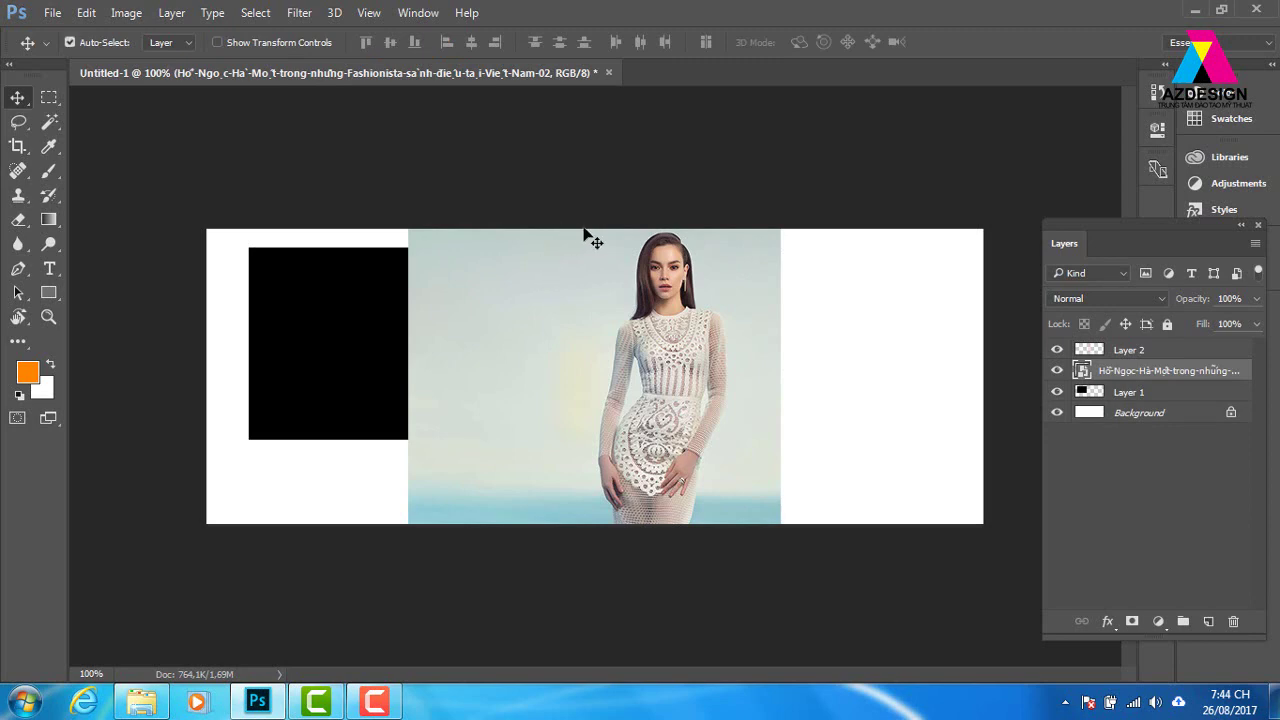
mouse_move(611, 232)
left_mouse_down()
mouse_move(714, 353)
mouse_move(556, 392)
left_mouse_up()
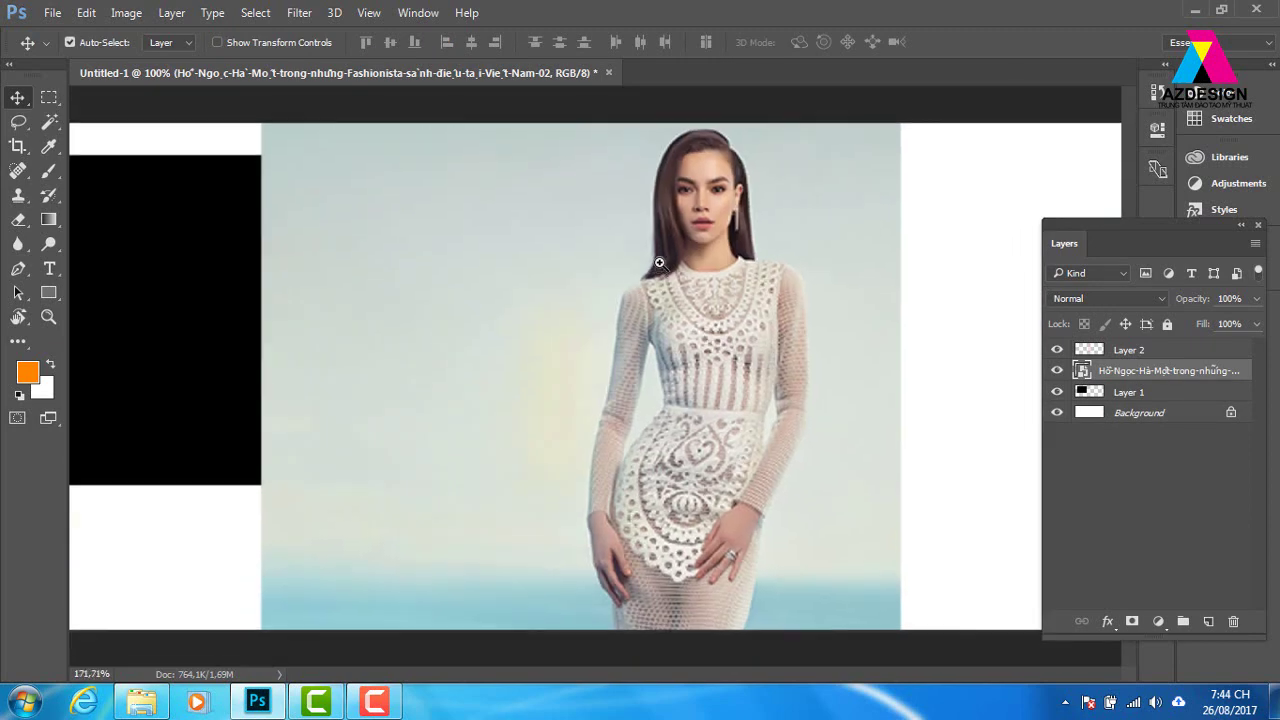
Place the checked-shirt photo with the yellow rose above it and zoom to her face.
left_click(141, 706)
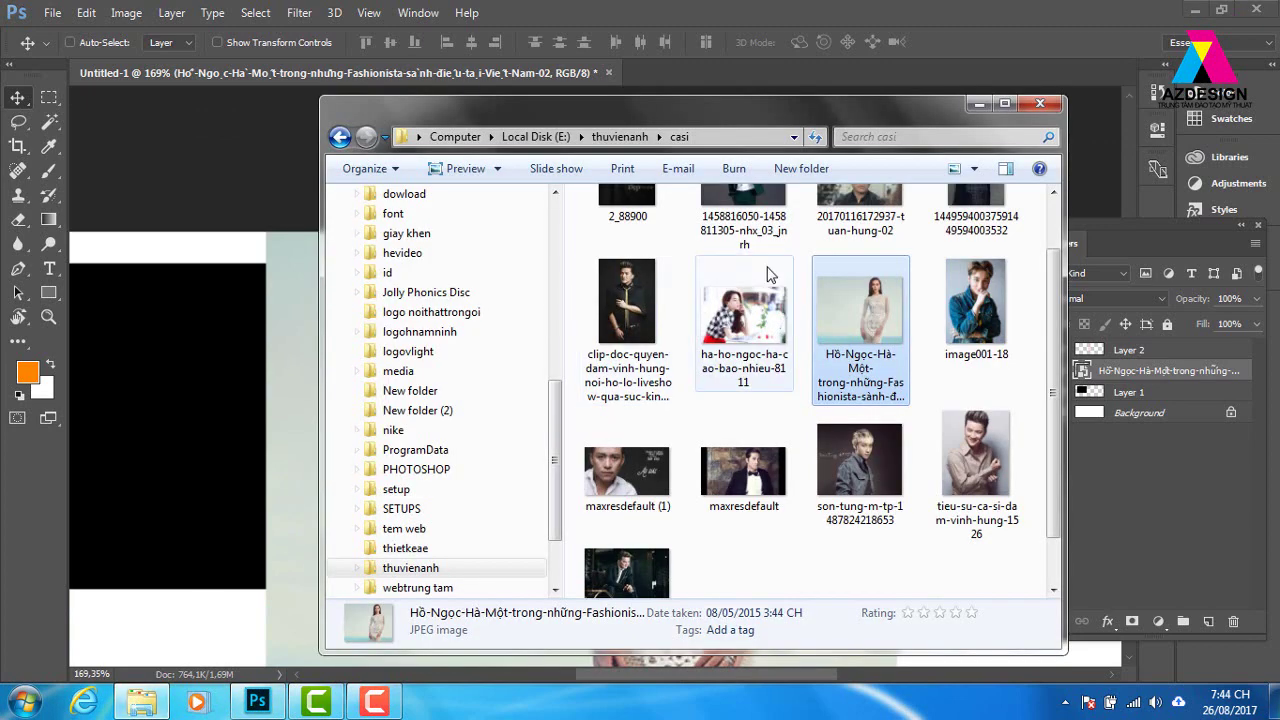
mouse_move(744, 255)
left_mouse_down()
mouse_move(262, 708)
mouse_move(640, 440)
left_mouse_up()
key("Return")
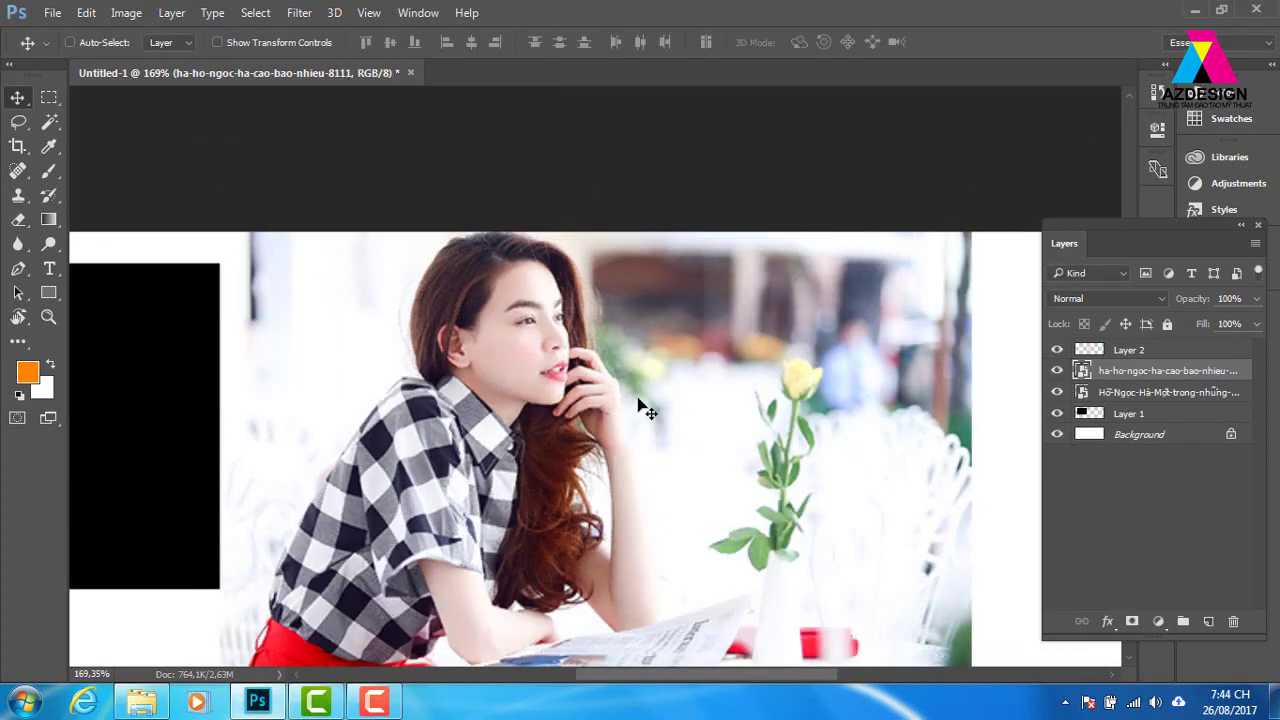
mouse_move(380, 240)
left_mouse_down()
mouse_move(522, 337)
mouse_move(409, 234)
mouse_move(445, 316)
mouse_move(437, 289)
left_mouse_up()
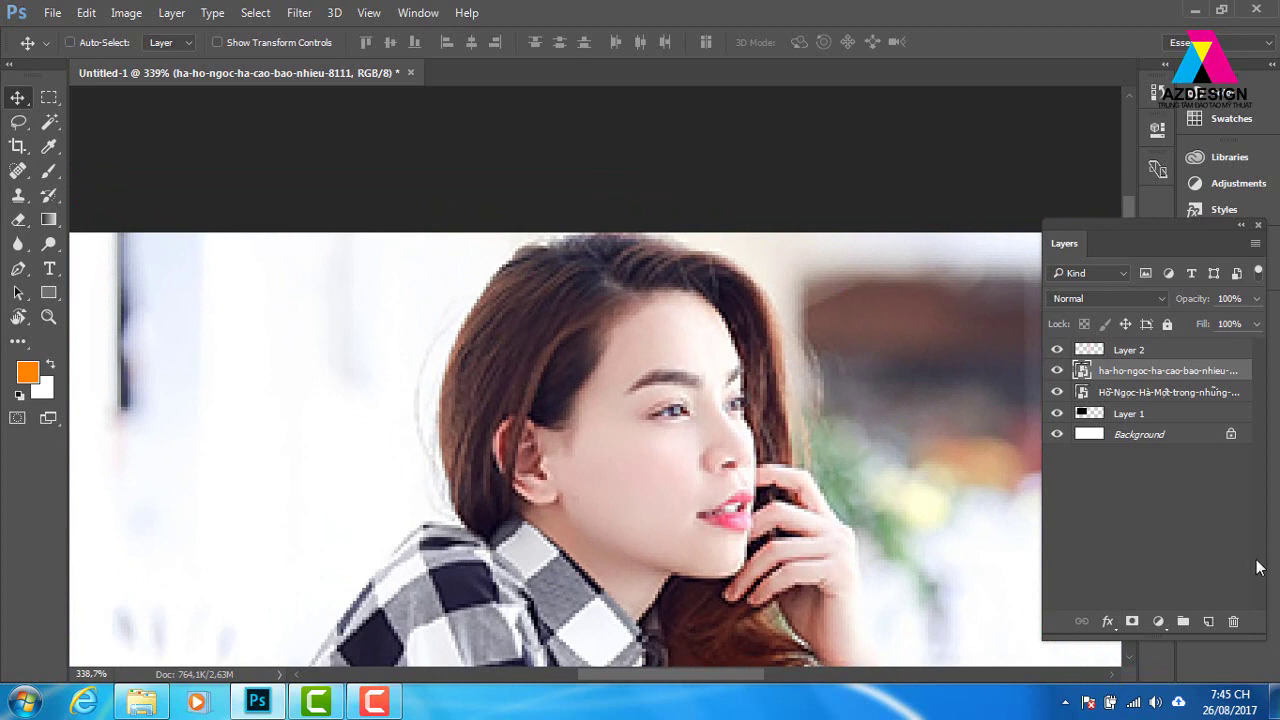
Add an empty Layer 3 and switch to the Elliptical Marquee Tool.
left_click(1208, 622)
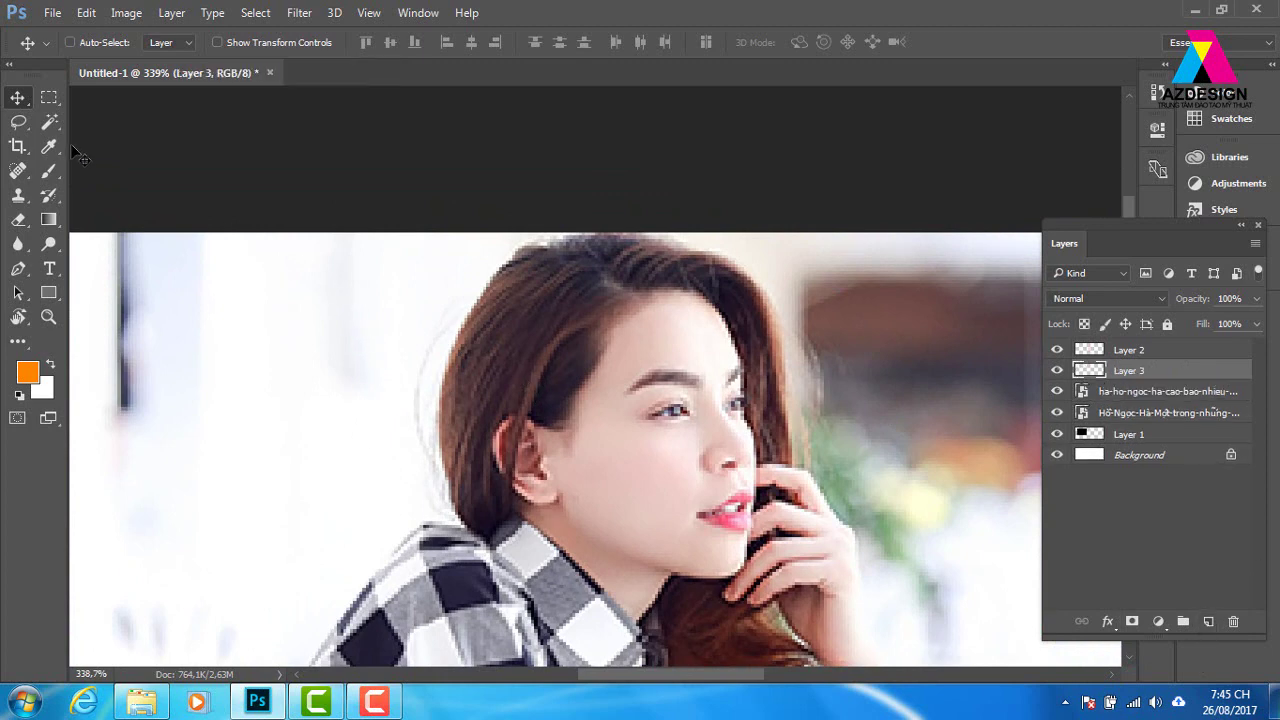
left_click(49, 100)
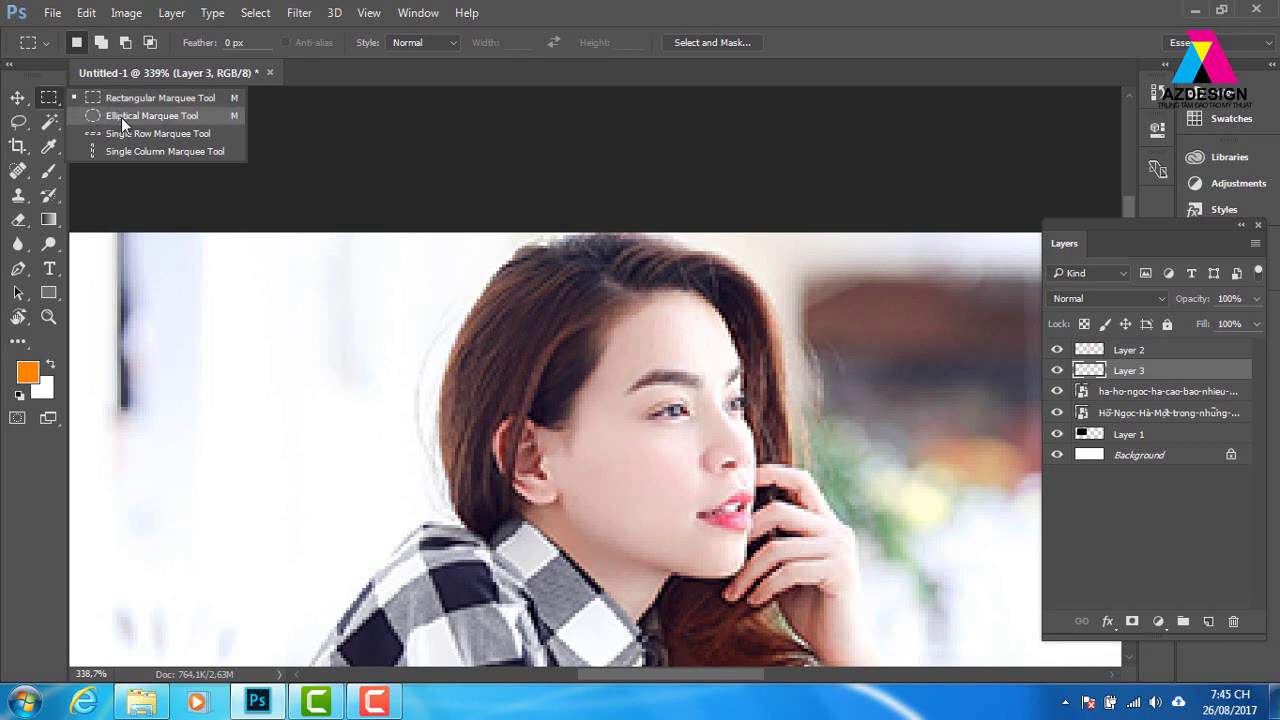
left_click(121, 117)
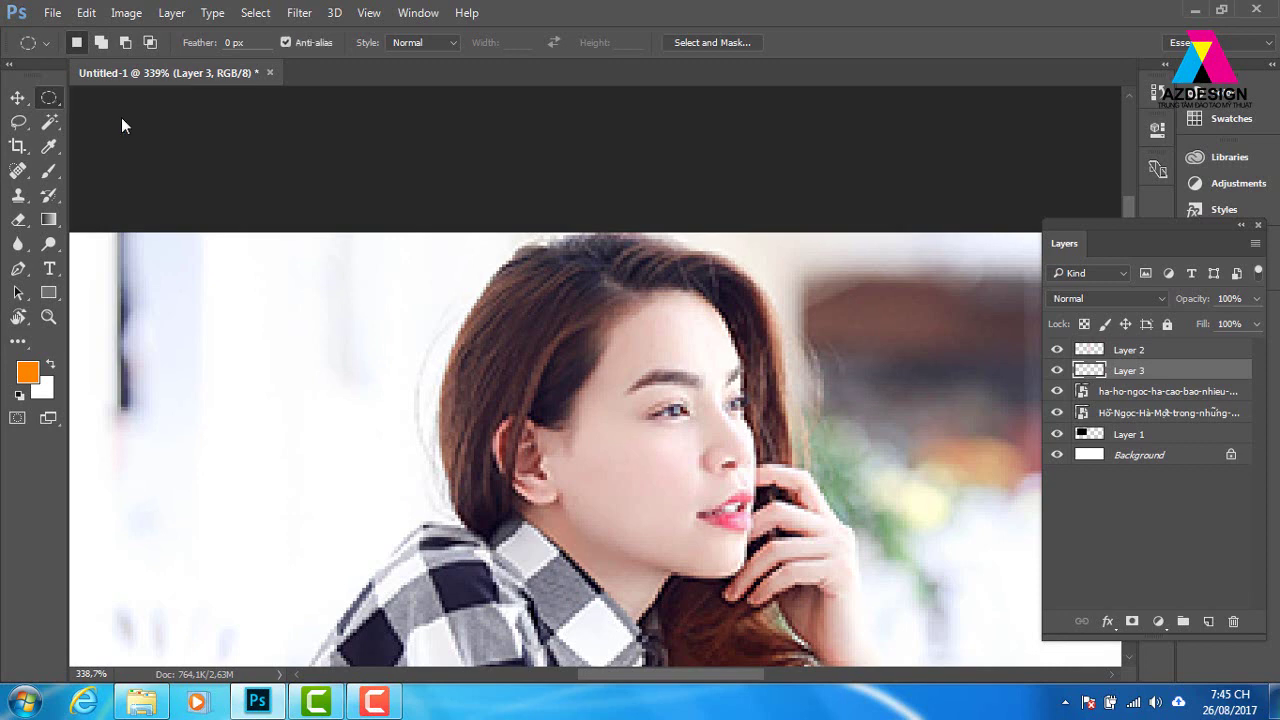
scroll(121, 117, "down", 5)
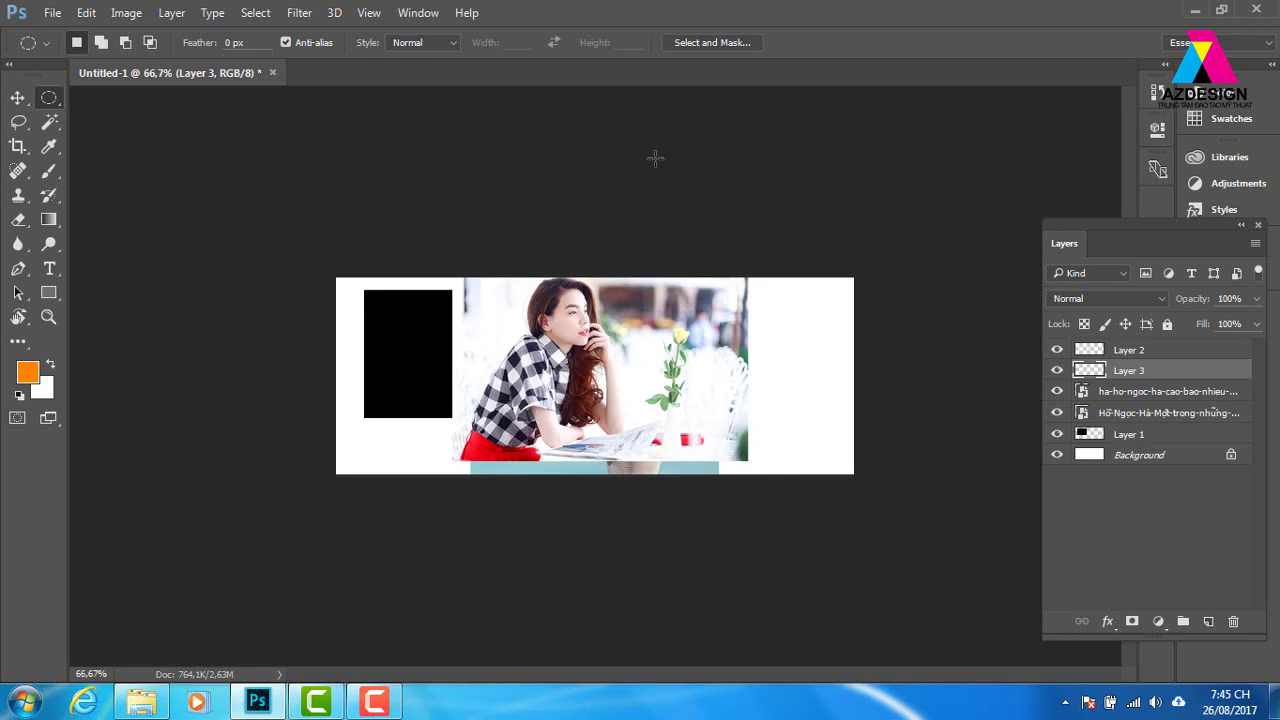
scroll(683, 322, "up", 5)
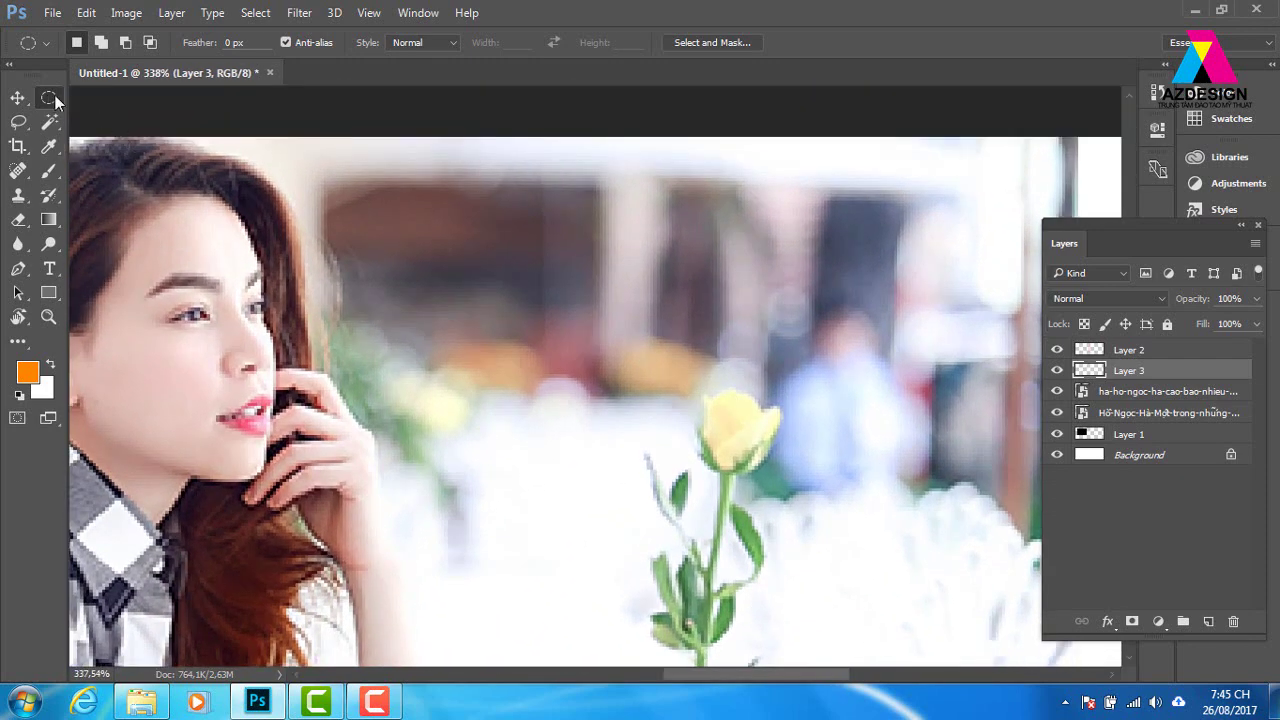
Draw an elliptical selection over the yellow rose.
right_click(55, 100)
left_click(100, 114)
left_click_drag(722, 408, 756, 458)
right_click(52, 100)
left_click(735, 437)
left_click_drag(729, 420, 753, 451)
Select a rectangle over the rose head and try feathering it, dismissing the faint-selection warning.
key("shift+m")
left_click_drag(713, 404, 740, 448)
right_click(742, 432)
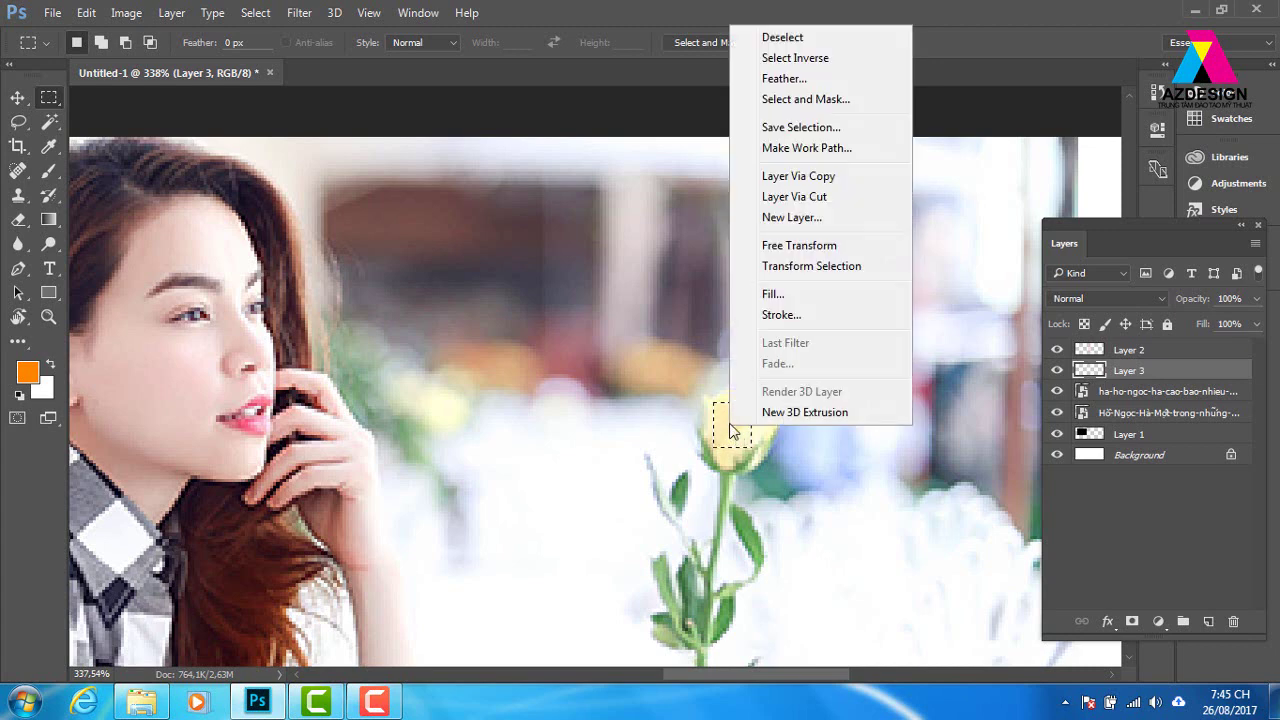
left_click(781, 84)
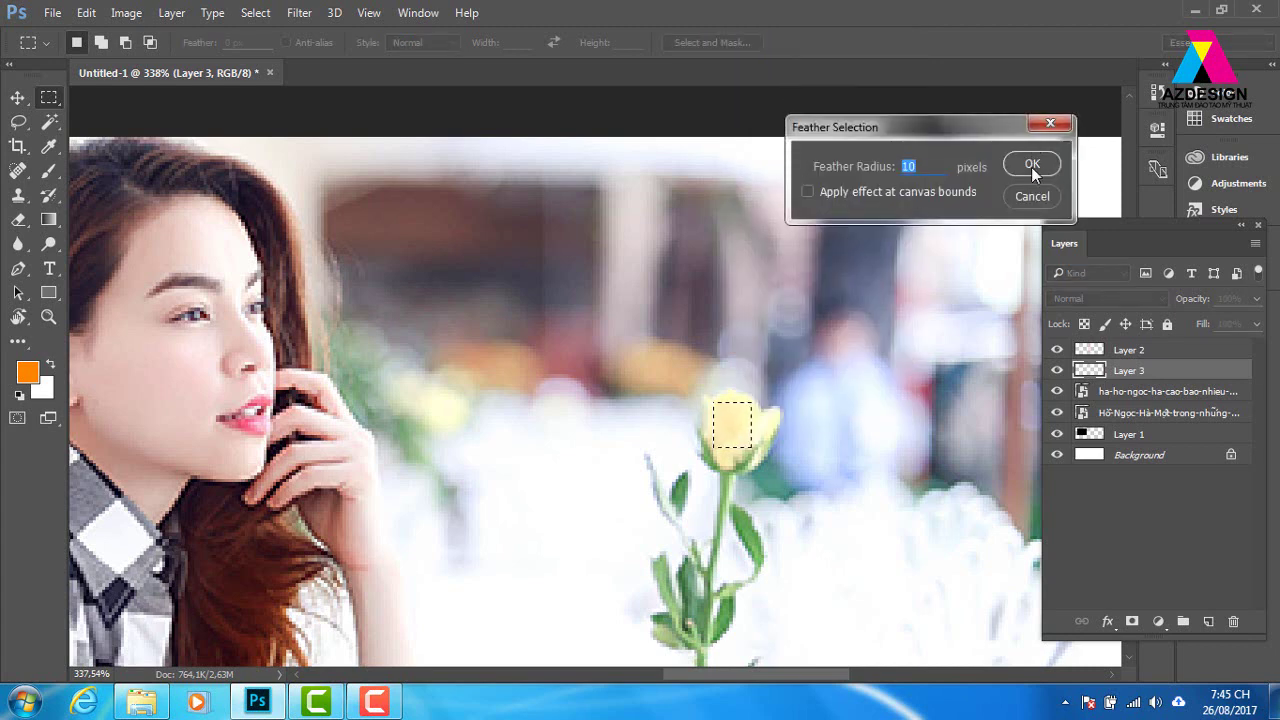
left_click(1032, 166)
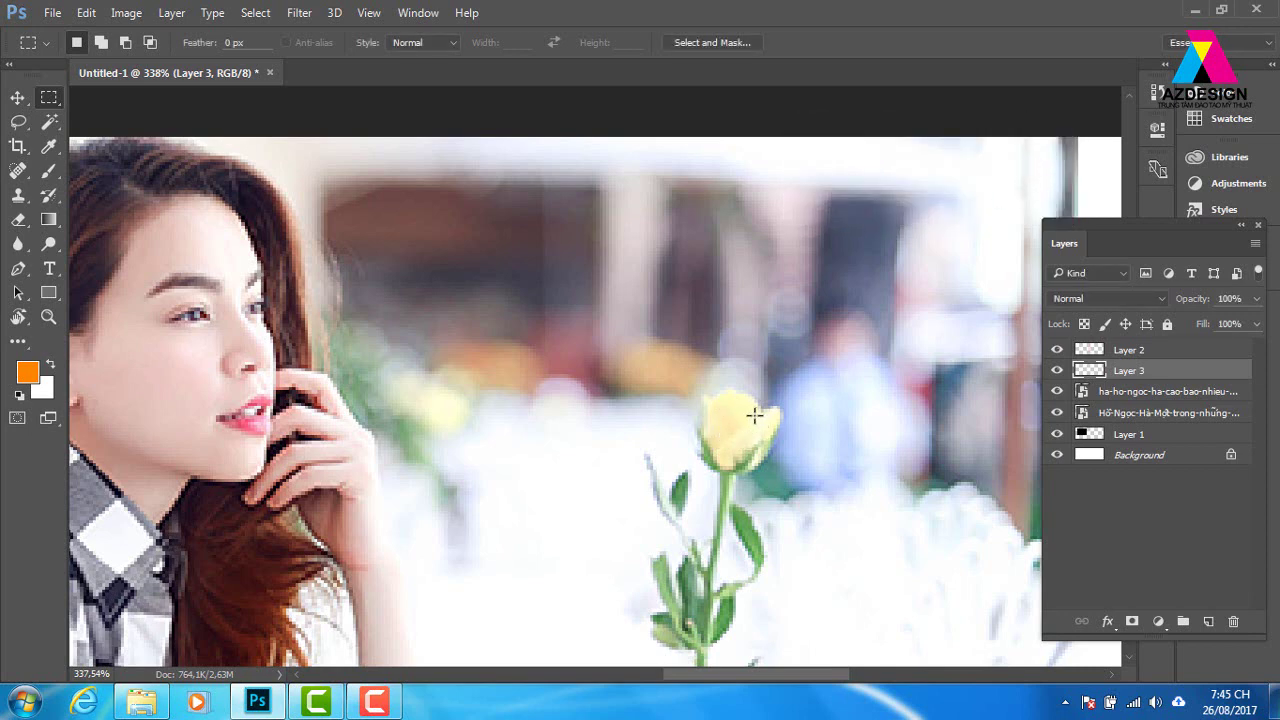
left_click_drag(716, 405, 766, 461)
right_click(750, 432)
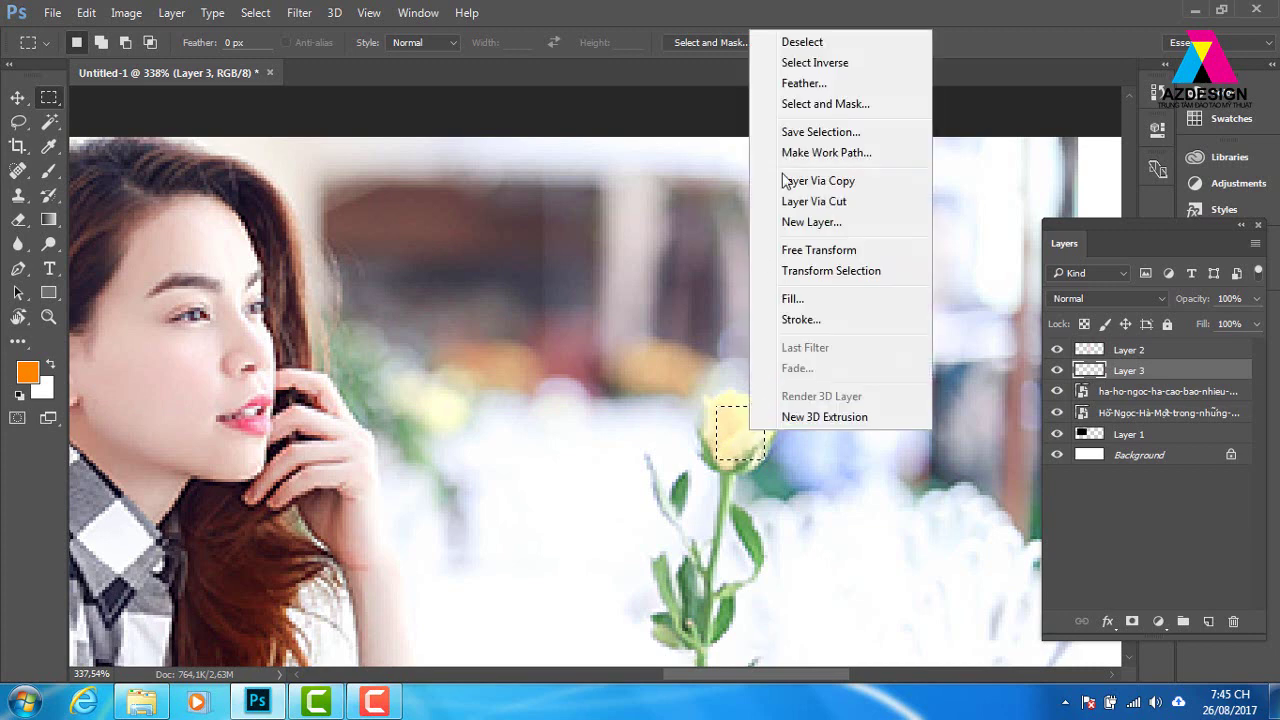
left_click(803, 84)
type("100")
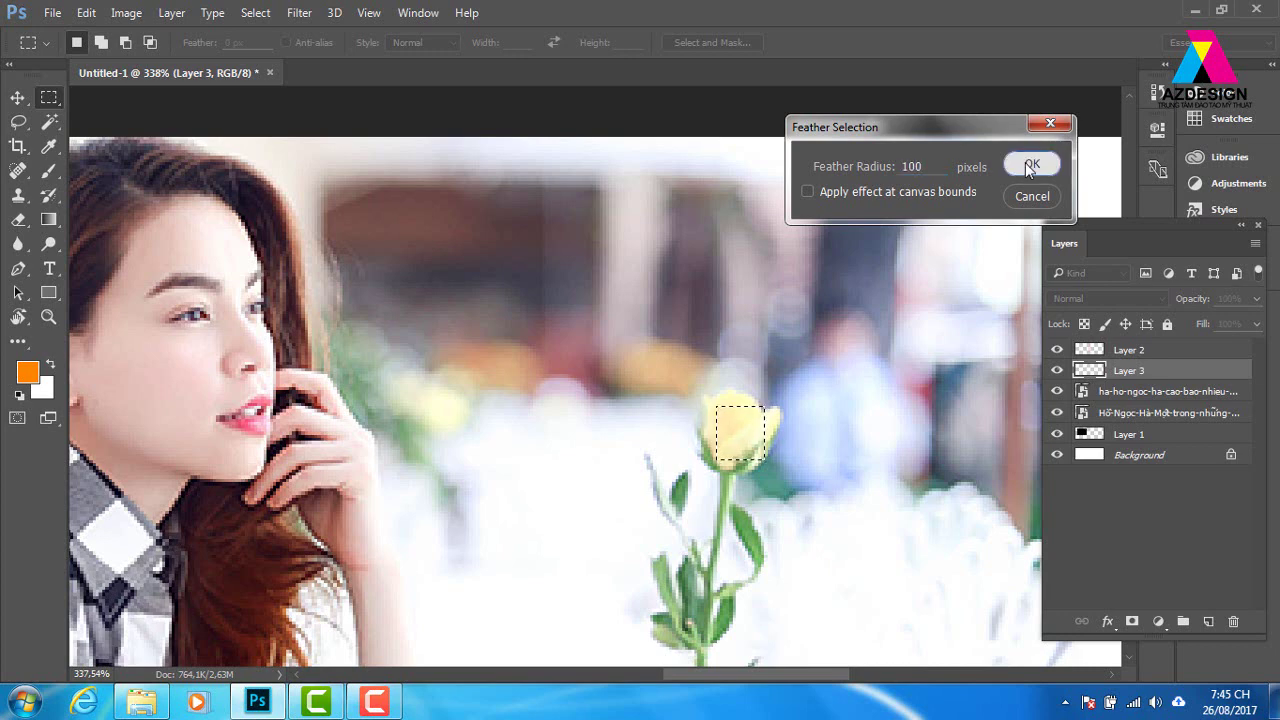
left_click(1031, 165)
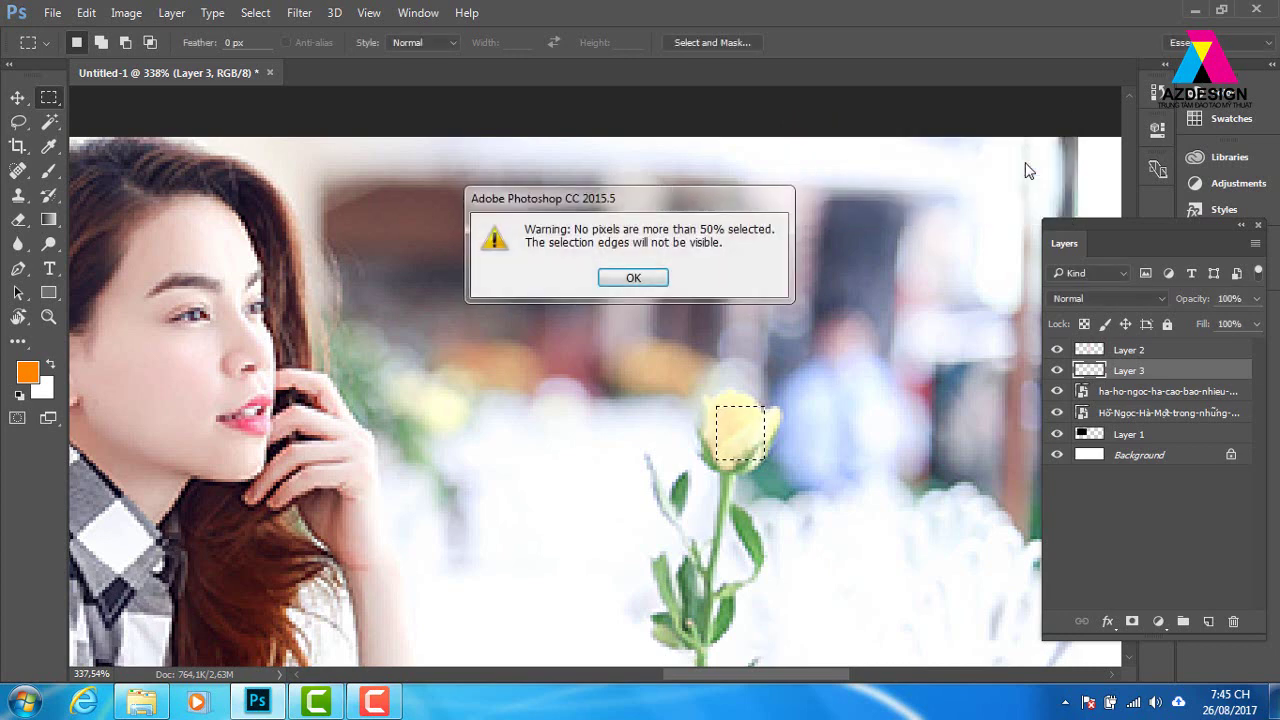
left_click(648, 284)
Select a small rectangle on the rose head, feather it 5 px, and add Layer 4.
left_click_drag(718, 413, 755, 458)
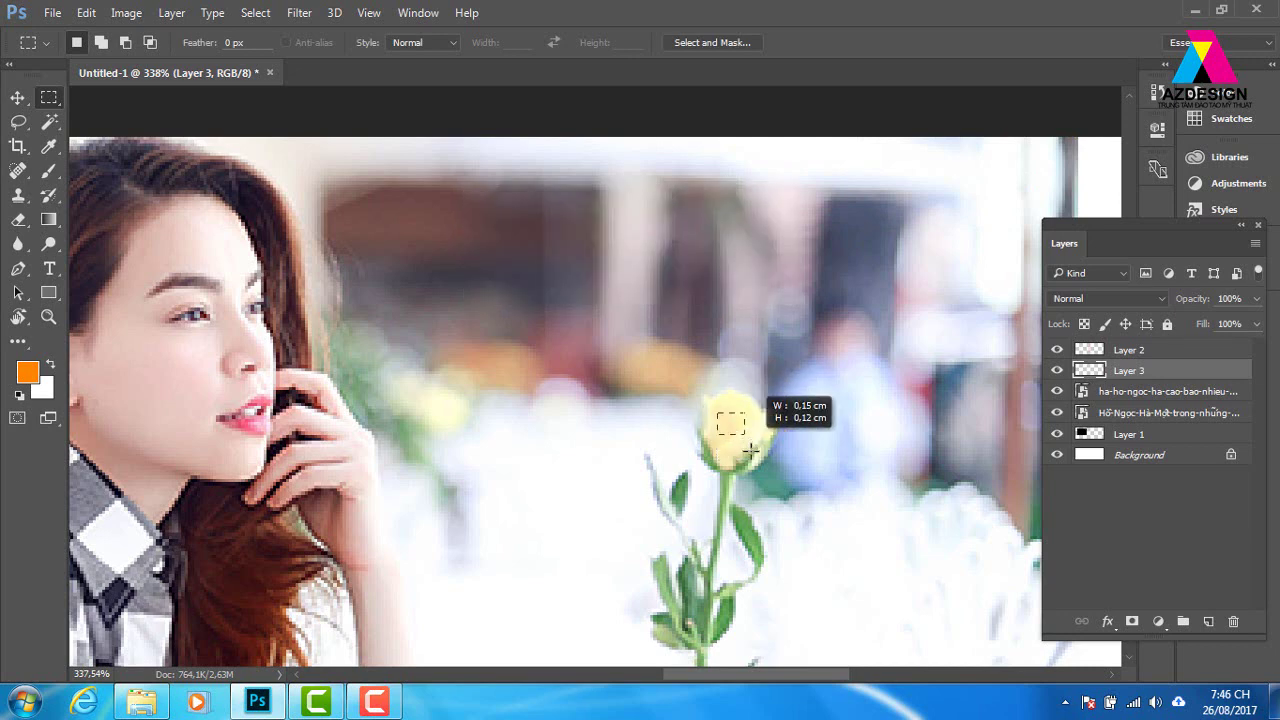
right_click(744, 426)
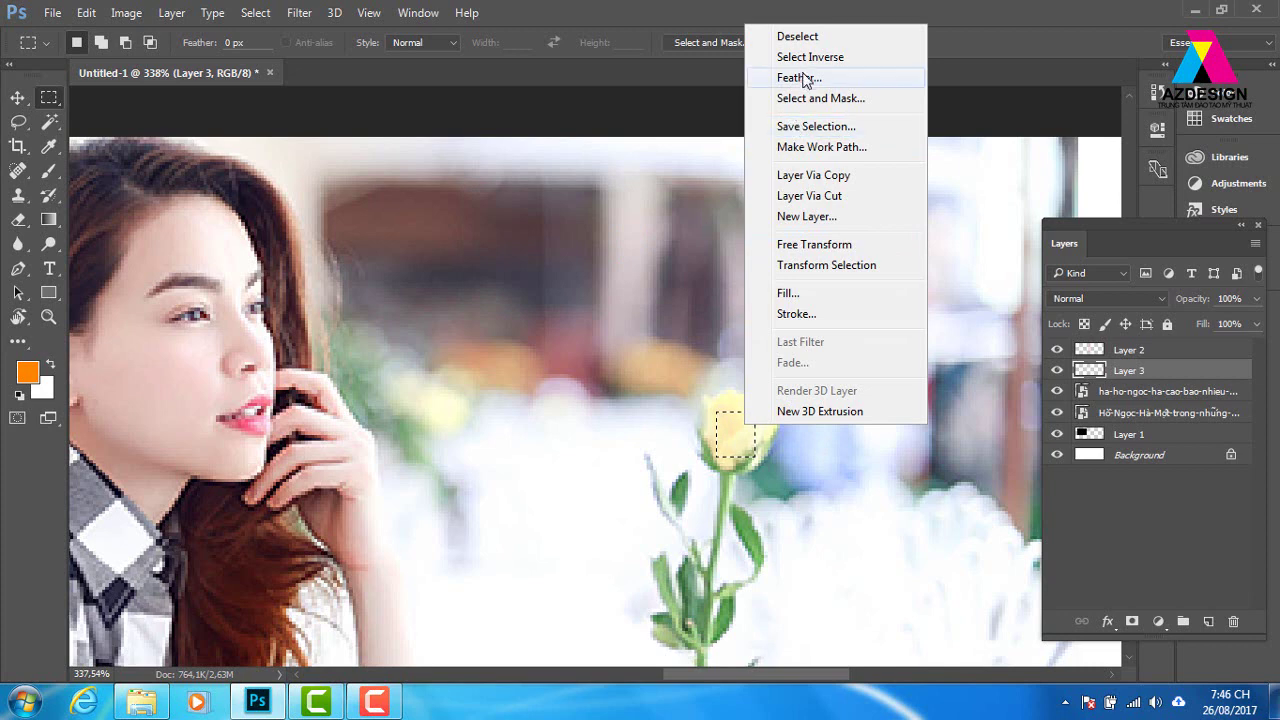
left_click(800, 77)
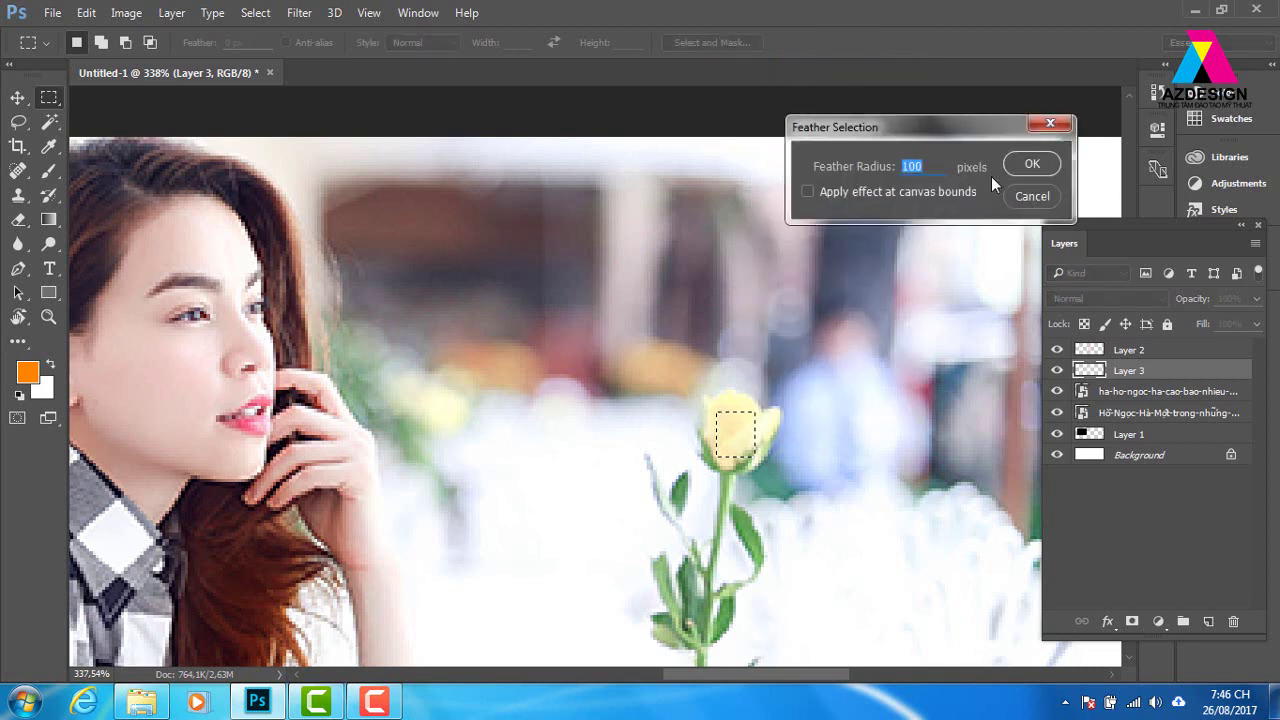
type("5")
left_click(1031, 164)
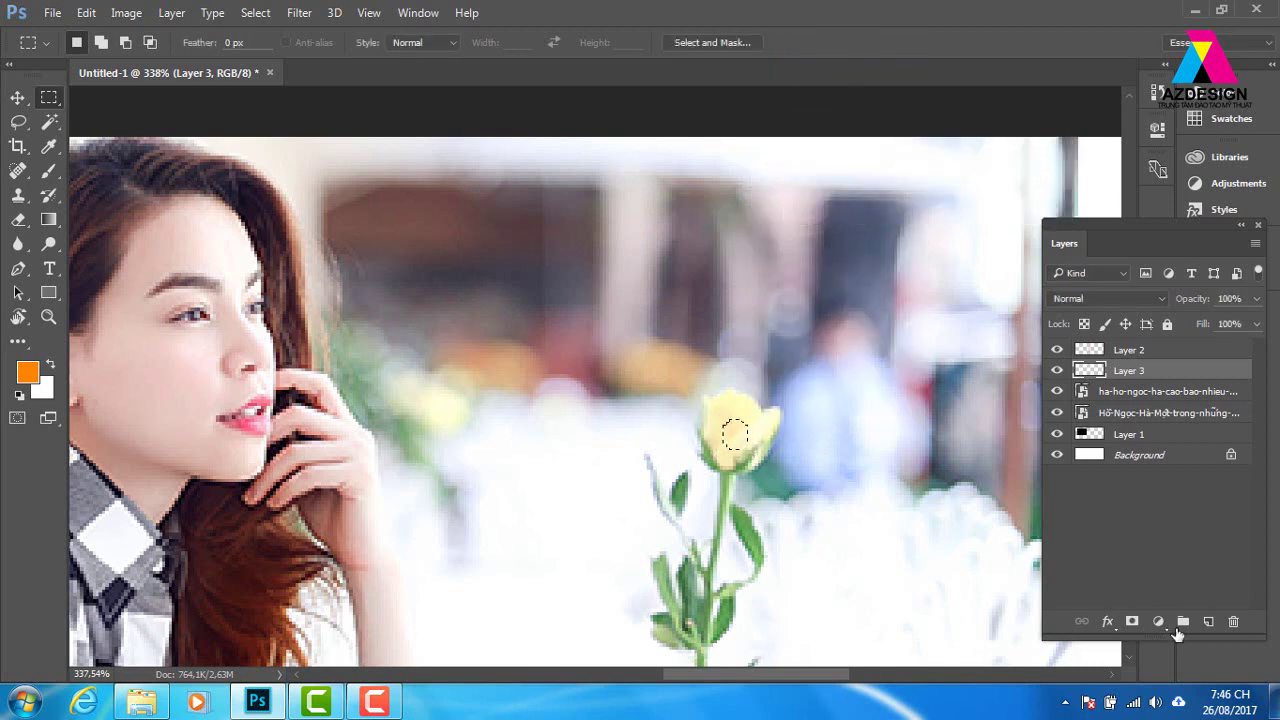
left_click(1208, 621)
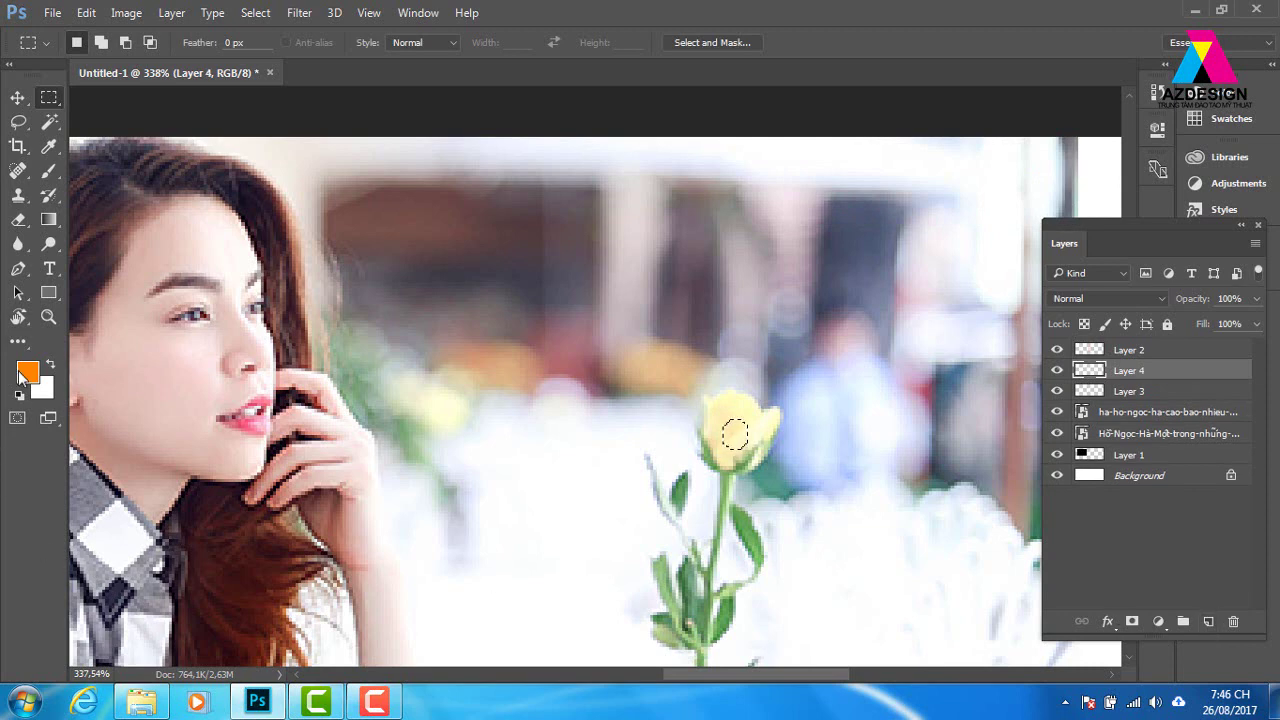
left_click(25, 373)
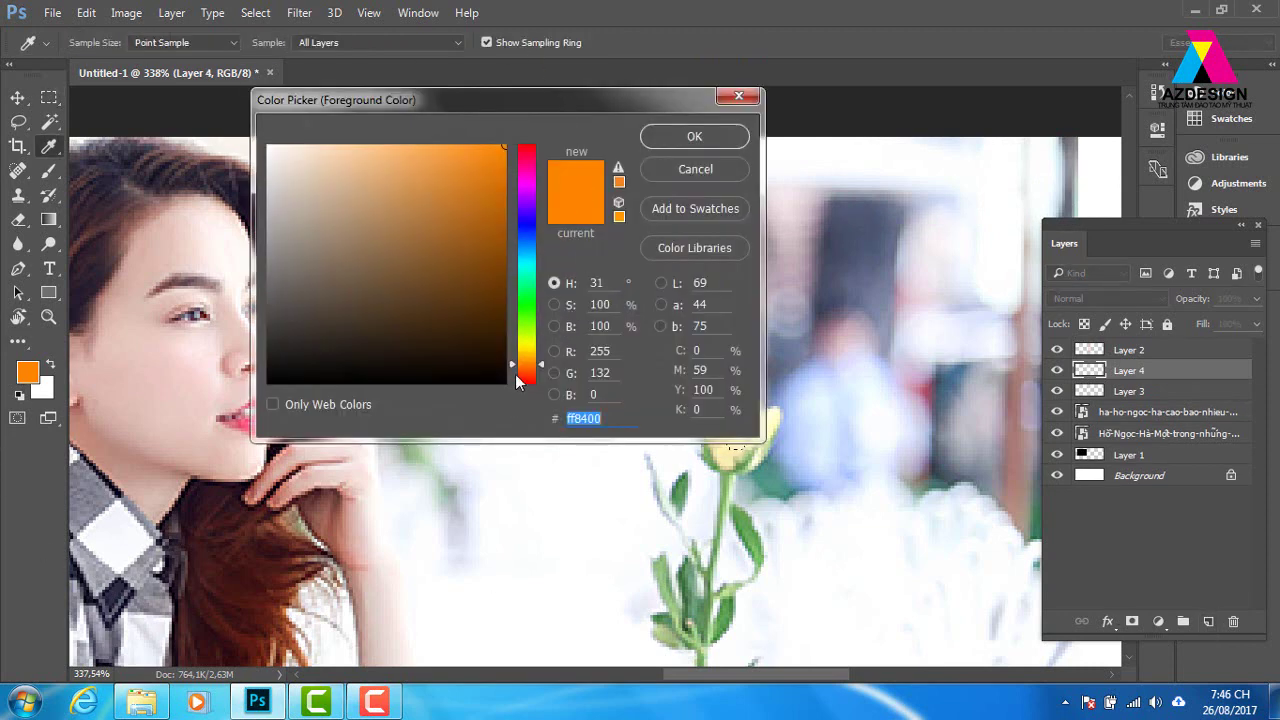
Fill the feathered rose selection with a blue-cyan foreground colour and deselect.
left_click(522, 257)
left_click(508, 235)
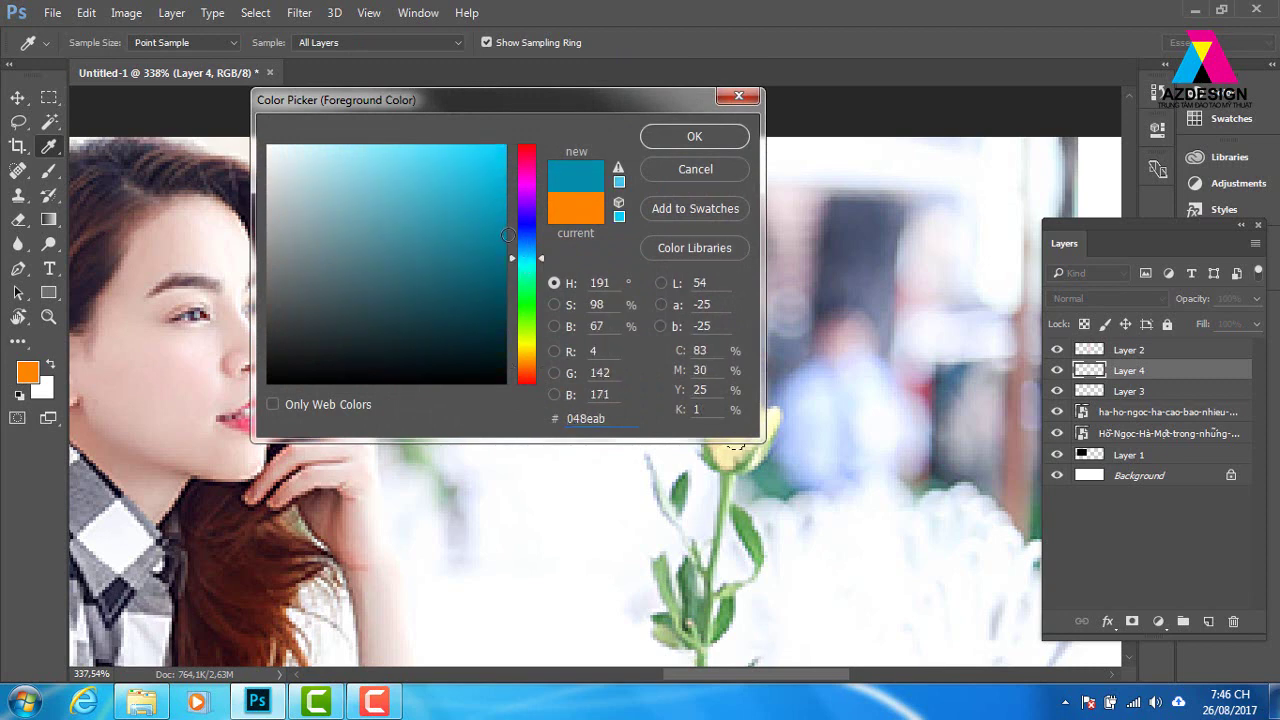
left_click(618, 168)
left_click(532, 245)
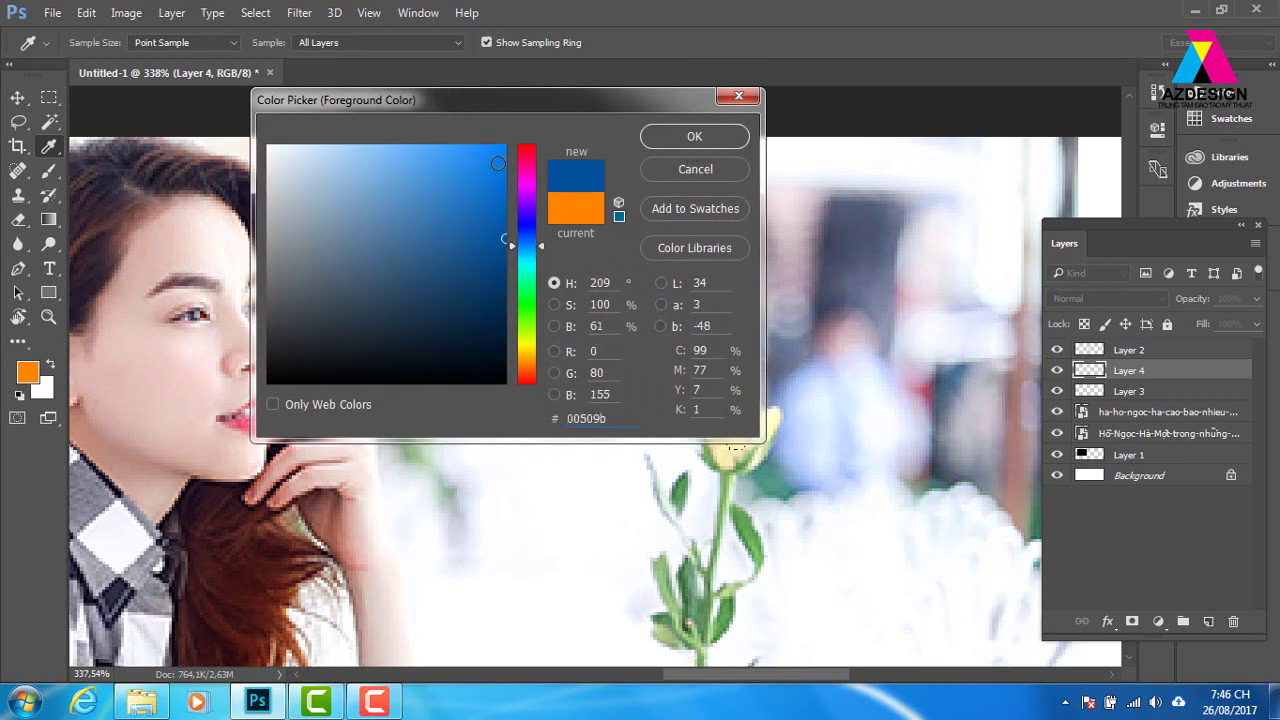
left_click(663, 141)
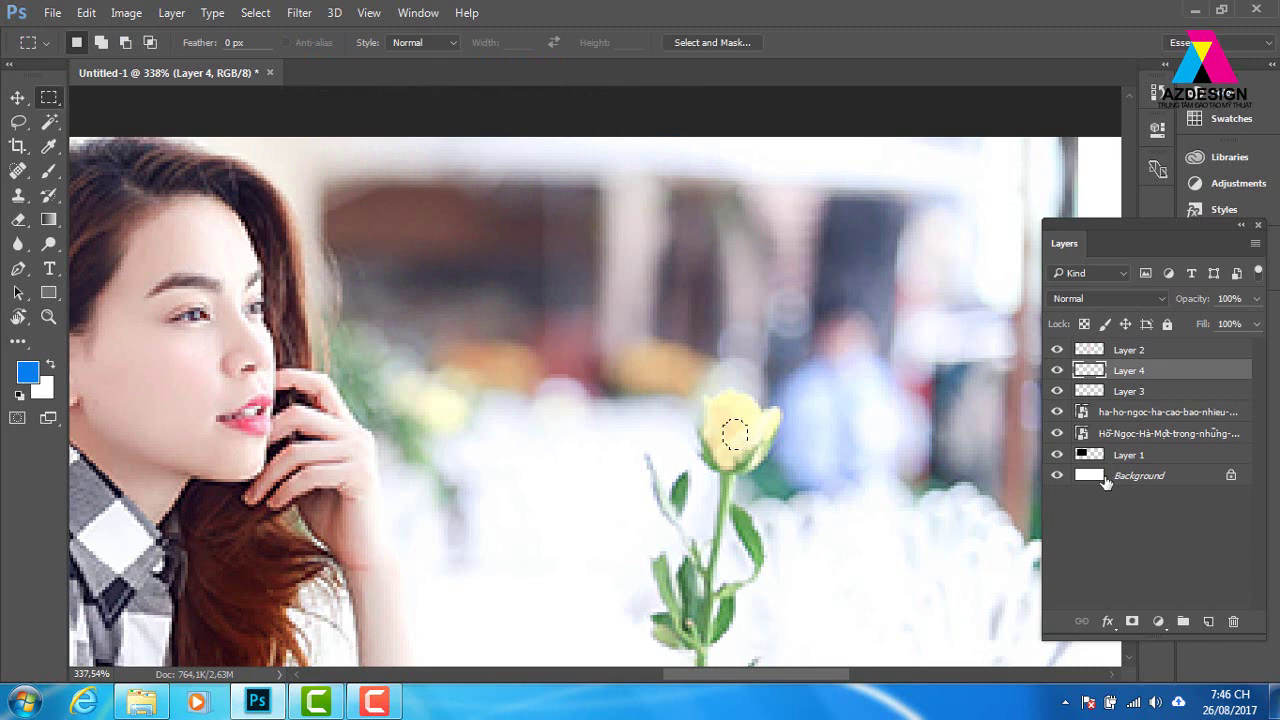
key("alt+BackSpace")
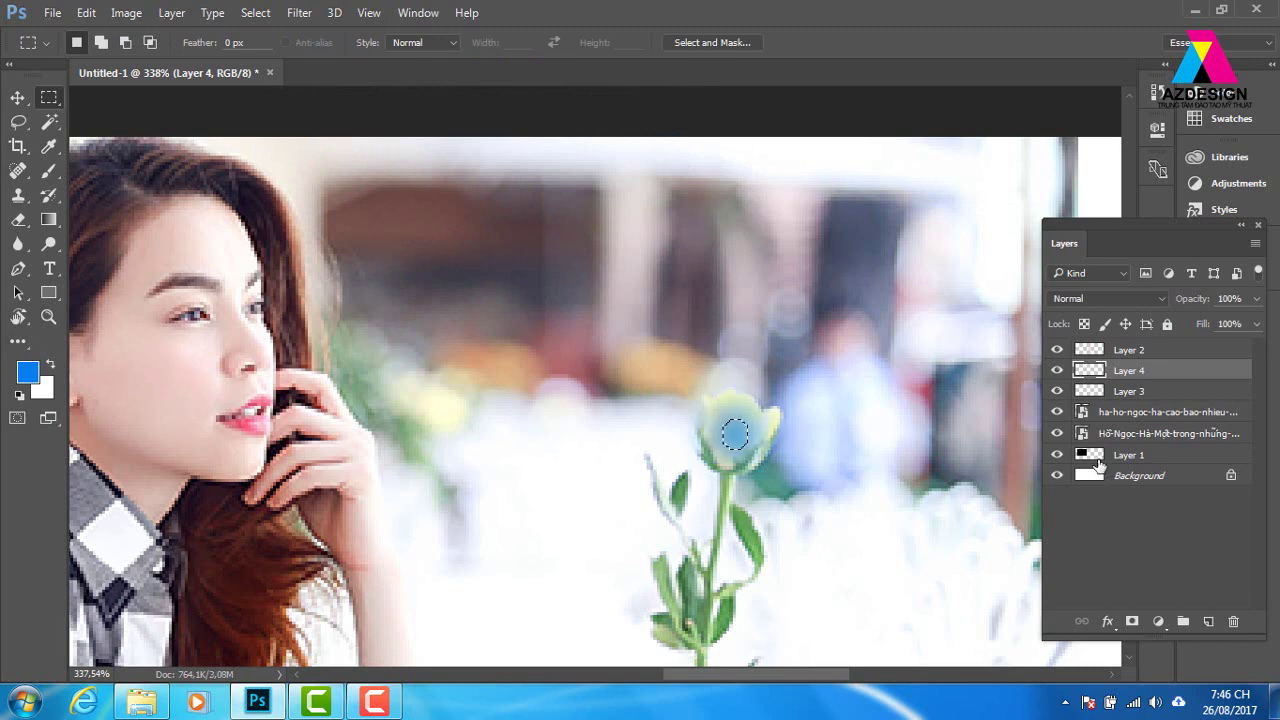
key("ctrl+d")
Cycle the cyan layer's blend mode from Dissolve through to Hard Light.
left_click(1090, 298)
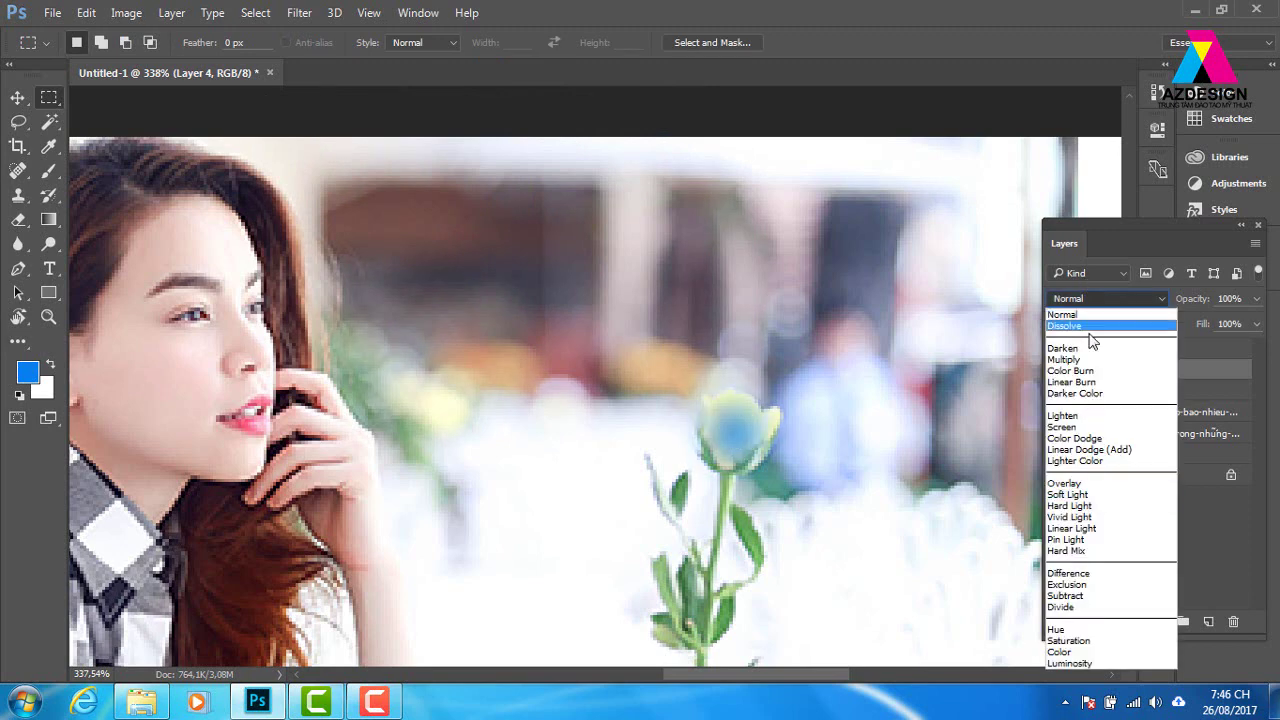
left_click(1065, 326)
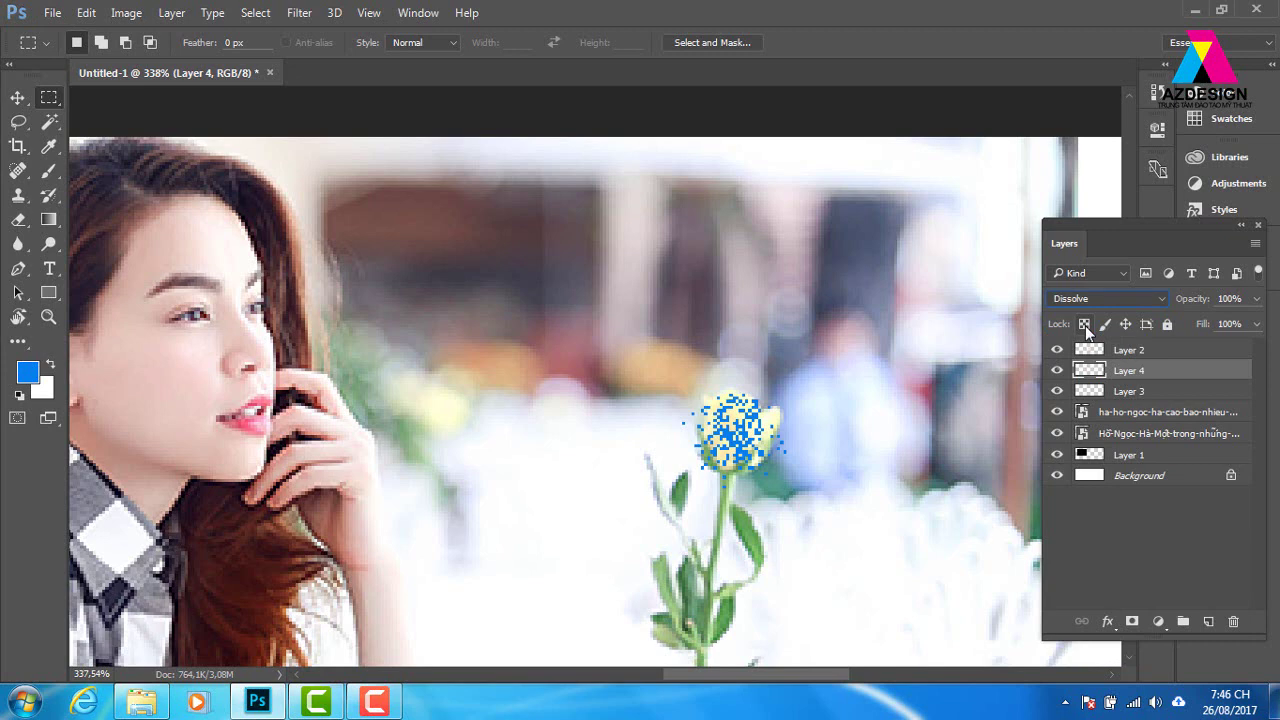
key("Down")
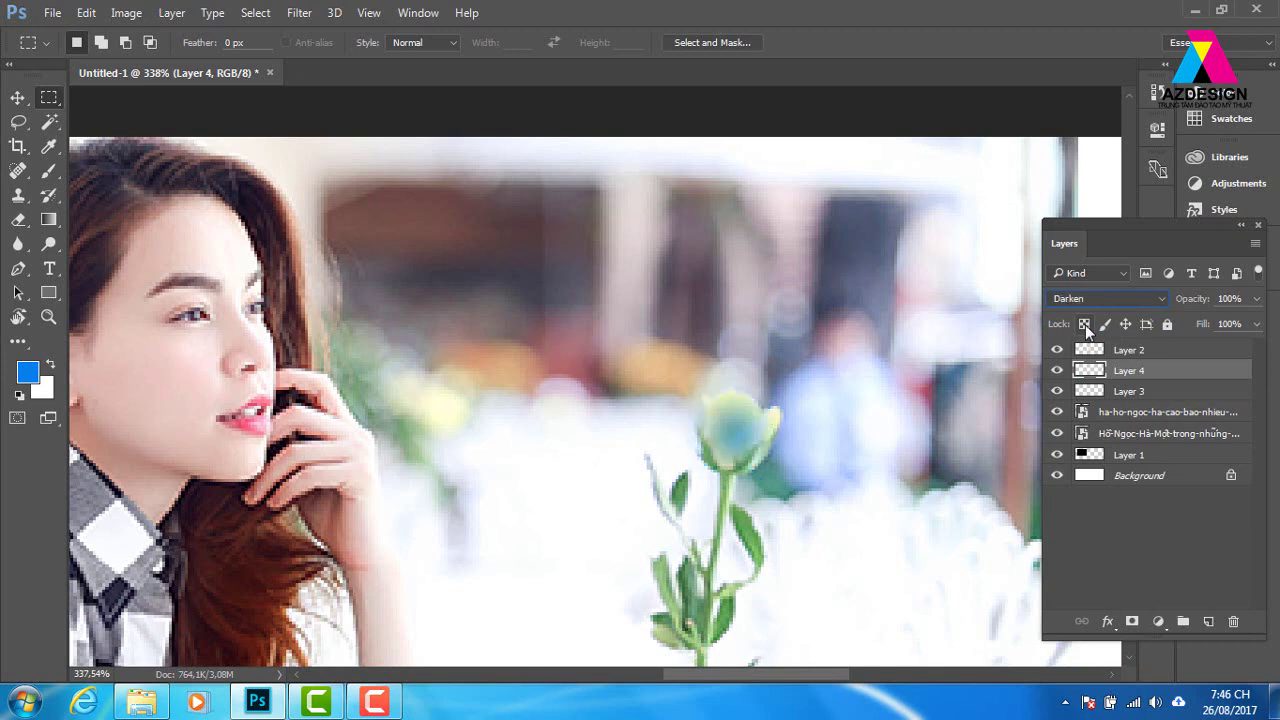
key("Down")
key("Down")
key("Down")
key("Down")
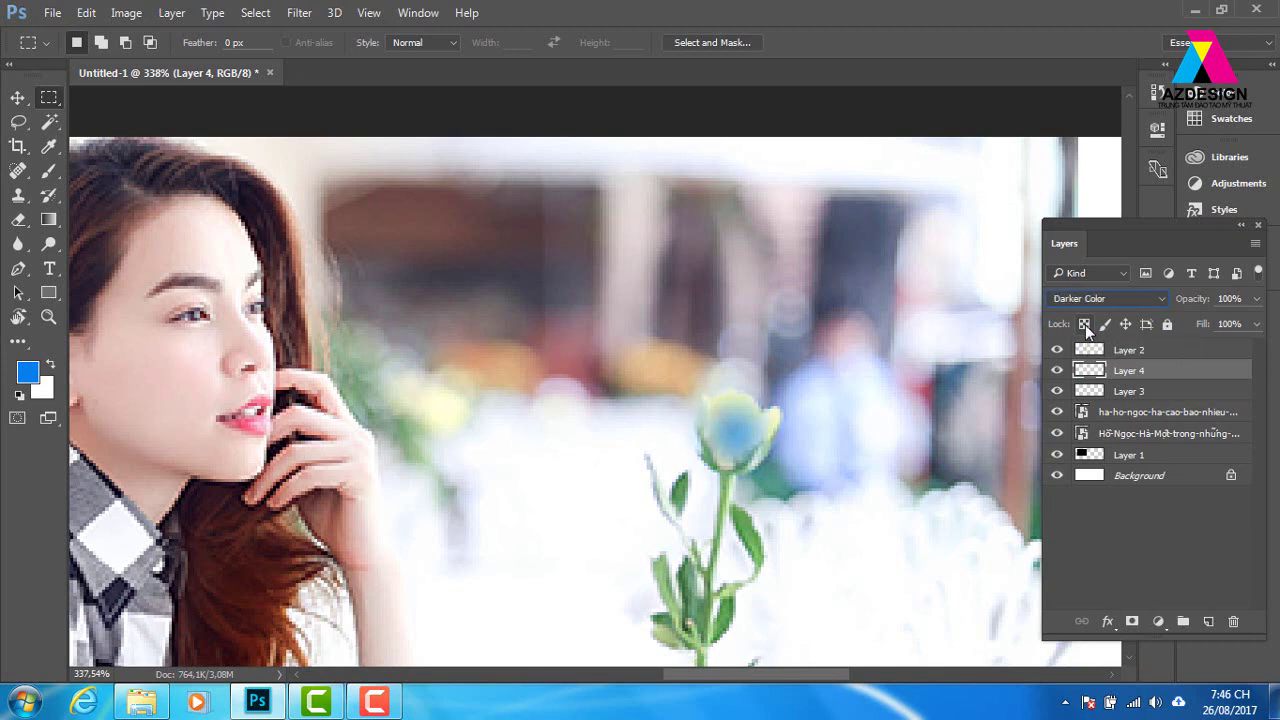
key("Down")
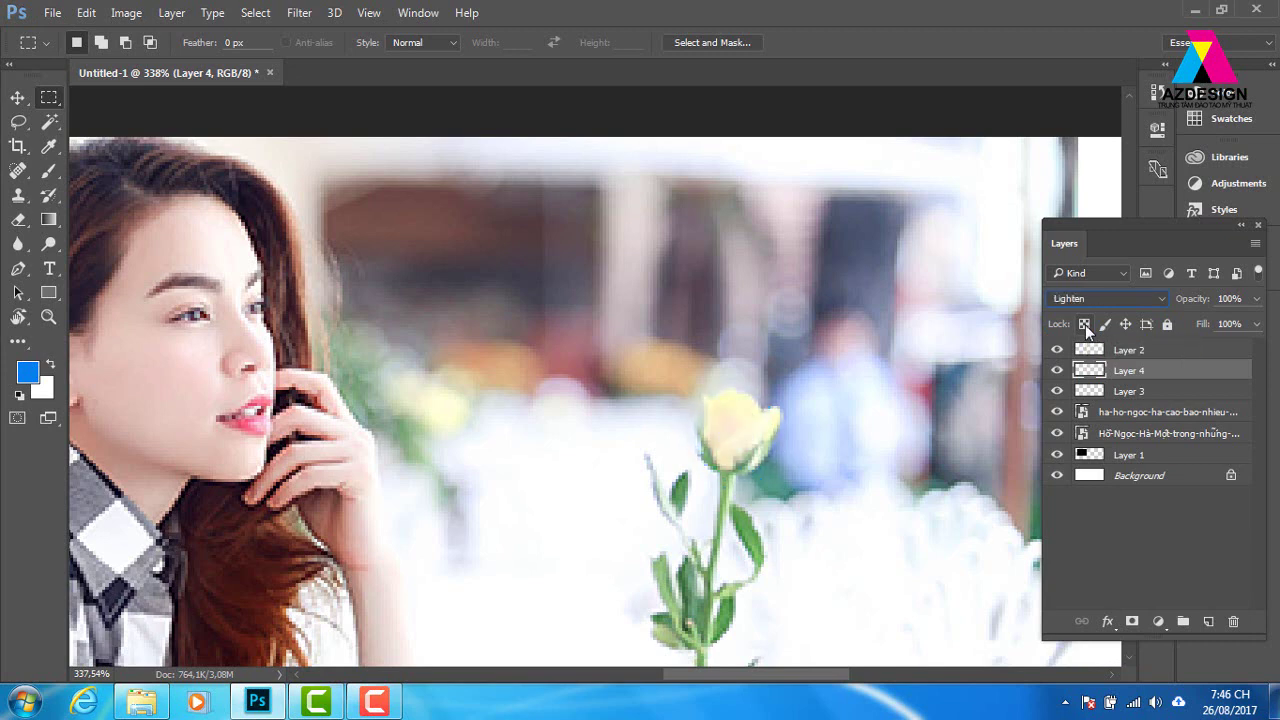
key("Down")
key("Down")
key("Down")
key("Down")
key("Down")
key("Down")
key("Down")
key("Down")
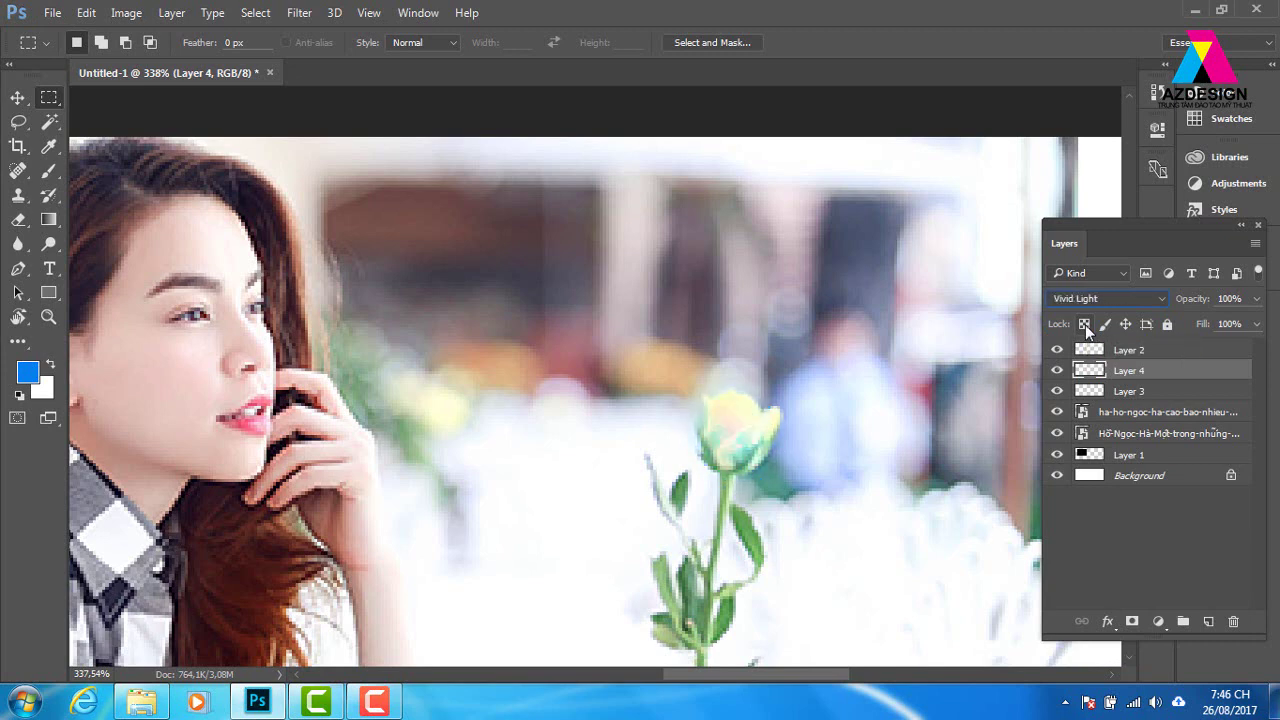
key("Down")
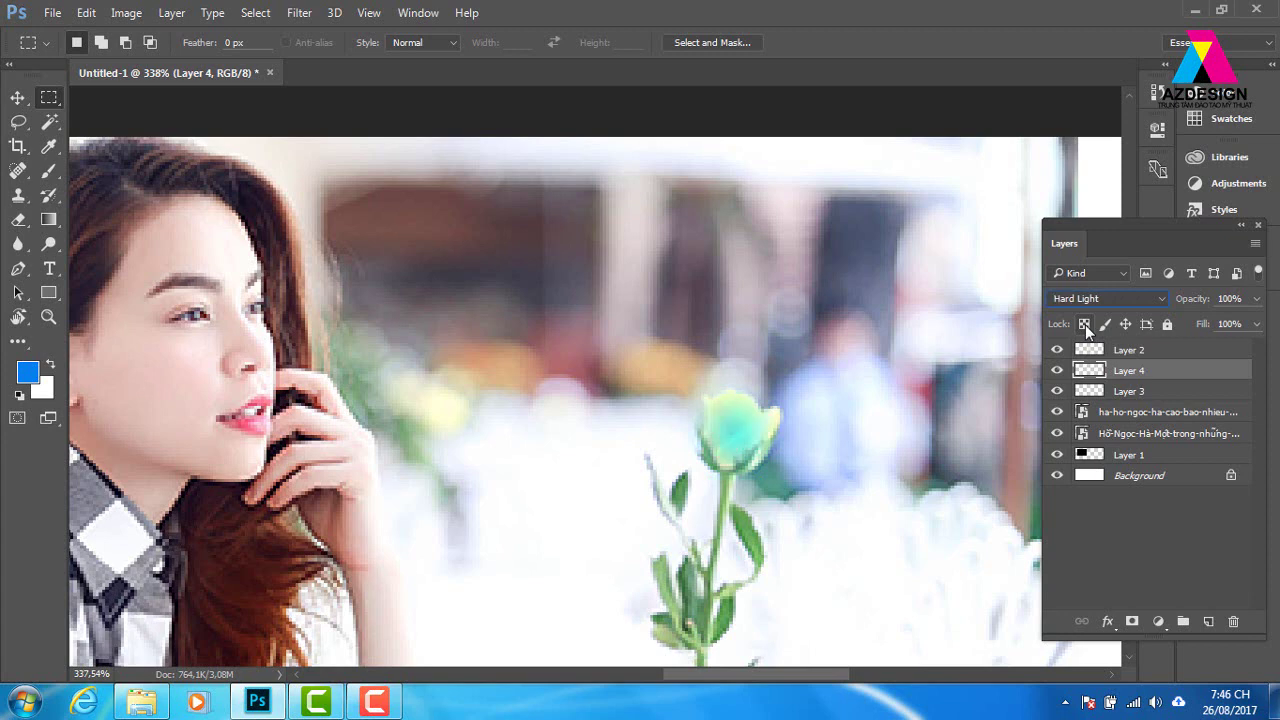
Reposition the cyan patch over the rose, then delete the cyan tint layer.
left_click(17, 97)
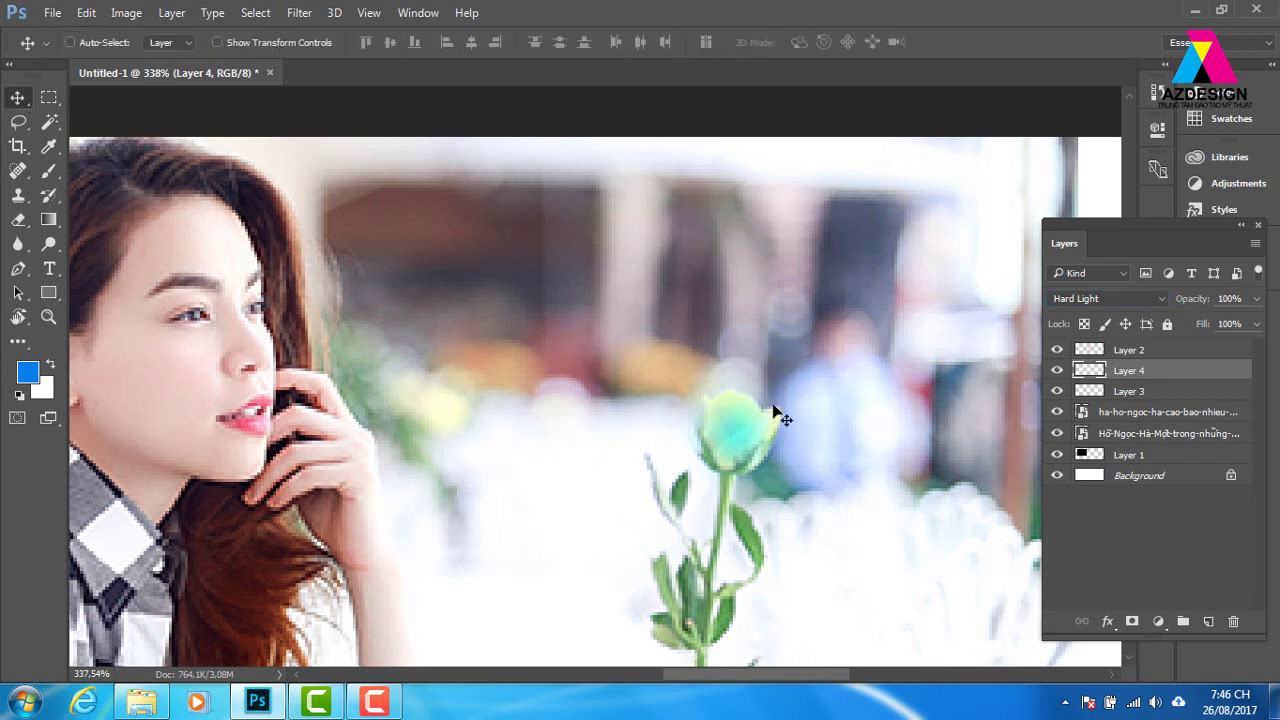
left_click_drag(776, 416, 738, 407)
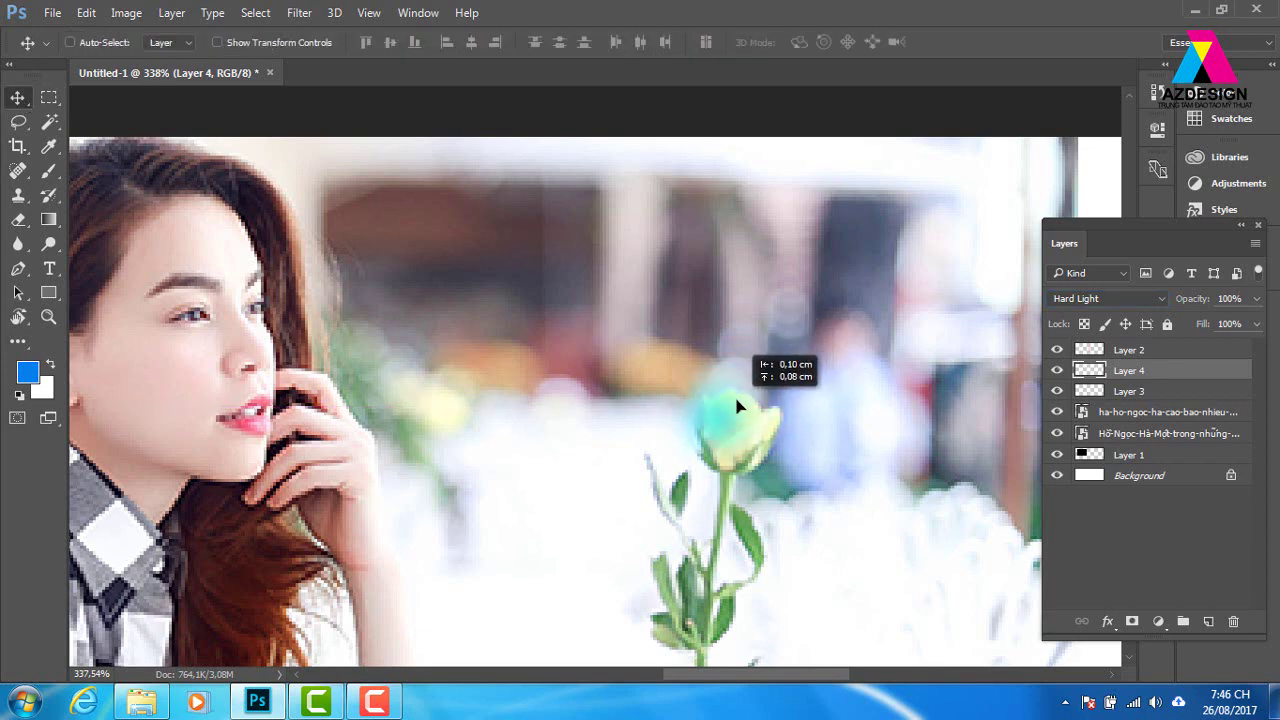
left_click_drag(743, 405, 755, 416)
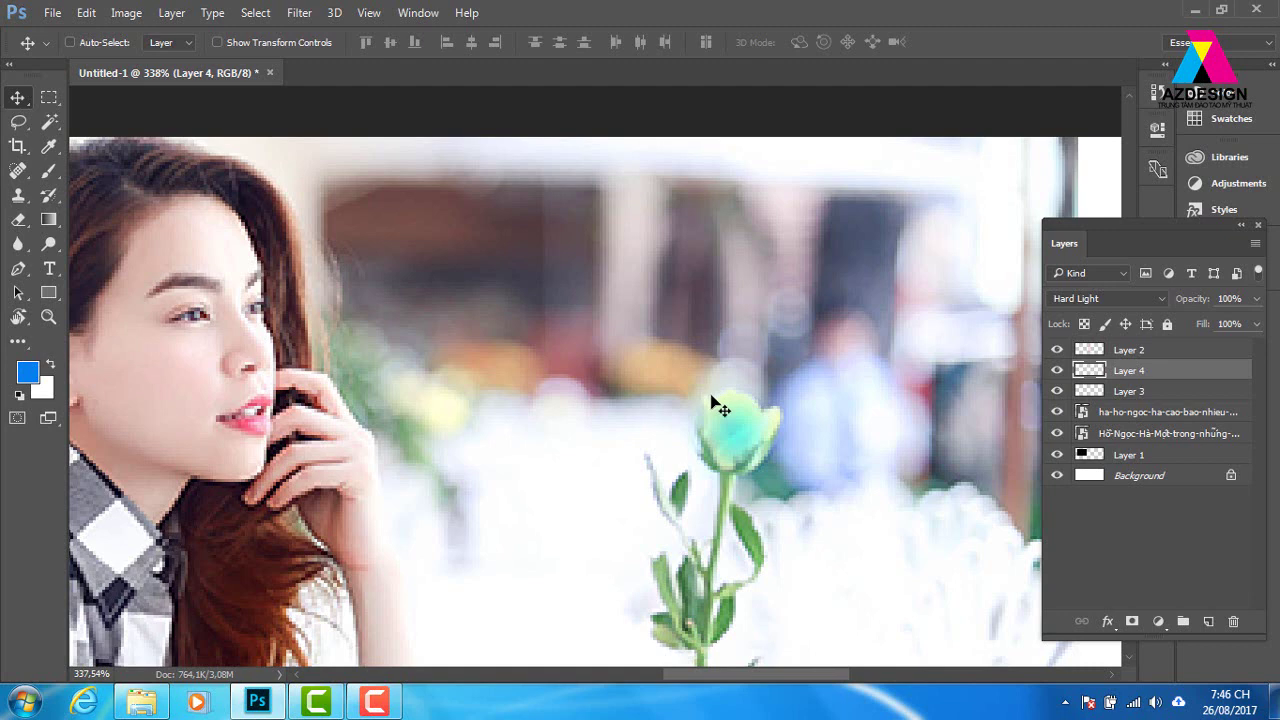
mouse_move(731, 432)
left_mouse_down()
mouse_move(143, 374)
mouse_move(180, 385)
left_mouse_up()
key("Delete")
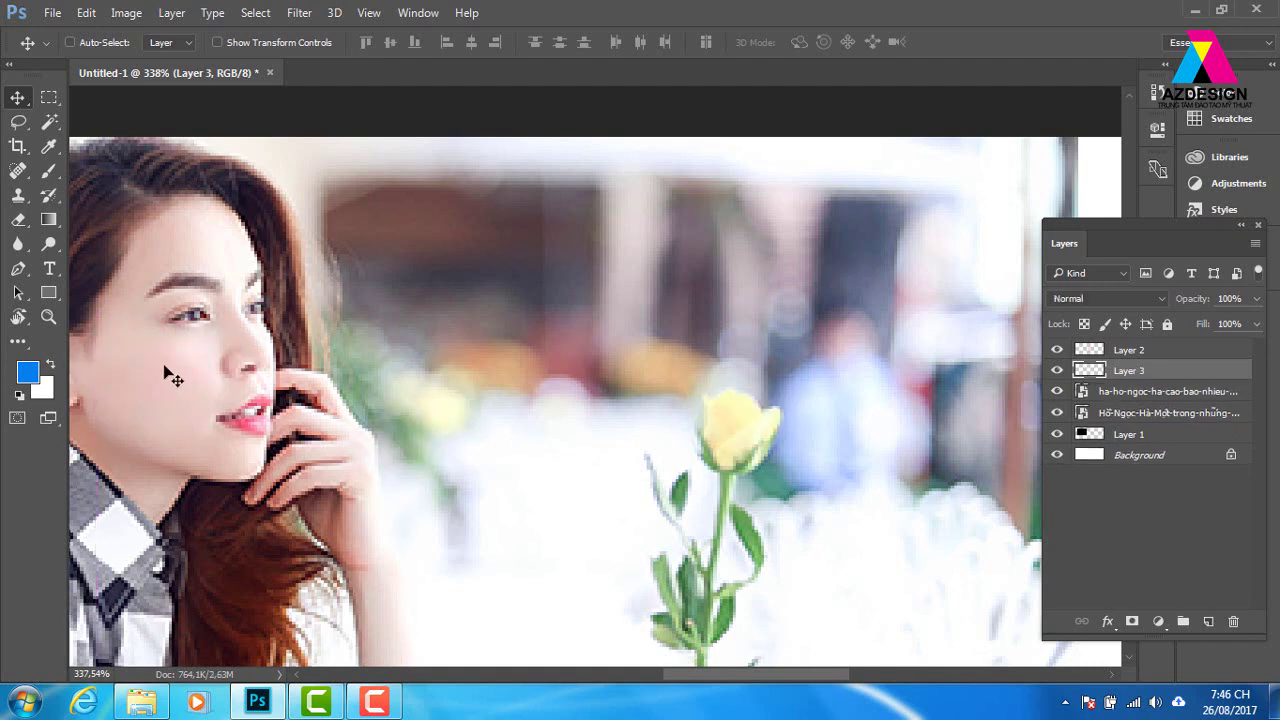
Select a small rectangle on the cheek and apply a 10 px feather, dismissing the warning.
key("m")
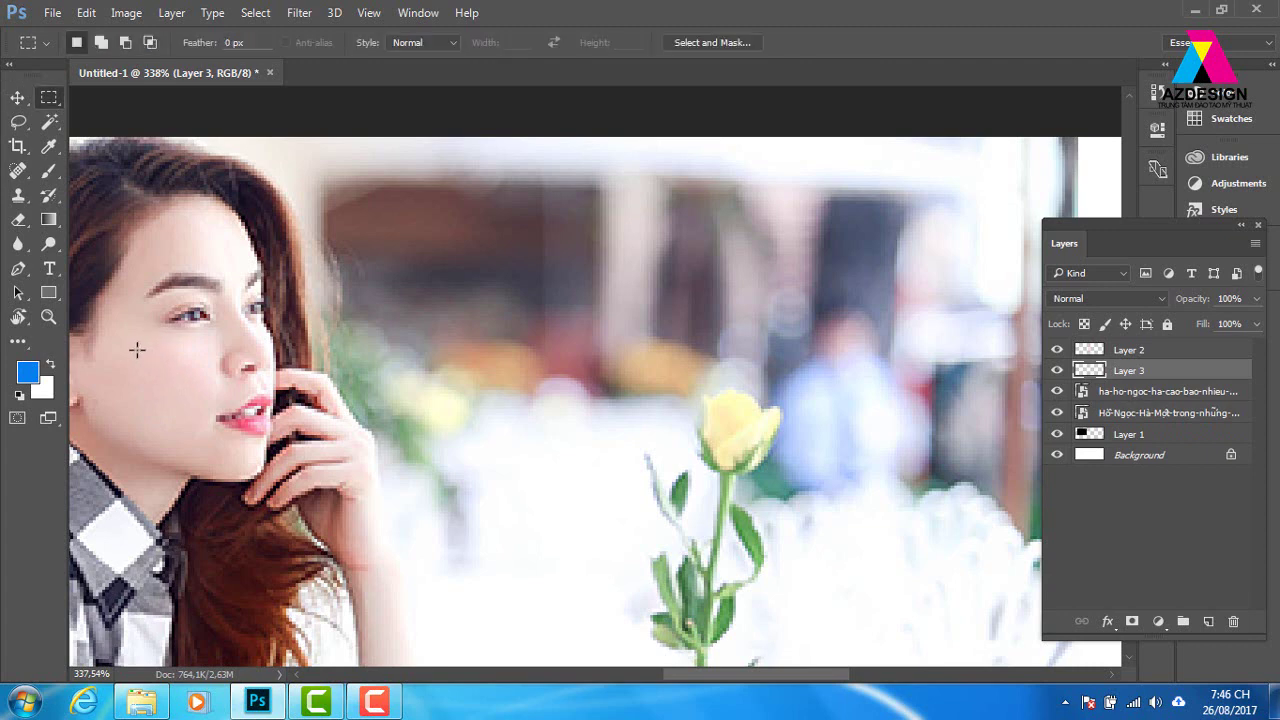
left_click_drag(125, 346, 175, 403)
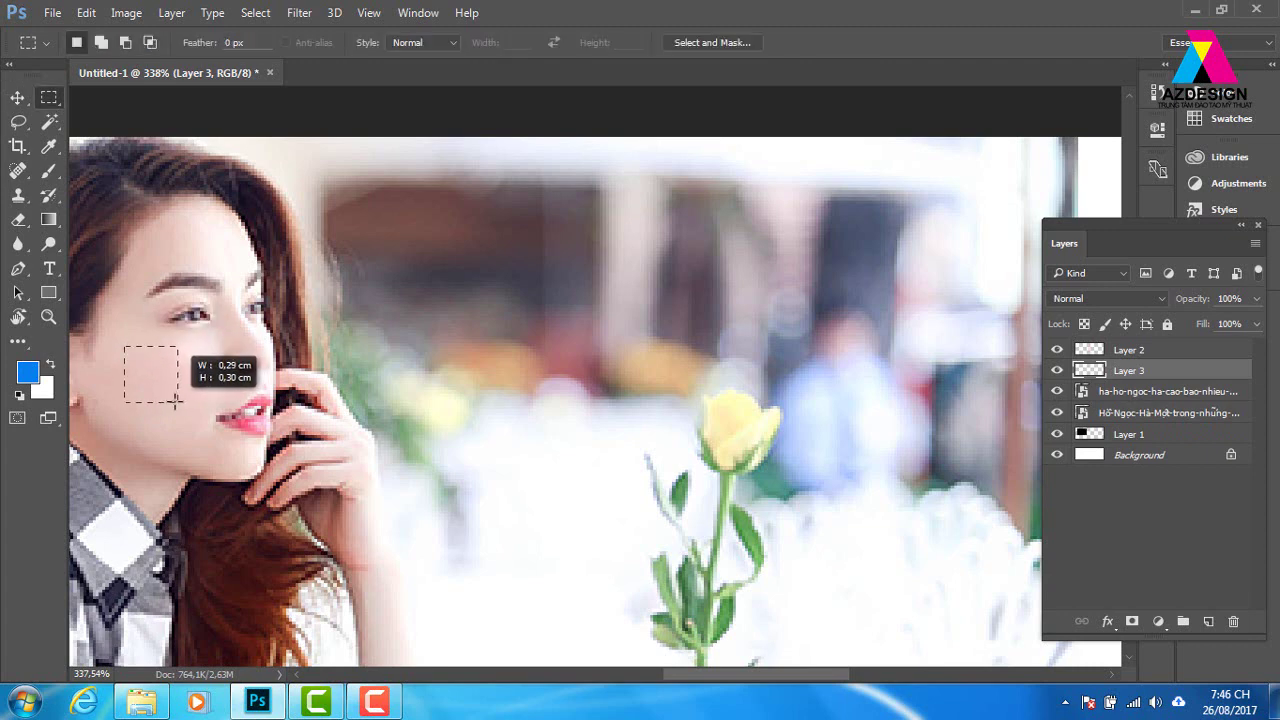
right_click(145, 368)
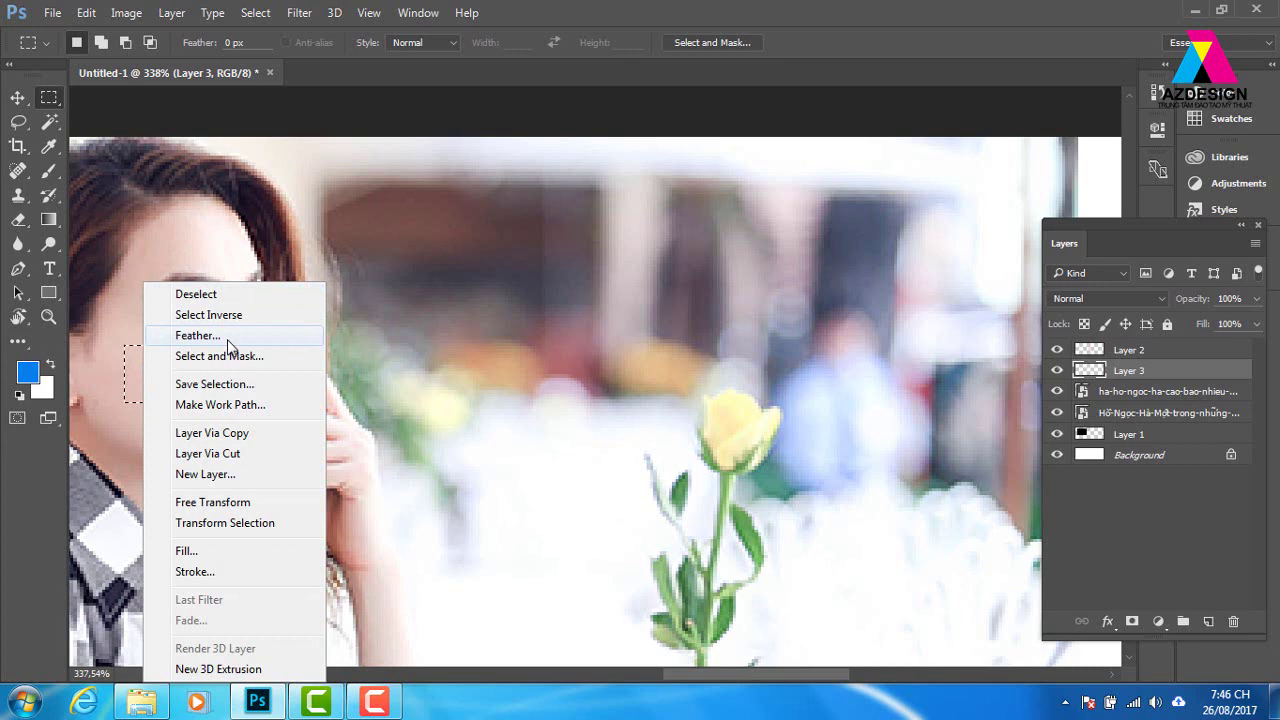
left_click(197, 335)
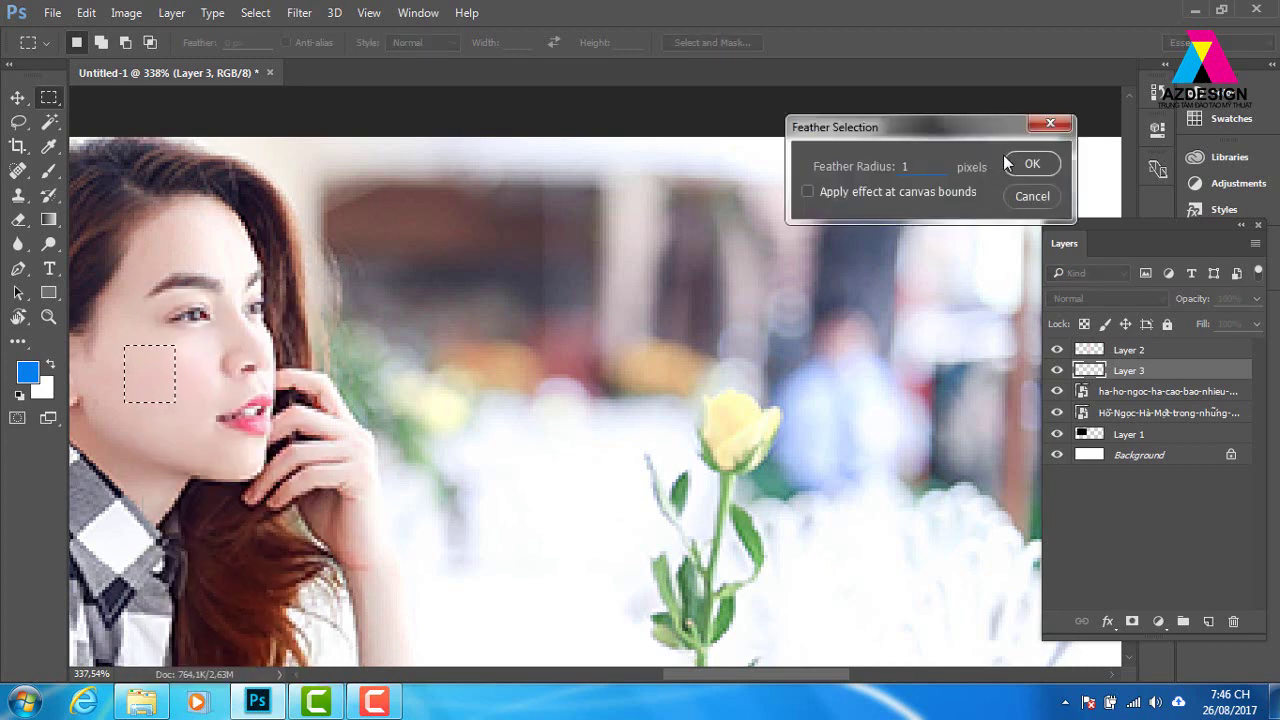
type("0")
left_click(1026, 166)
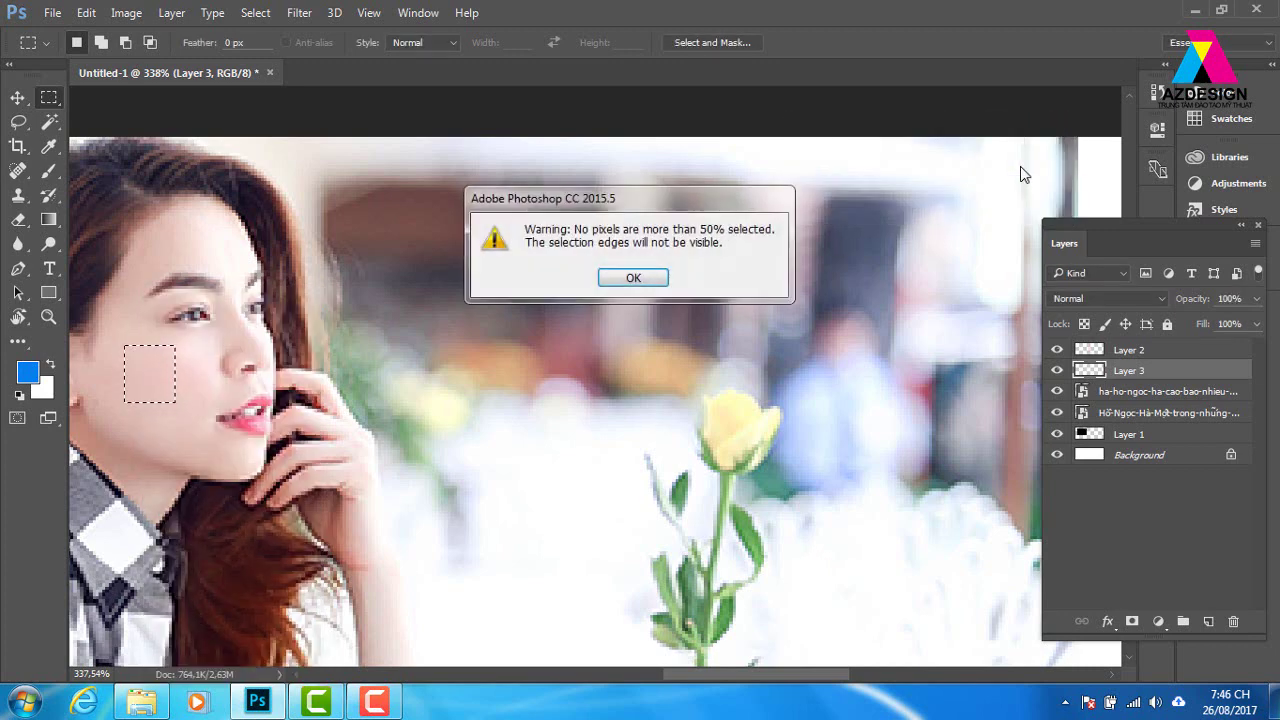
left_click(648, 280)
Redraw a larger cheek rectangle with a 5 px feather and add a new empty layer.
left_click_drag(127, 344, 183, 406)
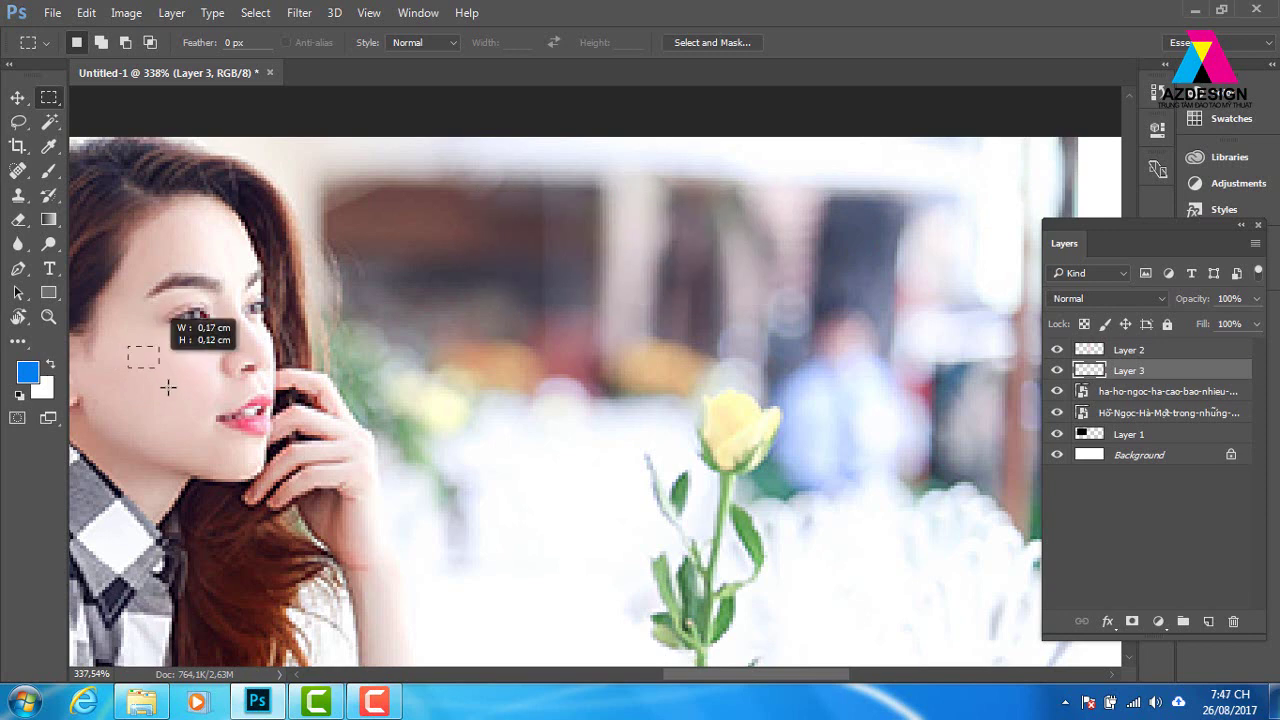
right_click(163, 377)
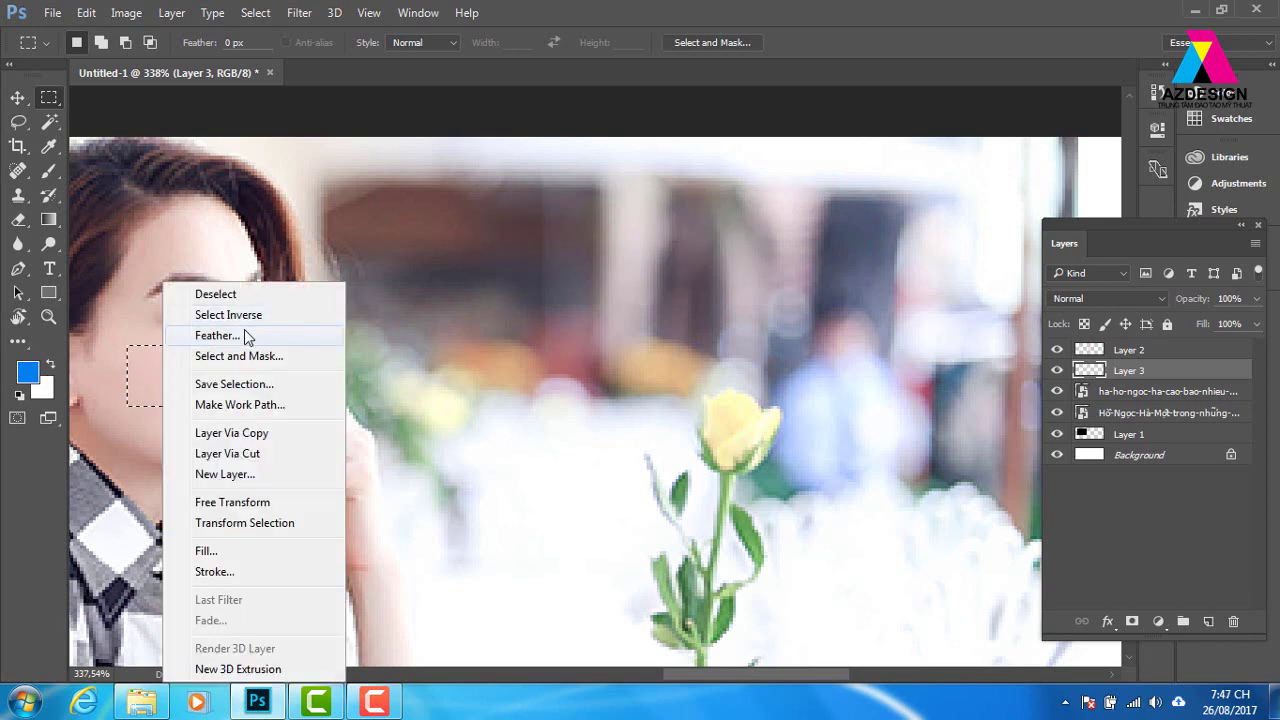
left_click(248, 336)
type("5")
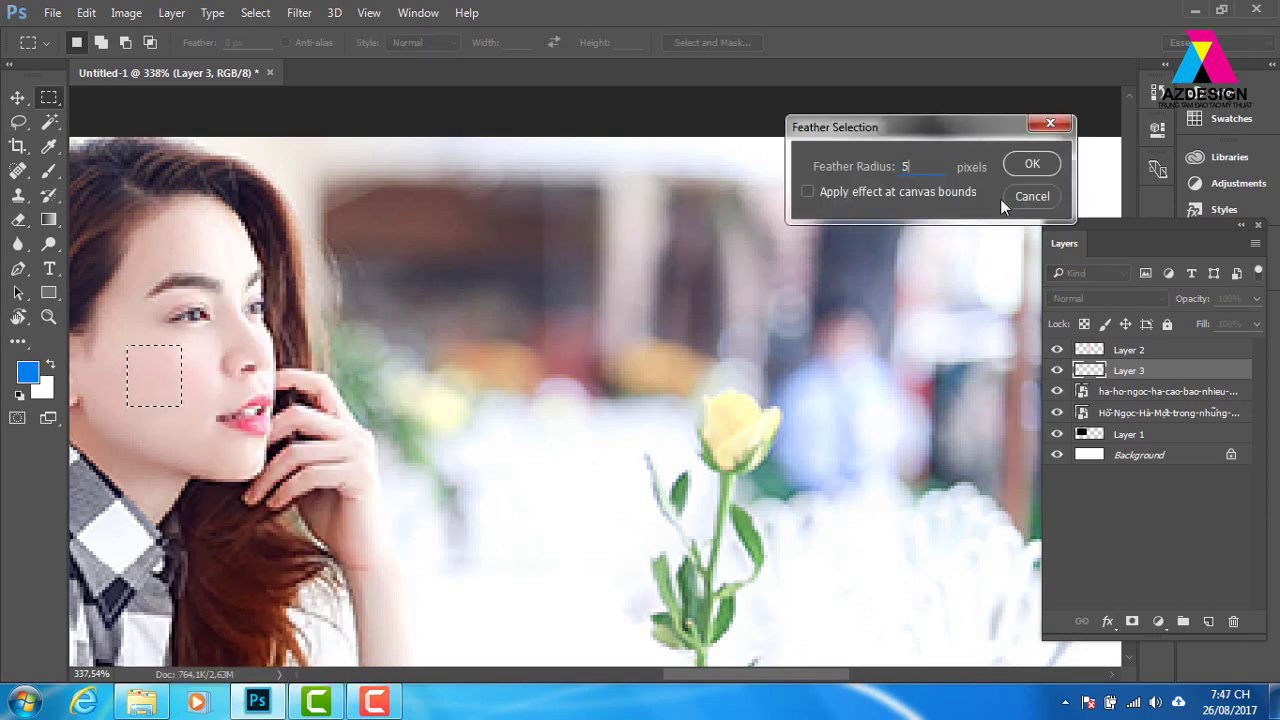
left_click(1026, 168)
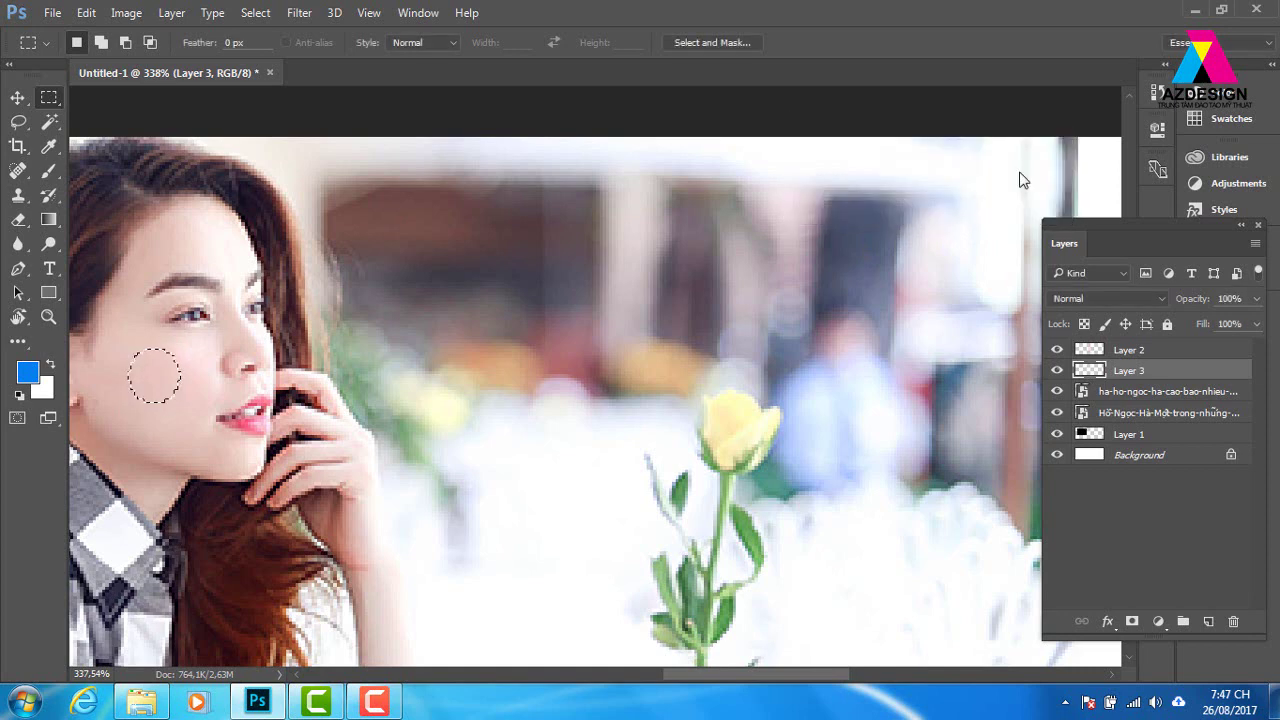
left_click(1208, 621)
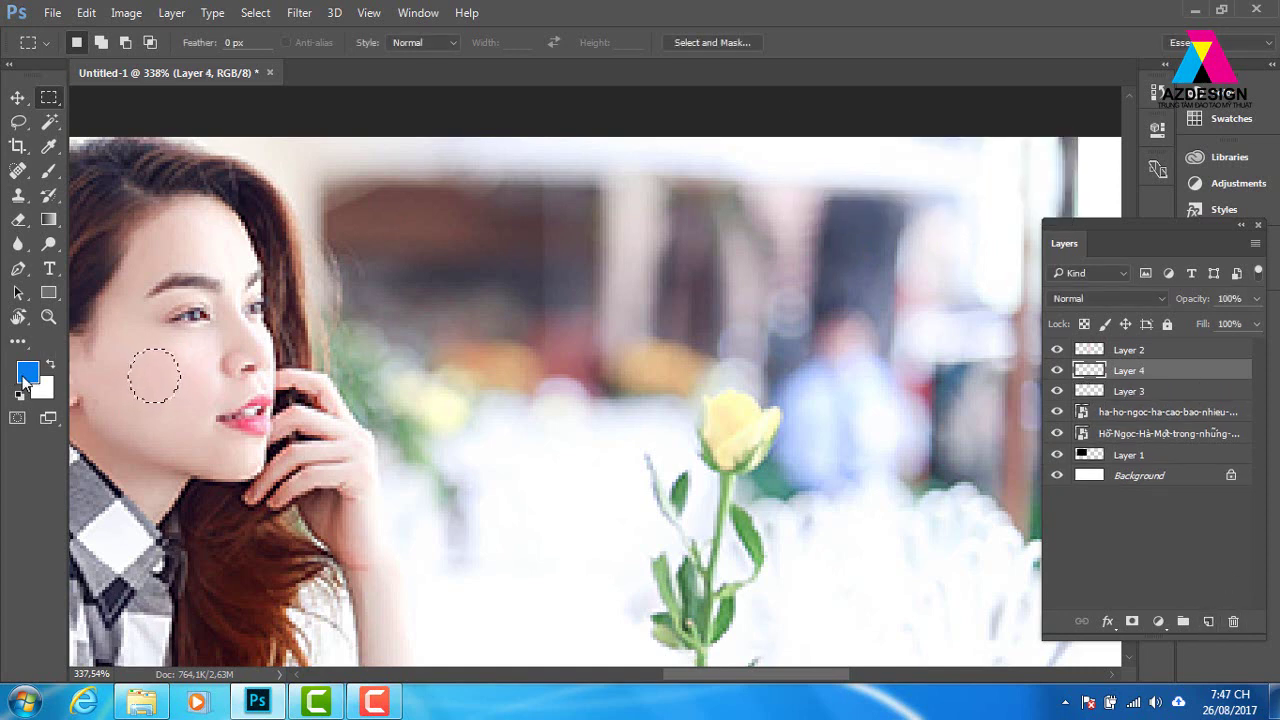
Set the foreground colour to orange (#ed6637).
left_click(27, 372)
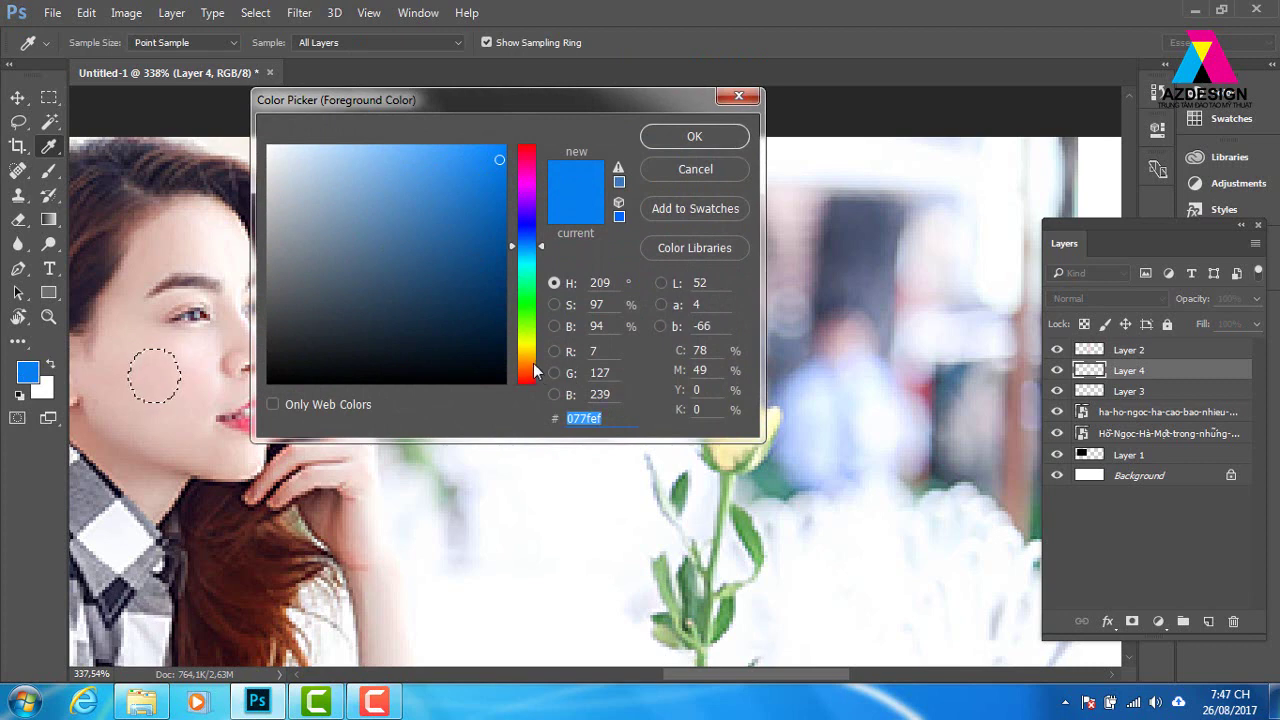
left_click_drag(535, 372, 530, 392)
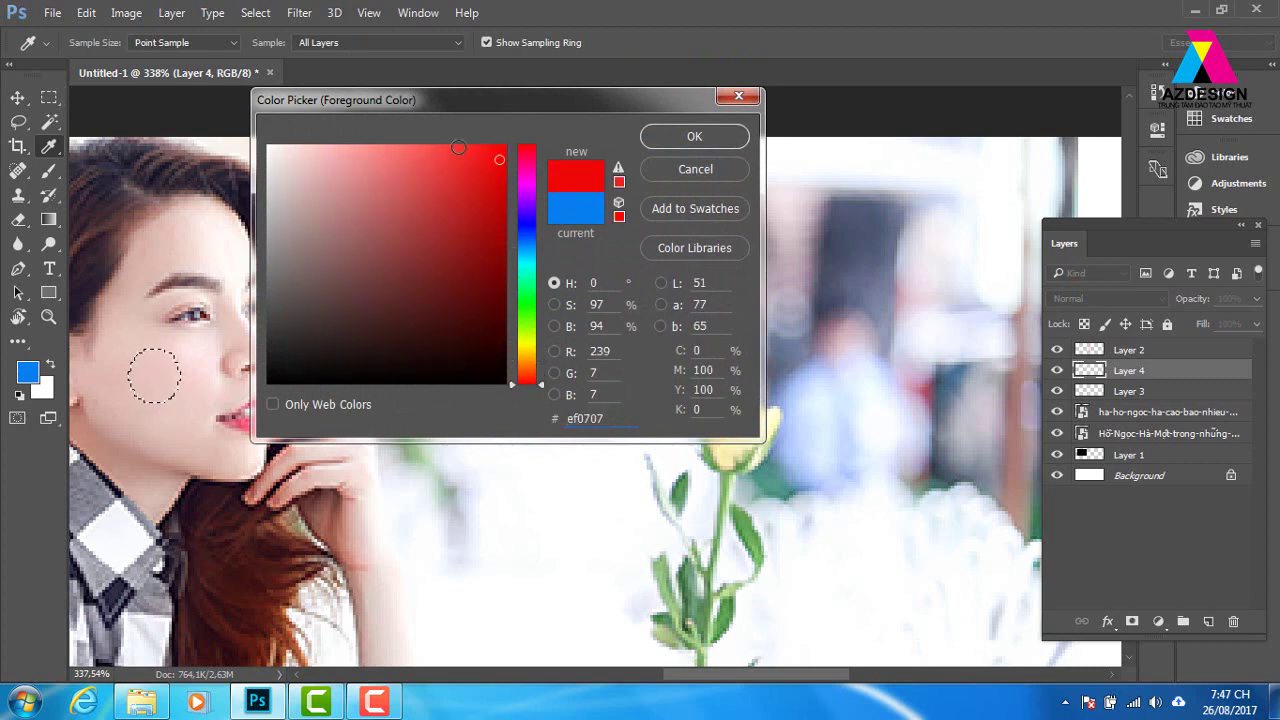
left_click_drag(407, 161, 408, 151)
left_click_drag(528, 380, 529, 374)
left_click(449, 162)
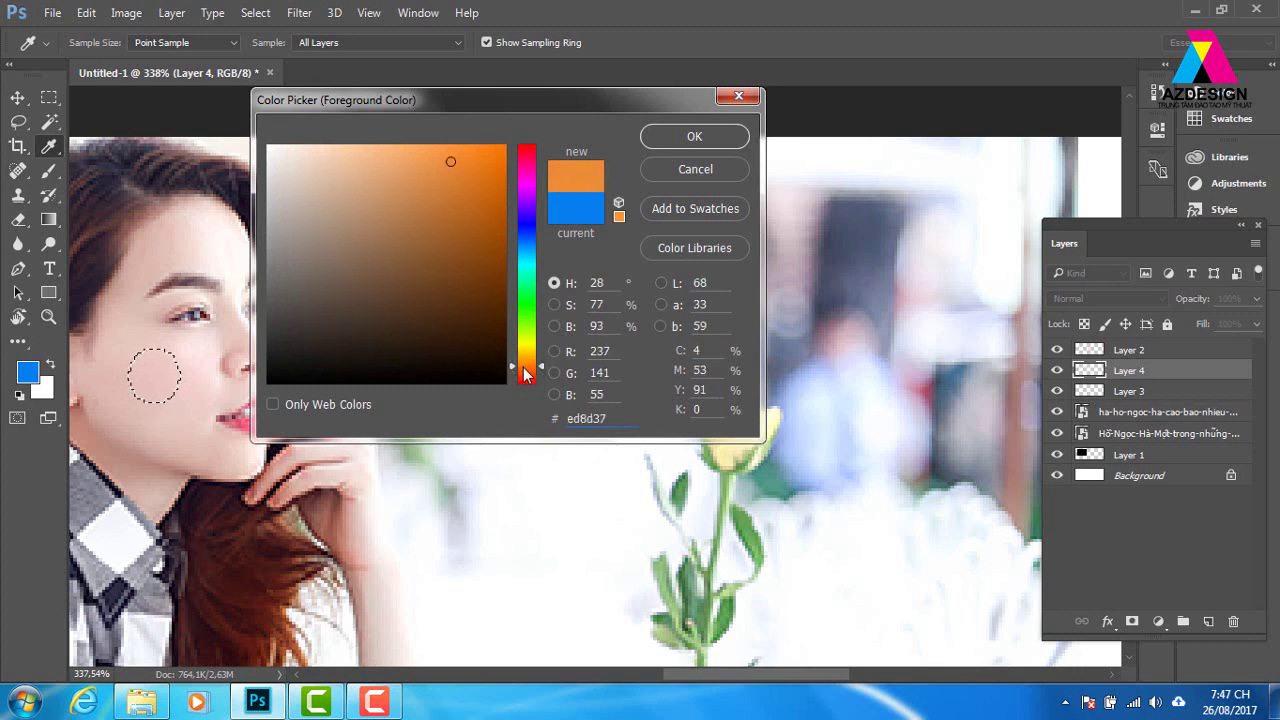
left_click(466, 171)
left_click(468, 162)
left_click(689, 138)
Fill the cheek selection with orange on a new empty layer, then deselect.
key("m")
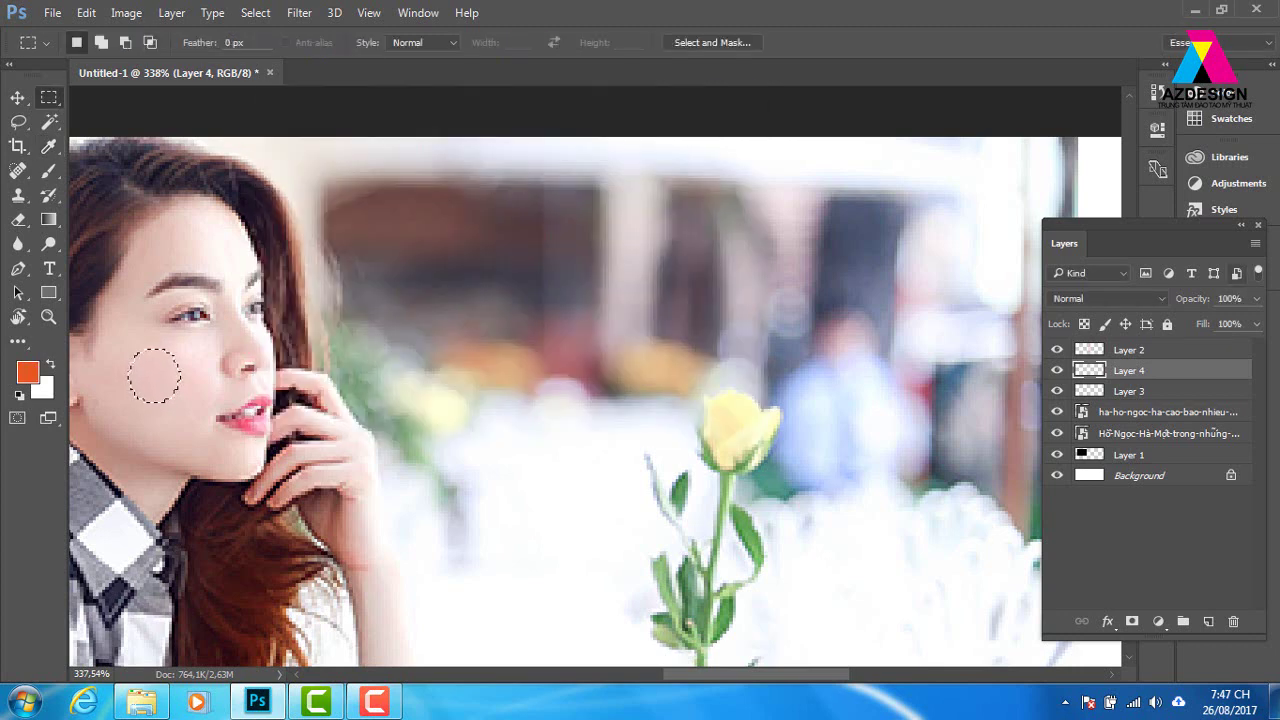
left_click(1209, 621)
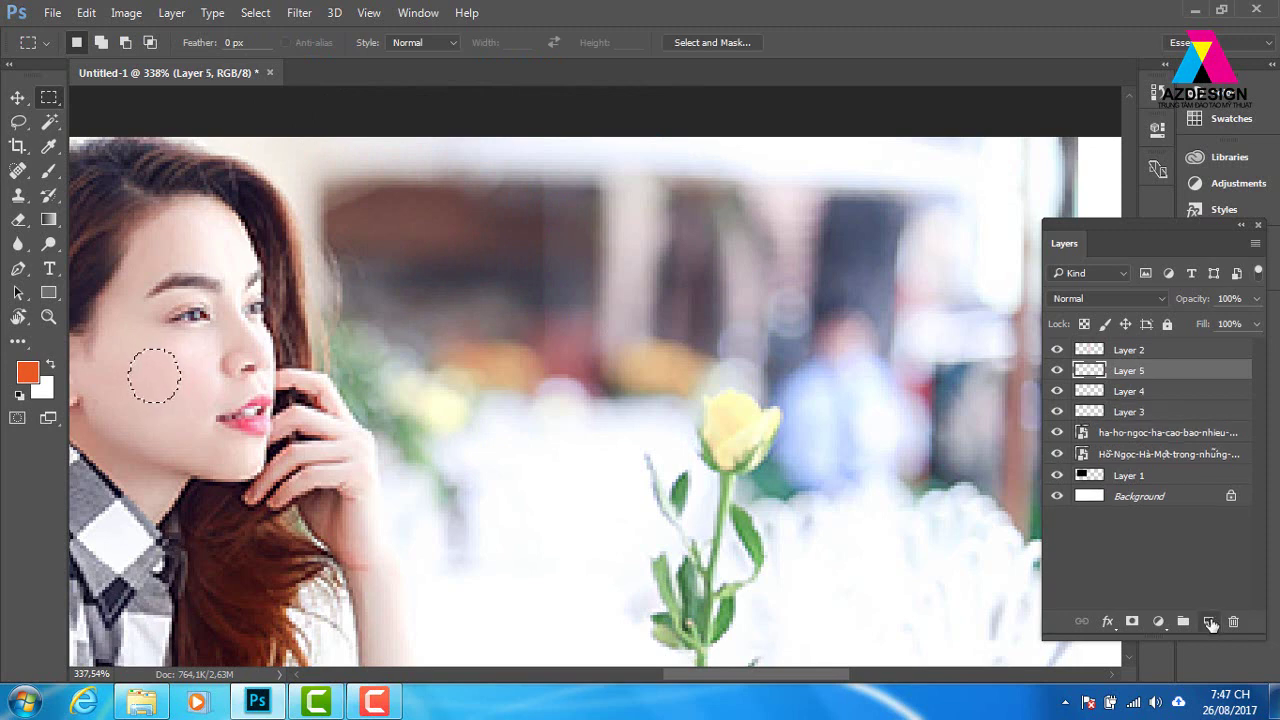
key("alt+BackSpace")
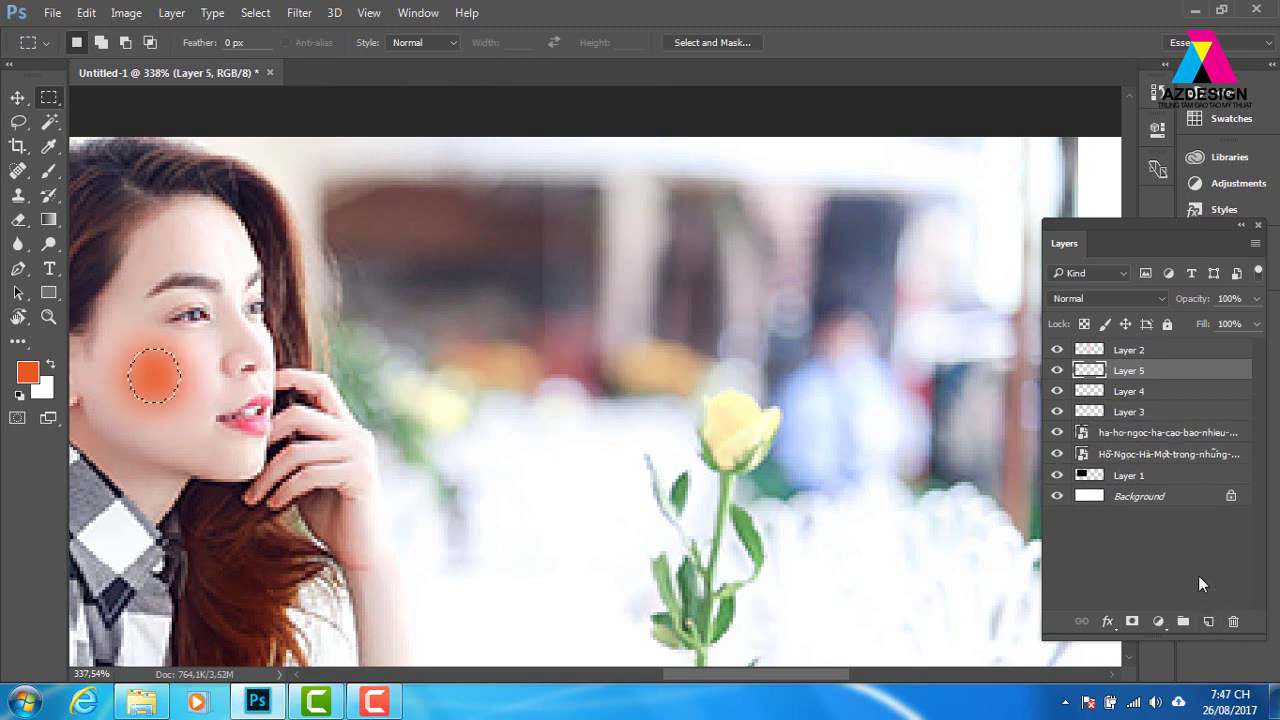
key("ctrl+d")
key("ctrl+f")
Cycle through blending modes on the blush layer to blend the orange into the cheek.
left_click(1091, 300)
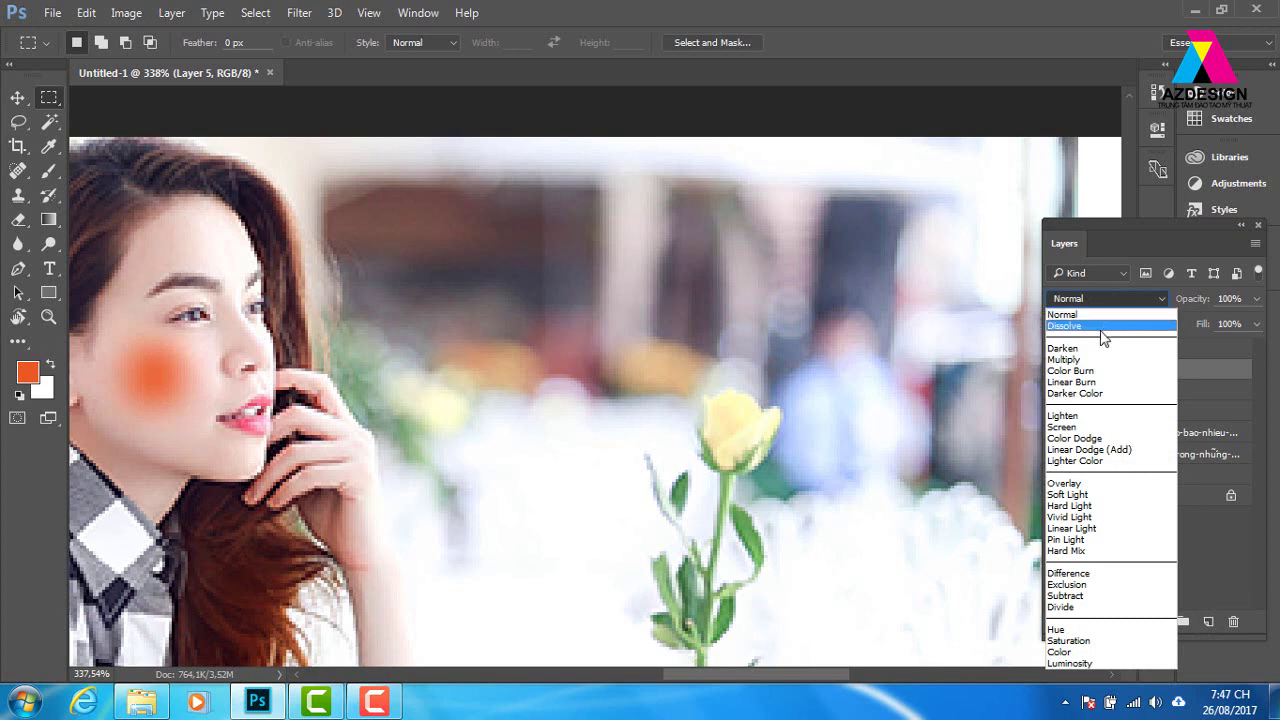
left_click(1100, 348)
key("Down")
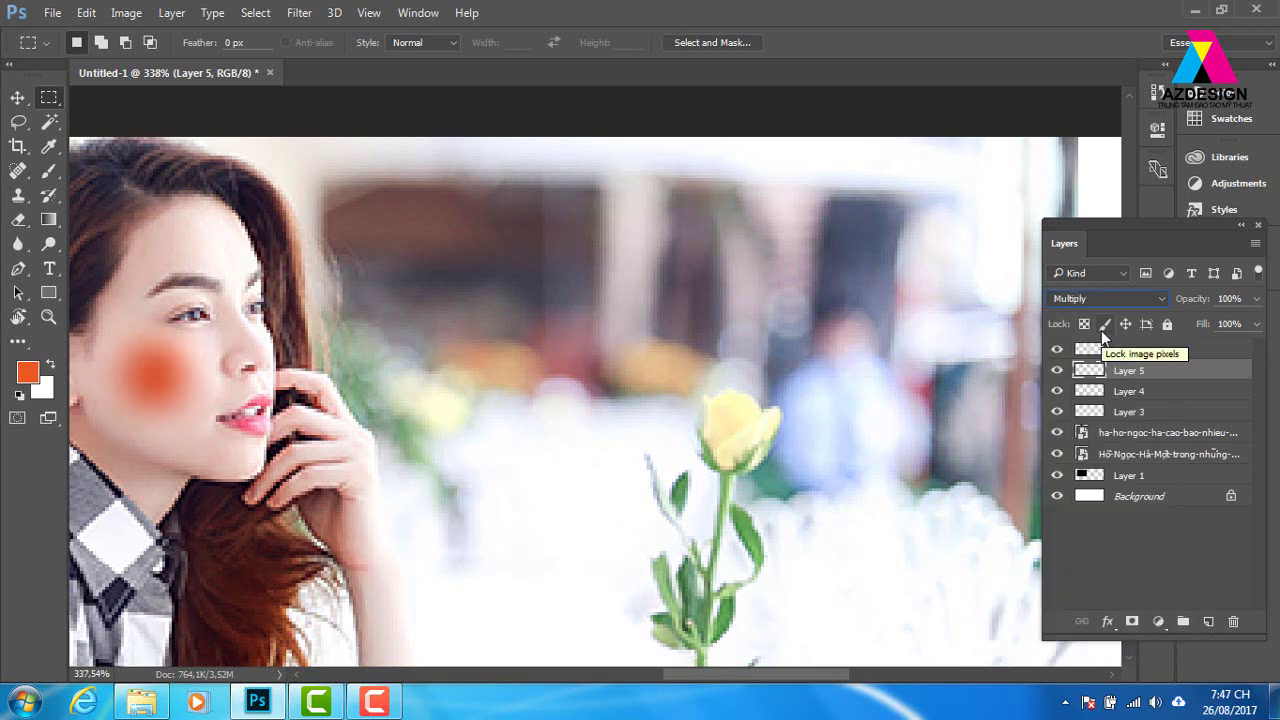
key("Down")
key("Down")
key("Down")
key("Down")
key("Down")
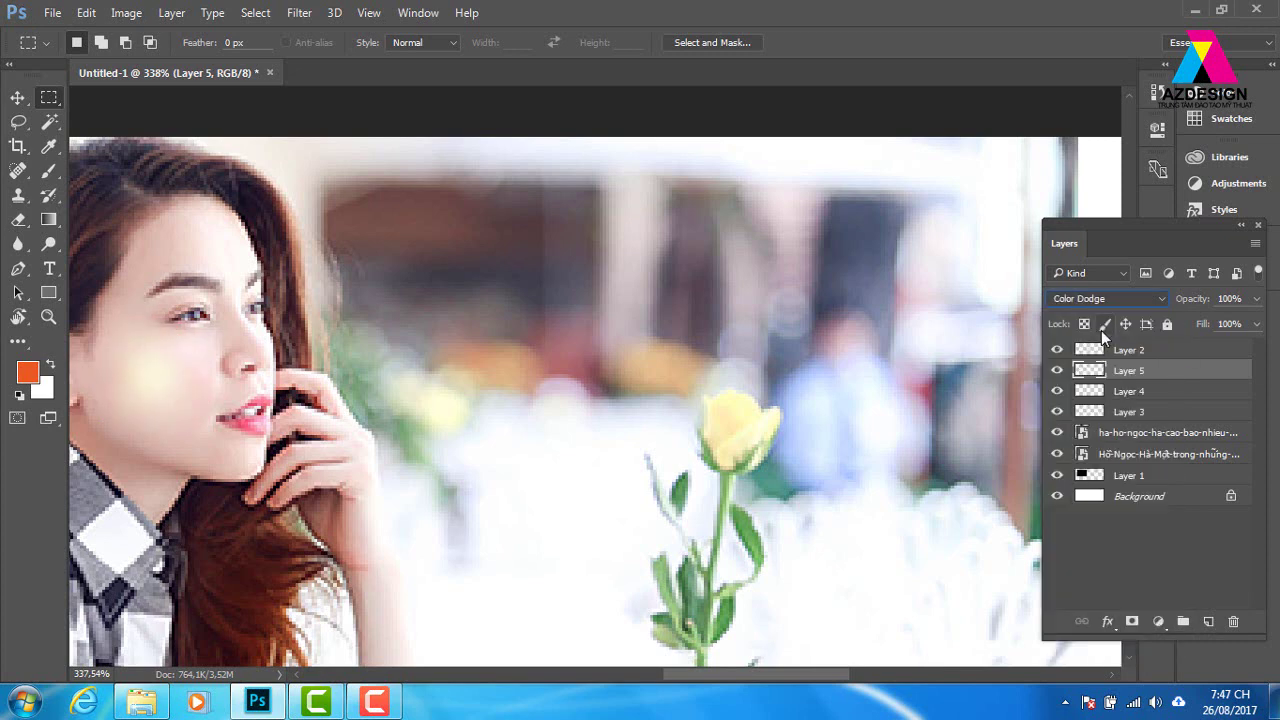
key("Down")
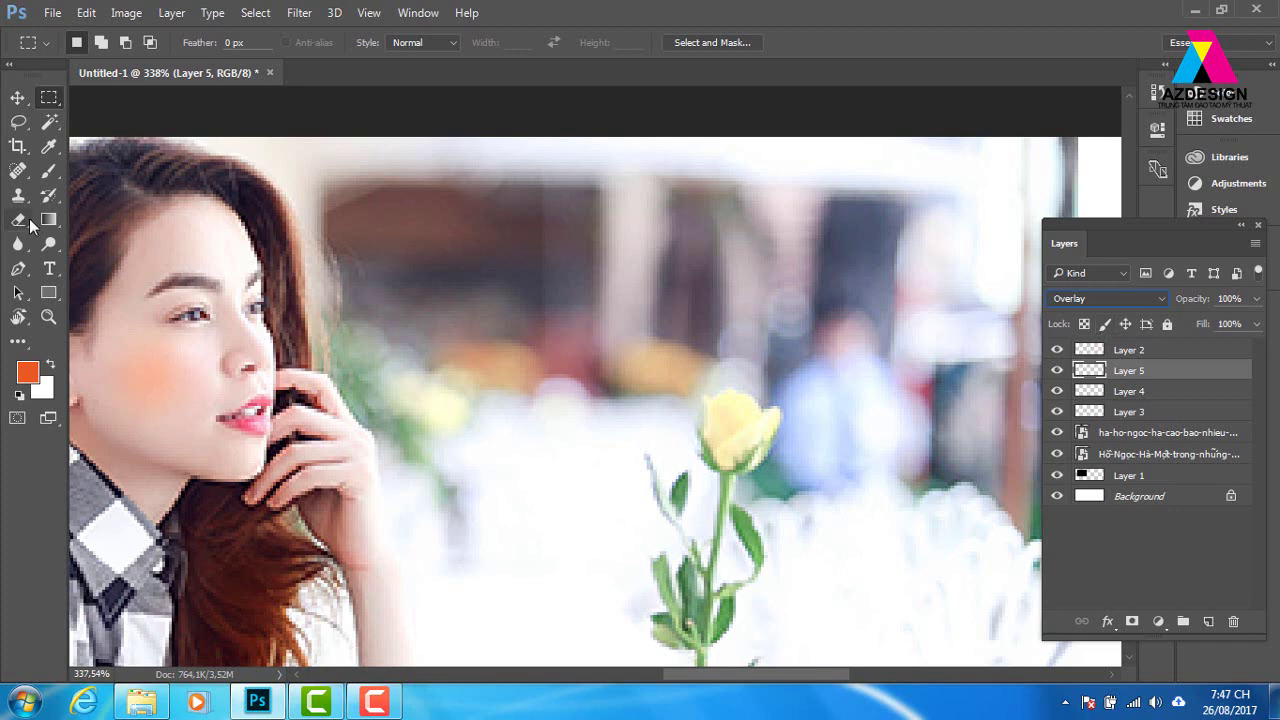
Toggle Layer 5 off and on to compare its cheek blush, then zoom out to the whole banner.
key("ctrl+minus")
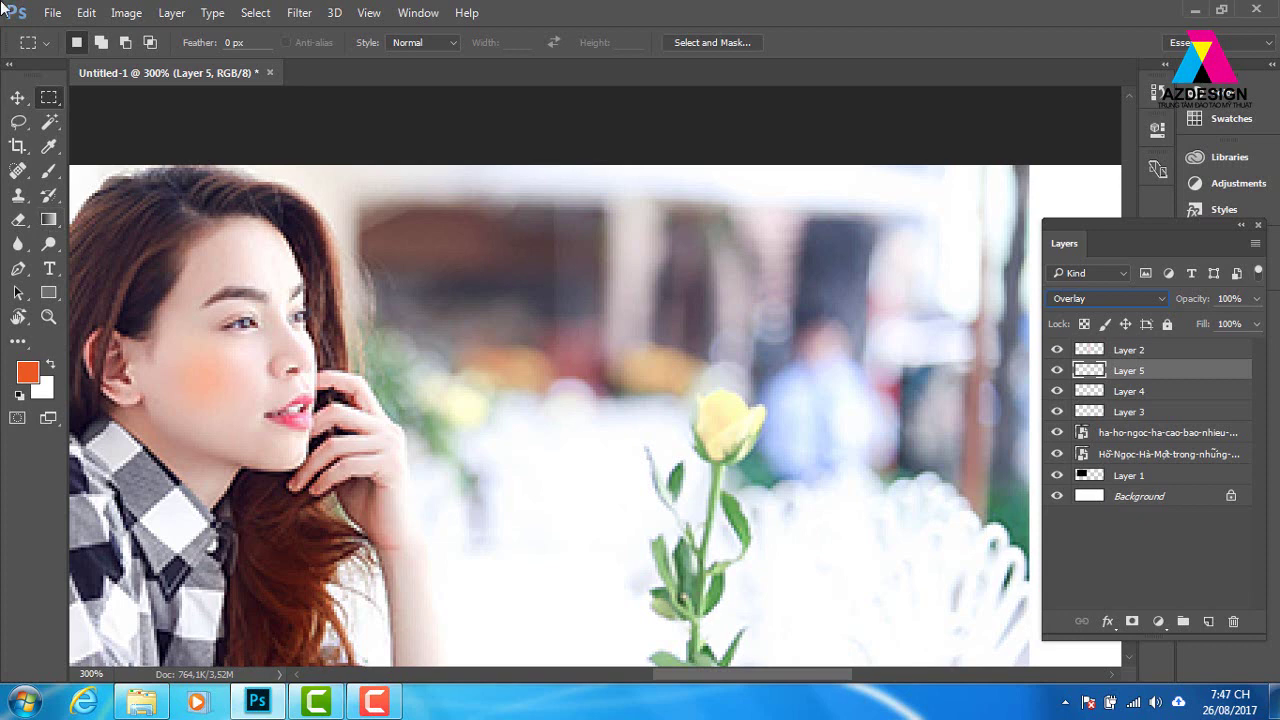
key("ctrl+minus")
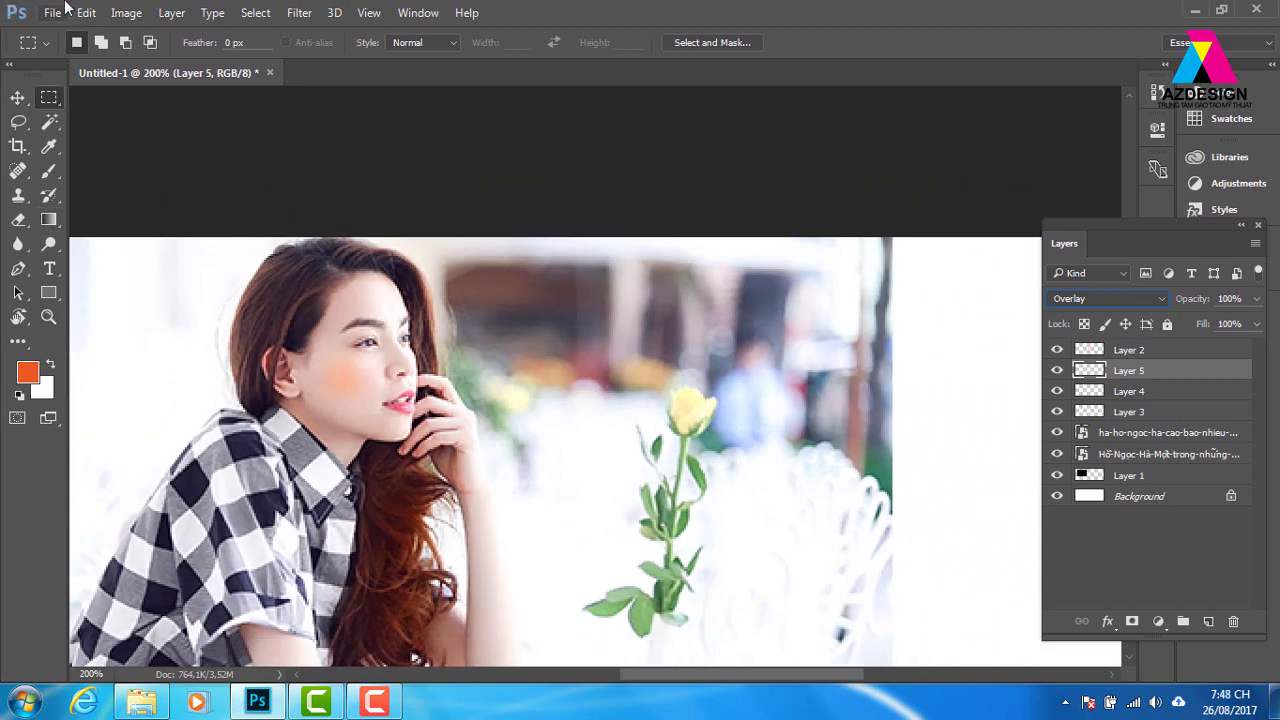
left_click(19, 98)
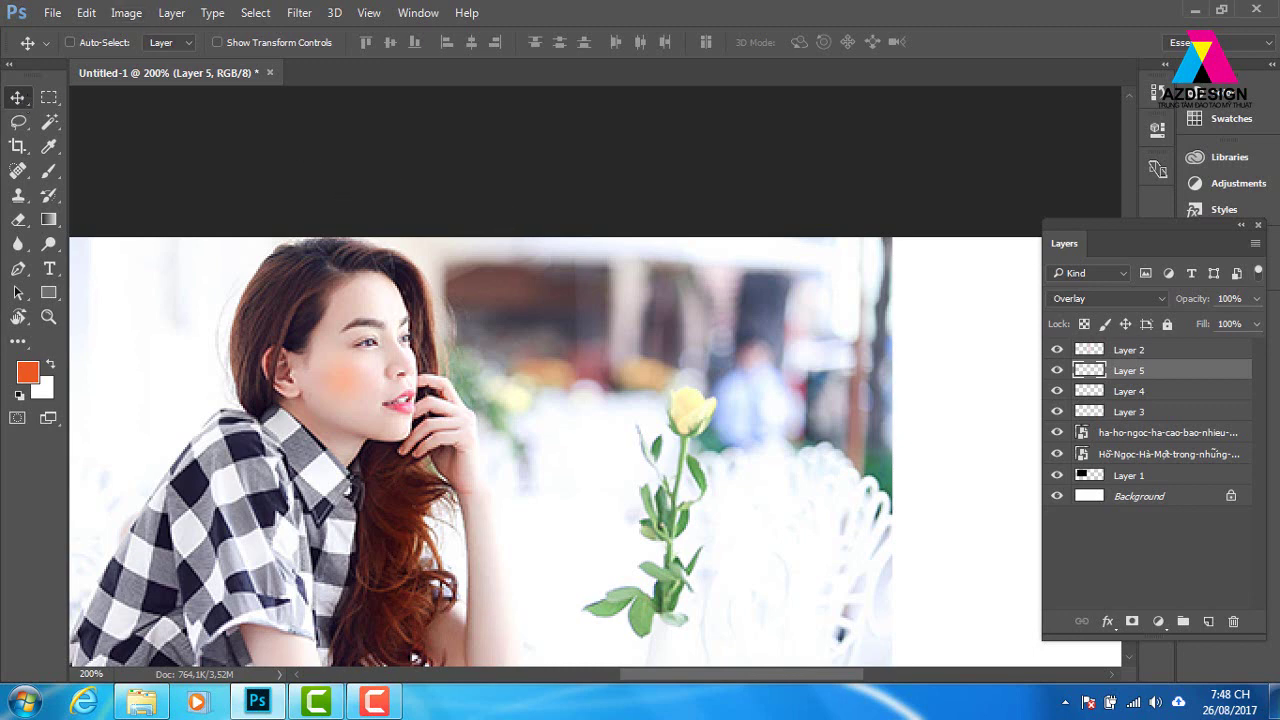
left_click(1057, 371)
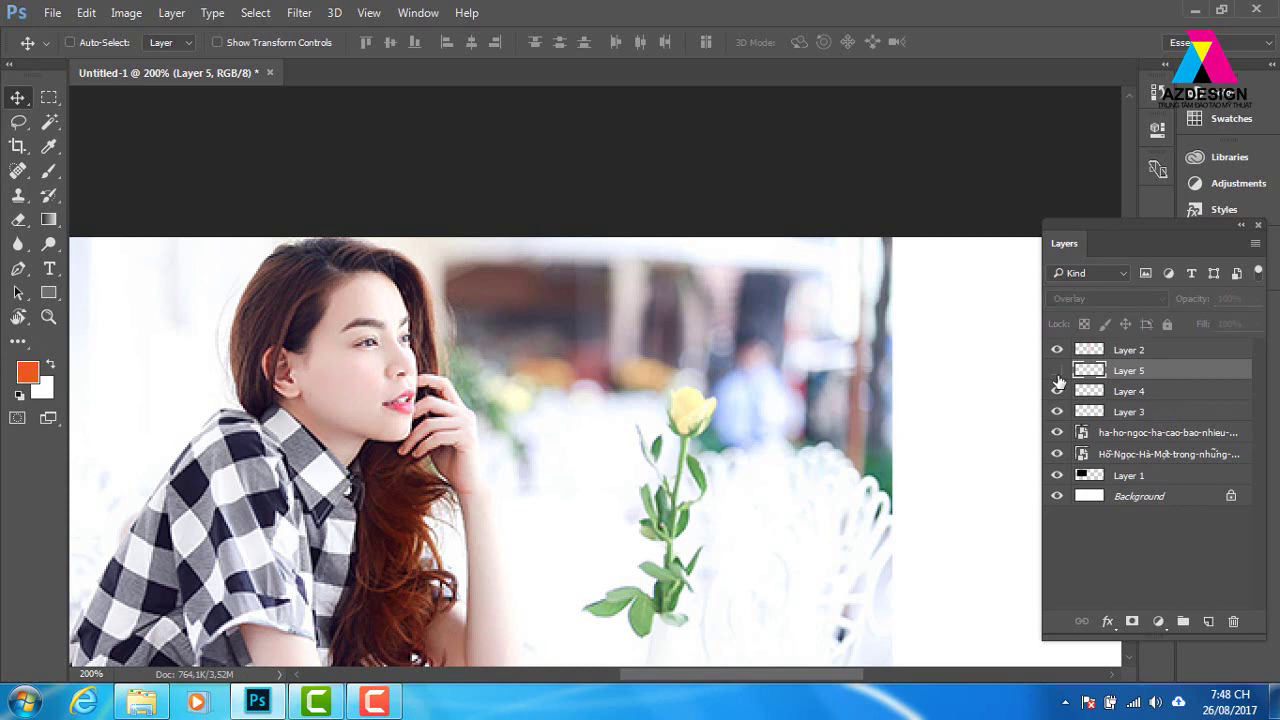
left_click(1058, 378)
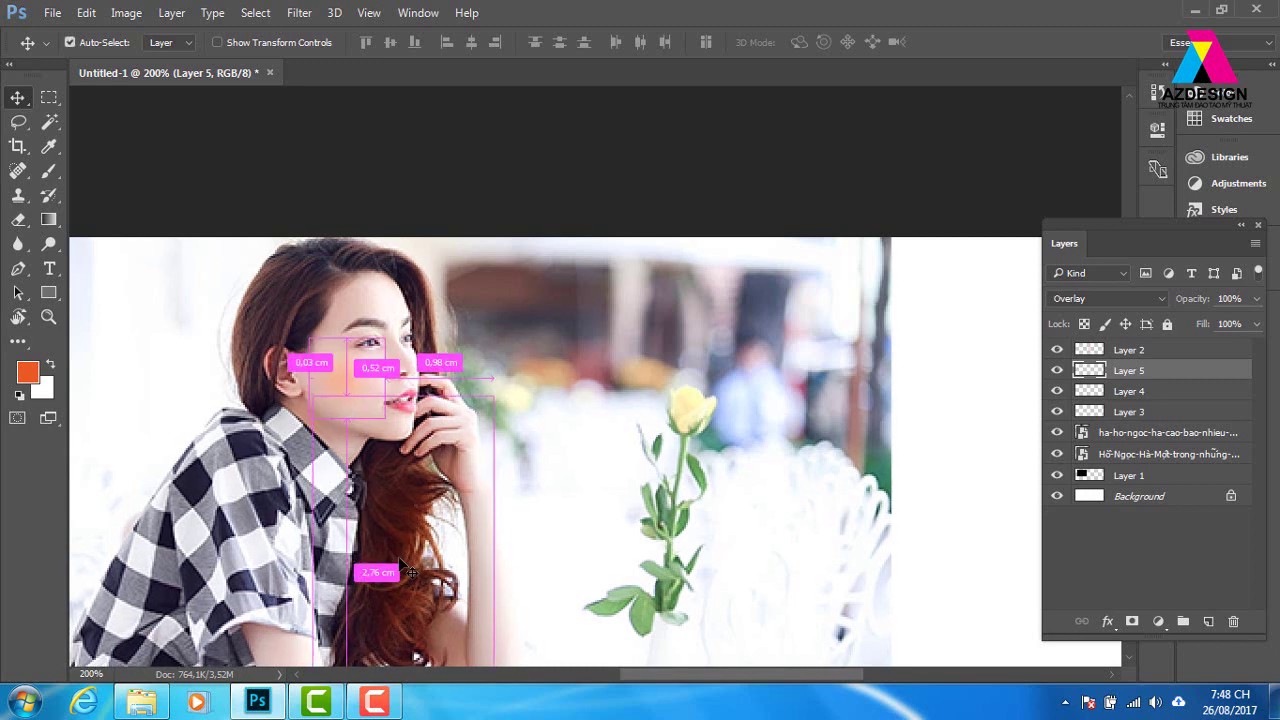
key("ctrl+minus")
key("ctrl+minus")
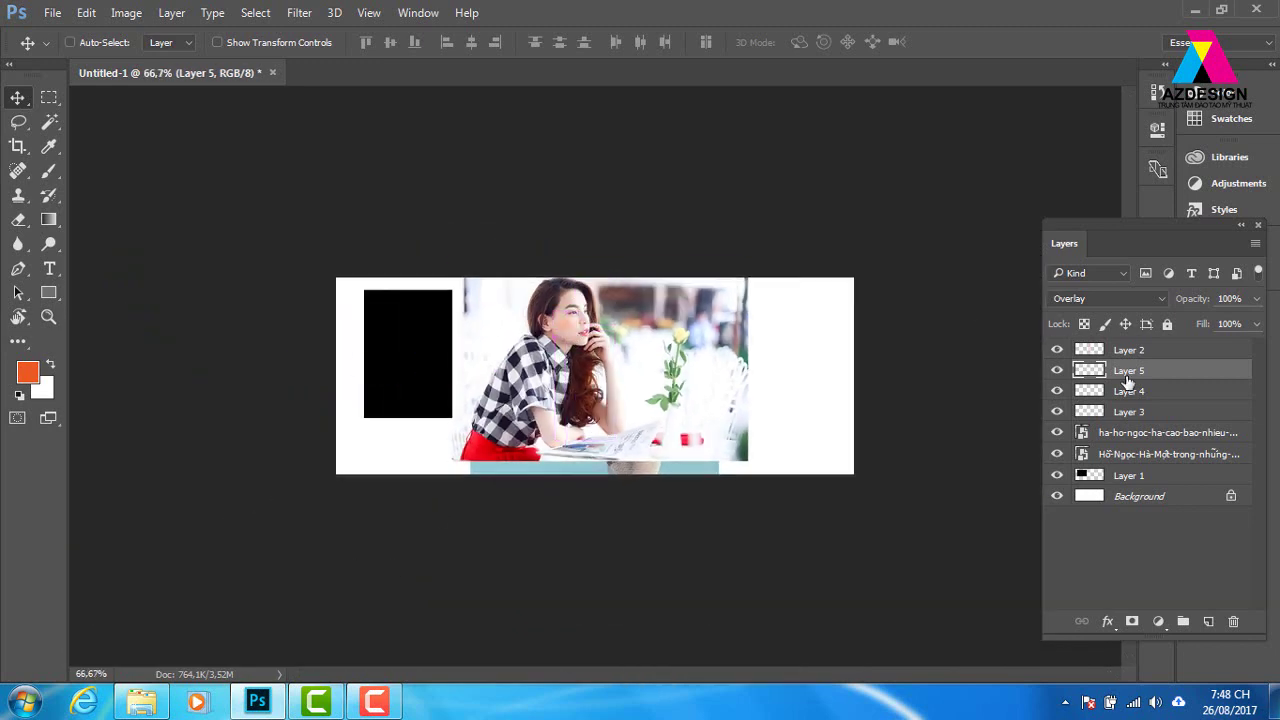
Zoom in and delete the checked-shirt photo layer along with its overlay.
key("ctrl")
scroll(517, 249, "up", 3)
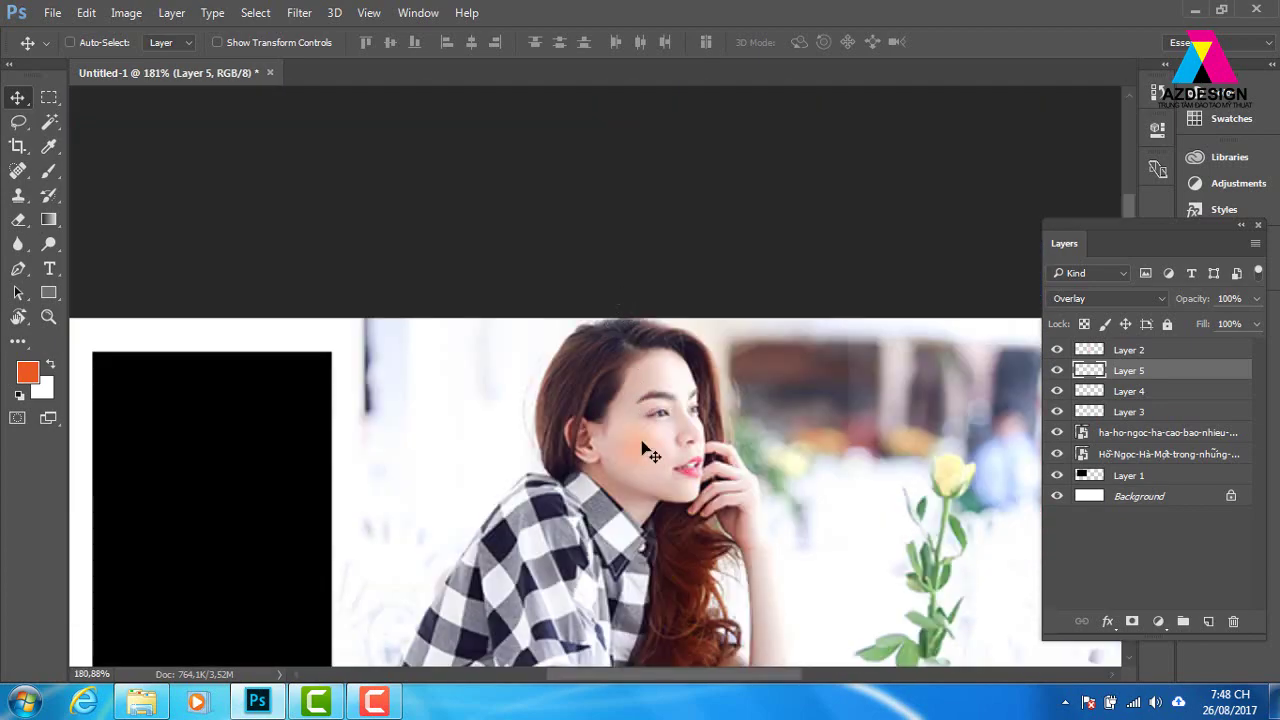
right_click(645, 440)
left_click(758, 391)
right_click(758, 392)
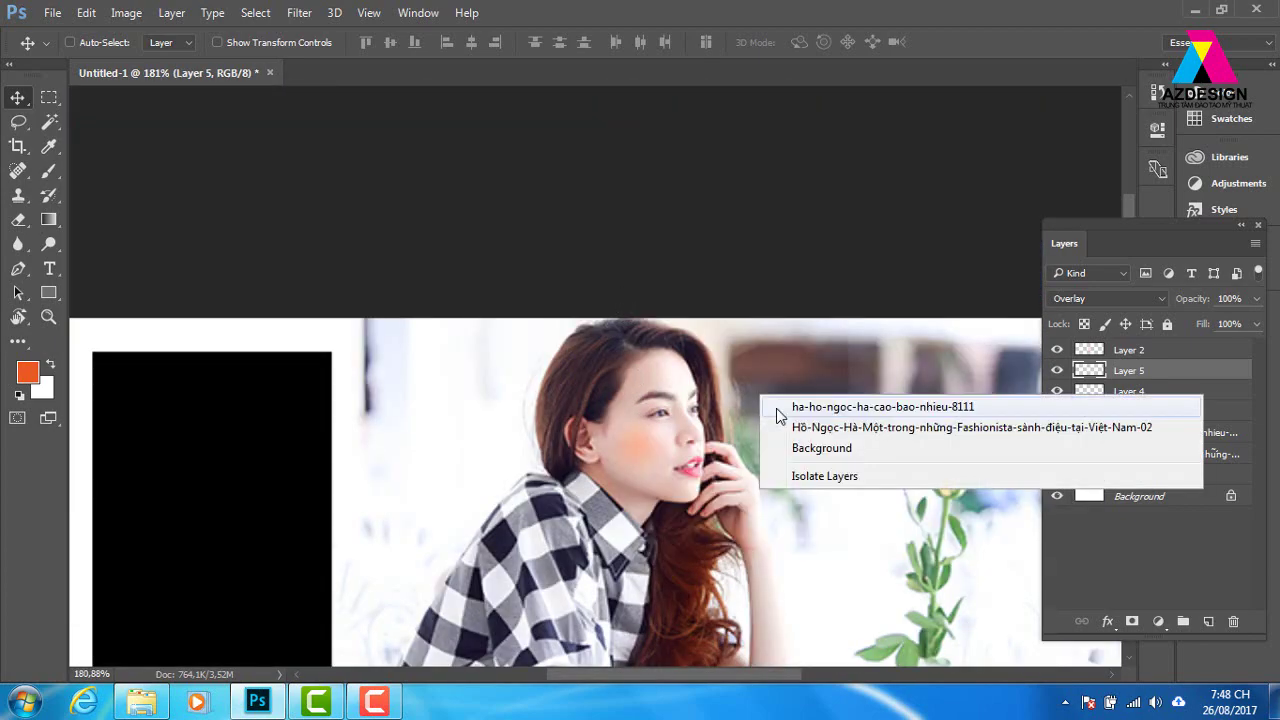
left_click(775, 407)
key("Delete")
Undo the accidental deletion of the lace-dress photo layer to restore it.
right_click(793, 398)
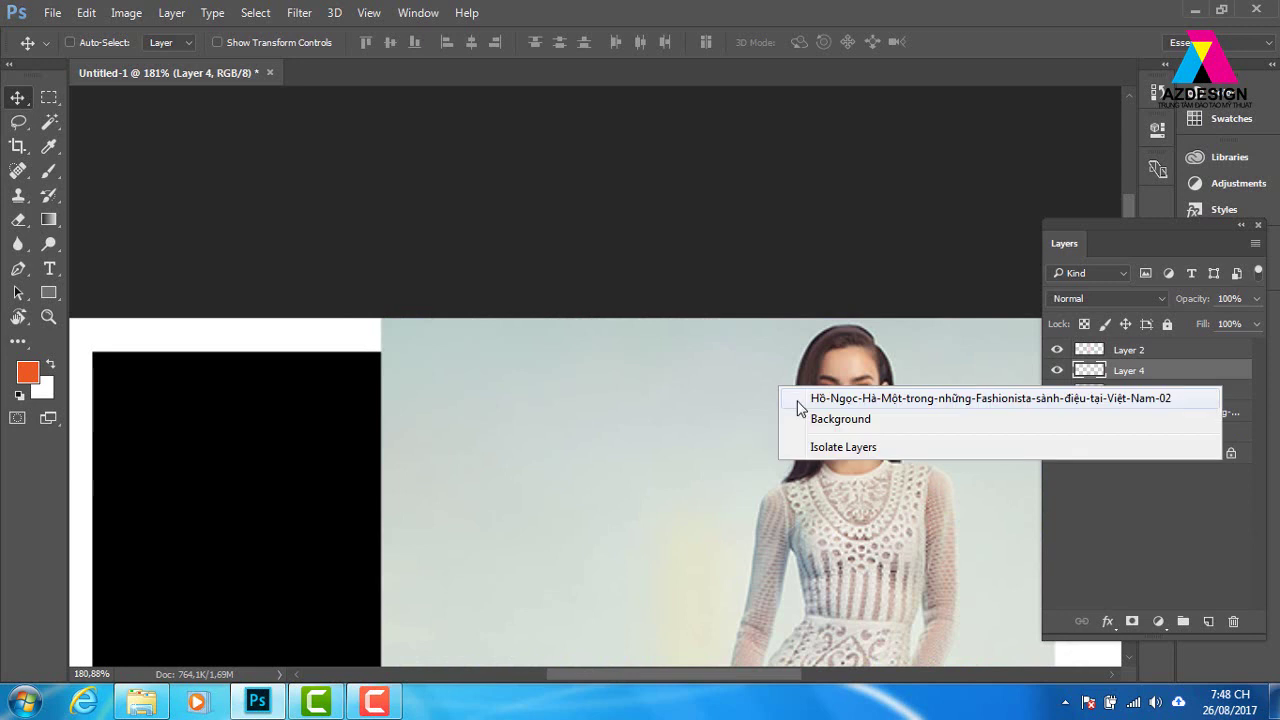
left_click(797, 401)
key("Delete")
key("ctrl")
key("ctrl+minus")
key("ctrl+minus")
key("ctrl+minus")
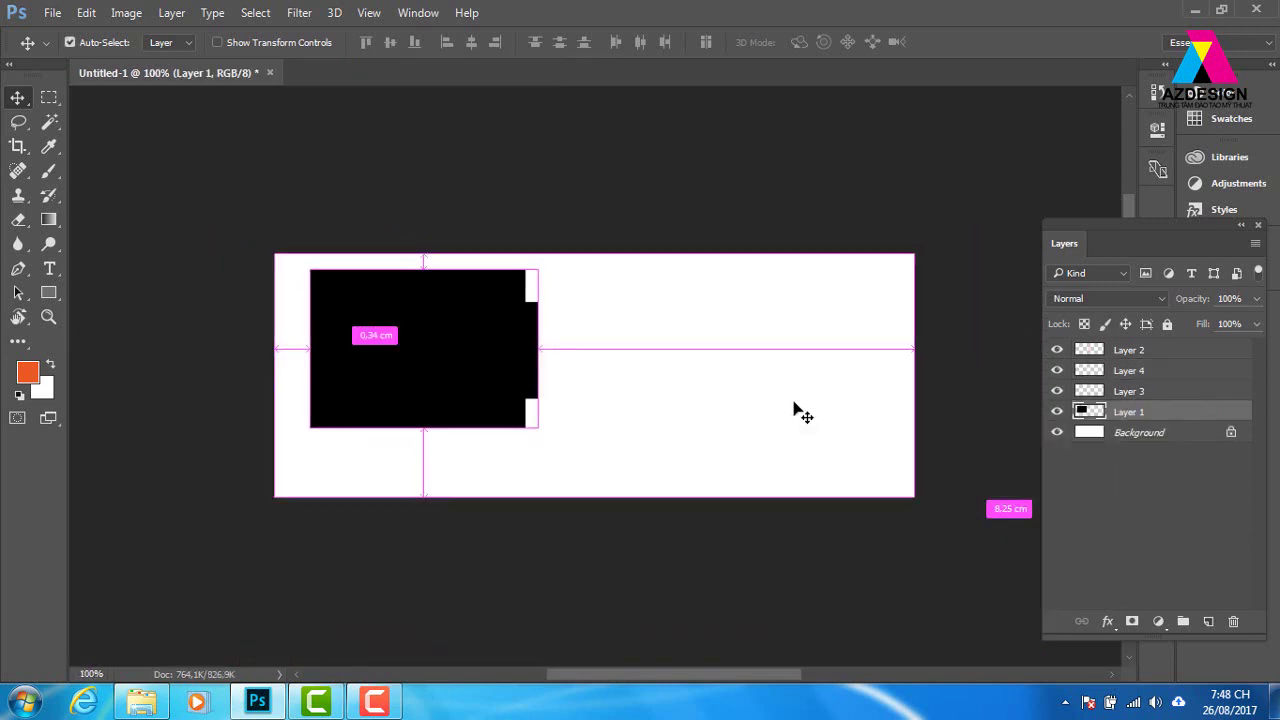
key("ctrl+z")
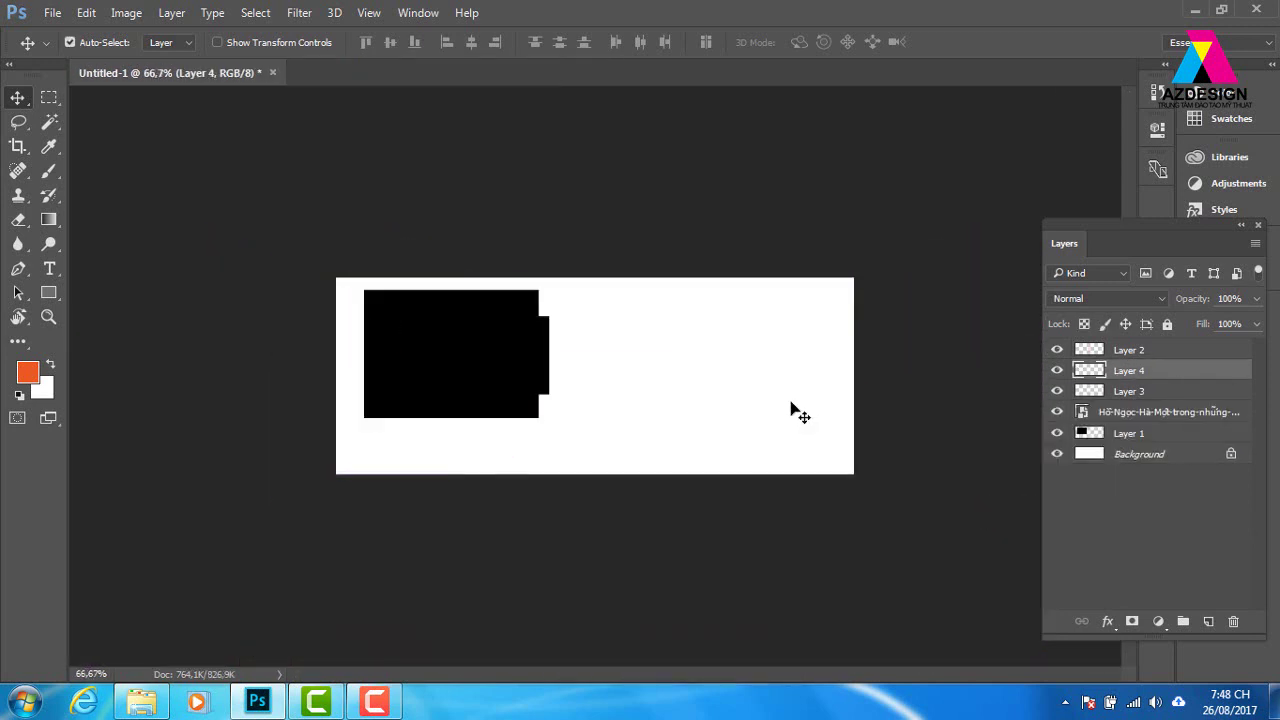
left_click_drag(612, 395, 703, 369)
Reselect the lace-dress photo layer and start Free Transform on it.
key("ctrl+t")
left_click(632, 278)
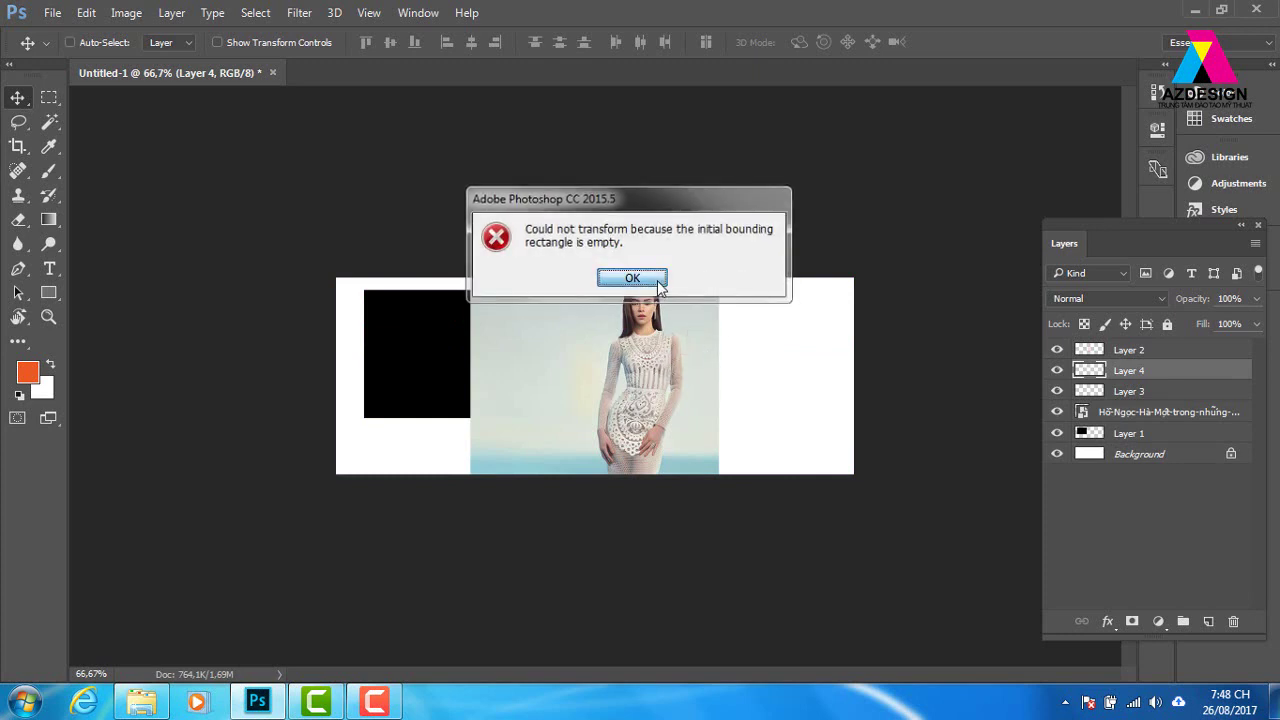
right_click(650, 370)
left_click(686, 381)
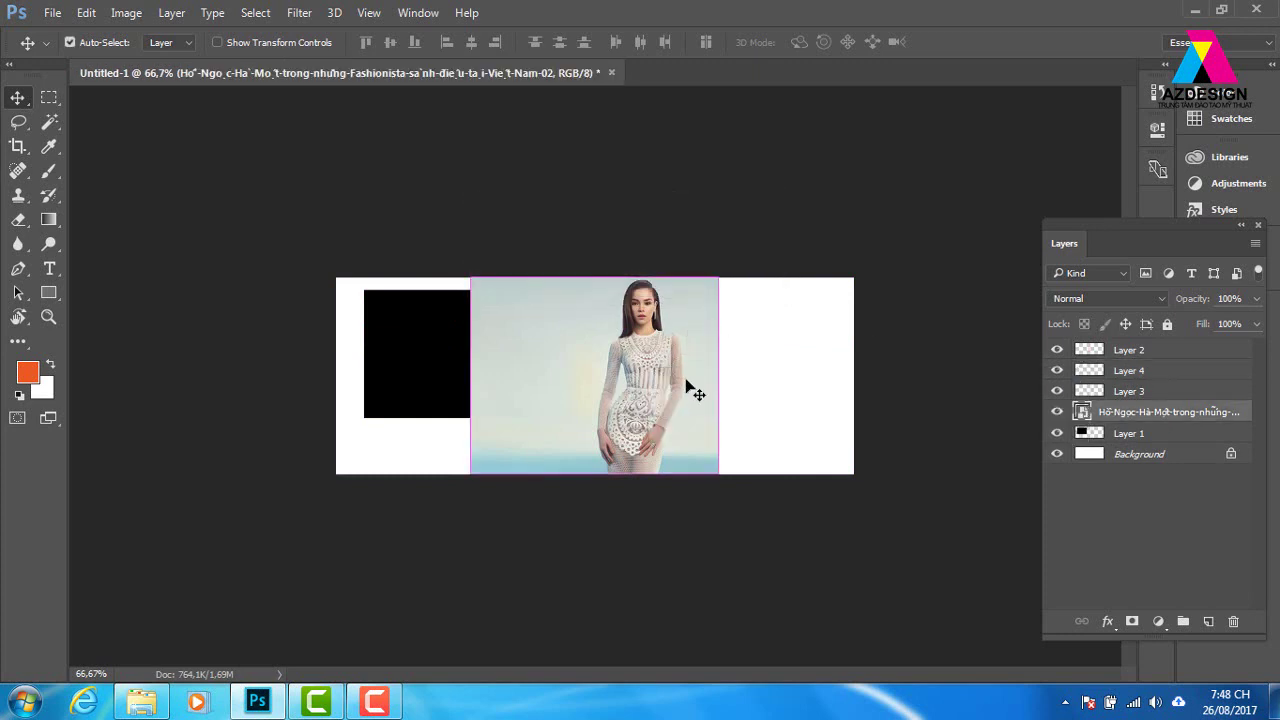
key("ctrl+t")
Scale the lace-dress photo down to about 67.8% from its top-right corner and commit.
mouse_move(720, 279)
left_mouse_down()
mouse_move(670, 371)
mouse_move(626, 394)
mouse_move(717, 350)
left_mouse_up()
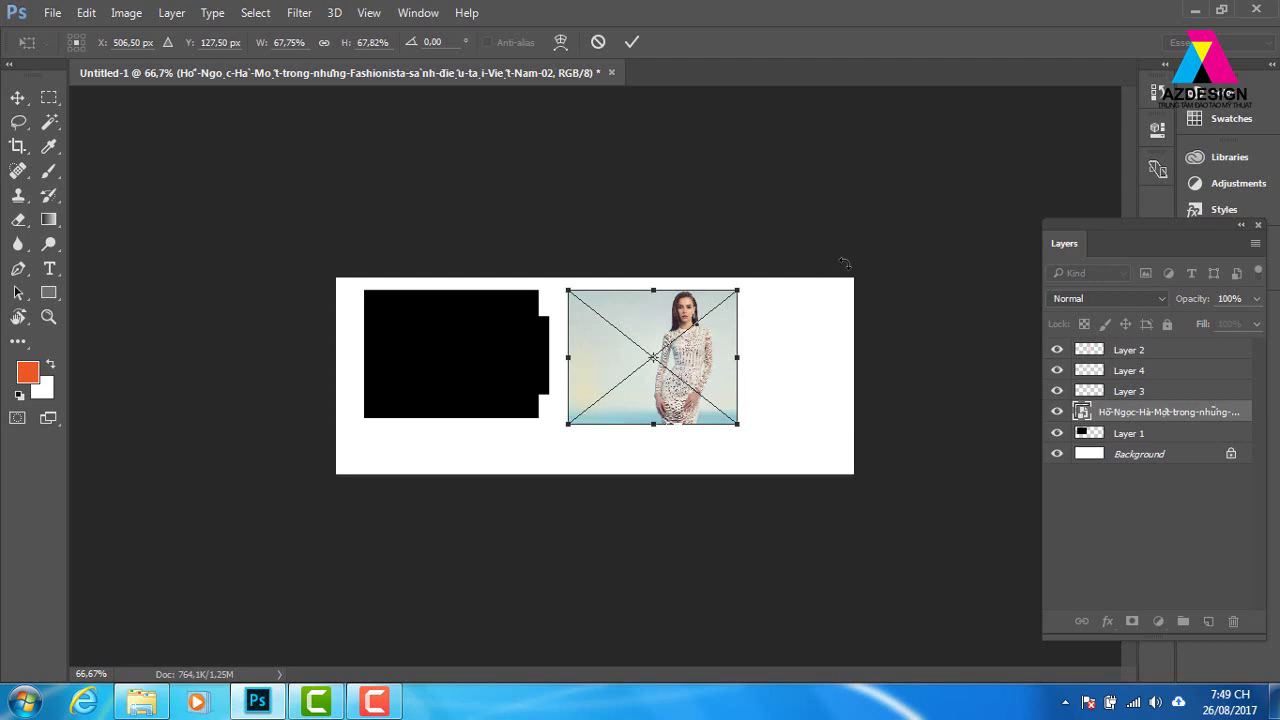
key("Return")
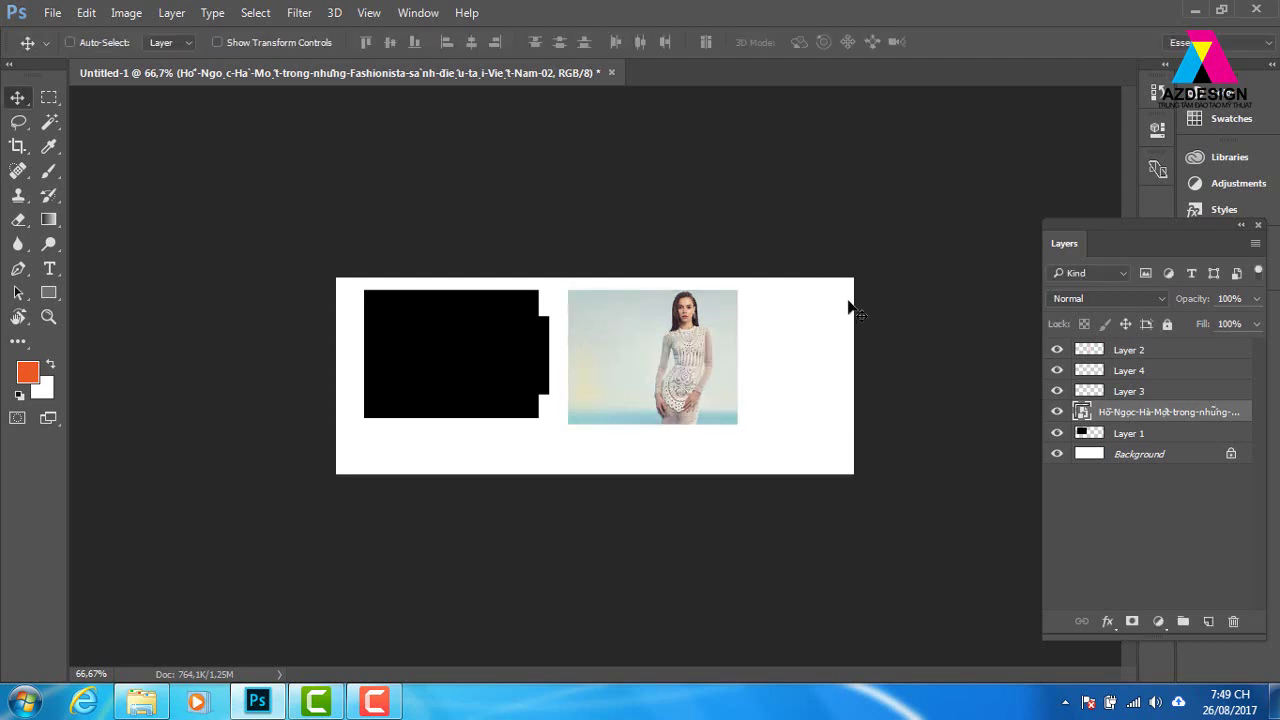
Nudge the lace-dress photo slightly right and centre the banner in full-screen view.
left_click_drag(690, 333, 716, 337)
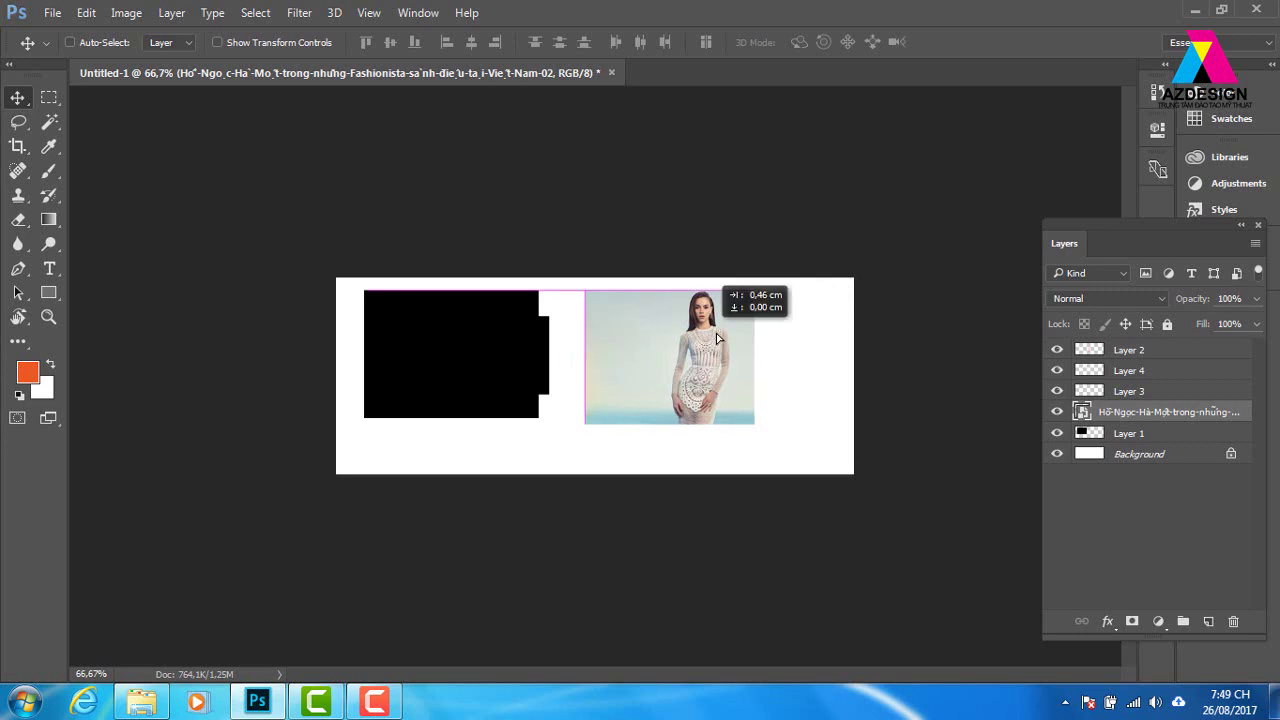
left_click(595, 268, "ctrl")
left_click_drag(633, 308, 645, 283)
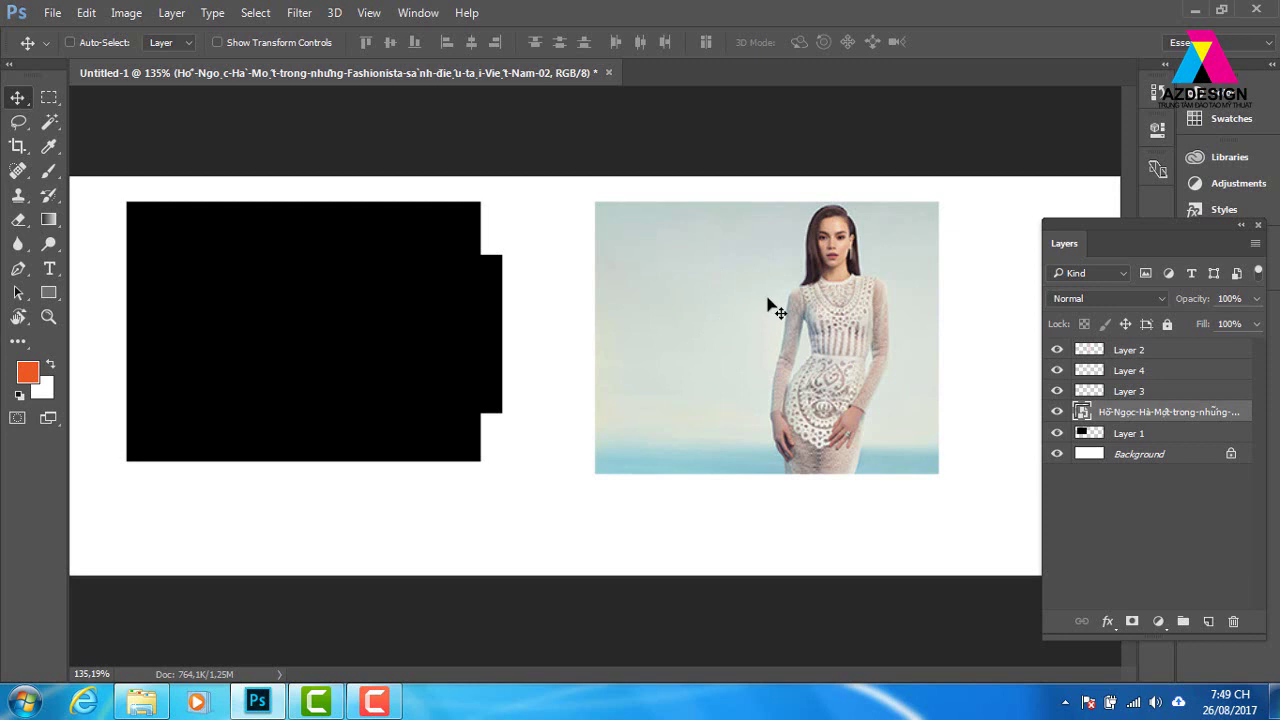
key("f")
left_click_drag(893, 340, 723, 326)
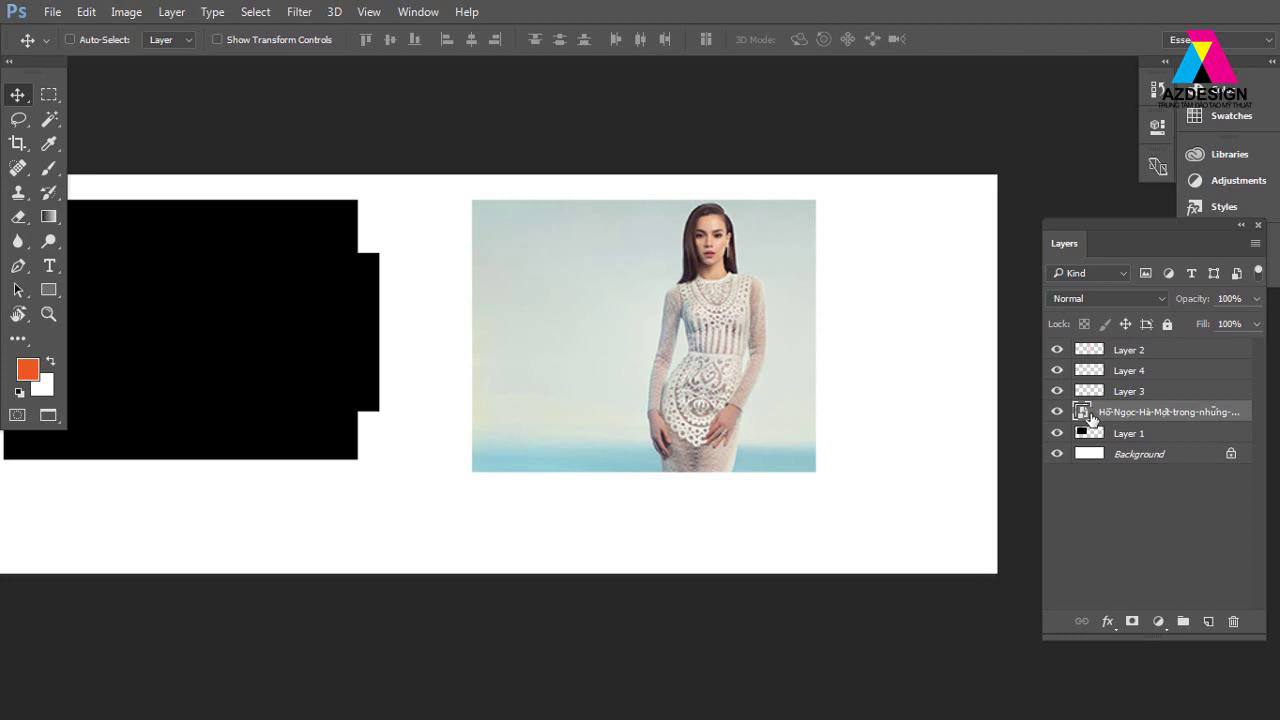
Reselect the lace-dress photo layer and load its pixel outline as a selection.
left_click(1092, 418, "ctrl")
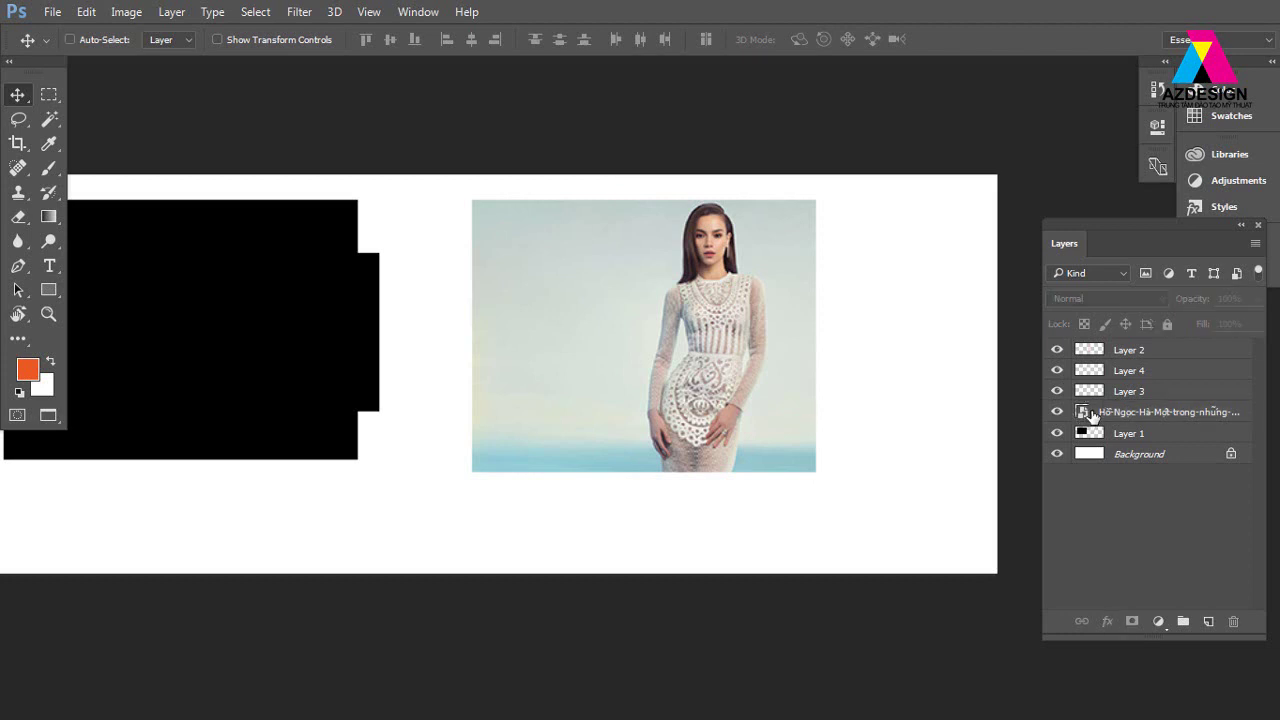
right_click(766, 318)
left_click(790, 330)
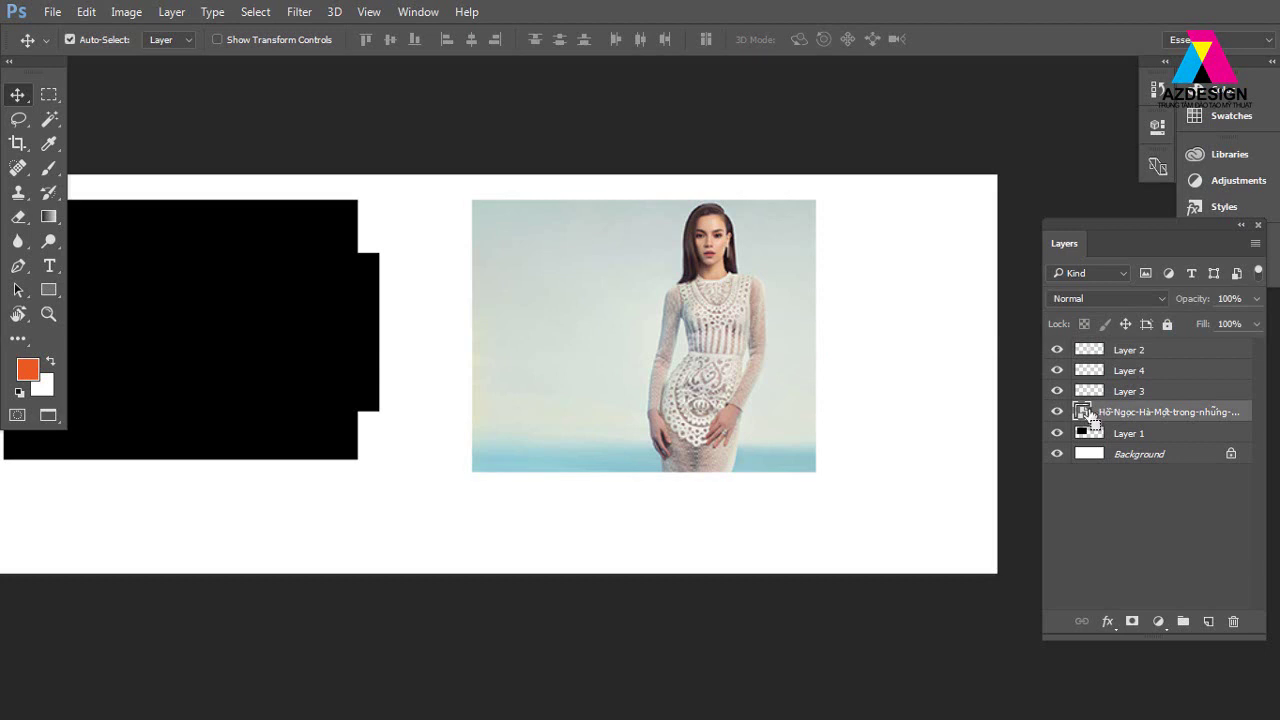
left_click(1088, 418, "ctrl")
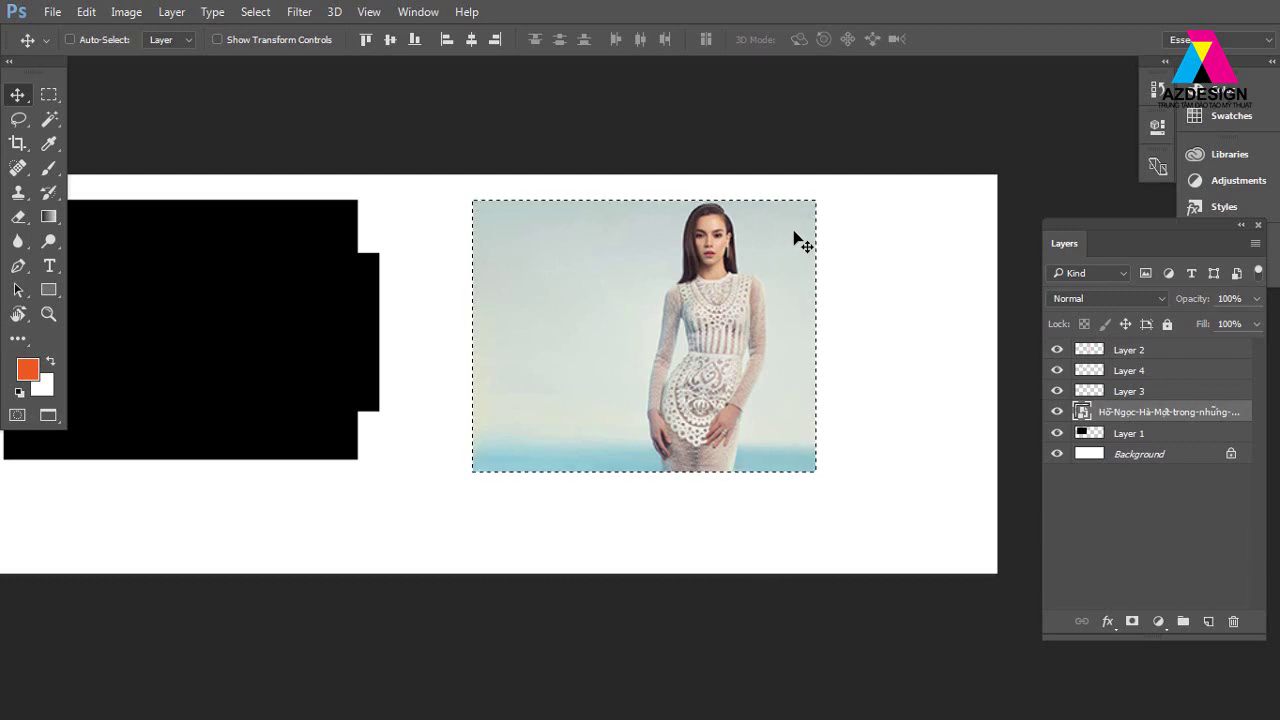
Offset the photo's selection down and right, then feather it 5 px and again 3 px.
key("m")
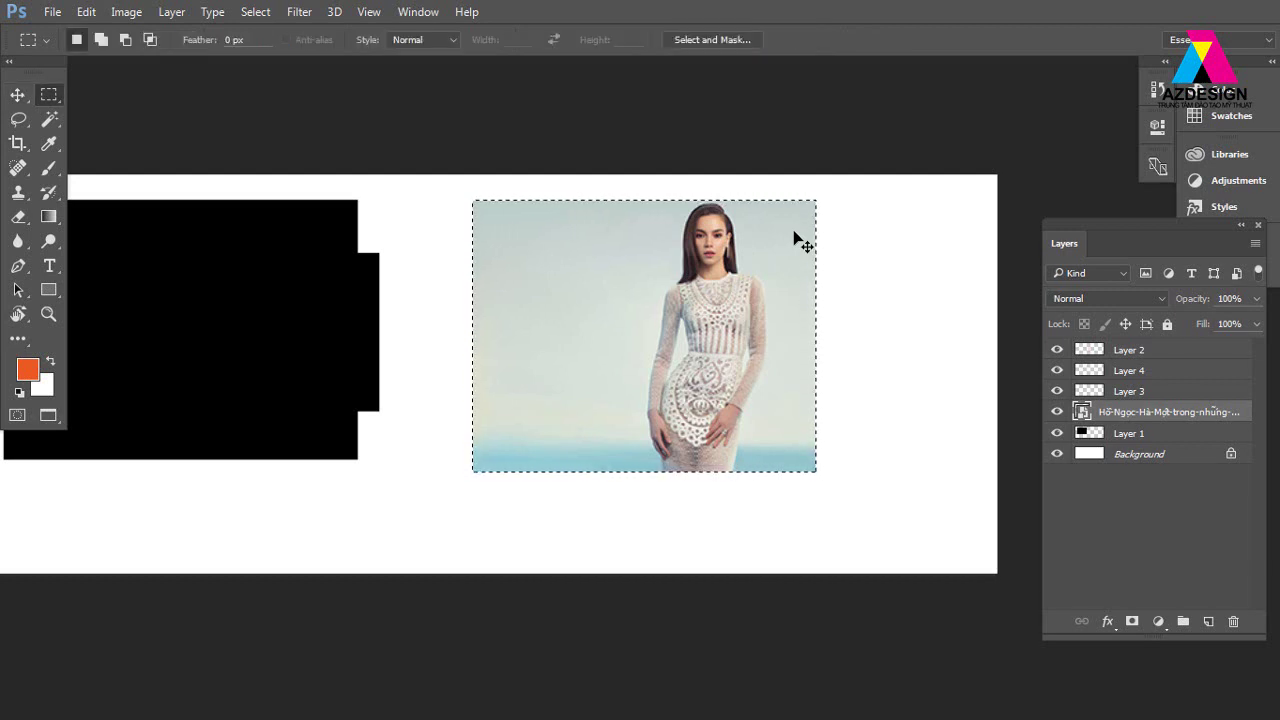
left_click_drag(794, 233, 800, 250)
right_click(800, 250)
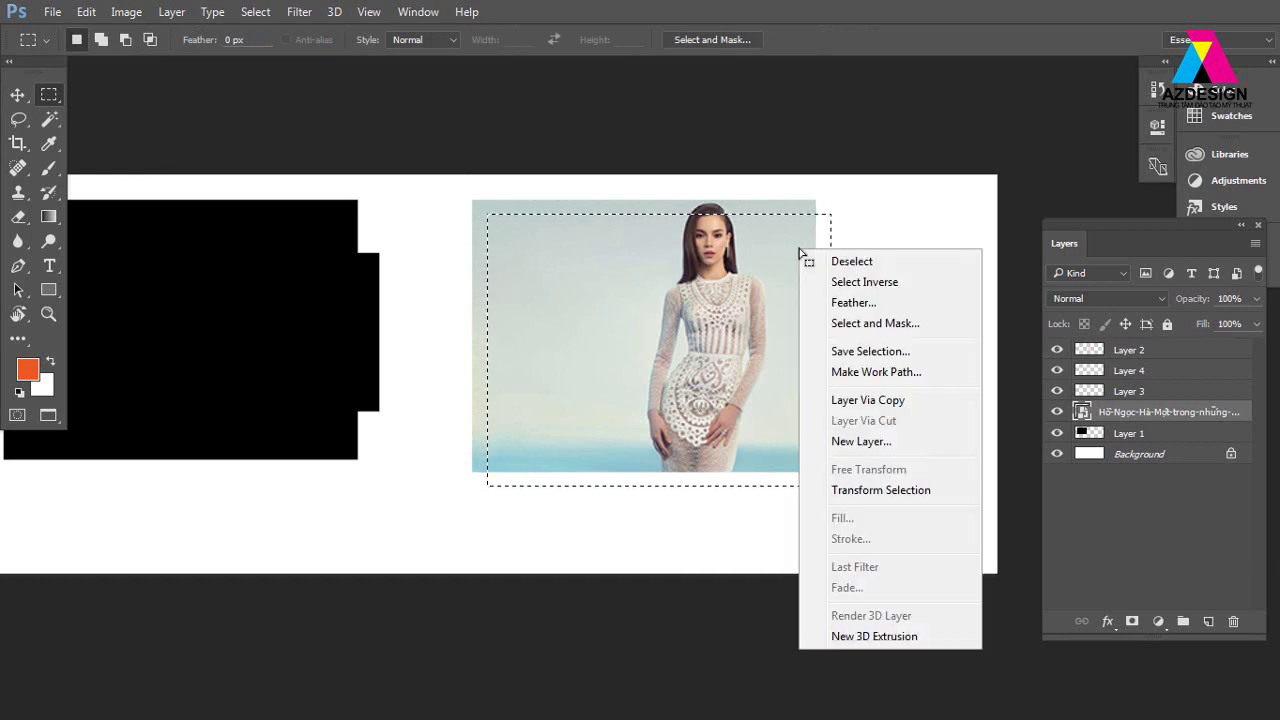
left_click(842, 304)
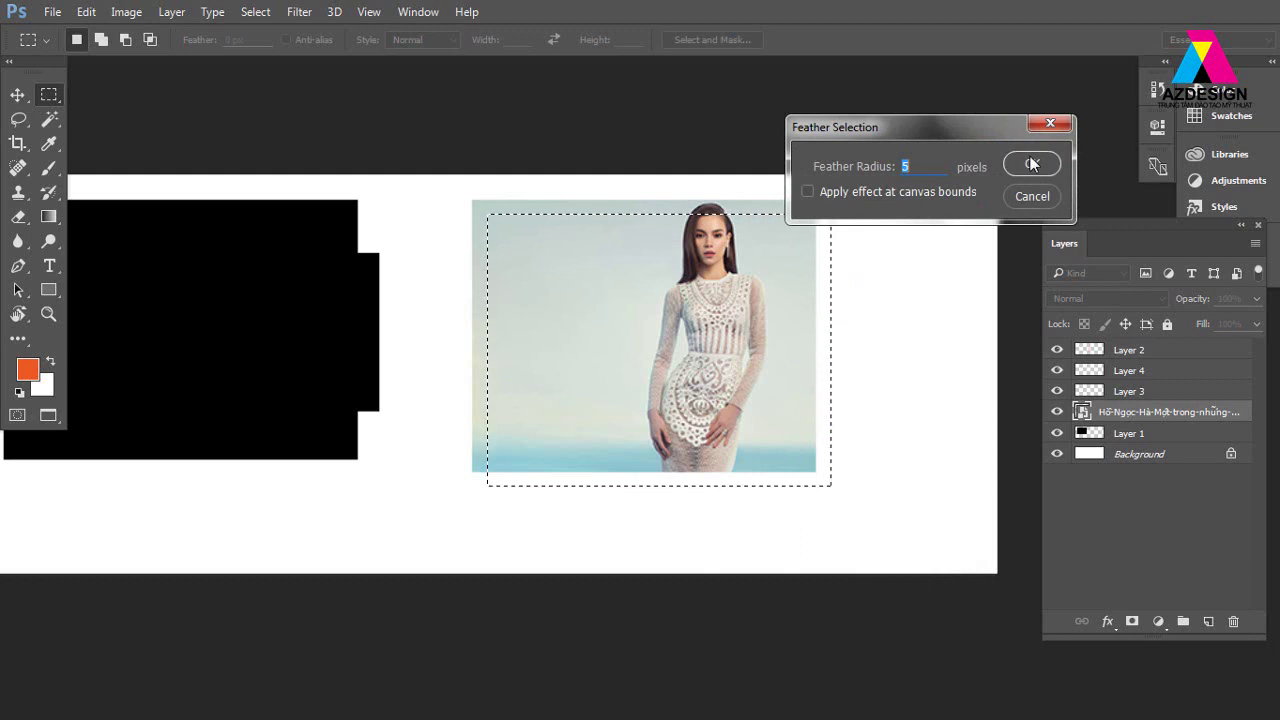
left_click(1032, 166)
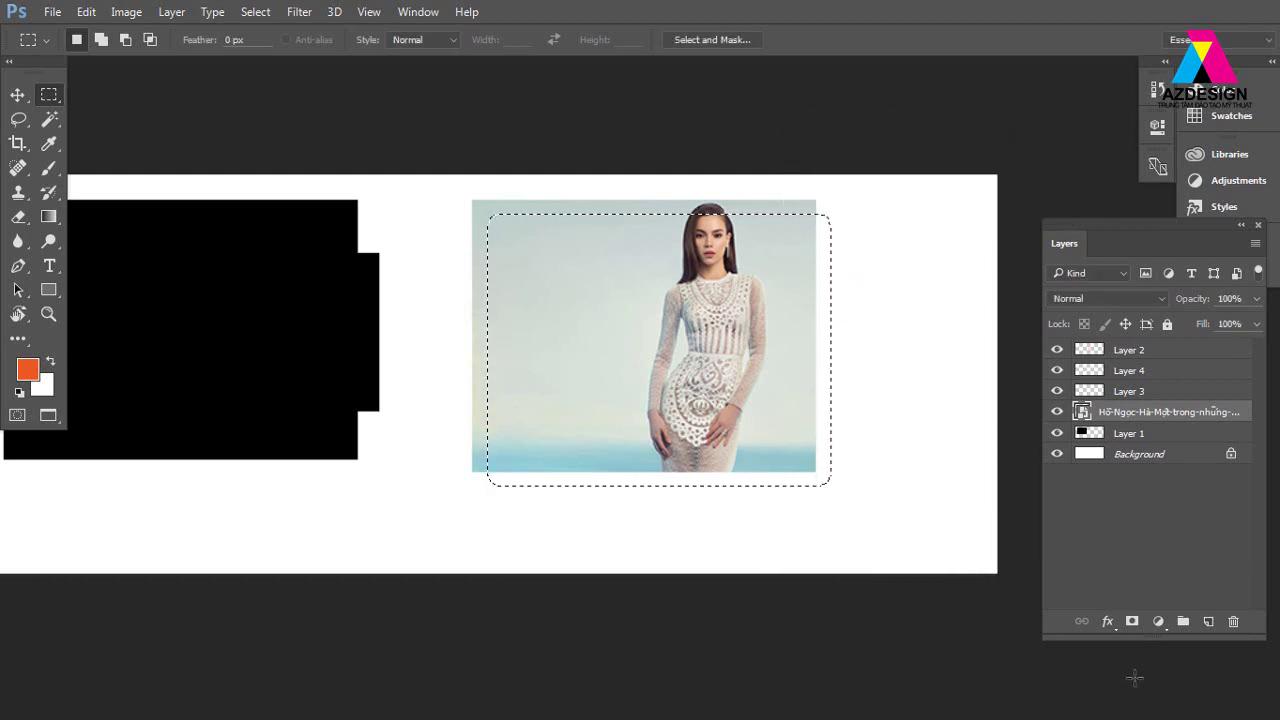
right_click(789, 383)
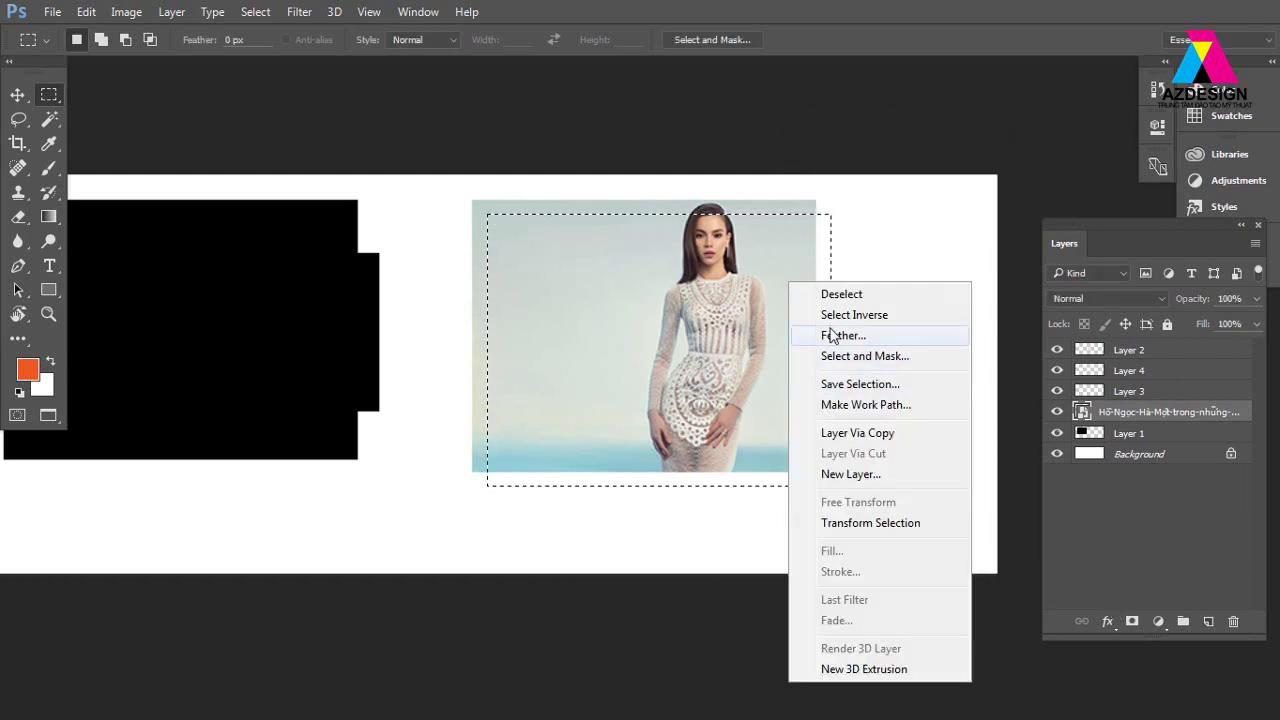
left_click(835, 336)
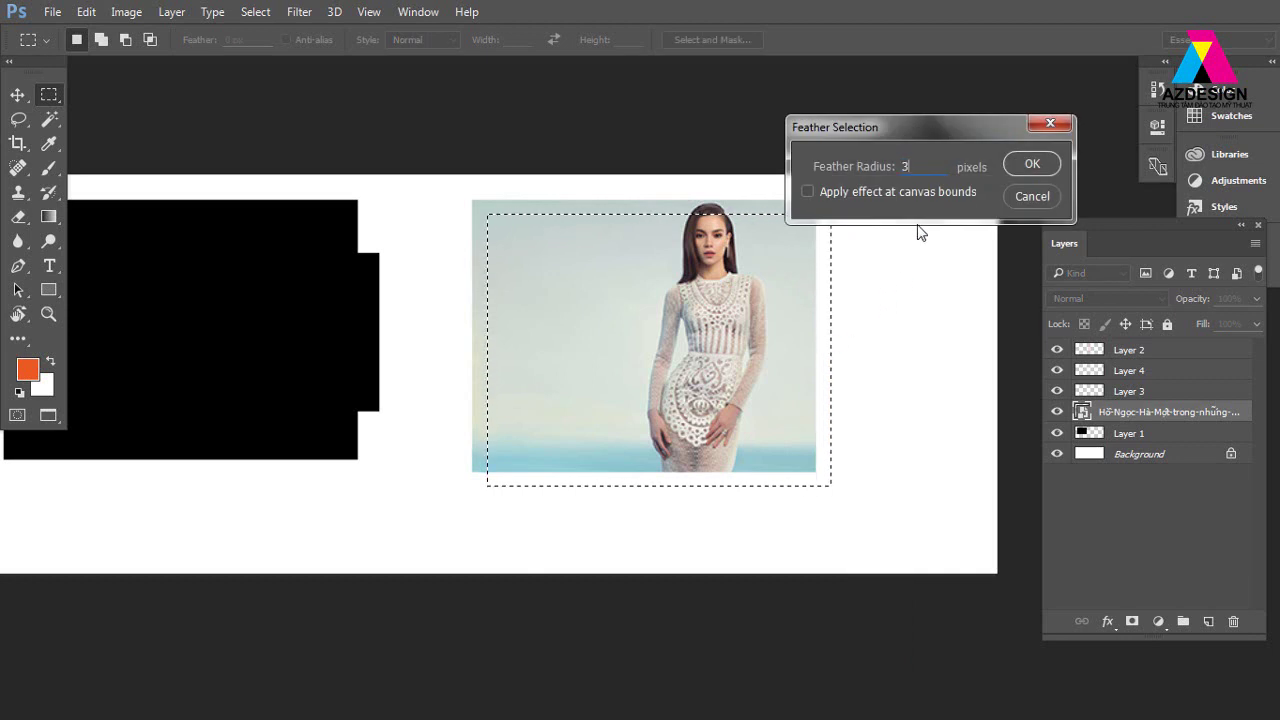
left_click(1030, 166)
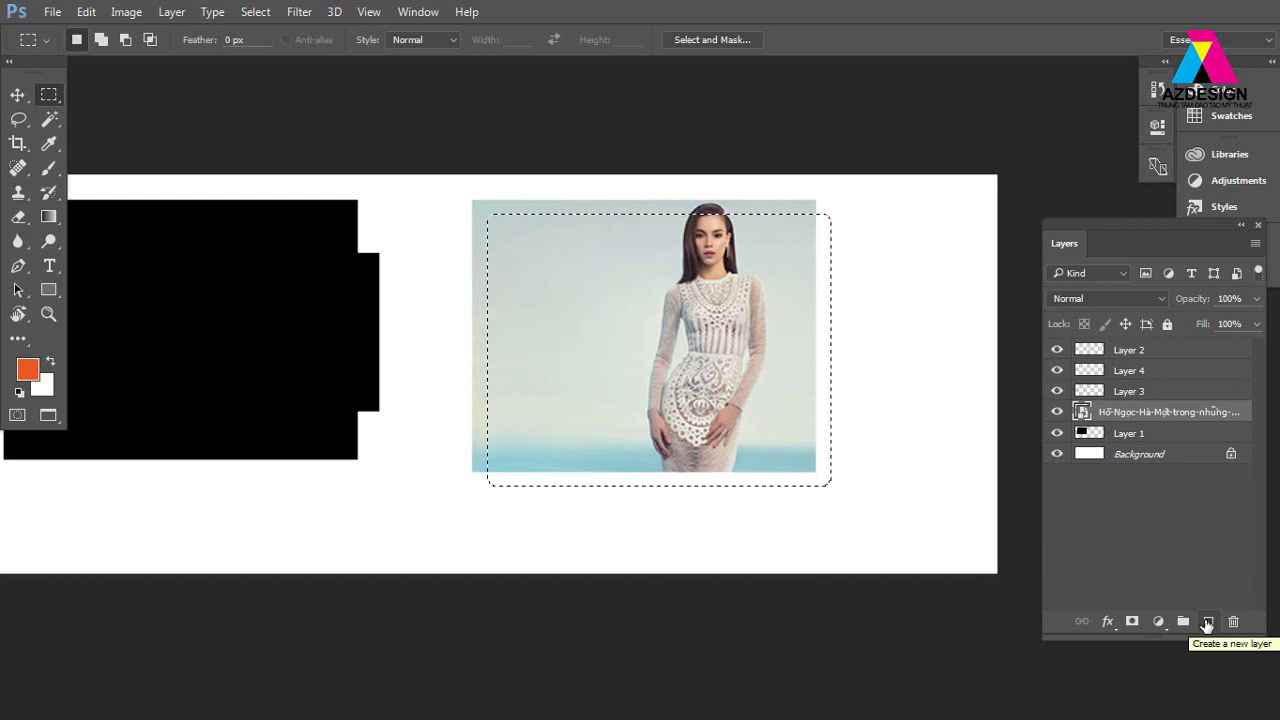
Fill the feathered selection black on a new layer and move it beneath the photo as a shadow.
left_click(1207, 624)
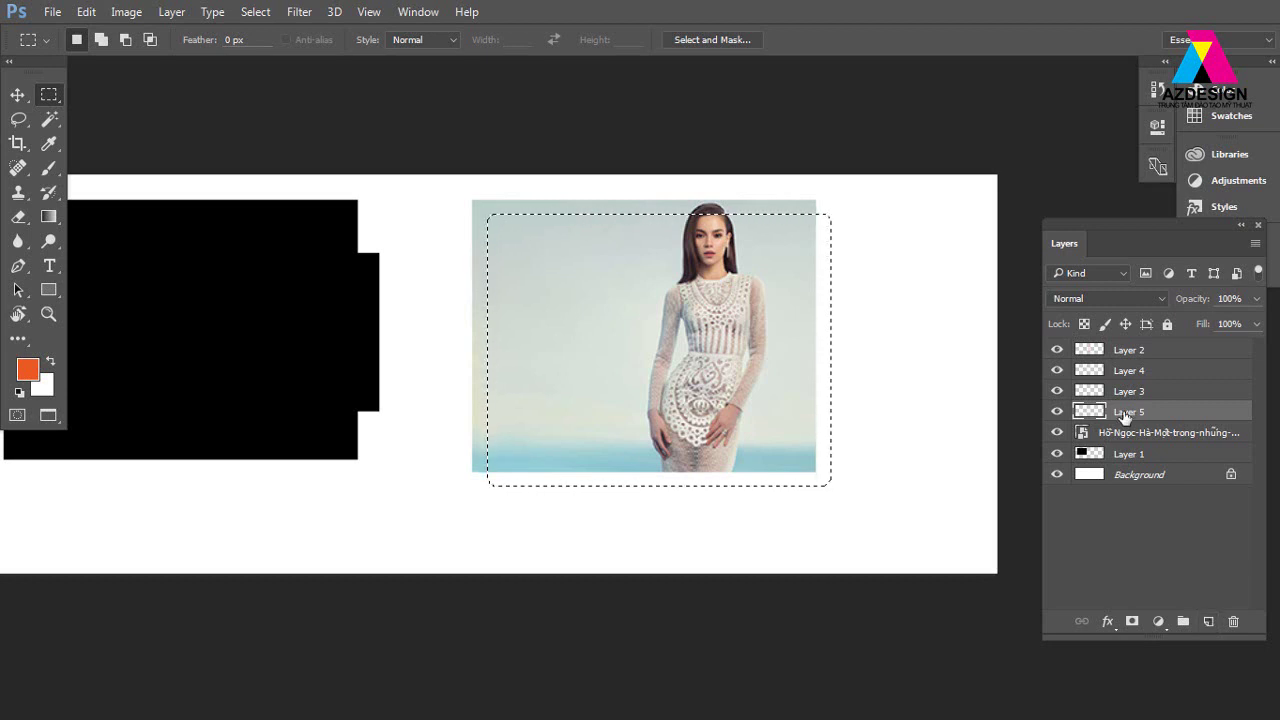
key("d")
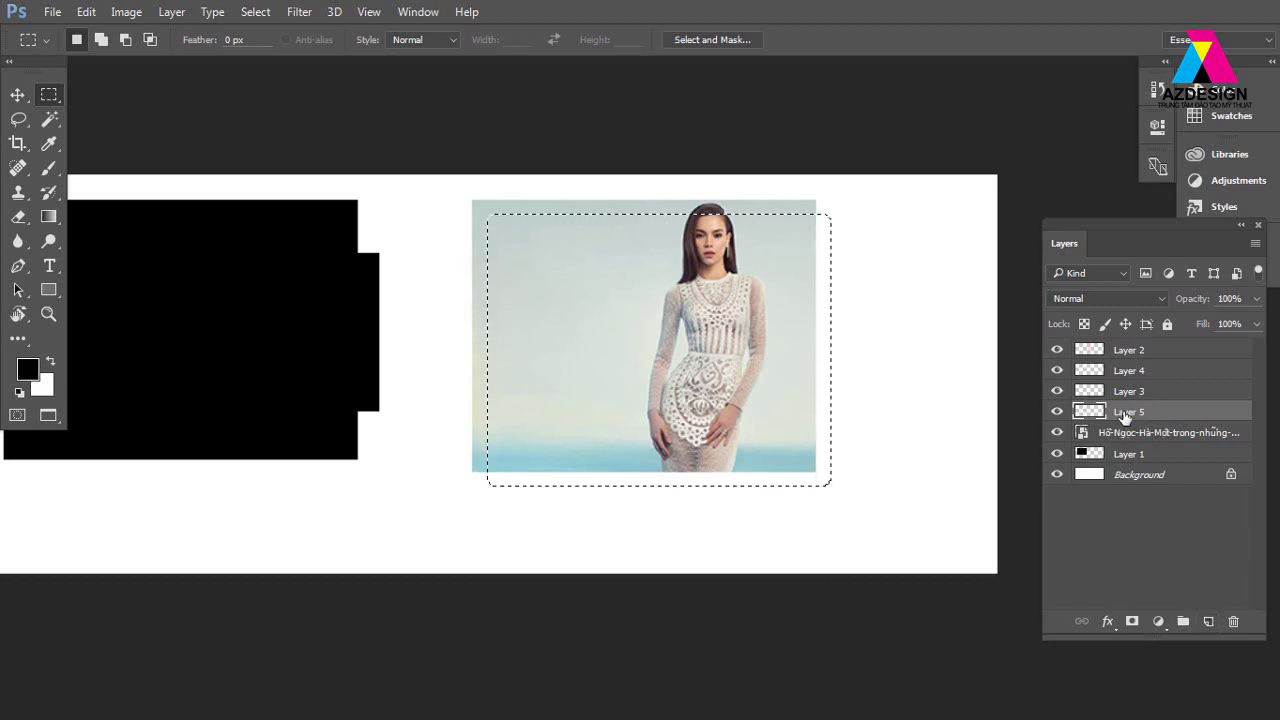
key("alt+Delete")
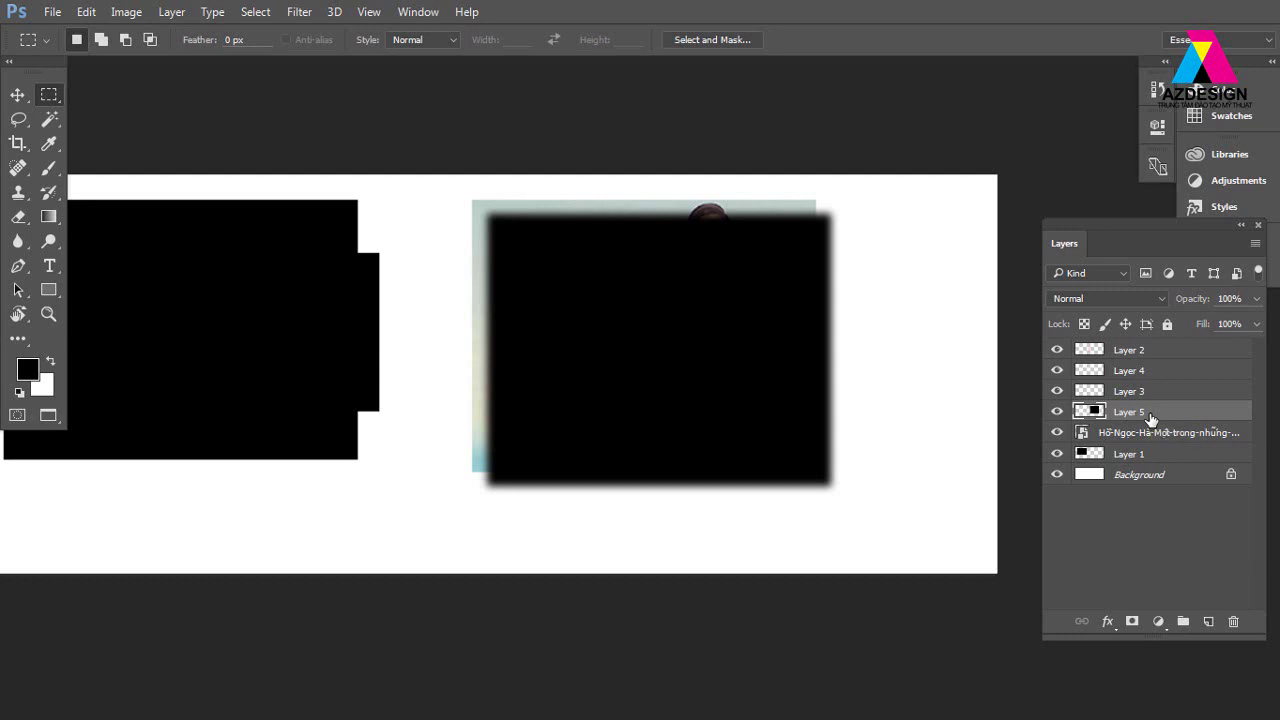
key("ctrl+bracketleft")
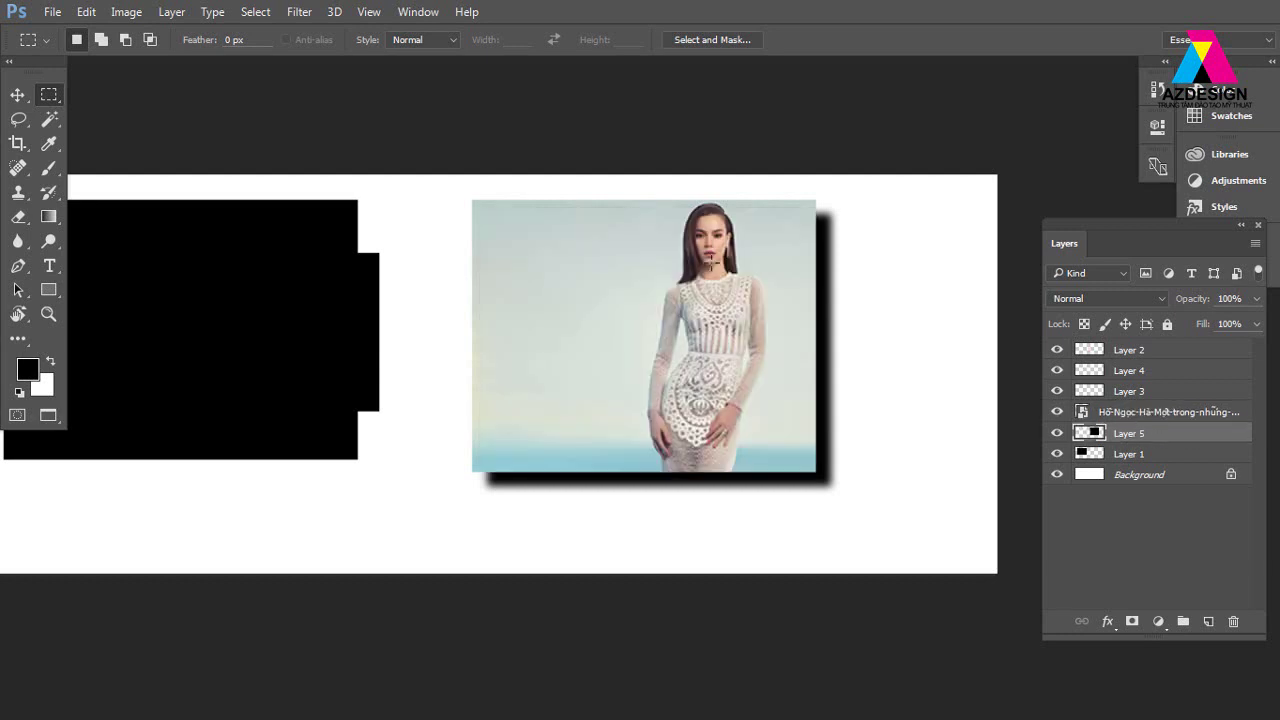
left_click(18, 95)
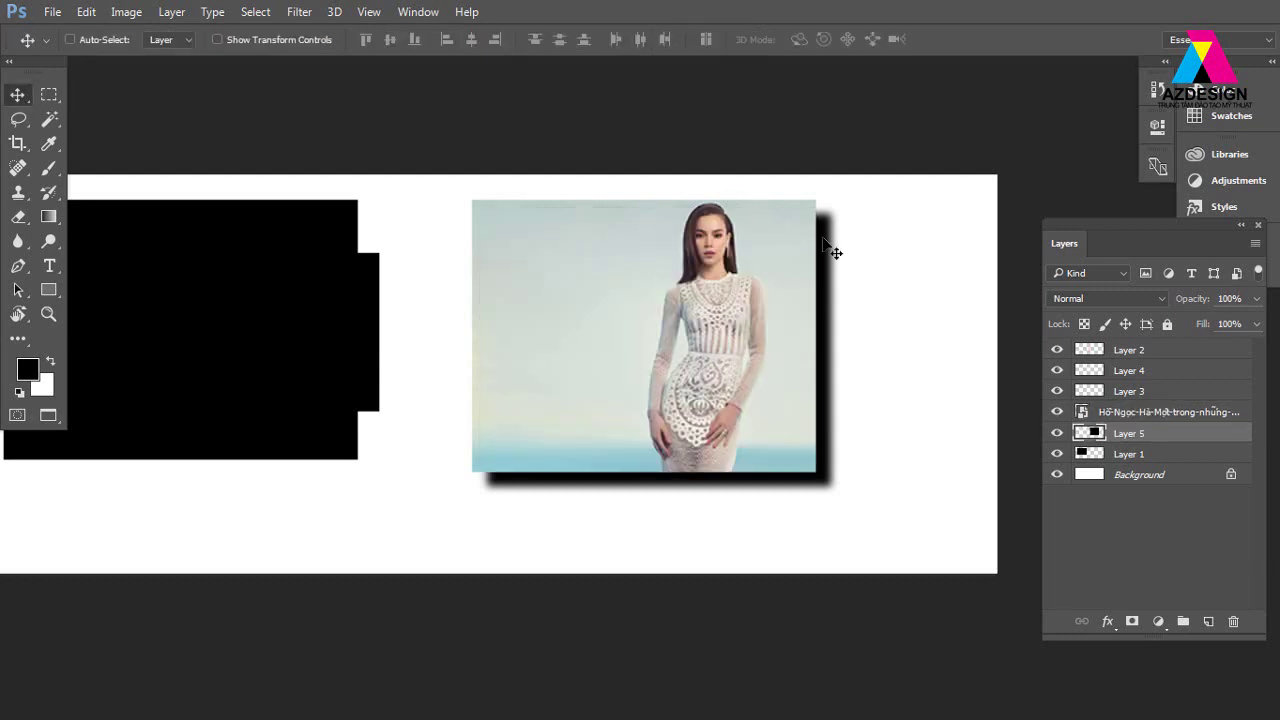
left_click_drag(826, 246, 818, 238)
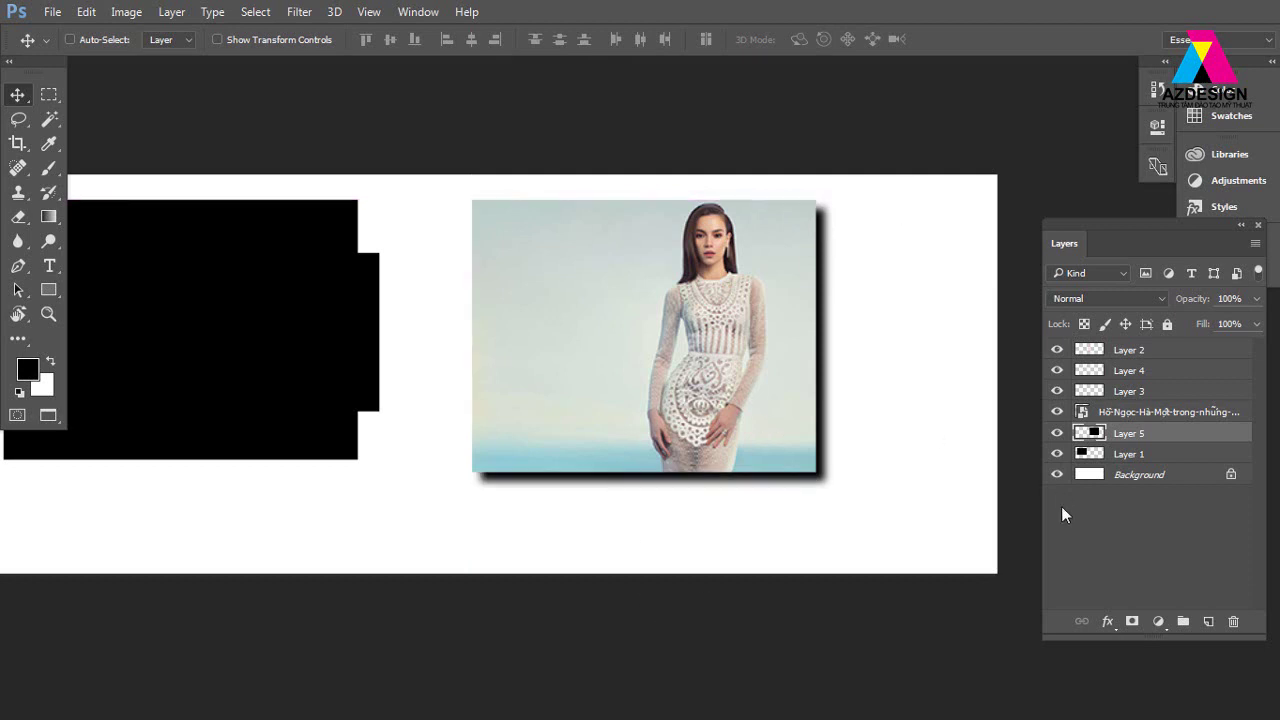
Lower the shadow to 33% opacity, merge it down into Layer 1, and reload the photo's outline.
left_click(1257, 299)
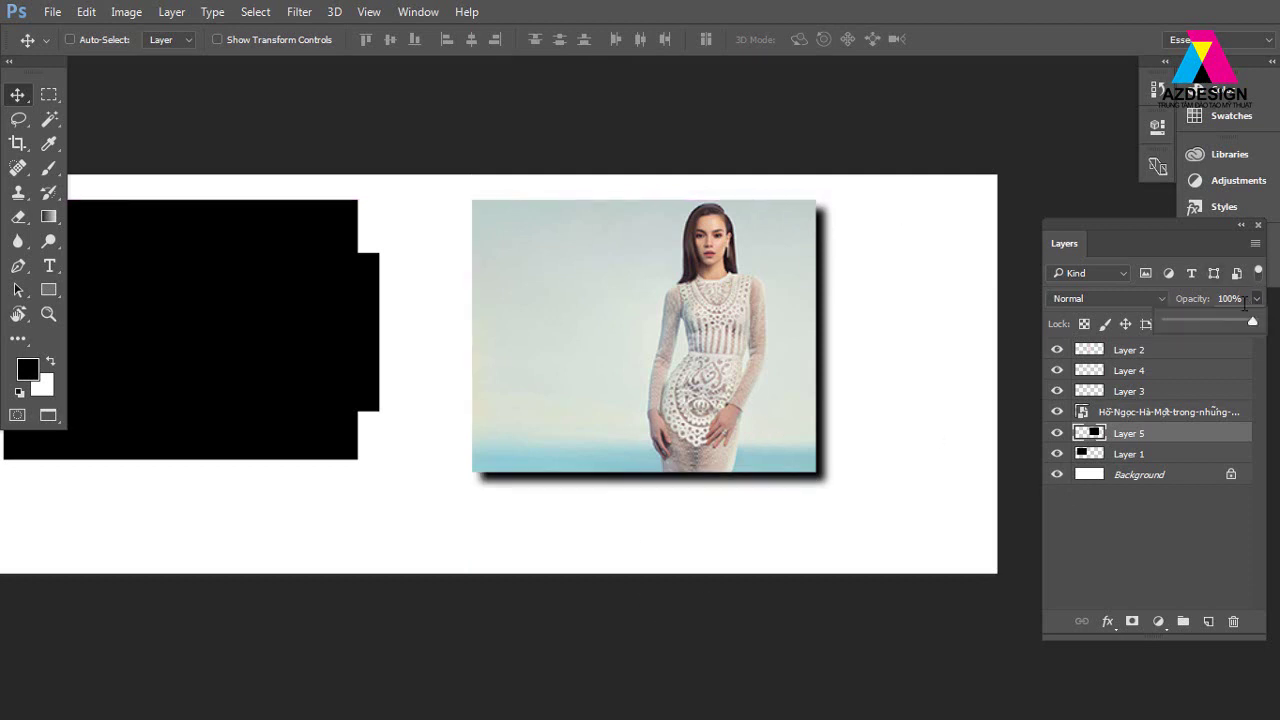
left_click_drag(1212, 322, 1195, 318)
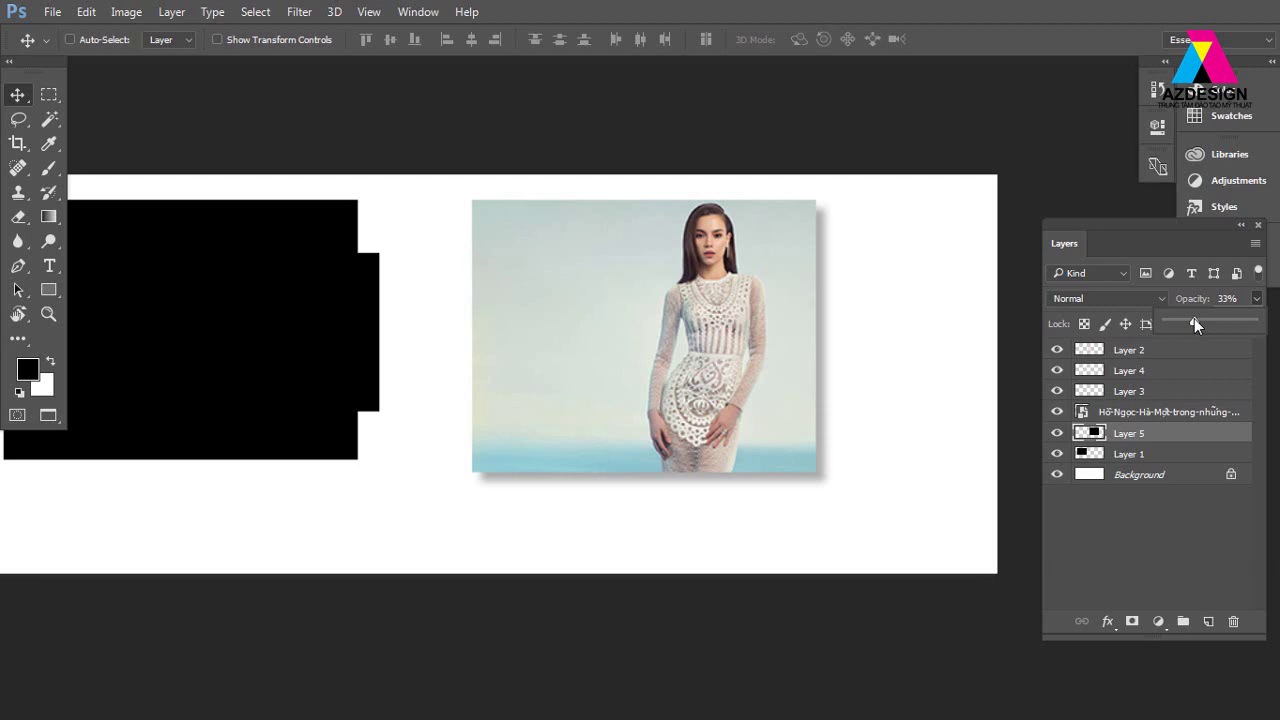
left_click(17, 94)
right_click(829, 240)
left_click(840, 250)
key("ctrl+e")
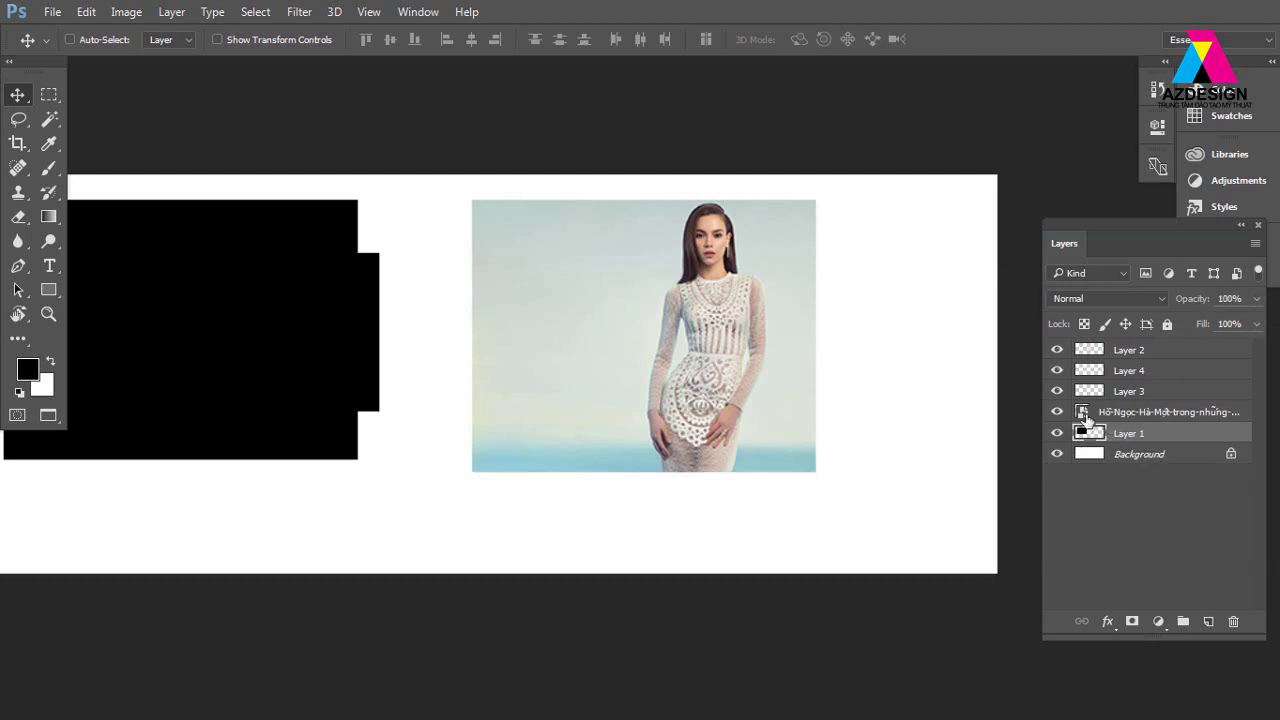
key("ctrl")
left_click(1083, 414, "ctrl")
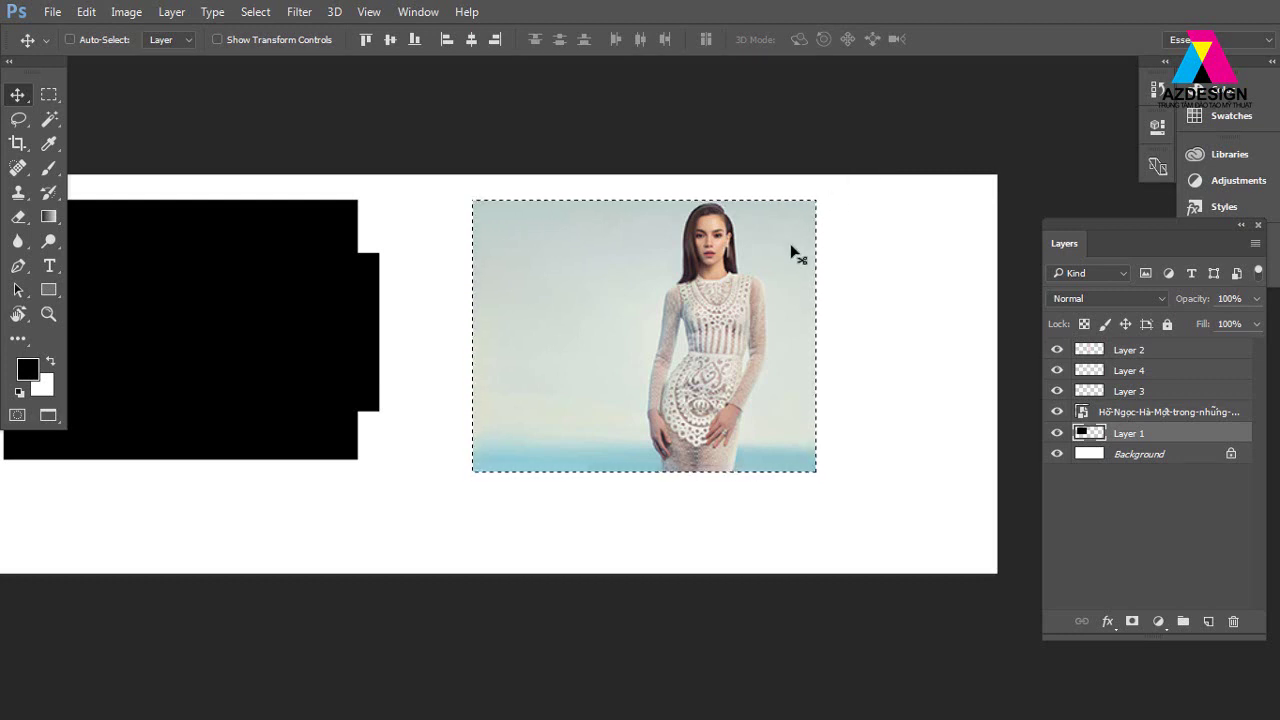
Offset the photo's selection down and right and feather it to soften its corners.
key("m")
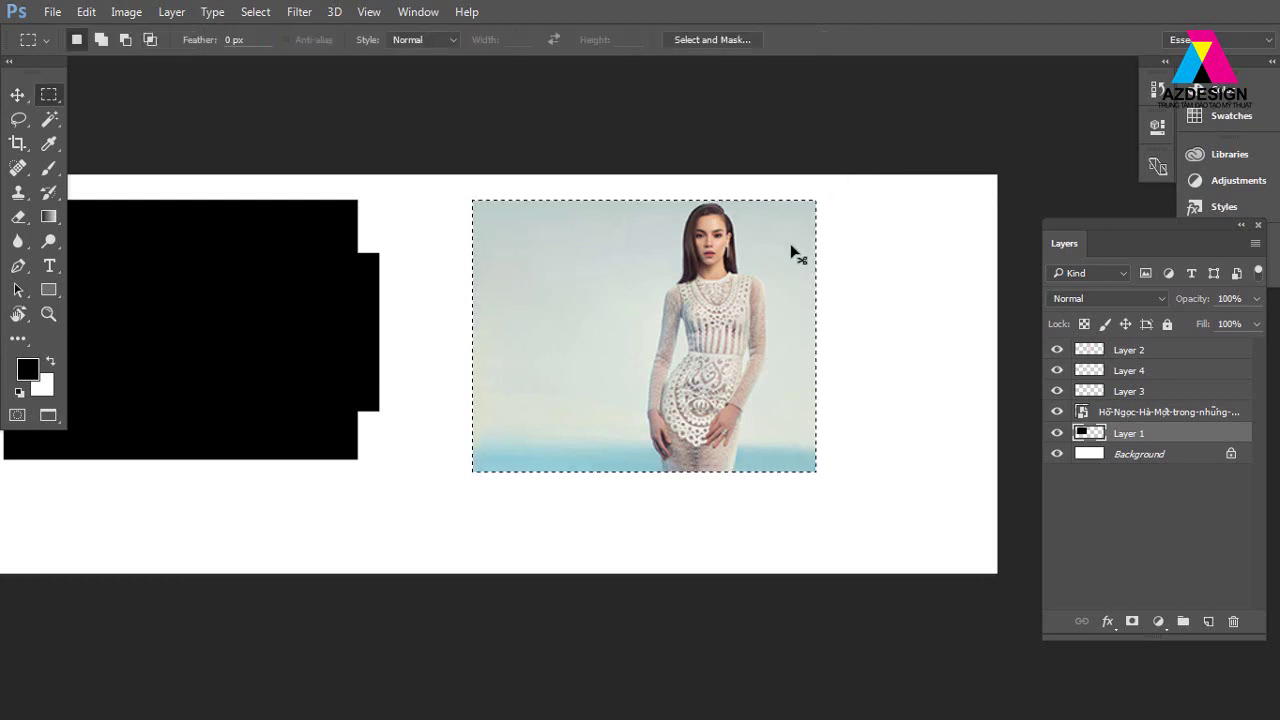
left_click_drag(791, 252, 805, 264)
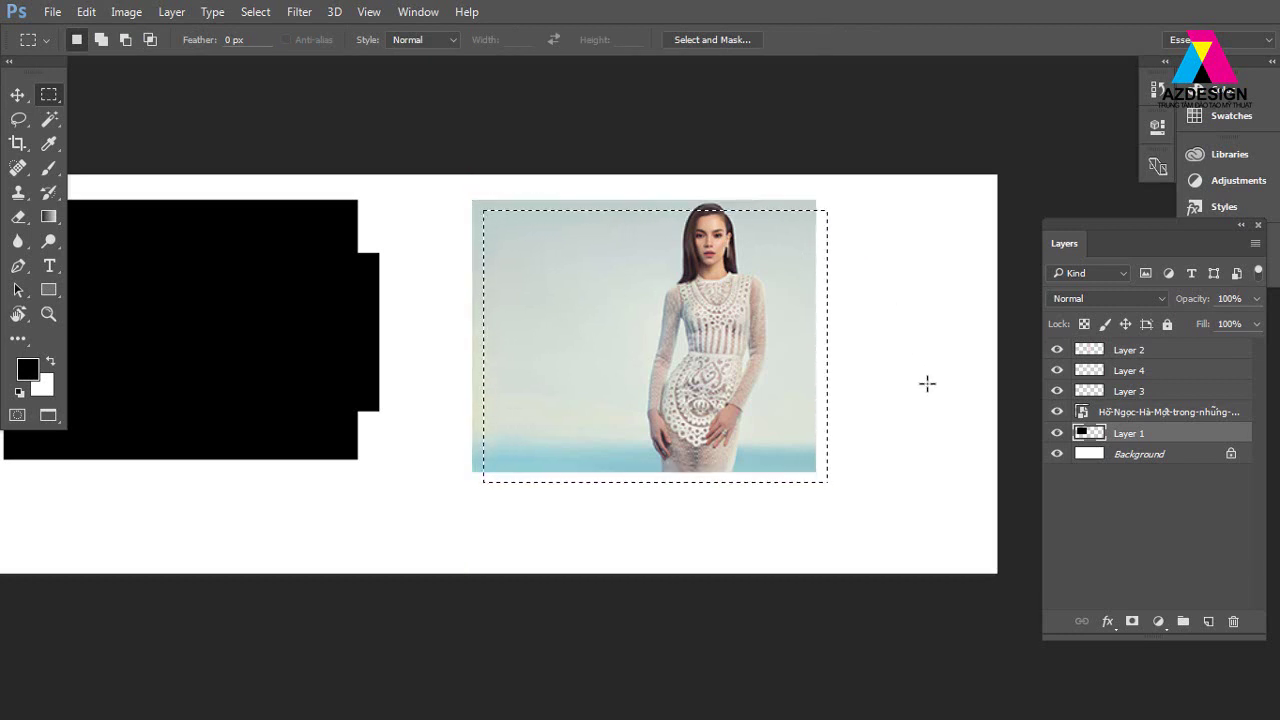
right_click(781, 245)
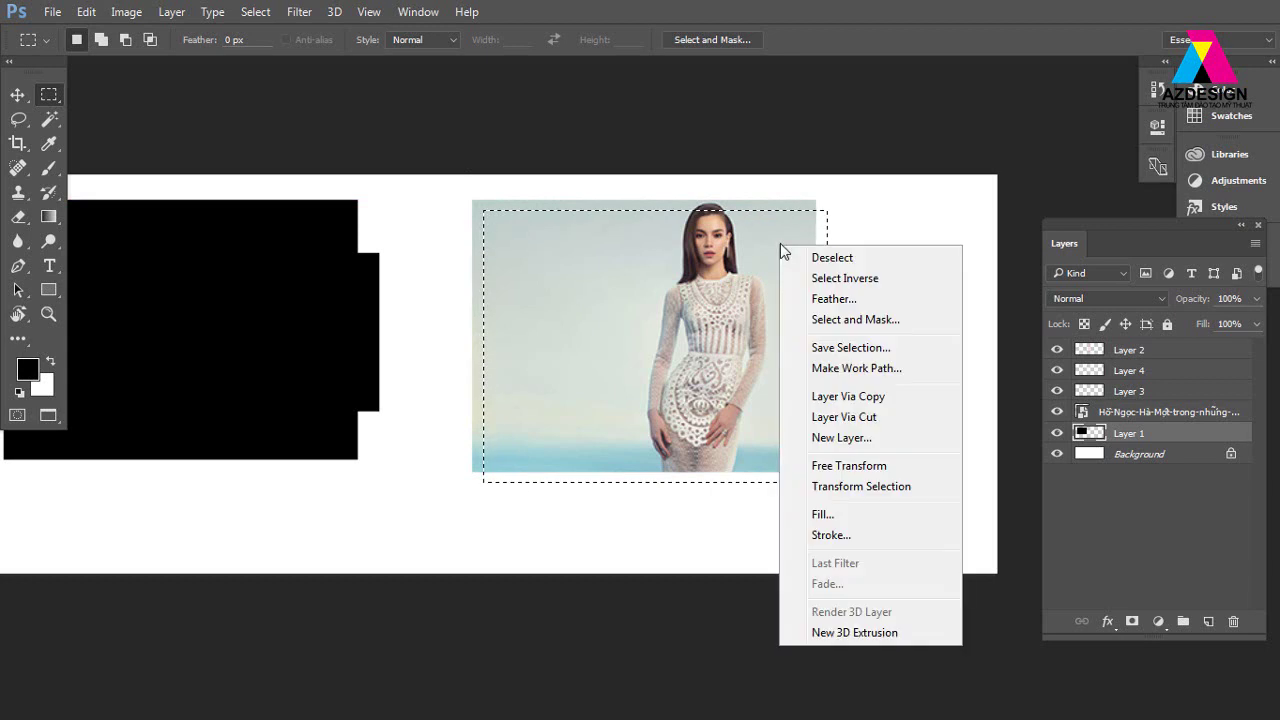
left_click(826, 298)
left_click(1036, 164)
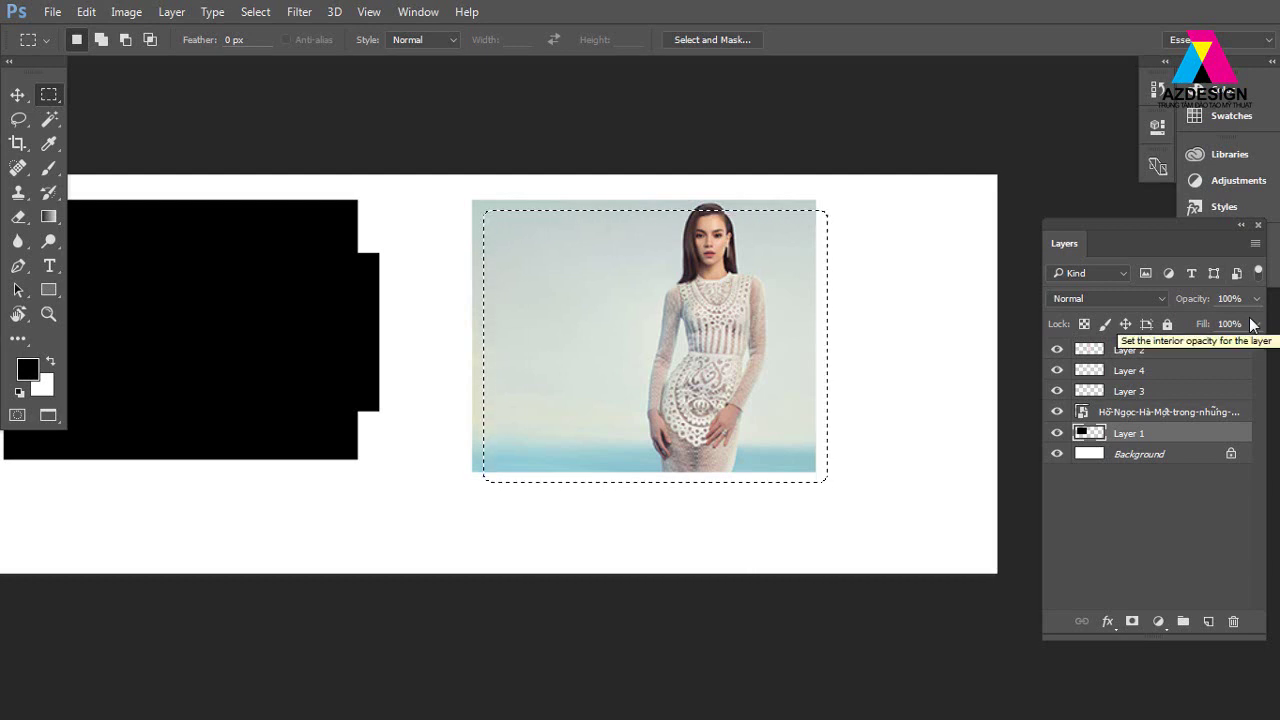
Fill the selection black on a new Layer 5, deselect, and set its opacity to 59%.
key("ctrl+shift+n")
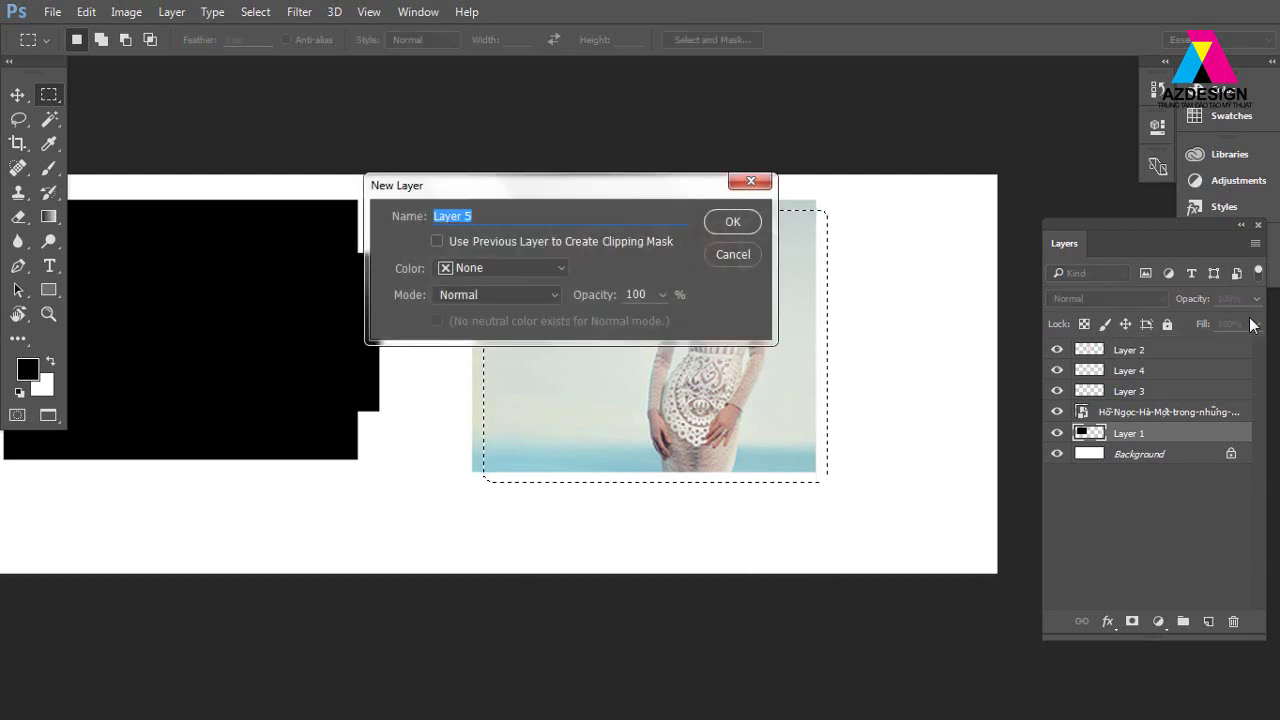
key("Return")
key("alt+BackSpace")
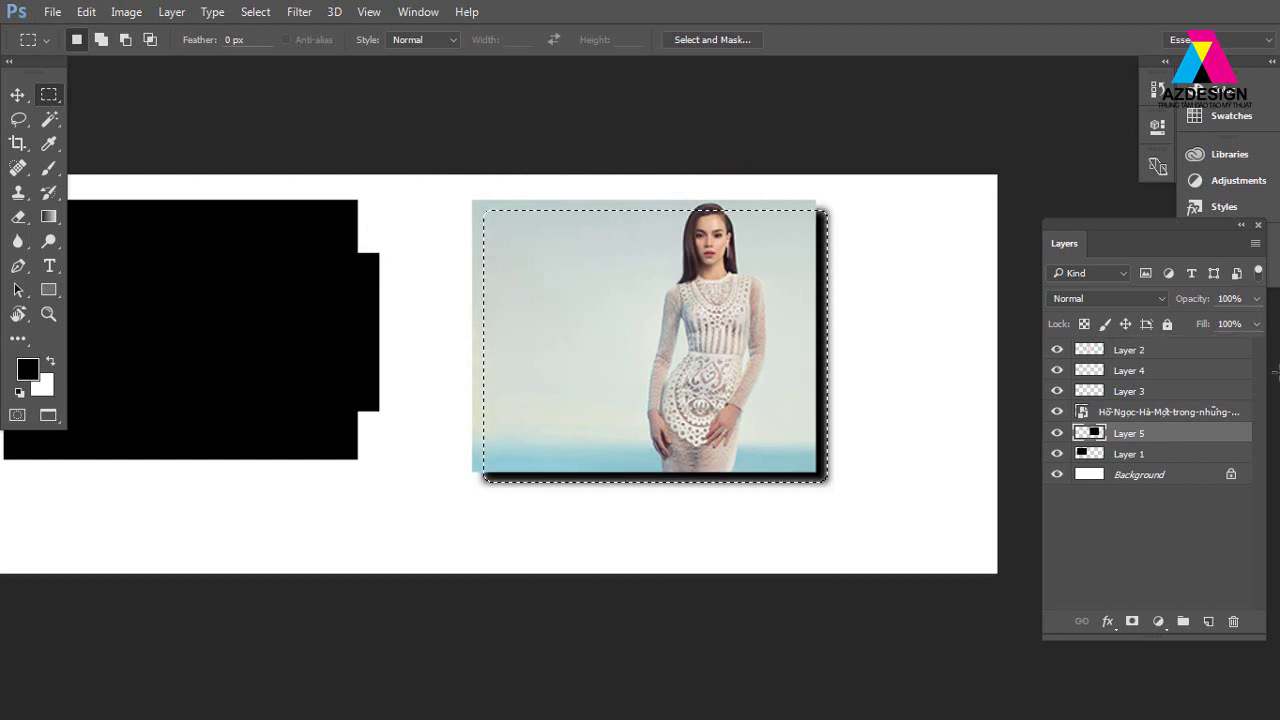
key("ctrl+d")
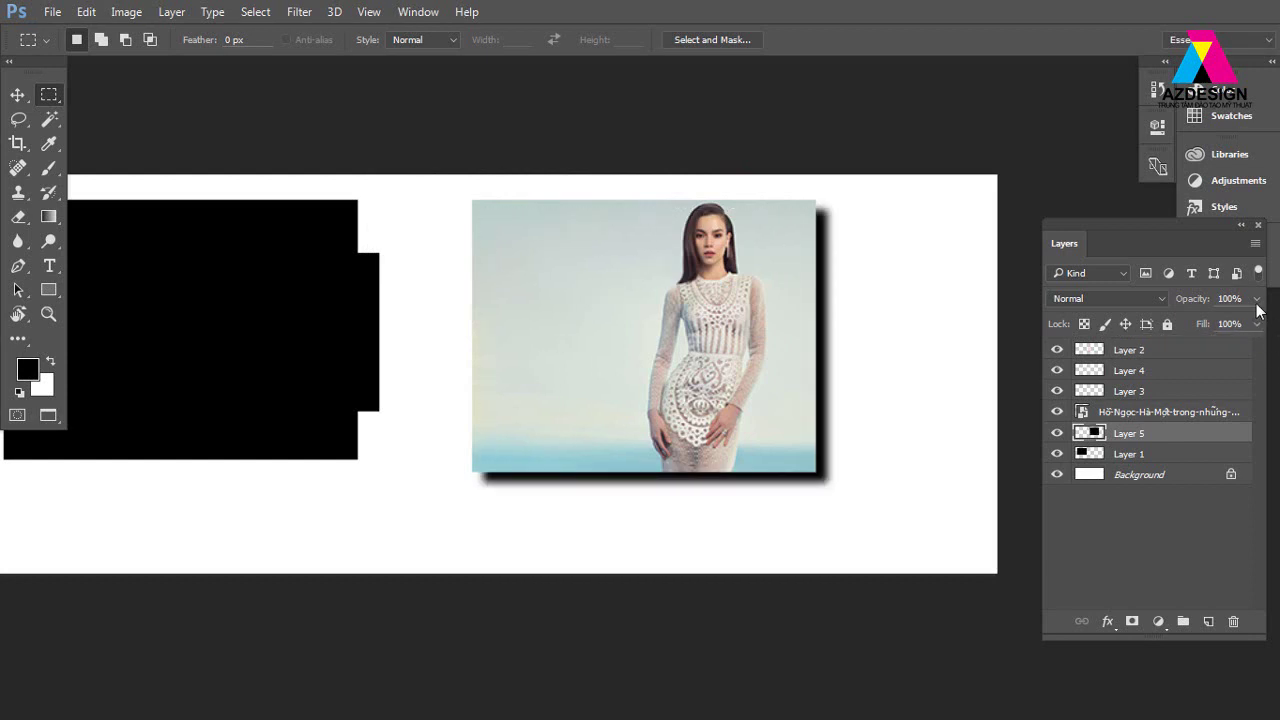
left_click(1248, 299)
left_click_drag(1217, 321, 1212, 321)
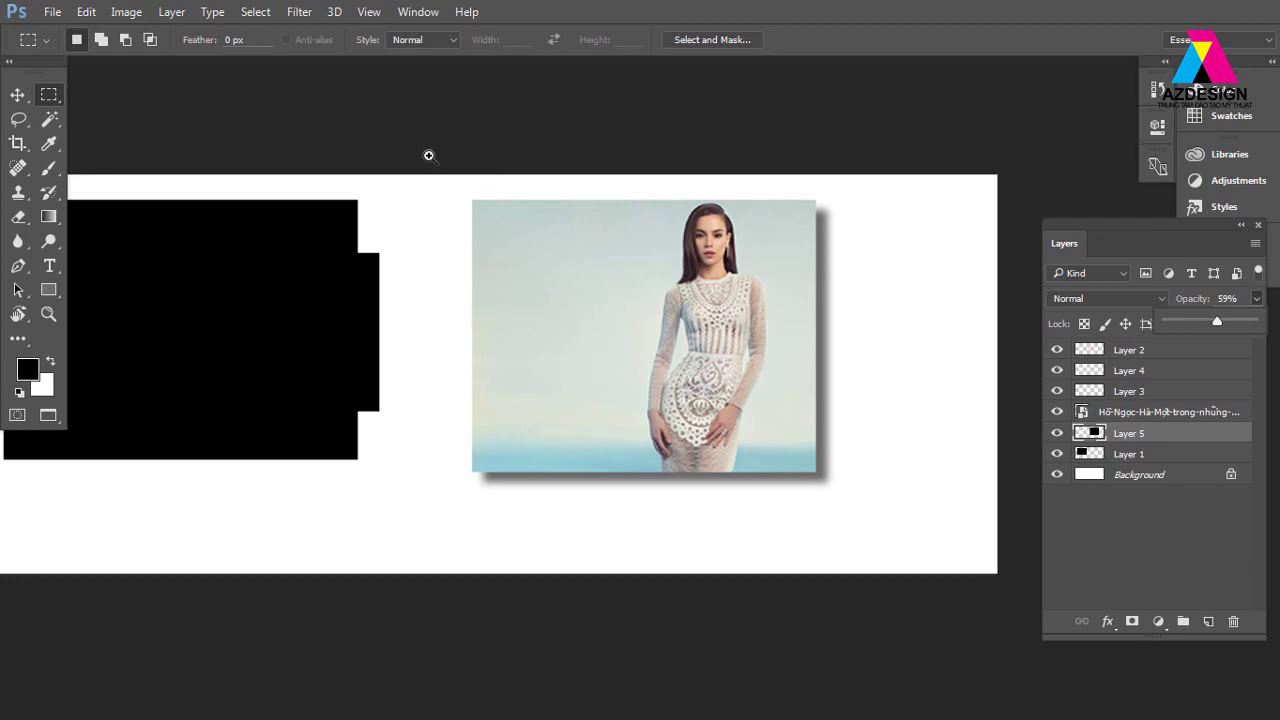
left_click(455, 178)
left_click(460, 182)
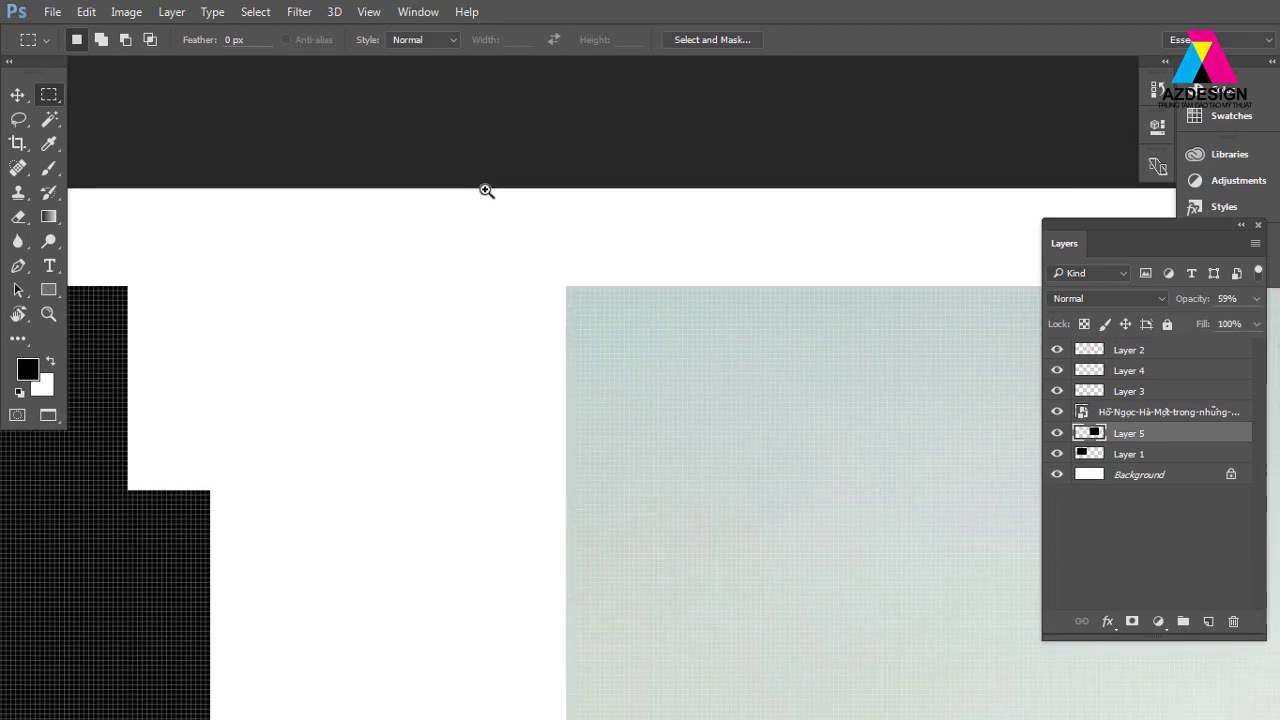
left_click(480, 187, "alt")
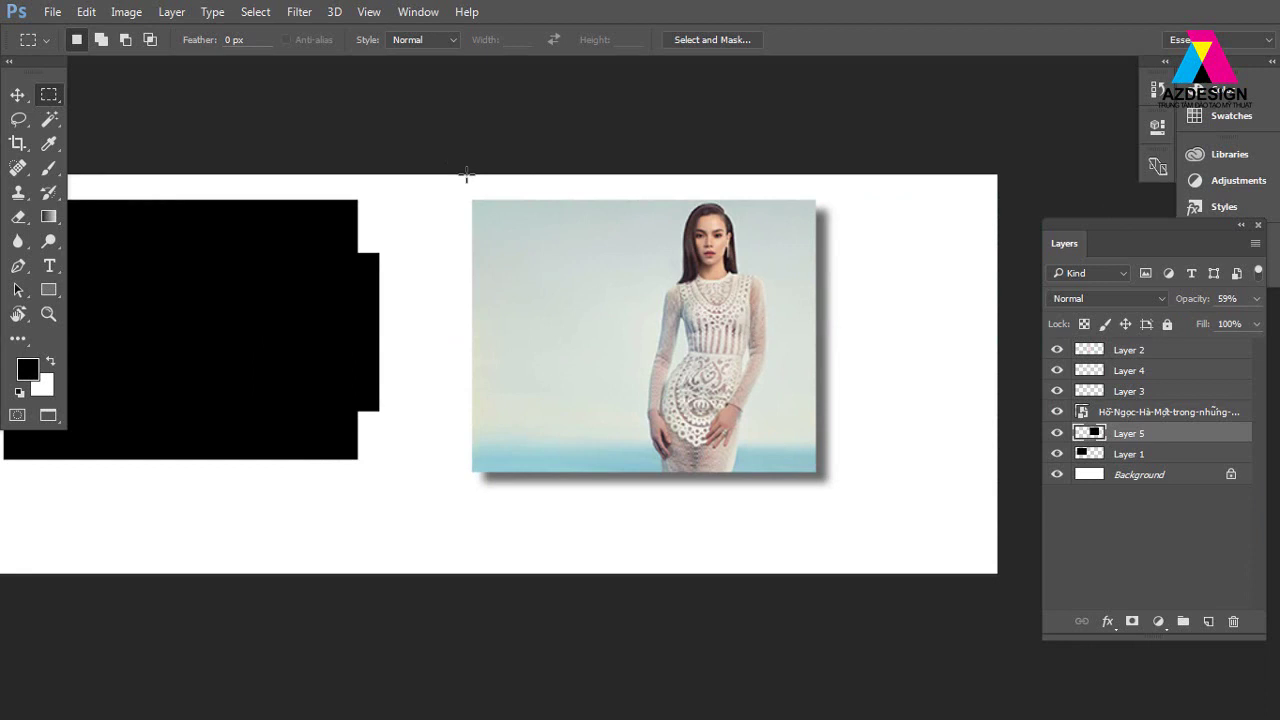
Select the photo layer, try marqueeing its upper band, then rasterize the photo layer.
left_click(1130, 414)
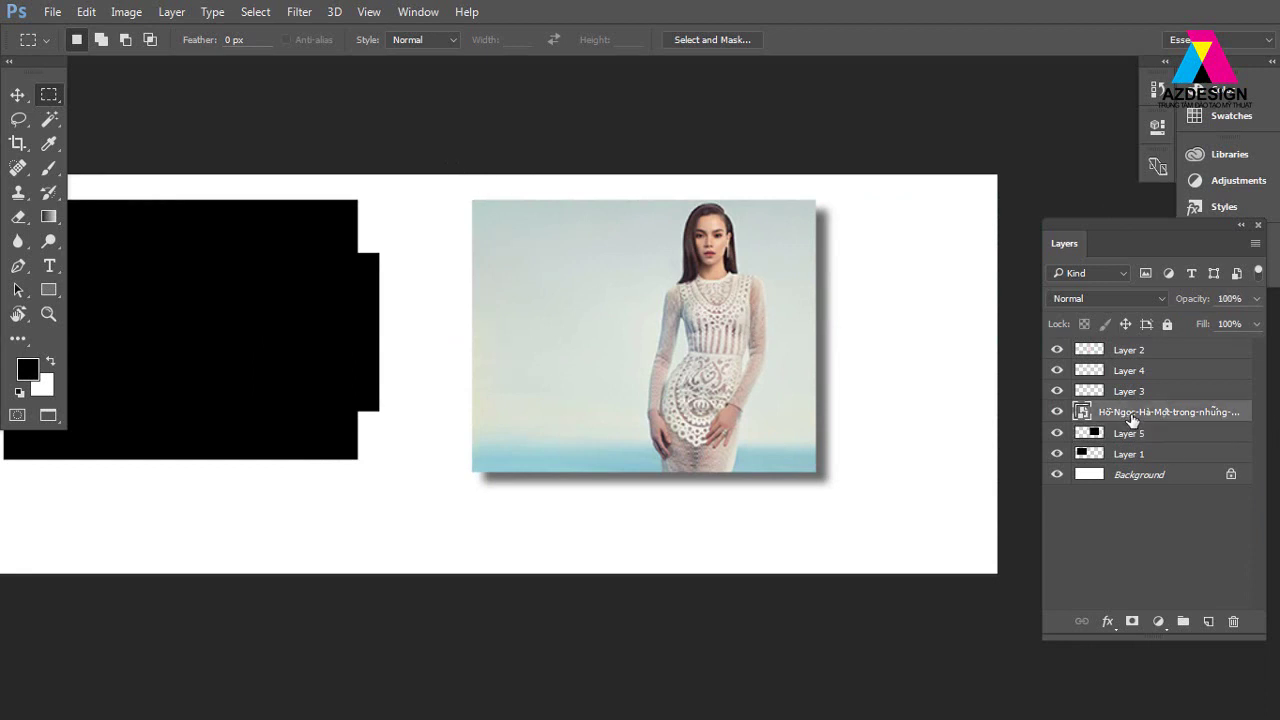
key("v")
right_click(722, 265)
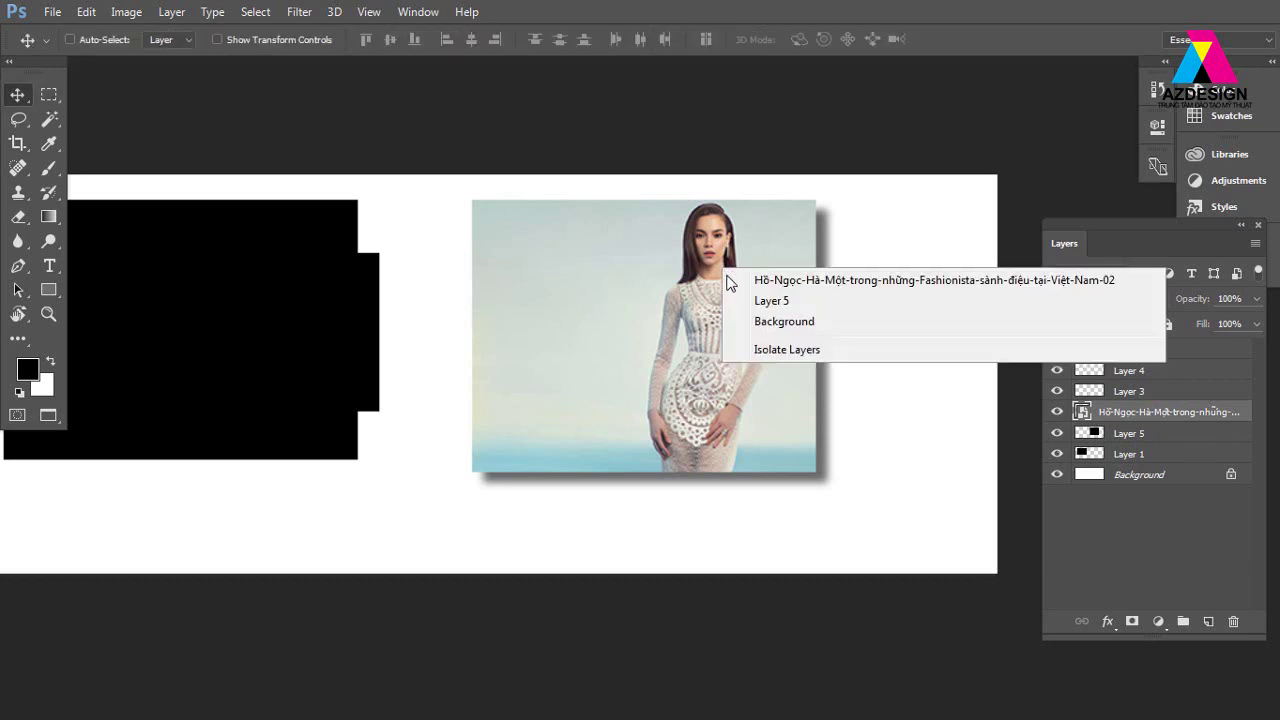
left_click(733, 282)
key("m")
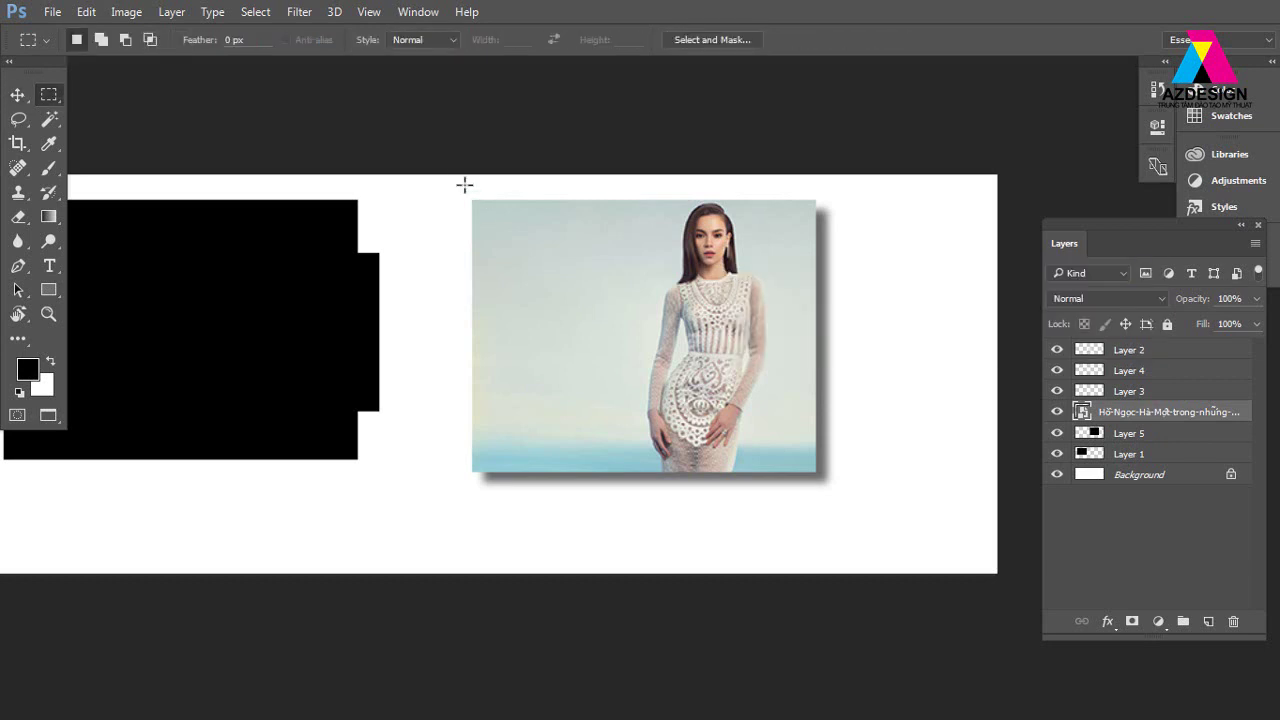
left_click_drag(432, 183, 882, 329)
key("ctrl+d")
left_click_drag(396, 174, 963, 335)
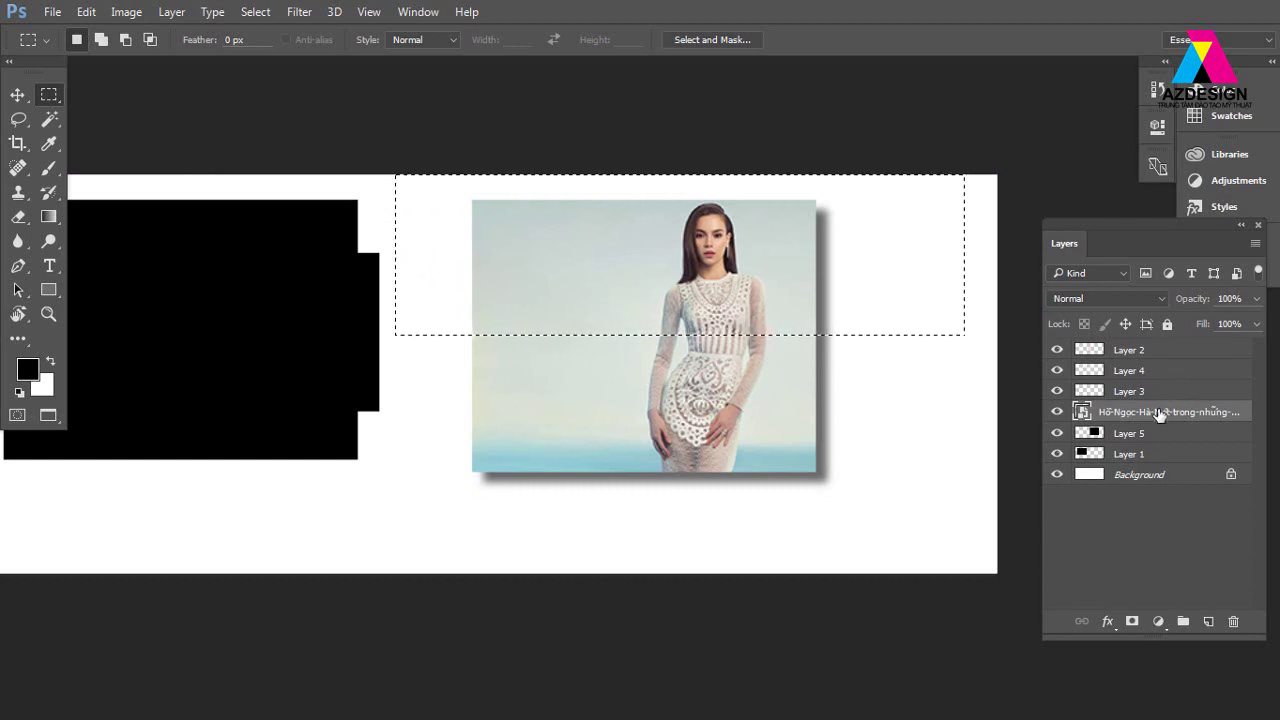
key("ctrl+d")
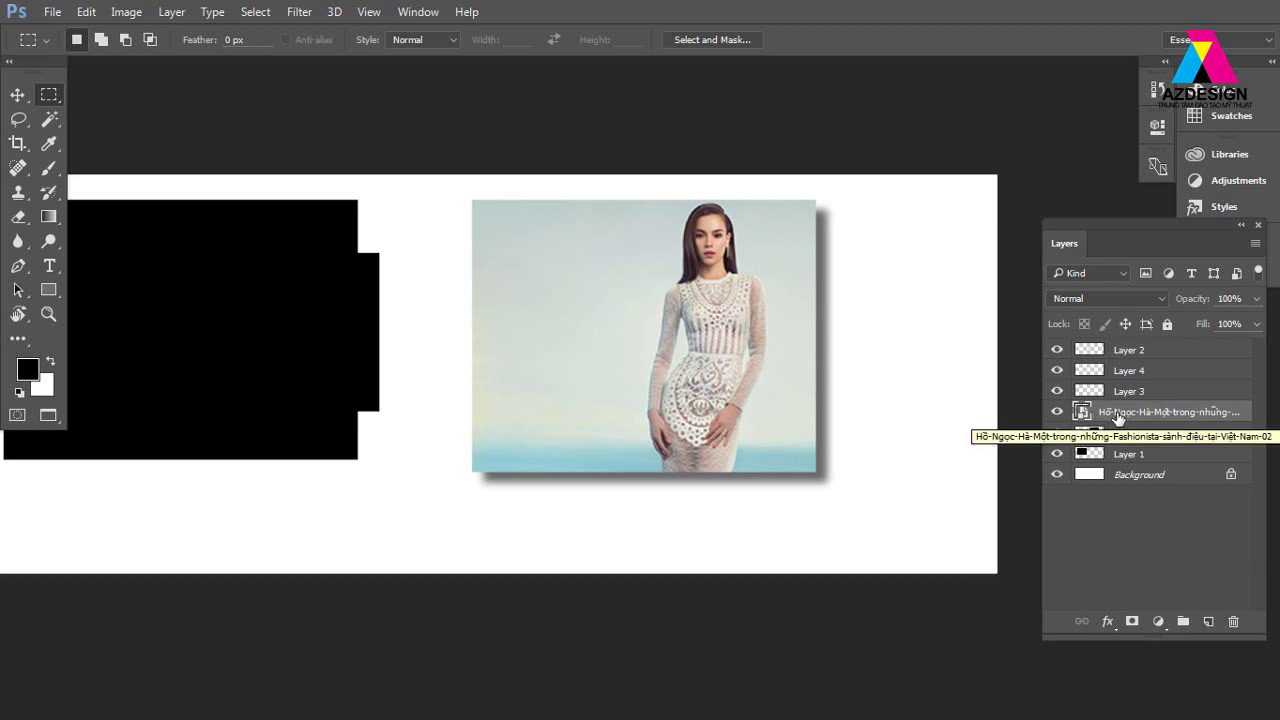
right_click(1118, 417)
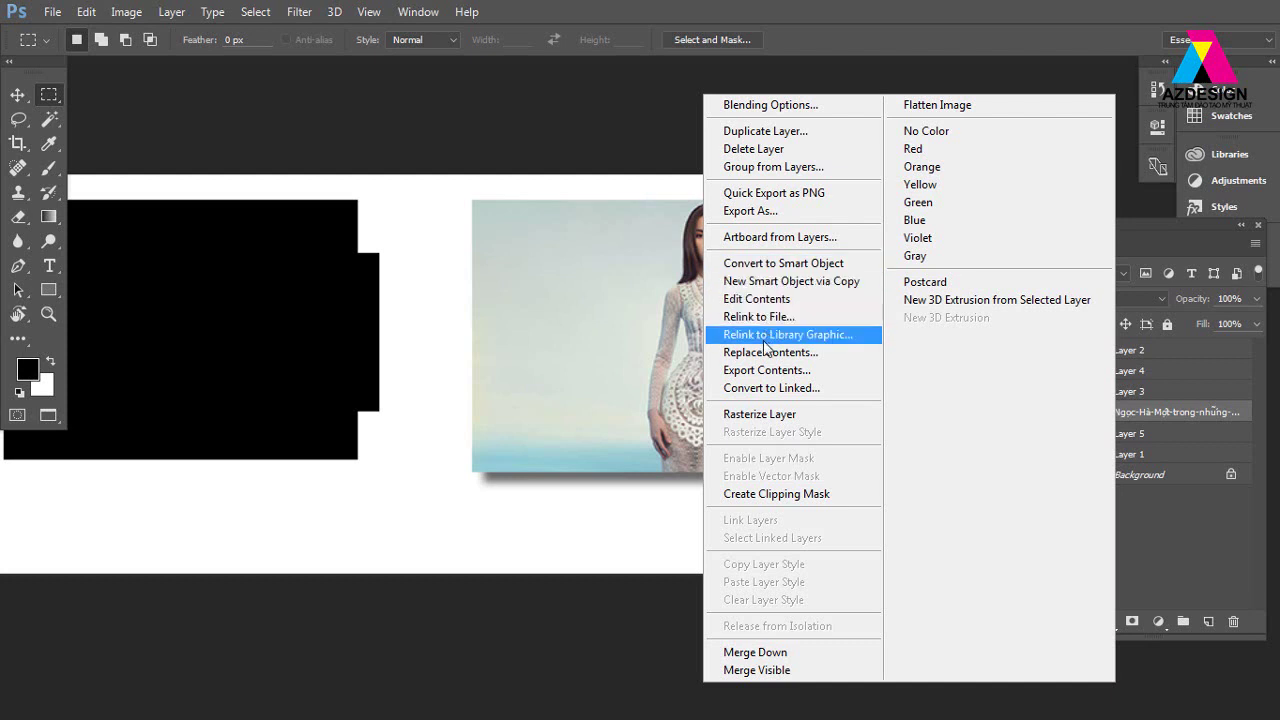
left_click(760, 414)
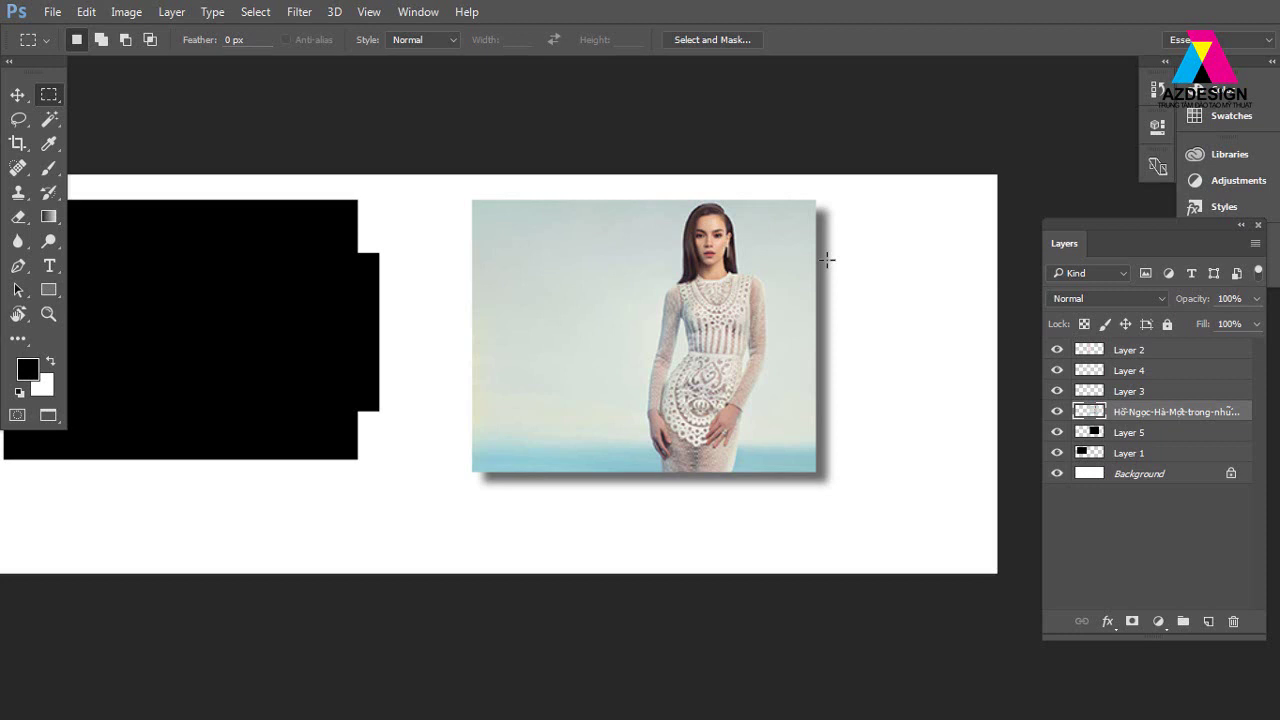
Rotate the photo's upper strip about -3.4° around its lower-left corner, commit, and deselect.
left_click_drag(439, 175, 865, 336)
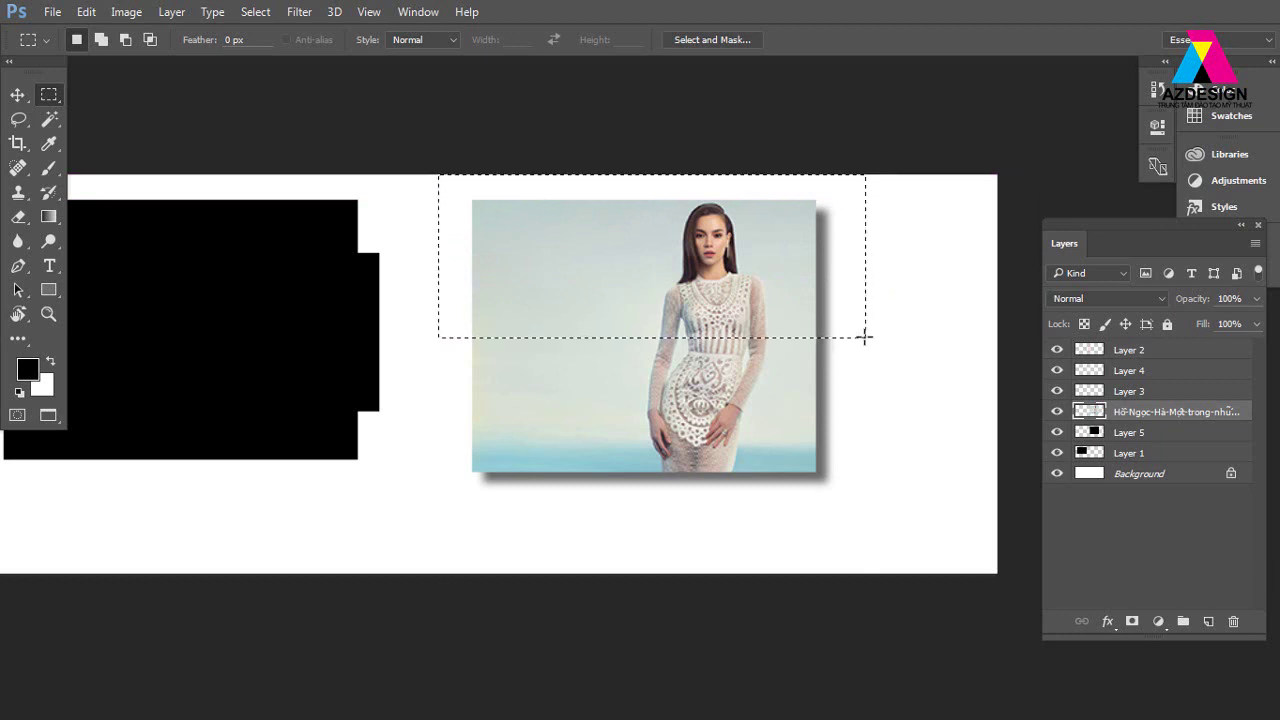
key("ctrl+t")
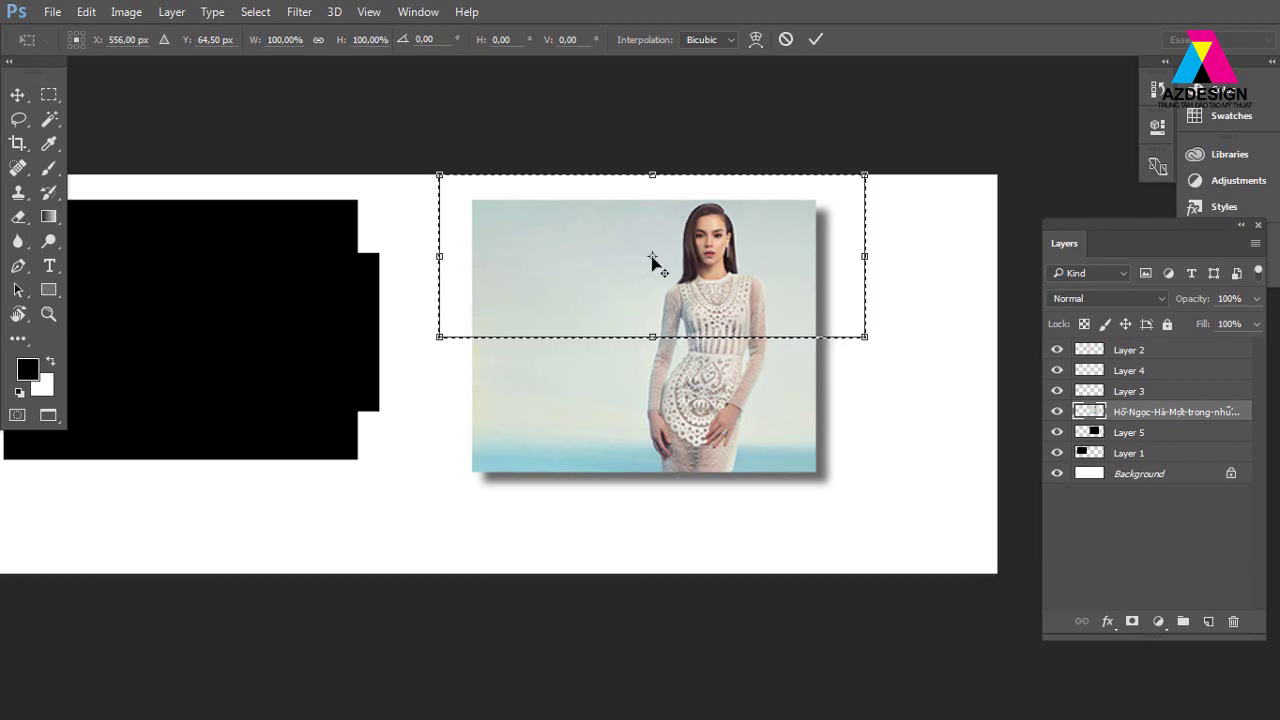
left_click_drag(652, 258, 483, 328)
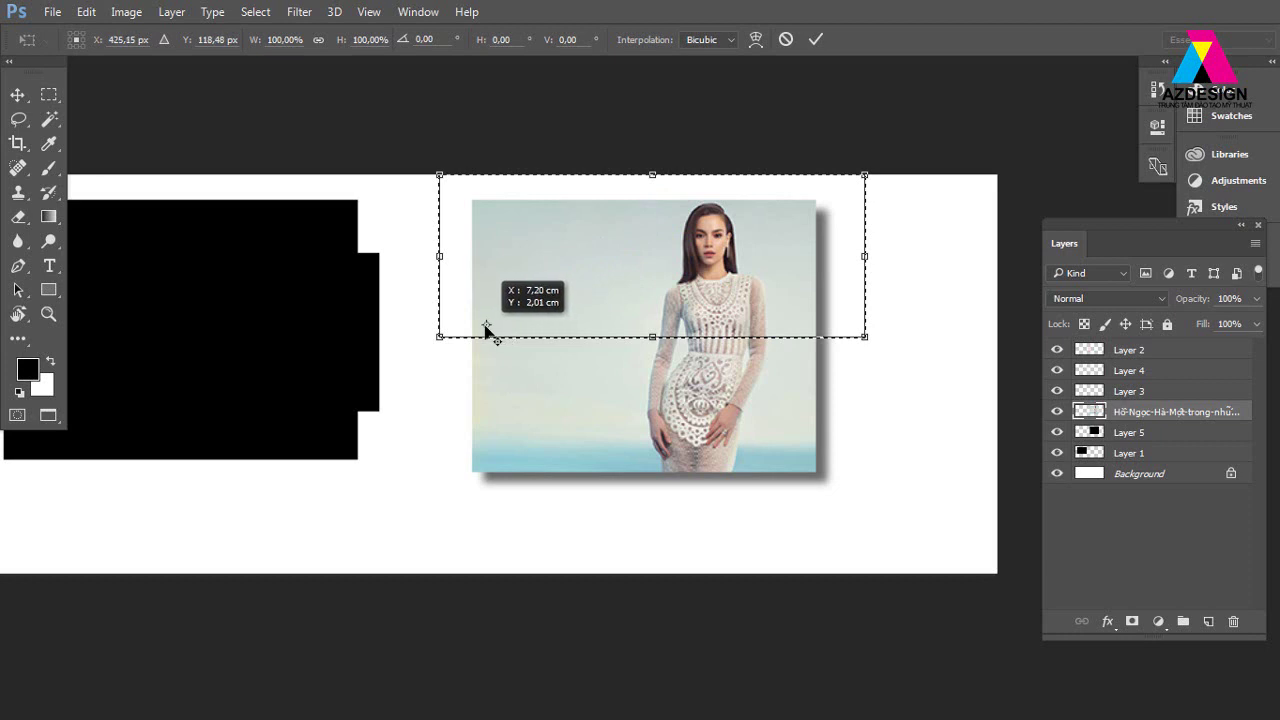
left_click_drag(482, 328, 478, 327)
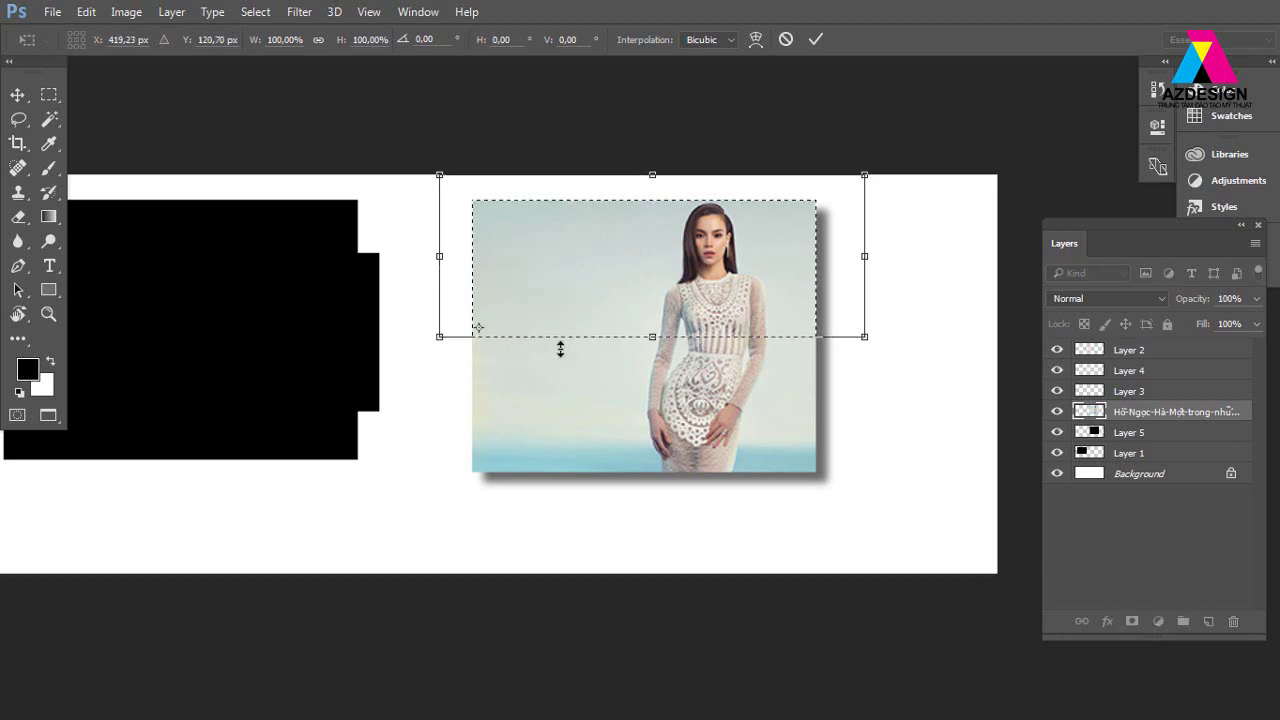
mouse_move(914, 380)
left_mouse_down()
mouse_move(932, 296)
mouse_move(889, 325)
mouse_move(889, 309)
left_mouse_up()
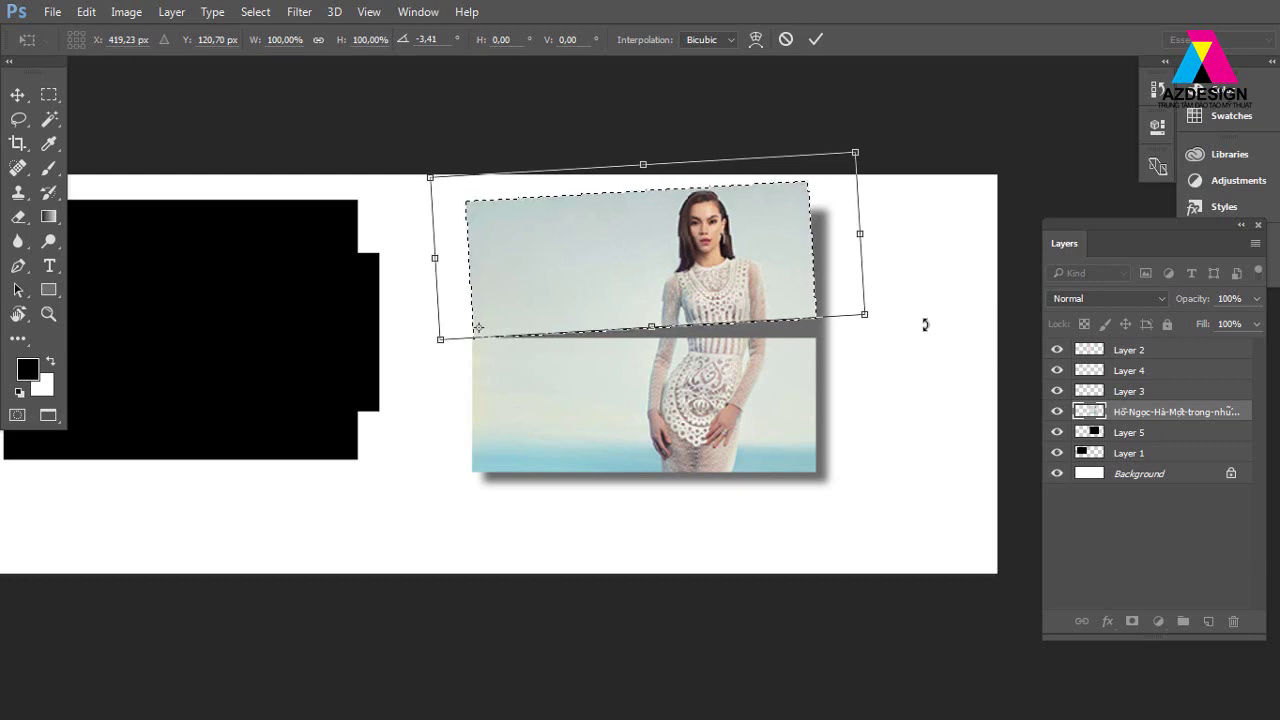
key("m")
key("Return")
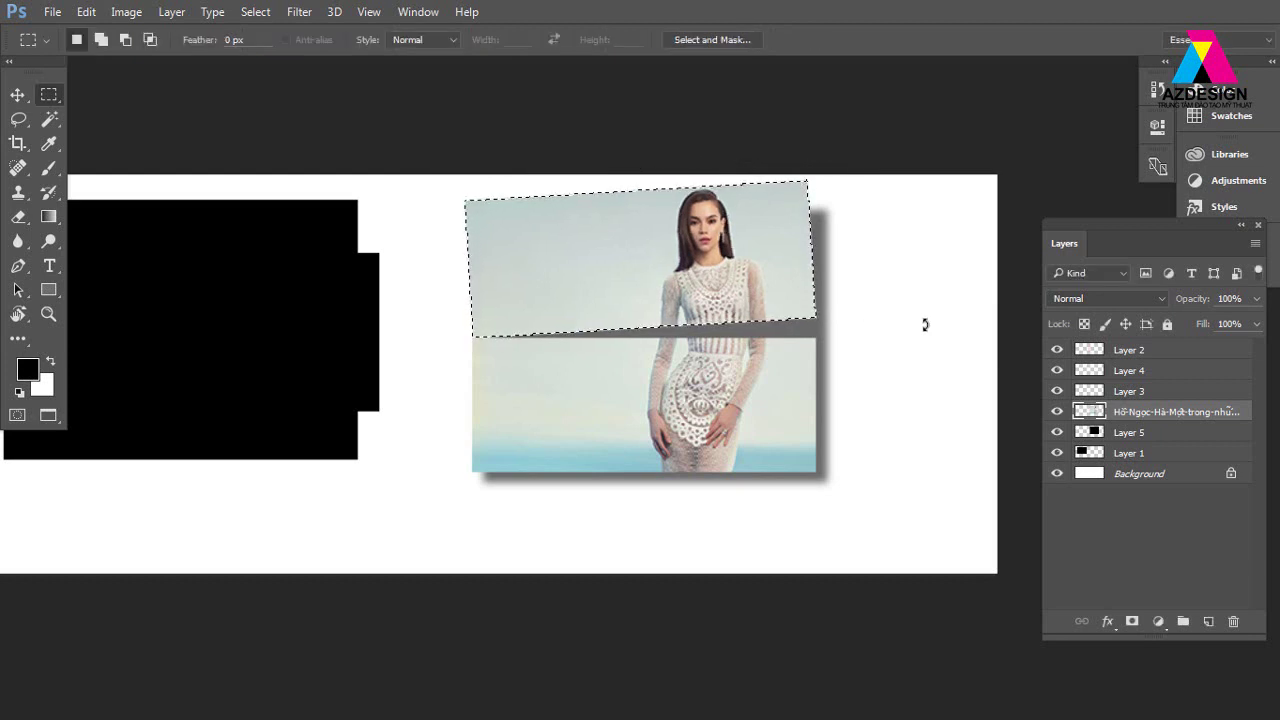
key("ctrl+d")
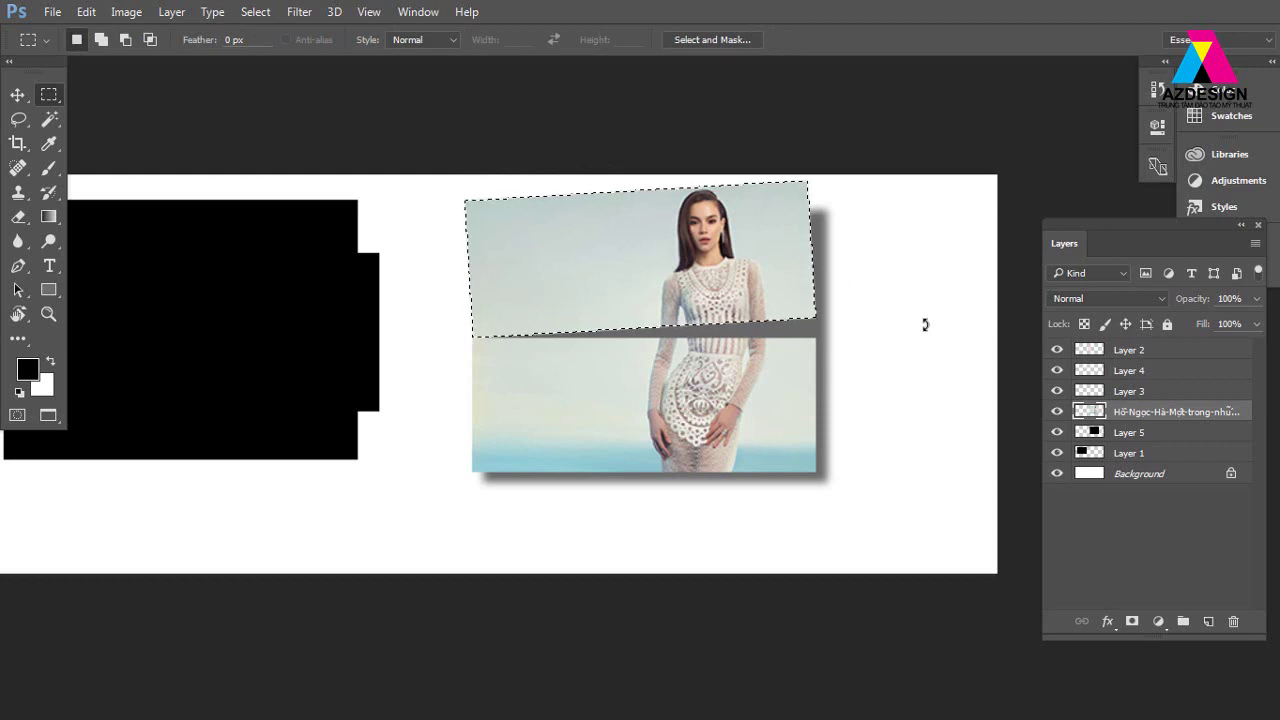
Get rid of the grey shadow layer, Layer 5, with the Move tool.
key("v")
right_click(815, 331)
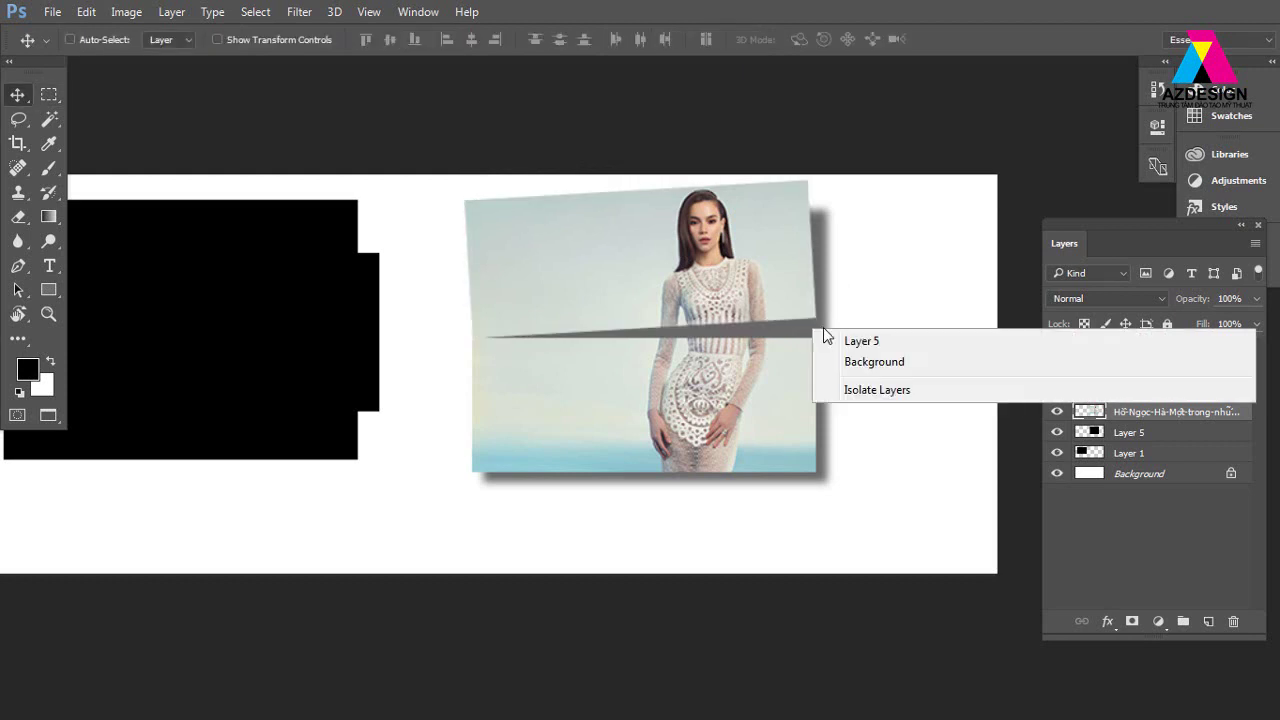
left_click(840, 341)
key("ctrl+e")
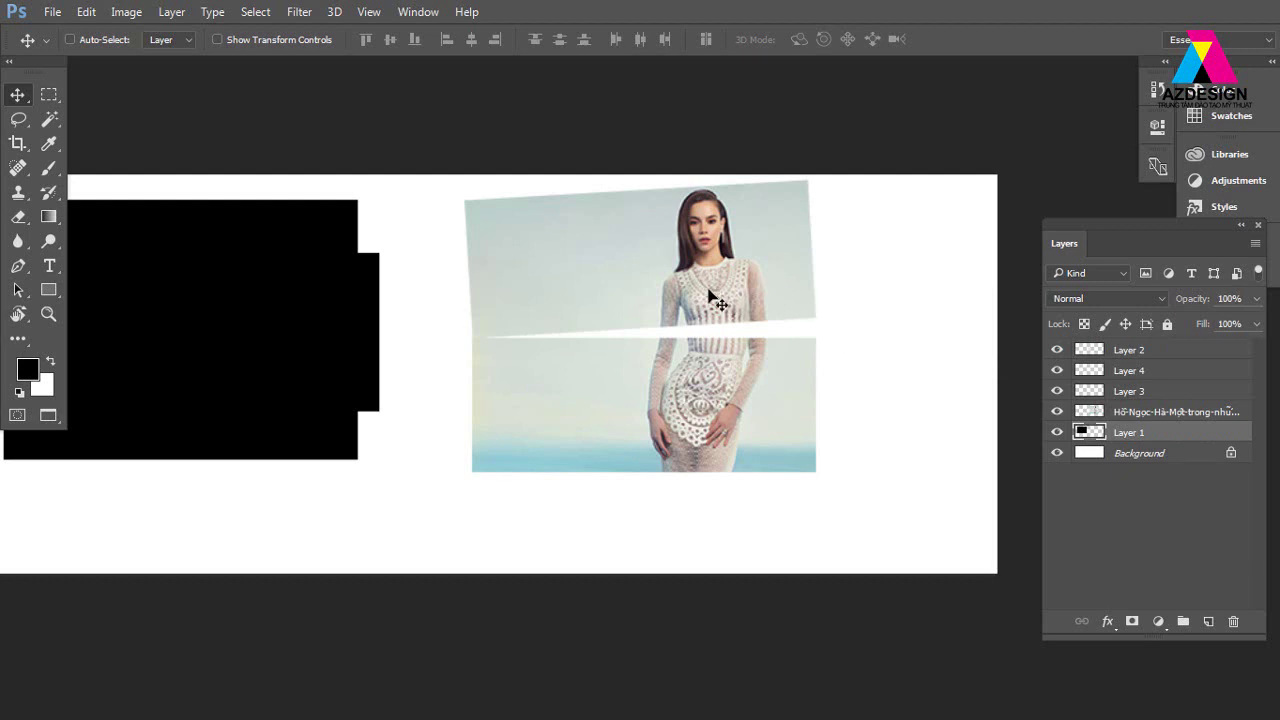
Load the photo strips' outline as a selection and nudge it slightly right and down.
key("ctrl")
left_click(1093, 418, "ctrl")
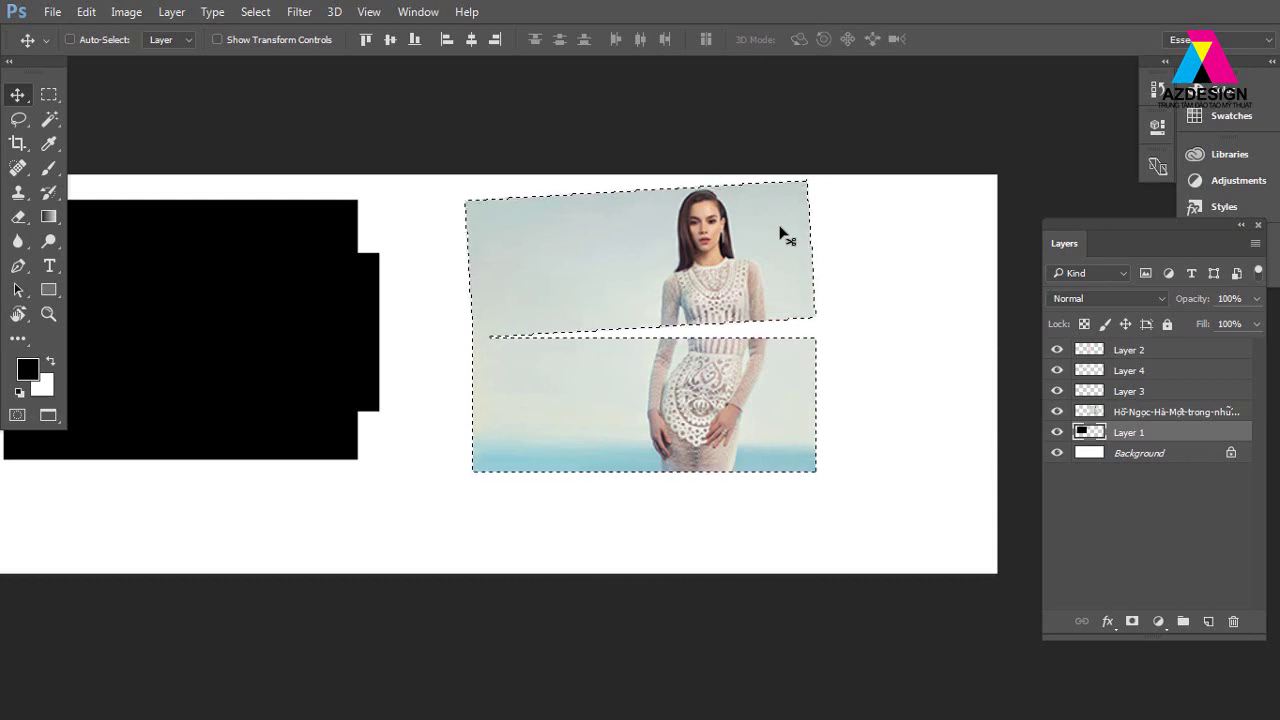
key("m")
left_click_drag(771, 234, 779, 241)
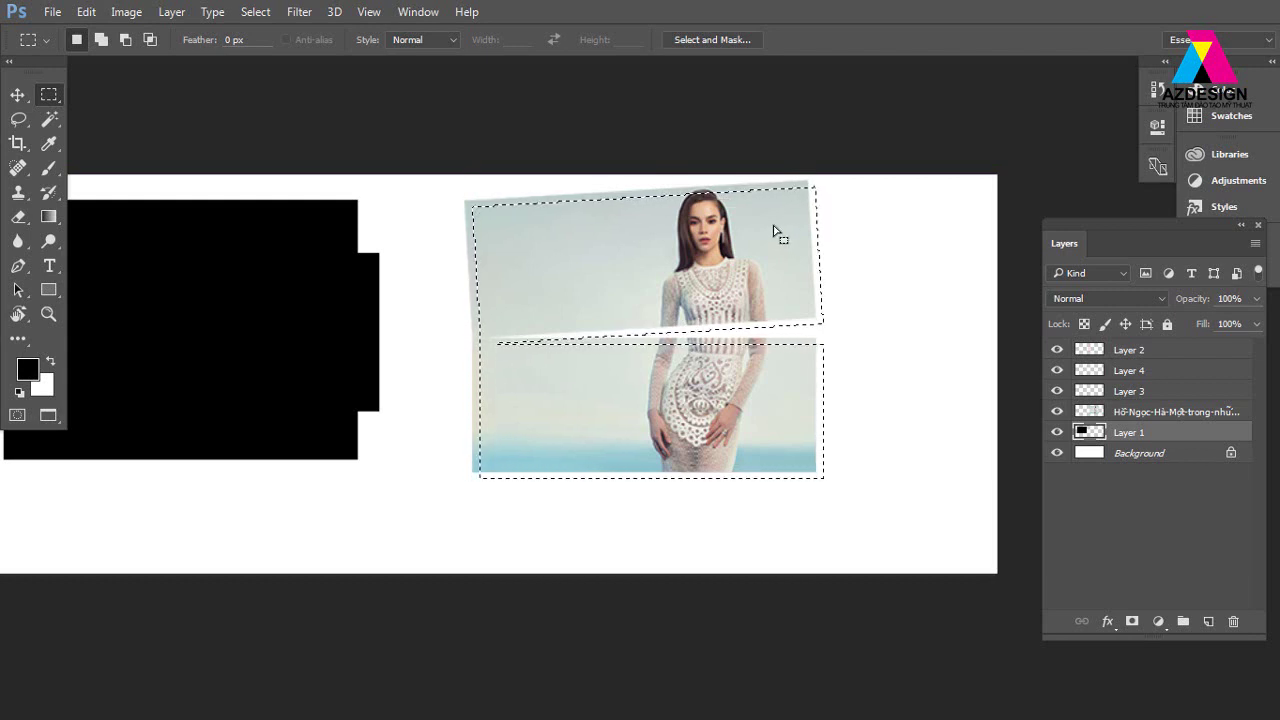
Feather the offset selection by 3 px.
right_click(774, 226)
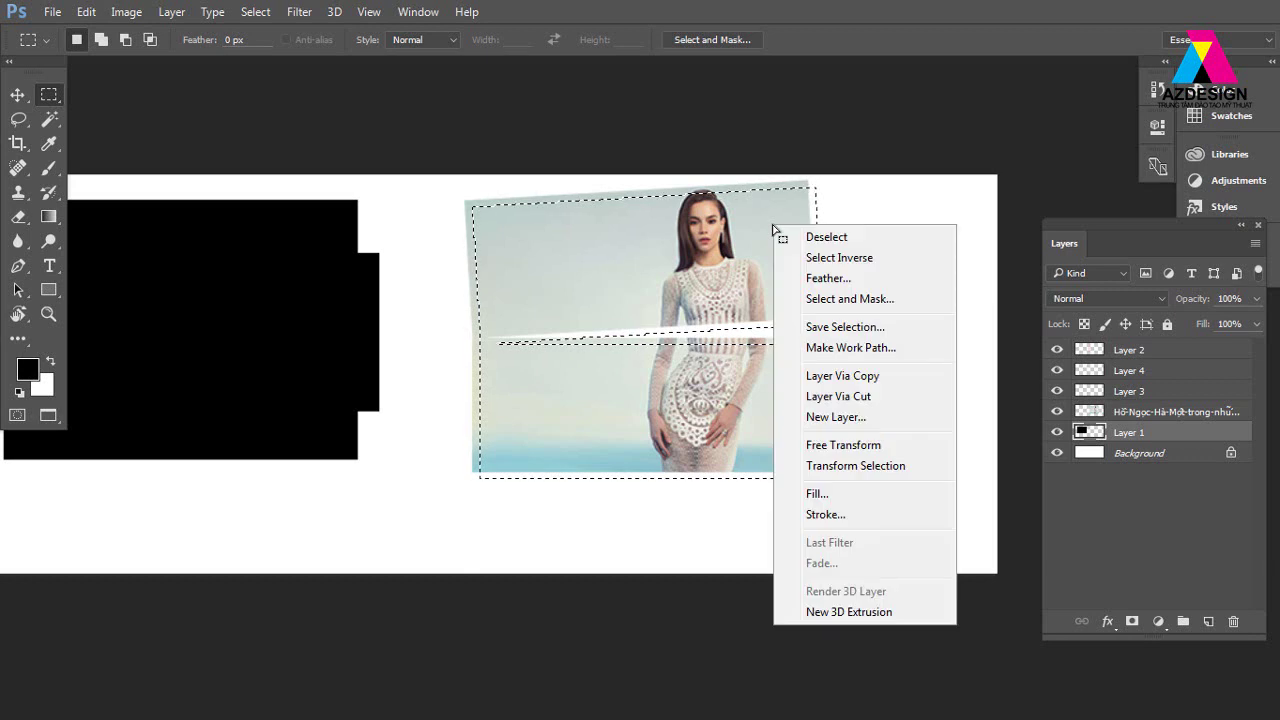
left_click(800, 277)
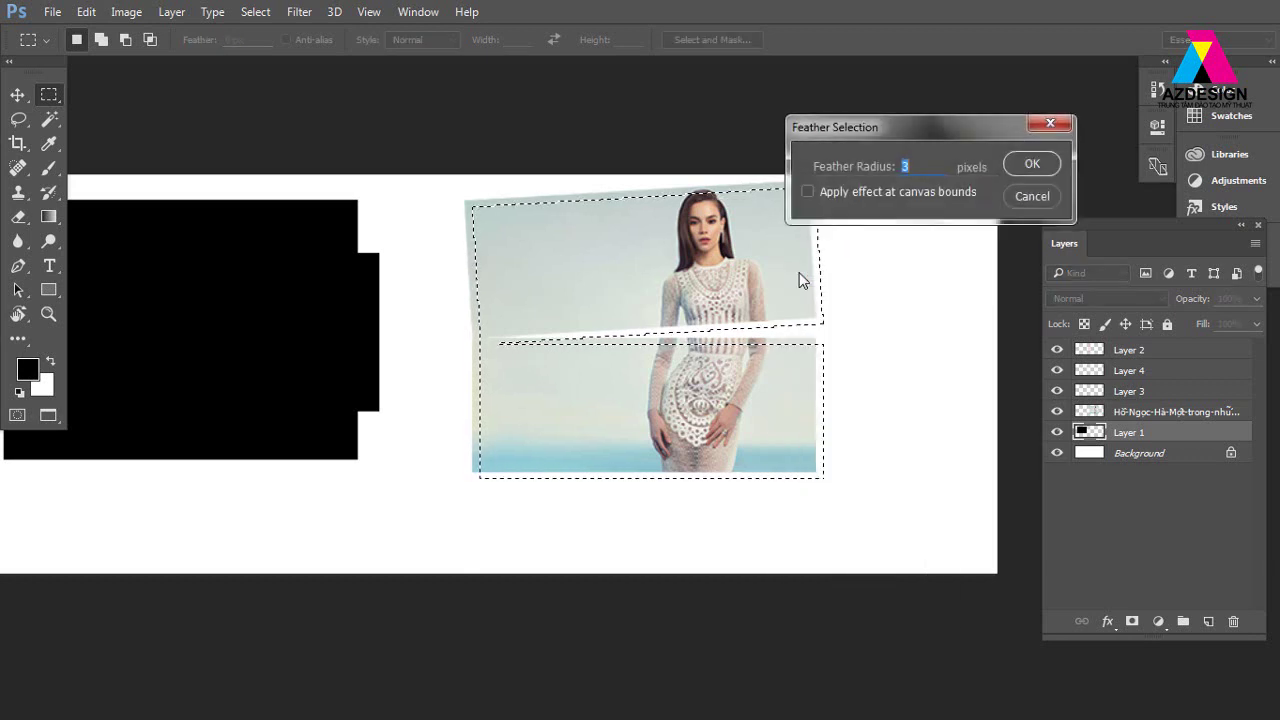
left_click(1031, 166)
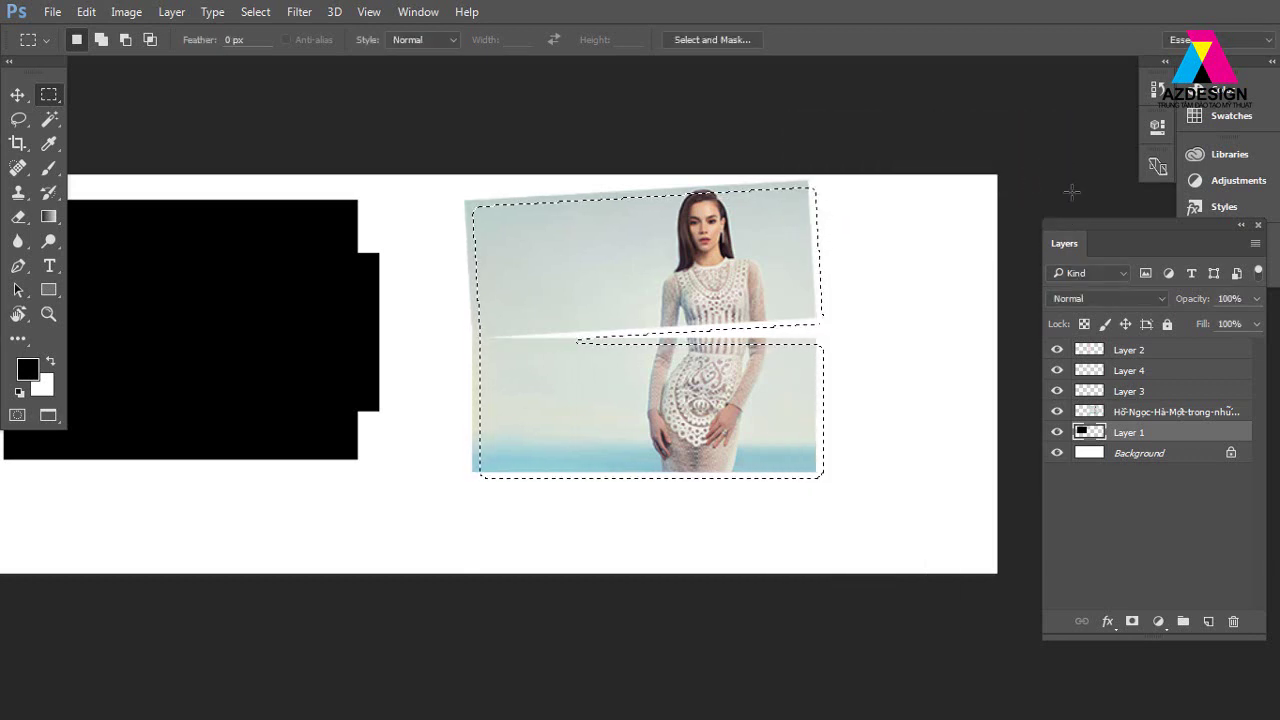
Fill the selection black on a new layer, deselect, and set its opacity to 63%.
left_click(1209, 622)
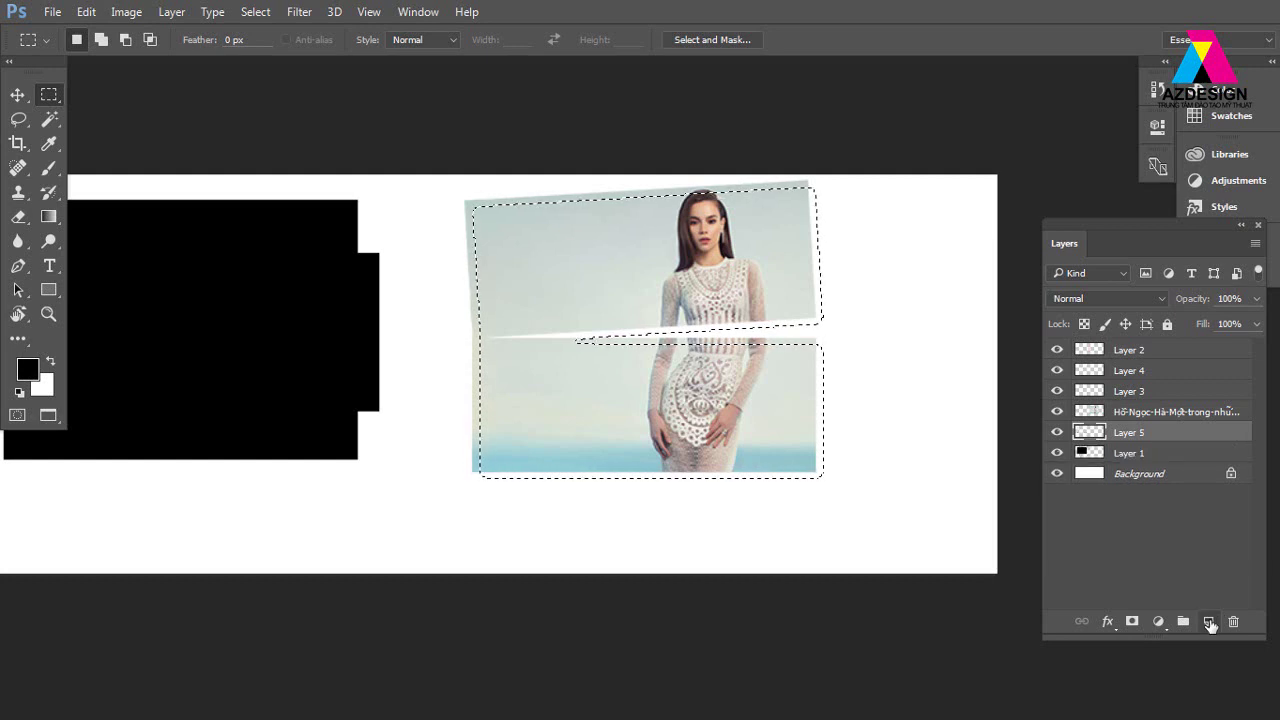
key("alt+BackSpace")
key("ctrl+d")
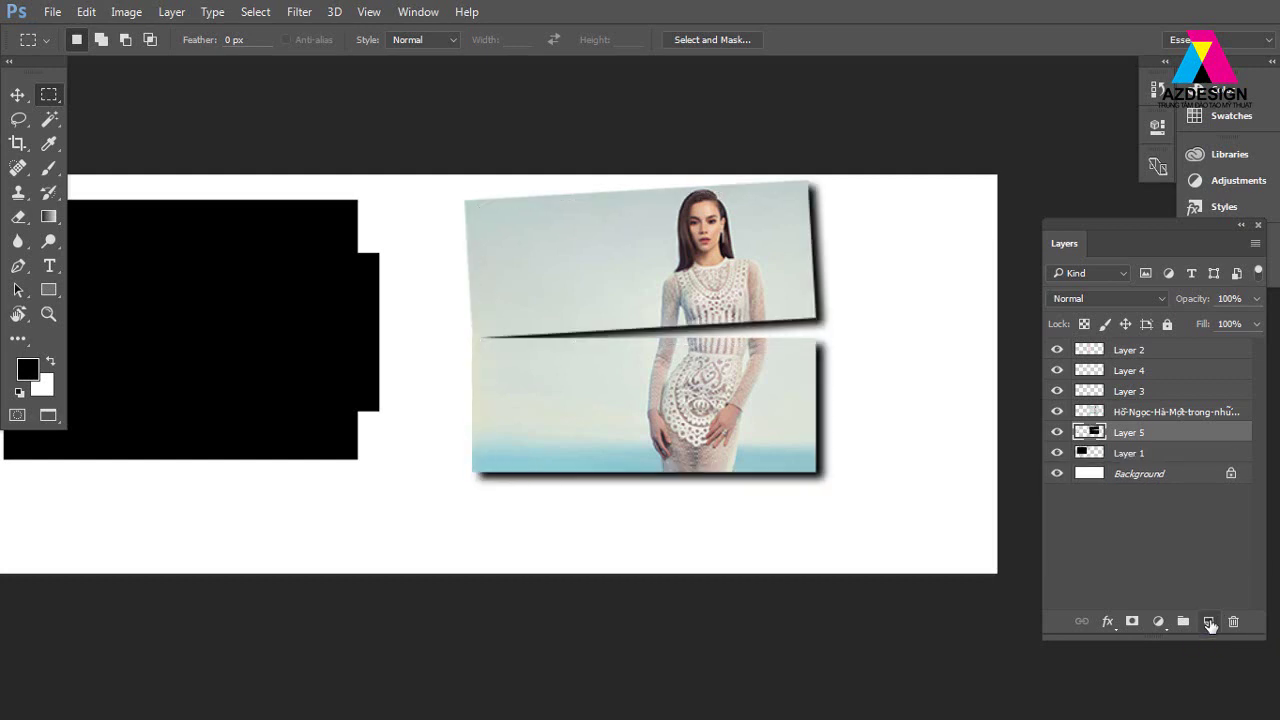
left_click(1257, 298)
mouse_move(1213, 320)
left_mouse_down()
mouse_move(1201, 321)
mouse_move(1221, 322)
left_mouse_up()
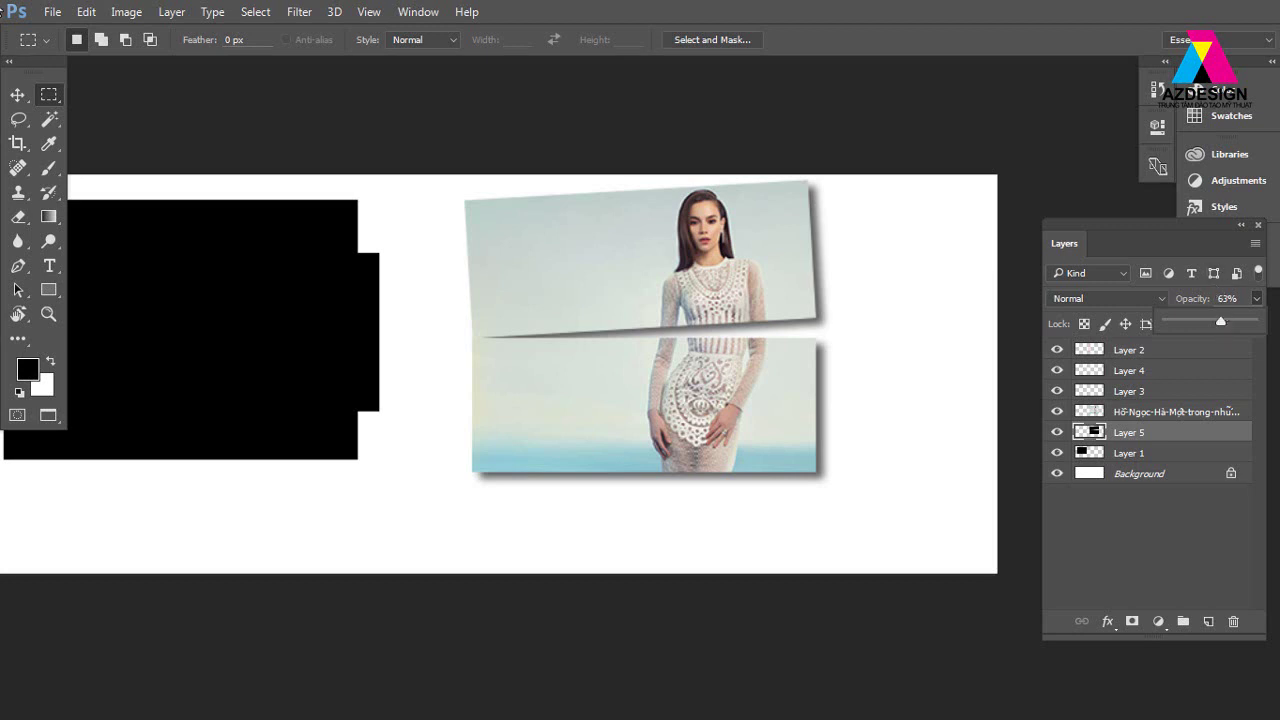
left_click(20, 95)
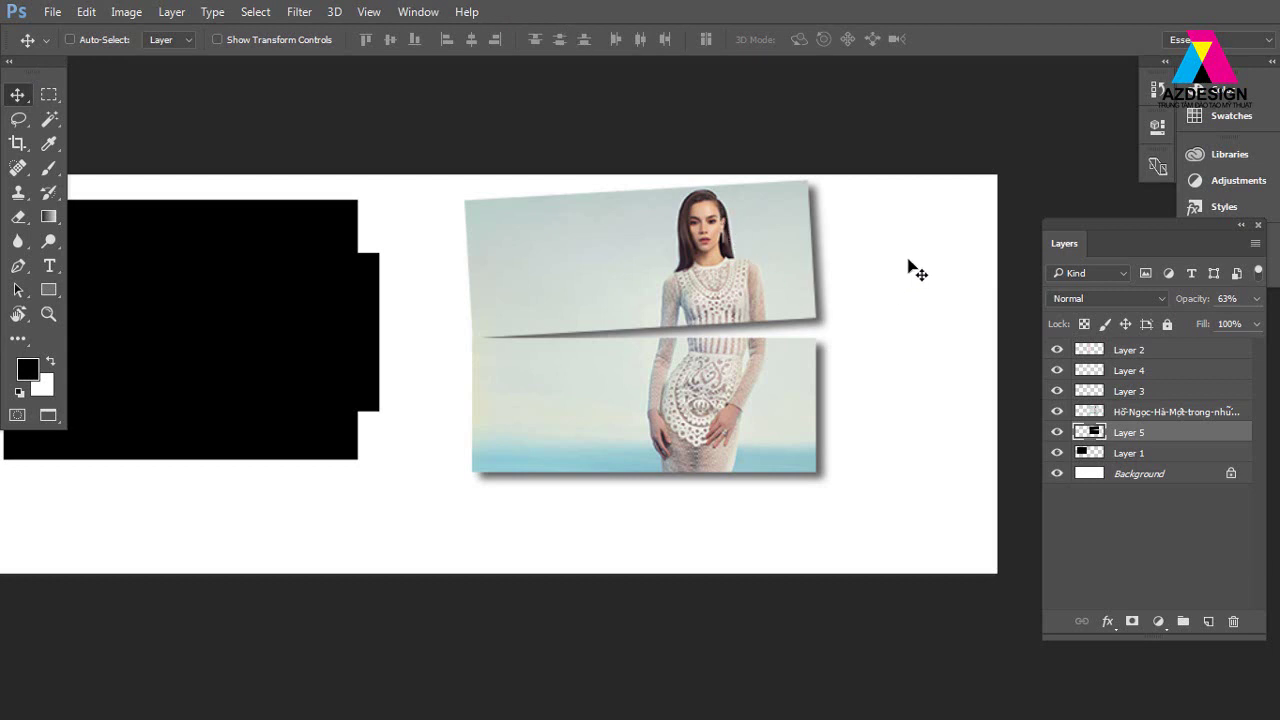
Step back through history to the uncut, untilted photo.
key("ctrl+alt+z")
key("ctrl+alt+z")
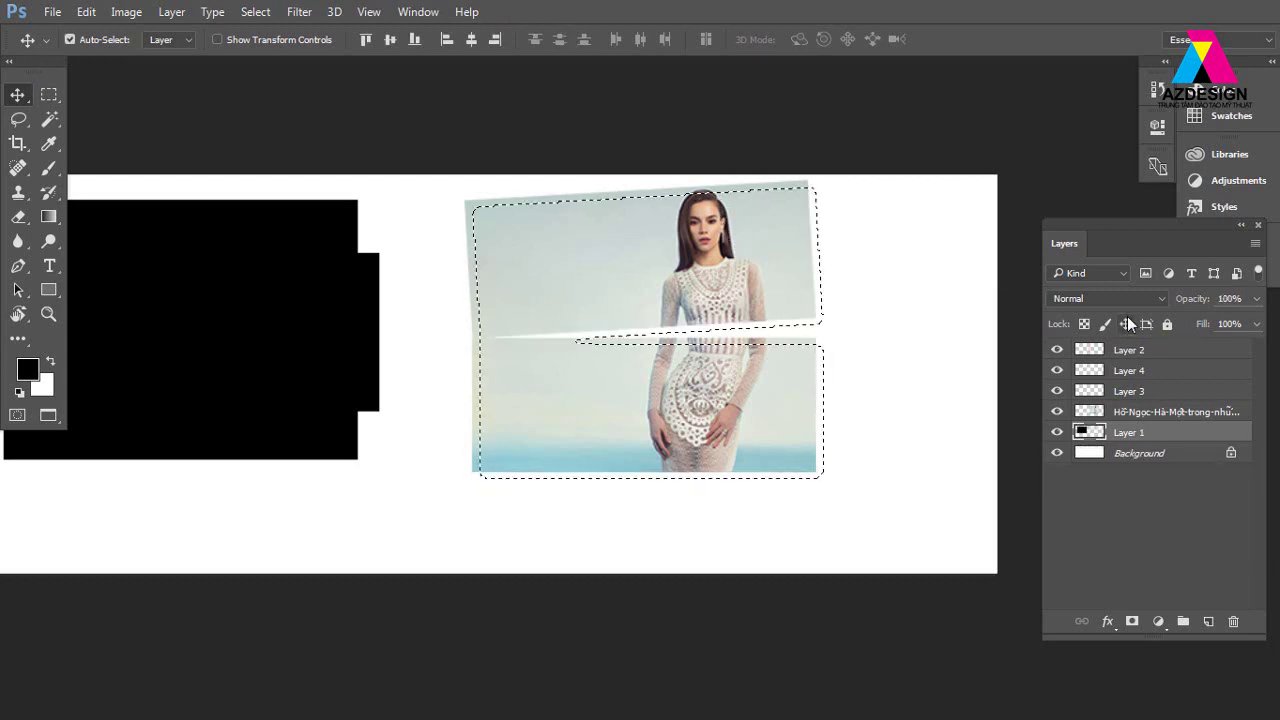
key("ctrl+alt+z")
key("ctrl+shift+z")
key("ctrl+shift+z")
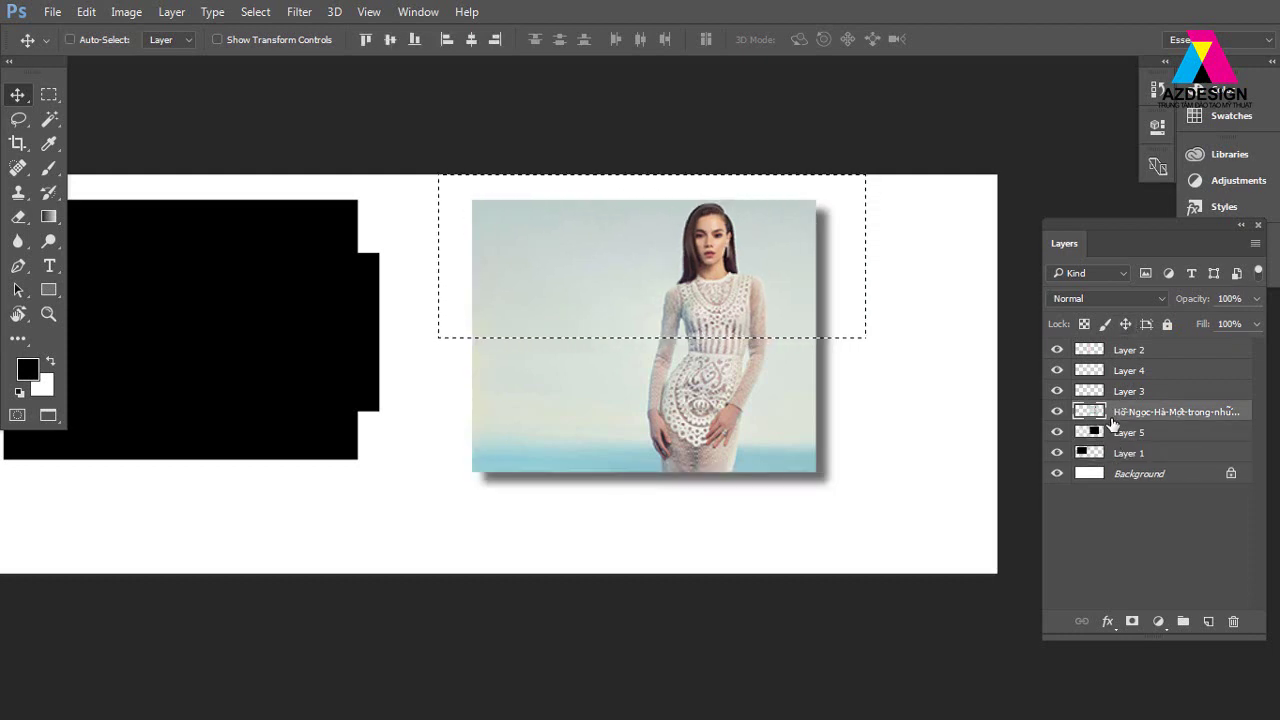
key("ctrl")
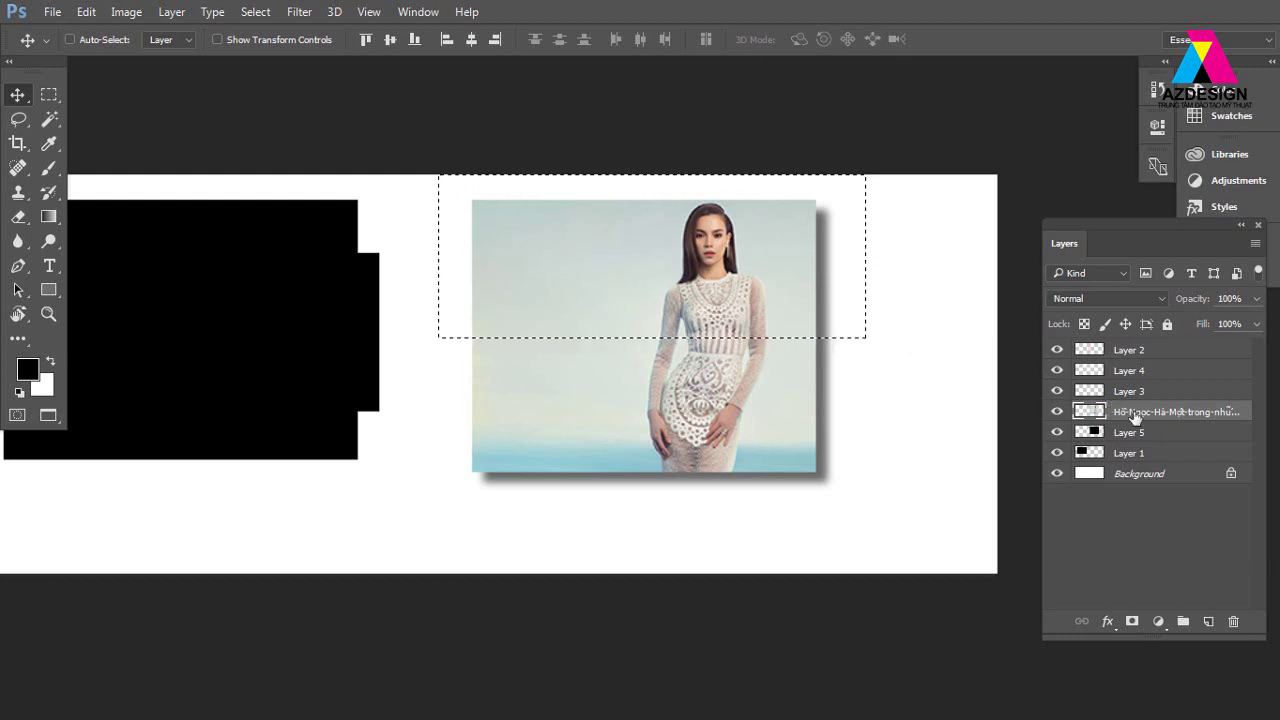
right_click(1135, 414)
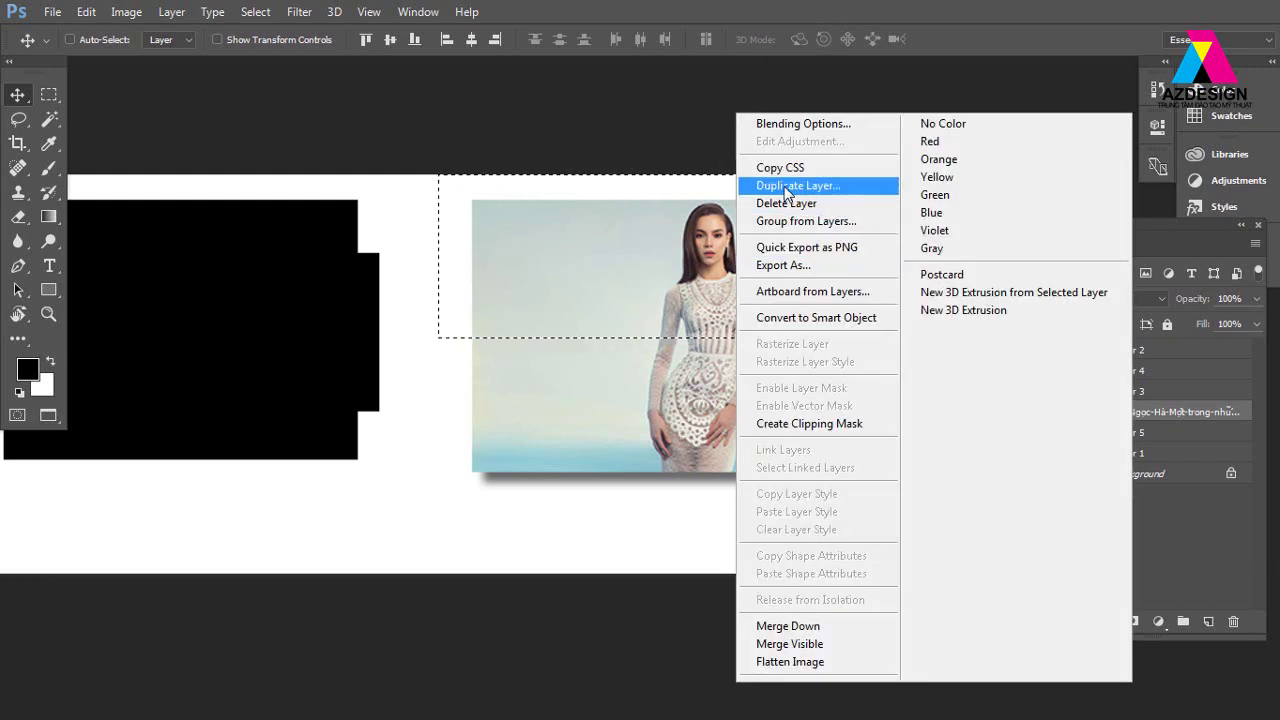
left_click(658, 346)
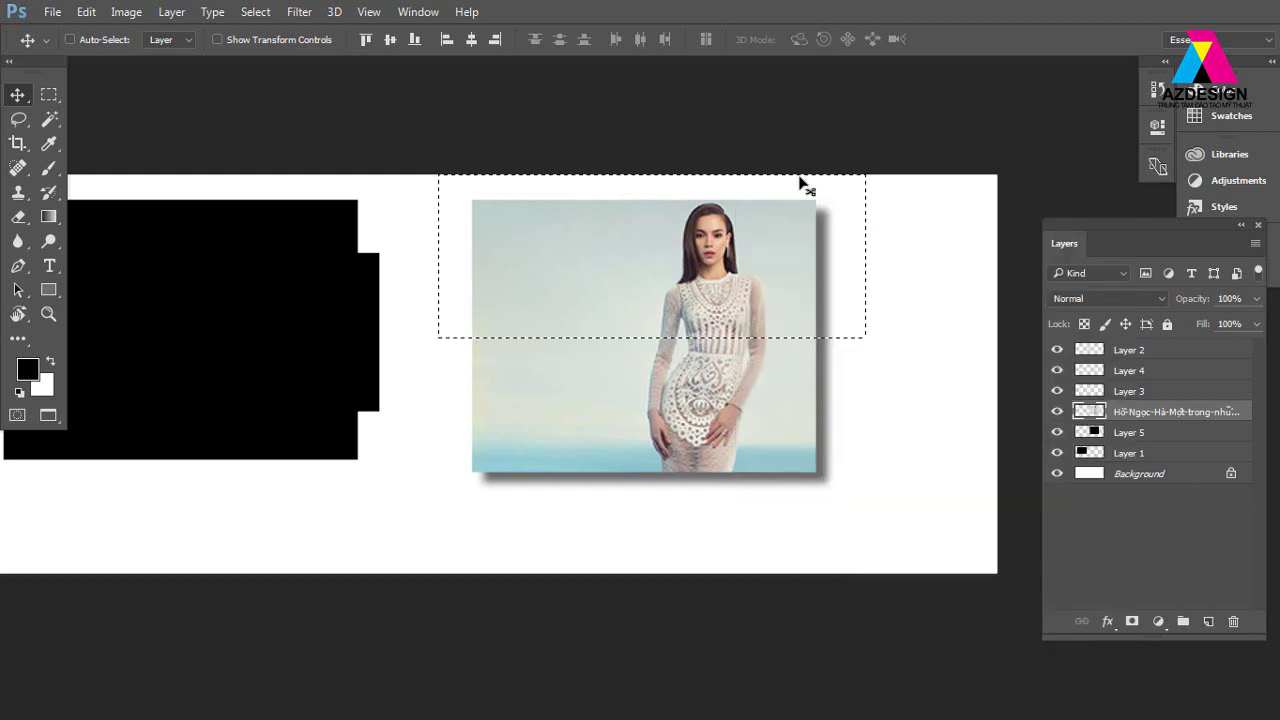
Marquee the photo's lower half, hide Layer 5's shadow, and start a free transform.
left_click(48, 94)
left_click(977, 241)
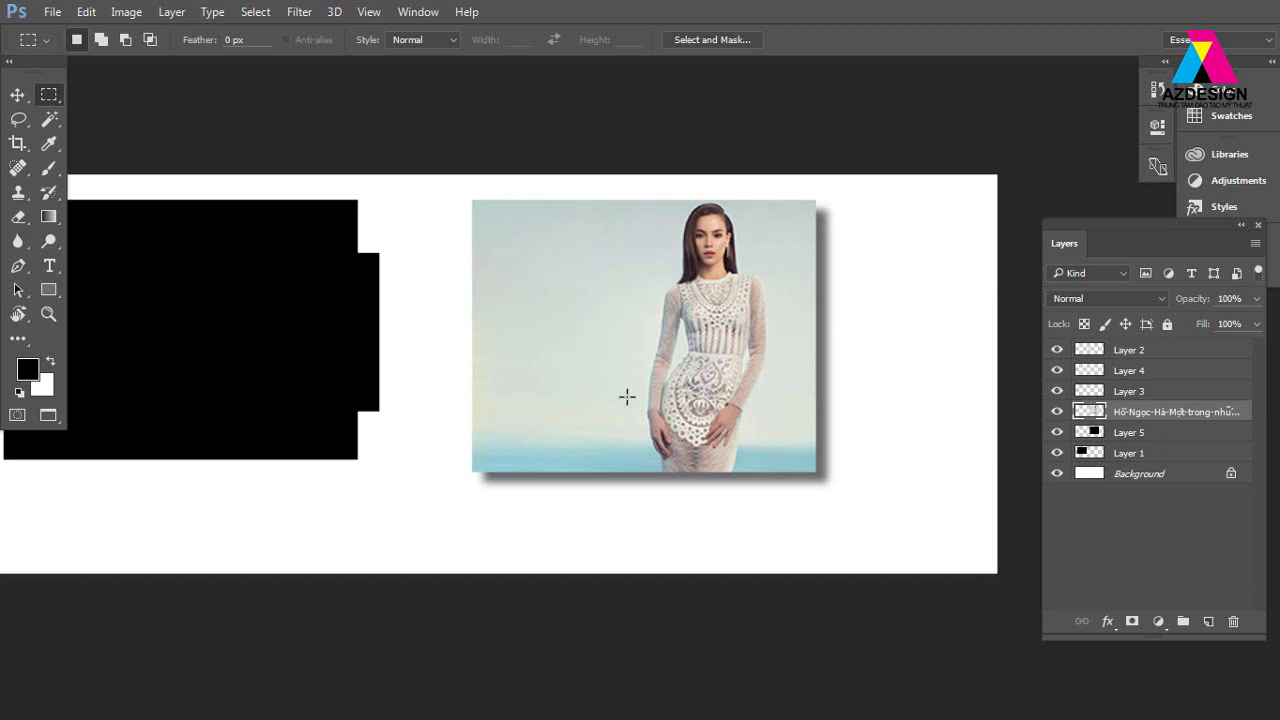
mouse_move(453, 343)
left_mouse_down()
mouse_move(916, 574)
mouse_move(834, 491)
left_mouse_up()
left_click(835, 492)
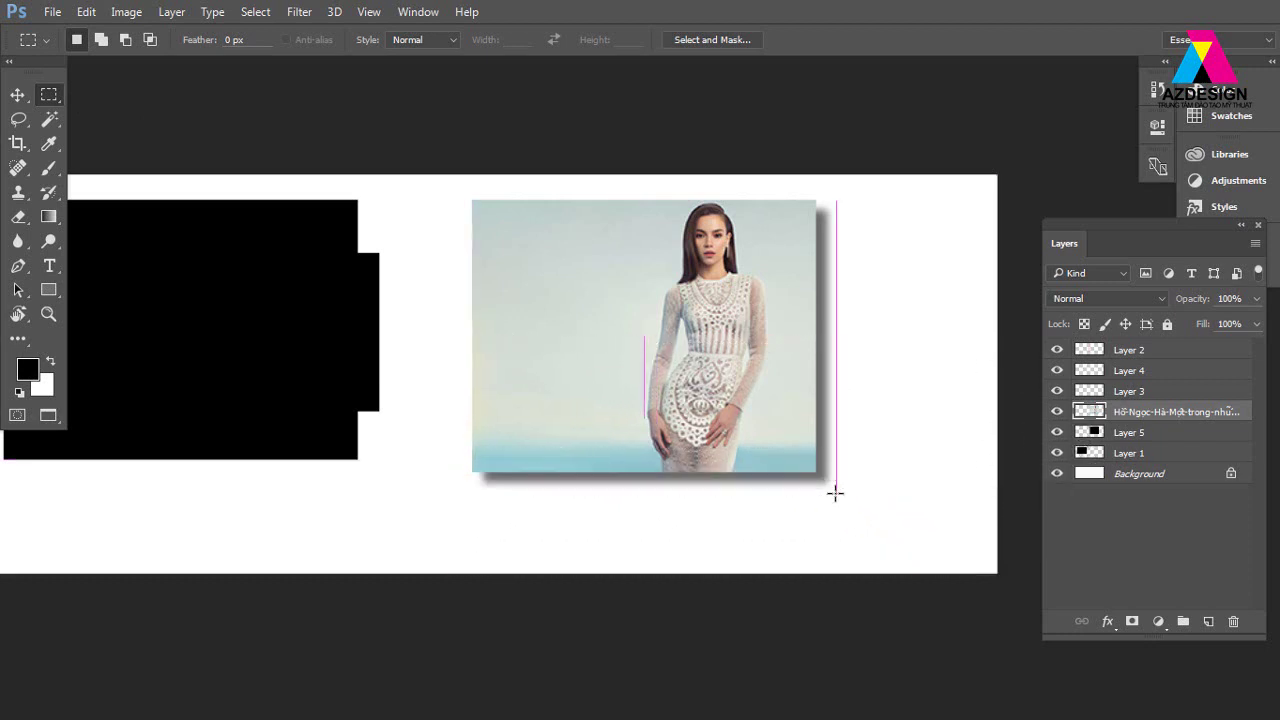
mouse_move(501, 318)
left_mouse_down()
mouse_move(531, 356)
mouse_move(594, 360)
left_mouse_up()
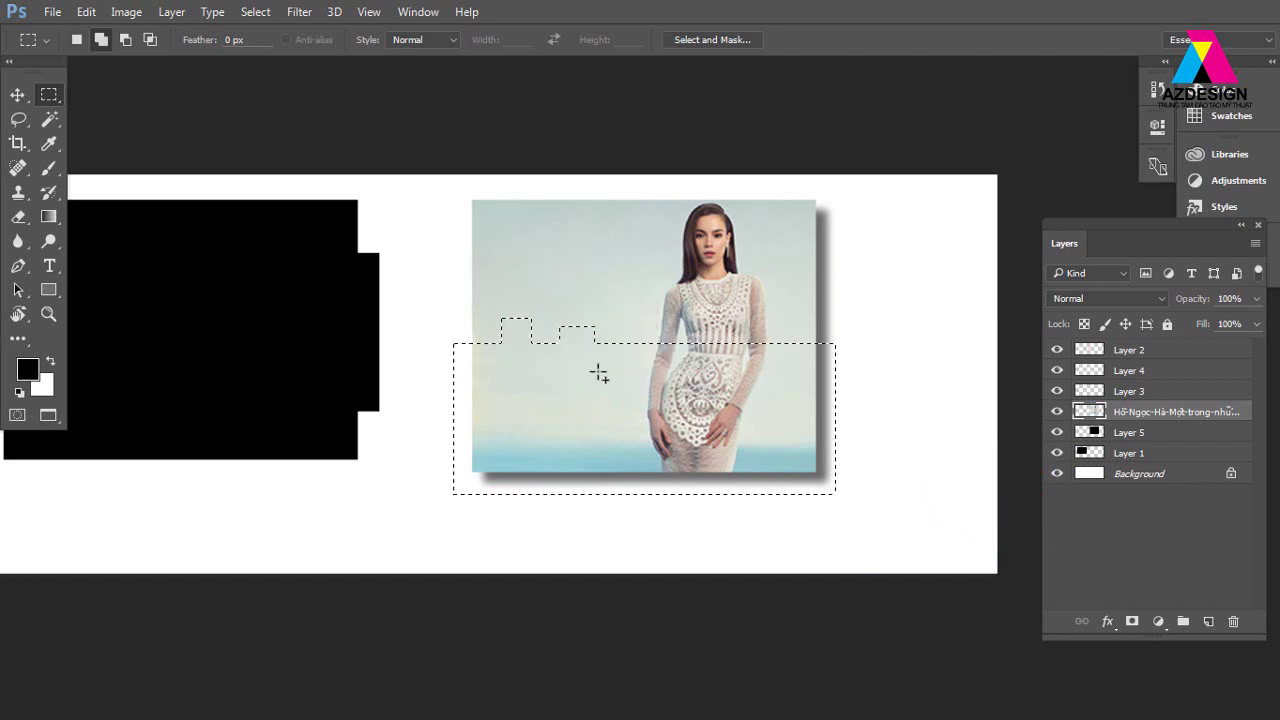
left_click_drag(626, 436, 660, 356)
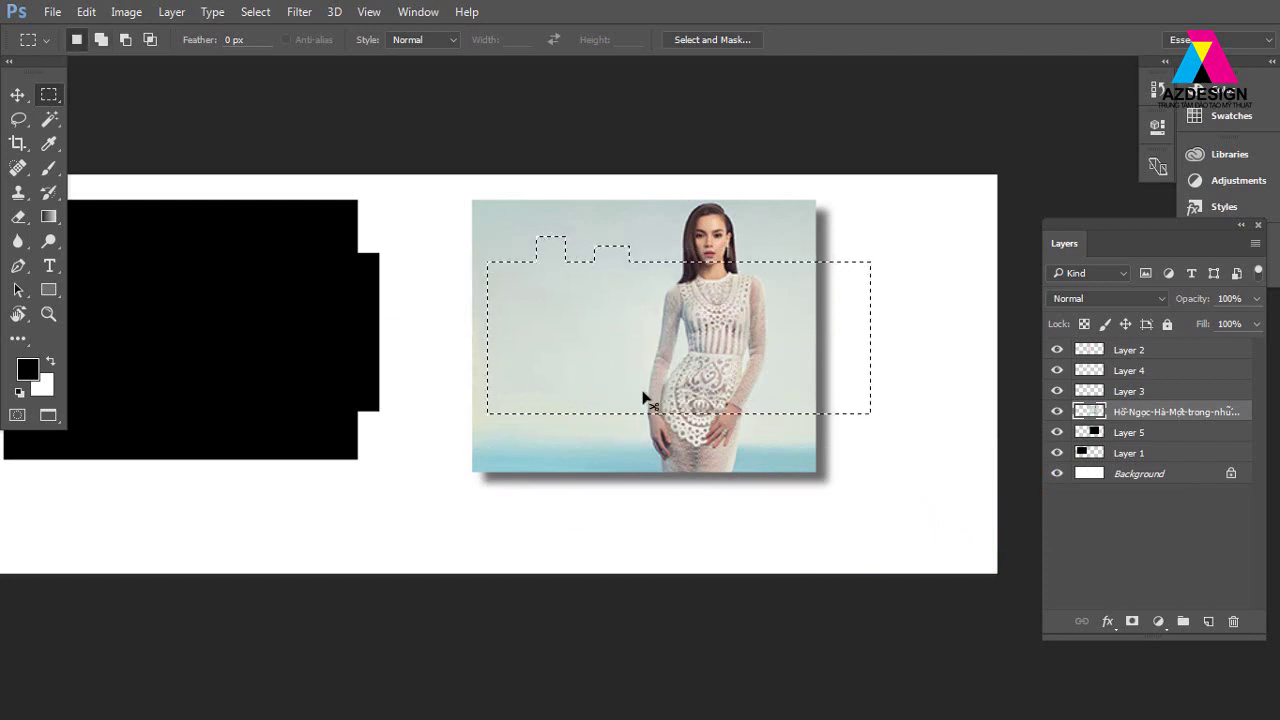
key("ctrl+d")
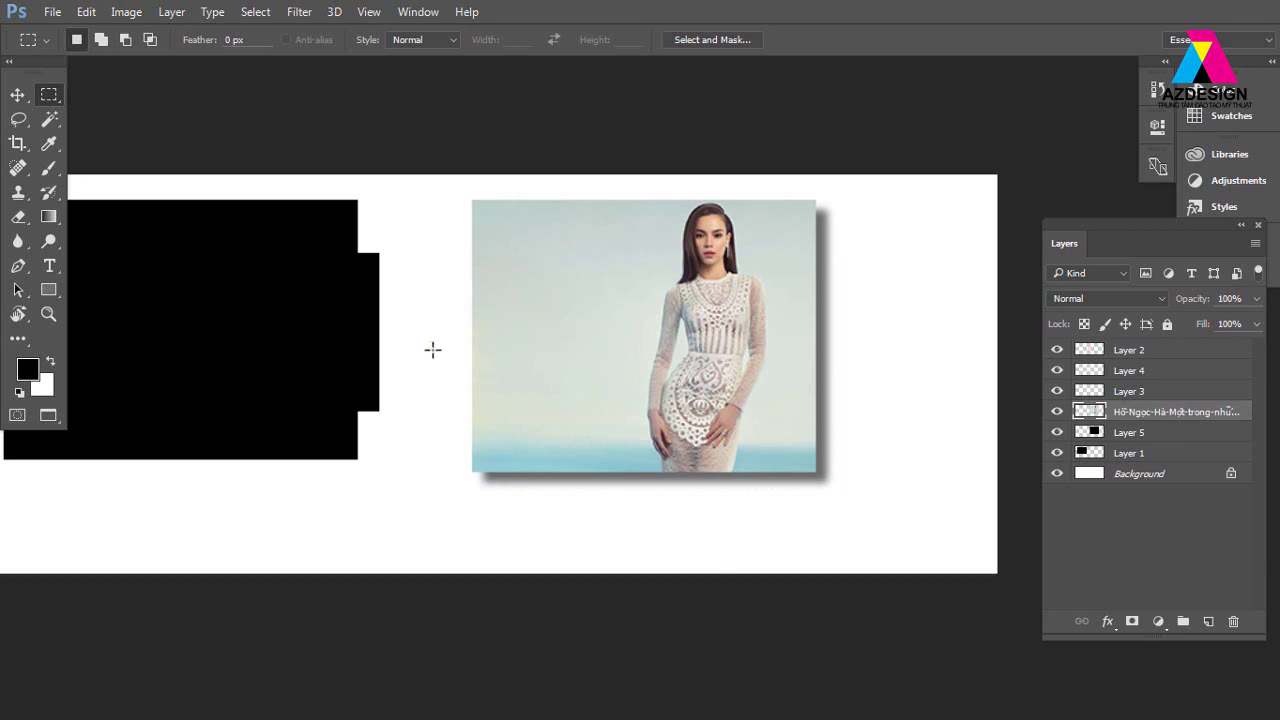
left_click_drag(432, 349, 909, 546)
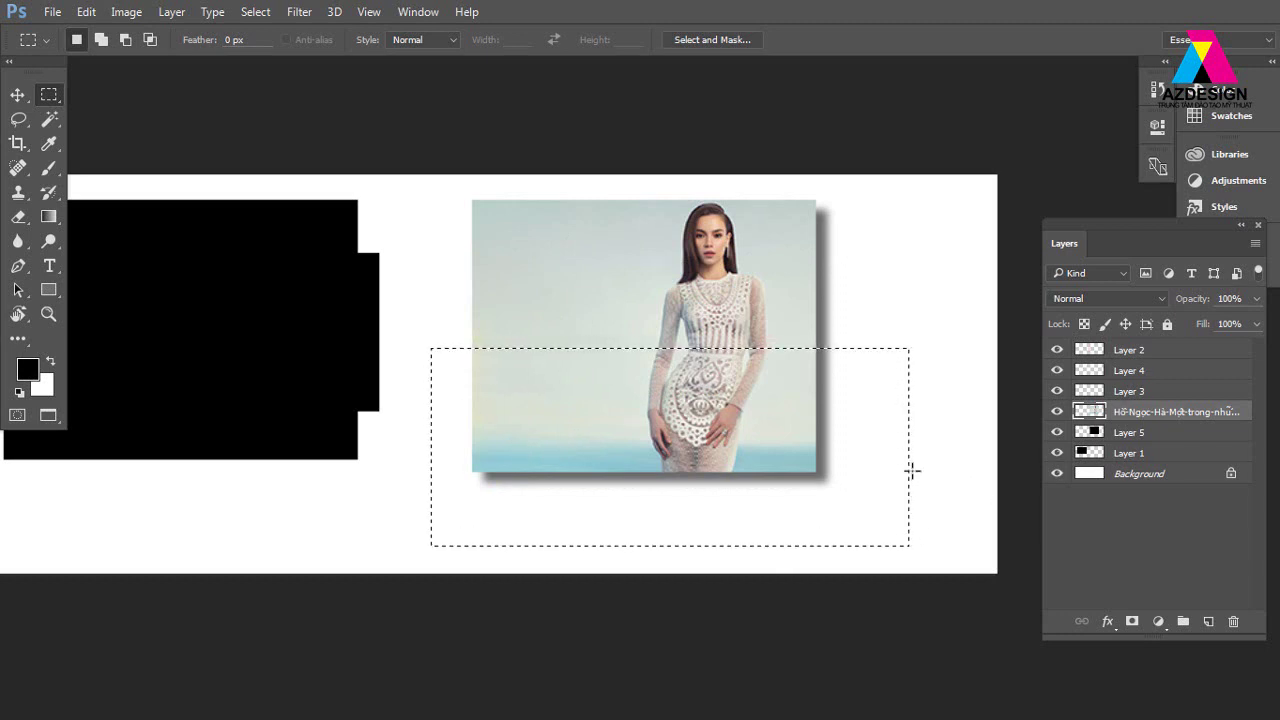
left_click(1056, 433)
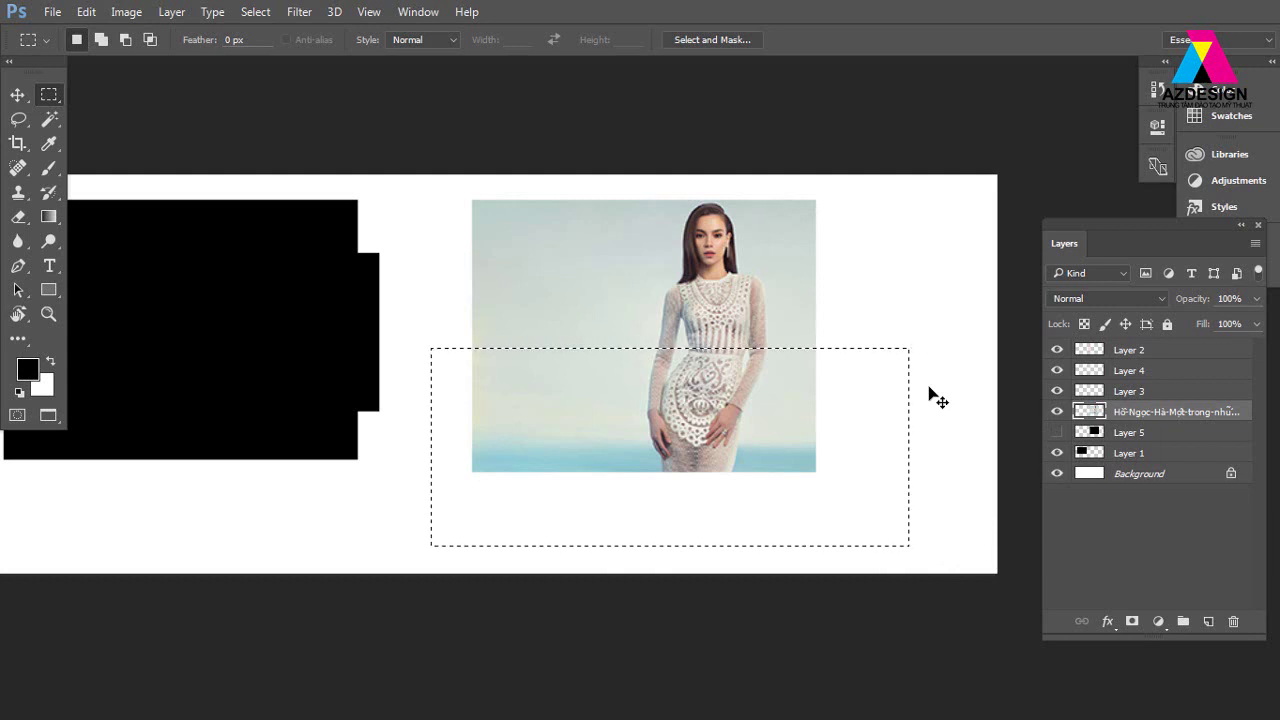
key("ctrl+t")
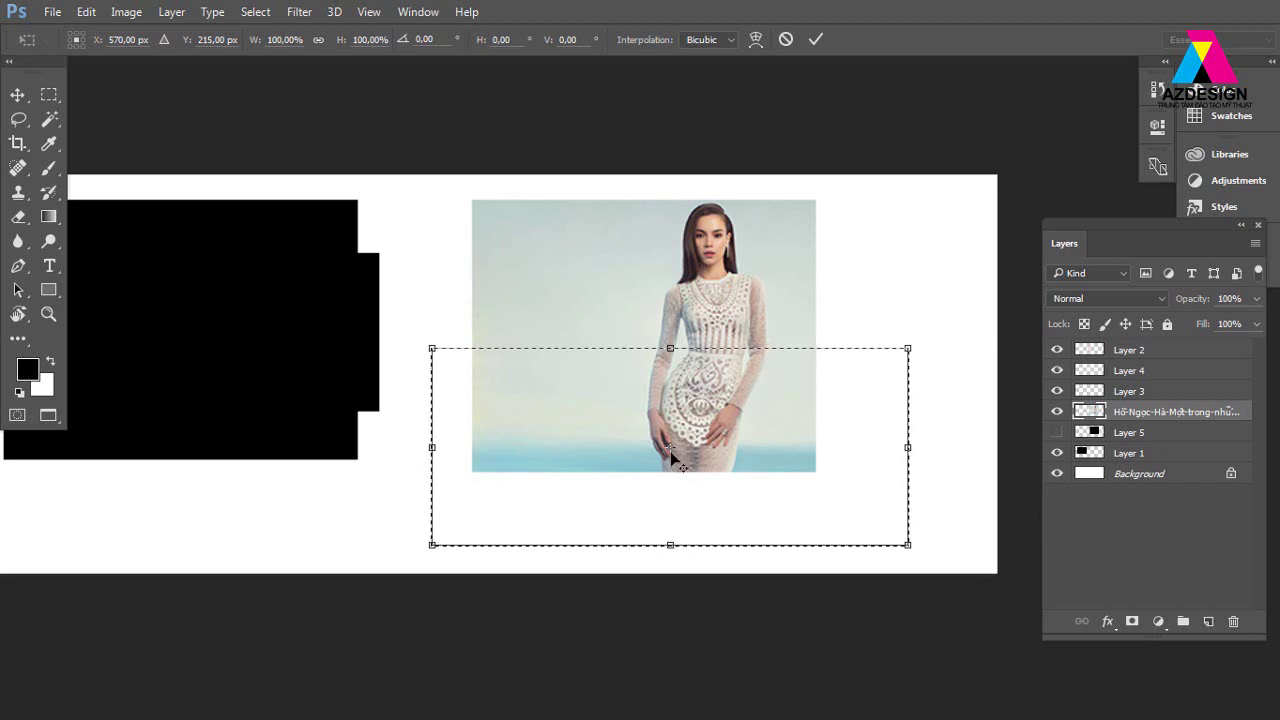
Pivot on the top-left corner, rotate the photo's lower band about 6.85°, and commit.
left_click_drag(671, 453, 623, 416)
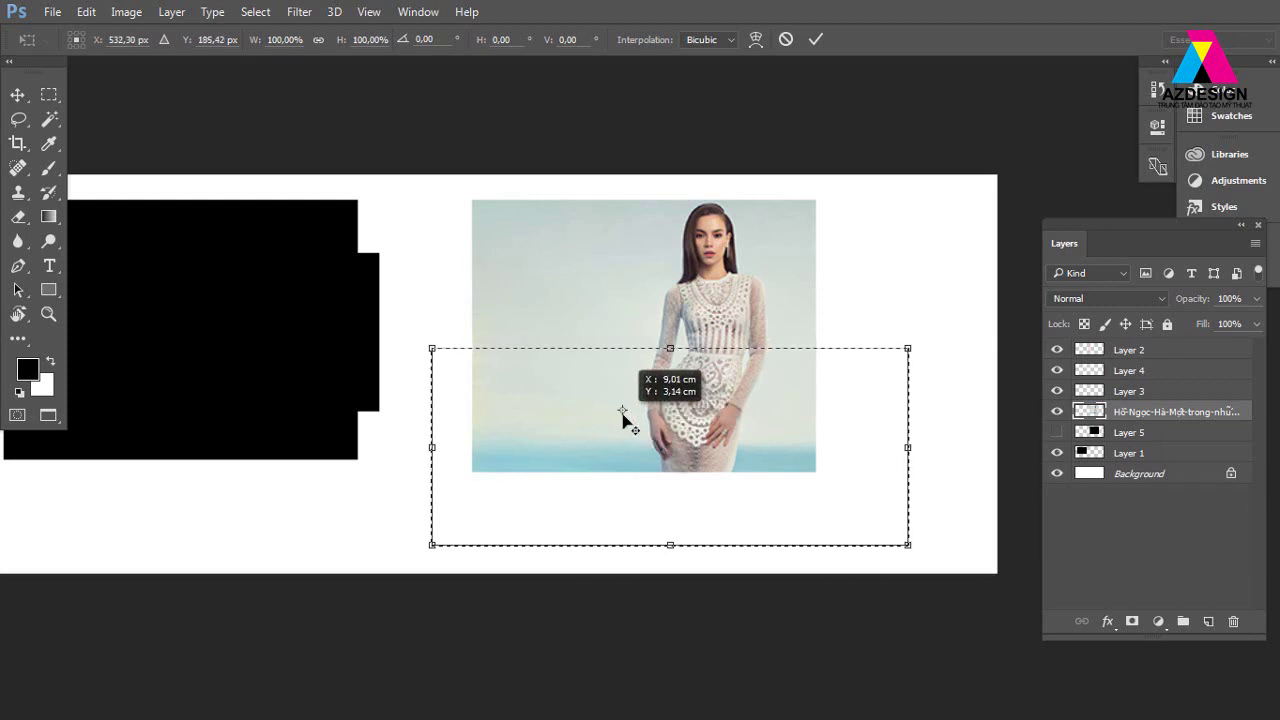
mouse_move(622, 416)
left_mouse_down()
mouse_move(481, 364)
mouse_move(660, 440)
left_mouse_up()
mouse_move(922, 281)
left_mouse_down()
mouse_move(971, 394)
mouse_move(971, 451)
left_mouse_up()
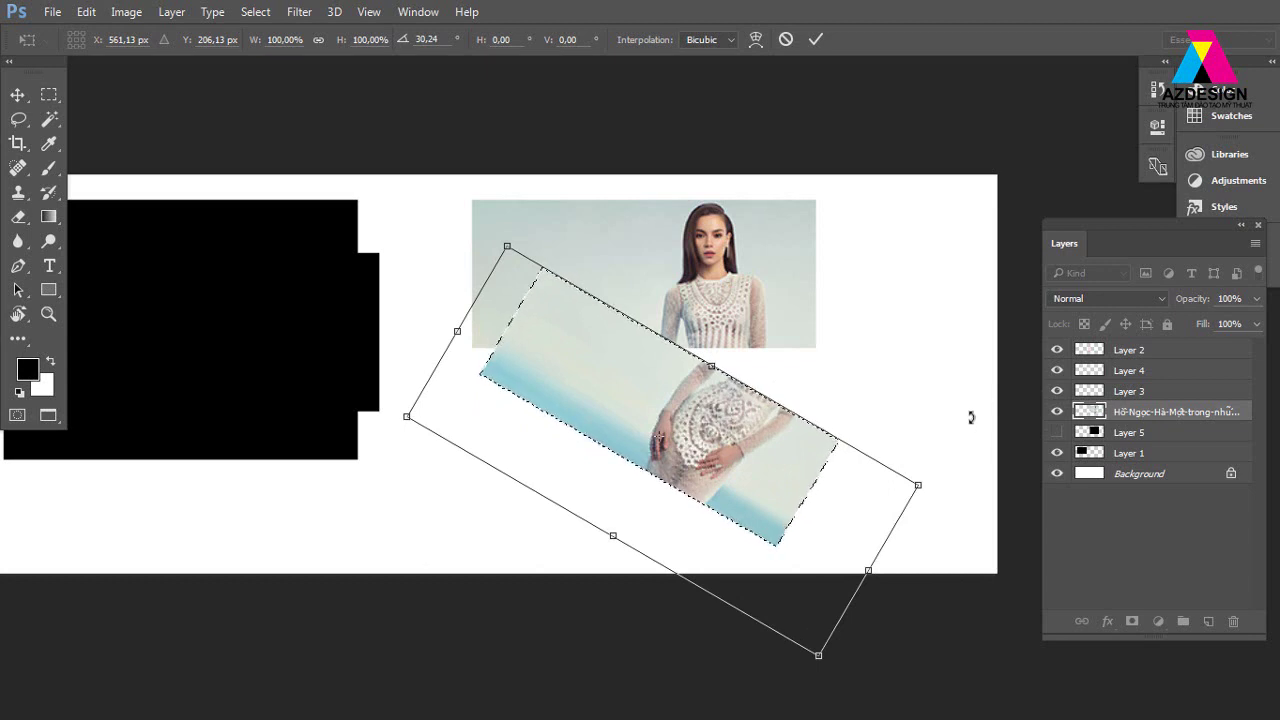
key("ctrl+z")
left_click_drag(660, 437, 478, 354)
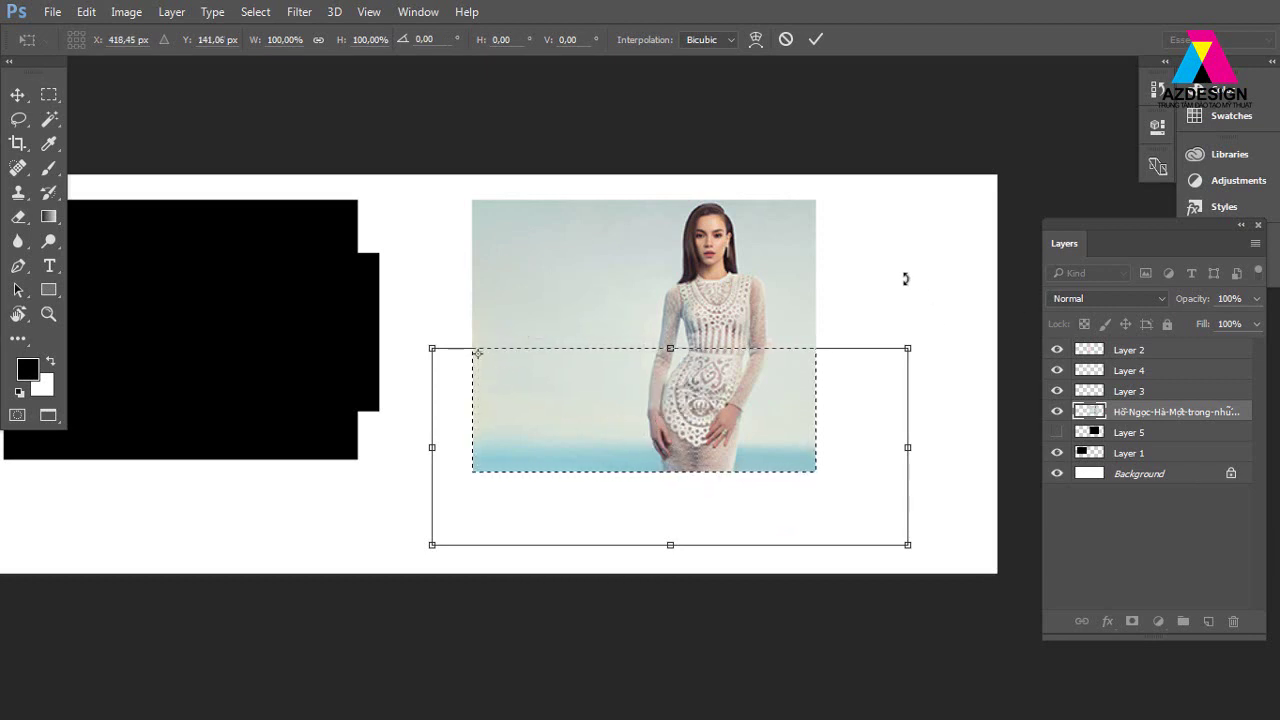
left_click_drag(905, 279, 924, 329)
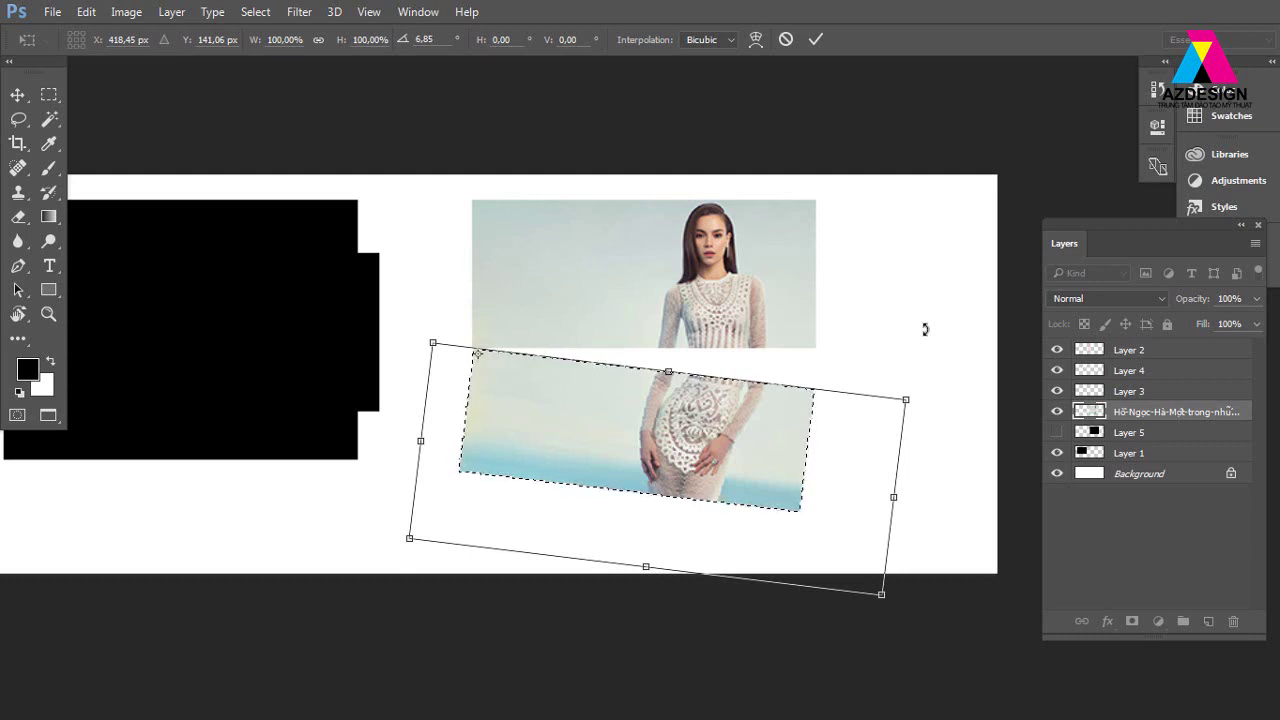
key("Return")
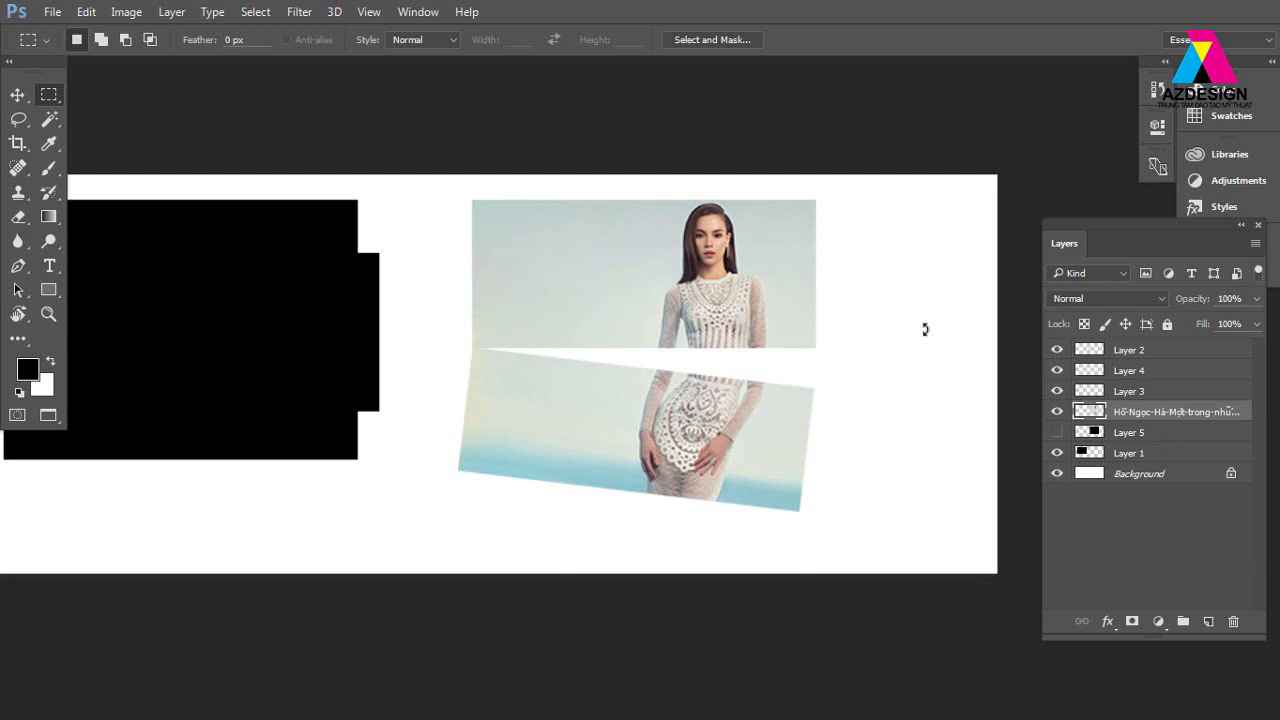
Load both photo pieces' outline, offset it slightly right and down, and add Layer 6.
left_click(1101, 414, "ctrl")
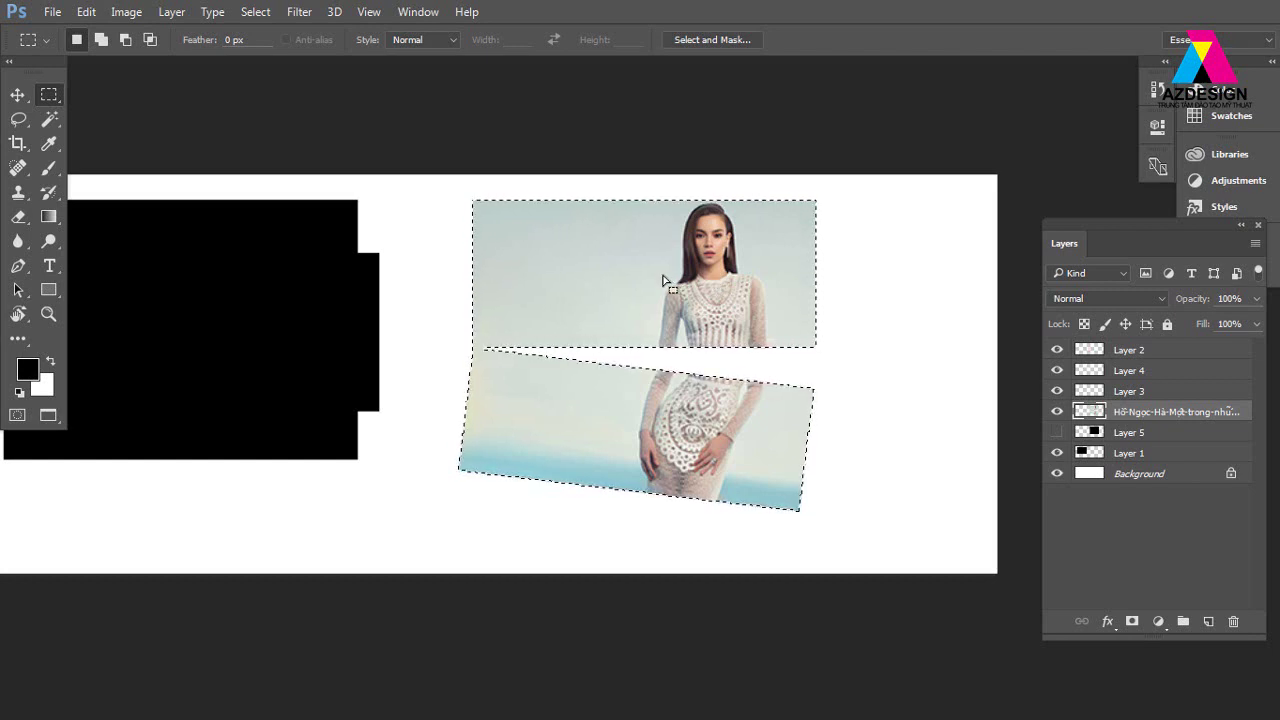
left_click_drag(662, 280, 670, 285)
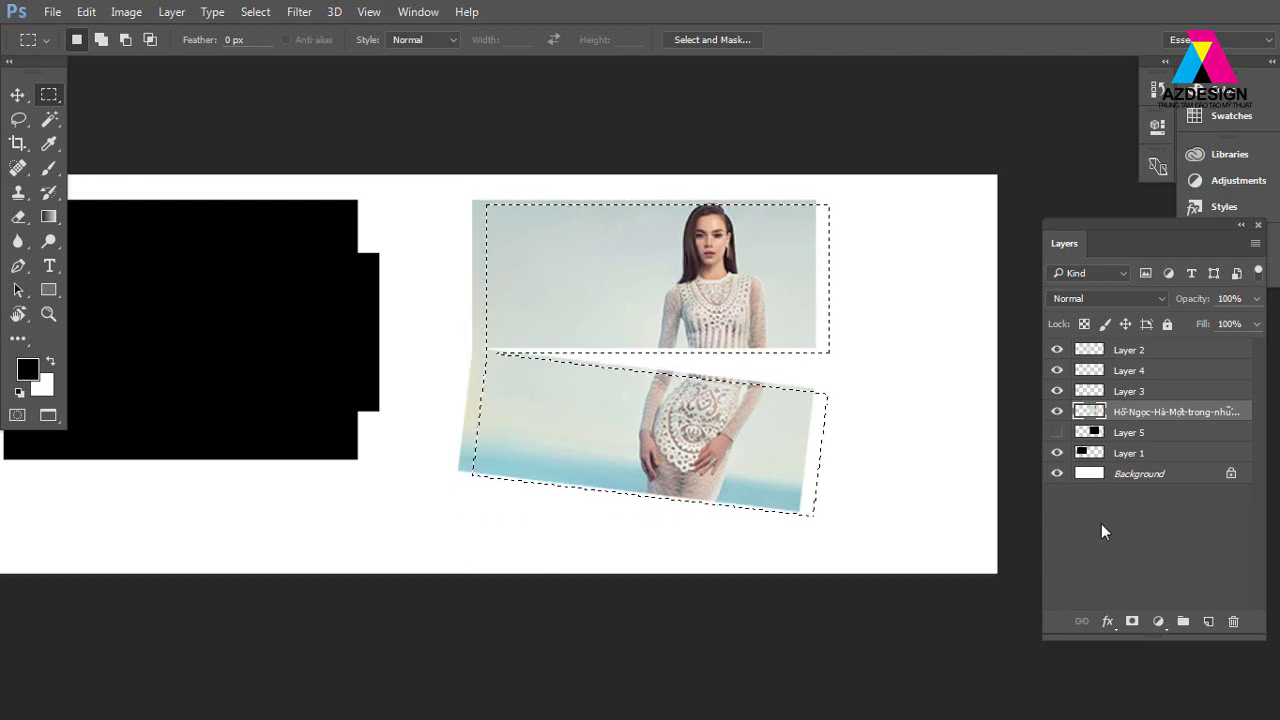
left_click(1210, 622)
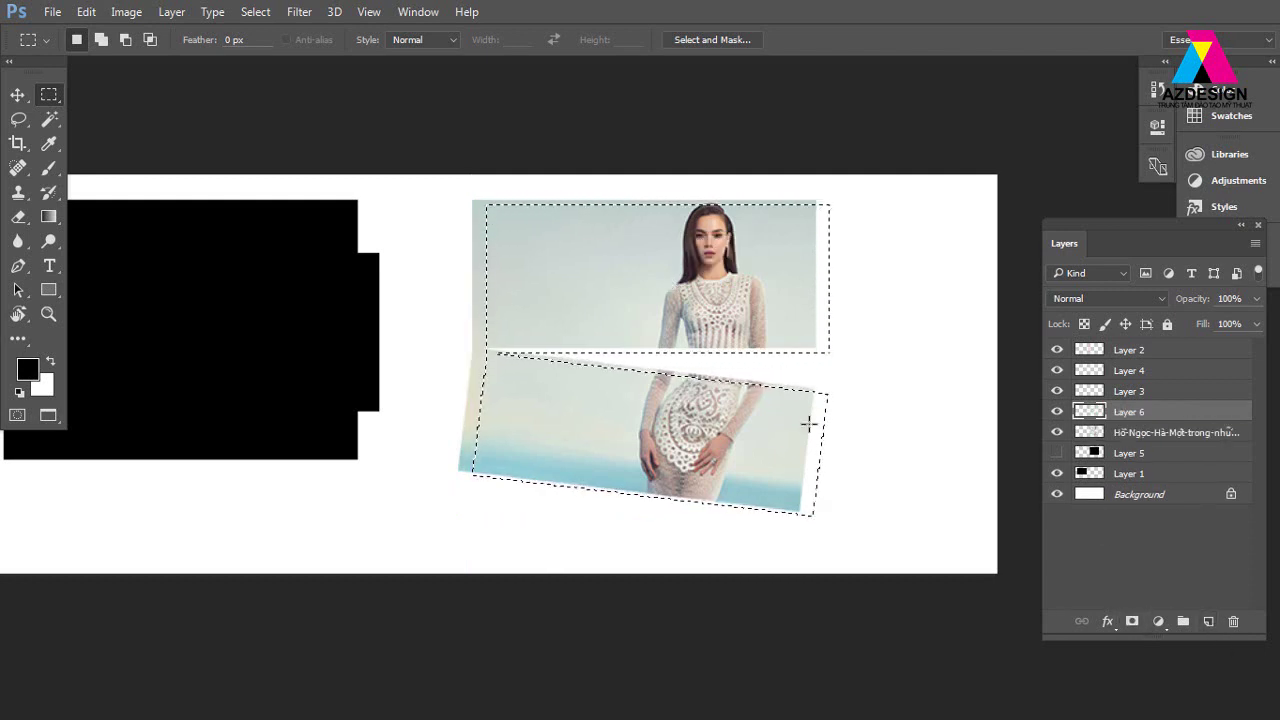
Feather the selection, fill it black on Layer 6, deselect, and move Layer 6 below the photo.
right_click(730, 287)
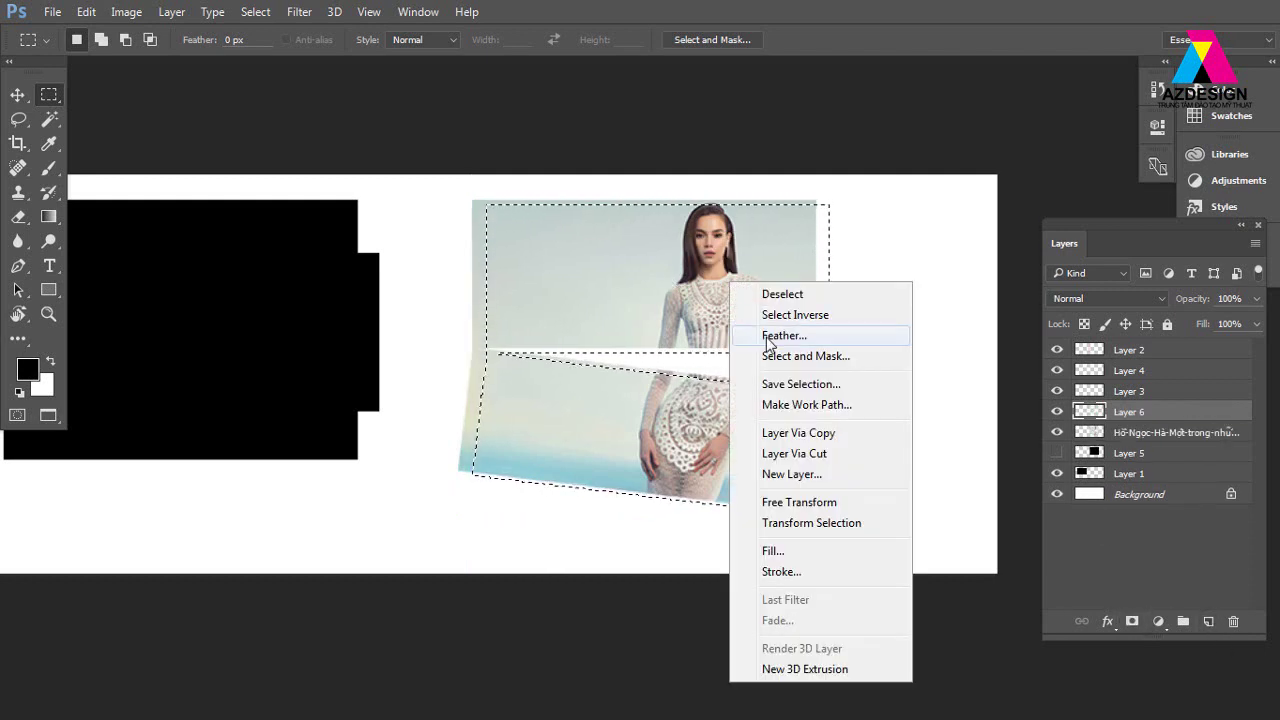
left_click(768, 337)
left_click(1016, 167)
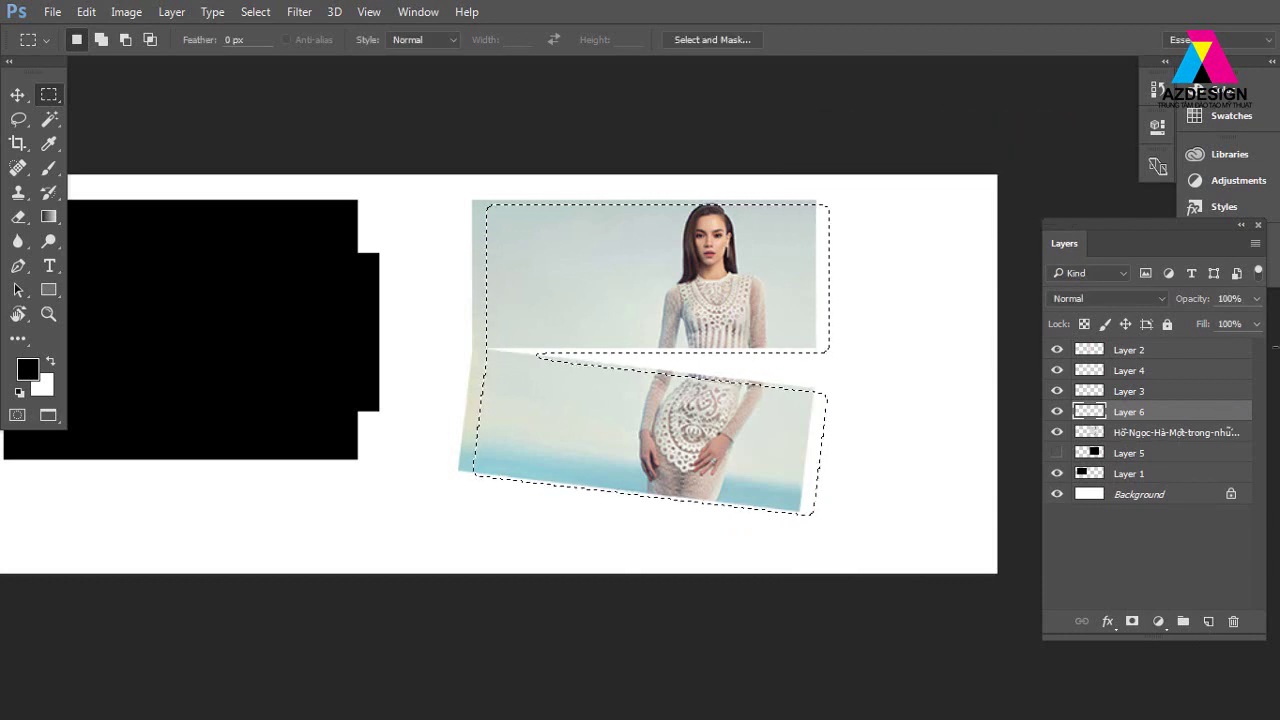
key("alt+BackSpace")
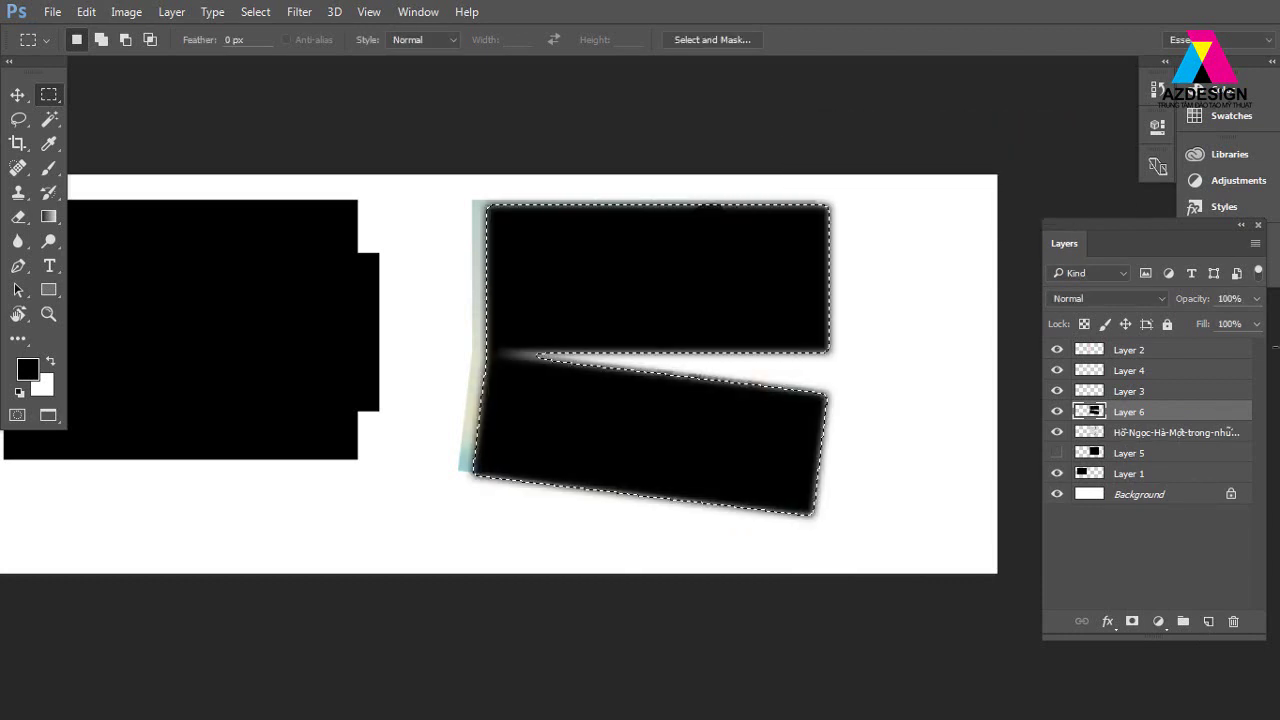
key("ctrl+d")
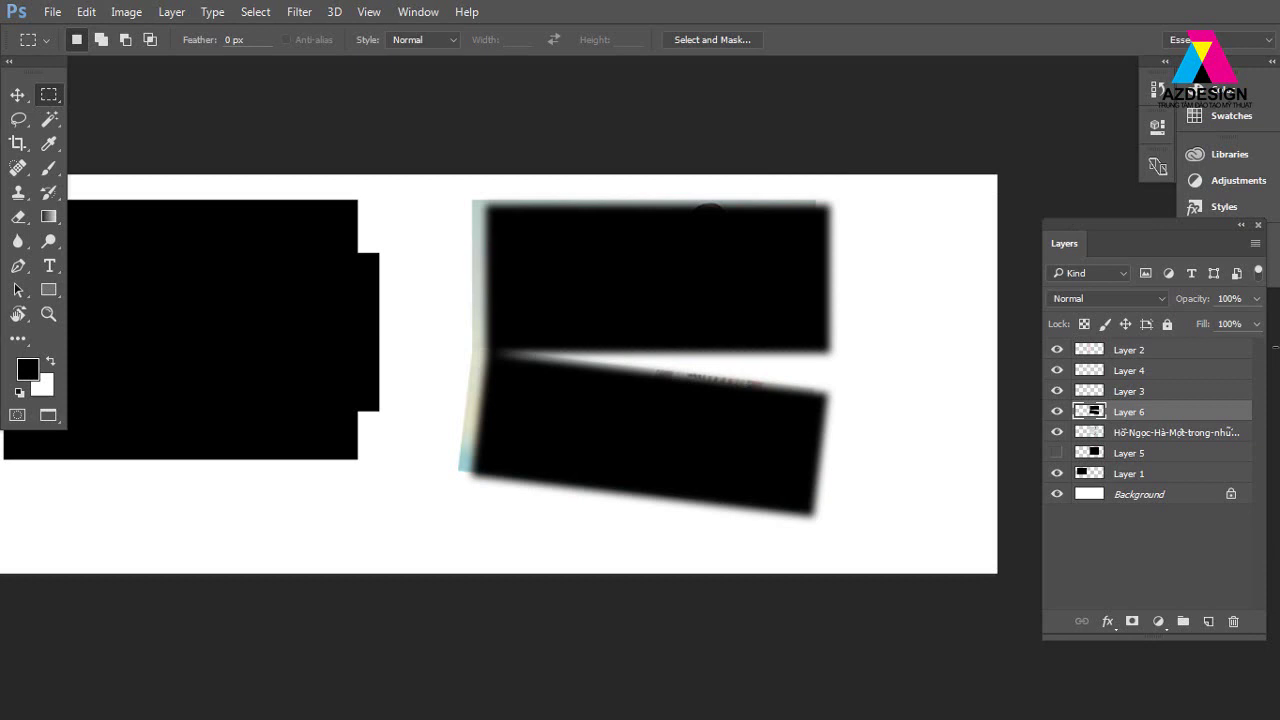
key("ctrl+bracketleft")
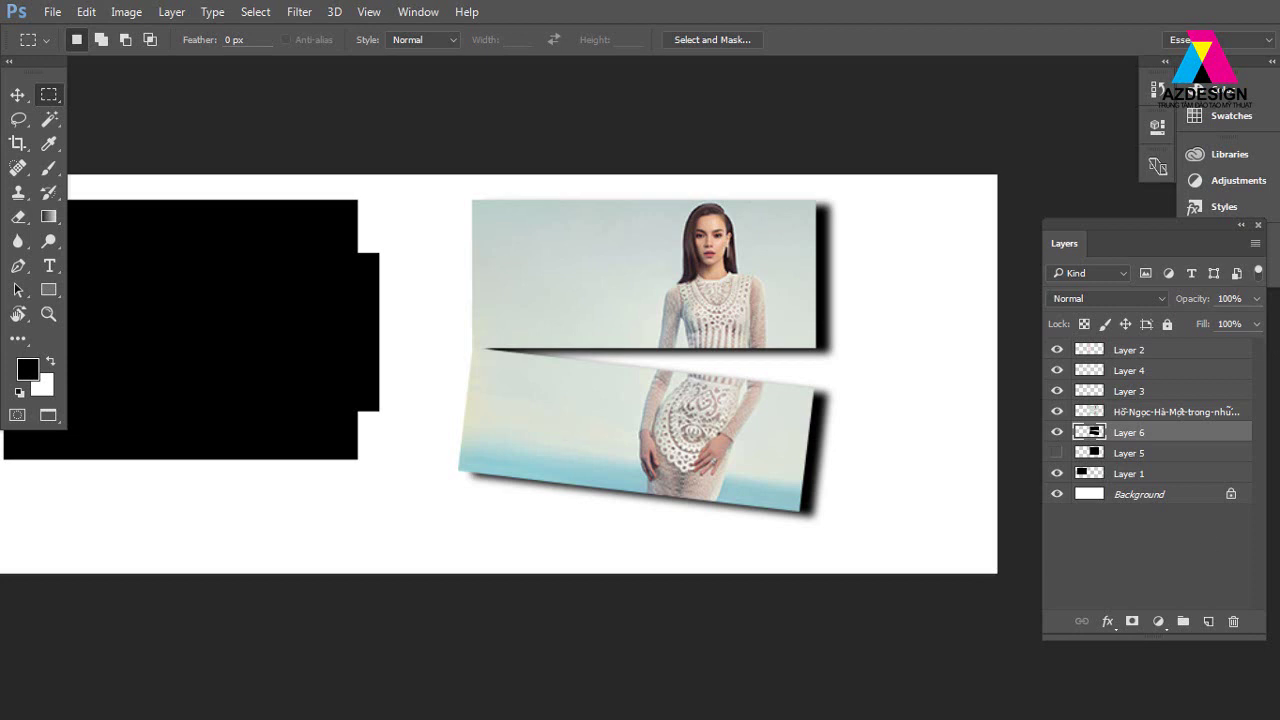
left_click(16, 97)
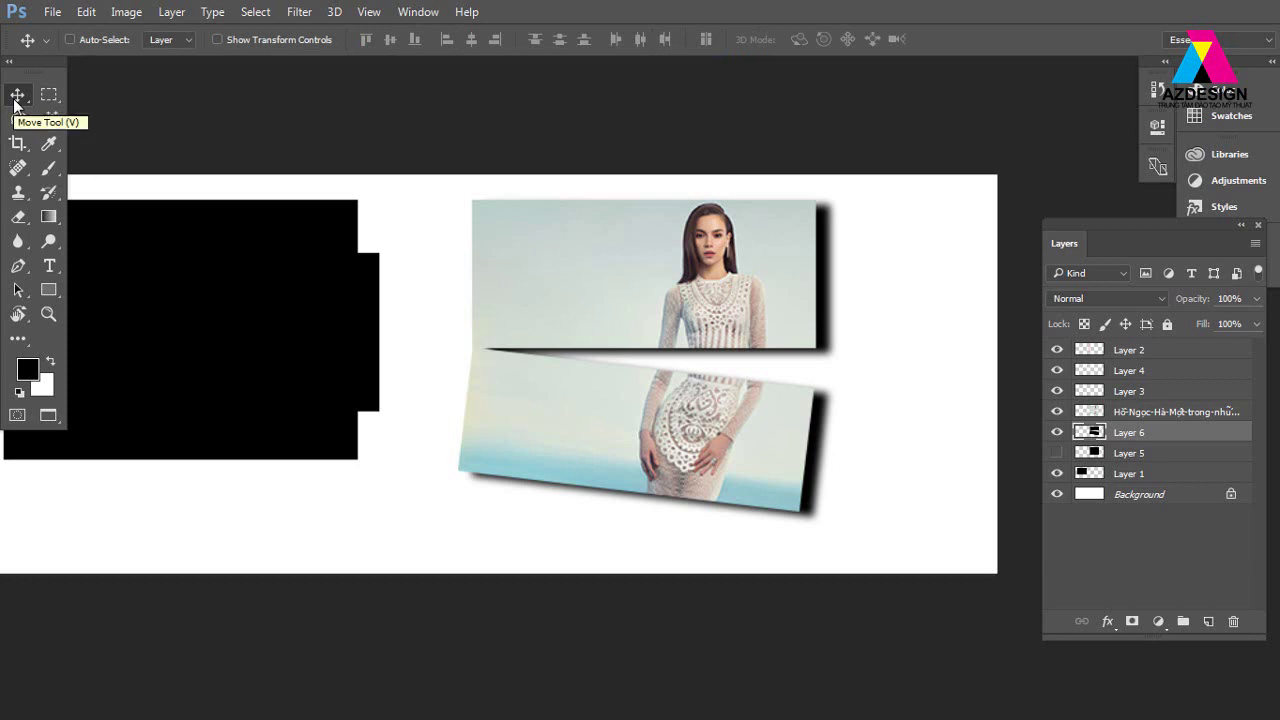
Select the black block's Layer 1 from the canvas, delete it, and pan to show the banner.
right_click(715, 257)
left_click(715, 257)
right_click(224, 283)
left_click(257, 306)
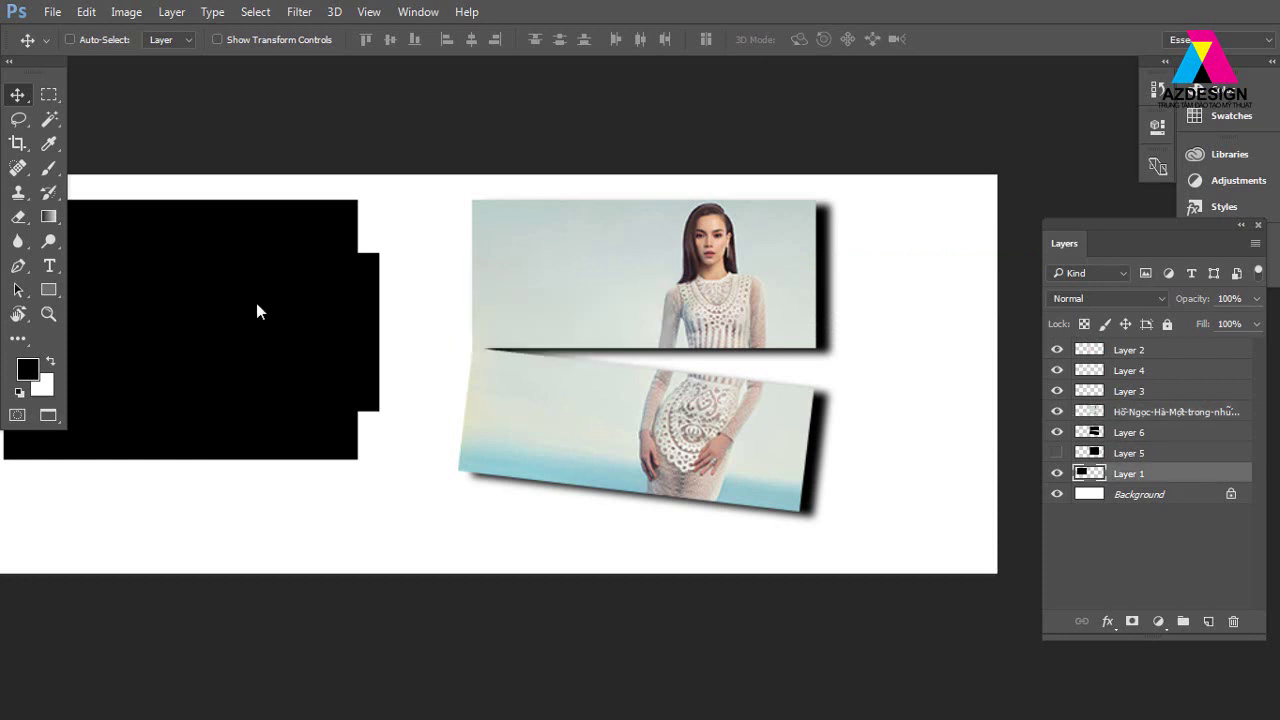
key("Delete")
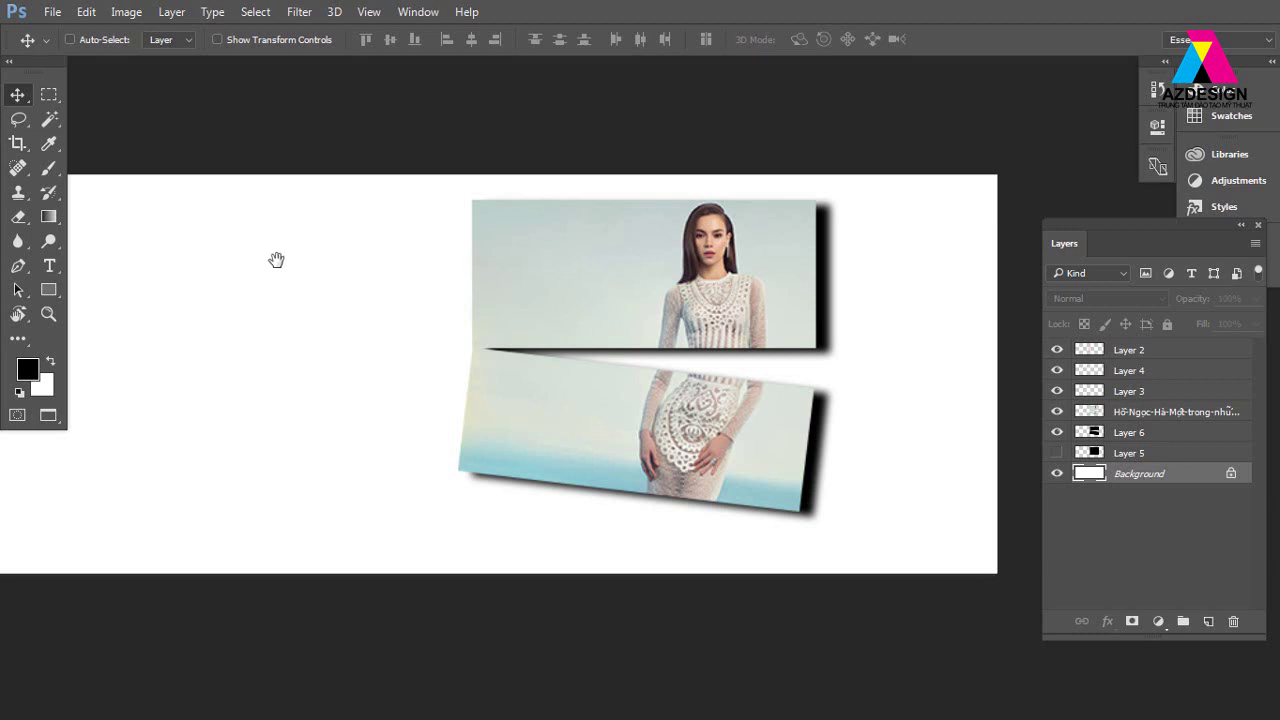
left_click_drag(274, 260, 467, 217)
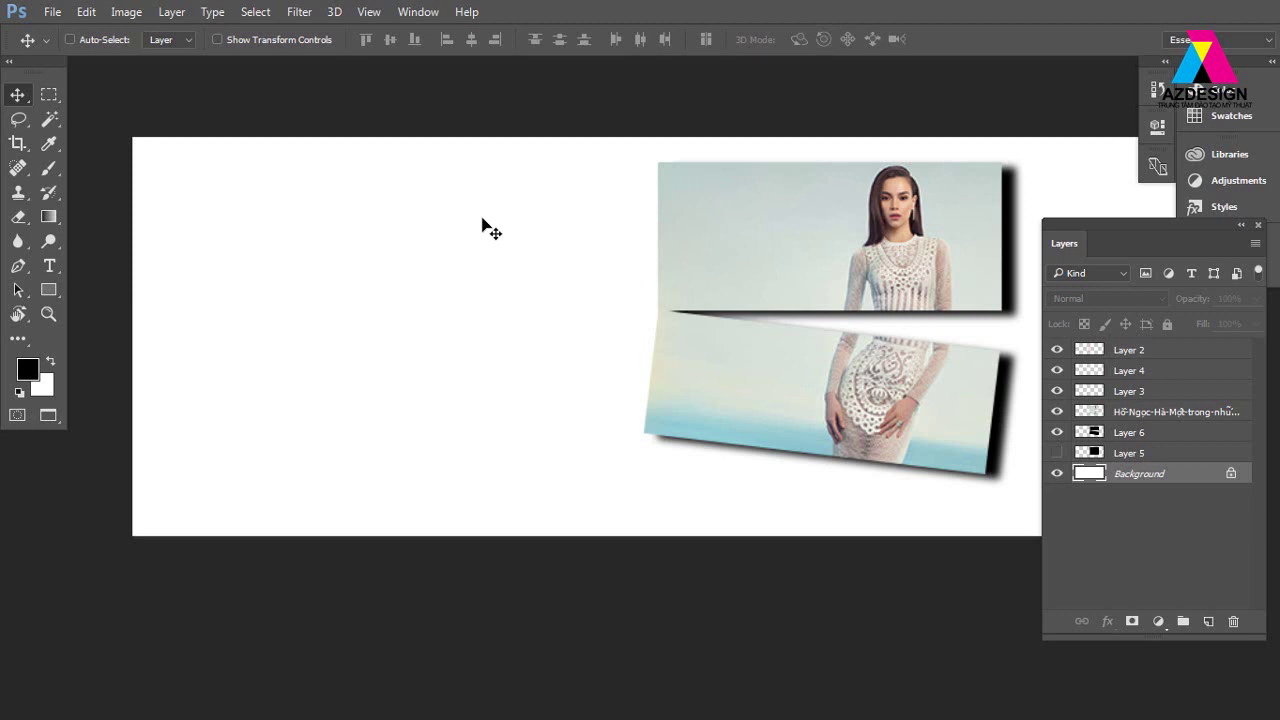
Draw a wide rectangular selection in the banner's lower left.
left_click(48, 94)
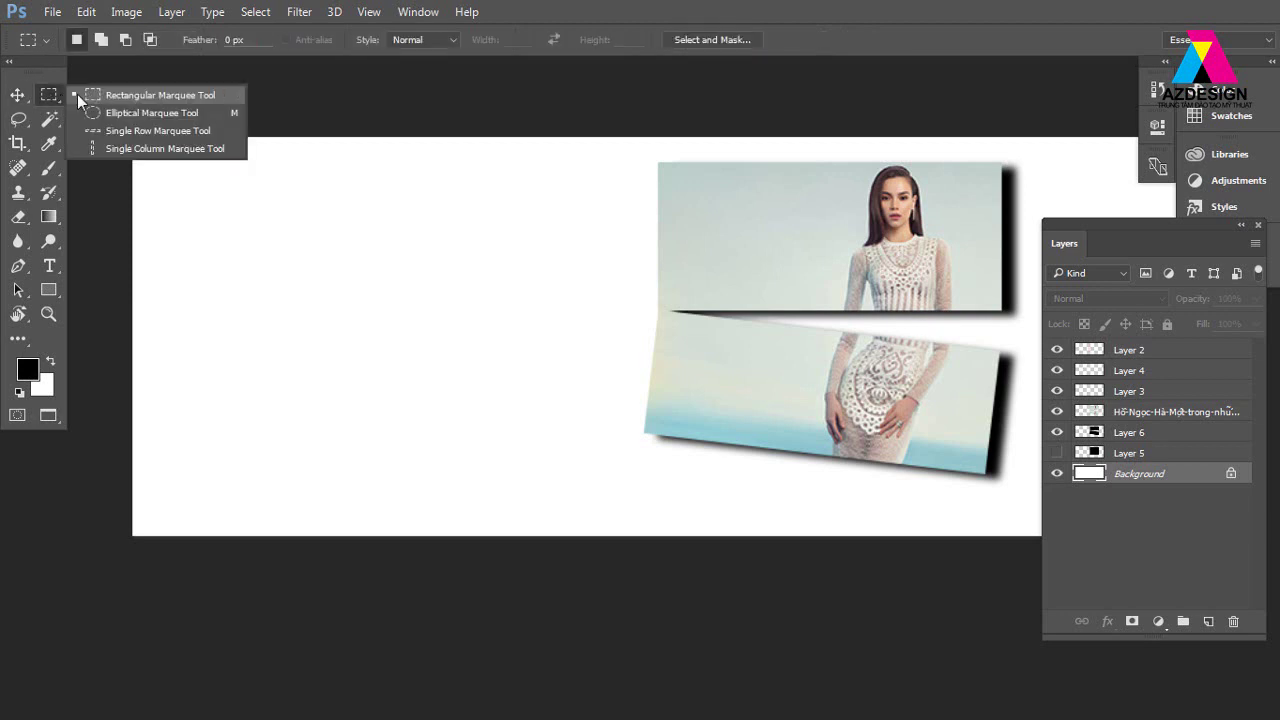
left_click(148, 98)
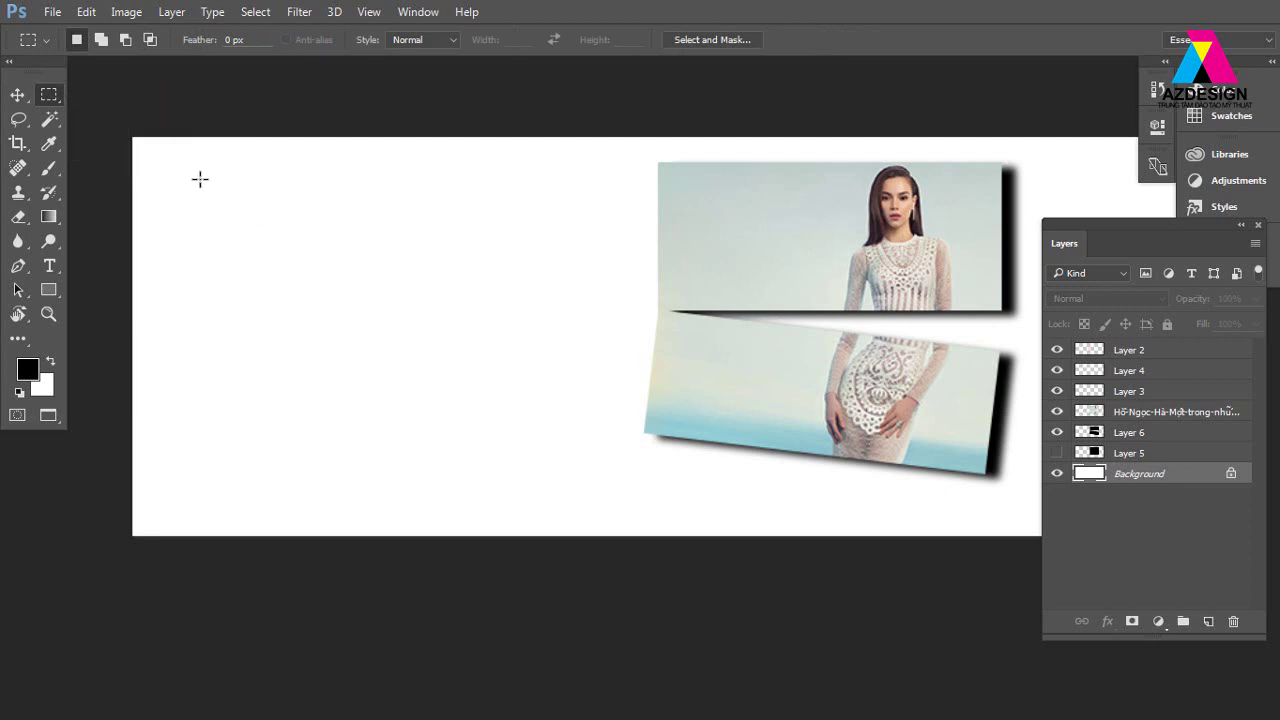
mouse_move(191, 180)
left_mouse_down()
mouse_move(343, 291)
mouse_move(477, 483)
left_mouse_up()
mouse_move(195, 362)
left_mouse_down()
mouse_move(383, 423)
mouse_move(547, 454)
left_mouse_up()
Shift-add a tall top rectangle and a middle rectangle to form a stepped tower.
key("shift")
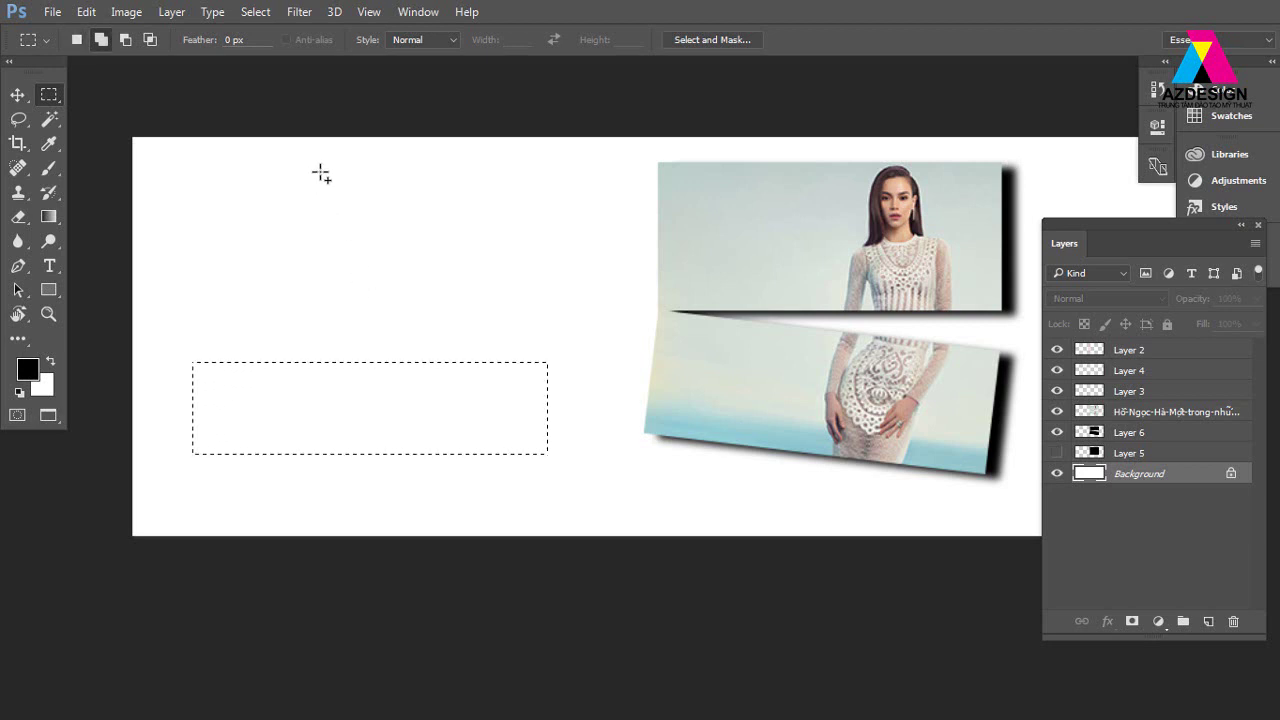
mouse_move(320, 172)
left_mouse_down()
mouse_move(447, 405)
mouse_move(421, 410)
left_mouse_up()
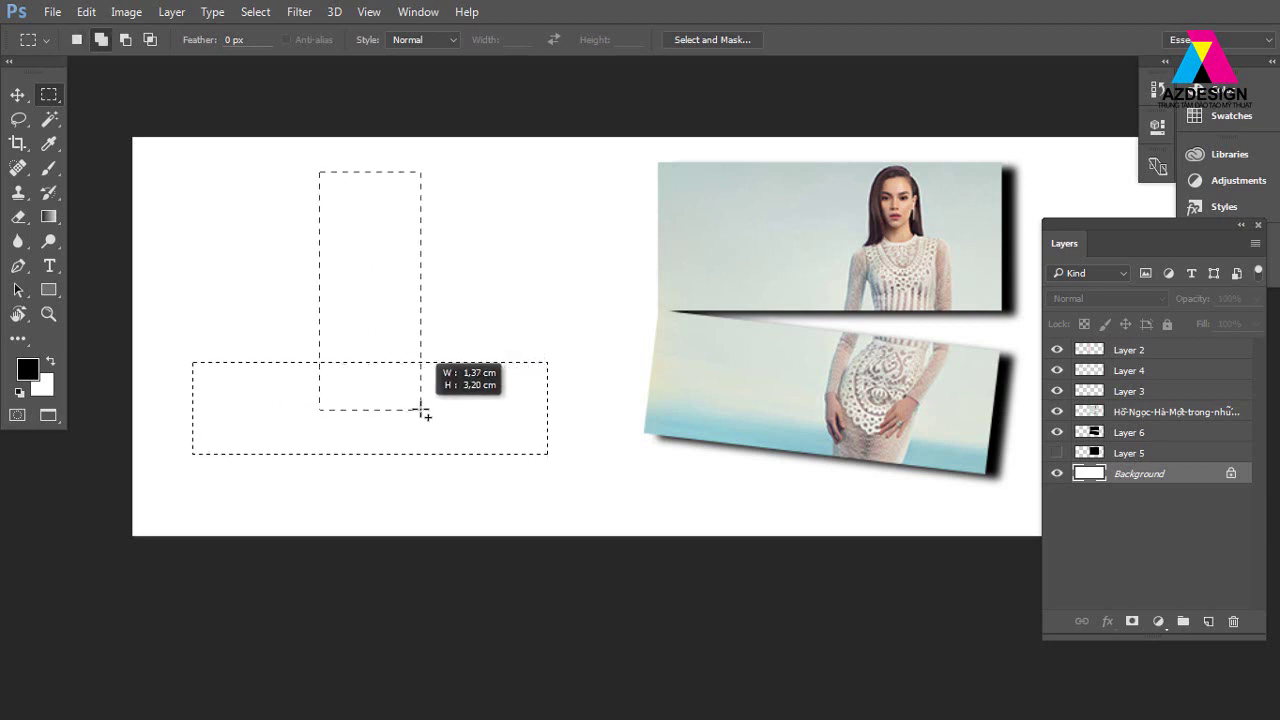
left_click_drag(421, 410, 417, 302)
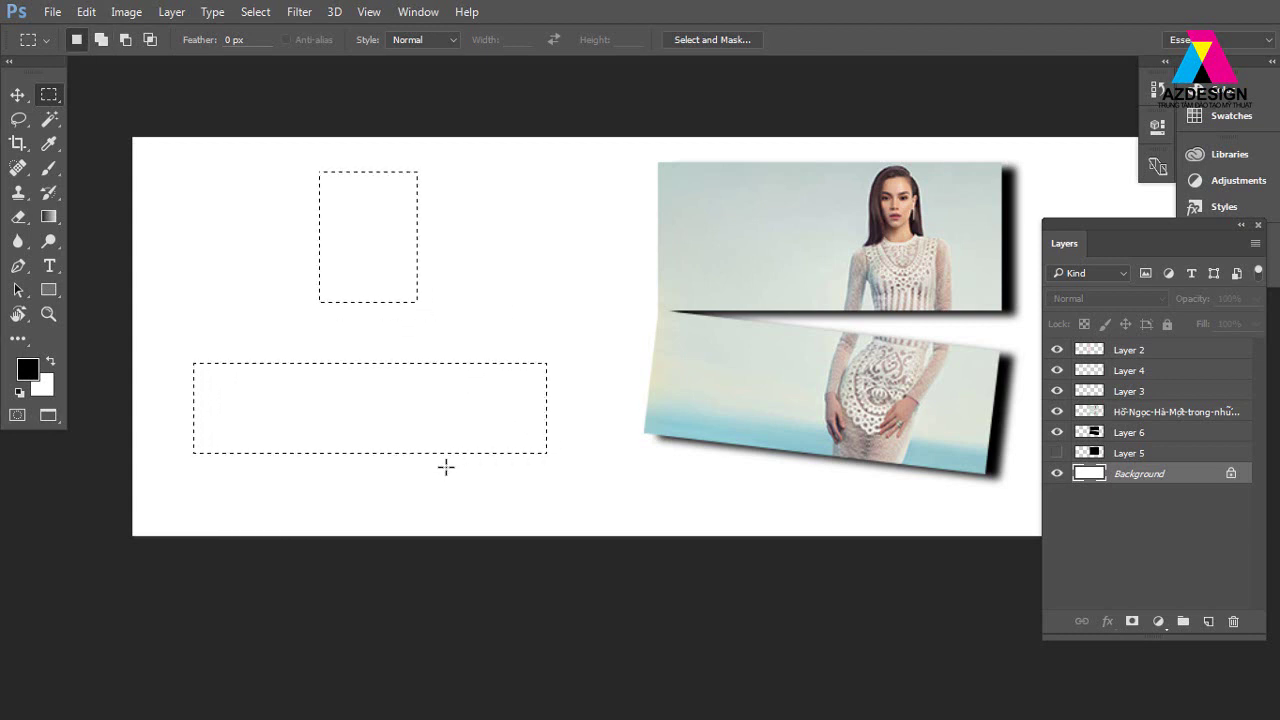
key("shift")
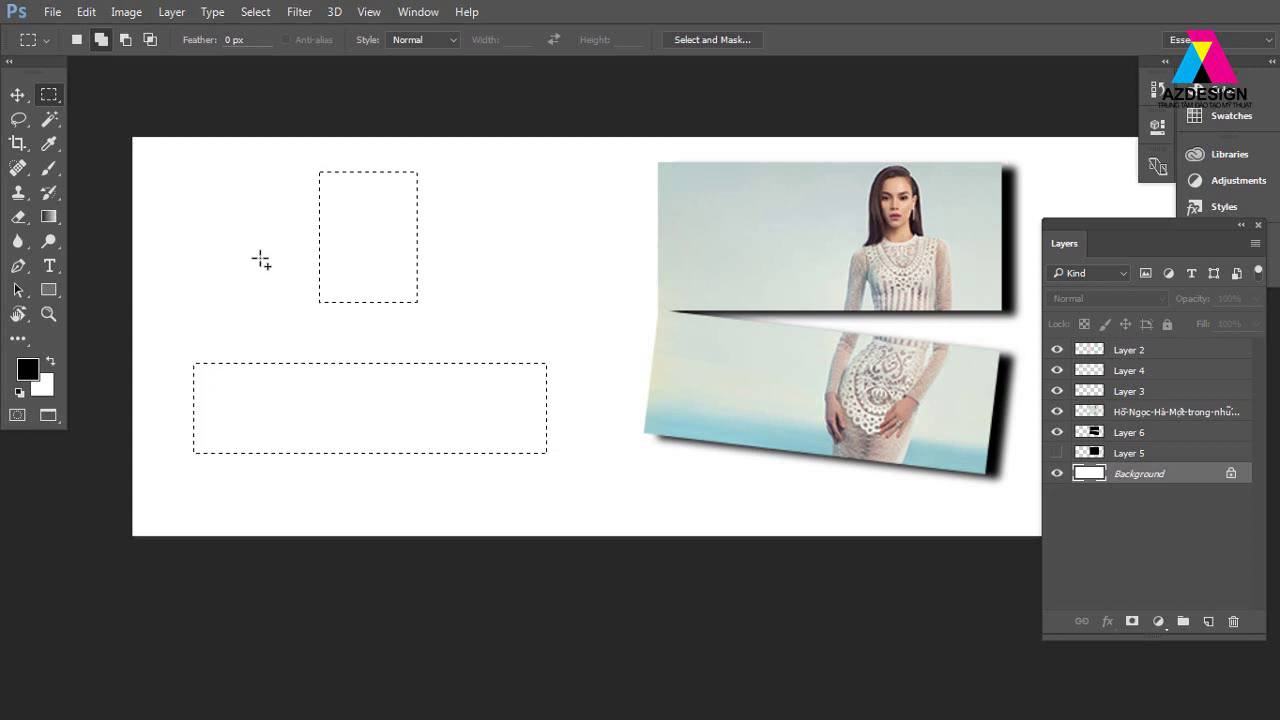
left_click_drag(259, 257, 475, 404)
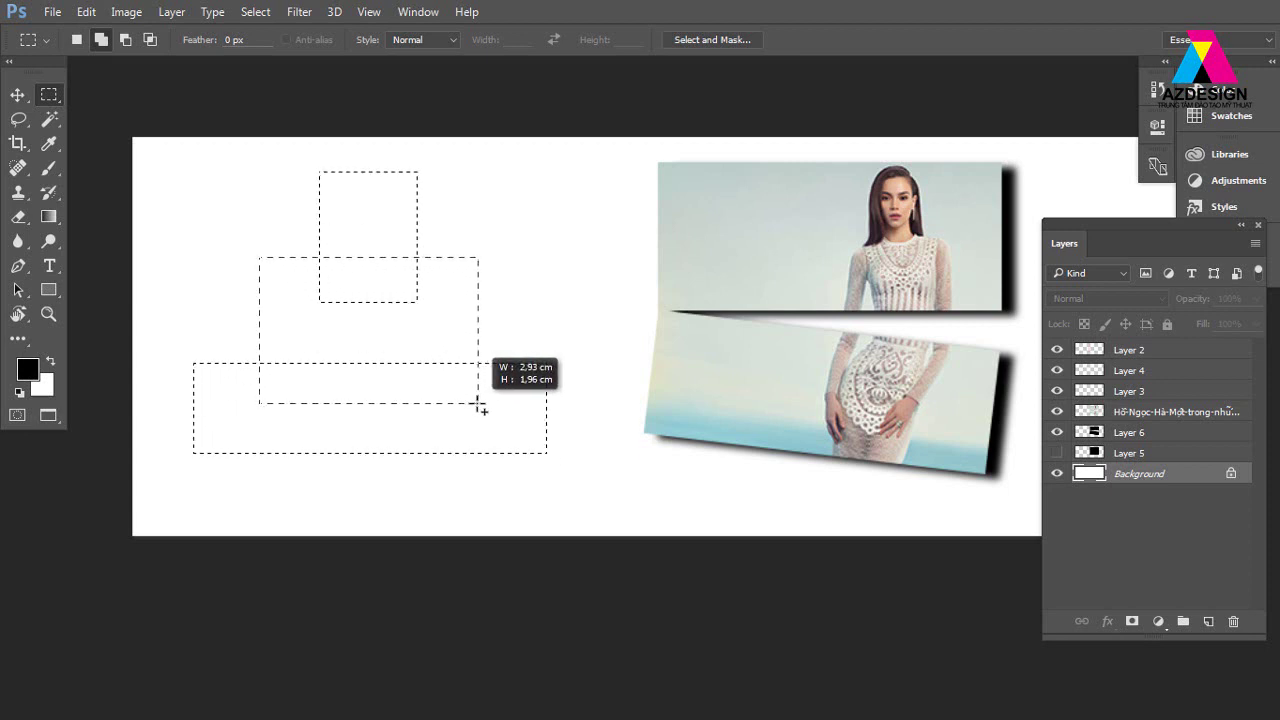
left_click_drag(475, 404, 478, 404)
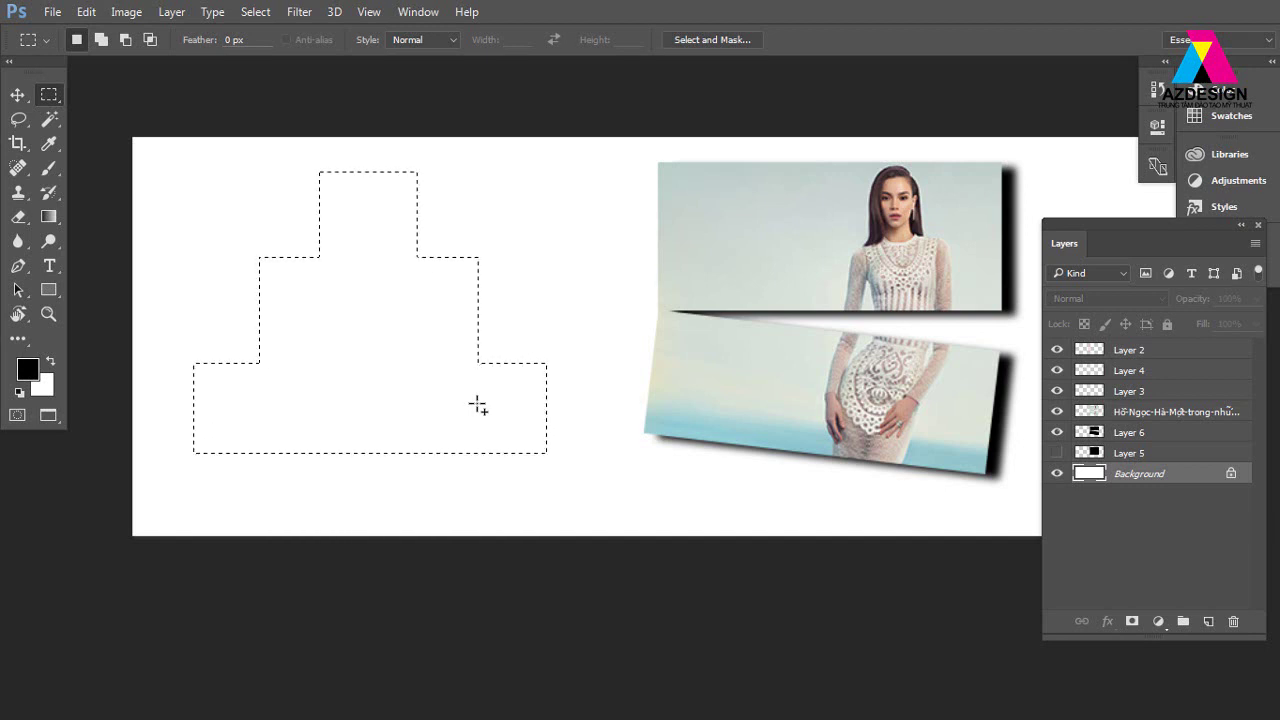
Fill the stepped selection black on new Layer 7, deselect, then delete the shape.
left_click(1207, 622)
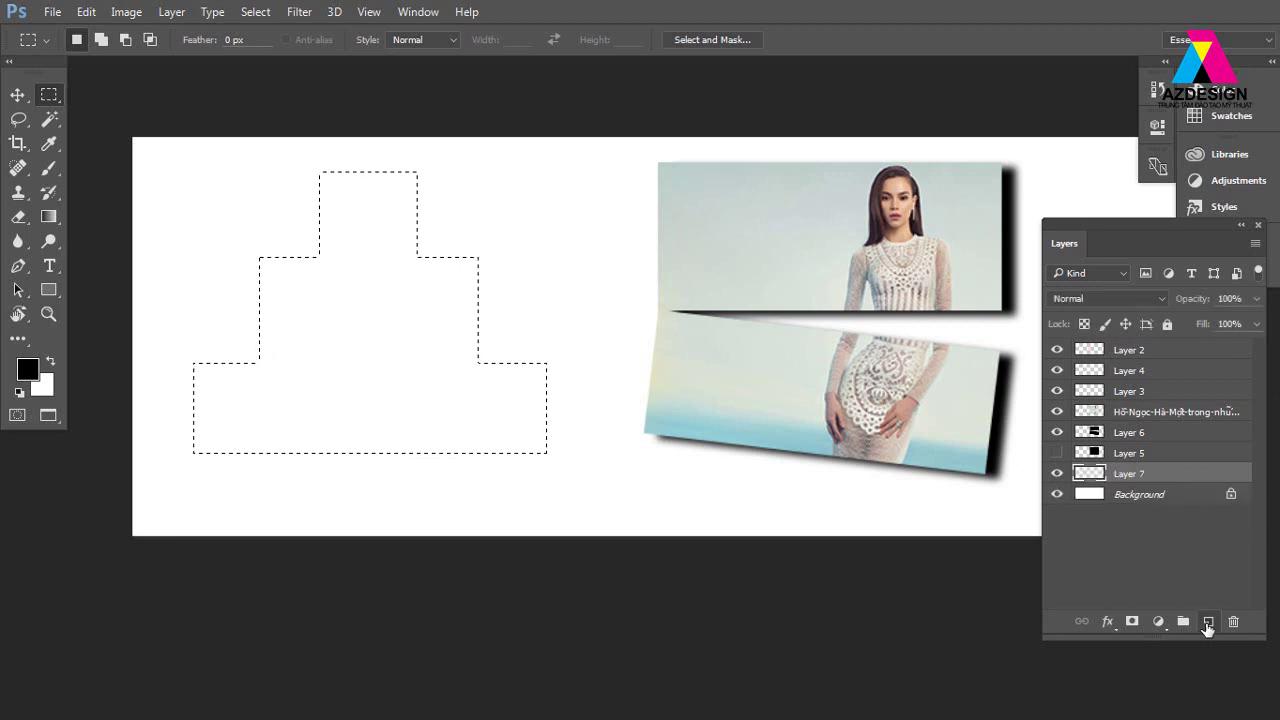
key("alt+BackSpace")
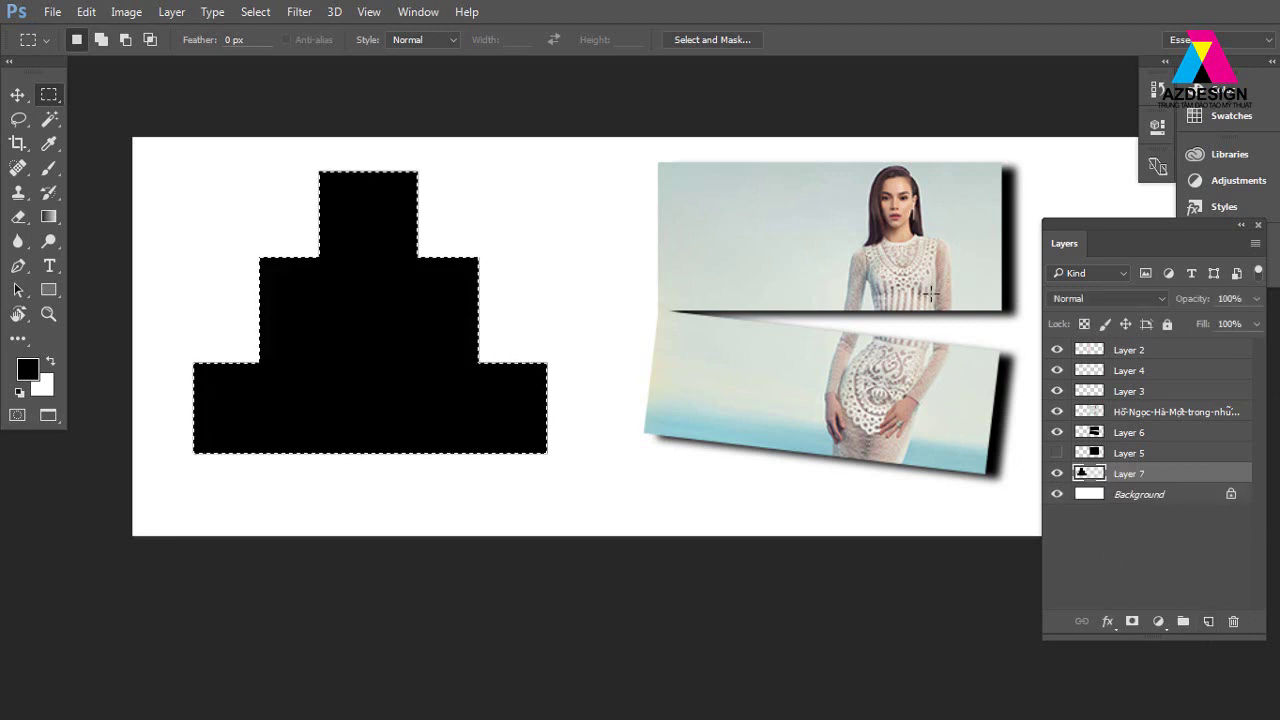
key("ctrl+d")
key("Delete")
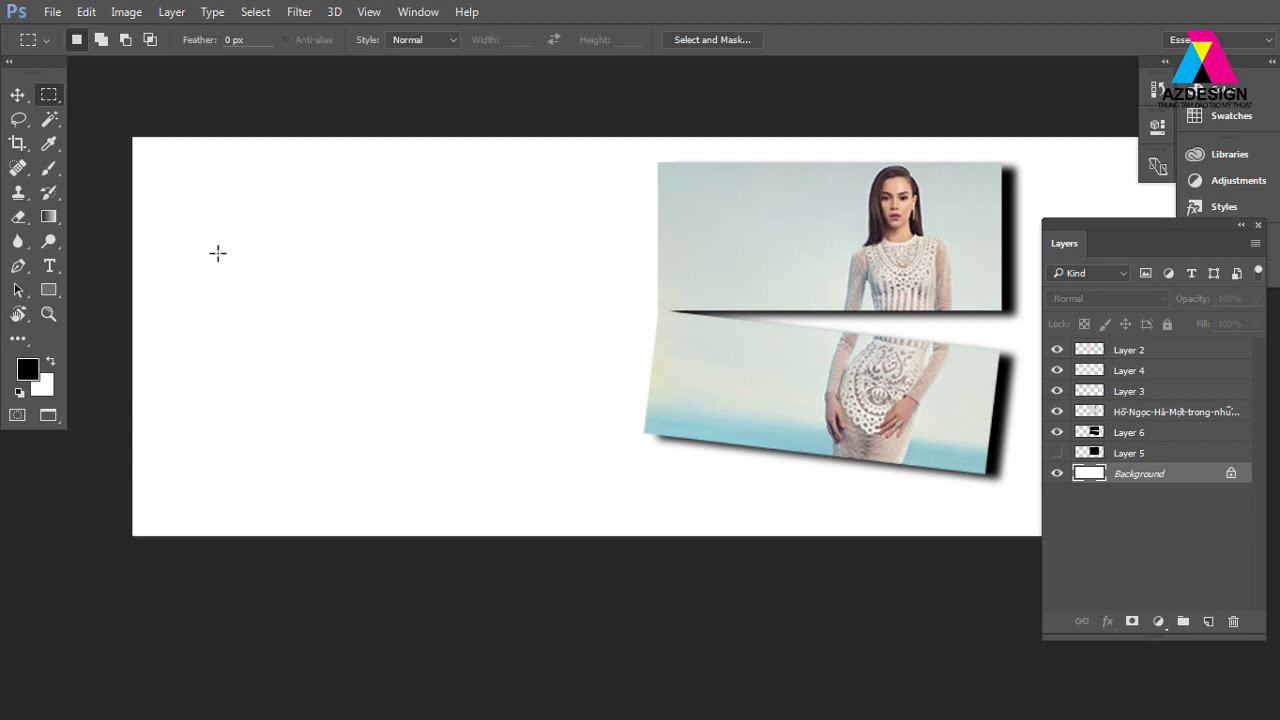
Set up a hard round brush at 6 px.
key("b")
right_click(252, 218)
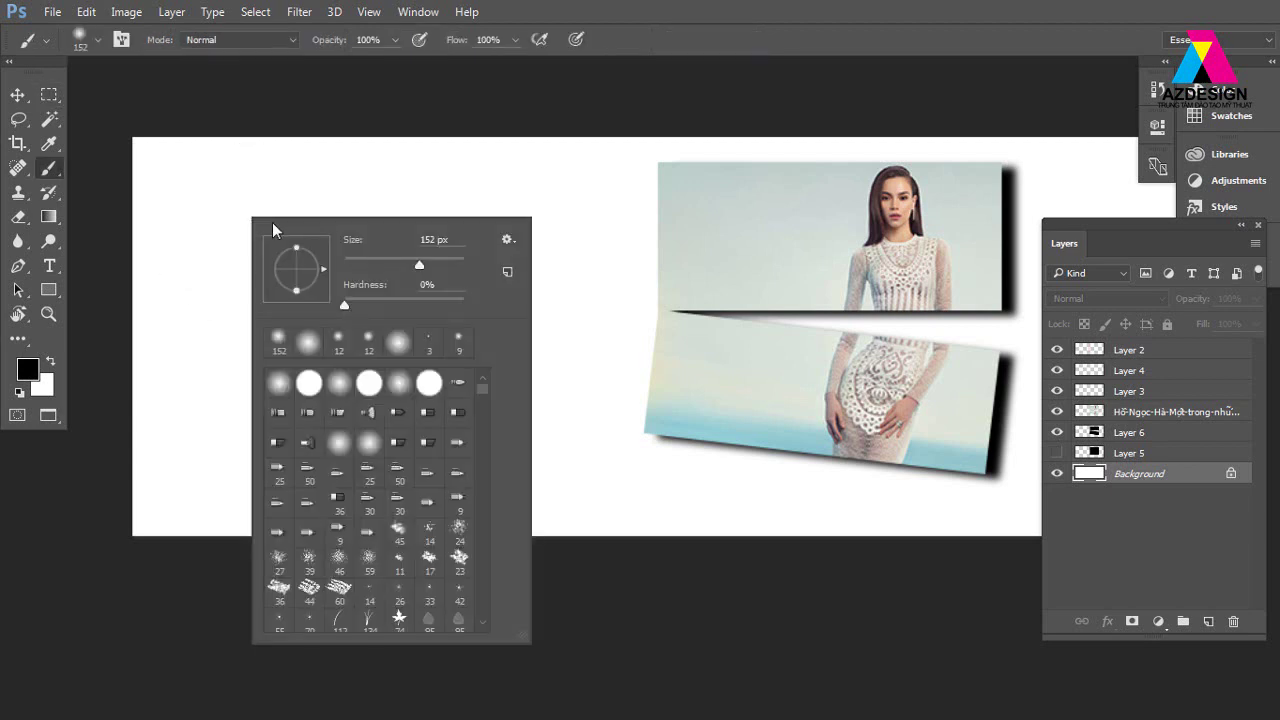
left_click(309, 383)
left_click(347, 263)
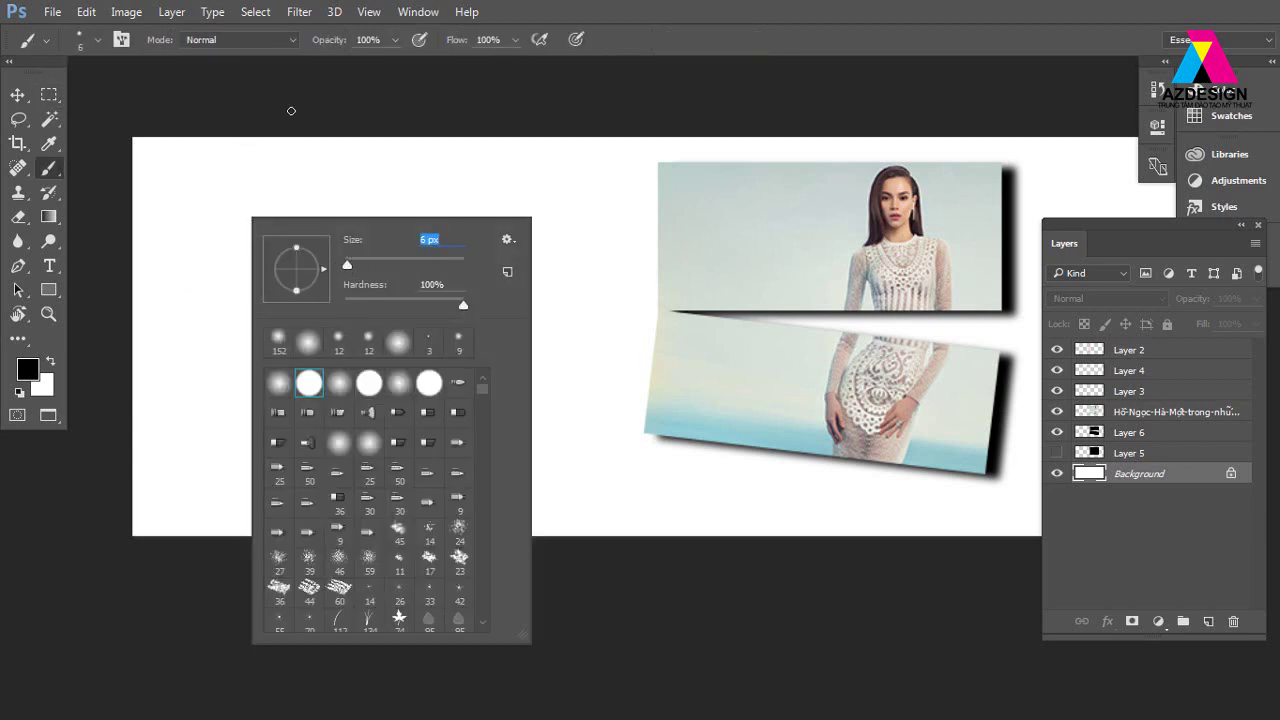
left_click(291, 111)
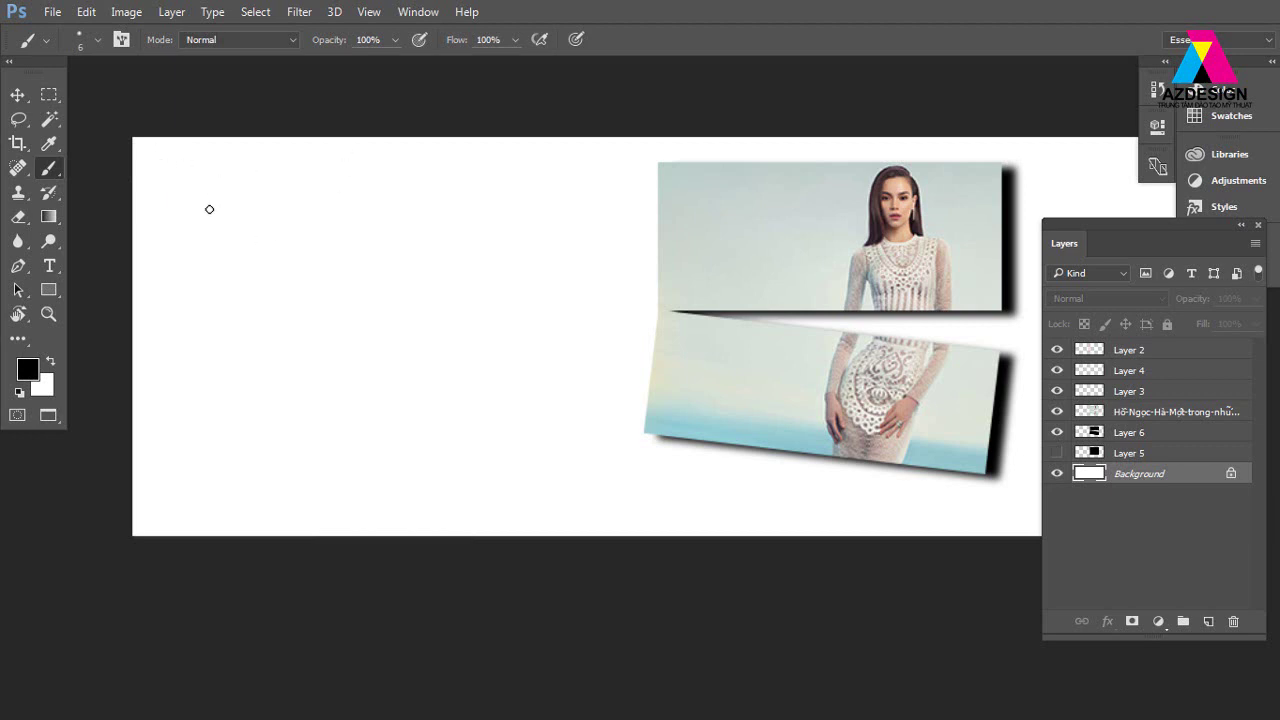
Hand-paint the black note '=VG1 + Shift + VG2' on the blank left side.
mouse_move(190, 206)
left_mouse_down()
mouse_move(218, 206)
mouse_move(219, 221)
mouse_move(257, 189)
mouse_move(290, 205)
mouse_move(304, 234)
mouse_move(310, 222)
left_mouse_up()
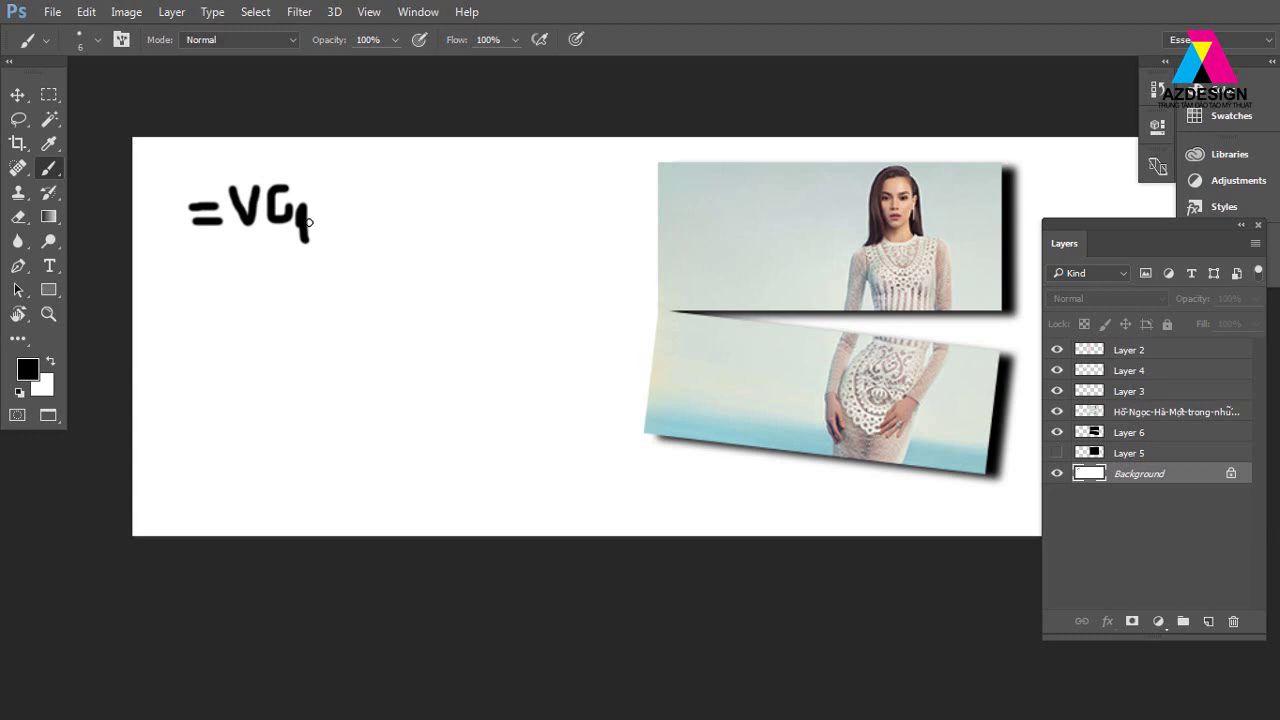
key("ctrl+z")
mouse_move(324, 206)
left_mouse_down()
mouse_move(356, 205)
mouse_move(341, 233)
left_mouse_up()
mouse_move(383, 193)
left_mouse_down()
mouse_move(437, 263)
mouse_move(466, 191)
mouse_move(548, 196)
mouse_move(532, 225)
left_mouse_up()
left_click(470, 220)
left_click(434, 188)
mouse_move(551, 154)
left_mouse_down()
mouse_move(562, 206)
mouse_move(579, 172)
mouse_move(590, 208)
mouse_move(612, 190)
mouse_move(602, 230)
mouse_move(637, 224)
left_mouse_up()
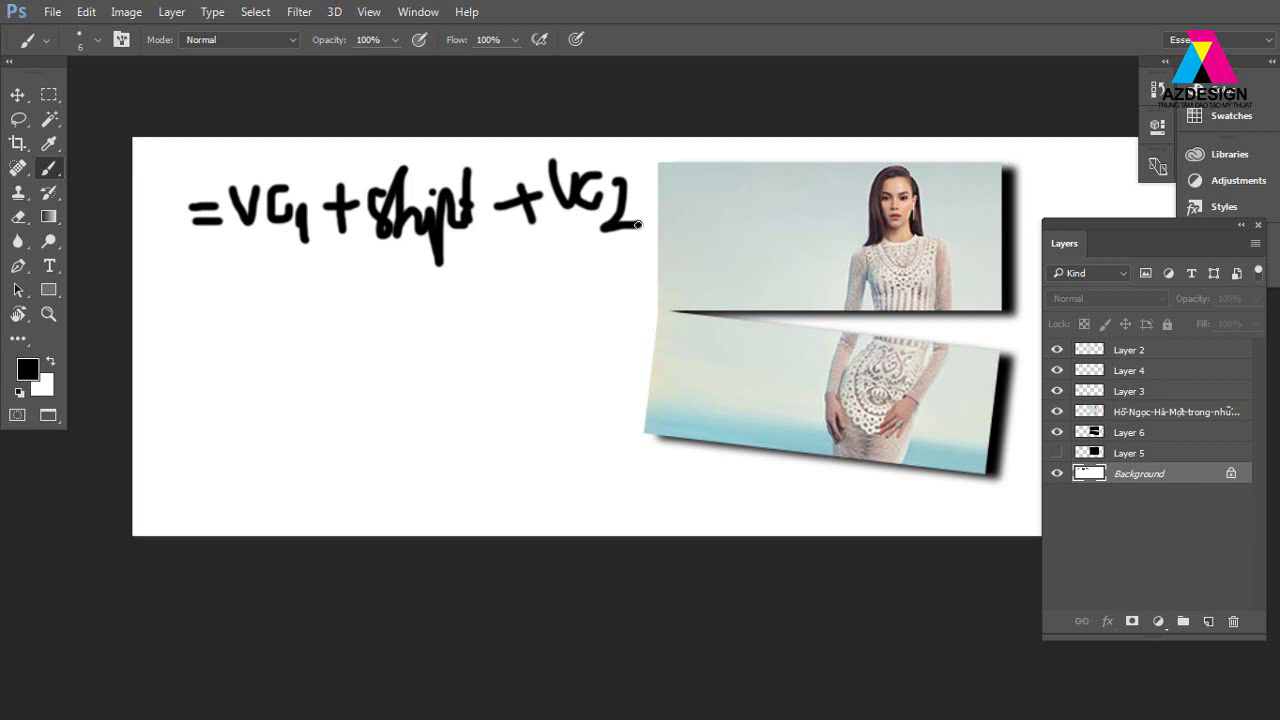
Switch to the Move tool and inspect the layers stacked under the handwritten note.
key("v")
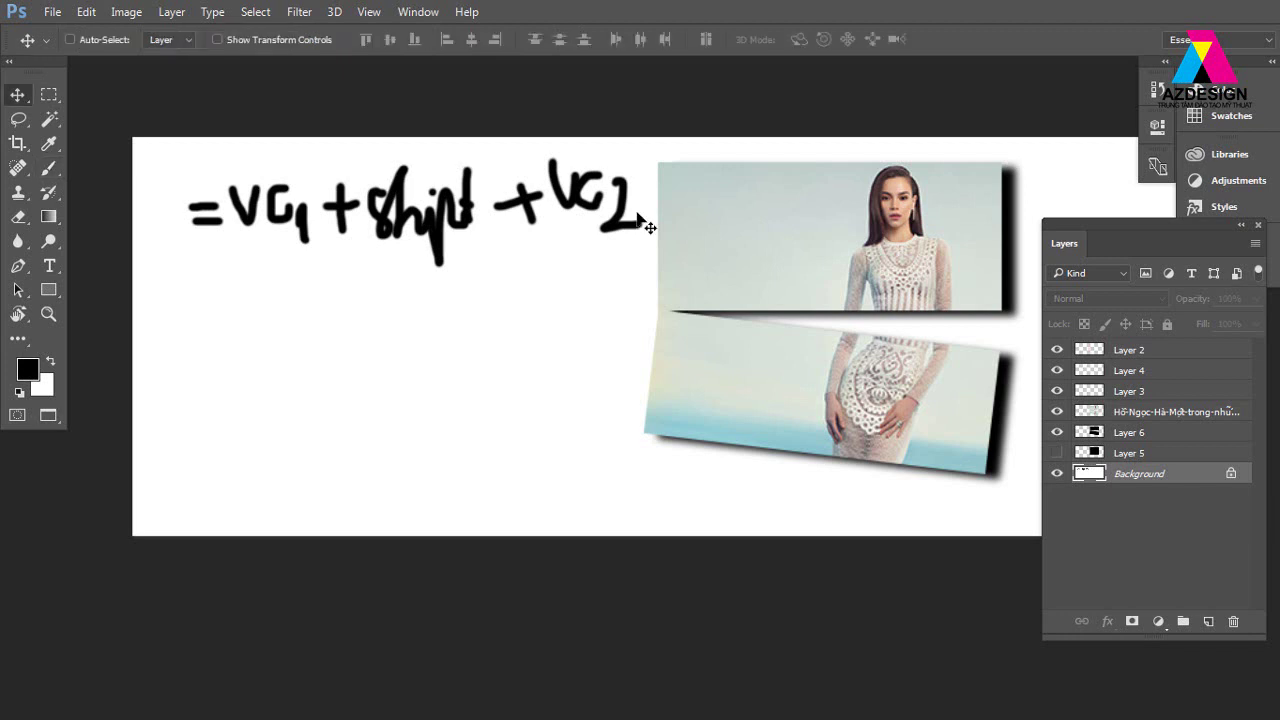
right_click(630, 232)
left_click(645, 244)
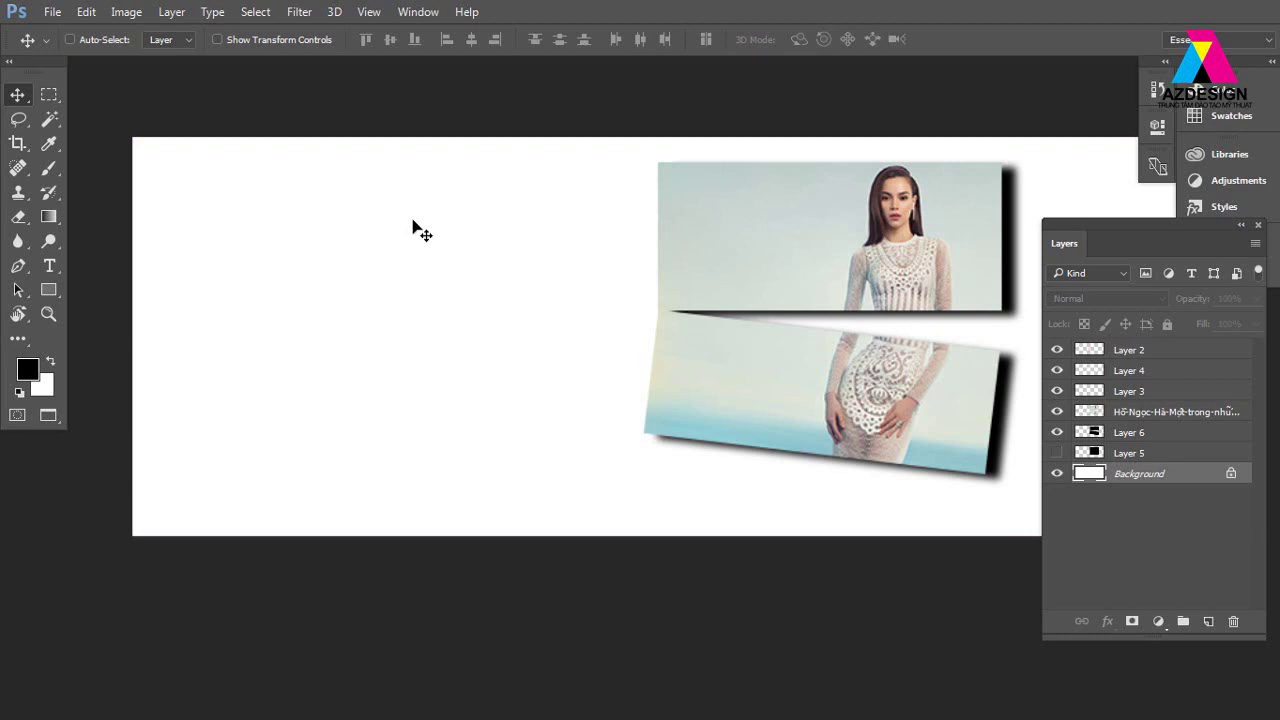
Select the photo layer and drag the tilted strips up and left to reveal more black shadow.
right_click(966, 249)
left_click(966, 257)
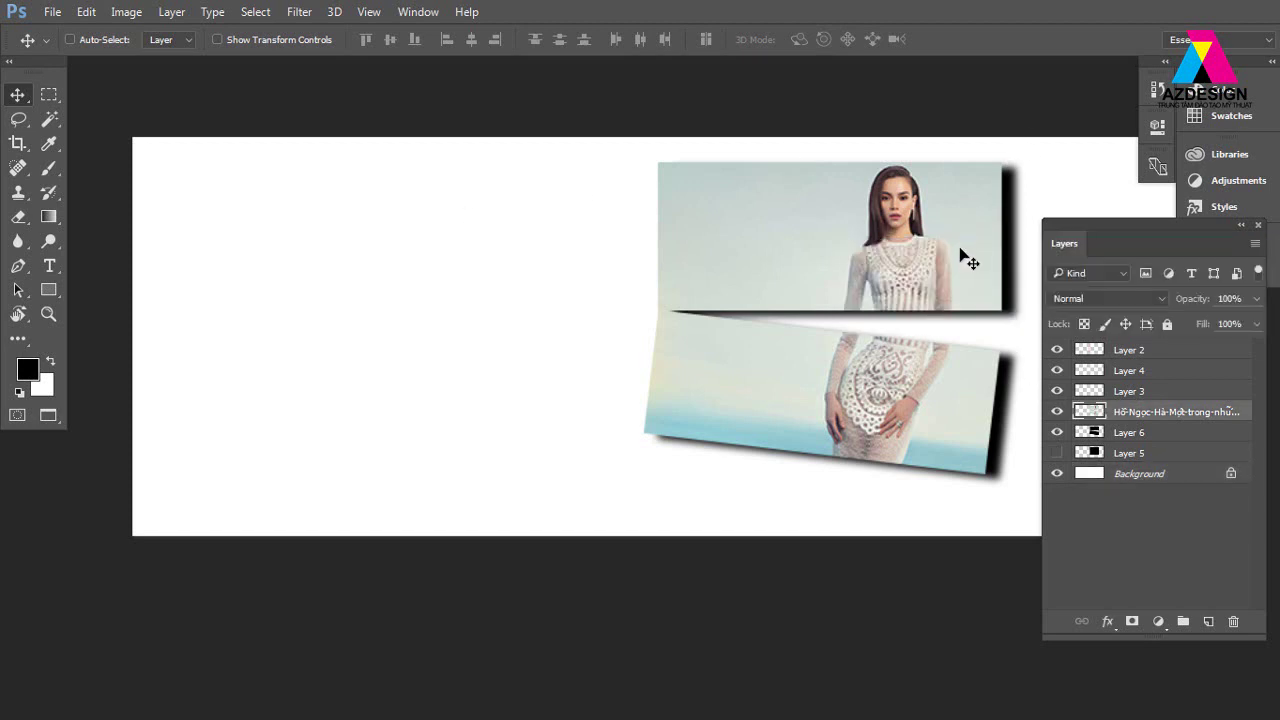
mouse_move(966, 257)
left_mouse_down()
mouse_move(871, 234)
mouse_move(976, 234)
left_mouse_up()
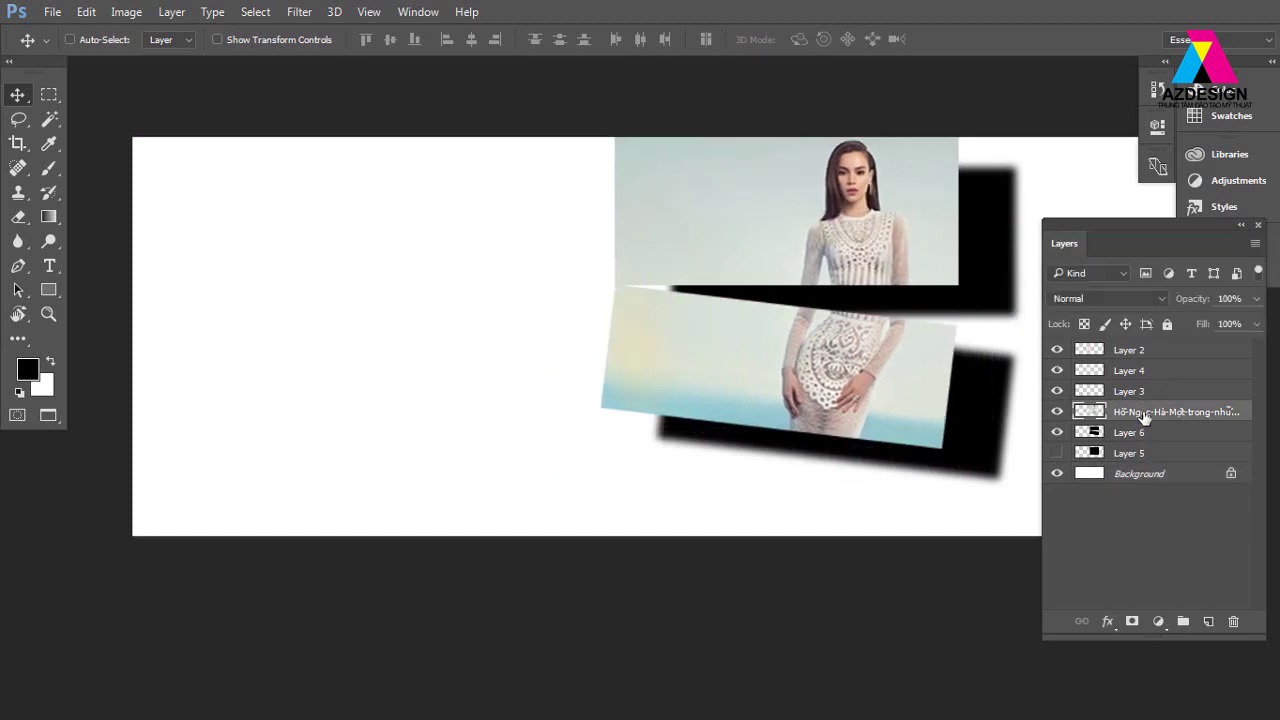
left_click_drag(853, 250, 890, 267)
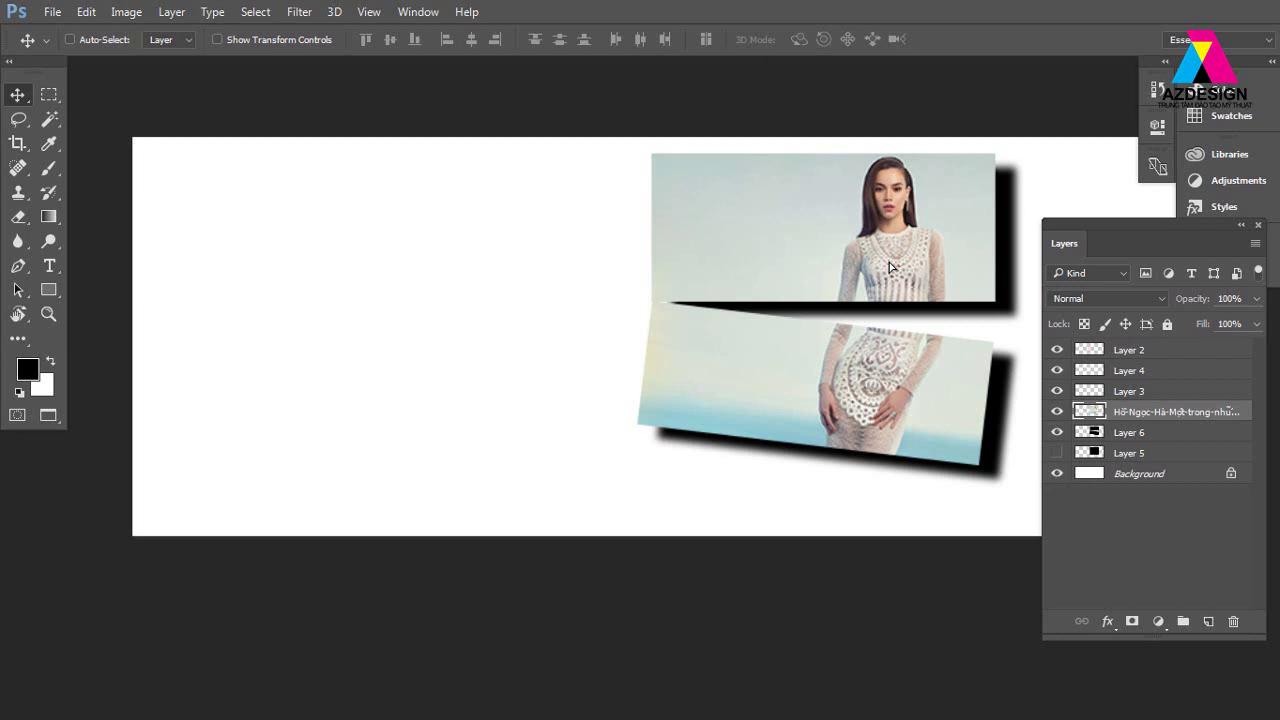
left_click(49, 96)
right_click(52, 97)
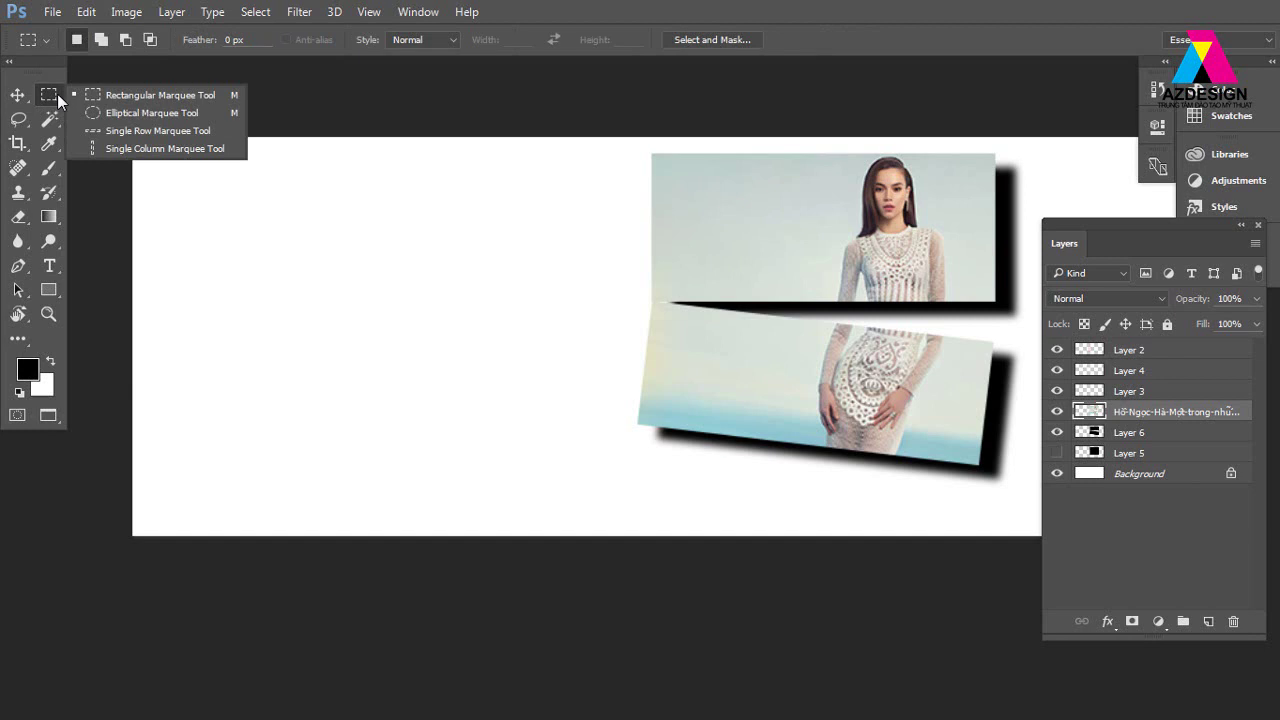
Draw a tall rectangular selection on the left and subtract its top part.
left_click(129, 95)
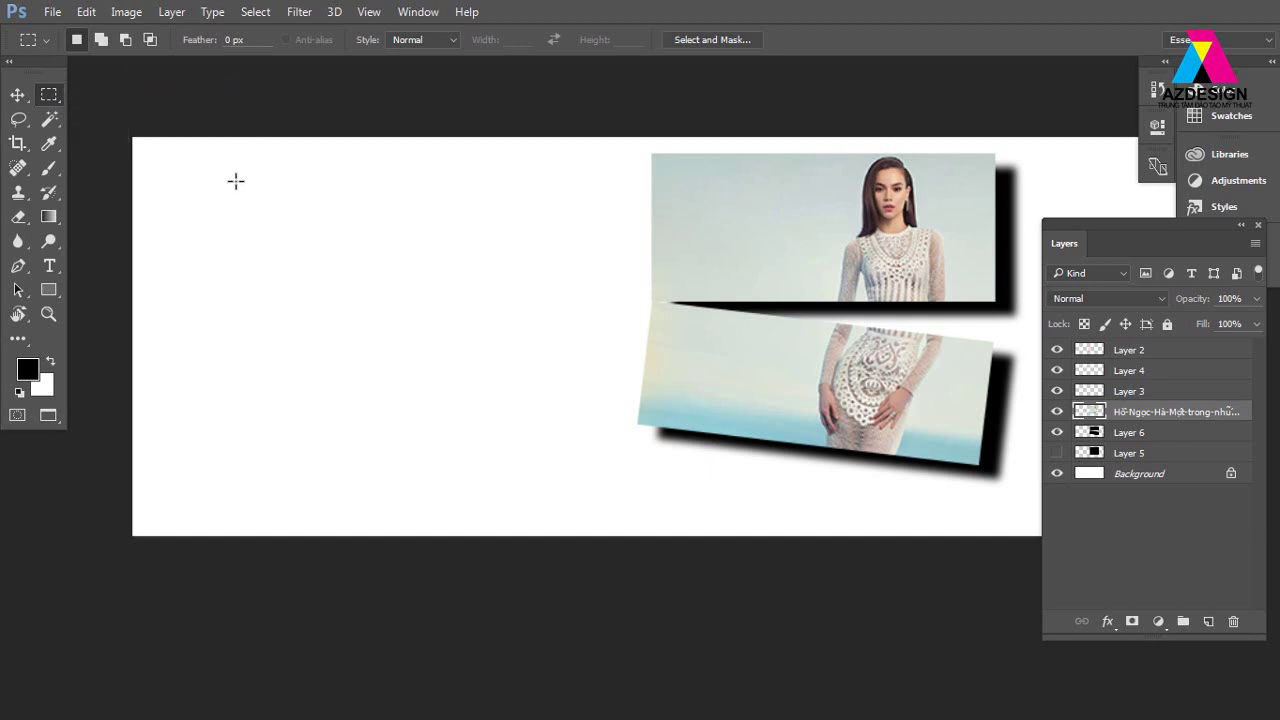
mouse_move(216, 172)
left_mouse_down()
mouse_move(405, 472)
mouse_move(357, 480)
mouse_move(427, 464)
left_mouse_up()
key("alt")
left_click_drag(164, 157, 490, 327)
Clear the rectangular selection and return to the Rectangular Marquee tool.
left_click(17, 94)
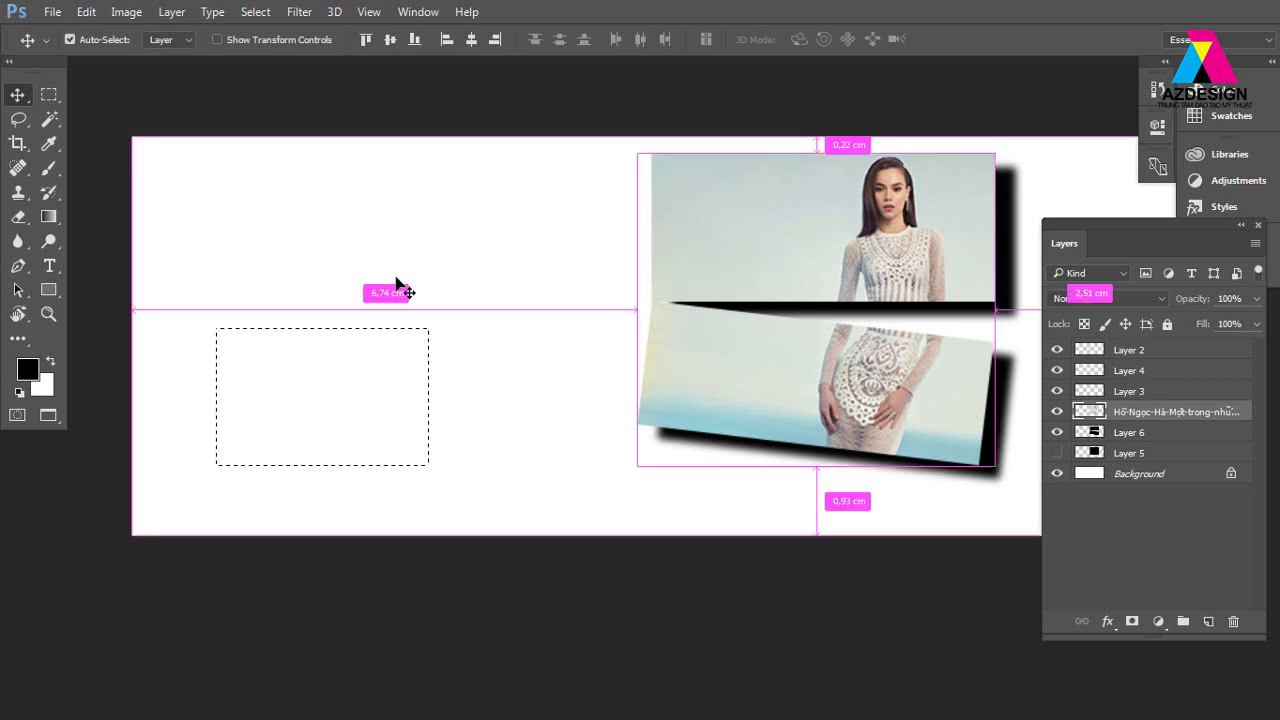
key("ctrl+d")
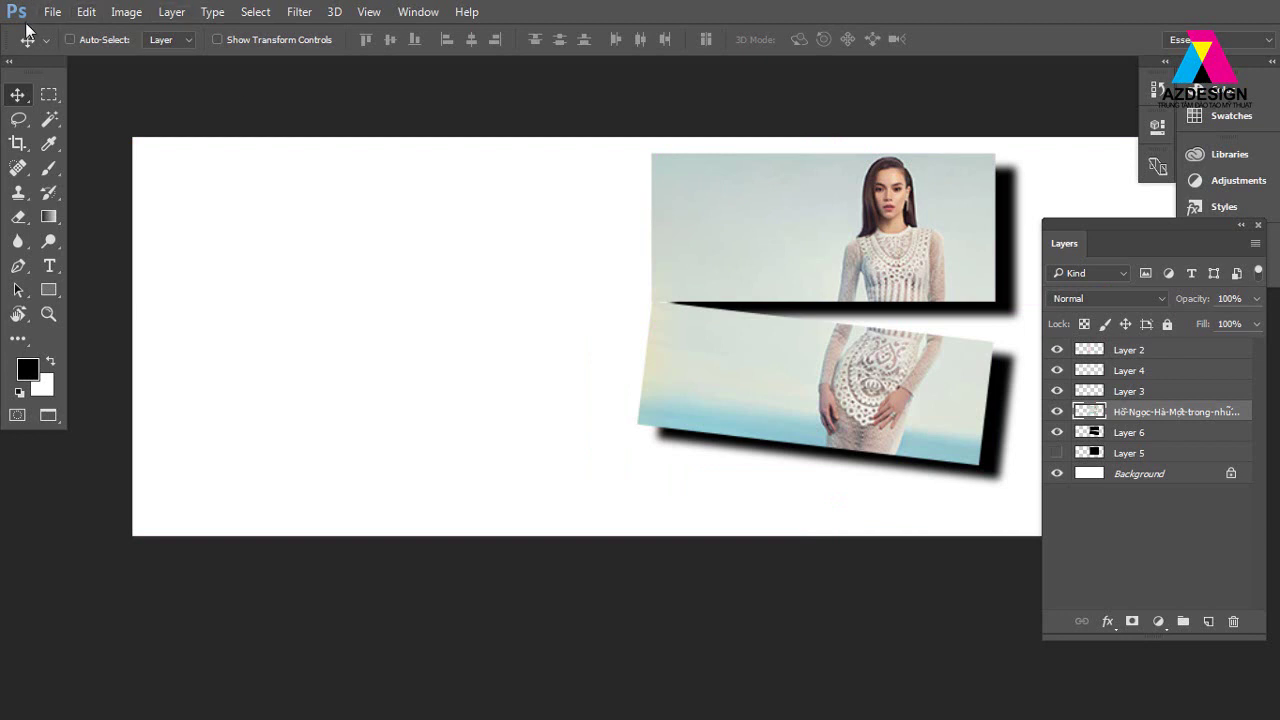
left_click(50, 93)
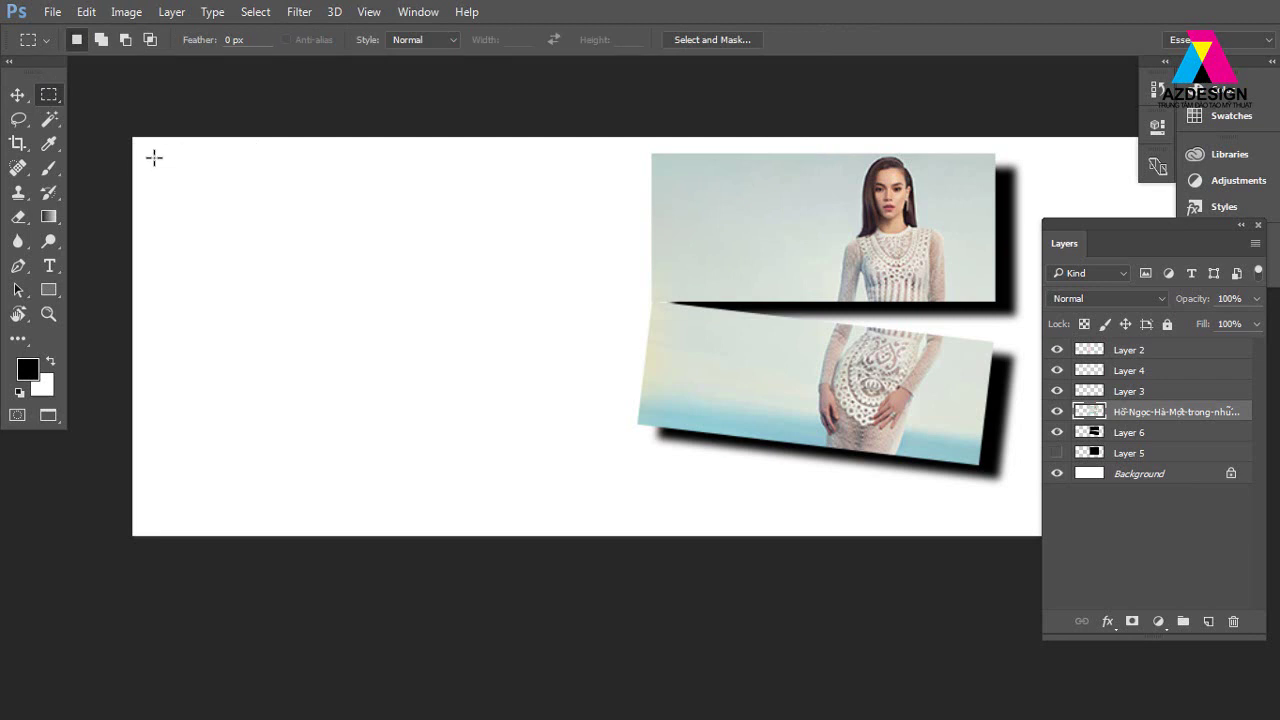
Open the Marquee tool flyout to reveal the Elliptical Marquee option.
right_click(52, 97)
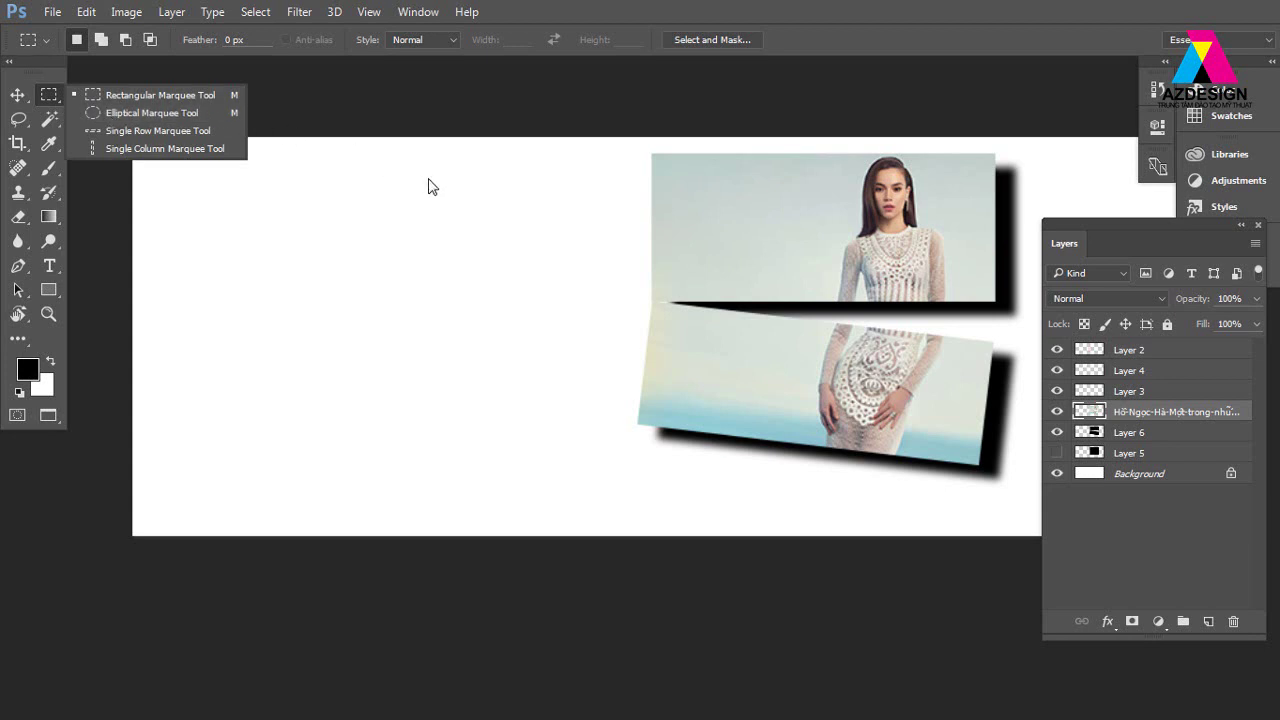
left_click(475, 147)
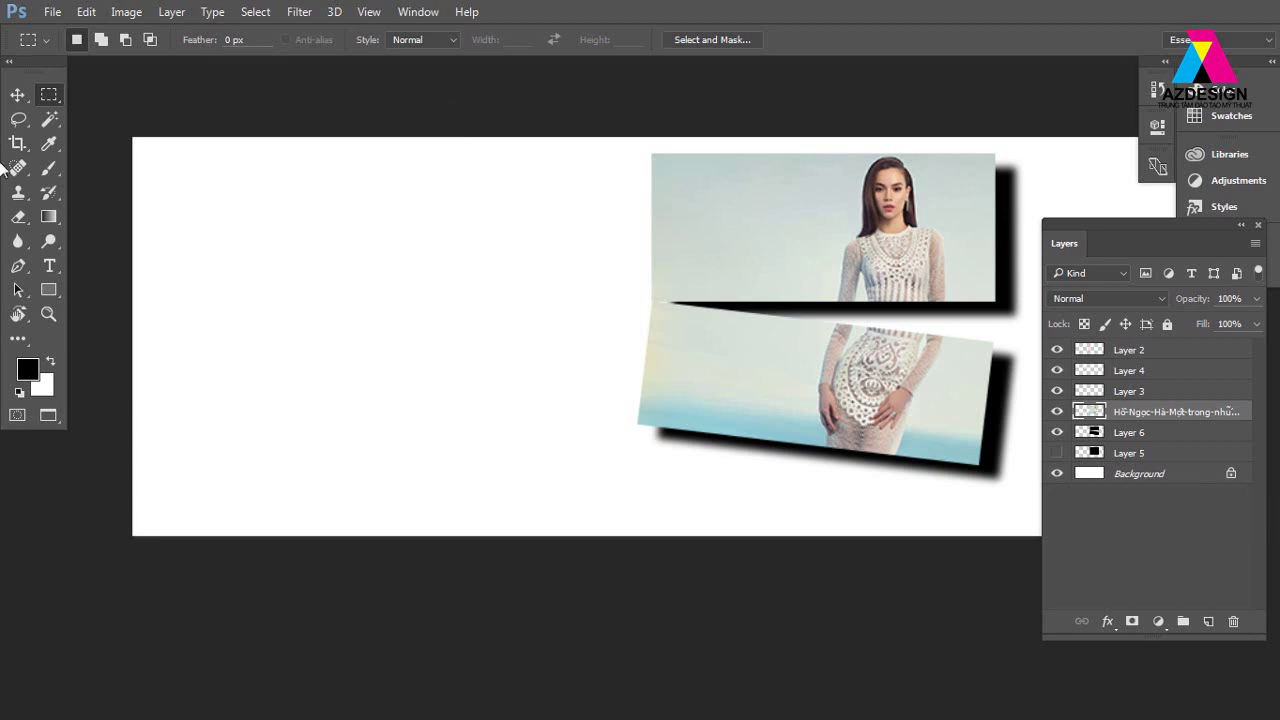
left_click_drag(57, 94, 96, 108)
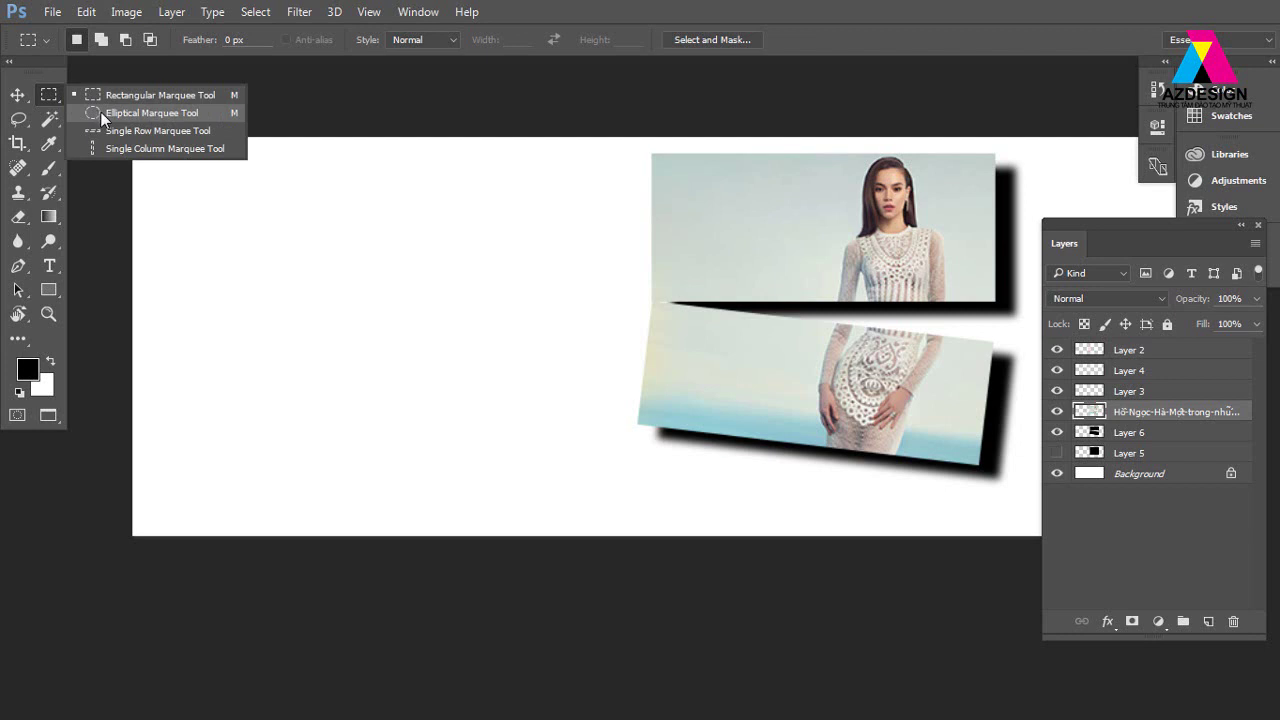
Switch to the Elliptical Marquee and draw trial oval selections on the blank left side.
left_click(222, 114)
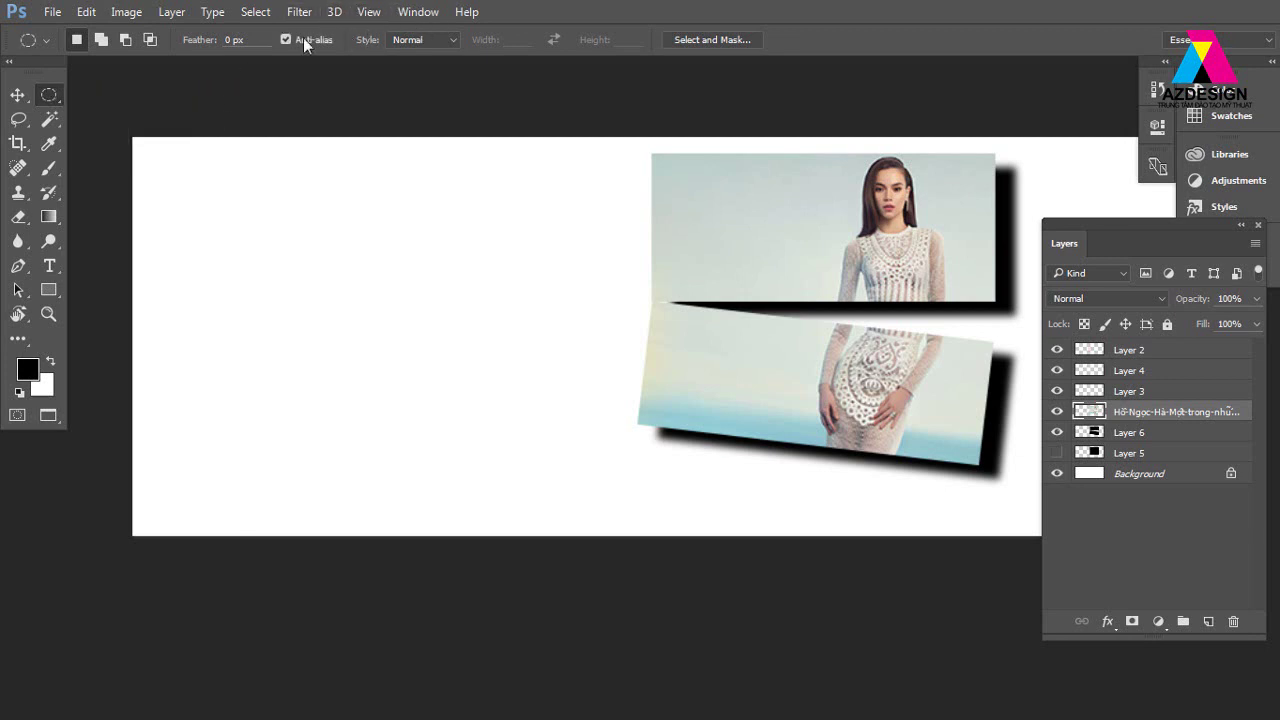
left_click_drag(266, 209, 538, 397)
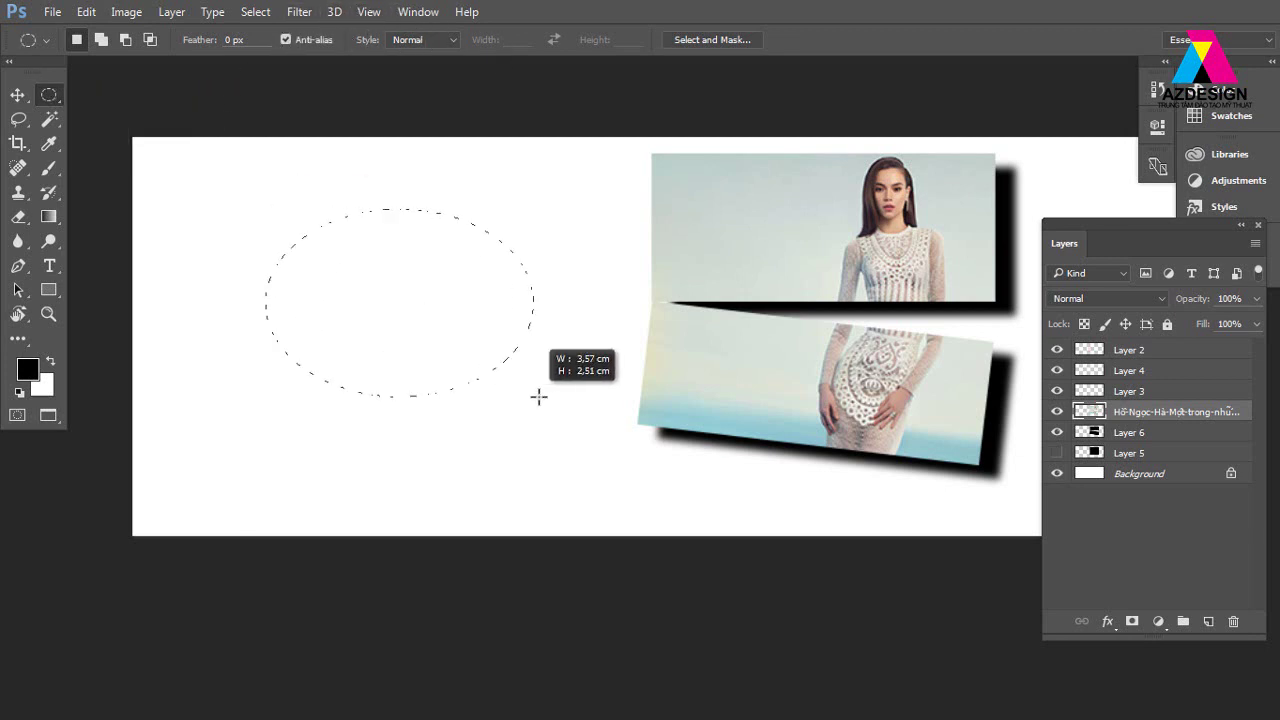
left_click(442, 289)
left_click_drag(348, 161, 509, 484)
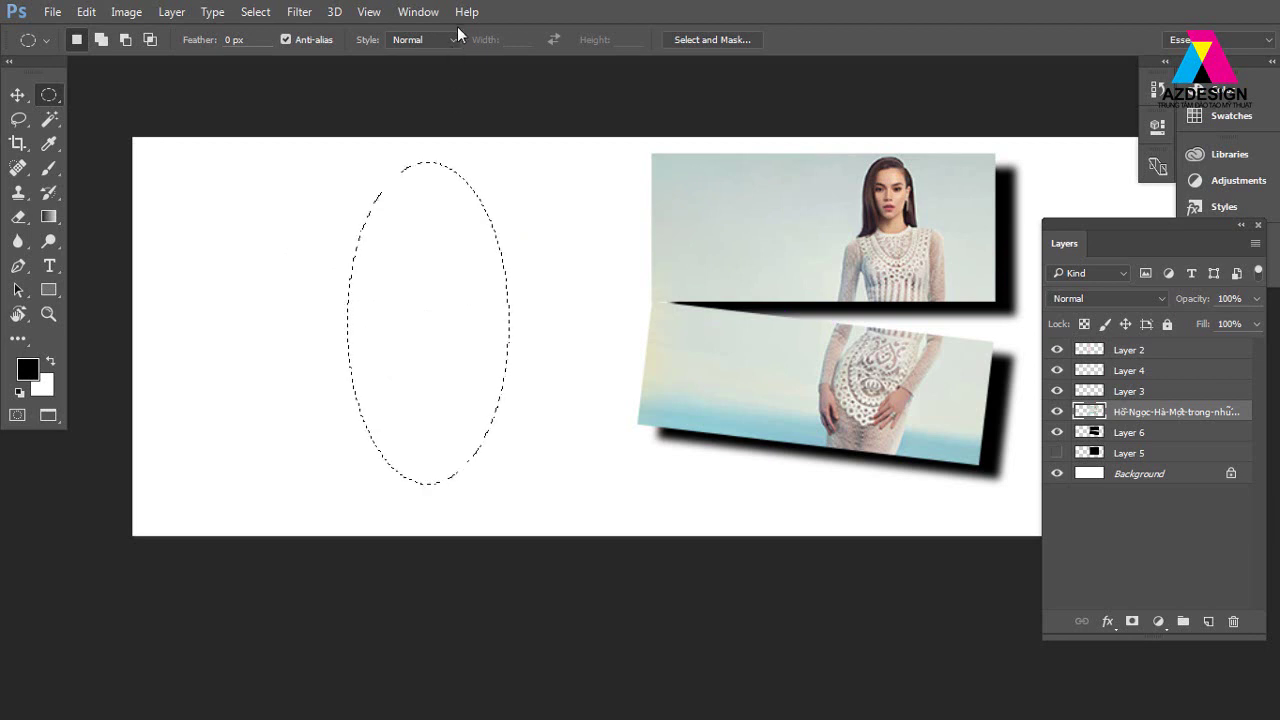
Keep the selection Style at Normal and Shift-drag a 2.61 × 2.61 cm circle at upper left.
left_click(455, 40)
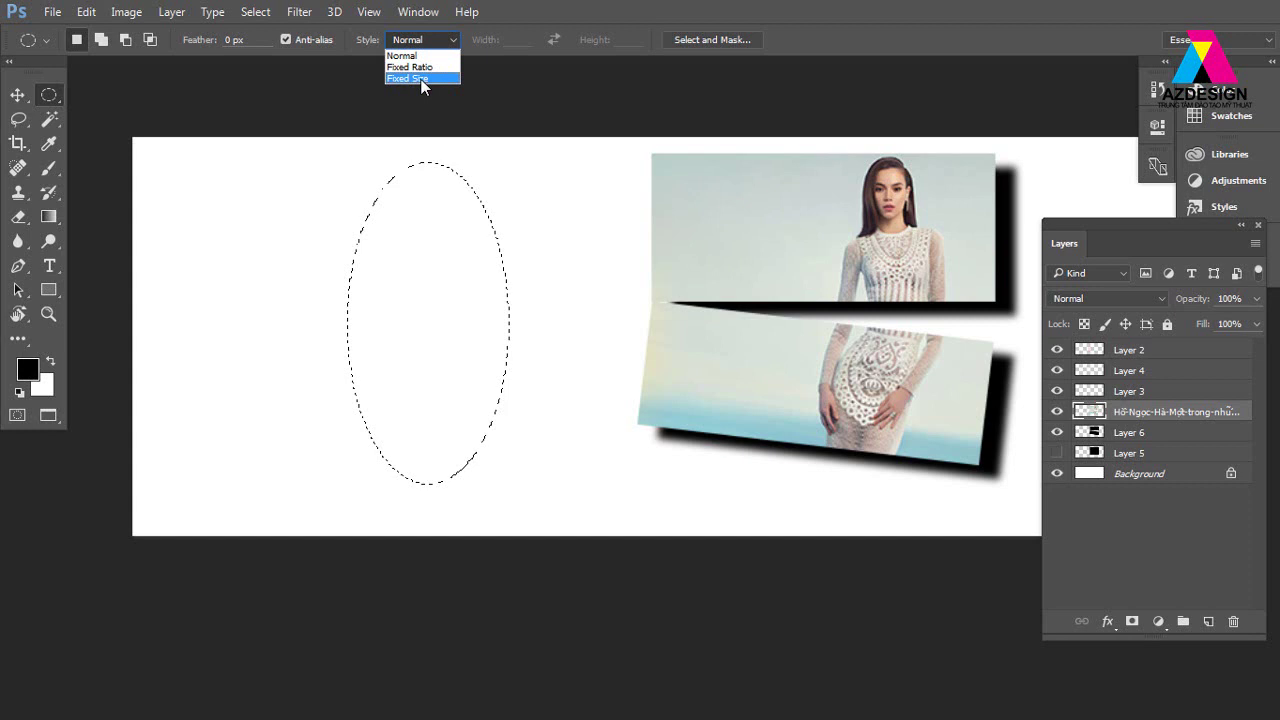
left_click(546, 103)
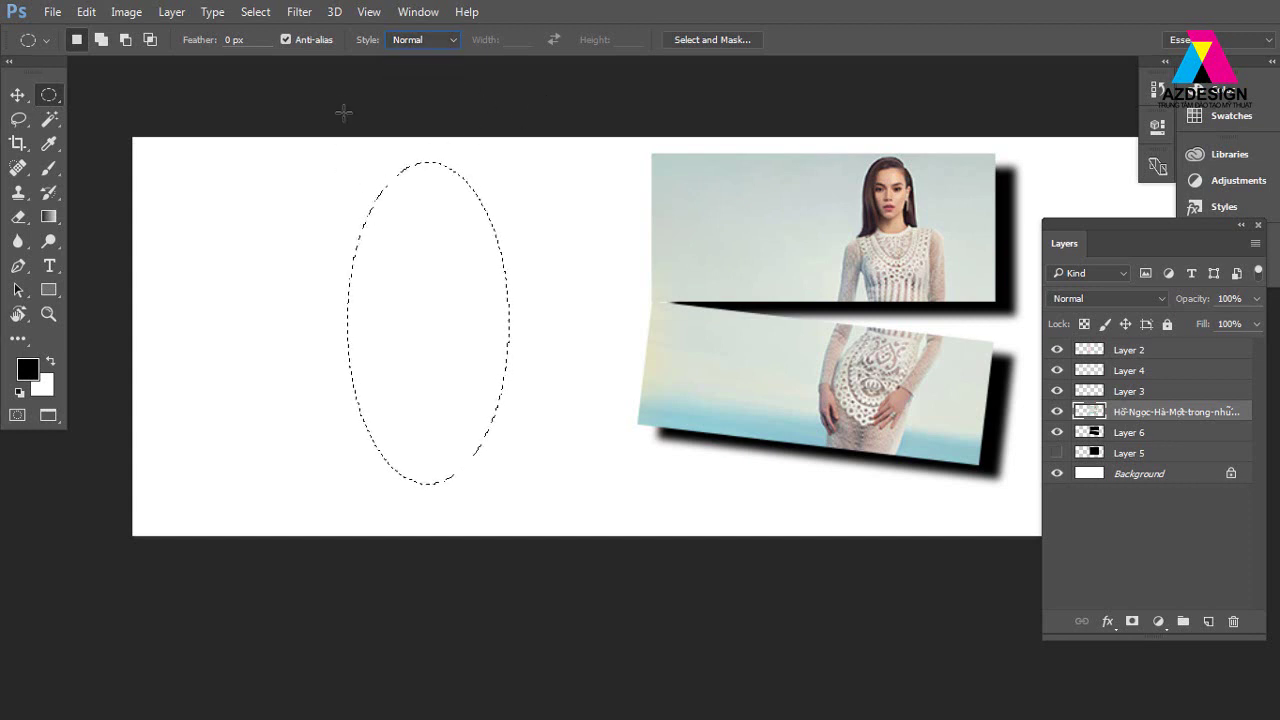
left_click(210, 189)
left_click_drag(264, 184, 464, 451)
key("ctrl+d")
mouse_move(214, 168)
left_mouse_down()
mouse_move(371, 271)
mouse_move(667, 363)
left_mouse_up()
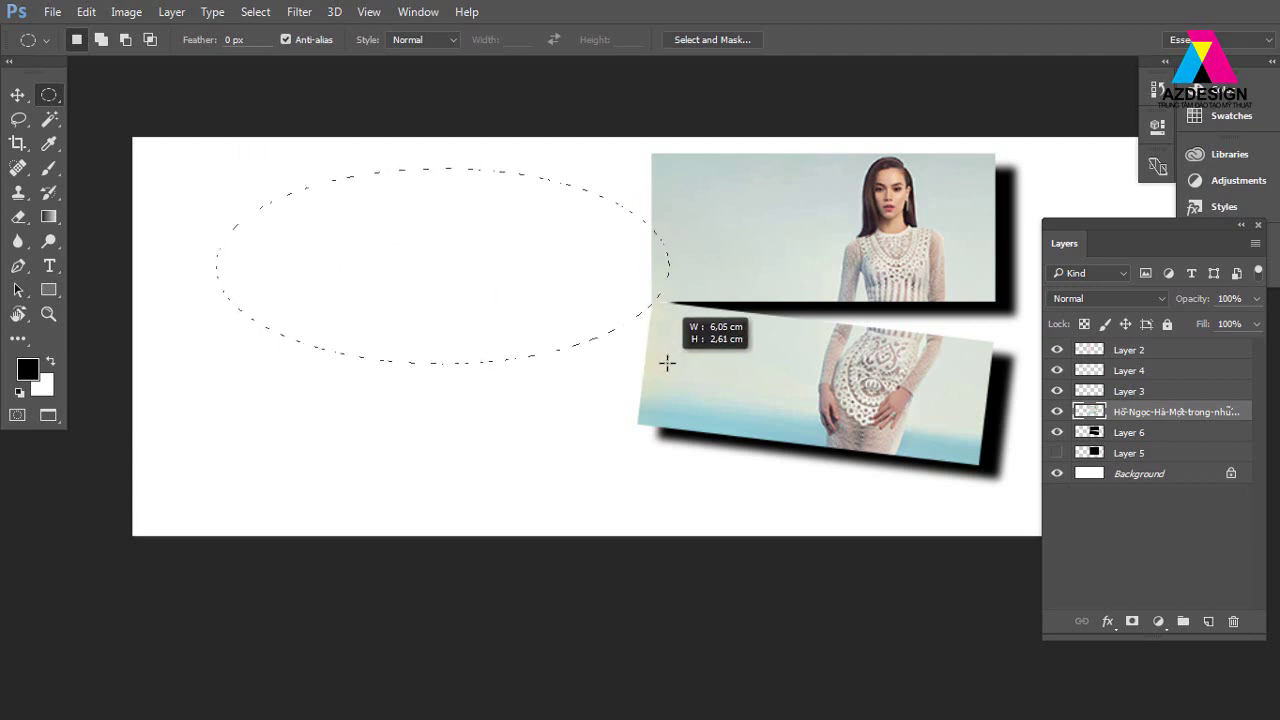
key("shift")
key("shift")
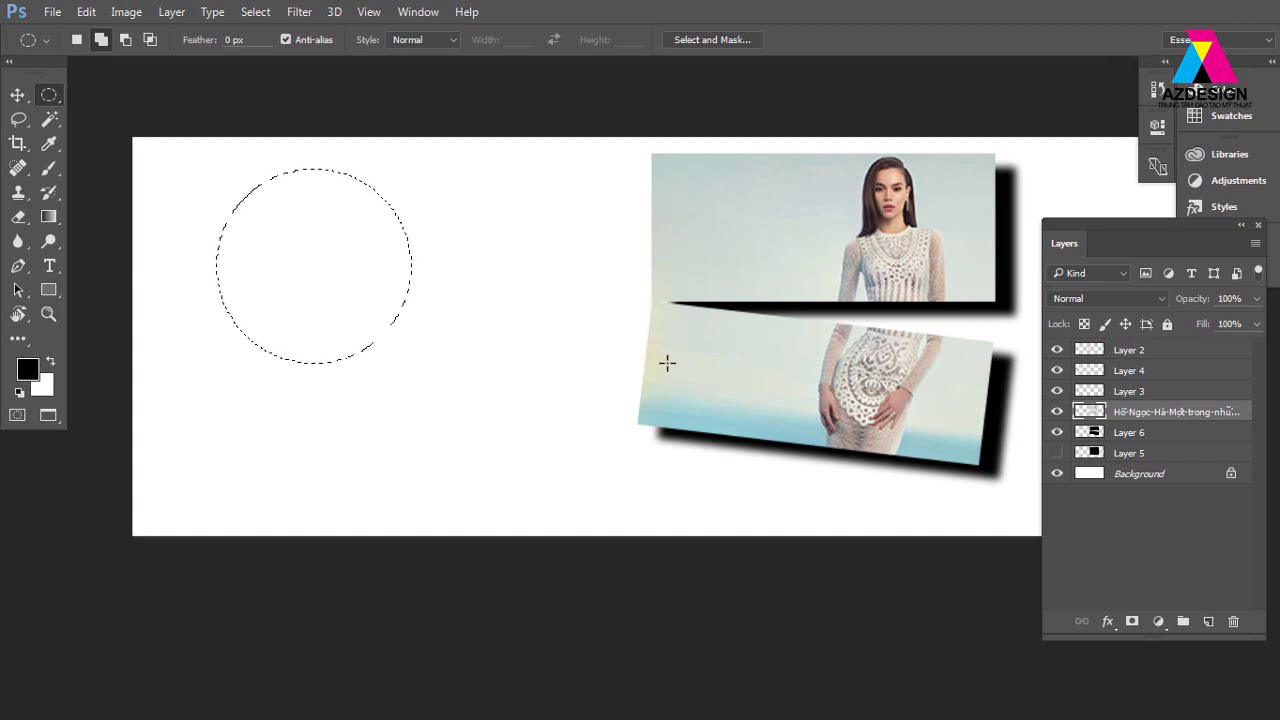
Shift-drag a new, larger circle selection about 3.30 cm across at the banner's upper left.
left_click(560, 263)
left_click_drag(210, 174, 644, 418)
key("shift")
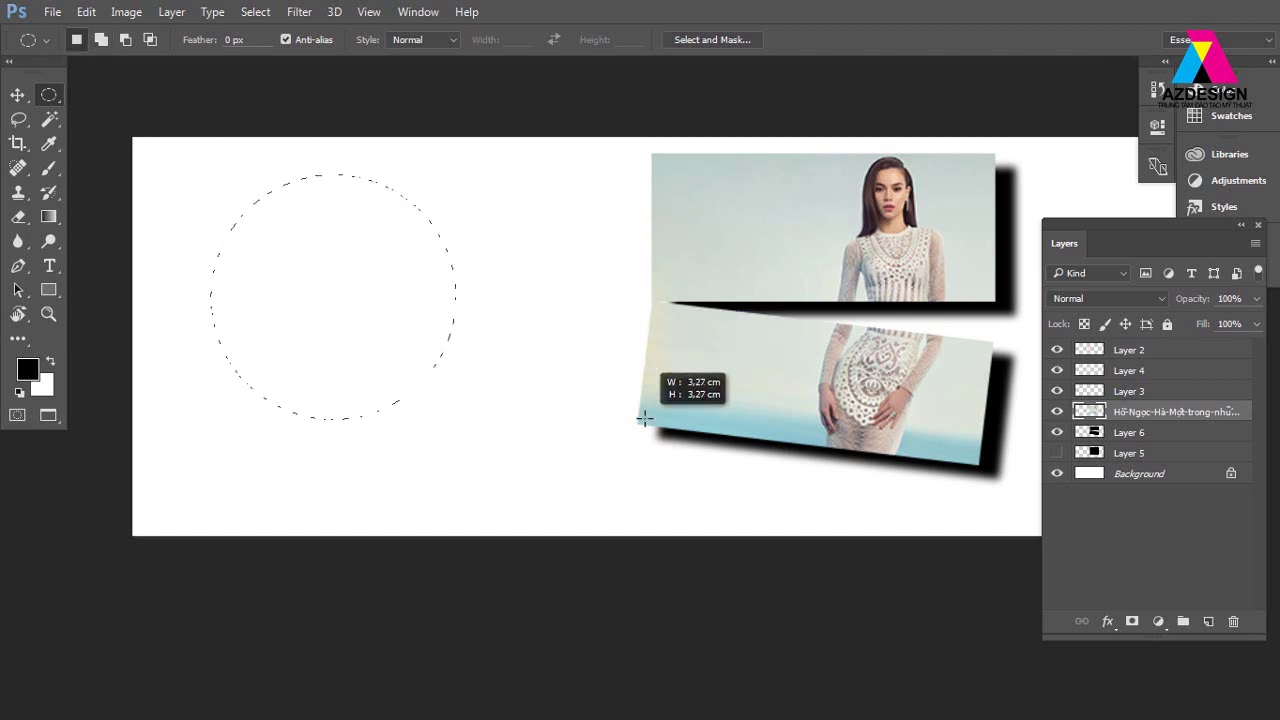
left_click_drag(644, 418, 641, 420)
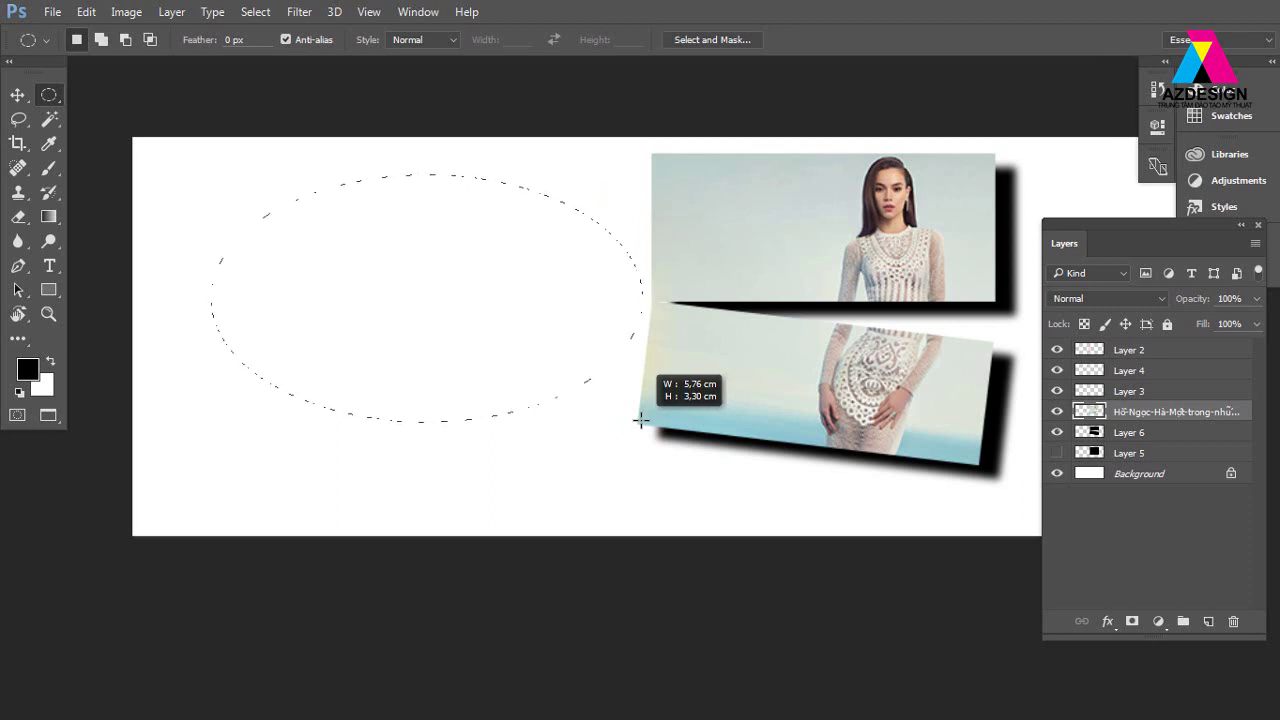
key("shift")
left_click_drag(641, 420, 641, 420)
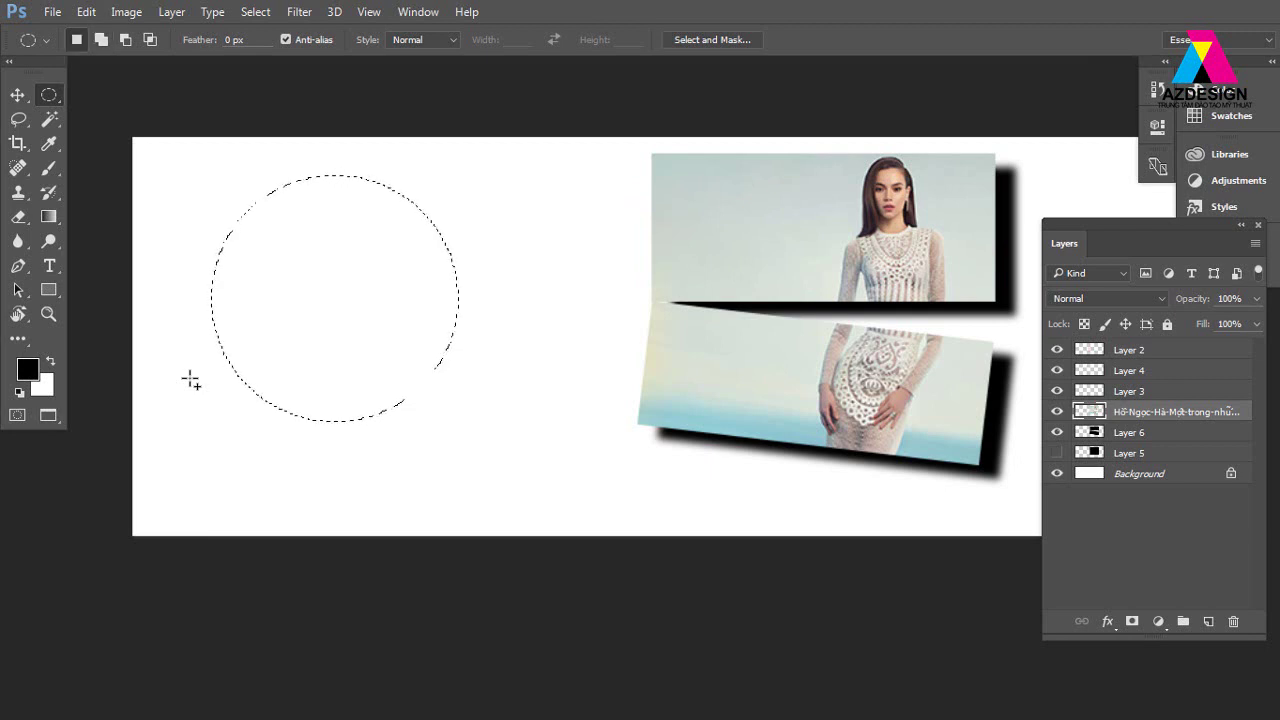
Switch to the Rectangular Marquee and Shift-drag a 3.49 × 3.49 cm square selection on the left.
right_click(48, 96)
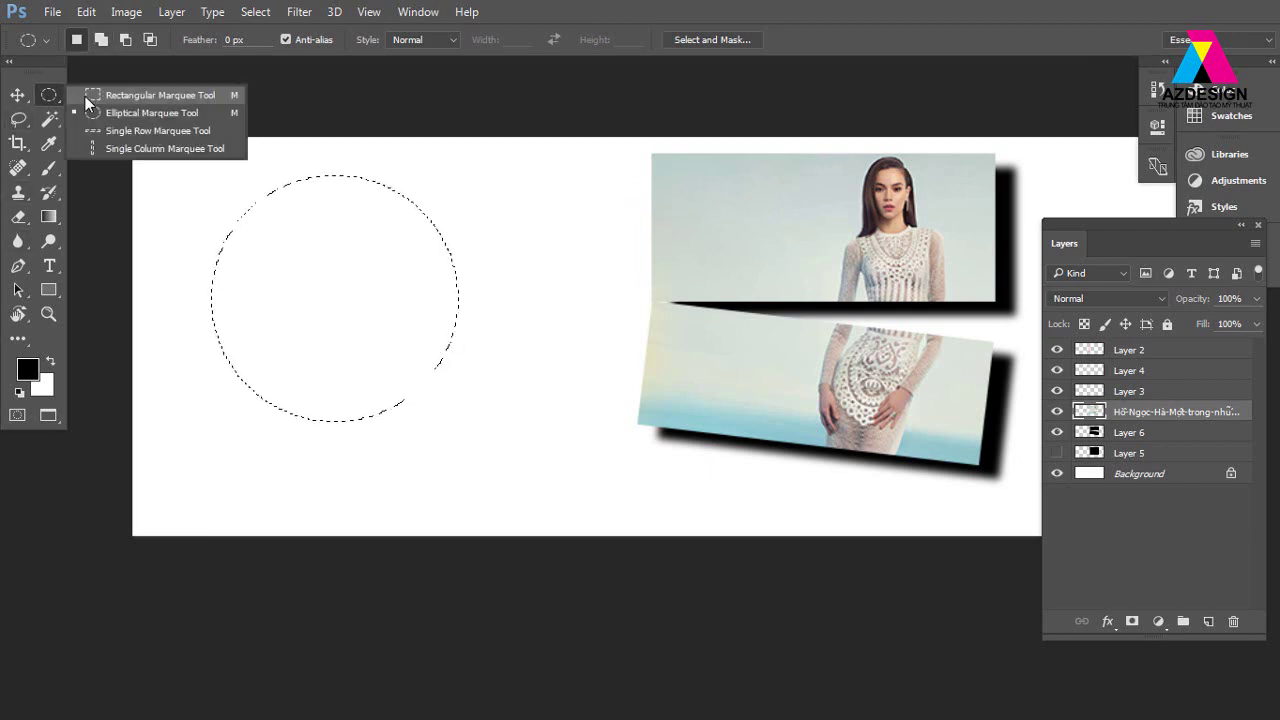
left_click(92, 102)
left_click_drag(200, 169, 548, 488)
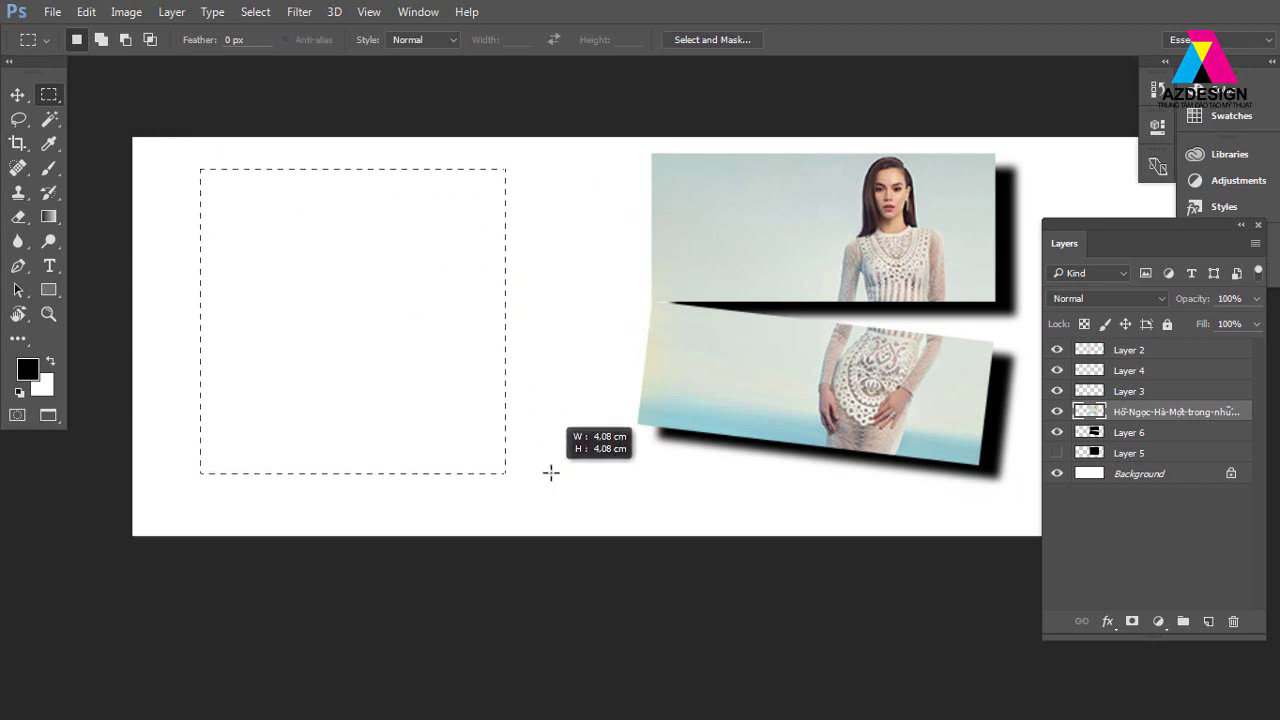
left_click_drag(548, 488, 550, 472)
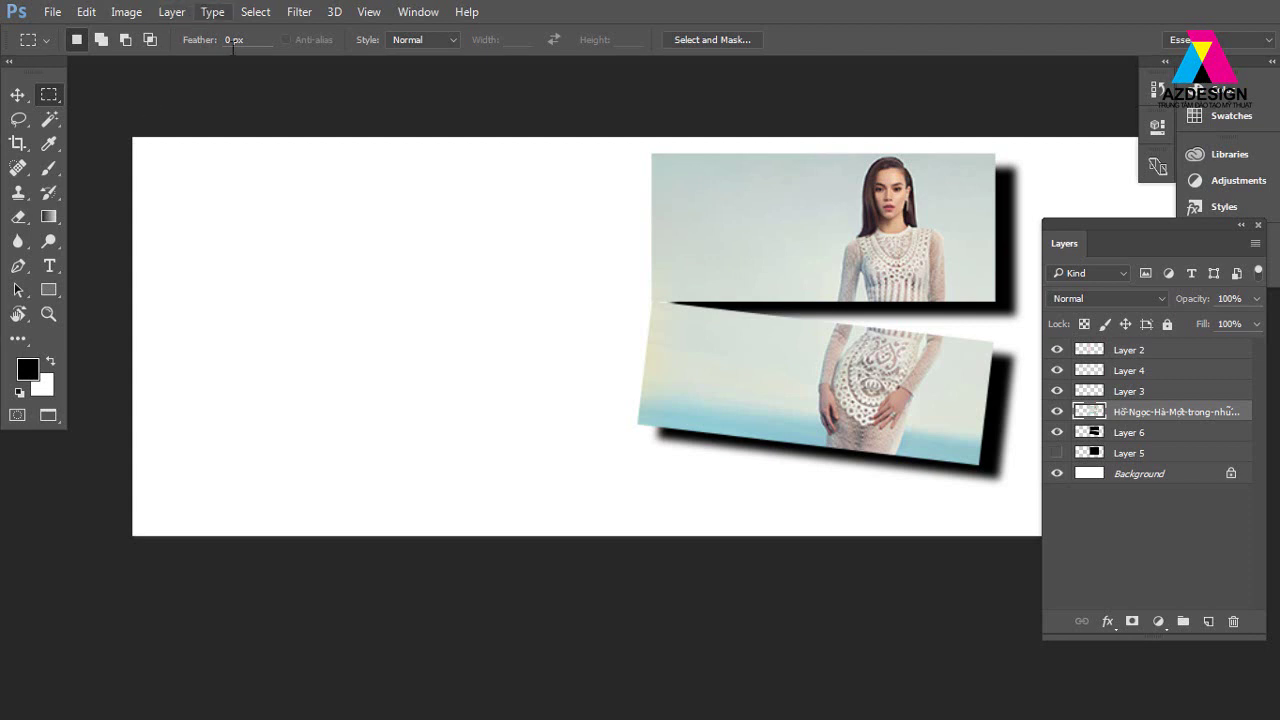
left_click_drag(190, 169, 517, 320)
left_click_drag(465, 143, 535, 147)
left_click_drag(200, 186, 538, 445)
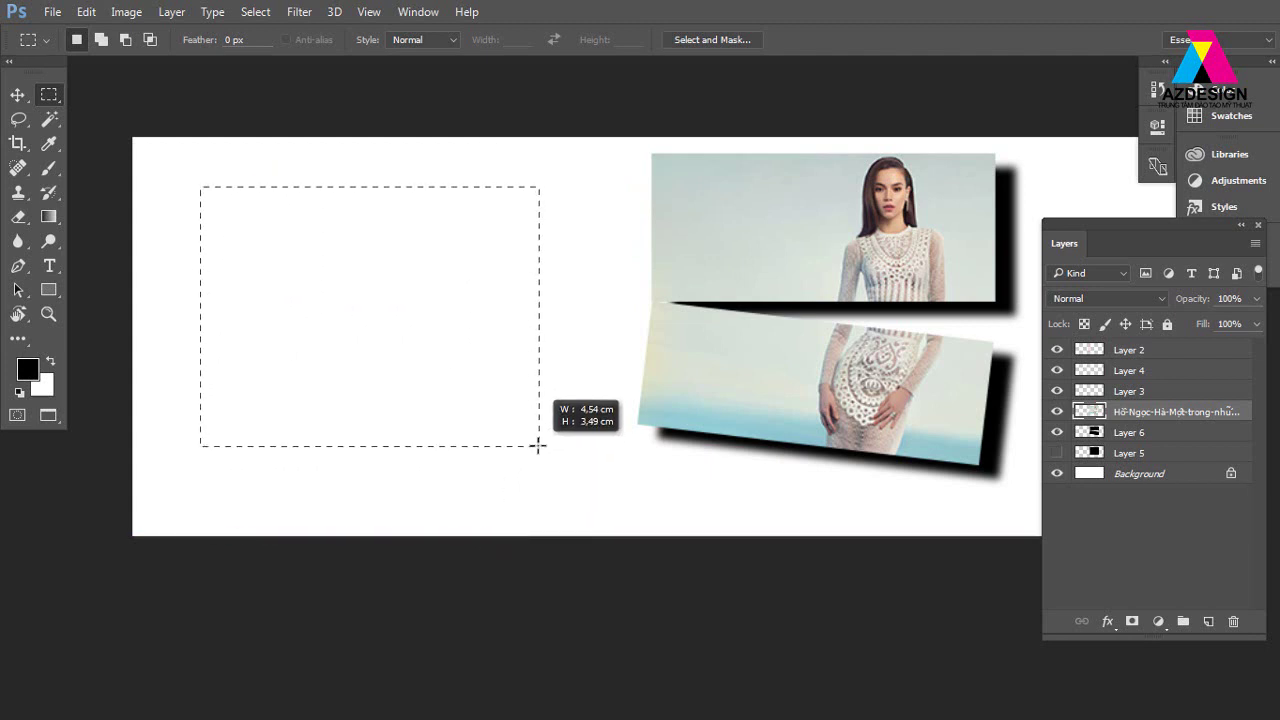
key("shift")
left_click_drag(537, 445, 537, 445)
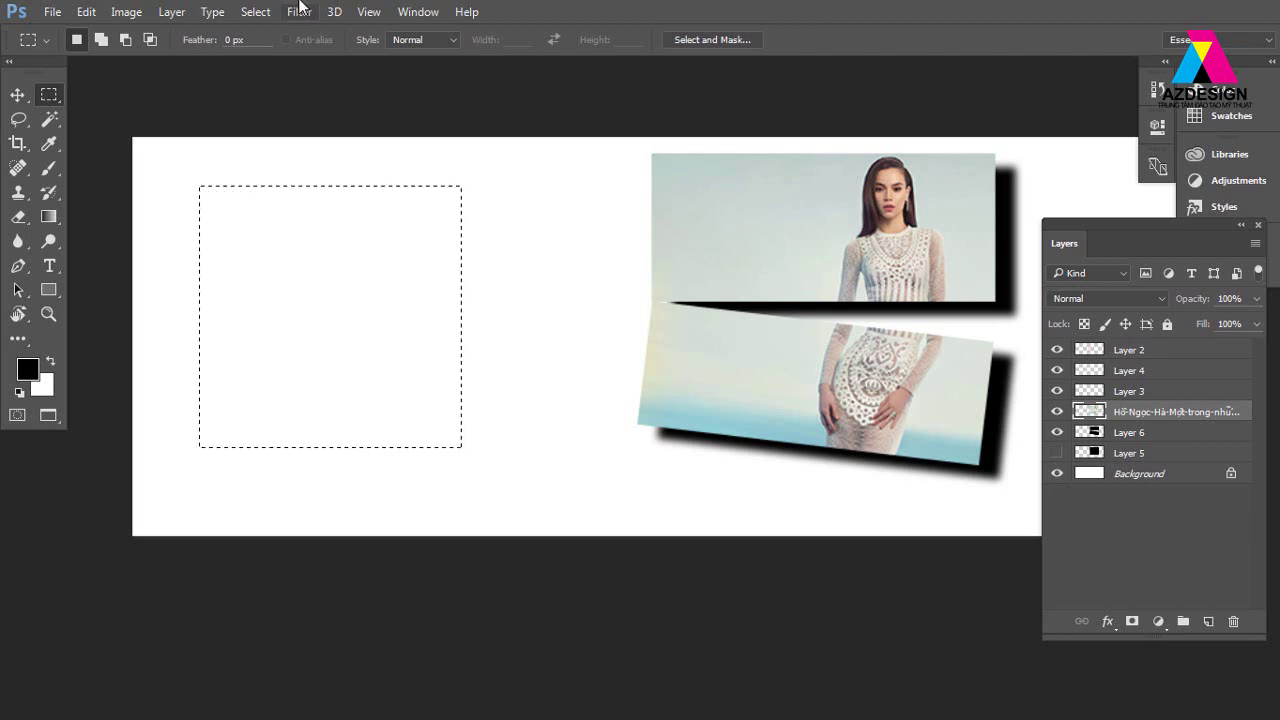
Switch to the Elliptical Marquee, drop the square, and start a small oval selection on the left.
right_click(49, 100)
left_click(95, 112)
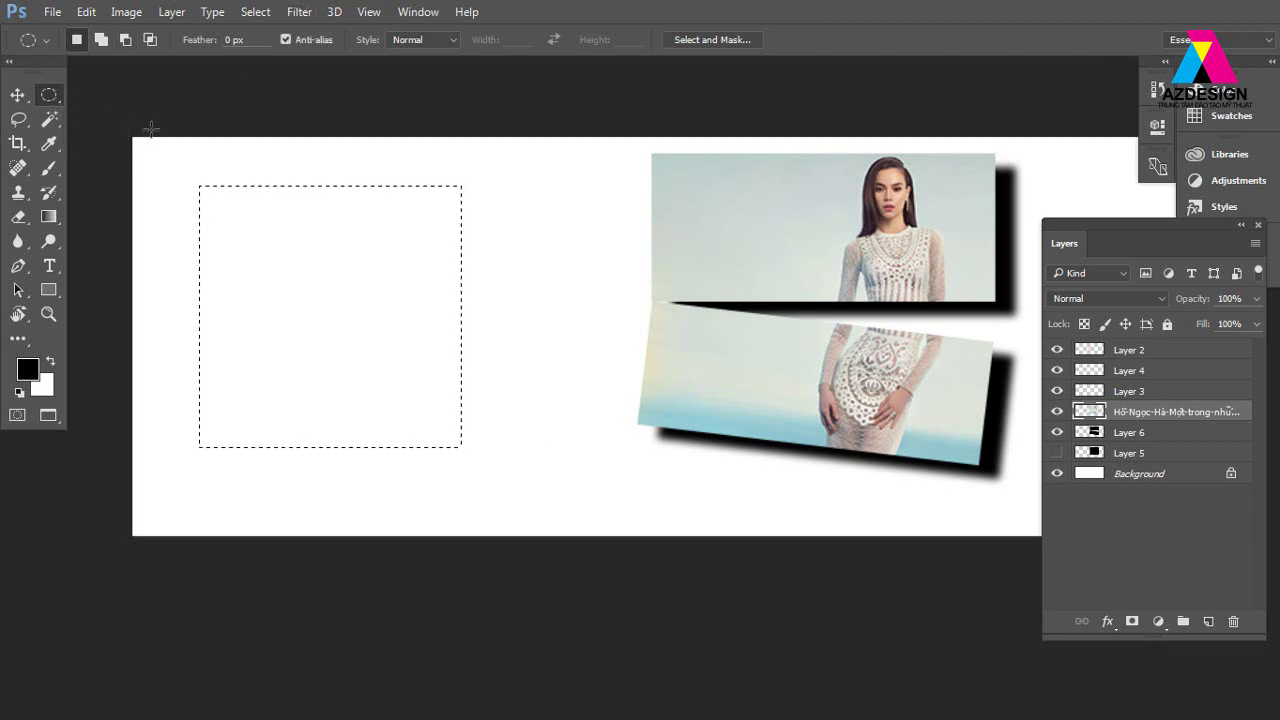
left_click(423, 146)
left_click_drag(232, 197, 407, 476)
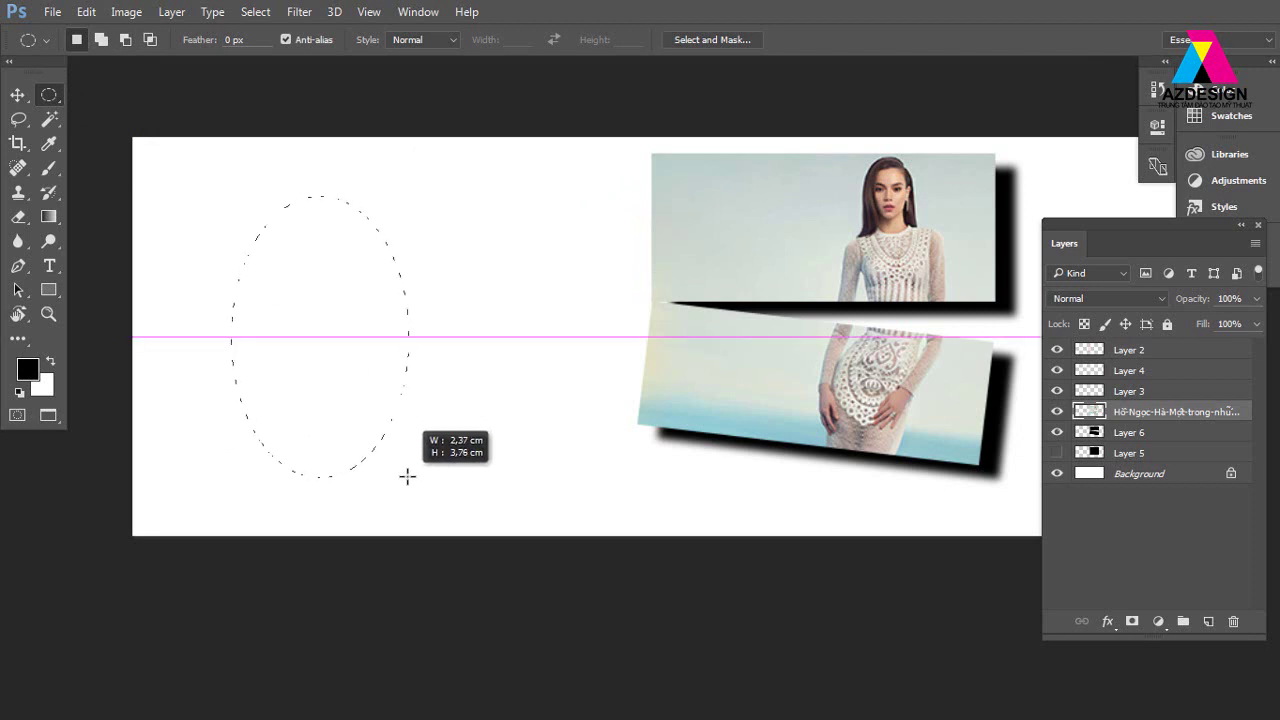
left_click(460, 300)
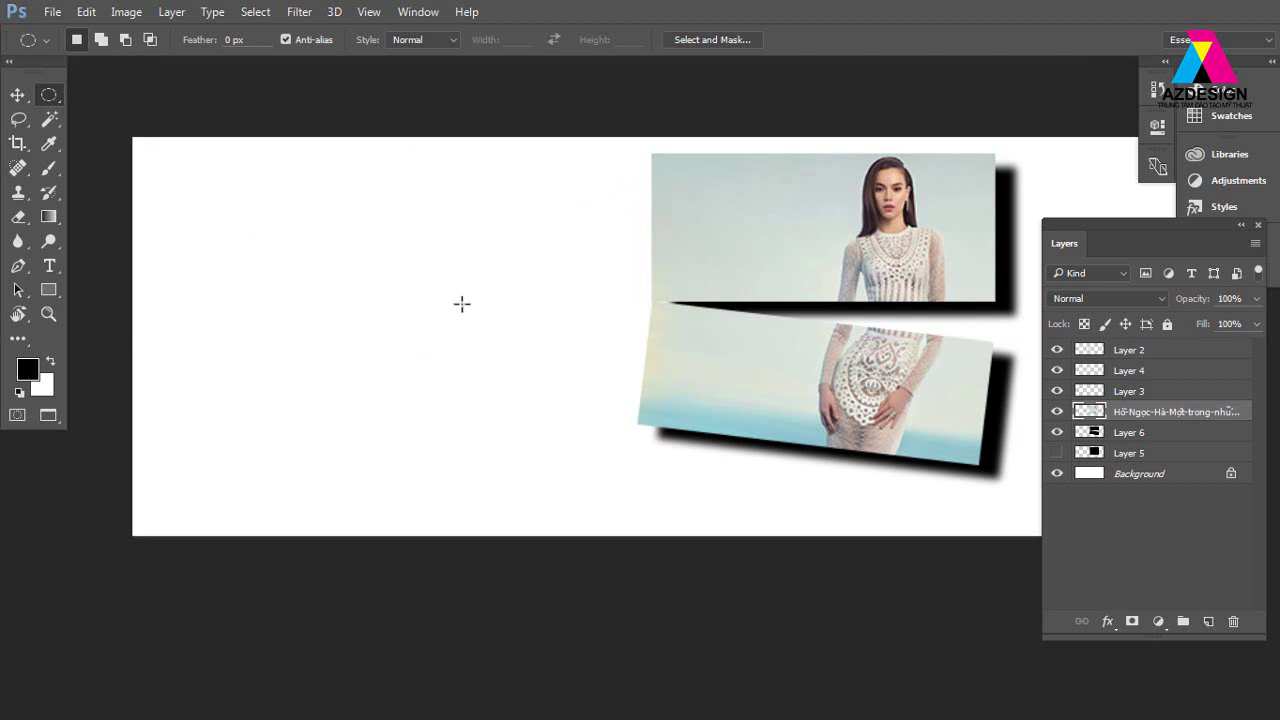
mouse_move(305, 218)
left_mouse_down()
mouse_move(465, 420)
mouse_move(480, 395)
left_mouse_up()
Add overlapping circles and ovals to the selection to build a cloud shape.
mouse_move(328, 150)
left_mouse_down()
mouse_move(614, 430)
mouse_move(578, 378)
left_mouse_up()
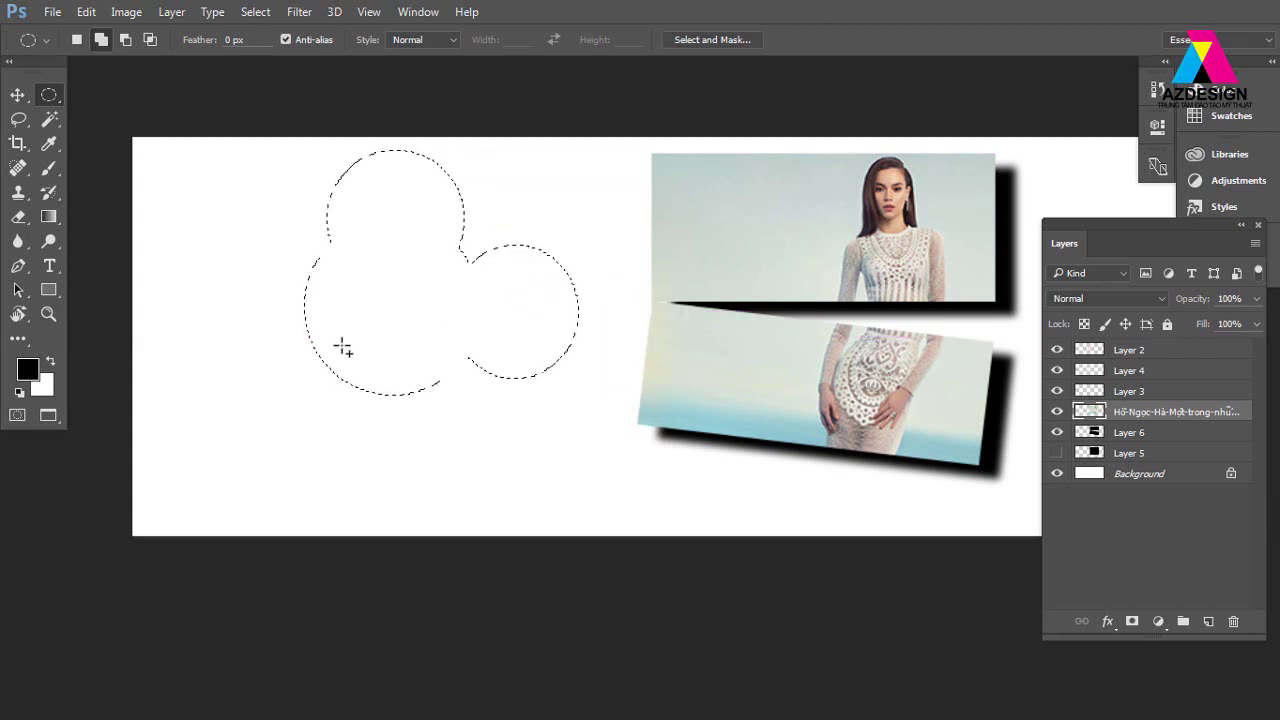
left_click_drag(340, 345, 468, 495)
left_click_drag(200, 288, 337, 408)
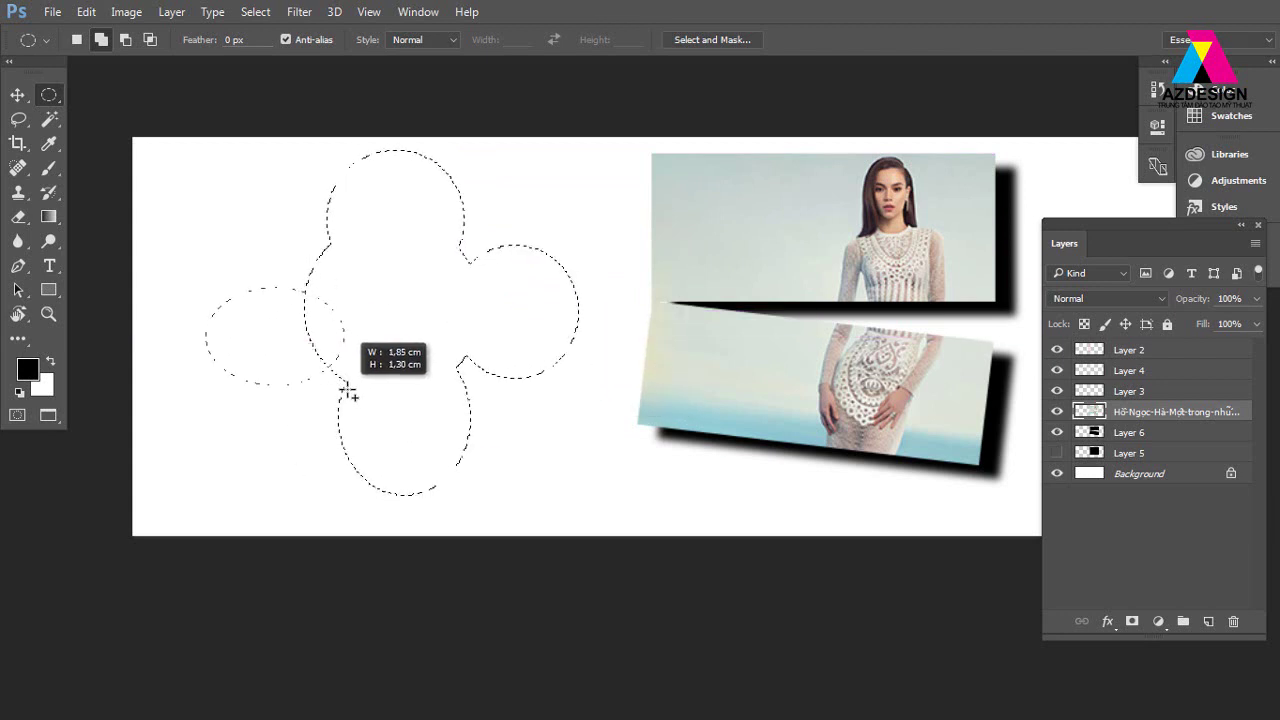
left_click_drag(238, 189, 378, 340)
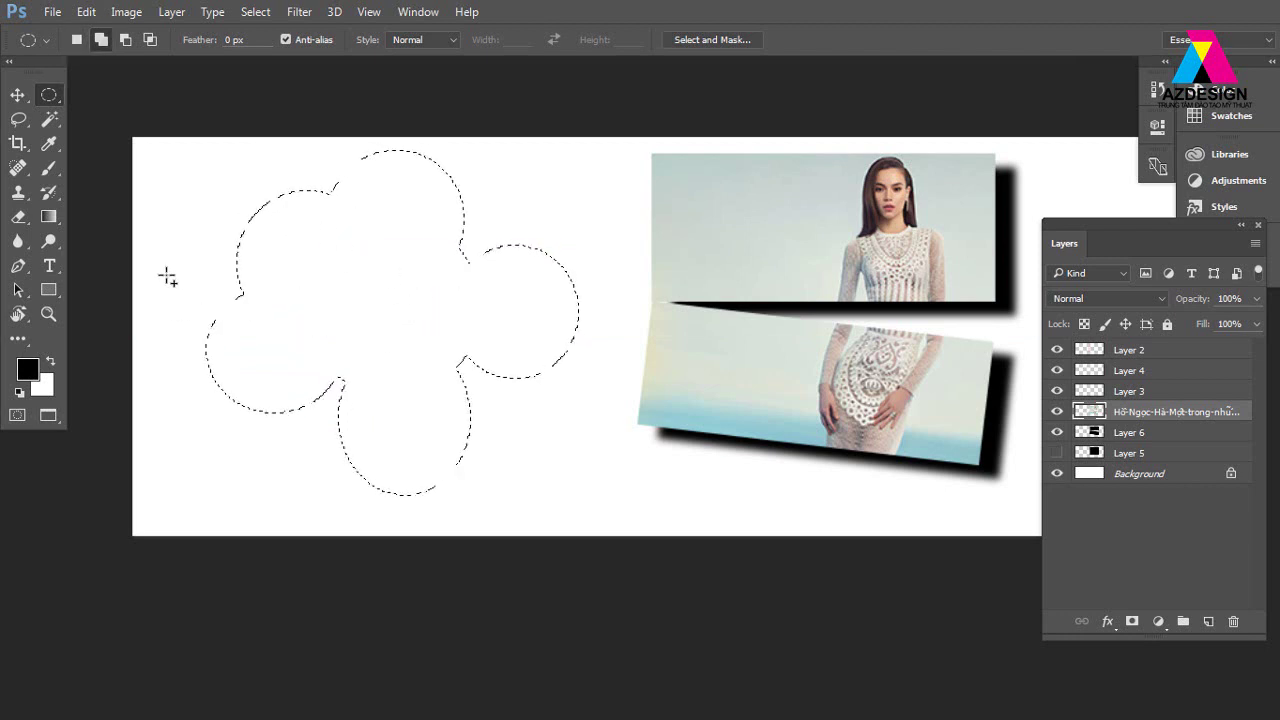
left_click_drag(155, 250, 280, 333)
left_click_drag(460, 195, 677, 376)
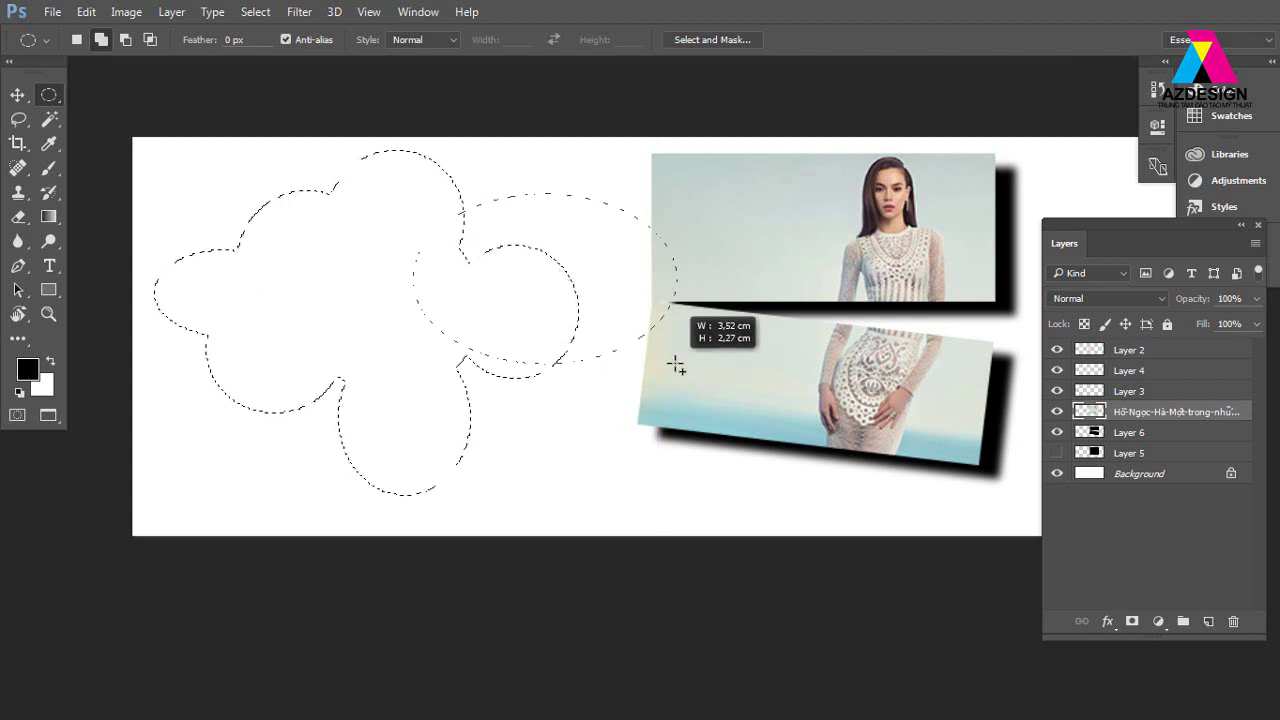
mouse_move(443, 309)
left_mouse_down()
mouse_move(603, 418)
mouse_move(611, 449)
left_mouse_up()
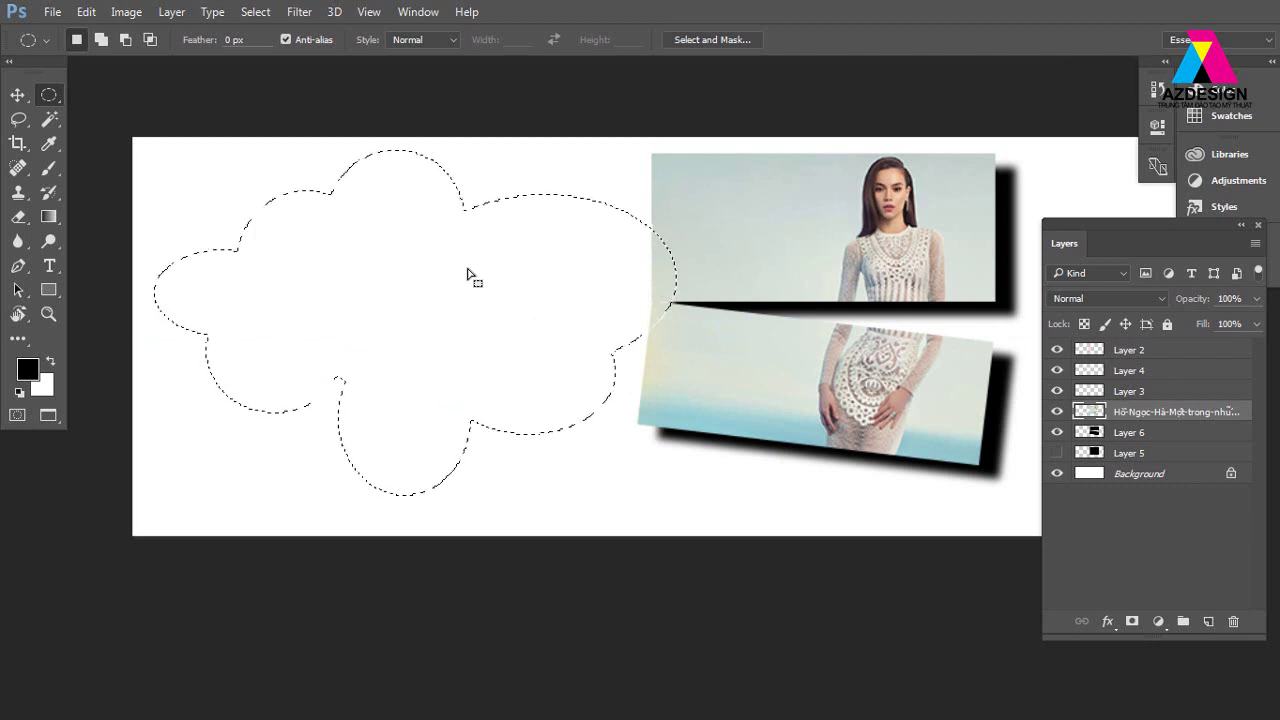
left_click_drag(426, 171, 574, 334)
Fill the cloud selection with black on a new layer, then merge that layer down.
left_click(1208, 622)
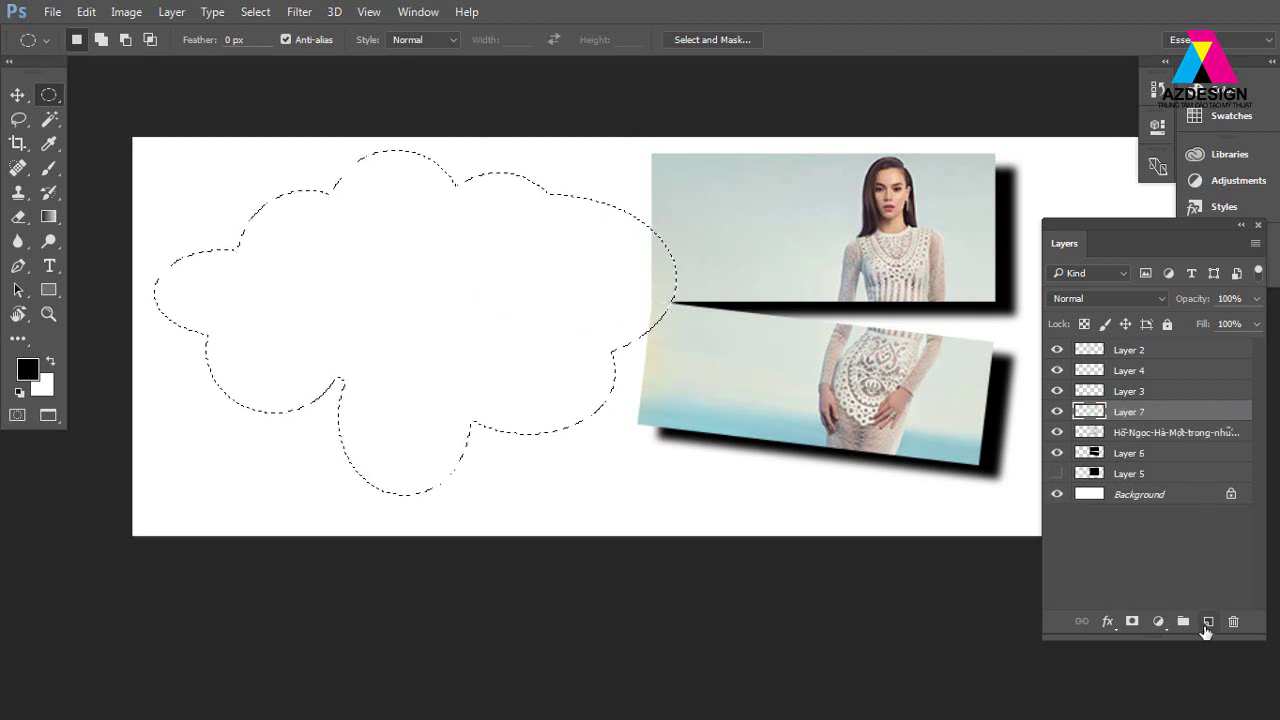
key("alt+BackSpace")
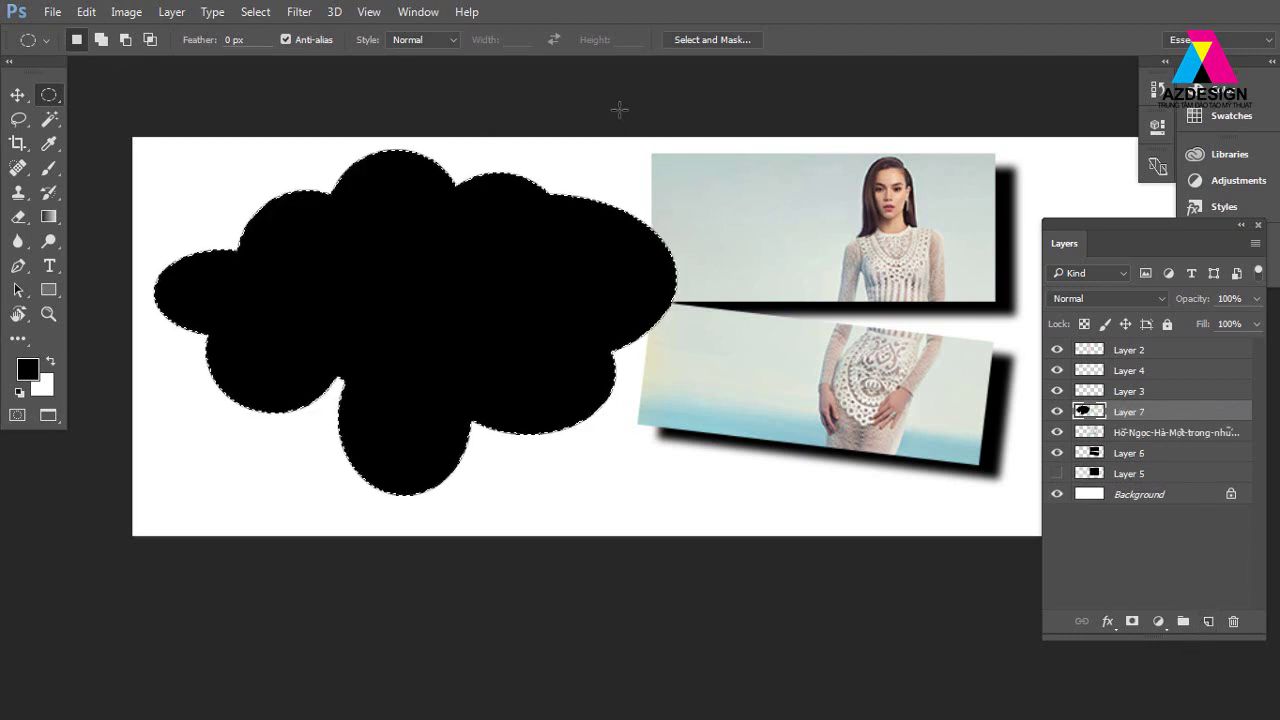
left_click_drag(616, 102, 757, 214)
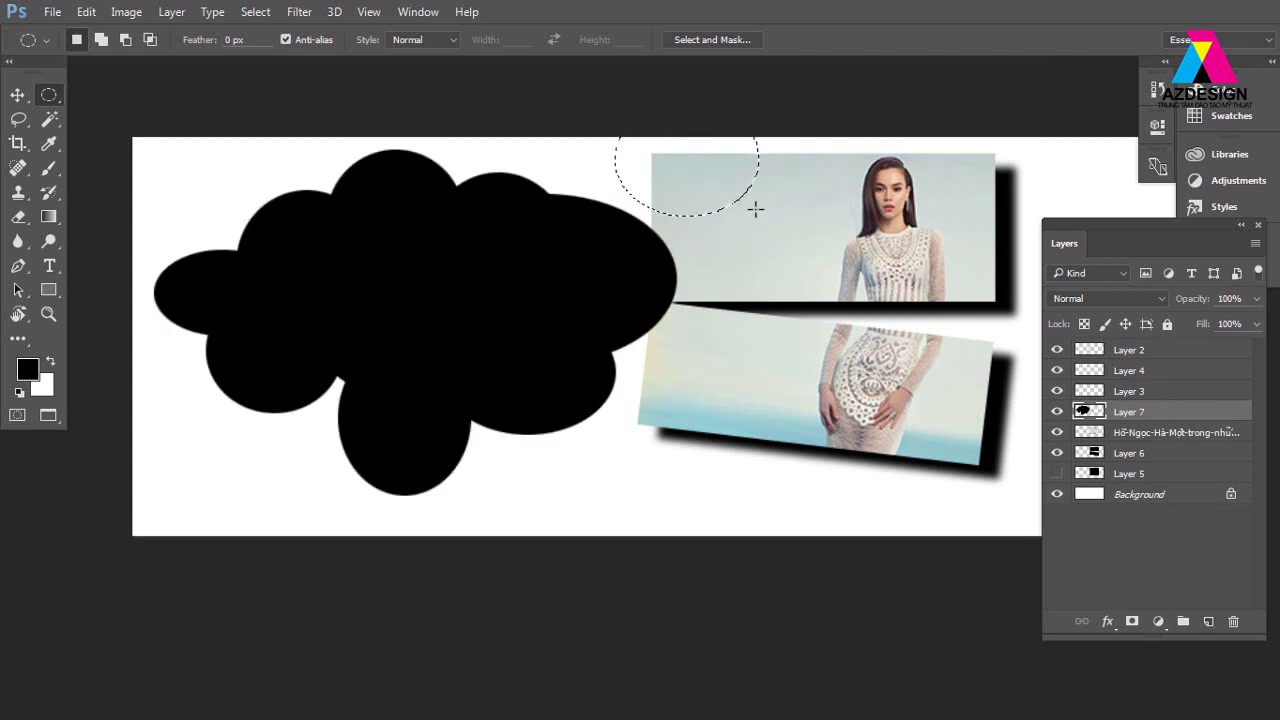
left_click_drag(540, 380, 455, 511)
left_click(766, 371)
left_click(16, 95)
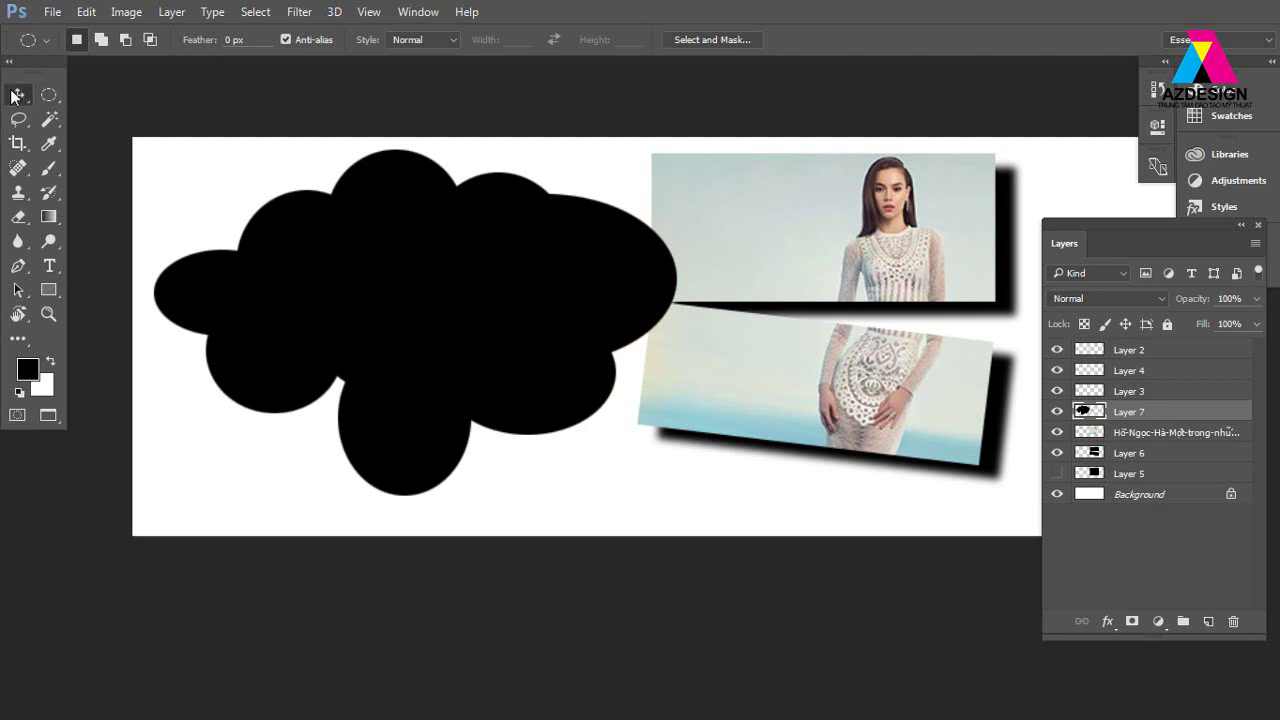
right_click(411, 254)
left_click(436, 262)
Select two overlapping tall ellipses side by side on the left with the Elliptical Marquee.
key("ctrl+e")
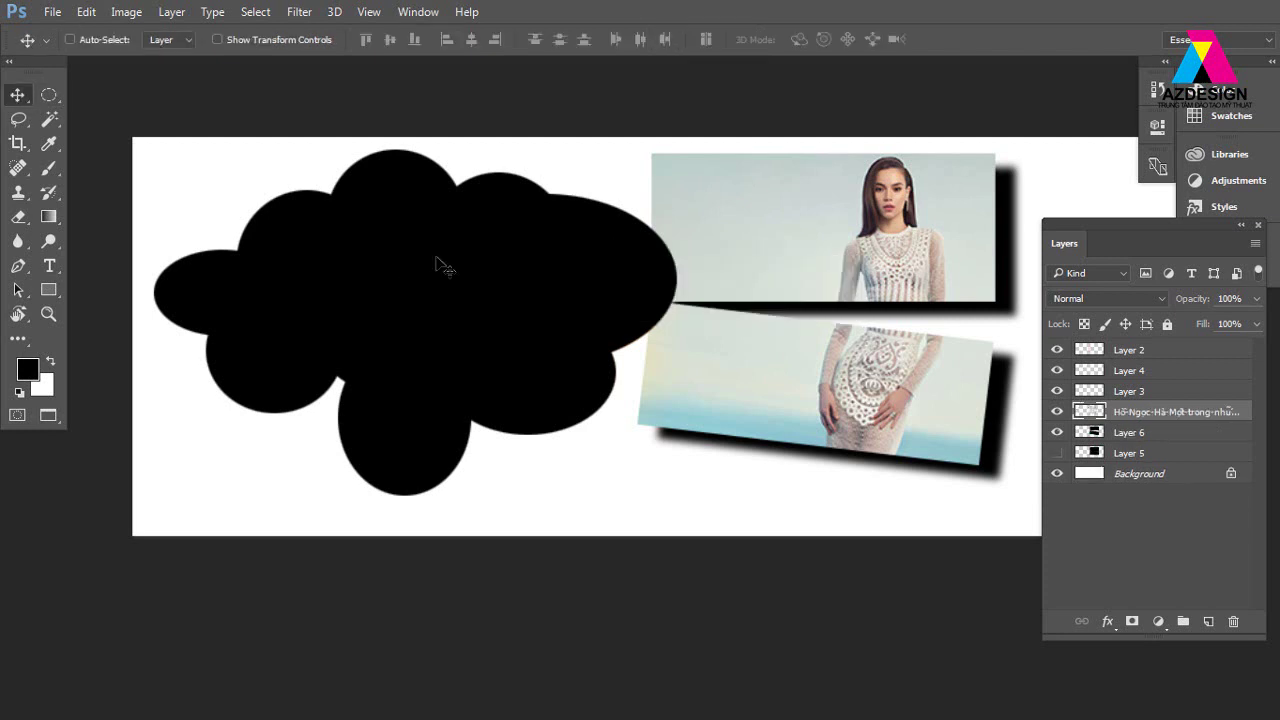
left_click_drag(48, 95, 96, 115)
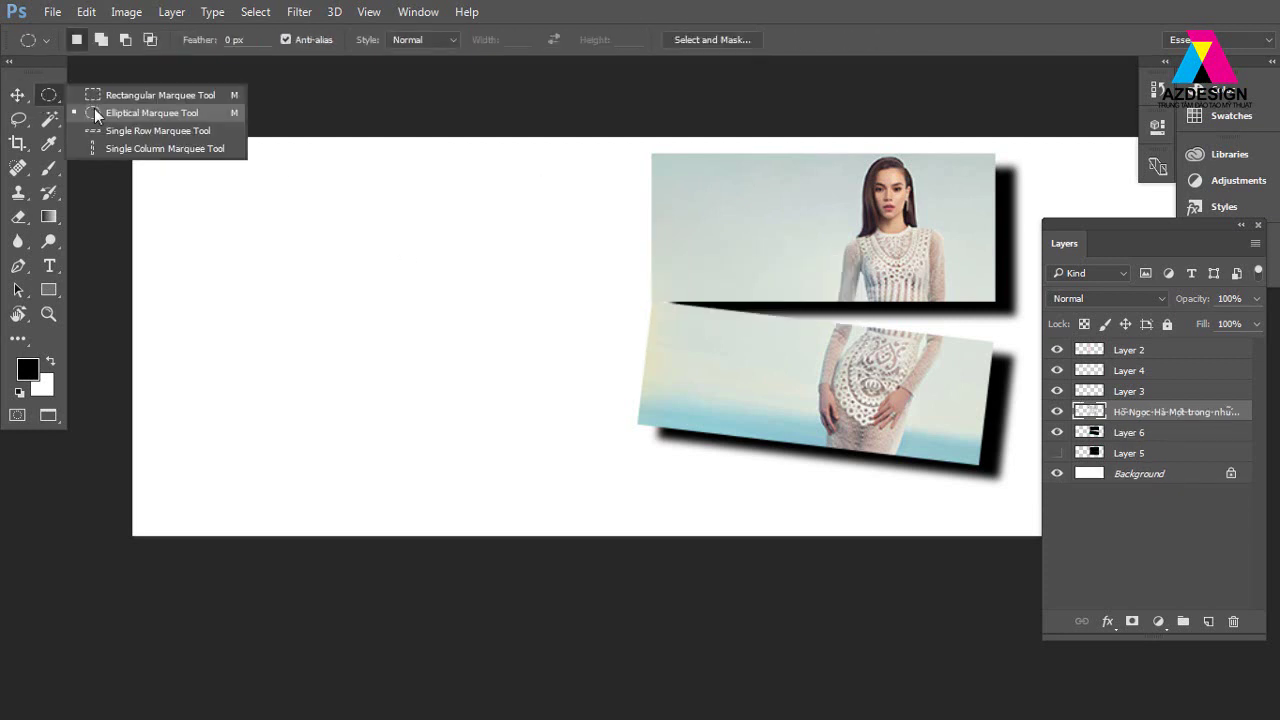
left_click(96, 113)
left_click_drag(246, 205, 393, 429)
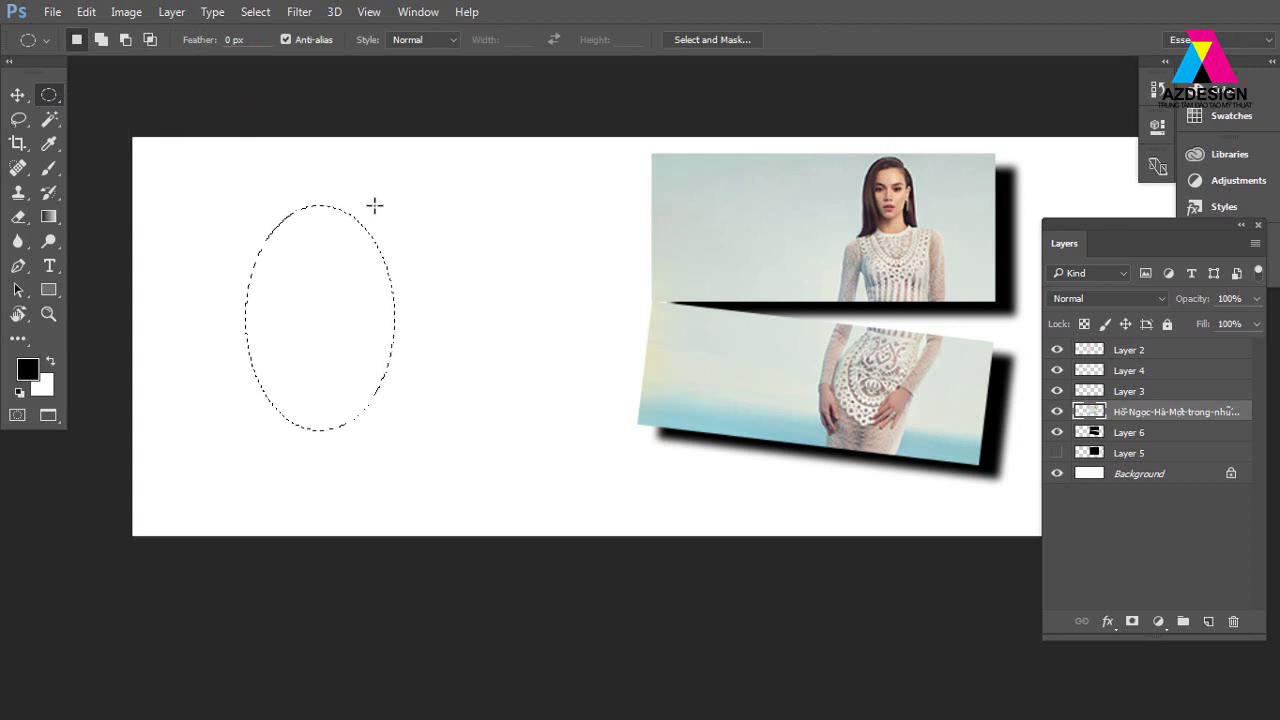
key("shift")
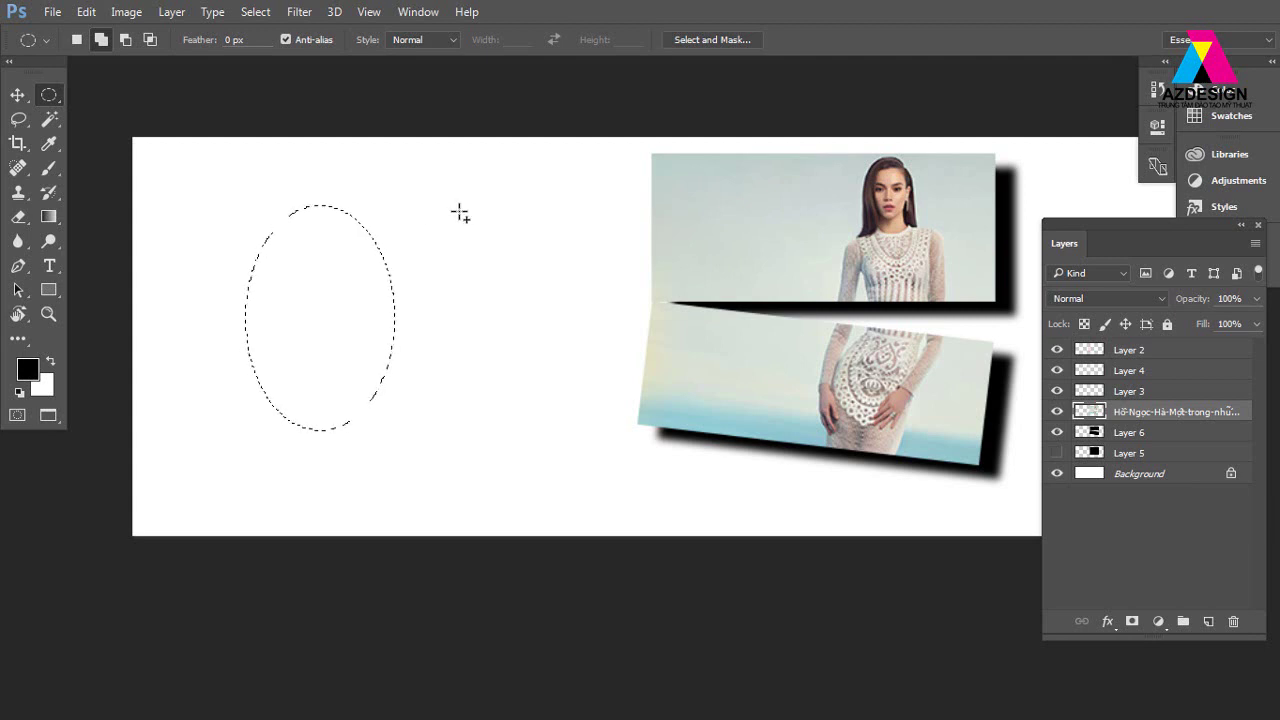
mouse_move(457, 209)
left_mouse_down()
mouse_move(331, 443)
mouse_move(313, 428)
left_mouse_up()
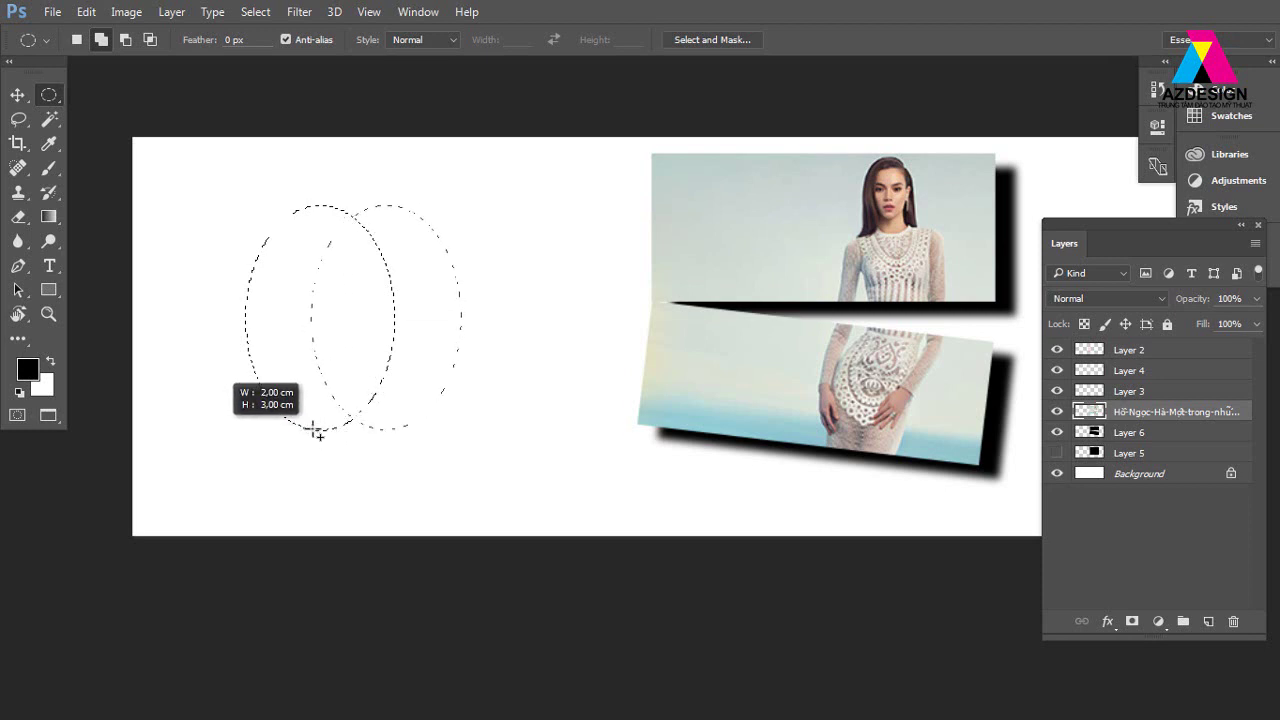
left_click_drag(313, 428, 313, 431)
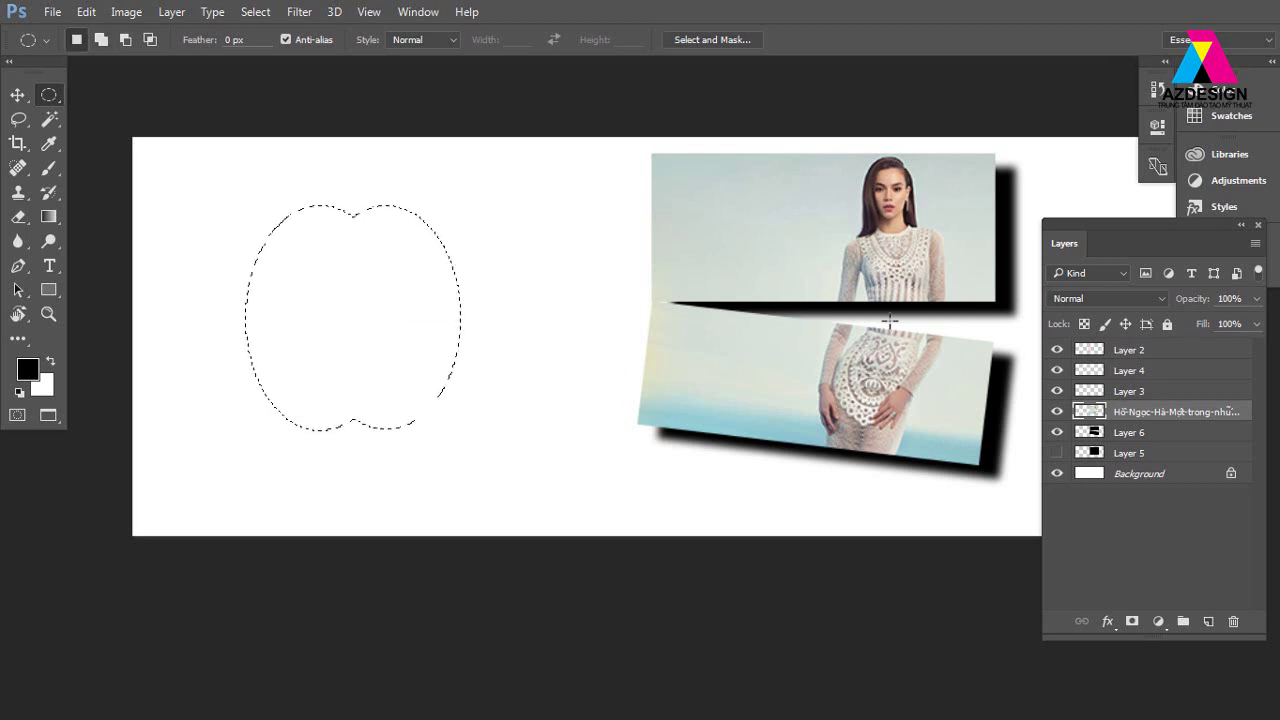
Fill the two-ellipse selection with black on a new Layer 7 and deselect.
left_click(1210, 622)
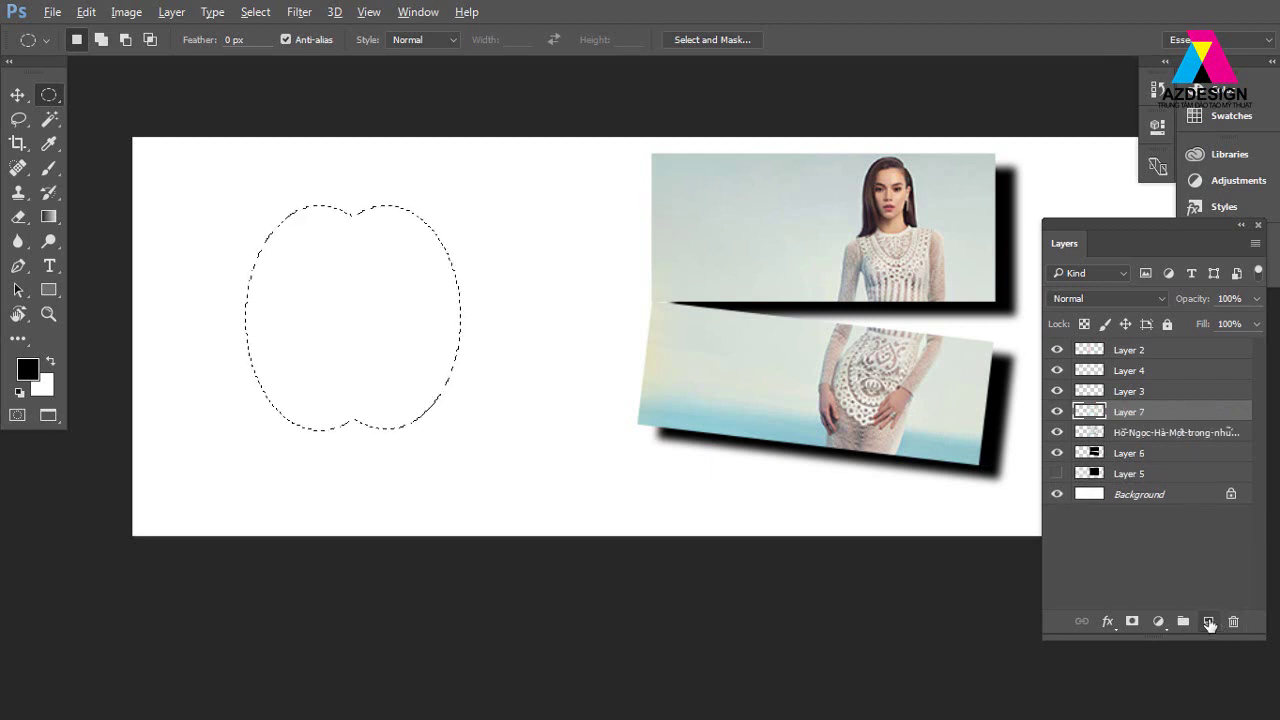
key("alt+BackSpace")
key("ctrl+d")
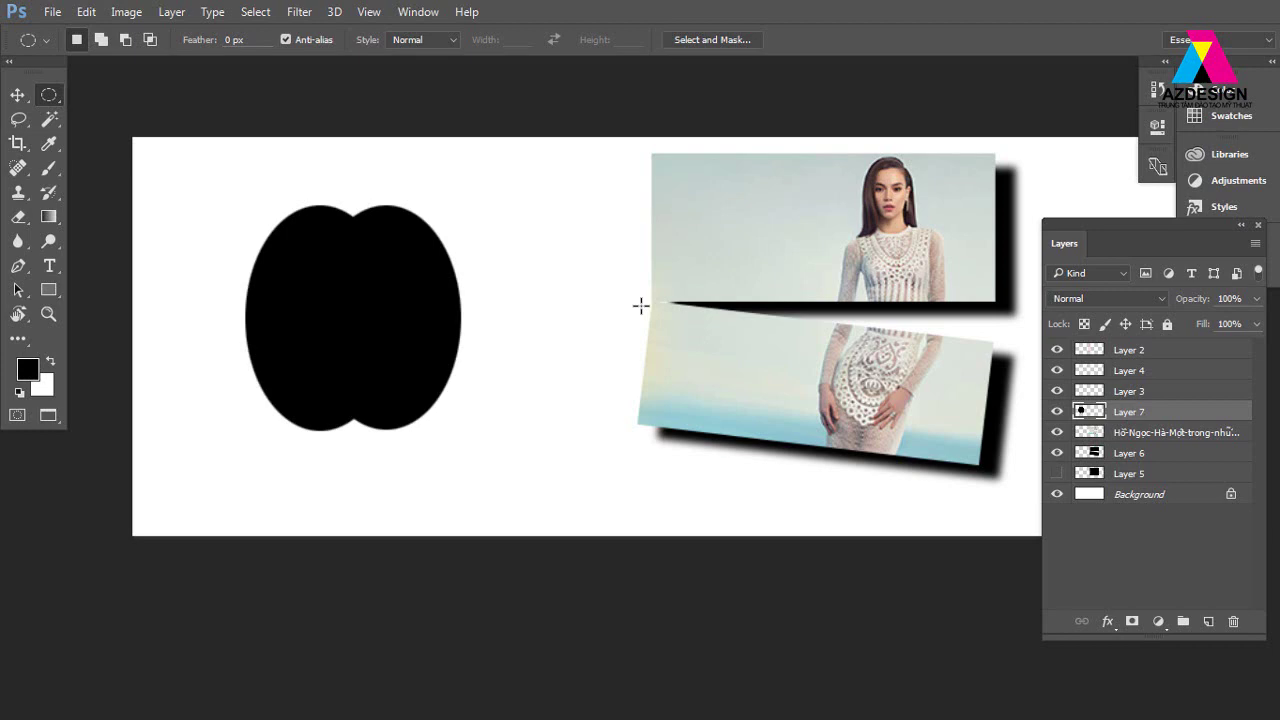
Cut a round bite from the right side of the apple shape's selection.
left_click_drag(528, 257, 409, 391)
key("Delete")
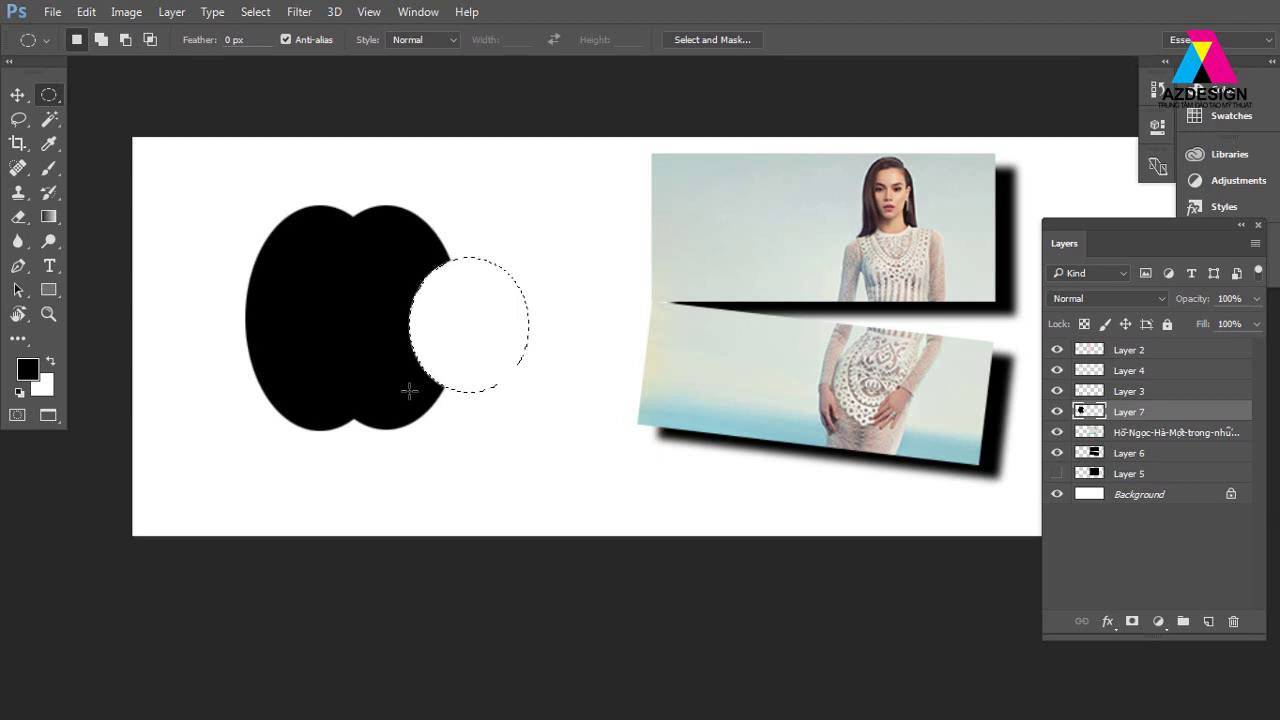
key("Delete")
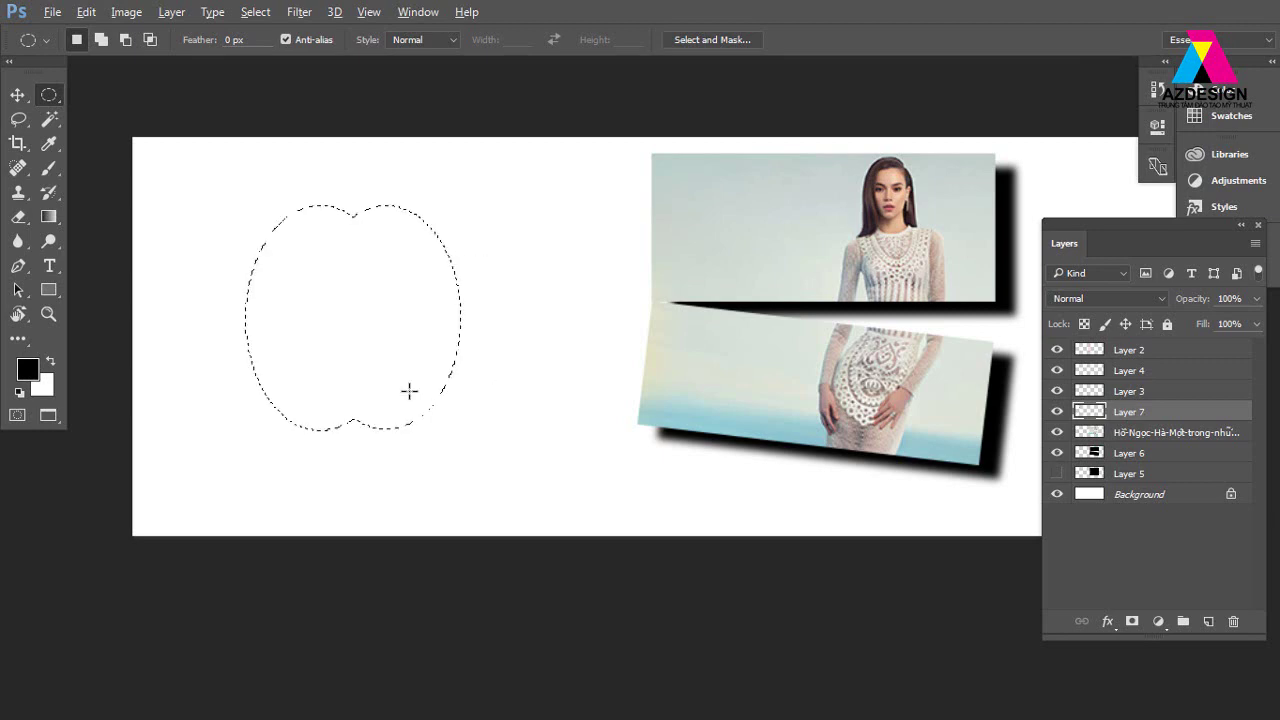
key("shift")
key("alt")
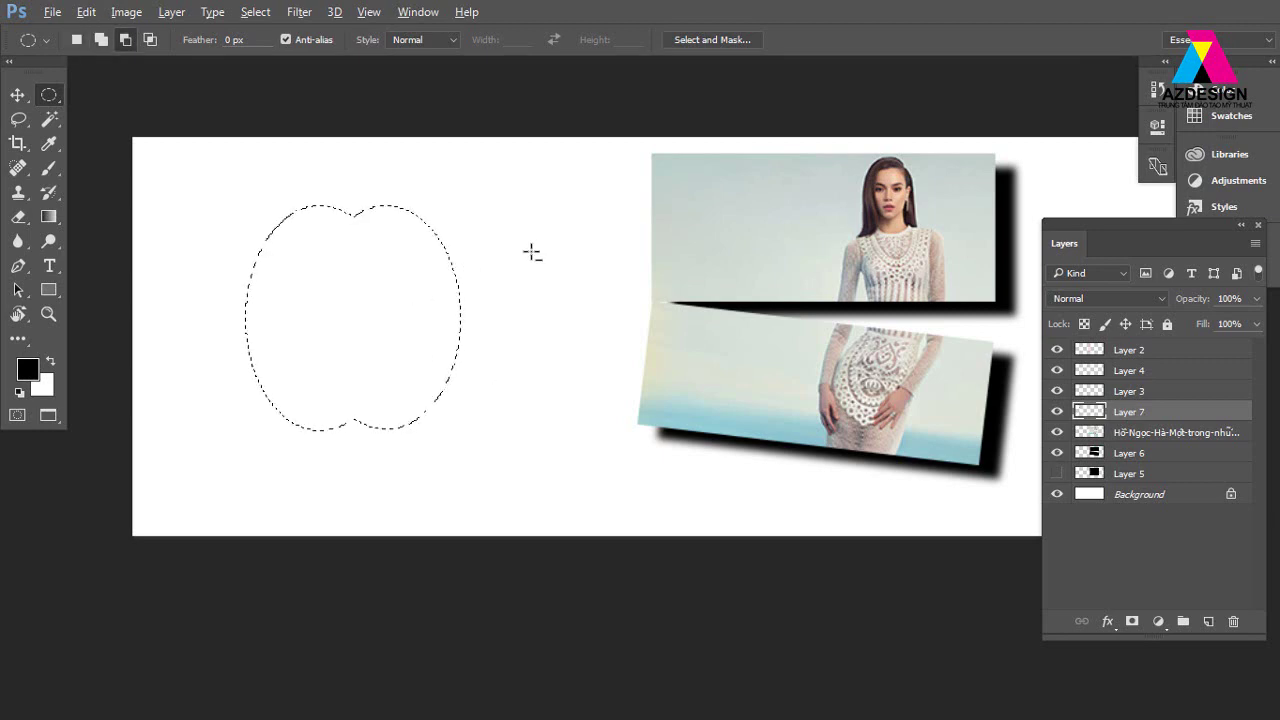
left_click_drag(532, 253, 408, 397)
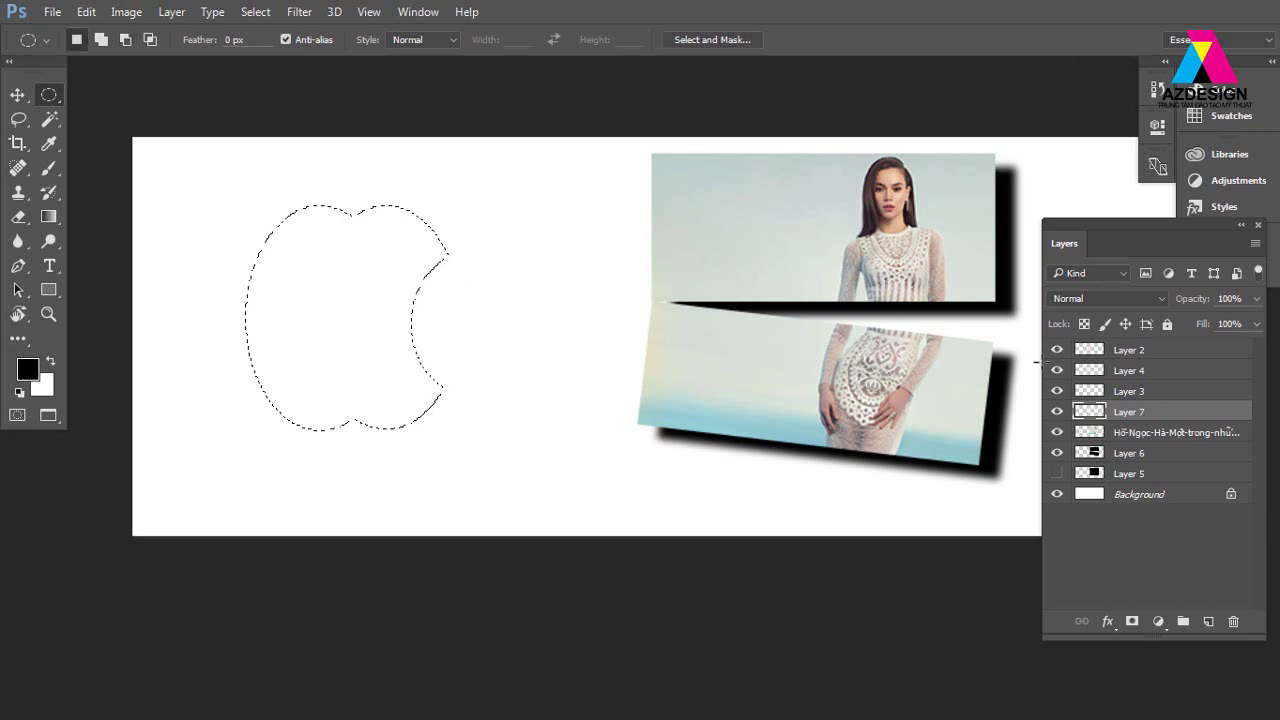
Fill the bitten apple selection with black on a new Layer 8 and deselect.
left_click(1208, 621)
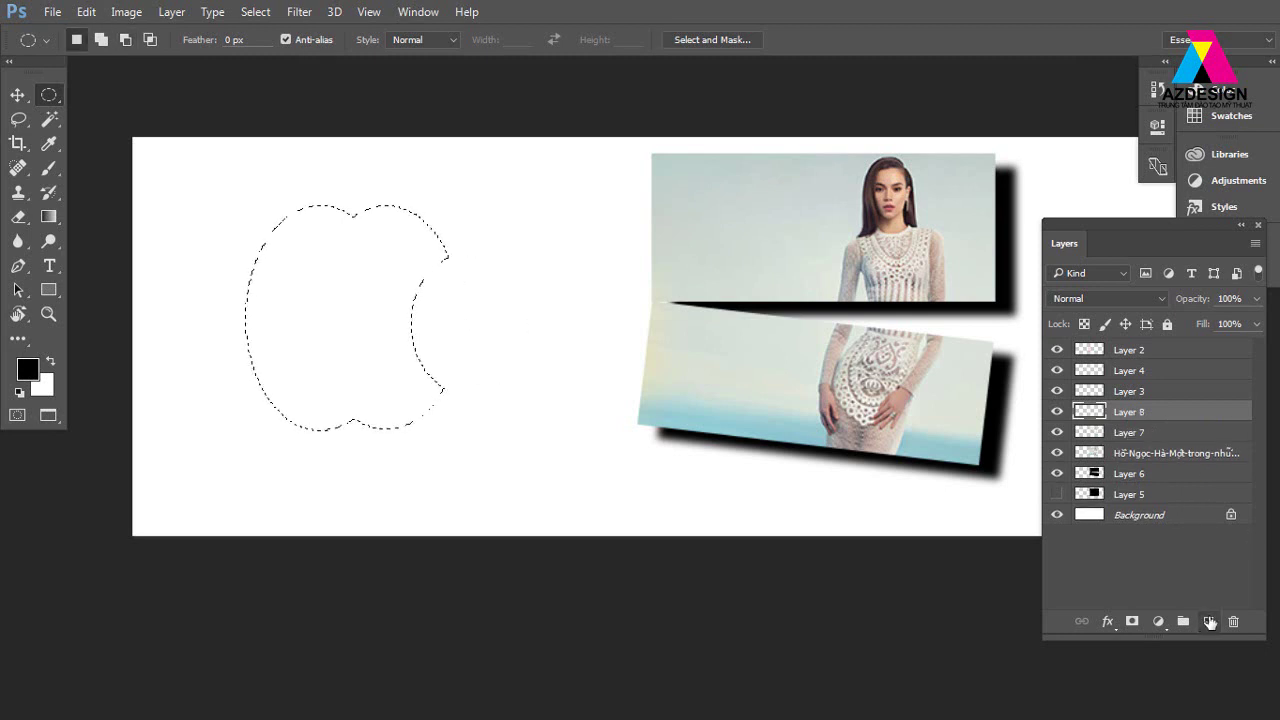
key("alt+Delete")
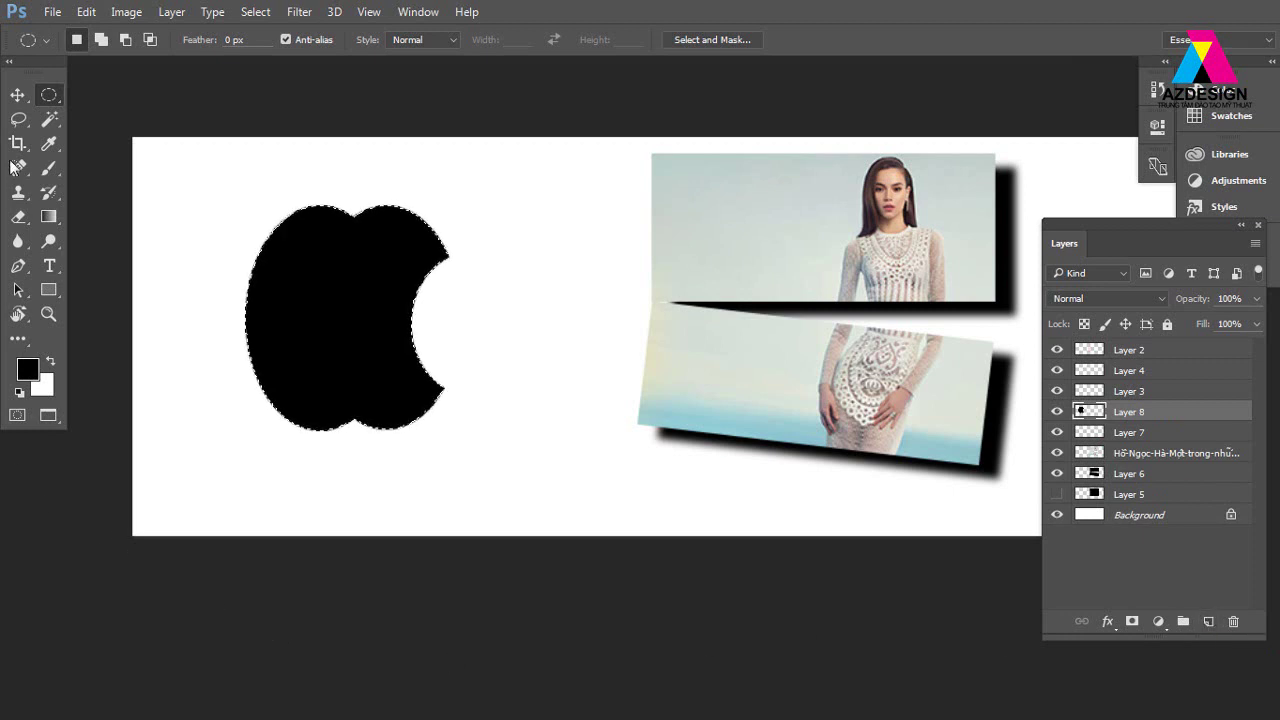
left_click(17, 94)
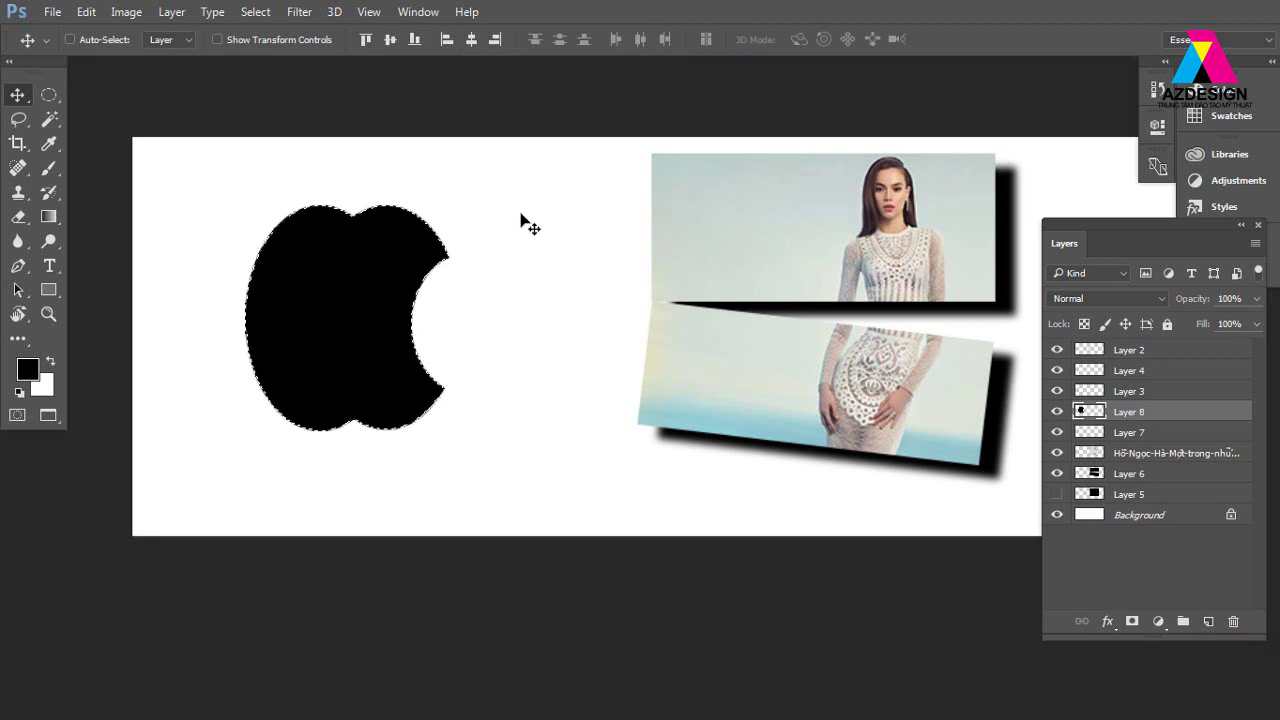
key("ctrl+d")
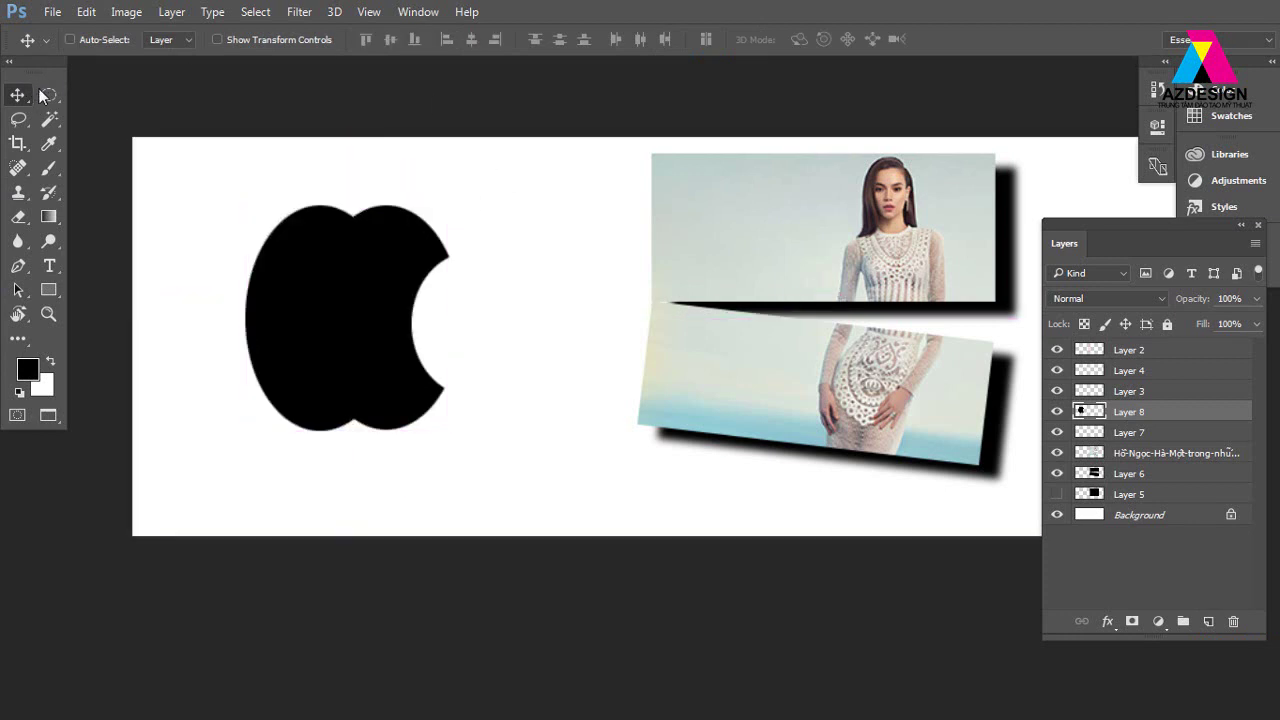
left_click(47, 94)
Select a lens-shaped area right of the apple by intersecting two circular elliptical marquee selections.
left_click_drag(490, 184, 645, 341)
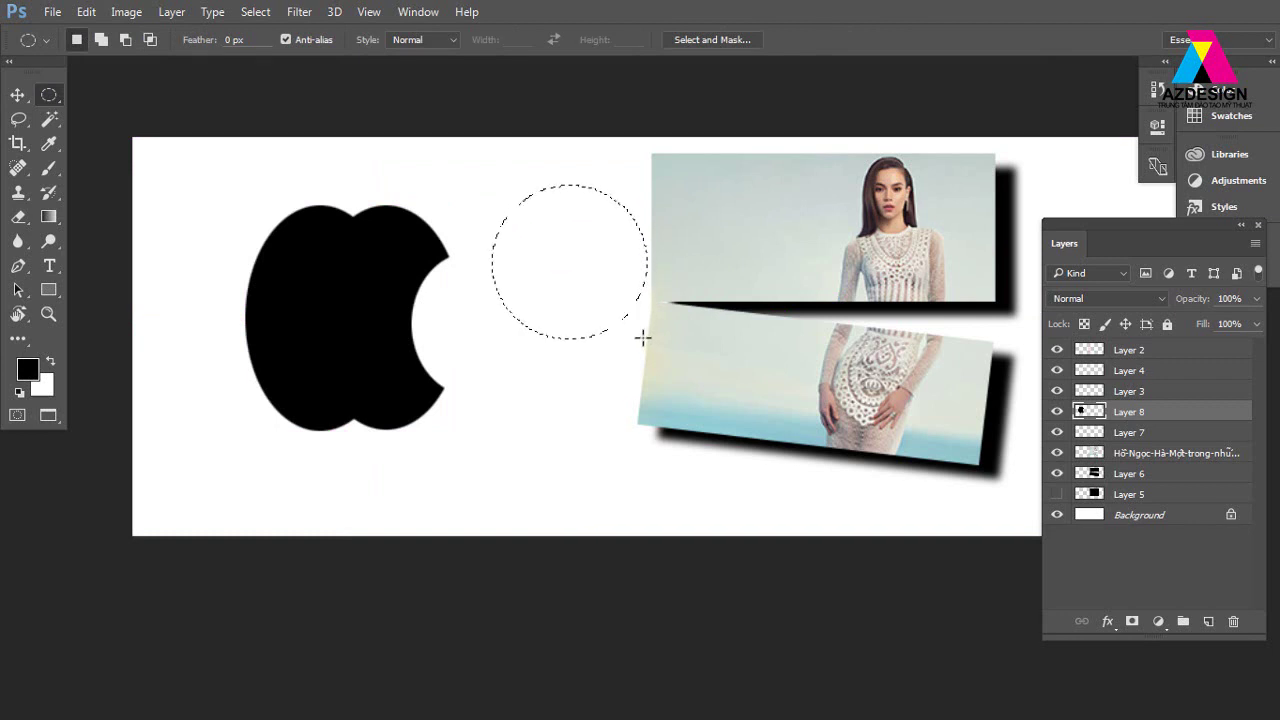
key("shift+alt")
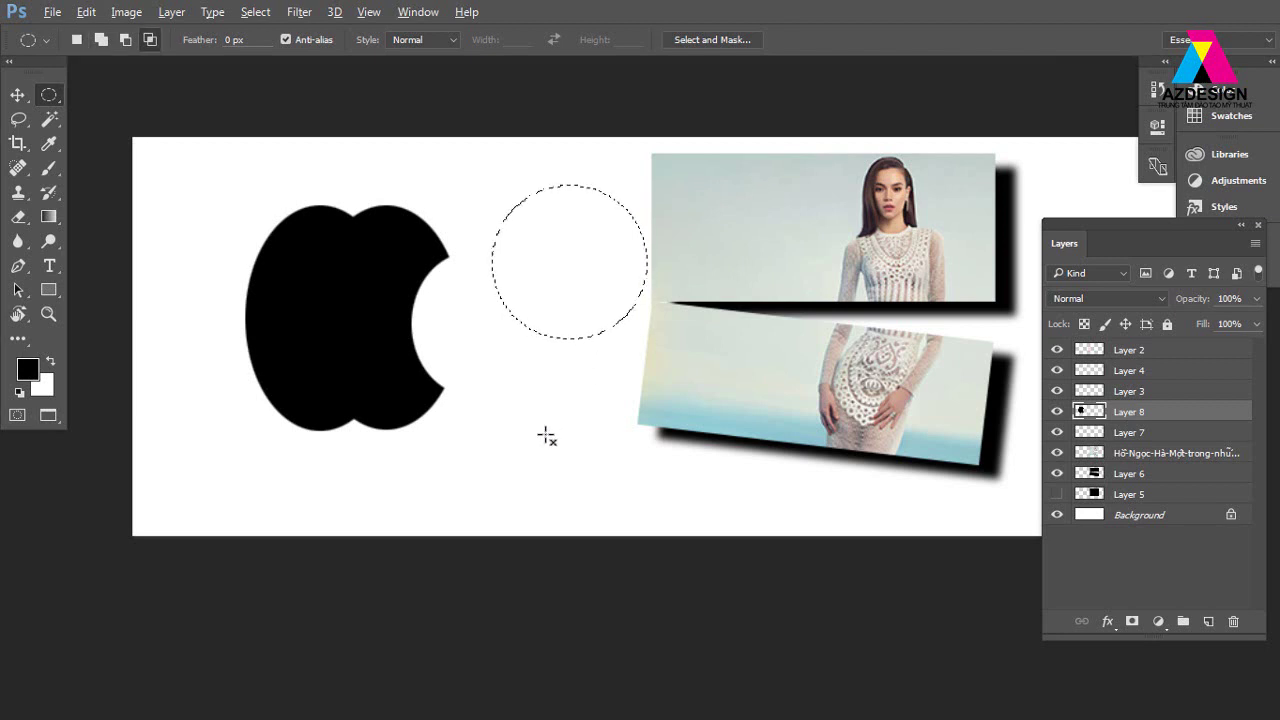
left_click_drag(546, 435, 732, 262)
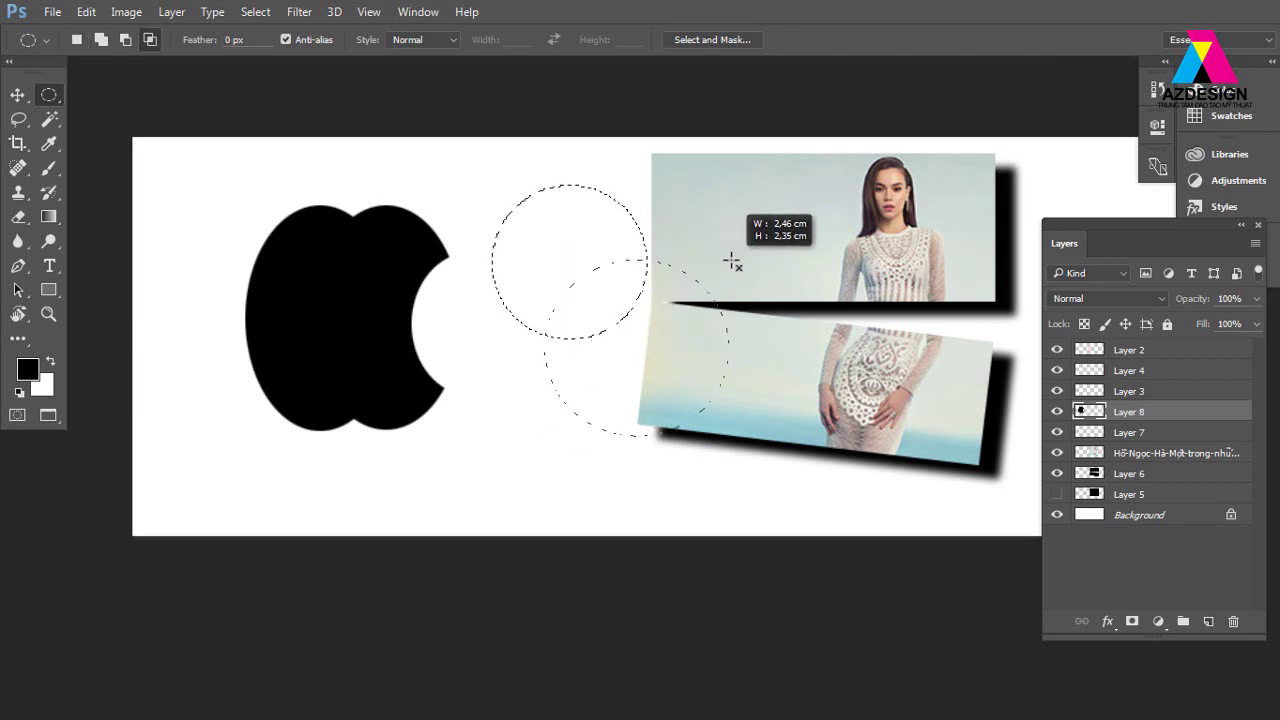
left_click_drag(732, 262, 729, 258)
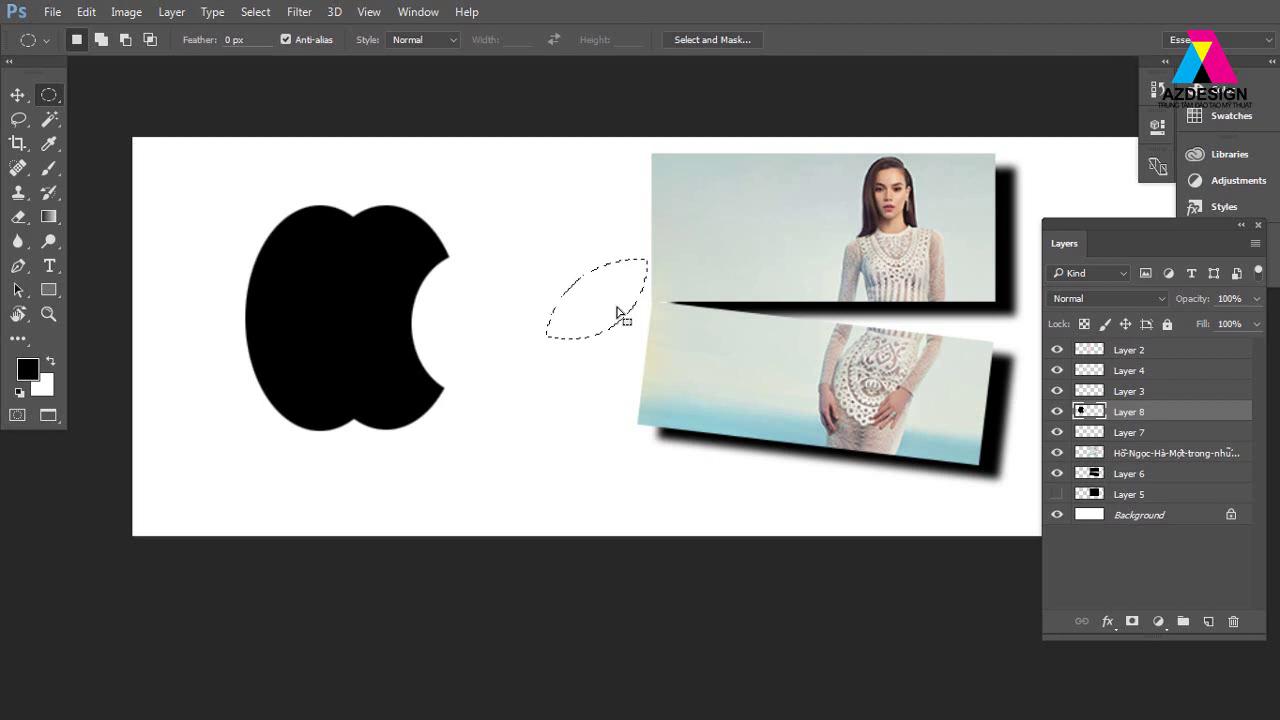
Fill the lens selection with black on a new layer.
key("ctrl+shift+n")
key("Return")
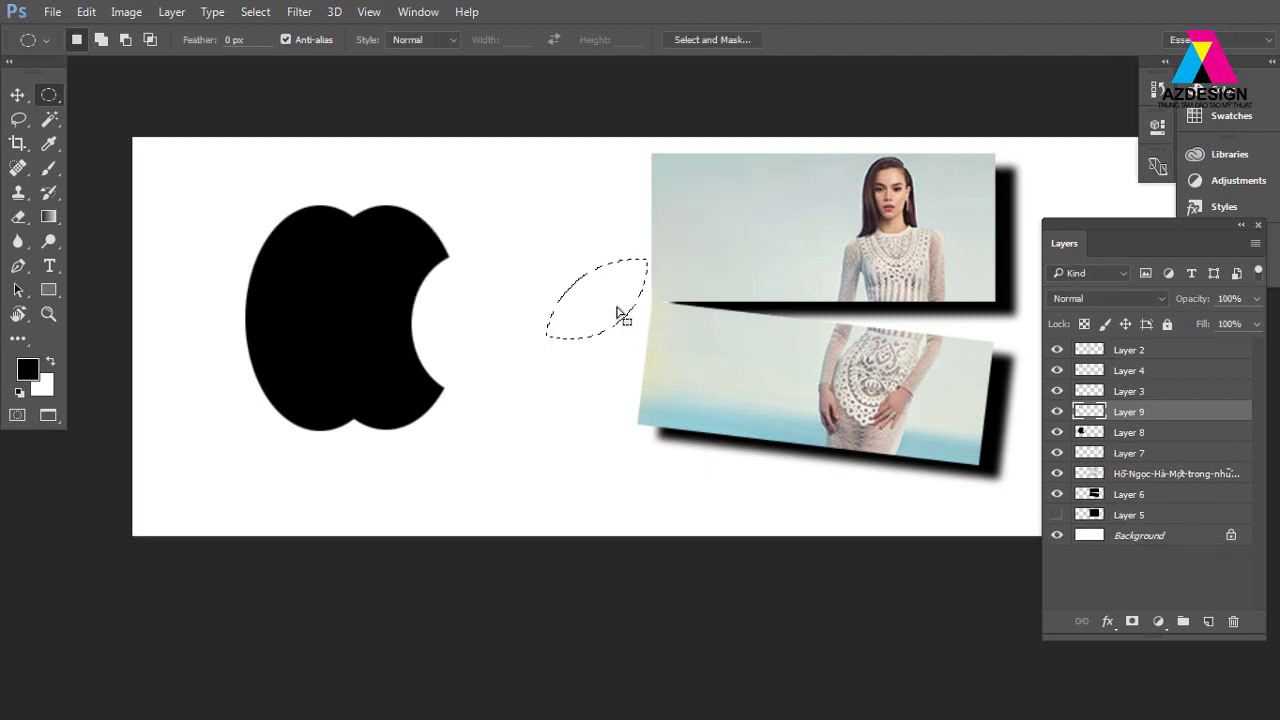
key("alt+BackSpace")
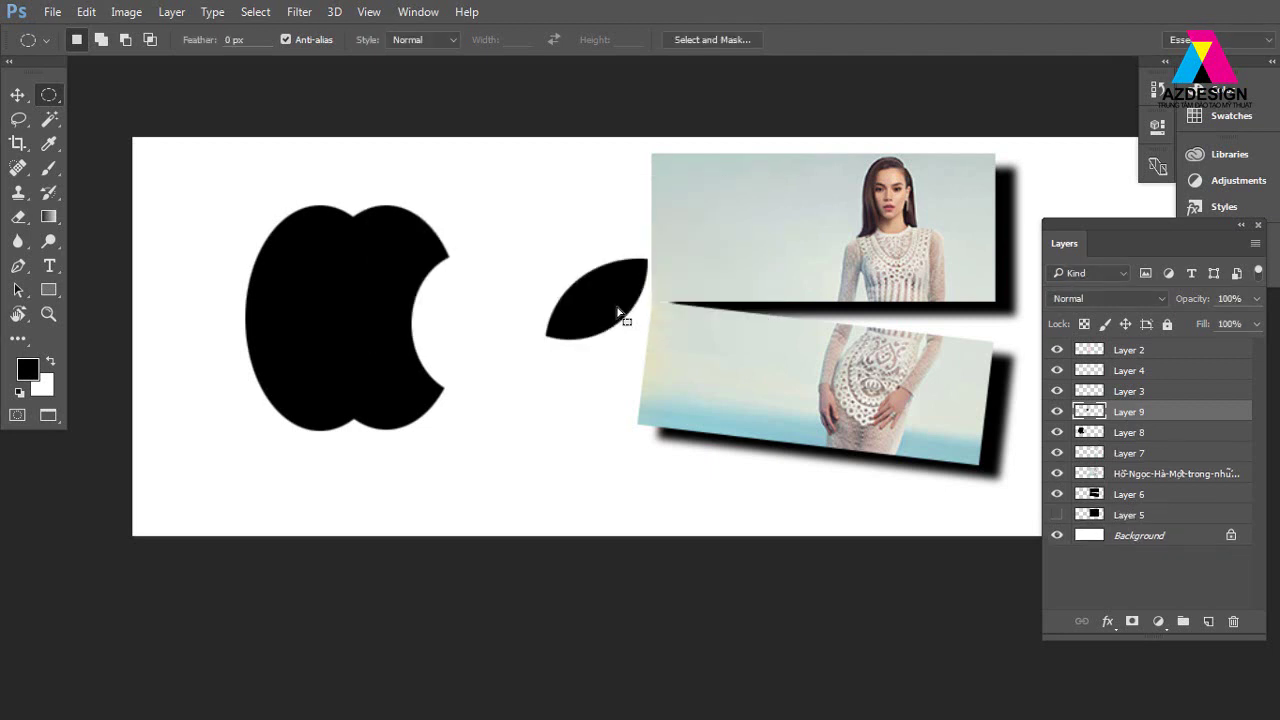
Move the leaf above the apple, then Free Transform it to about 58% and -10.5° rotation.
key("v")
mouse_move(583, 314)
left_mouse_down()
mouse_move(360, 183)
mouse_move(373, 170)
left_mouse_up()
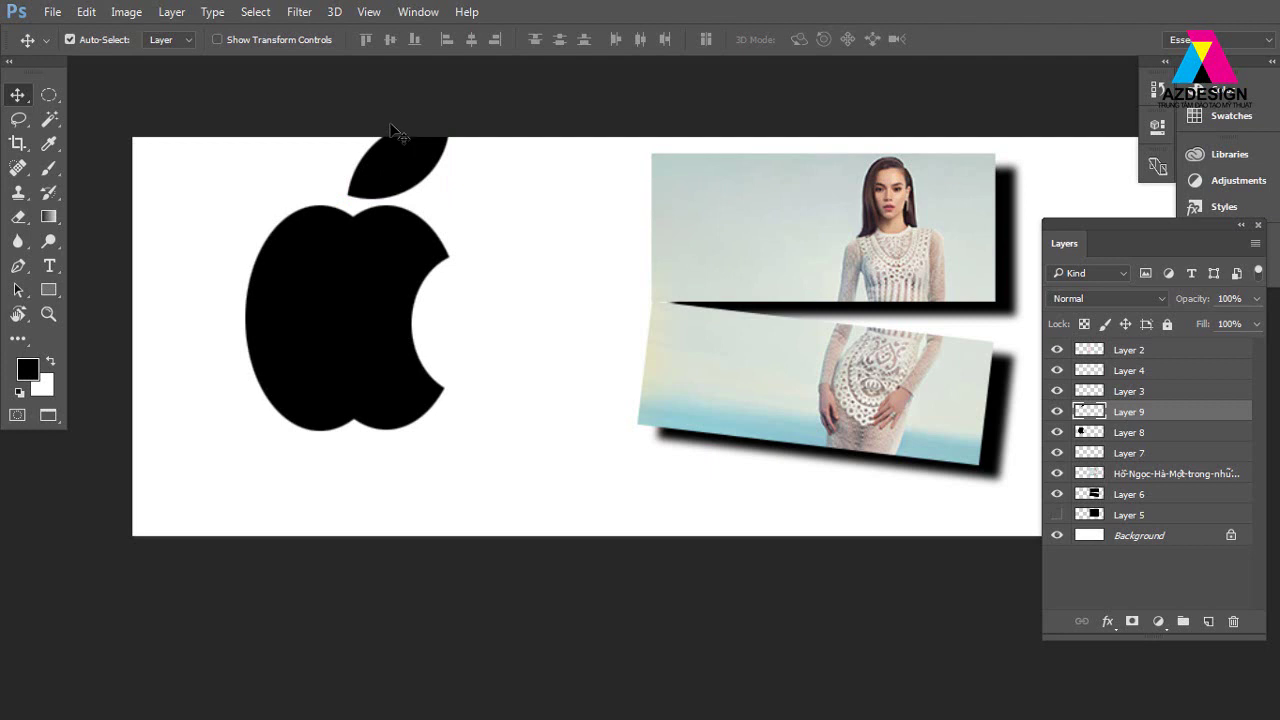
key("ctrl+t")
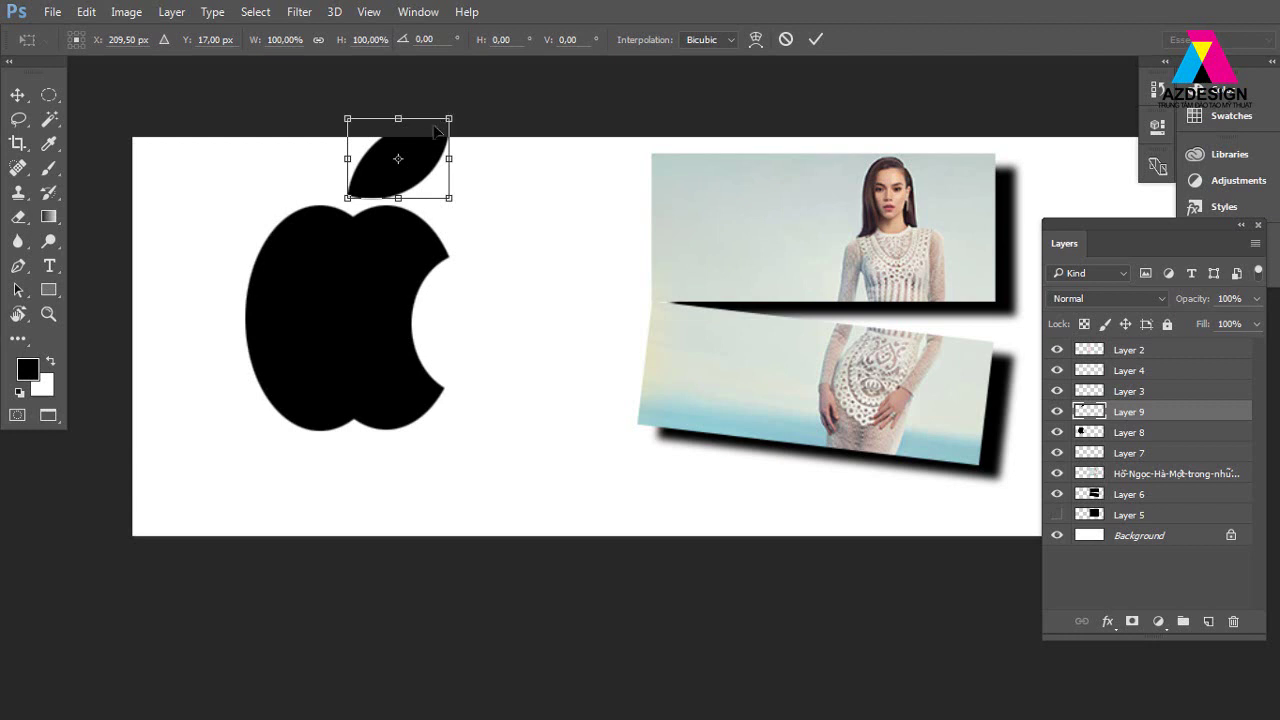
left_click_drag(448, 119, 405, 152)
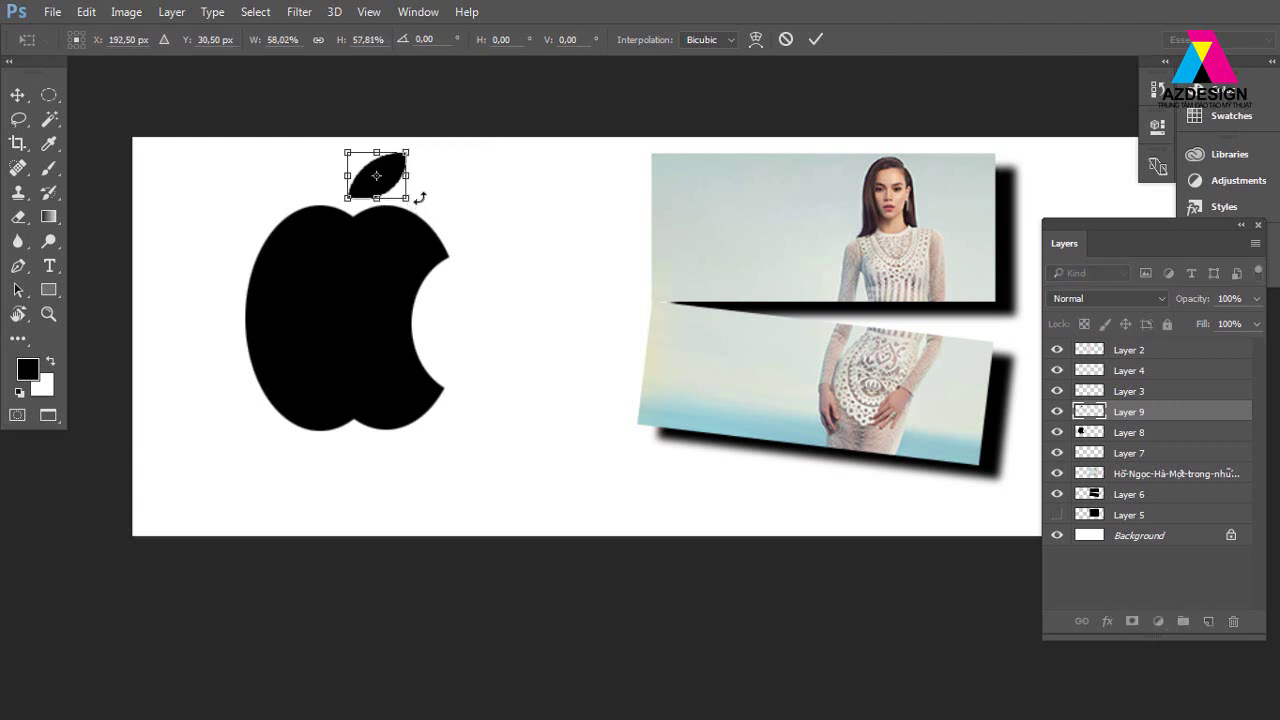
left_click_drag(420, 203, 422, 218)
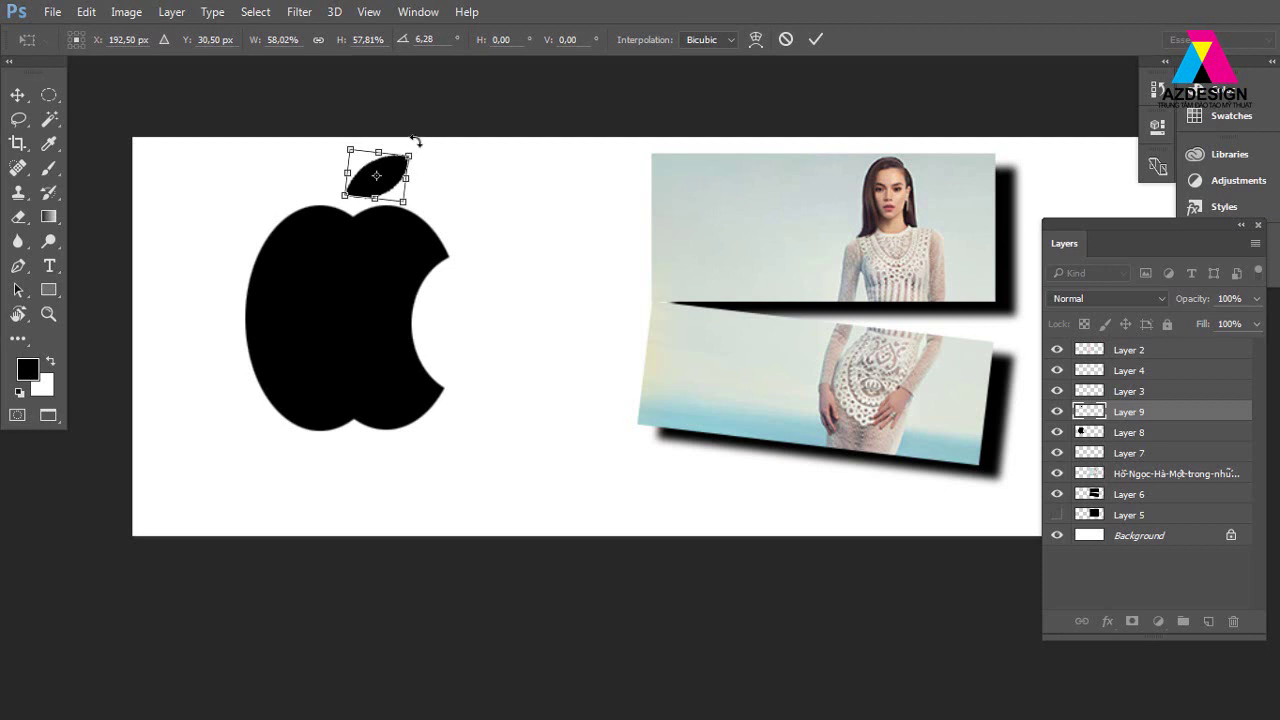
left_click_drag(416, 141, 406, 126)
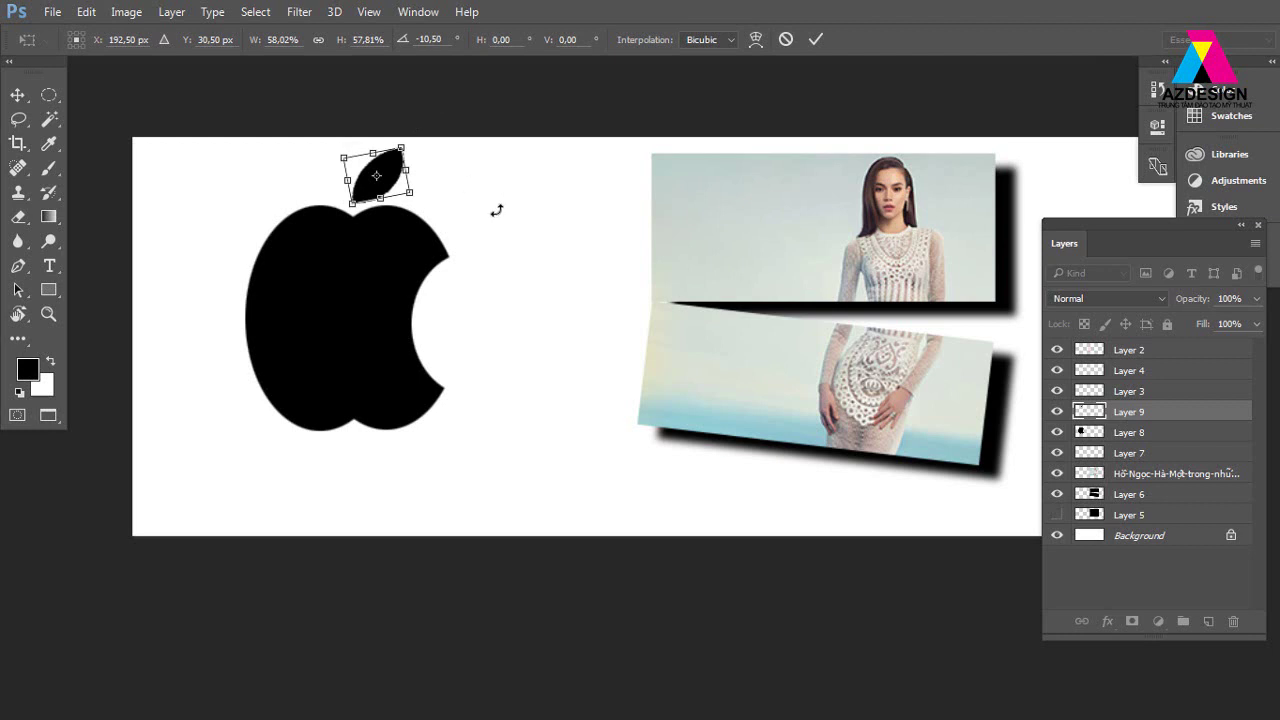
key("Return")
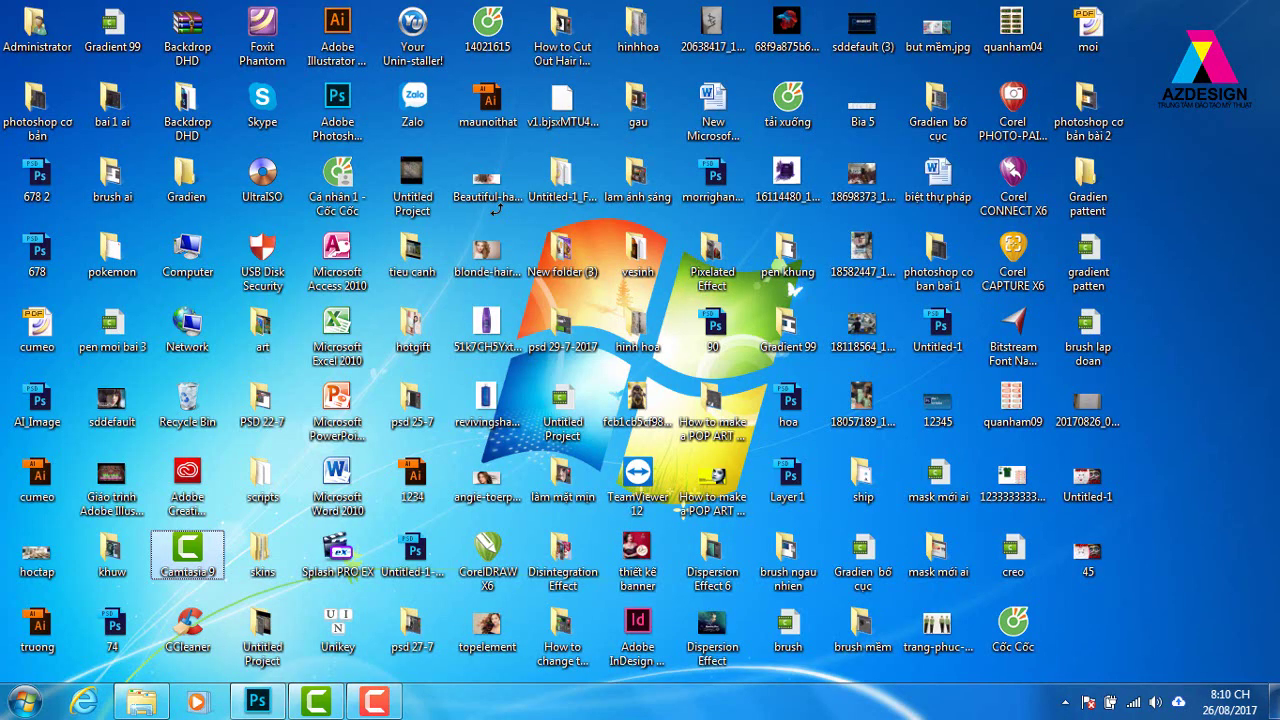
left_click(368, 708)
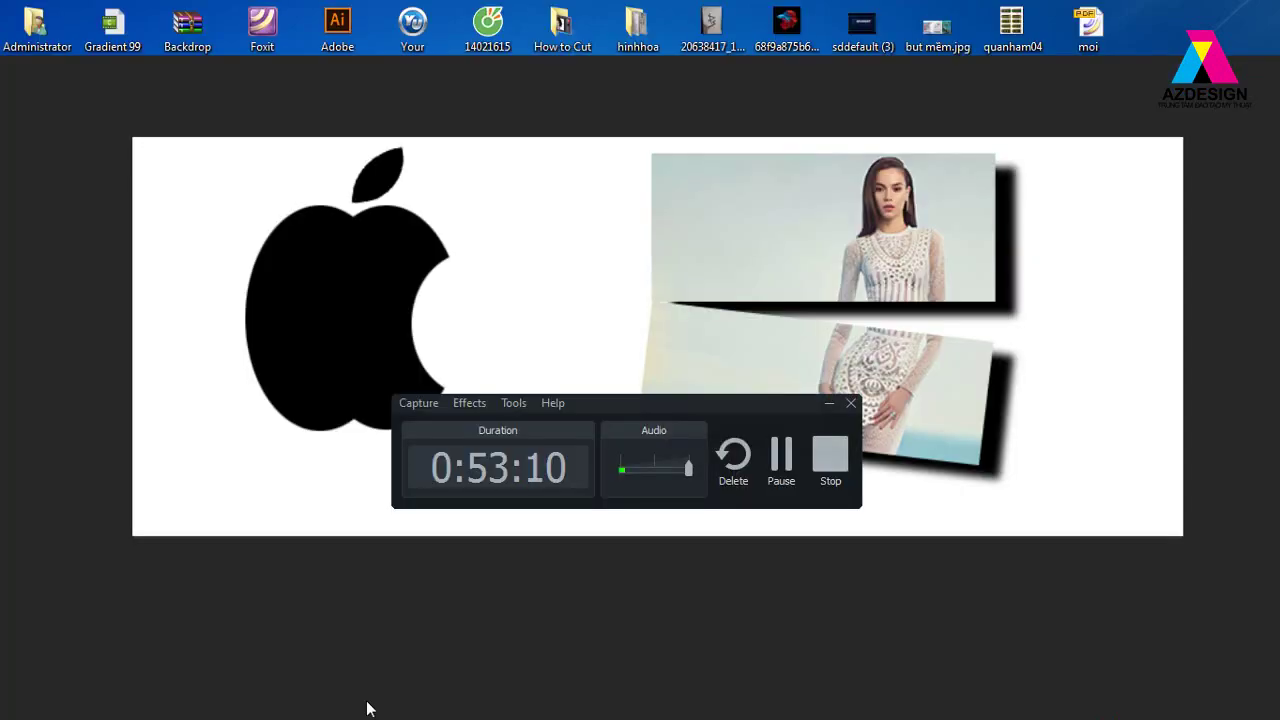